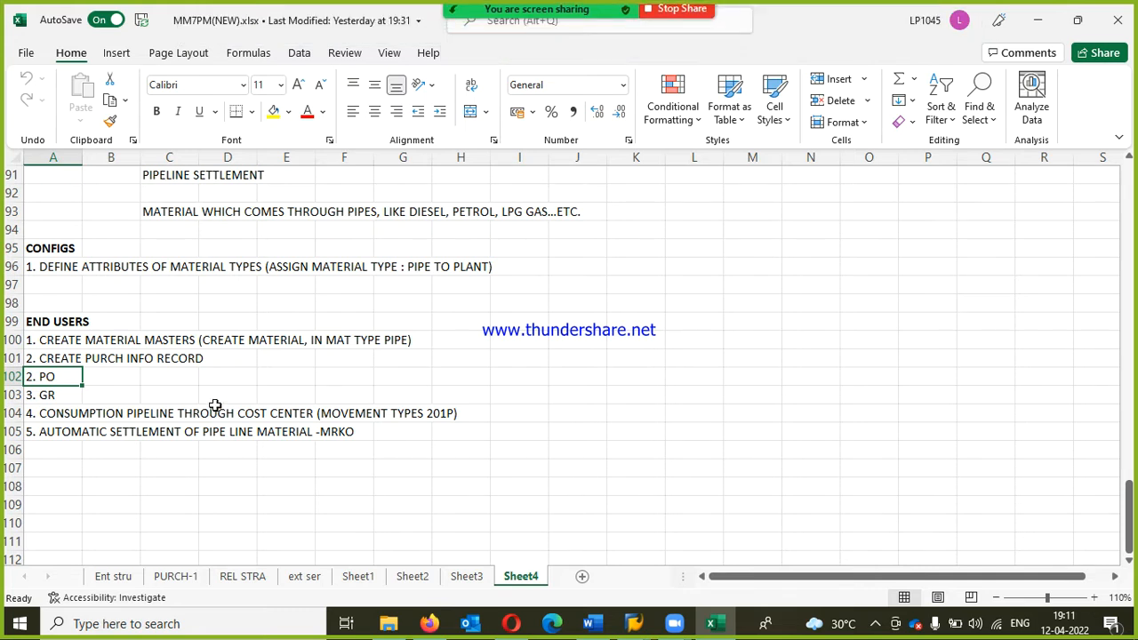
Step: Add a new worksheet after Sheet4 and enter SOURCE LIST in cell B2
scroll(216, 407, up, 2)
scroll(218, 418, down, 1)
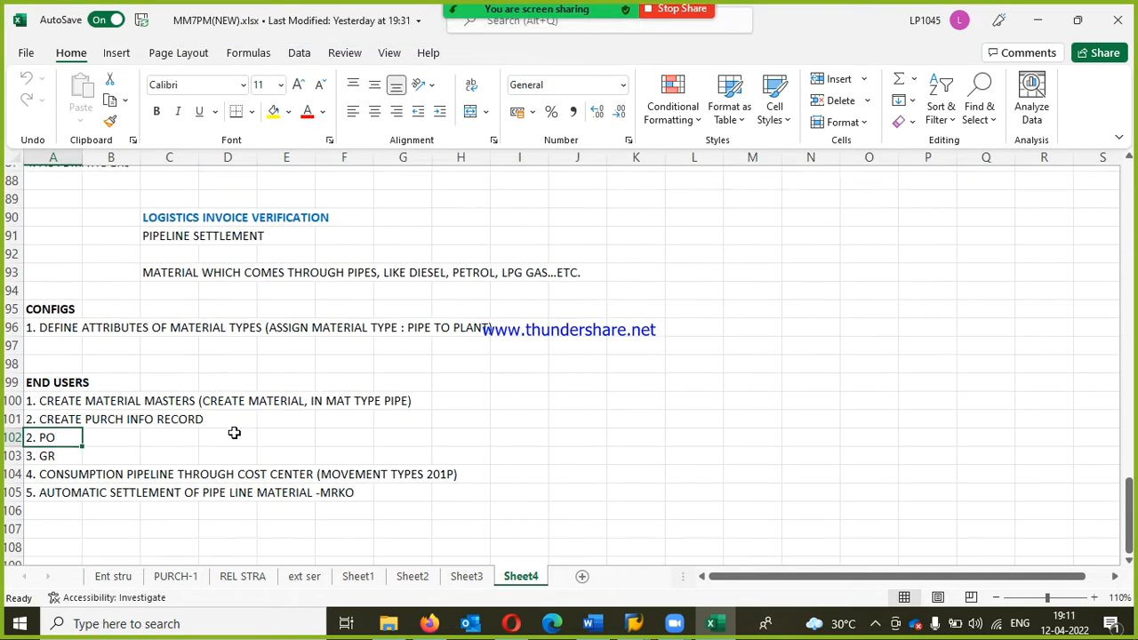
click(587, 578)
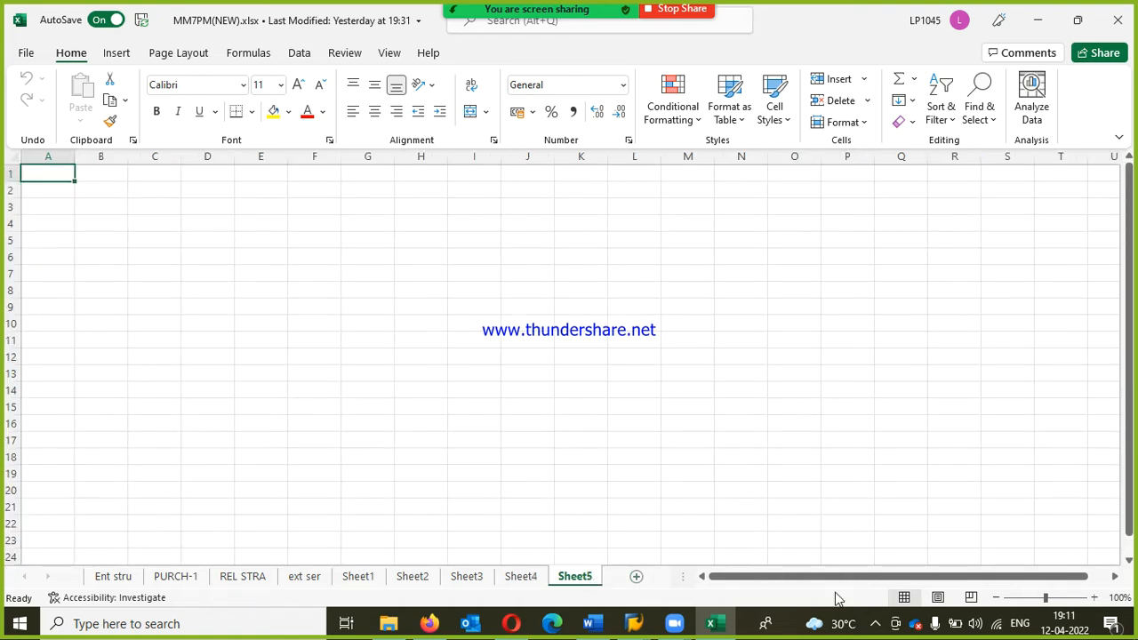
key(Down)
key(Right)
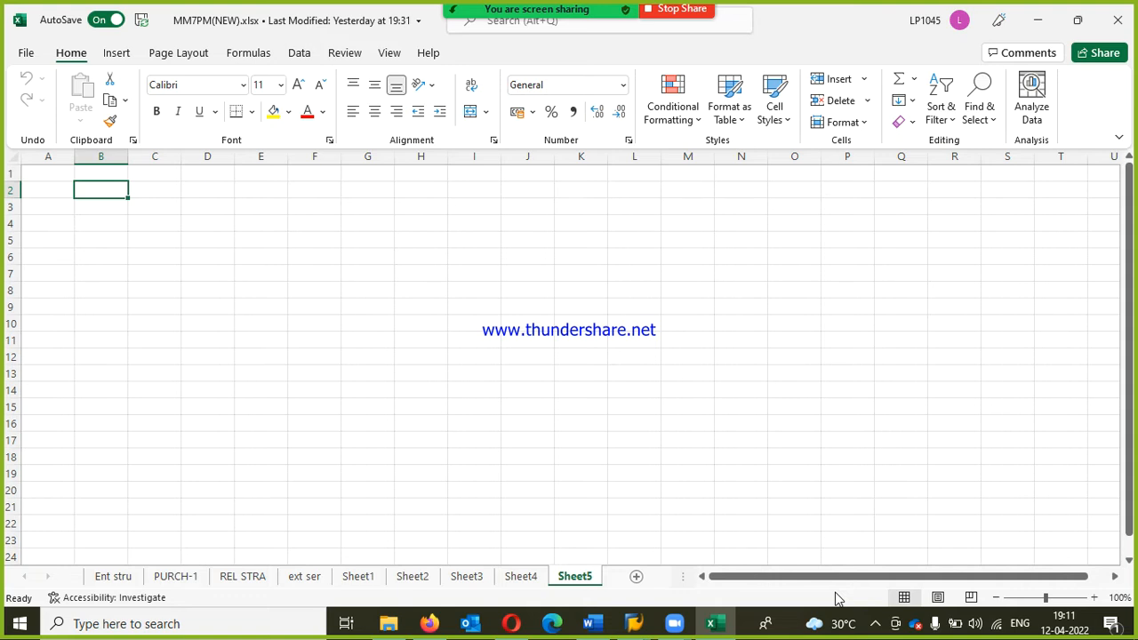
text(SOUR)
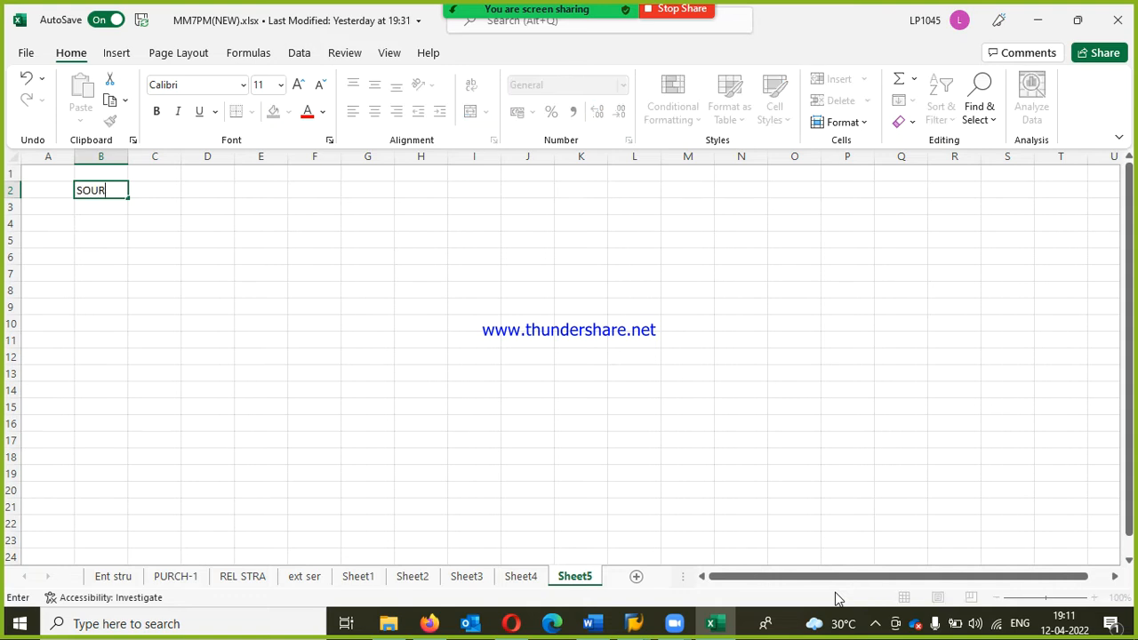
text(CE LIST)
key(Return)
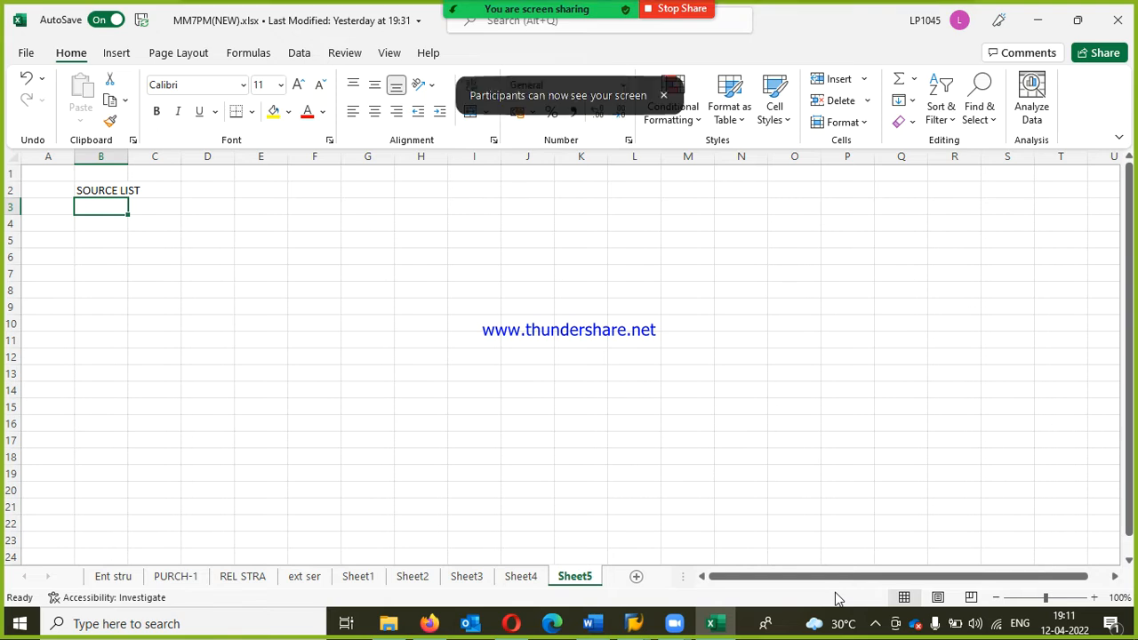
Step: Enter QUOTA ARRANGEMENT in cell B3 and AUTOMATIC PURCHASE ORDER in cell B4
text(QUT)
key(BackSpace)
text(OTA ARRANGEMEN)
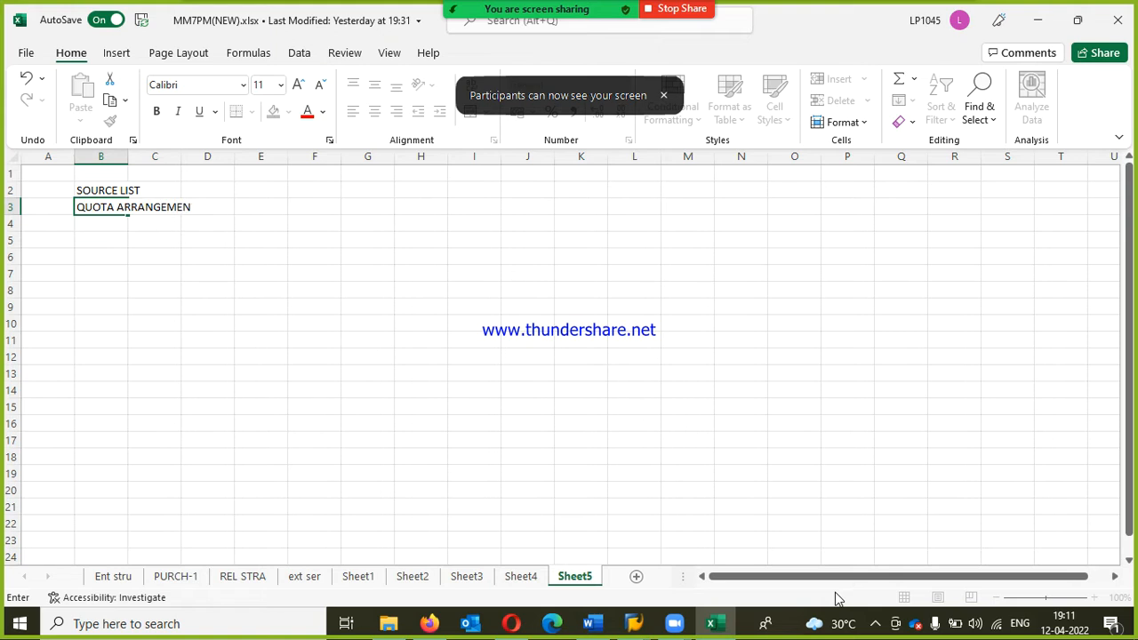
text(T)
key(Return)
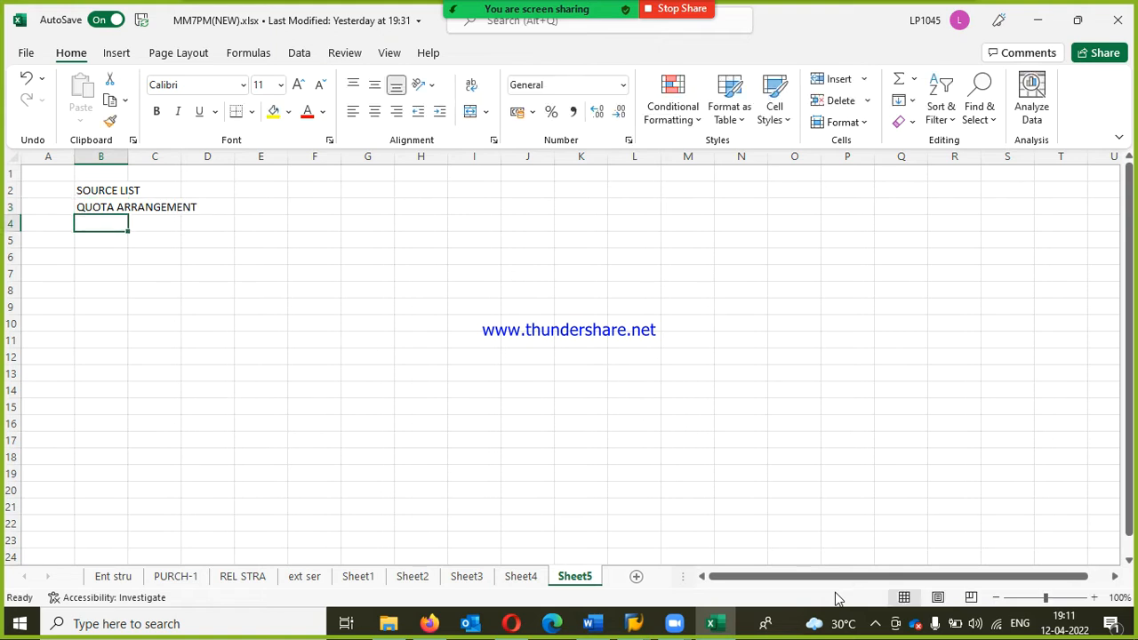
text(AUTOMATIC PURCHASE ORDER)
key(Return)
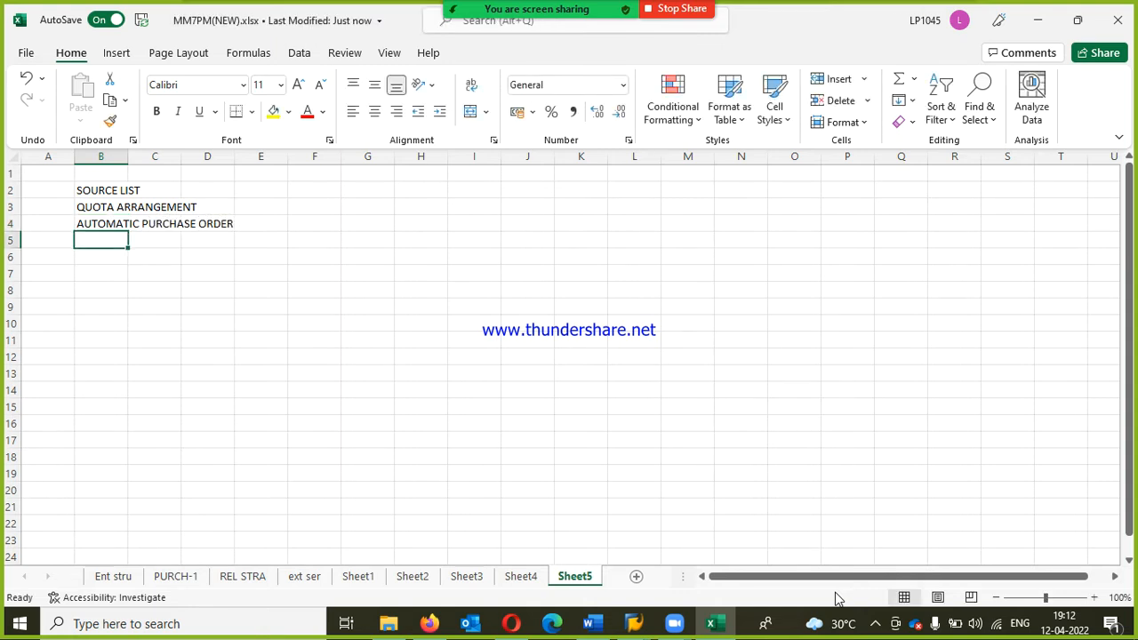
Step: Enter FRAMEWORK ORDER in cell B5 as the last topic of the list
text(FRAM)
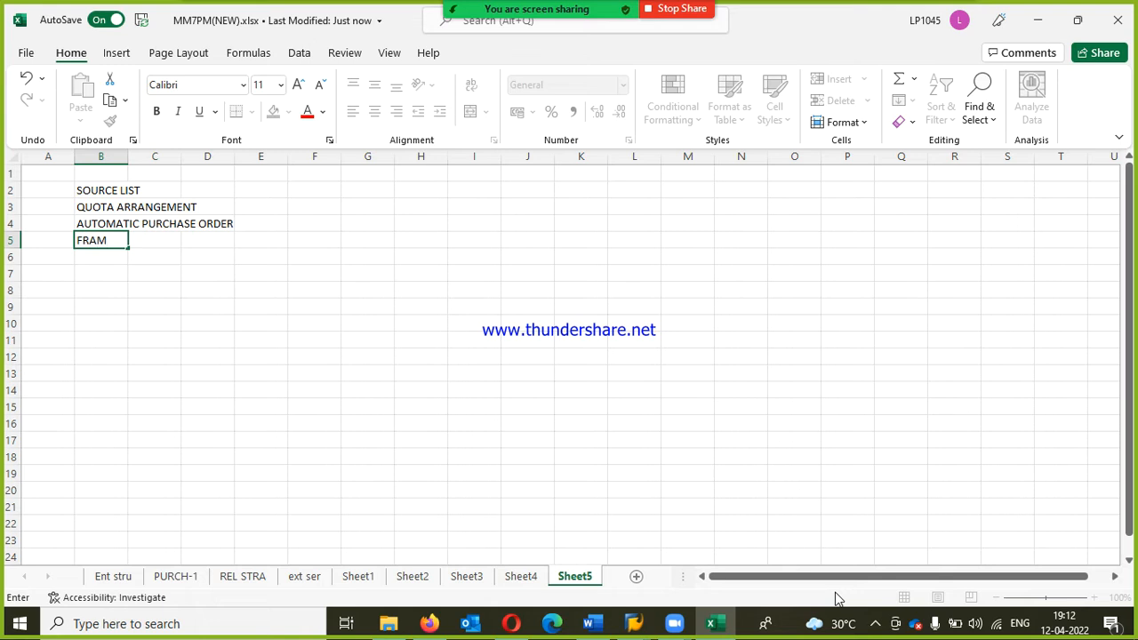
text(EWORK)
key(Return)
key(Up)
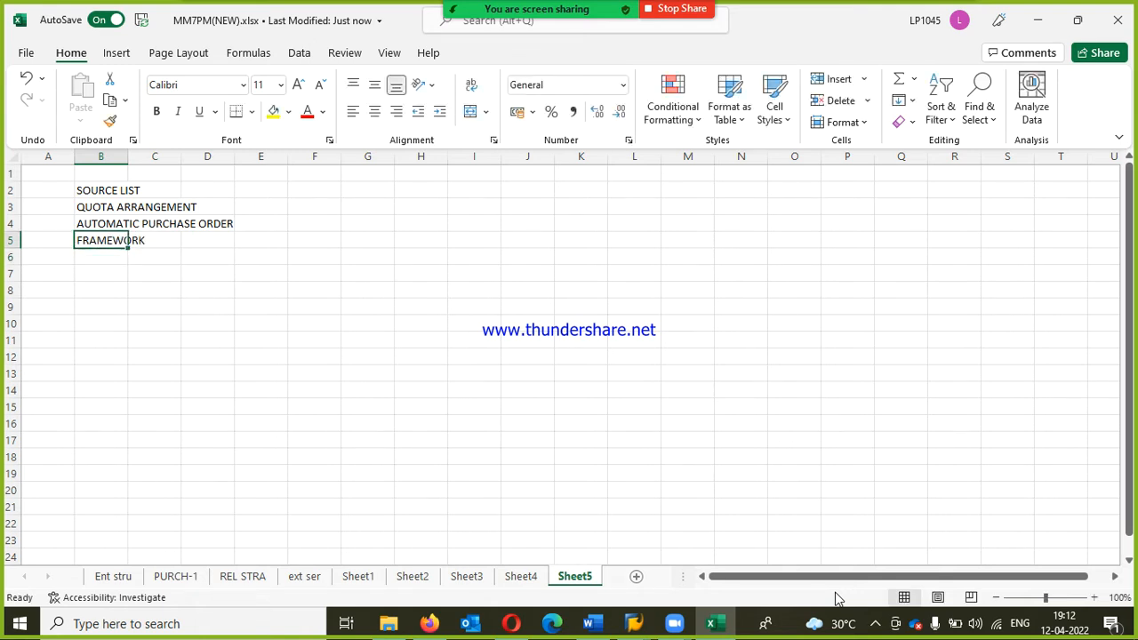
key(F2)
text(O)
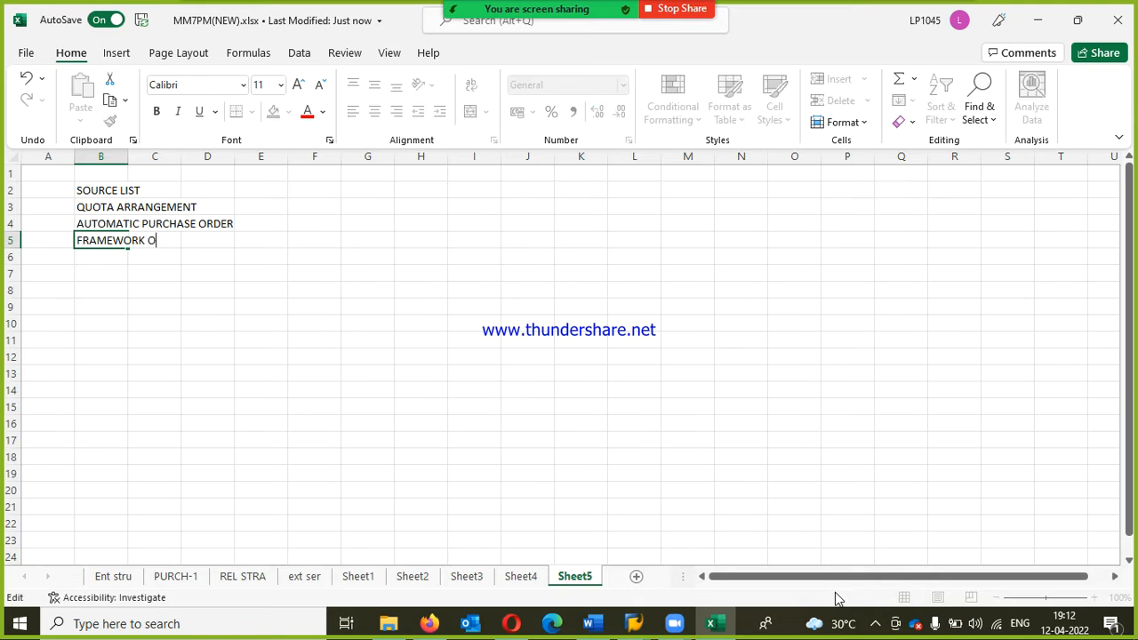
text(RDER)
key(Return)
key(Return)
key(Return)
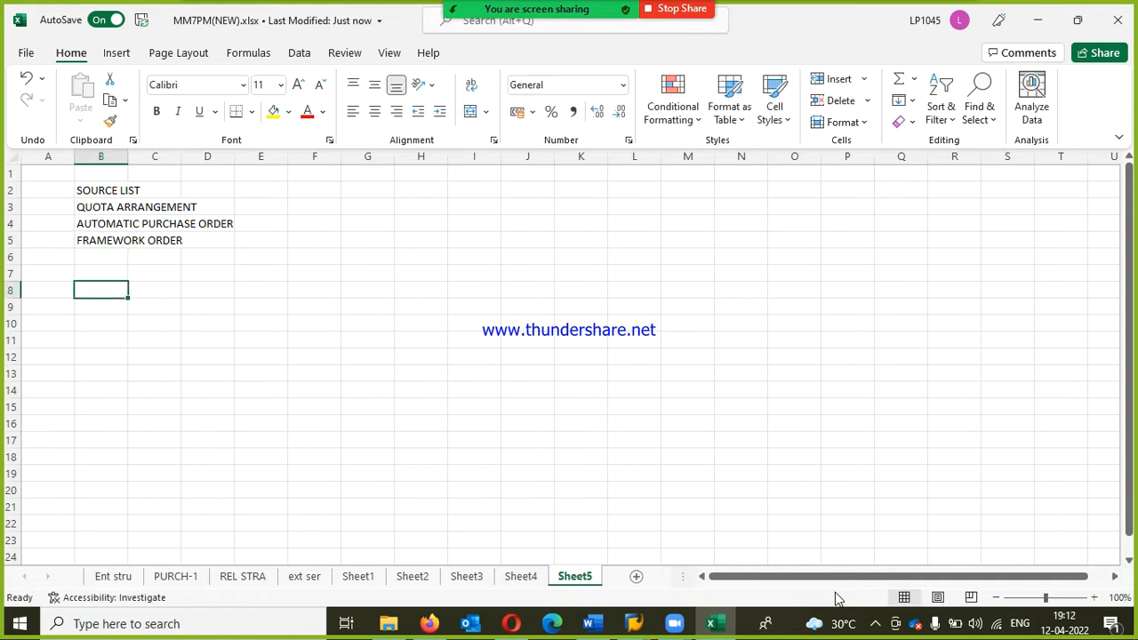
Step: Enter SOURCE LIST in cell B8 as a section heading and make it bold
text(SOURCE)
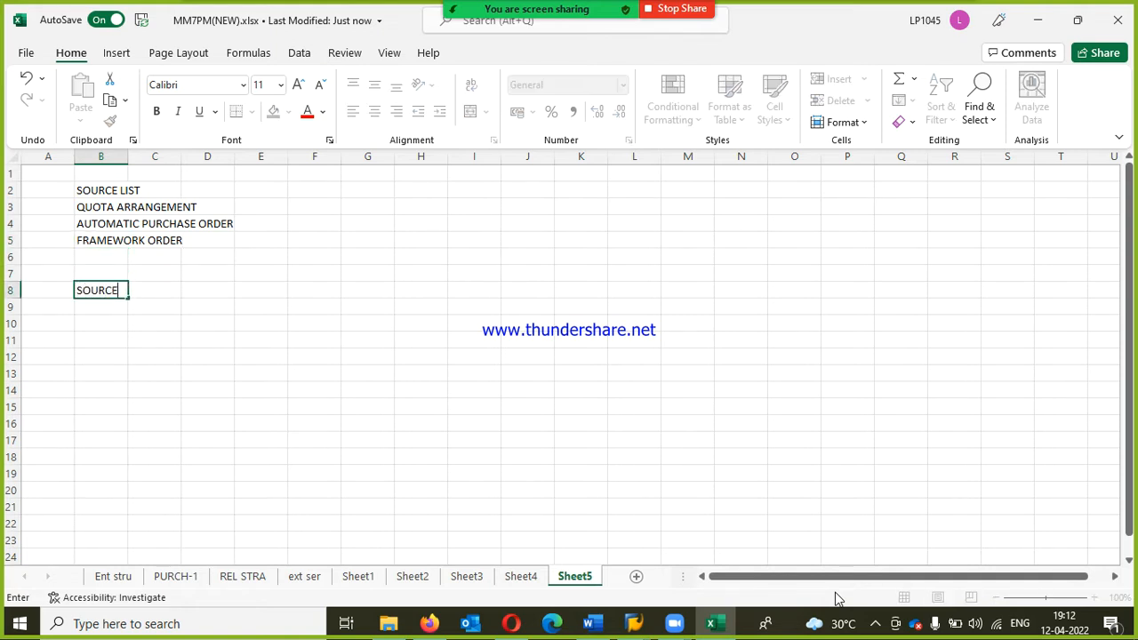
text( LIST)
key(Return)
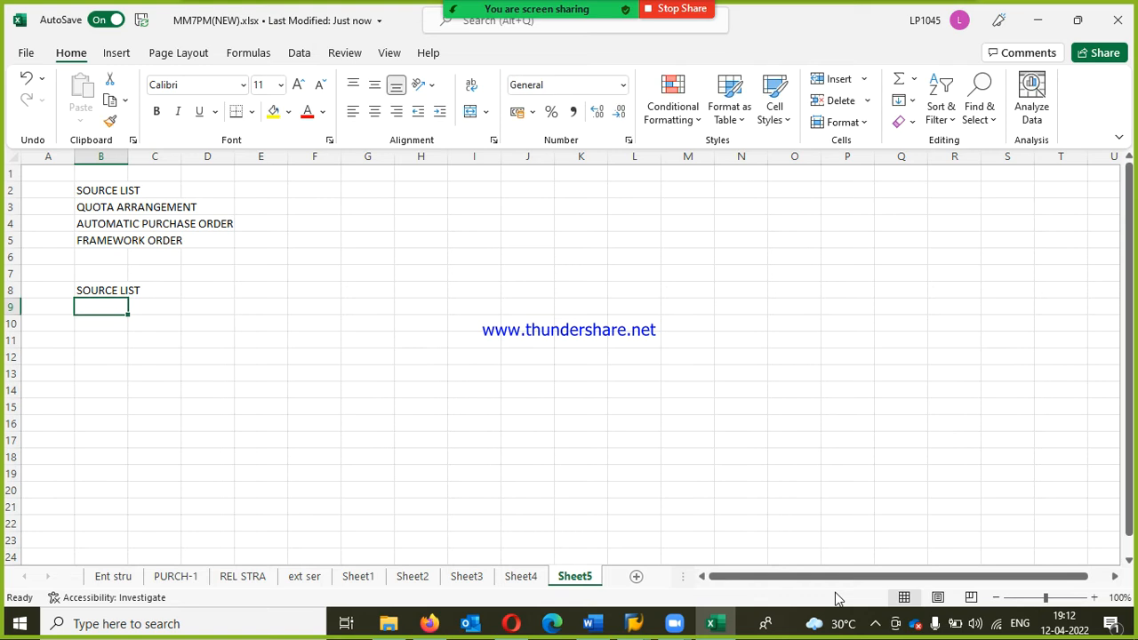
key(Up)
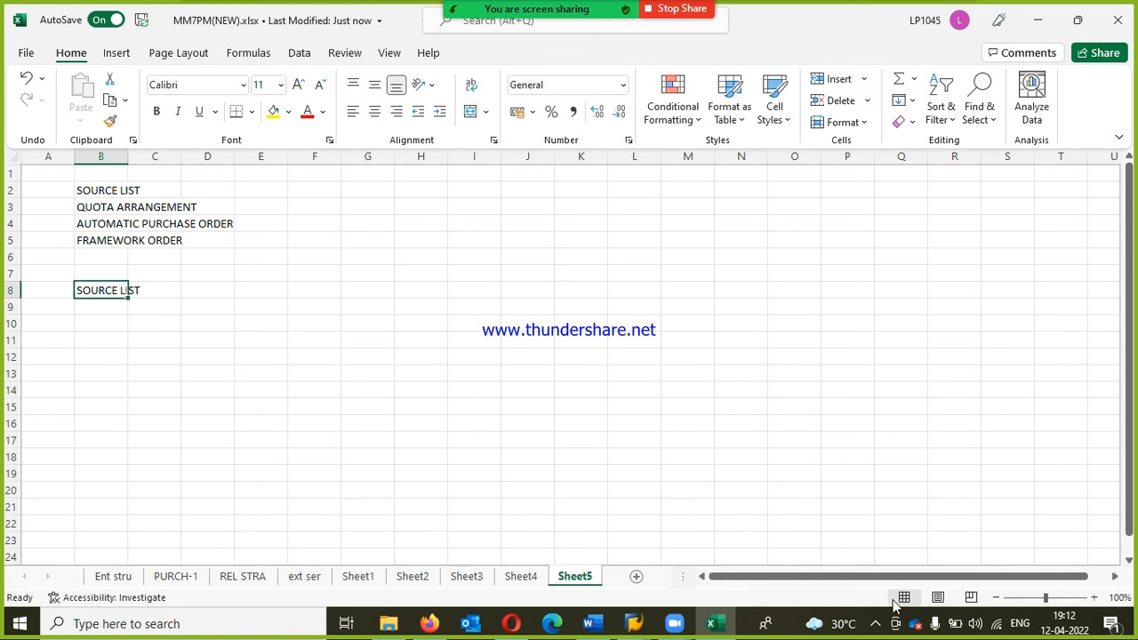
click(877, 625)
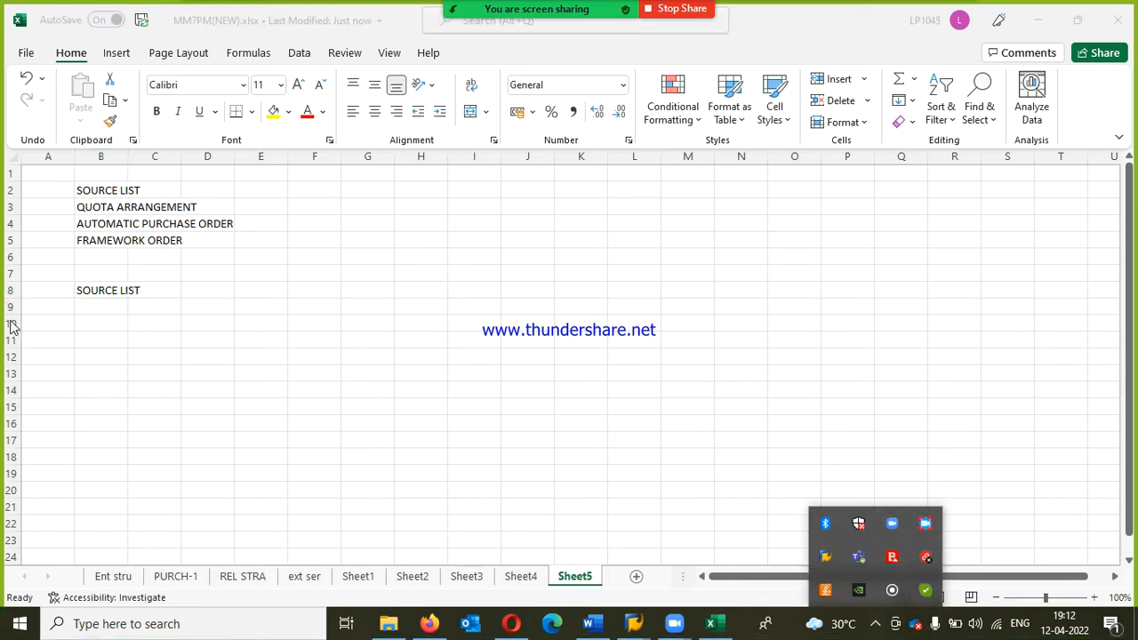
click(103, 296)
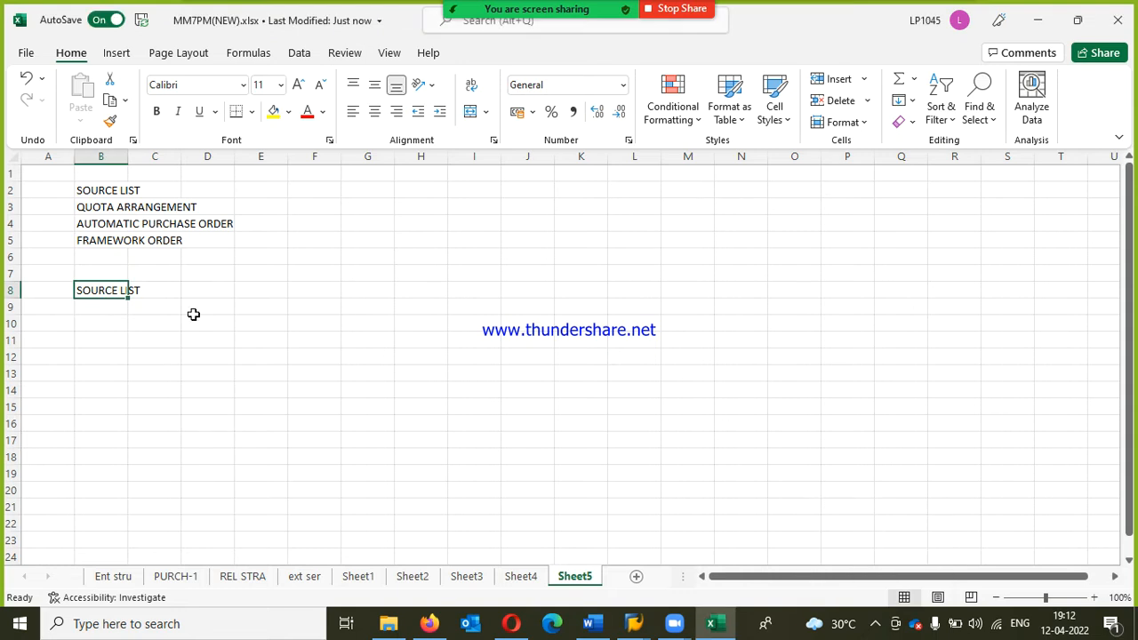
key(ctrl+b)
Step: Write in cell B10: "ASSUME THAT WE ARE HAVING VENDOR, HE USED TO DELIVER THE GOODS ON REGULAR BASIS"
key(Down)
key(Down)
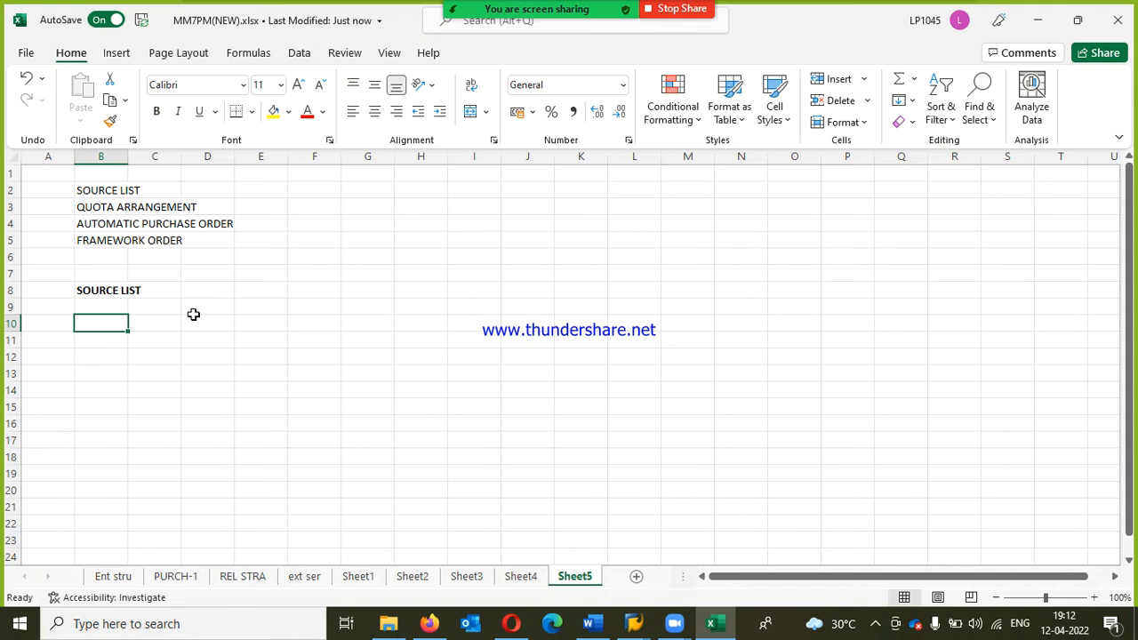
text(ASSS)
key(BackSpace)
text(UME THAT W)
text(E ARE HAVING )
text(VEND)
key(BackSpace)
text(NDOR, HE US)
key(BackSpace)
text(USED TO DELIVER THE GOODS)
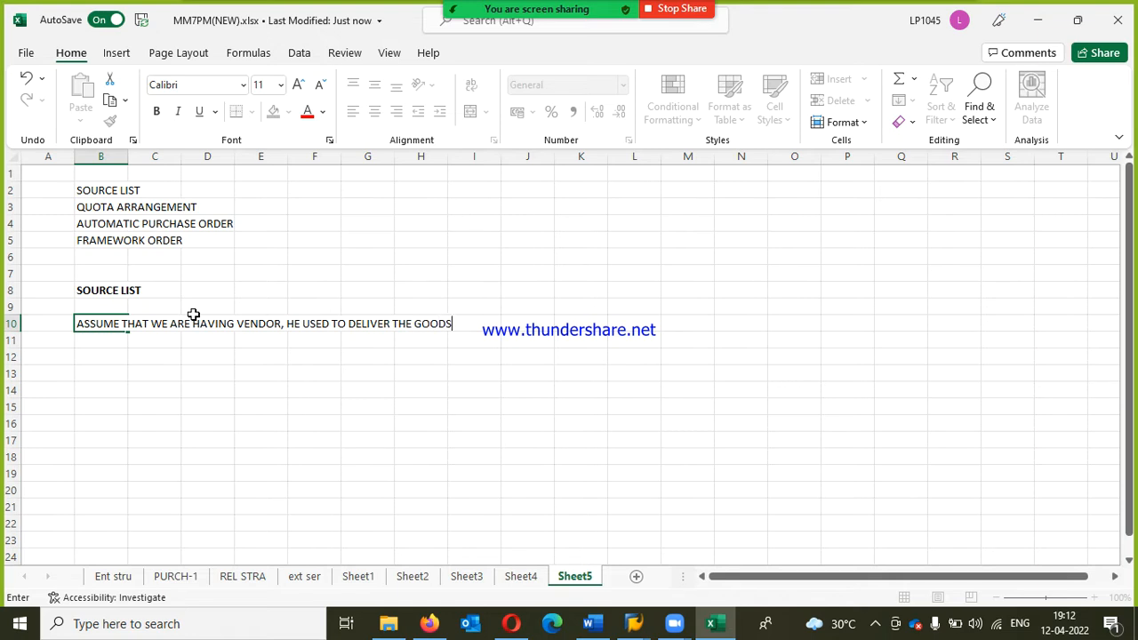
text( ON REGULAR BASIS. D)
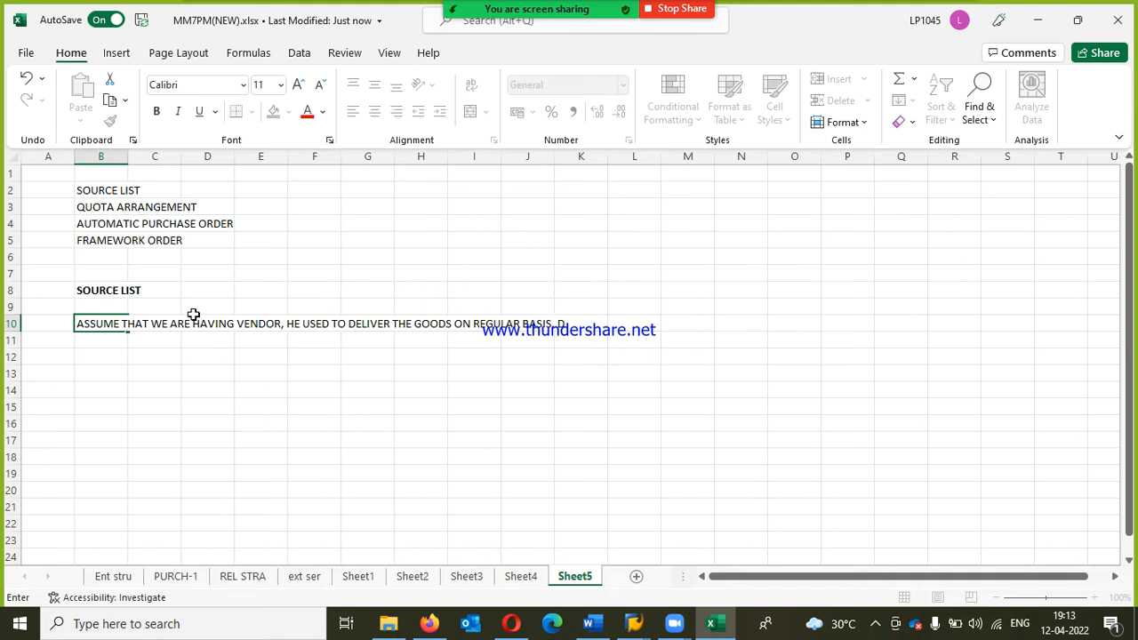
text(UE SIOME REASON. HE MAY)
Step: Continue the text in cell B10 with ". DUE SOME REASON, HE MAY NOT SUPPLY THE GOODS"
key(BackSpace)
text(Y NOT SU)
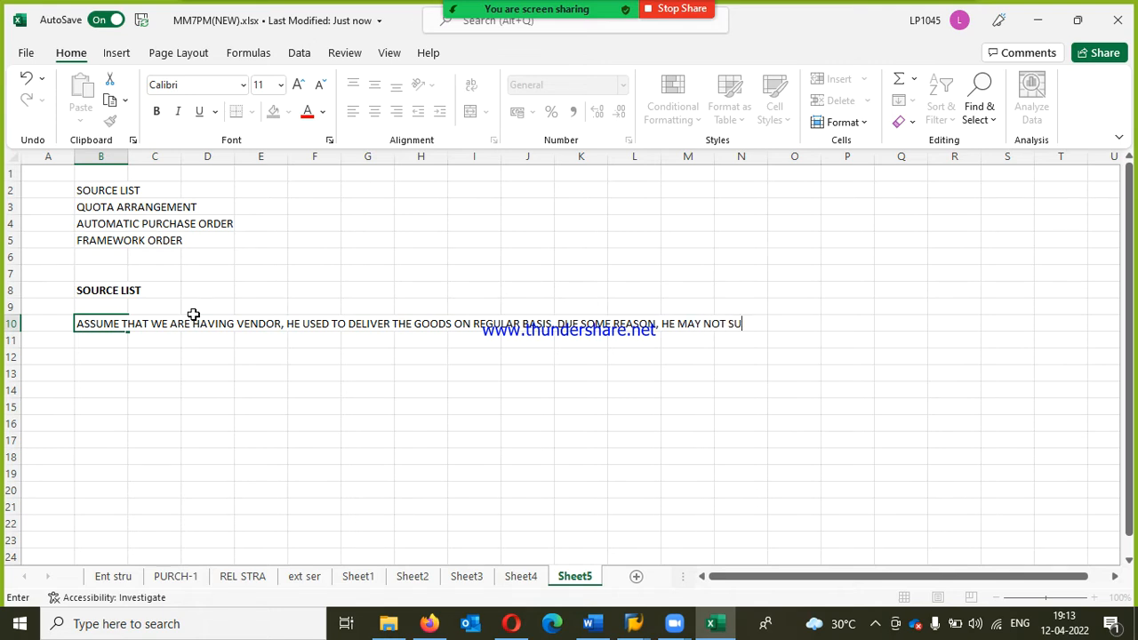
text(PPLY THE GOODS)
key(Return)
Step: Enter "FOR ANOTHER 2-3 MONTHS, WE CANT WAIT FOR HIM." in cell B11
text(FO)
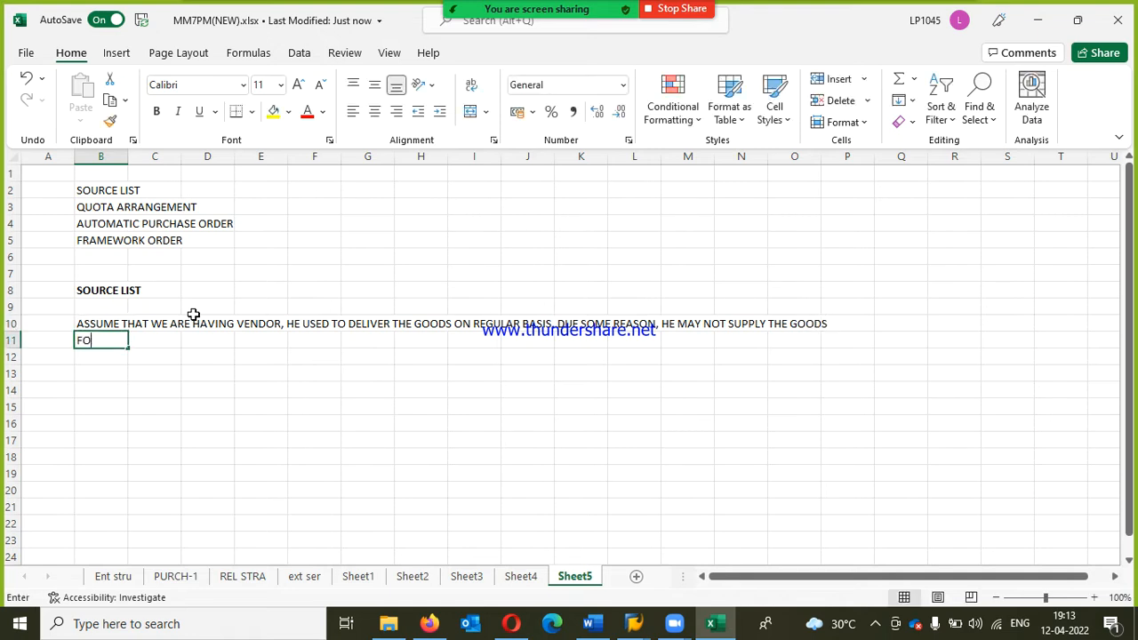
text(R ANOT)
key(BackSpace)
text(OTHE)
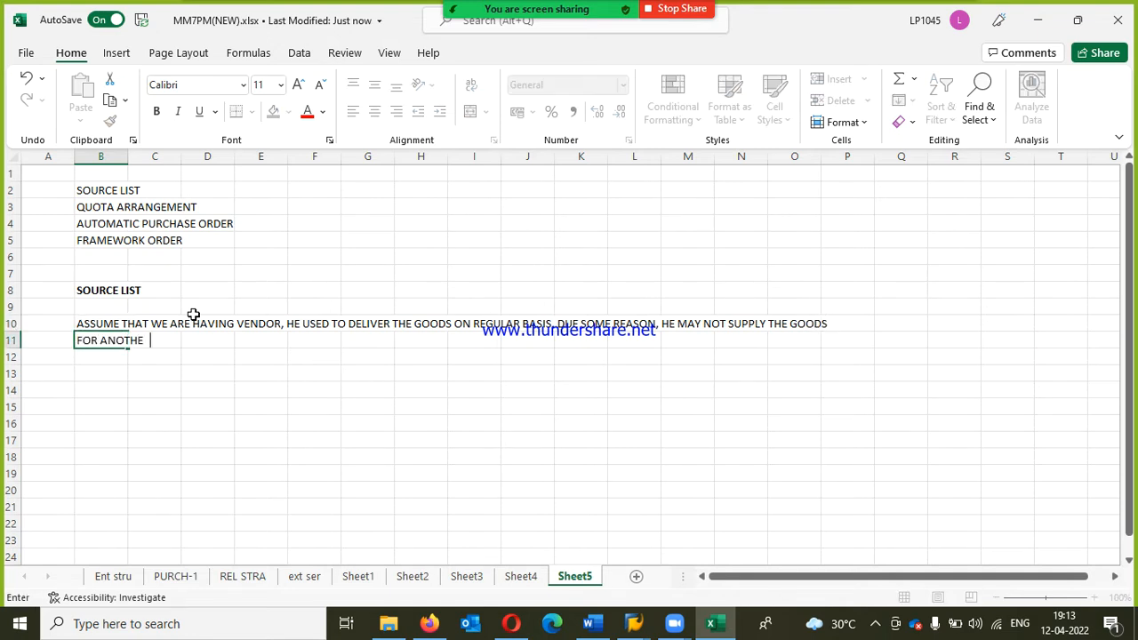
text(R 2-3 MONTHS,)
text(WE CANT WAIT)
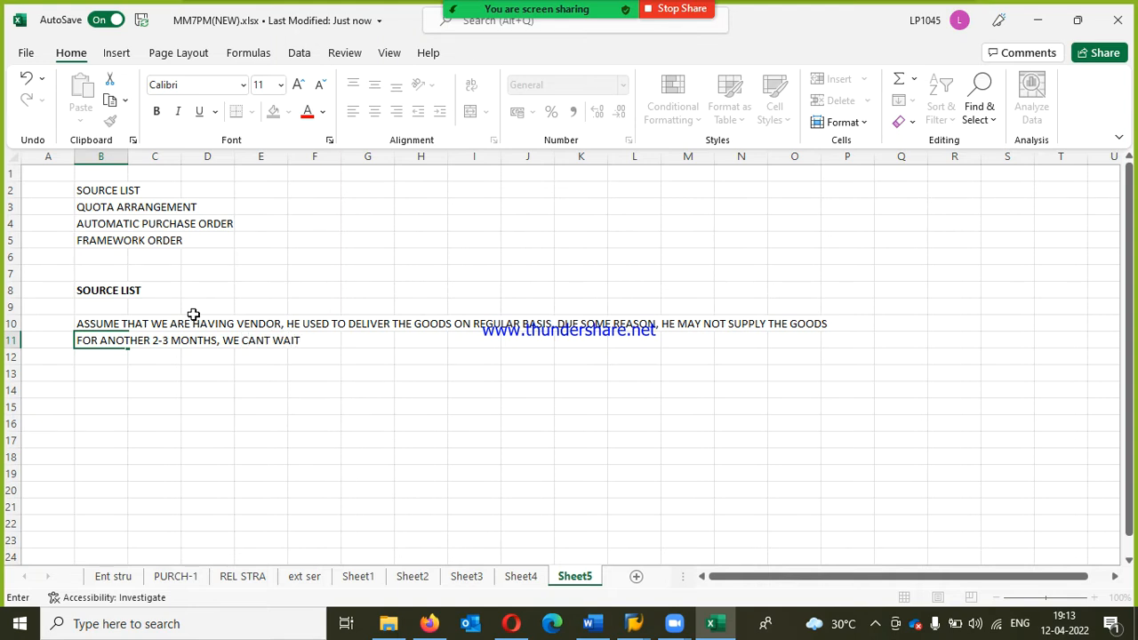
text( FOR HIM.)
key(Return)
Step: Enter "FOR THESE 2-3 MONTHS WE CAN SOURCE THE MATERIAL FROM DIFFERENT VENDOR FOR TEMPORARY BASIS" in cell B12
text(FOR)
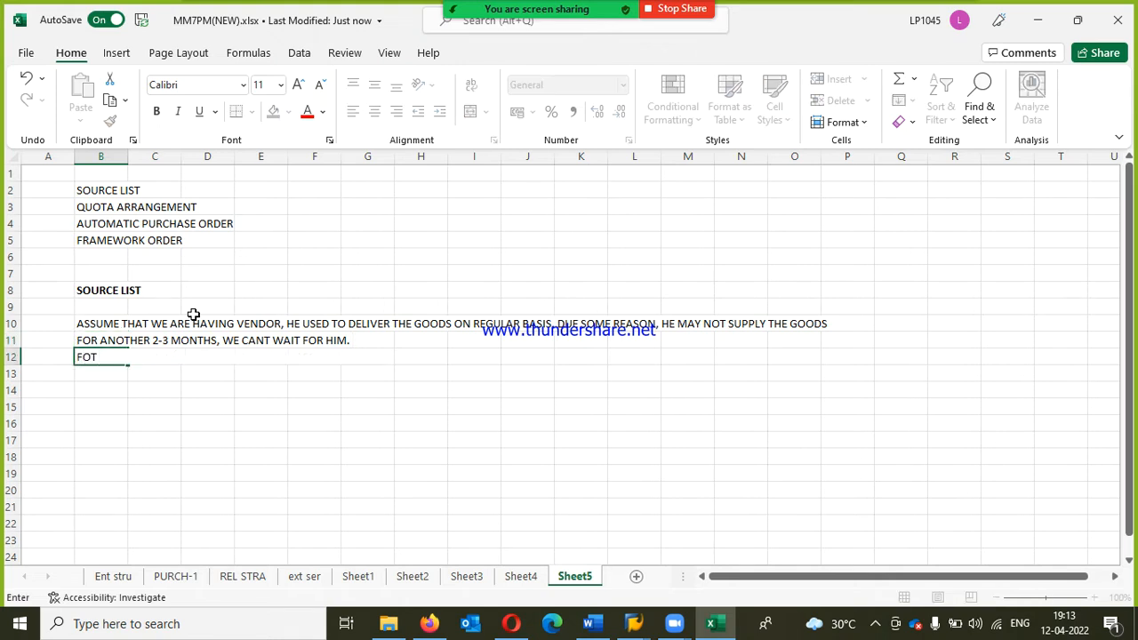
text( THESE 2-3 MONTHS WE C)
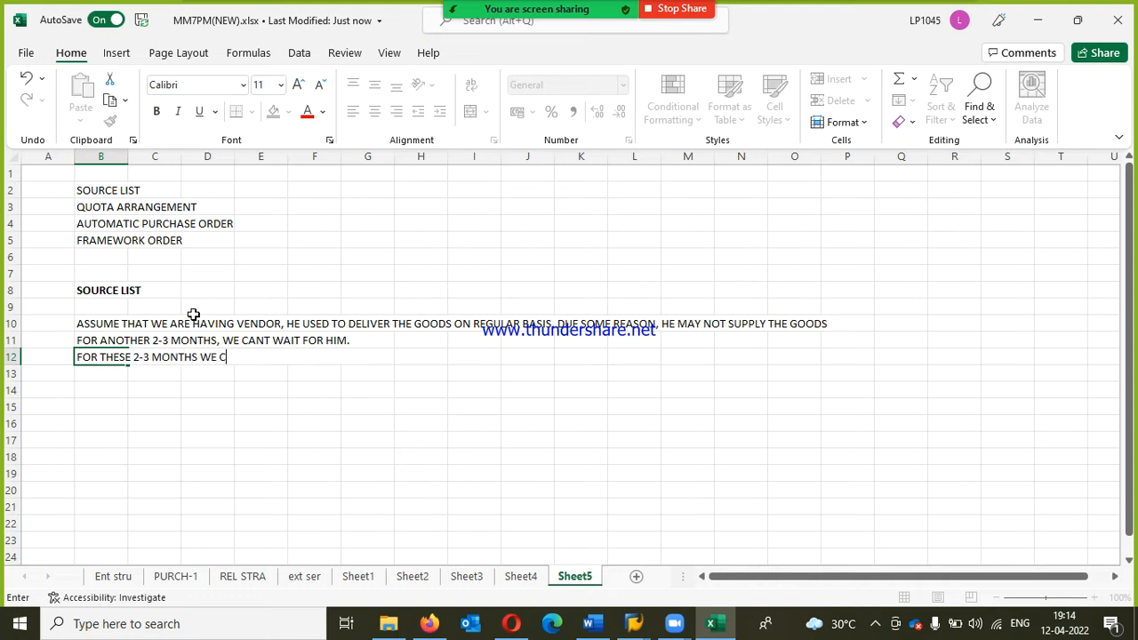
text(AN SOURCE THE MATERIAL FROM )
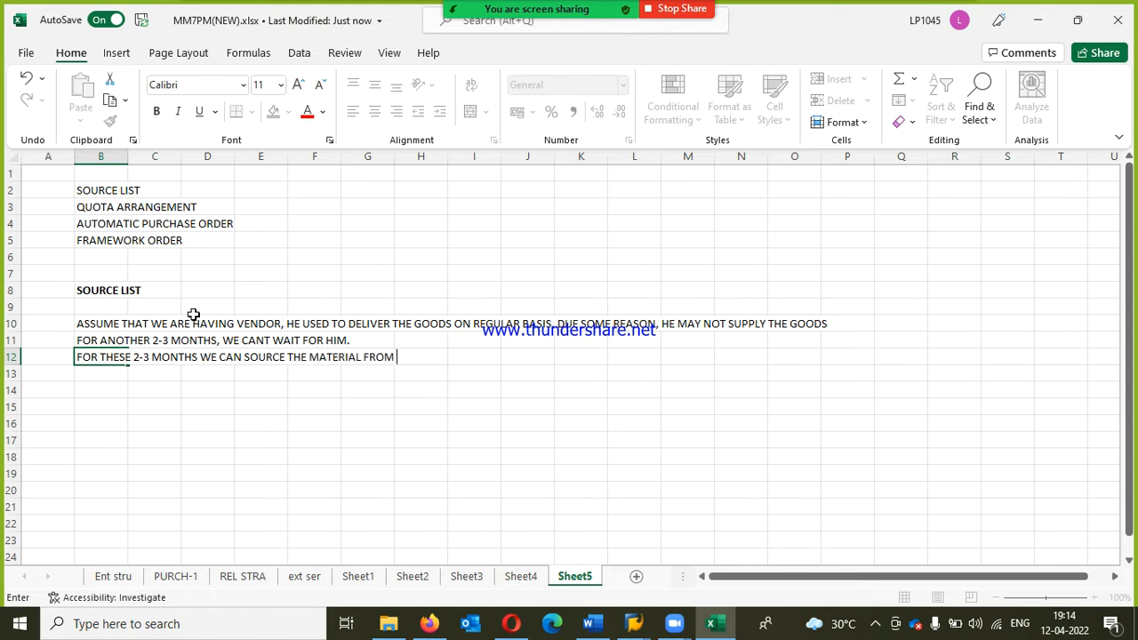
text(DIFFERENT VENDOR FOR TEM)
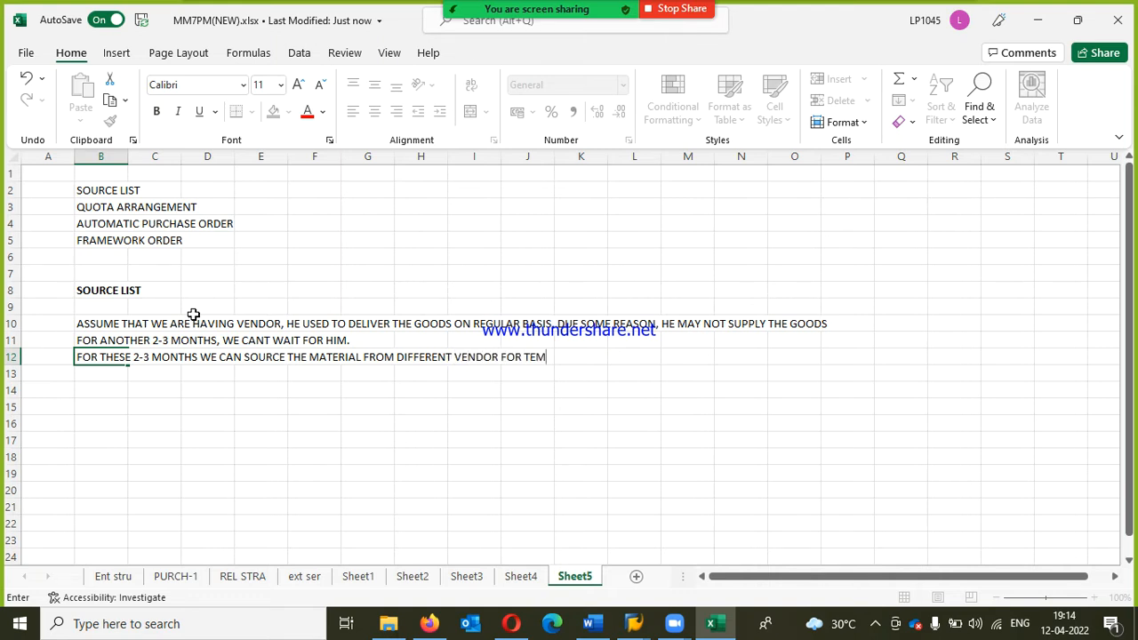
text(PORARY BASIS)
key(Escape)
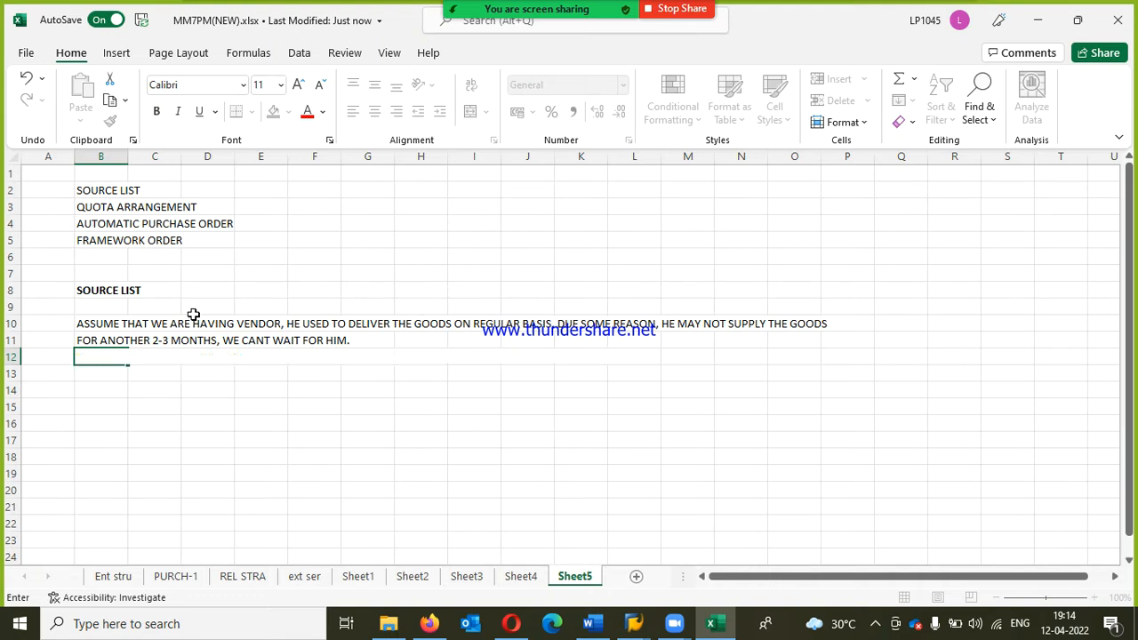
key(Return)
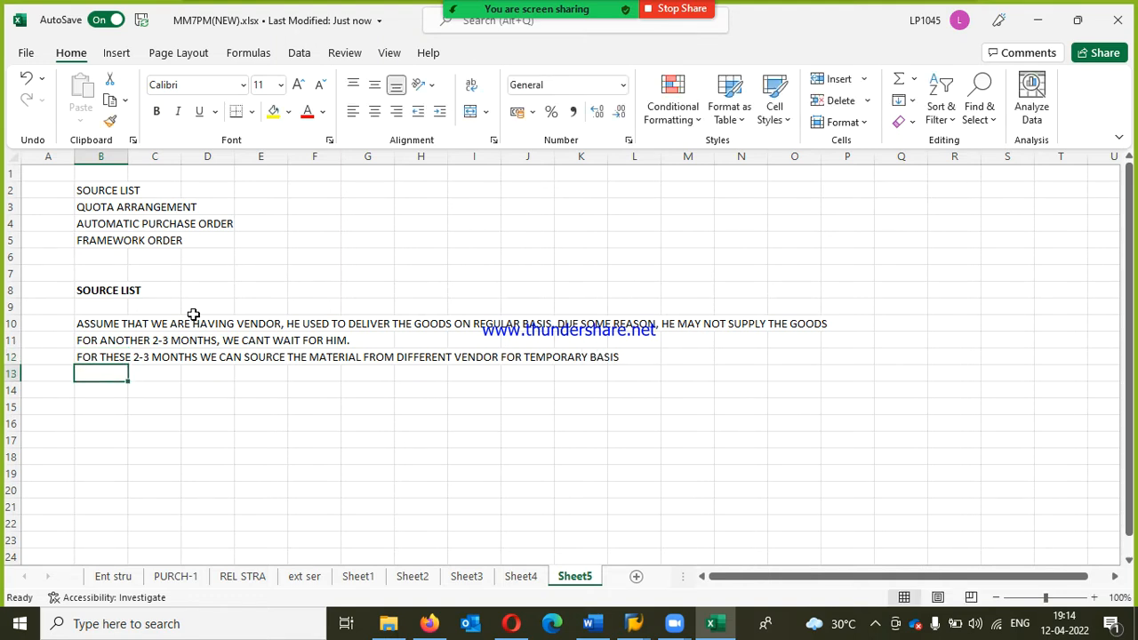
key(Return)
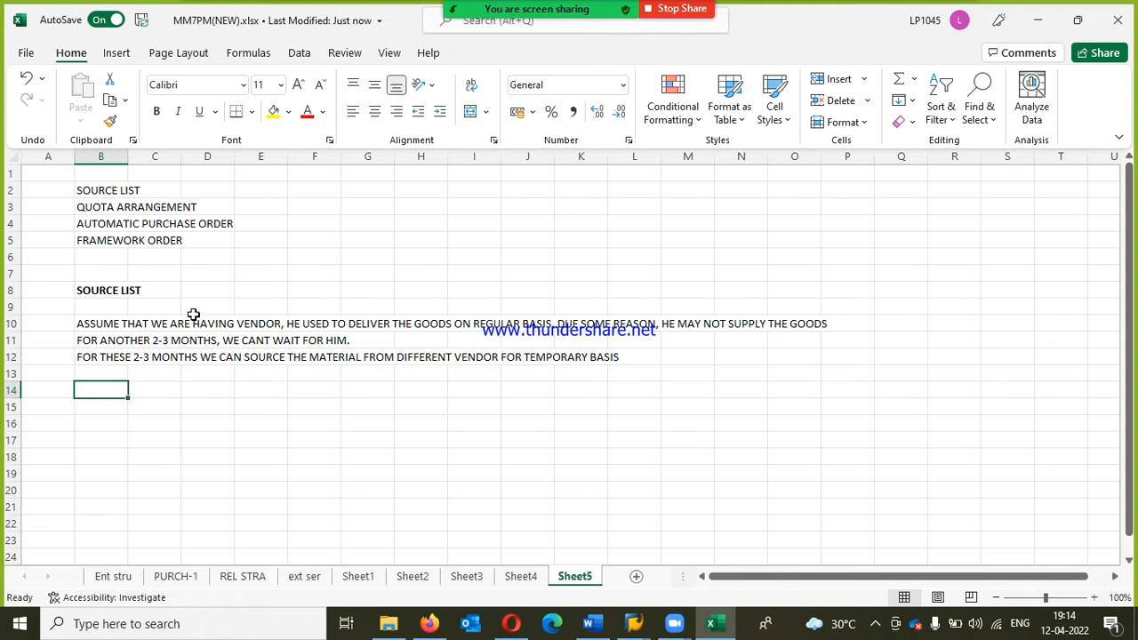
text(FOR )
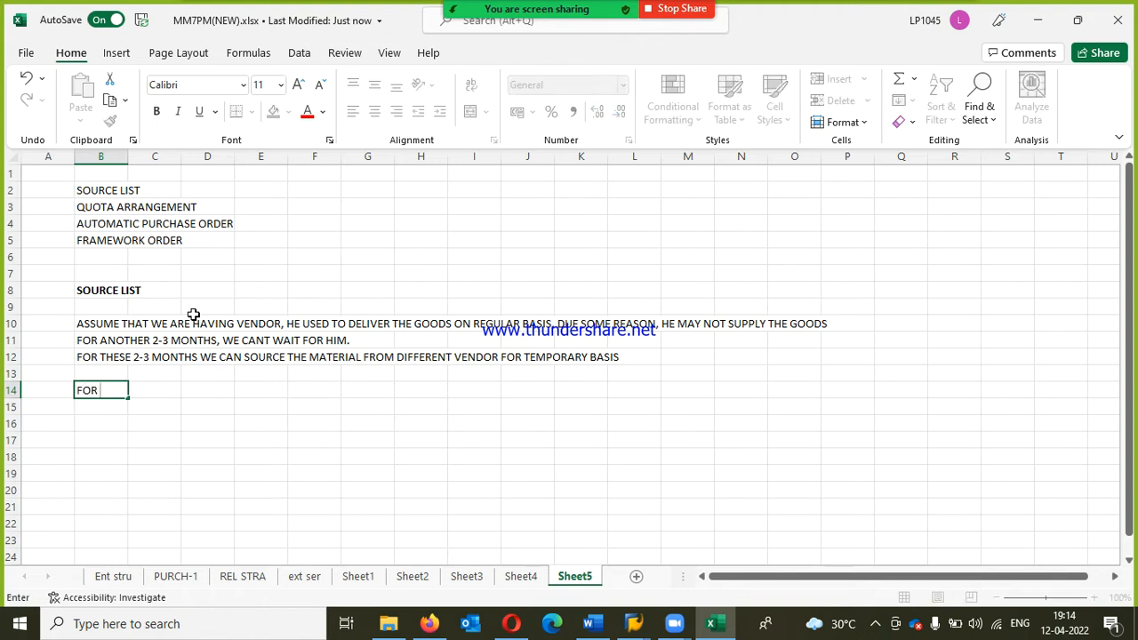
text(PERMANE)
key(BackSpace)
key(BackSpace)
key(BackSpace)
key(BackSpace)
key(BackSpace)
key(BackSpace)
Step: Enter "WITH REGULAR VENDOR WE ARE GOING TO POST THE INFO RECORDS," in cell B14
key(BackSpace)
key(BackSpace)
key(BackSpace)
key(BackSpace)
key(BackSpace)
text(WITH REGULAR VENDOR)
key(BackSpace)
text(VENDOR WE ARE GOING TO POST THE INFO R)
key(BackSpace)
text(REC)
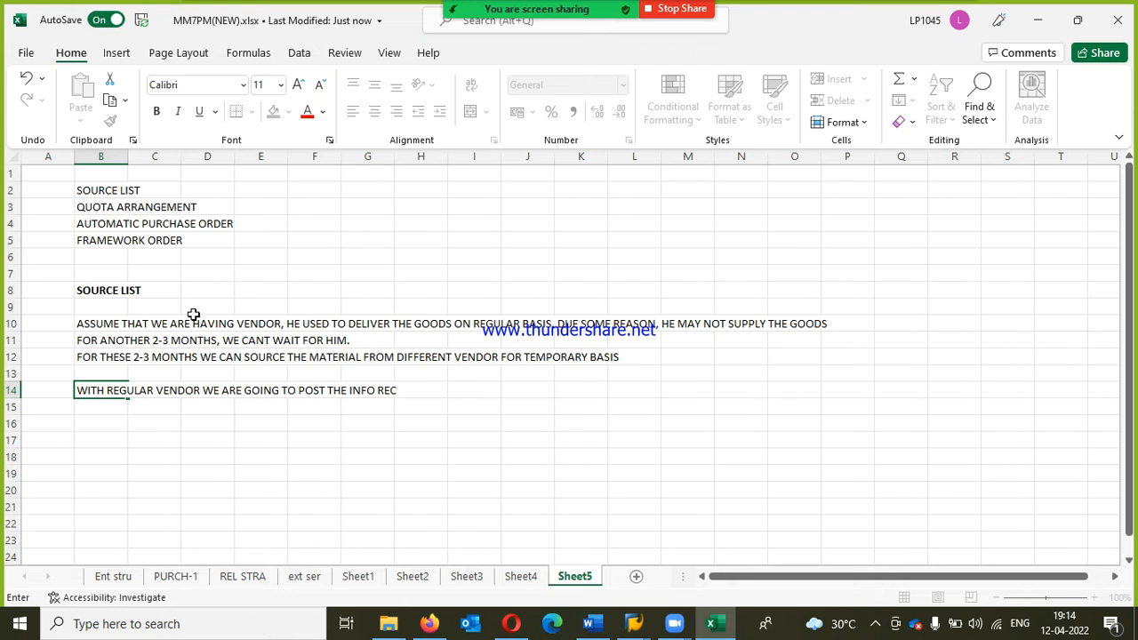
text(ORDS,)
key(Return)
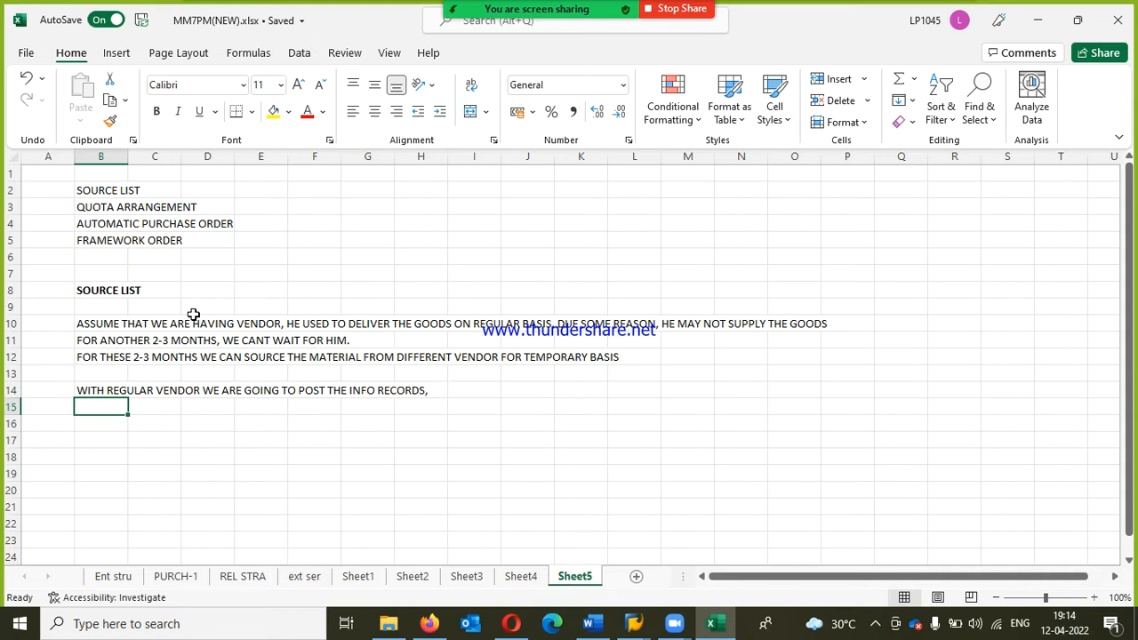
key(Down)
key(Down)
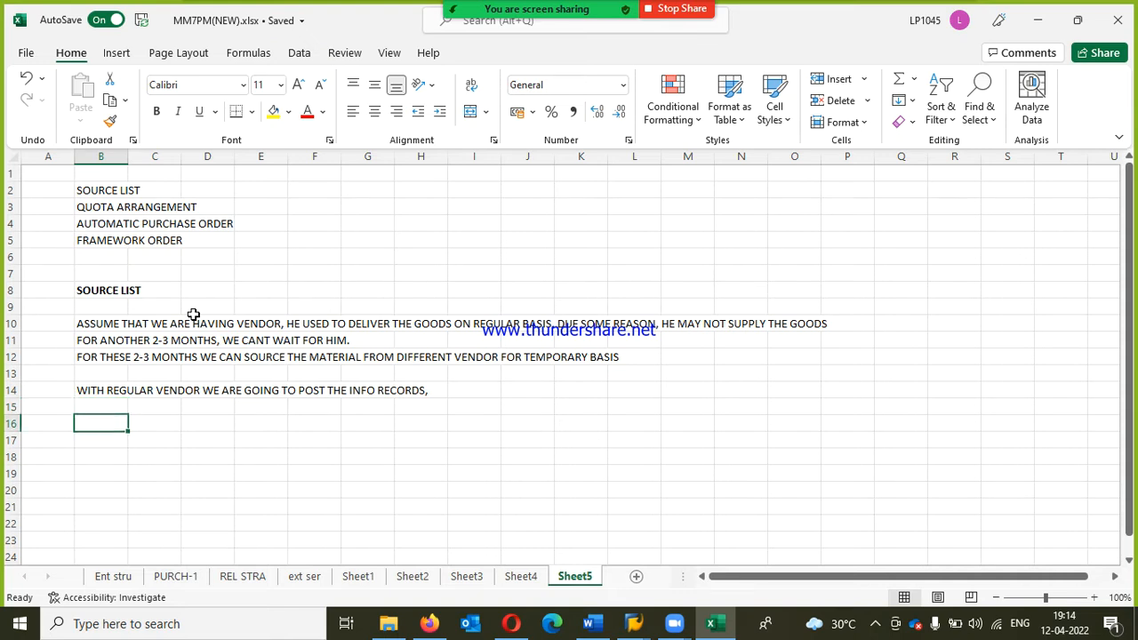
Step: Enter "1." in cell A17 and add the bold heading "CONFIGS" in cell A16
key(Left)
text(1)
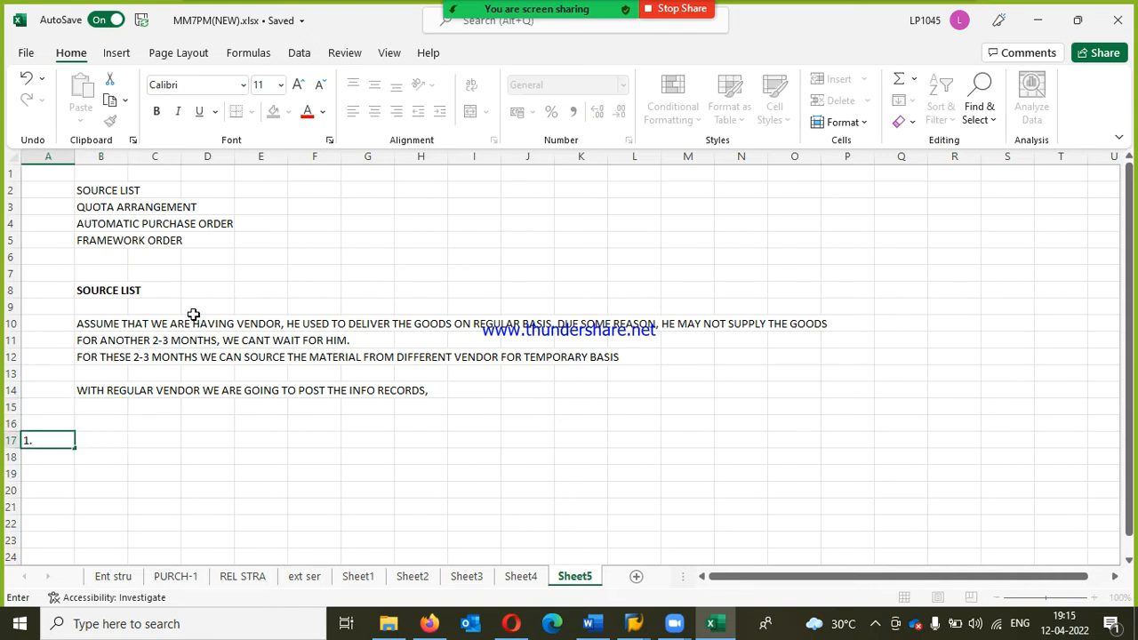
text(.)
key(Up)
text(CONFIGS)
key(Return)
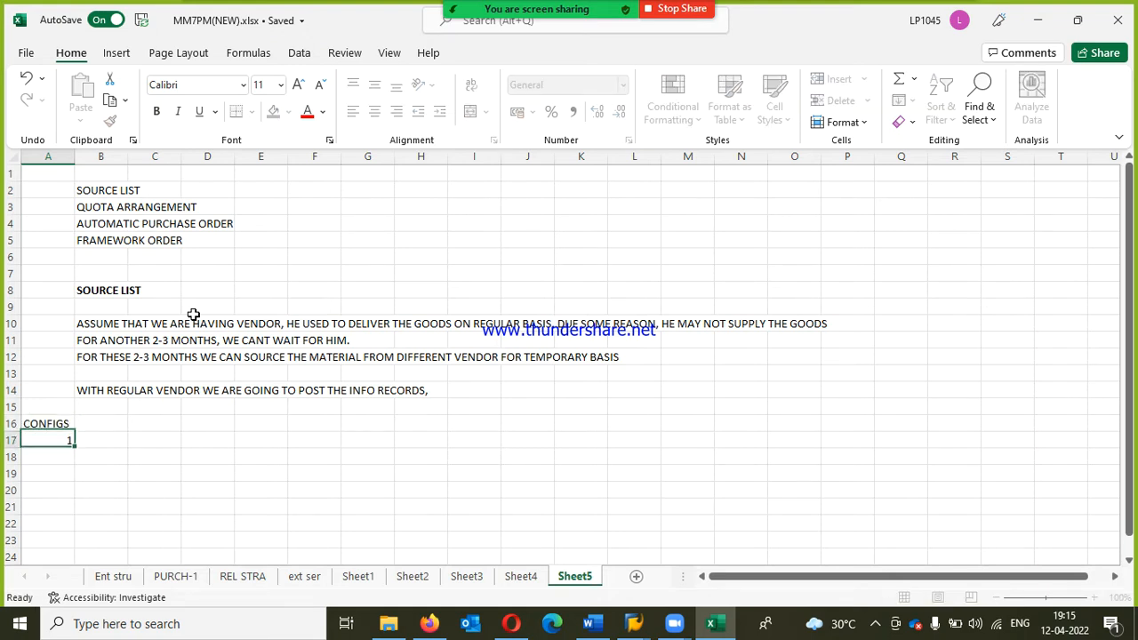
key(Up)
key(ctrl+b)
ctrl+click(193, 313)
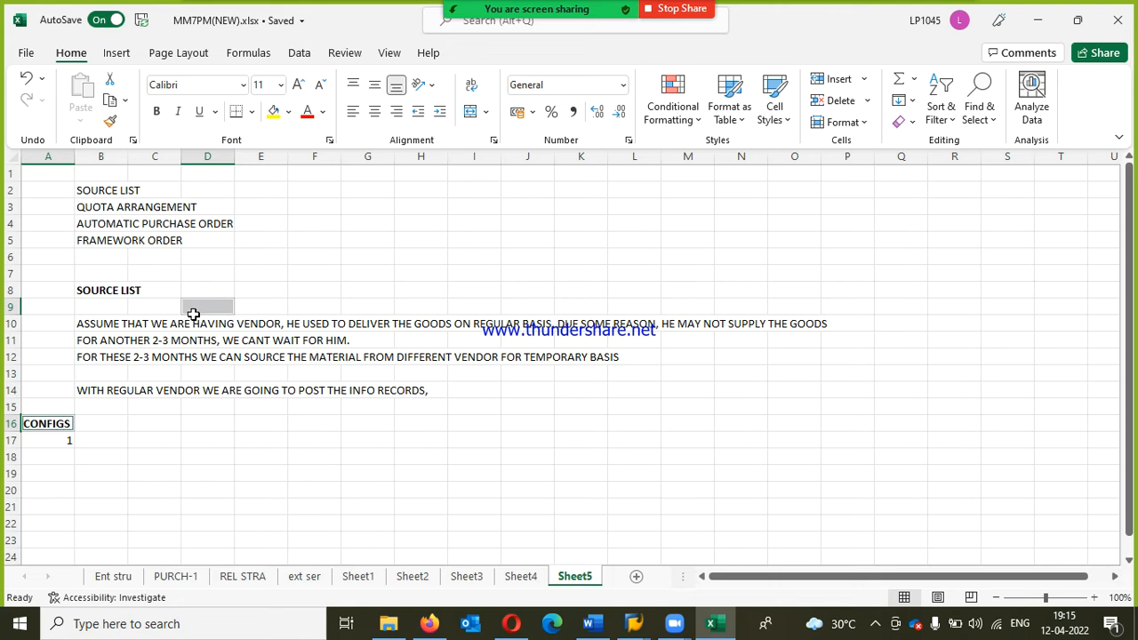
Step: Clear the number in cell A17 and enter "MAINTAINT THE SOURCE LIST AT PLANT LEVEL" in cell A18
key(Down)
key(Down)
key(Up)
key(Down)
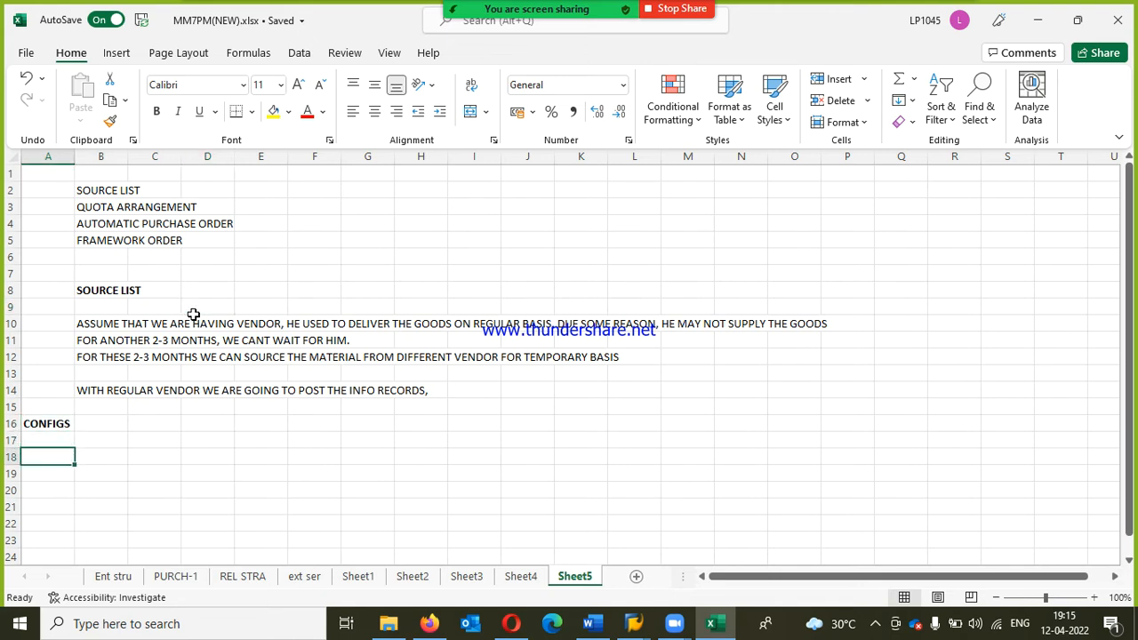
text(1. MAINTA)
key(BackSpace)
text(AINT)
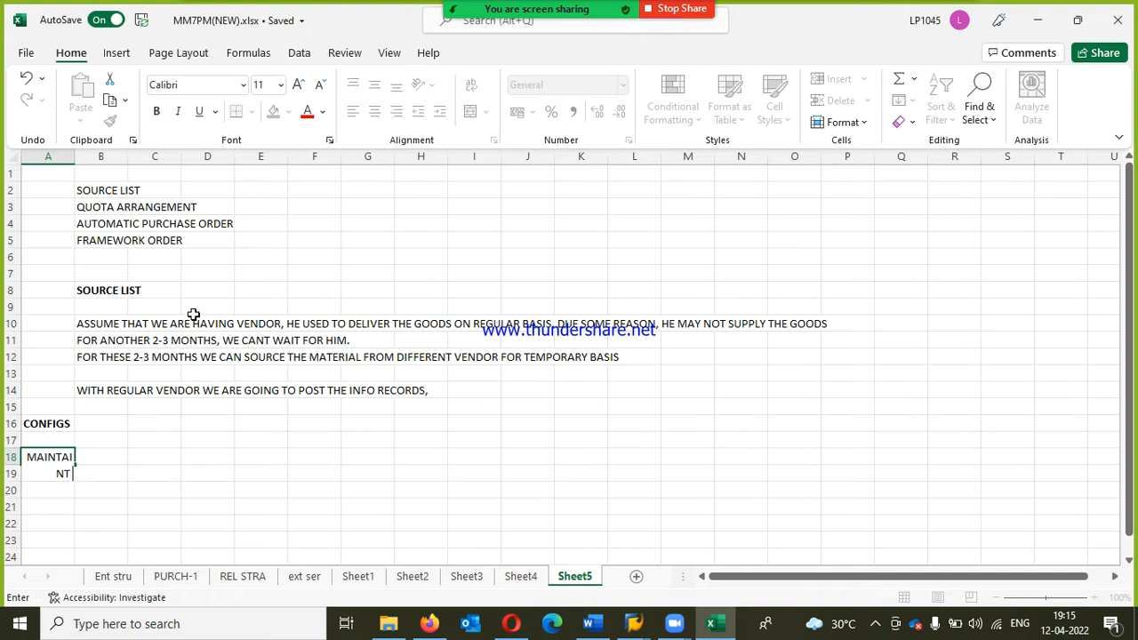
text( THE SOURCE LIST AT)
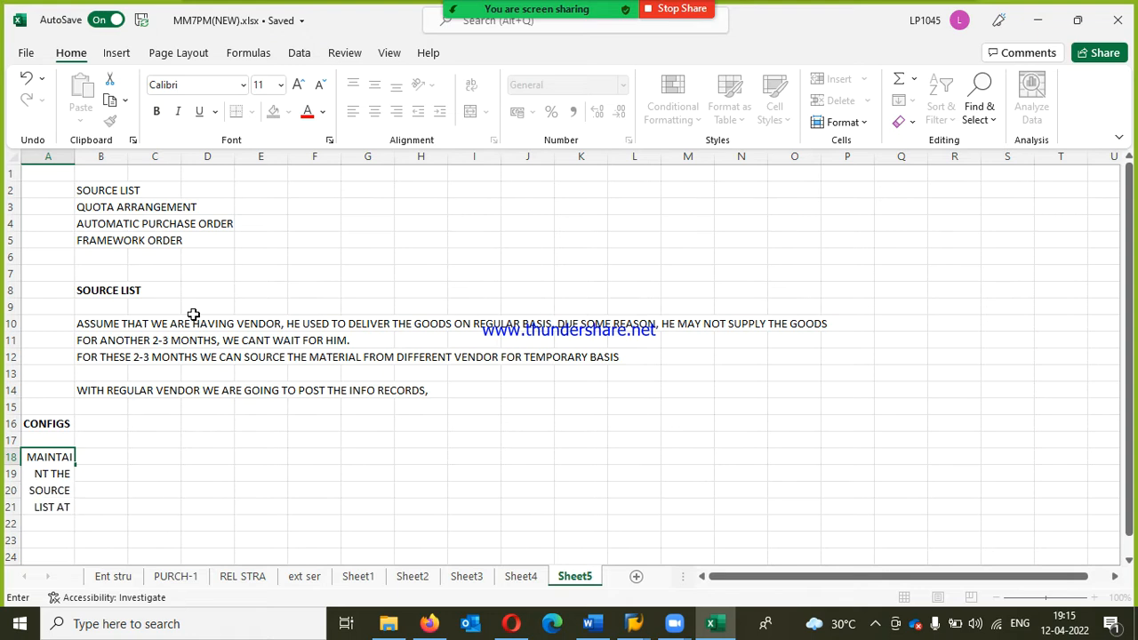
text( PLANT LEVEL)
key(Return)
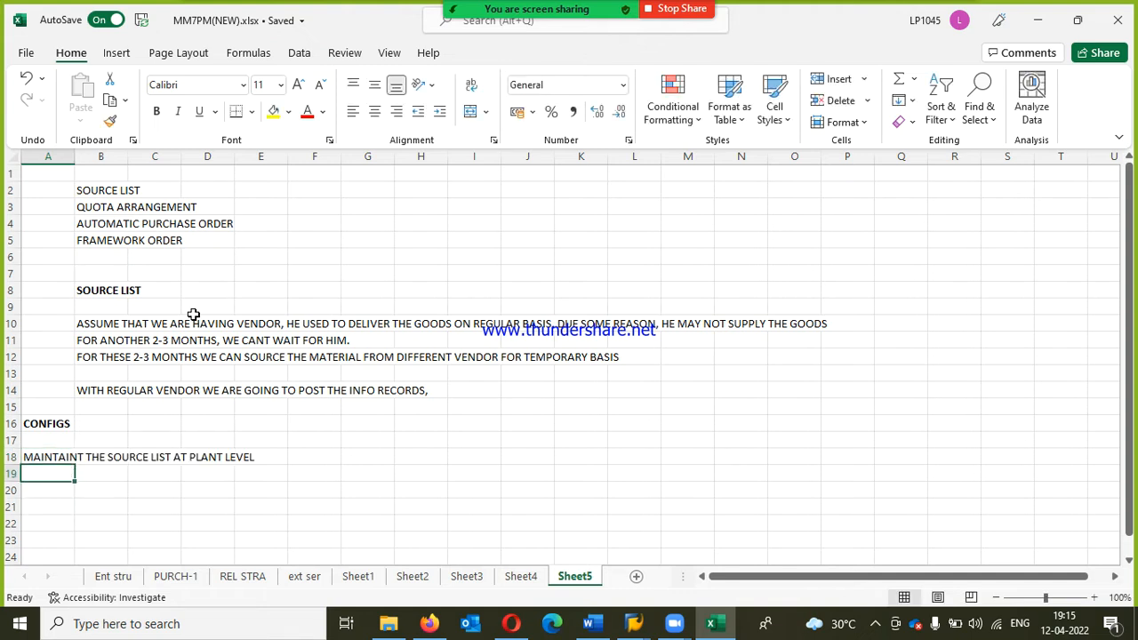
Step: Add the bold heading "END USERS" in cell A21
key(Return)
key(Return)
text(END USERS)
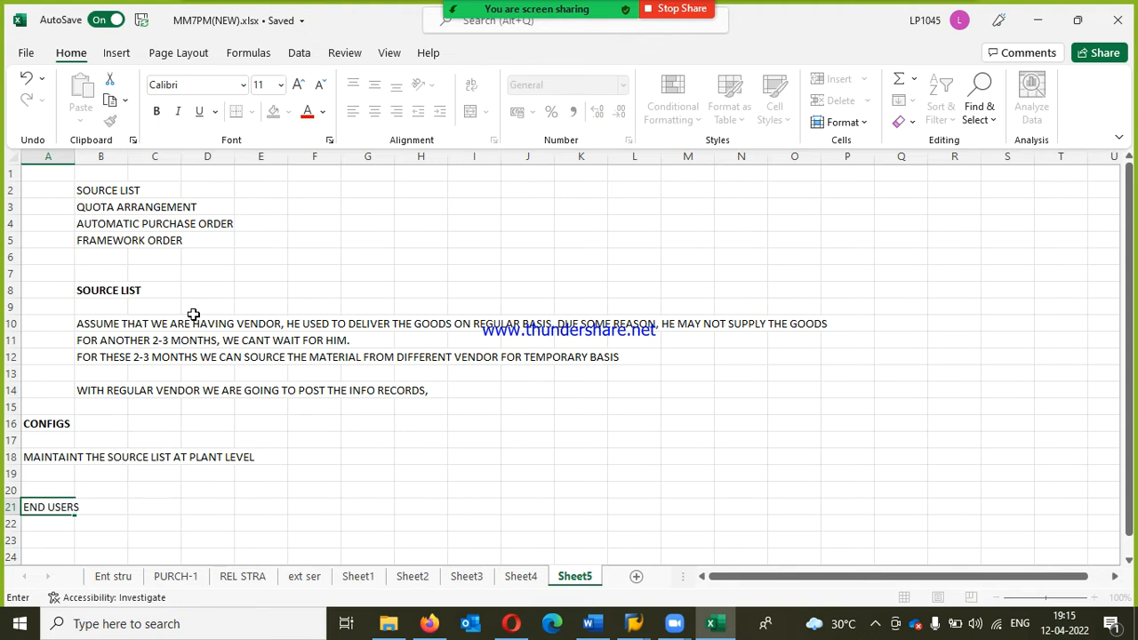
key(Return)
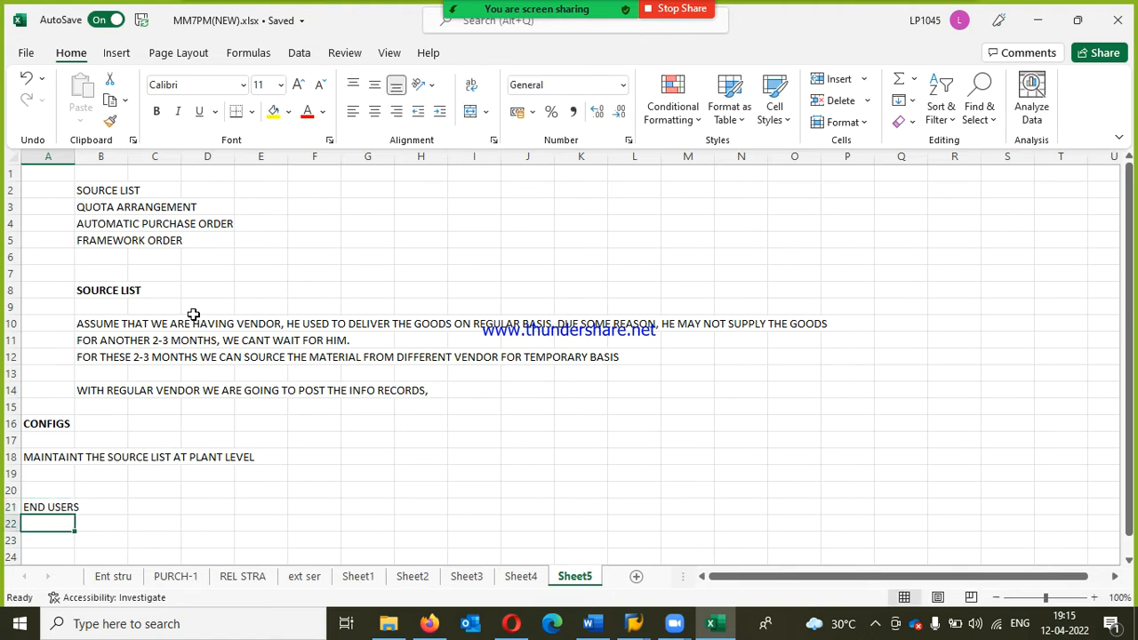
key(Up)
key(ctrl+b)
key(Return)
Step: Enter "1. ACTIVATE SOURCE LIST IN MATERIAL MASTERS" in cell A22
text(1.)
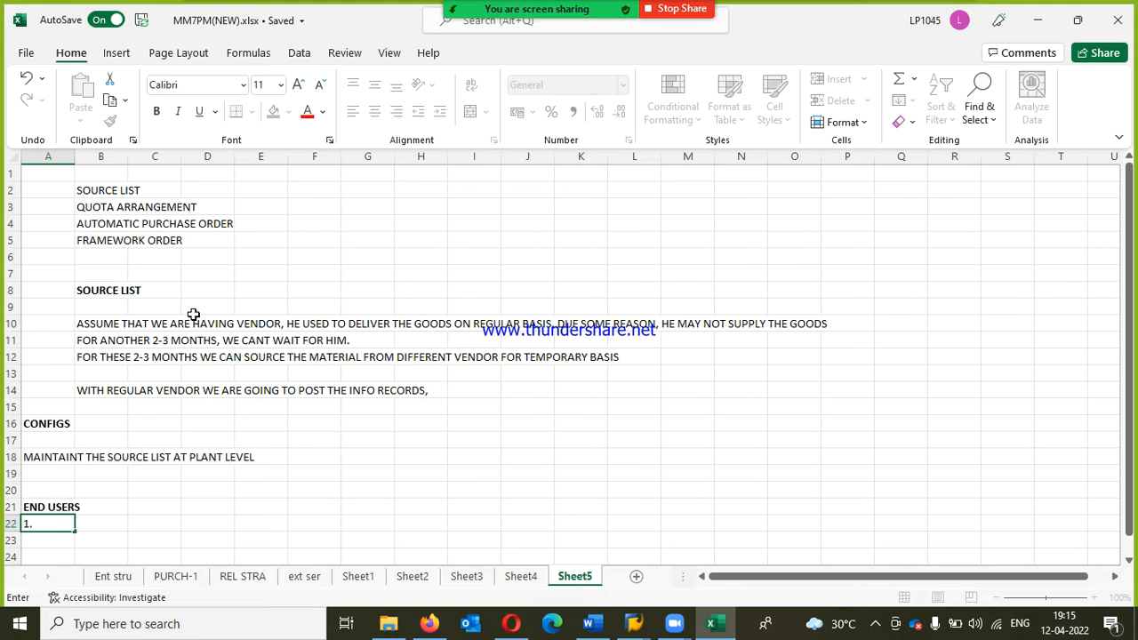
text(ACTIVATE SOURCE LIST IN MATER)
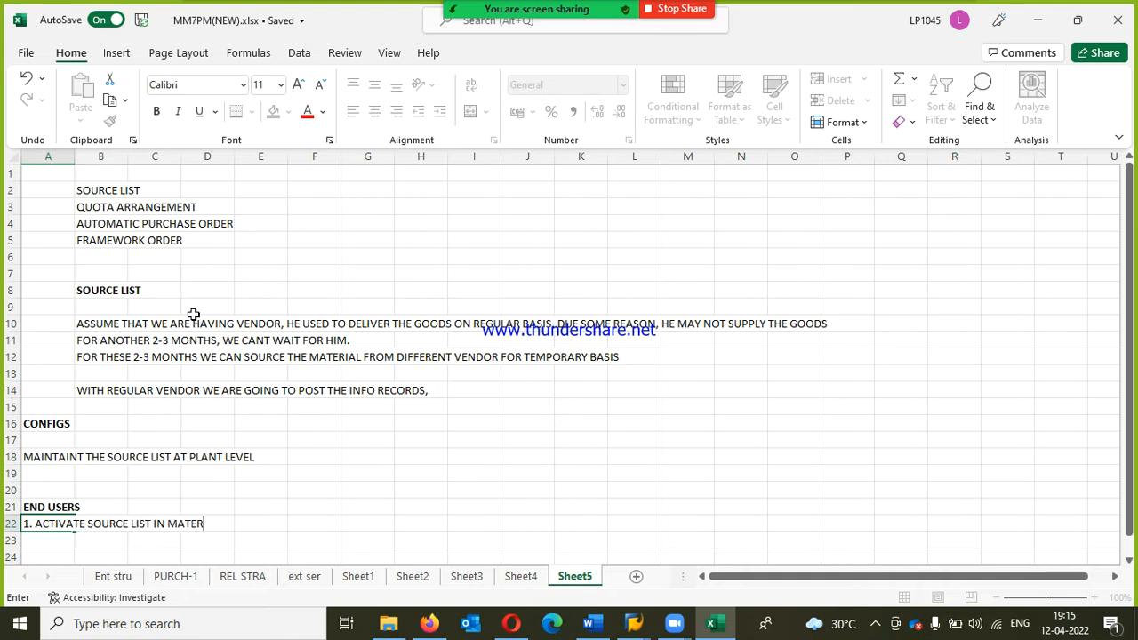
text(IAL MASTES)
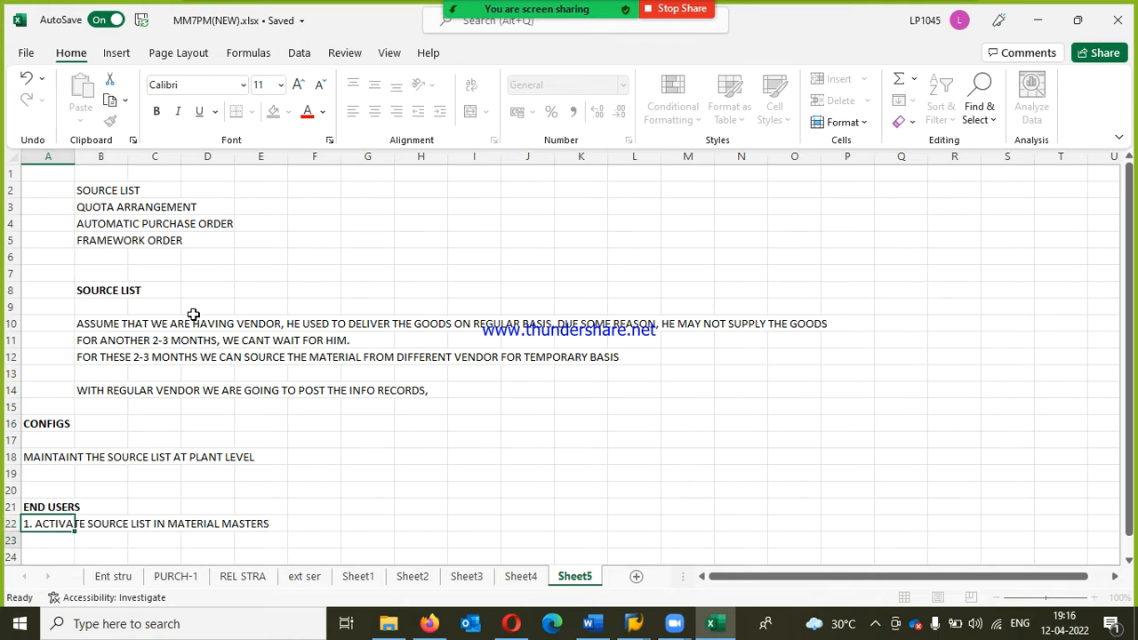
key(Return)
Step: Enter "2. CREATE SOURCE LIST AND ASSIGN VENDOR TO SOURCE LIST" in cell A23
text(2. CREA)
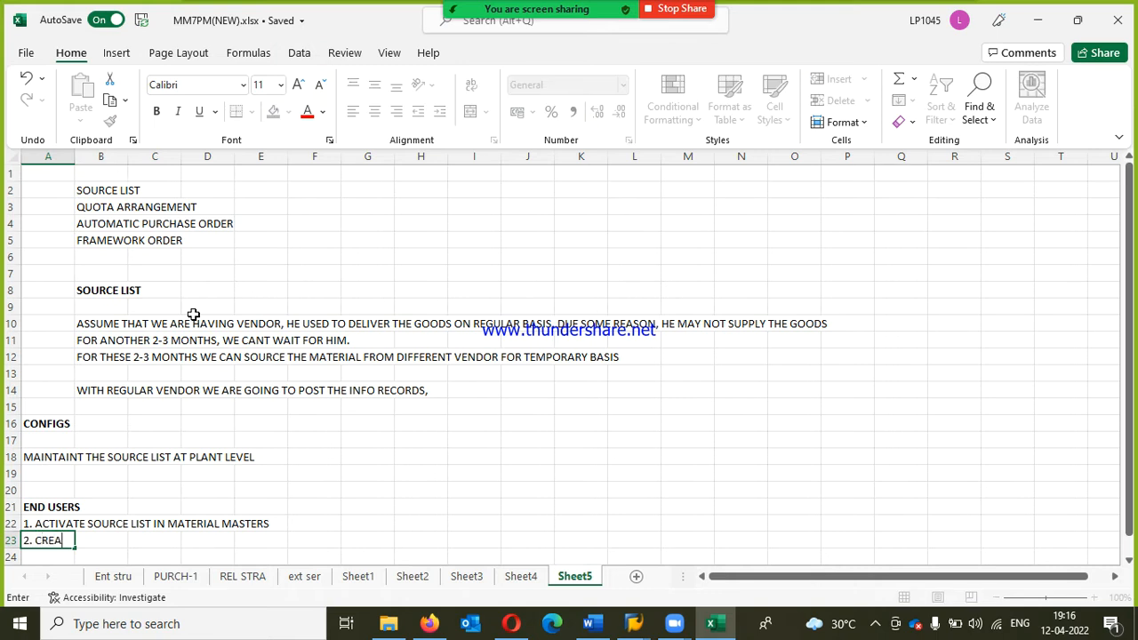
text(TE SOURCE LIST AN)
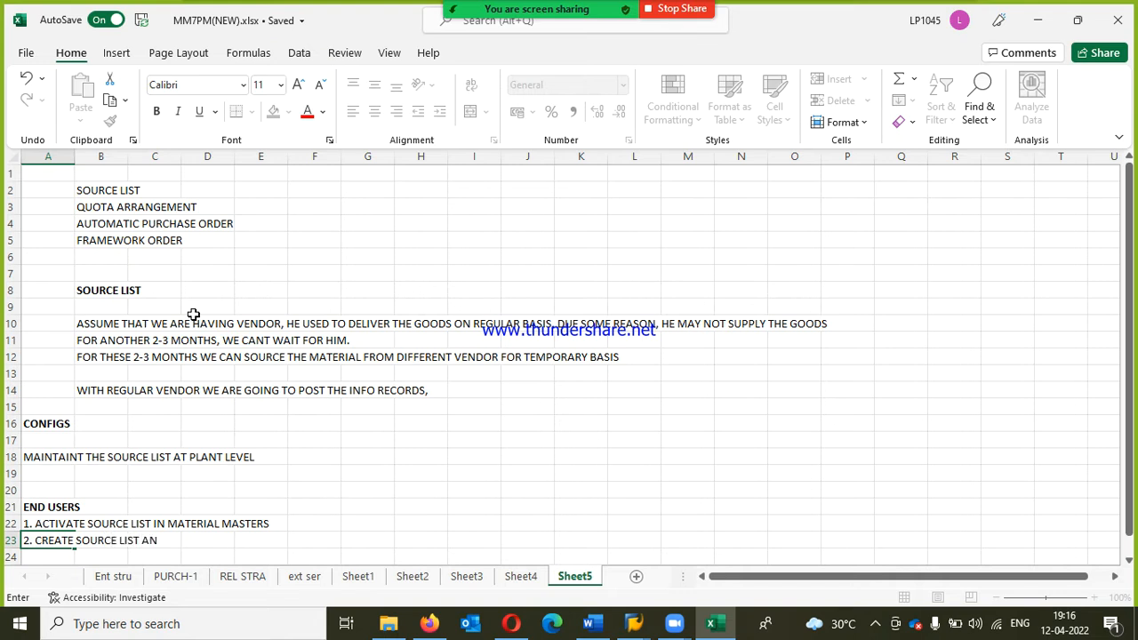
text(D ASIIGN VENDOR TP)
key(BackSpace)
text(O SOU)
text(RCE )
text(LIS)
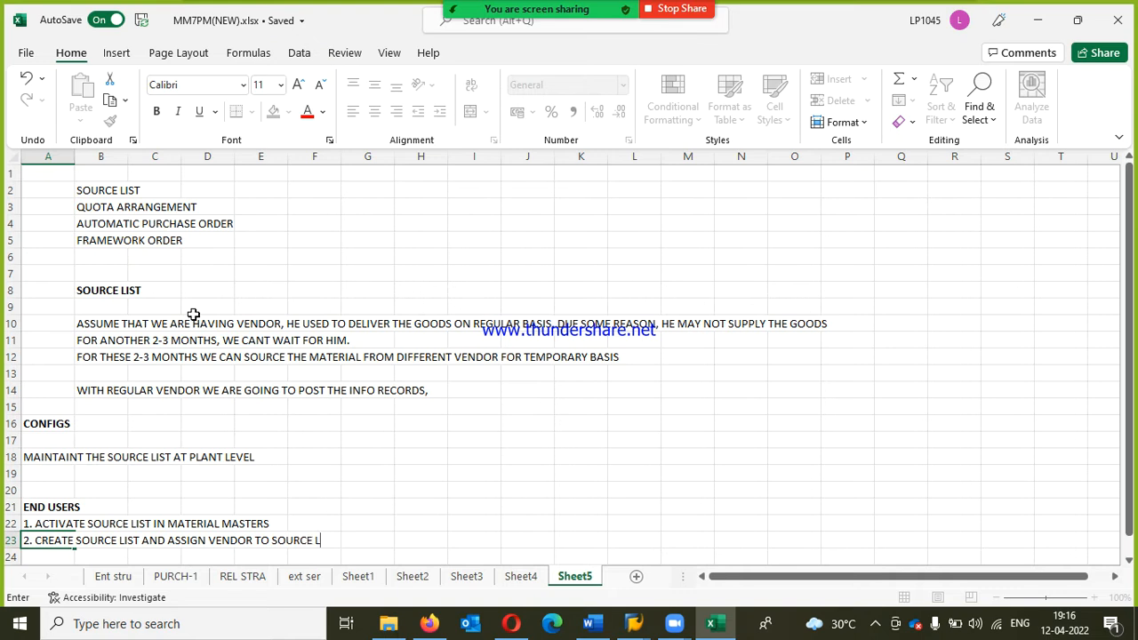
key(BackSpace)
text(ST)
click(32, 461)
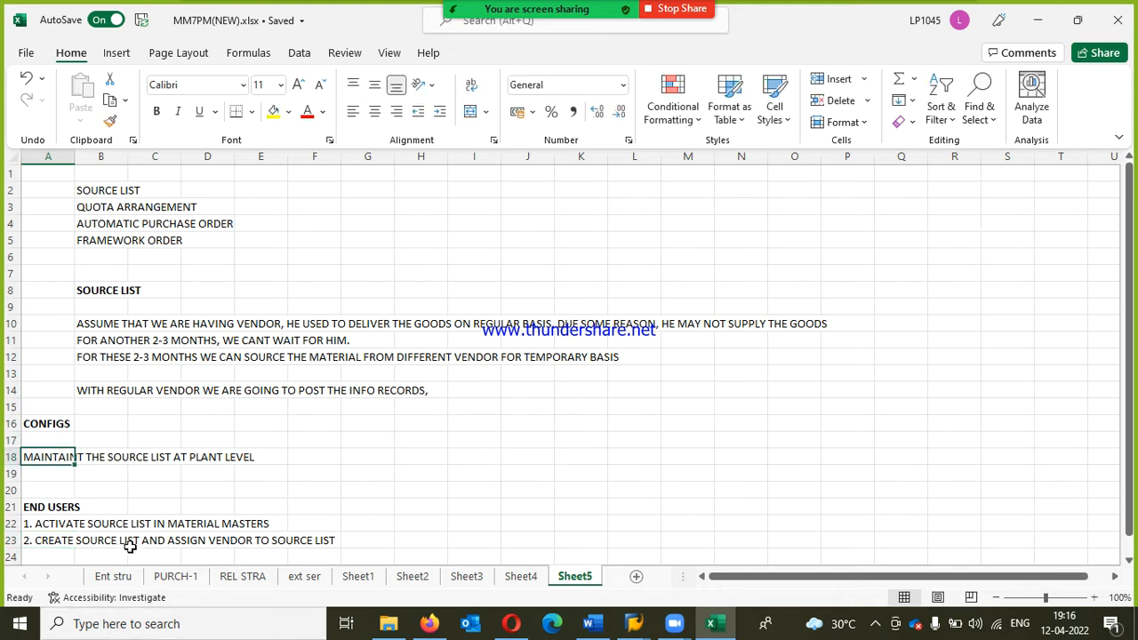
click(83, 527)
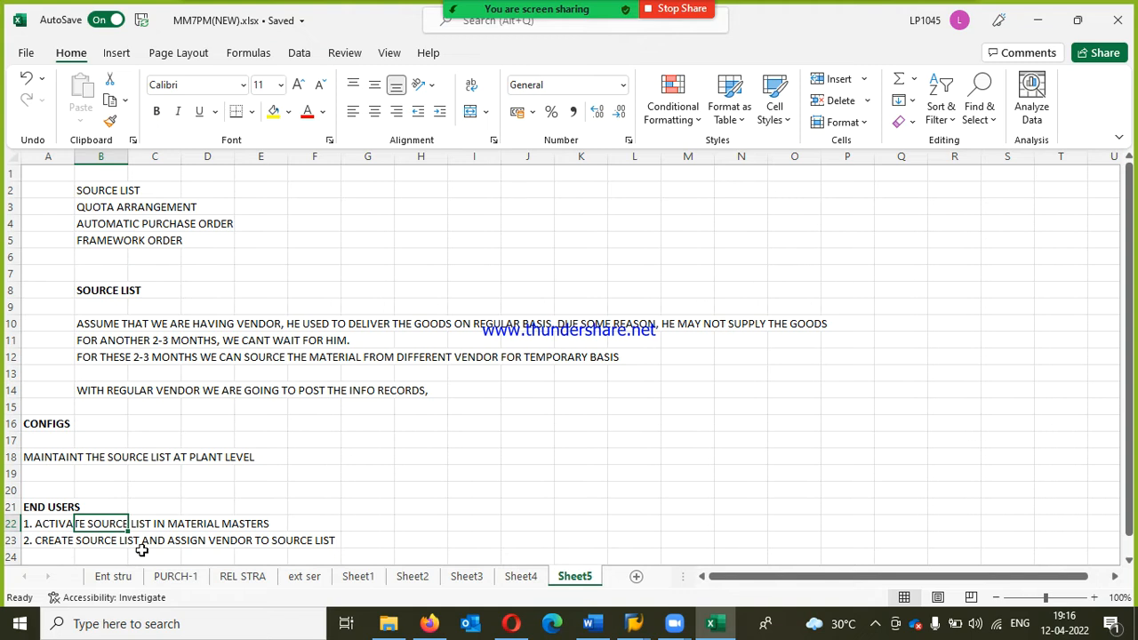
Step: Switch to the SAP EH7 logon window and log on to client 800 with the first suggested user ID and the account password
click(636, 625)
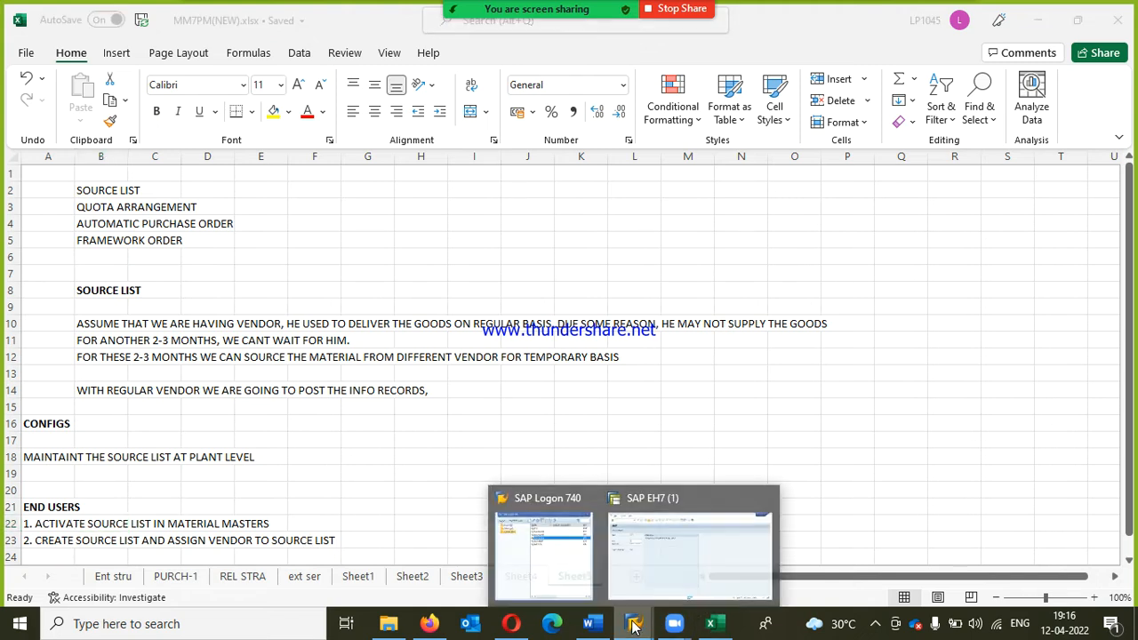
click(648, 587)
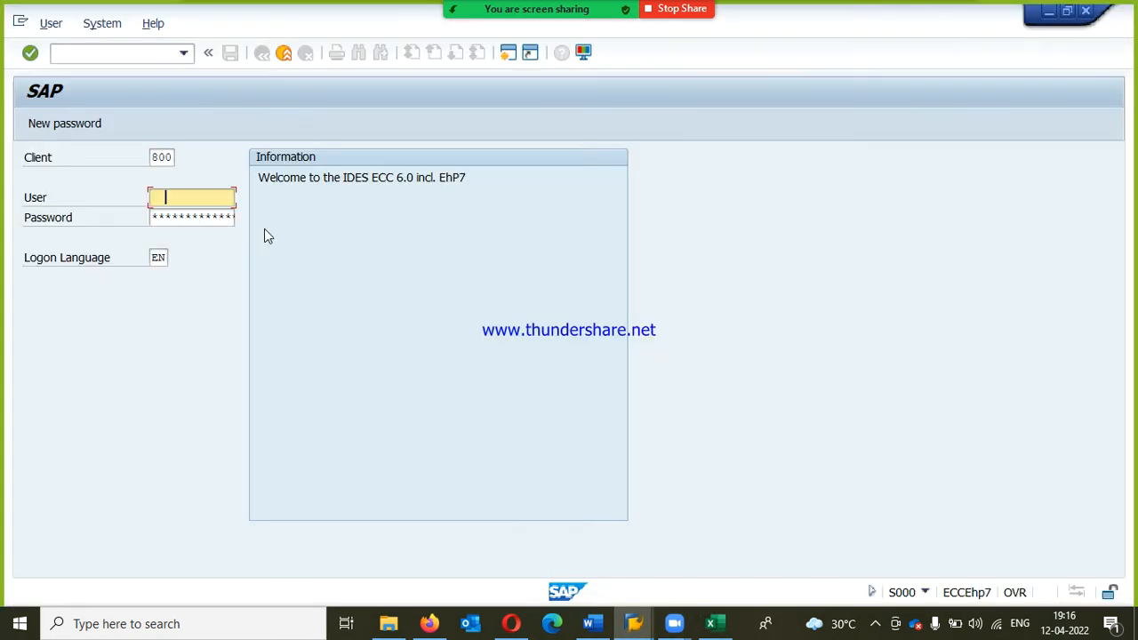
key(Down)
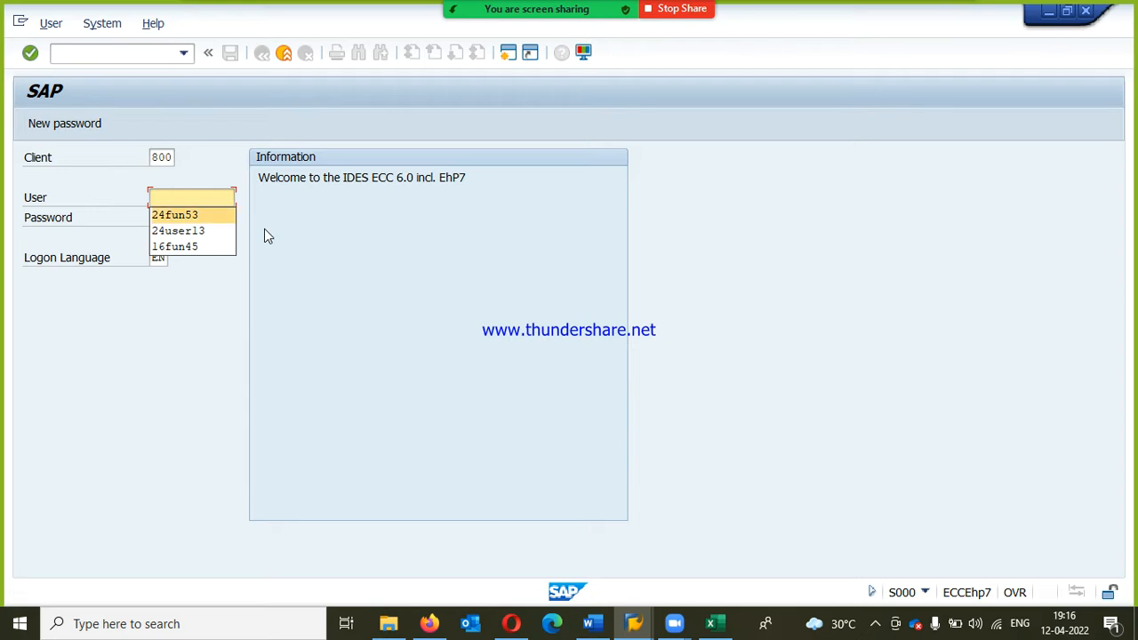
key(Tab)
key(Caps_Lock)
text(*****)
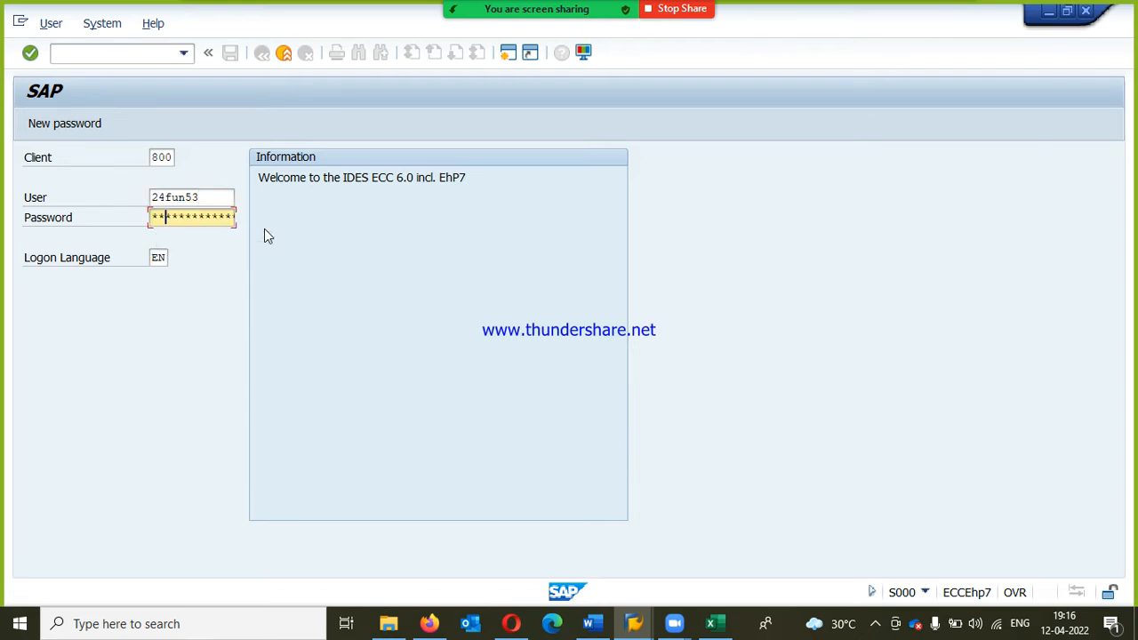
text(***)
key(Return)
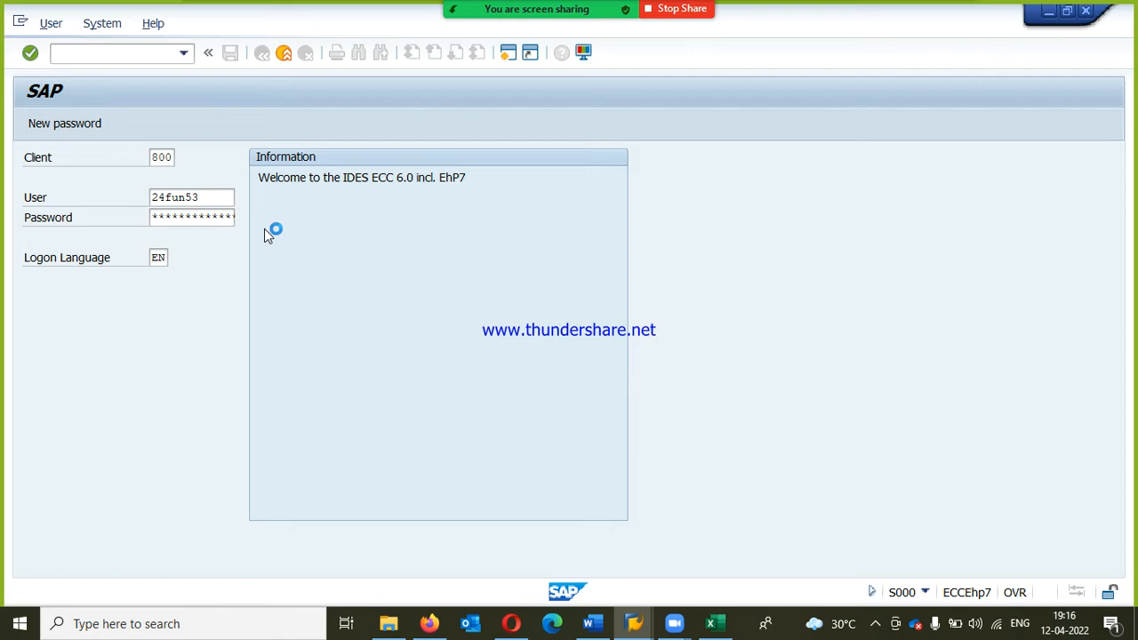
Step: Create a new SAP session and open the SAP Reference IMG through the SPRO favorite
click(504, 55)
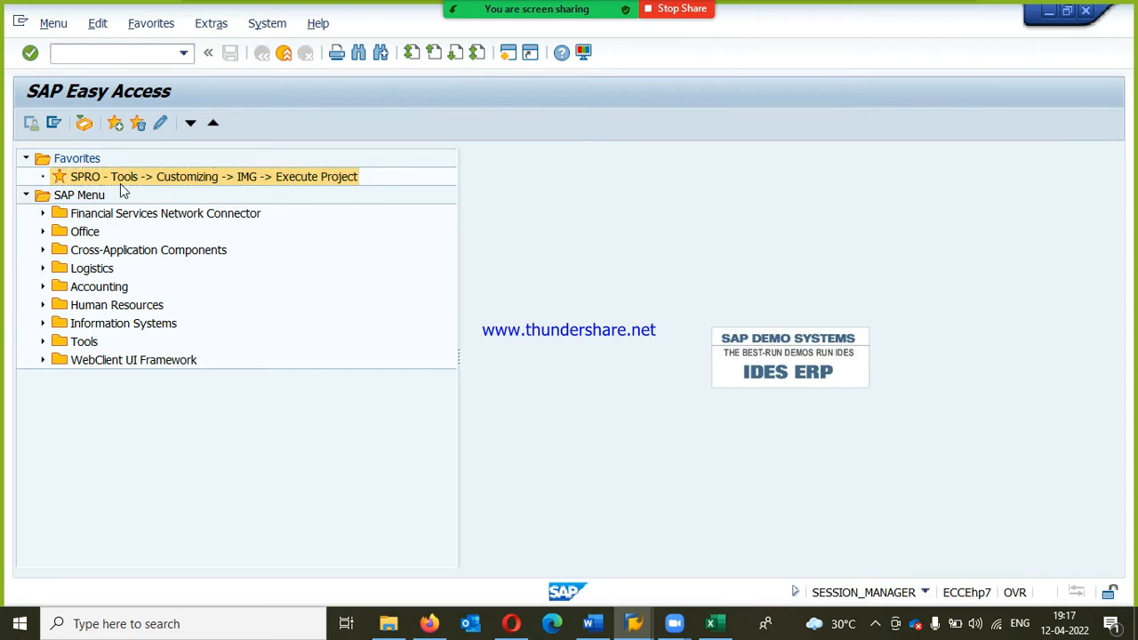
double_click(120, 183)
click(79, 127)
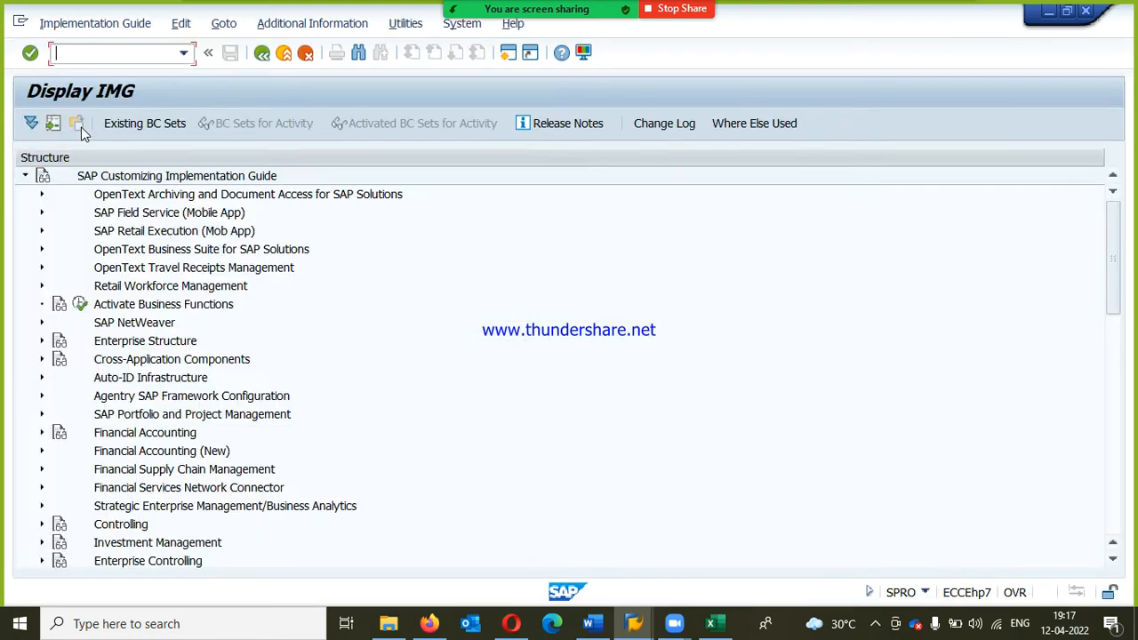
Step: Show the IMG activity keys in an additional information column and widen that column
click(312, 23)
mouse_move(374, 49)
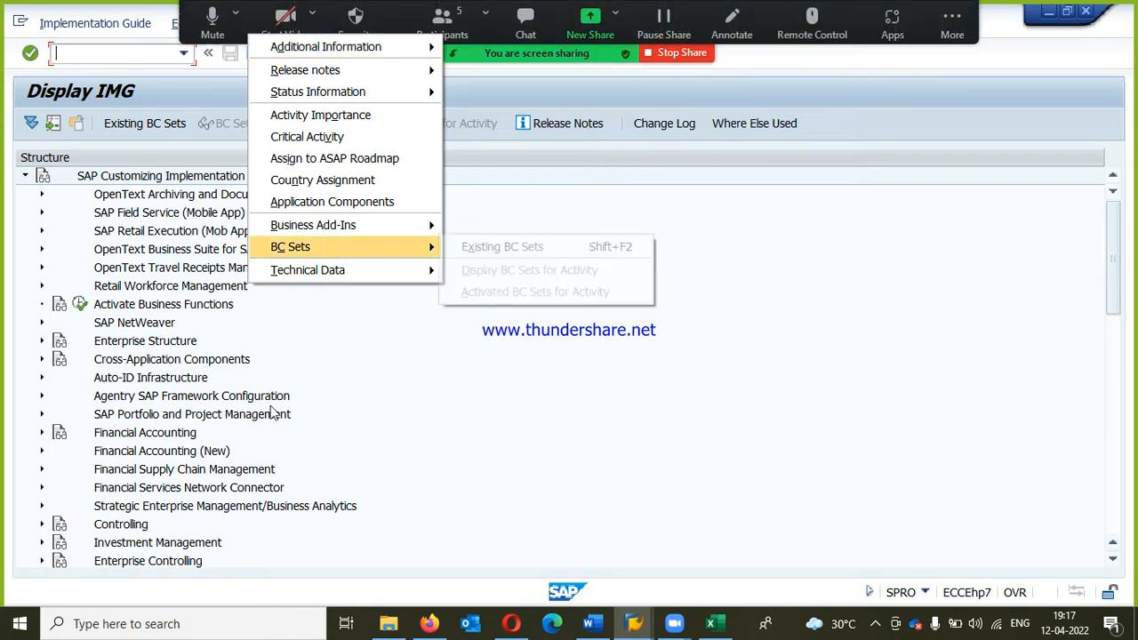
mouse_move(581, 69)
click(676, 89)
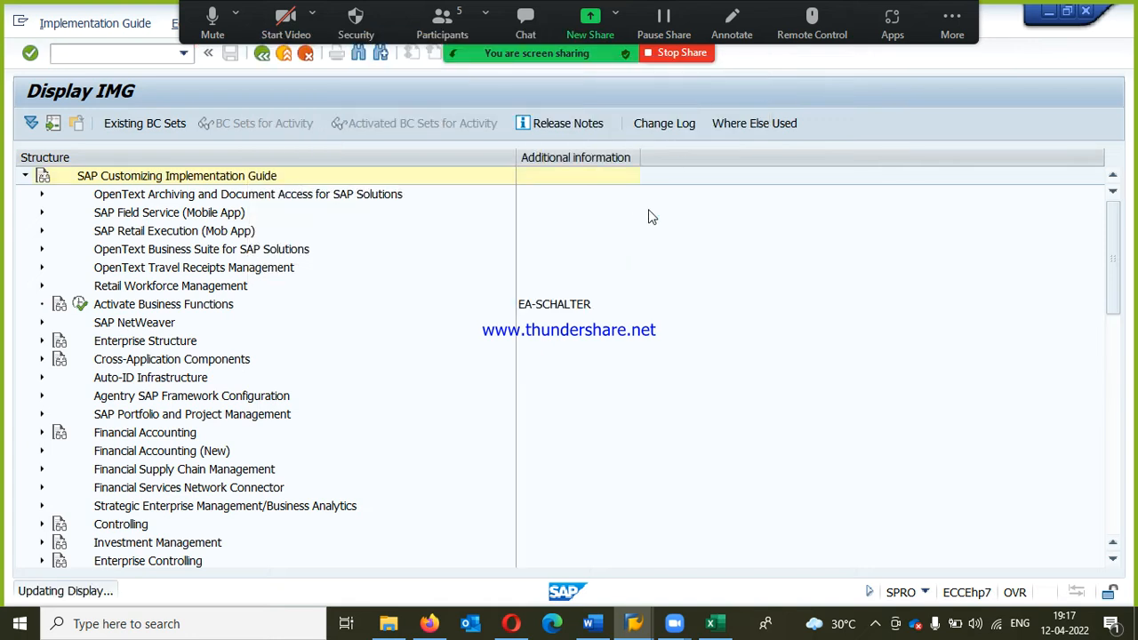
drag(639, 163, 810, 180)
Step: Expand Materials Management and its Purchasing node in the IMG structure
click(169, 382)
scroll(170, 381, down, 1)
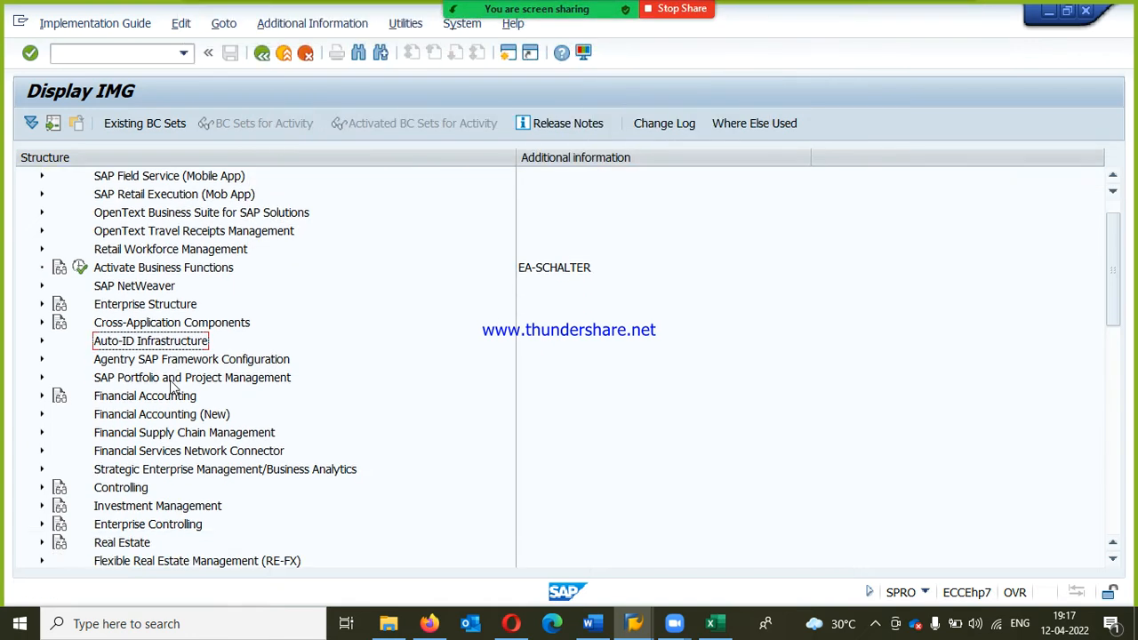
scroll(198, 432, down, 4)
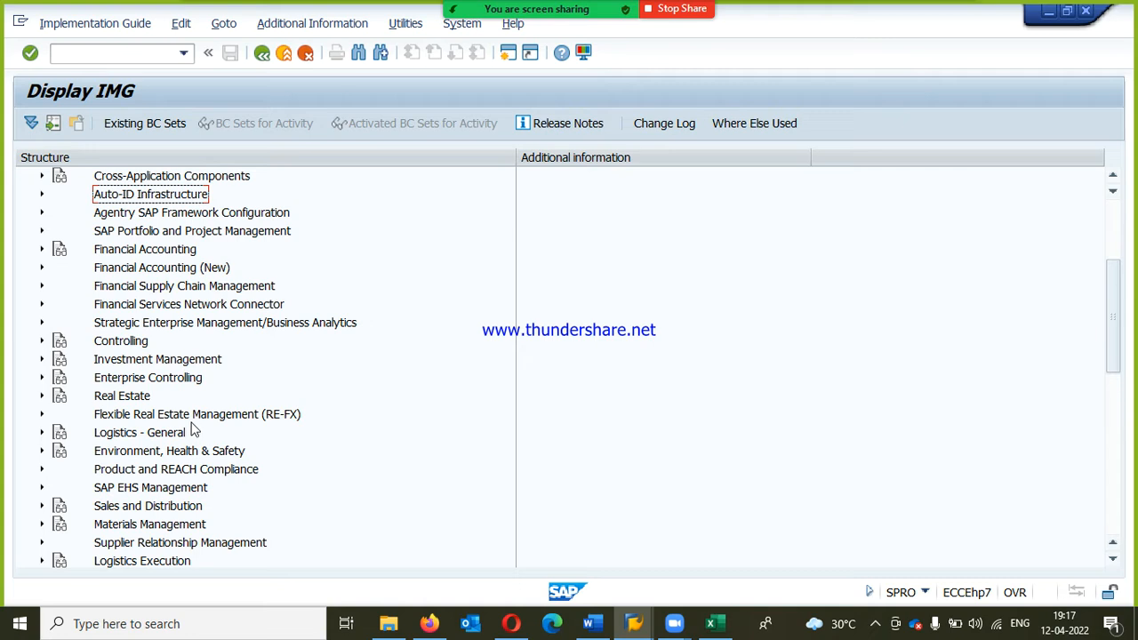
click(139, 526)
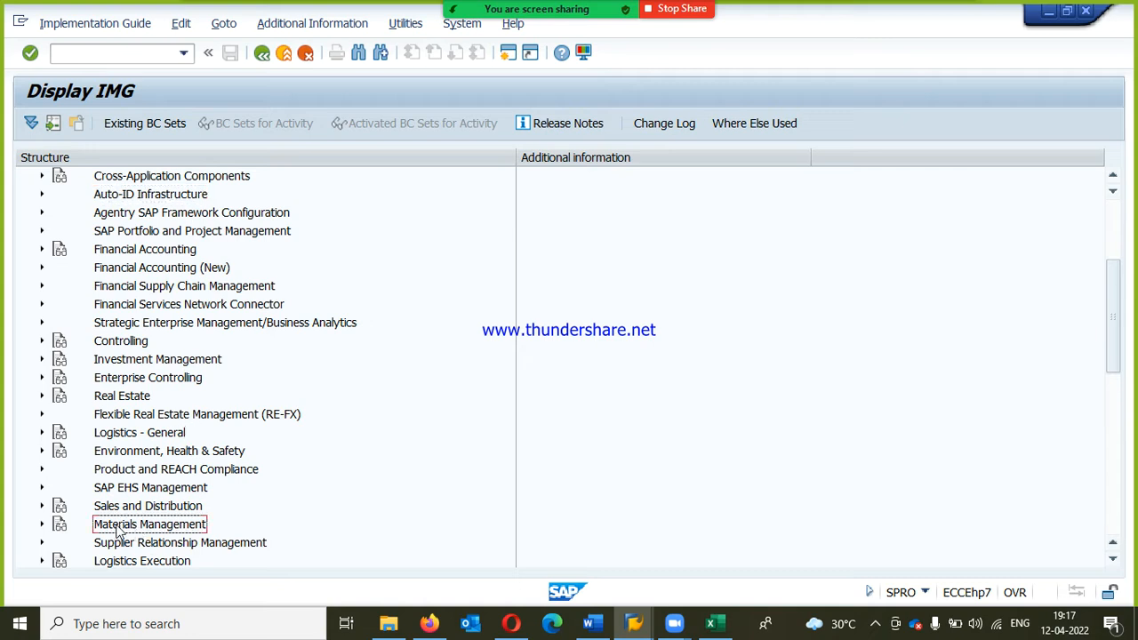
click(42, 524)
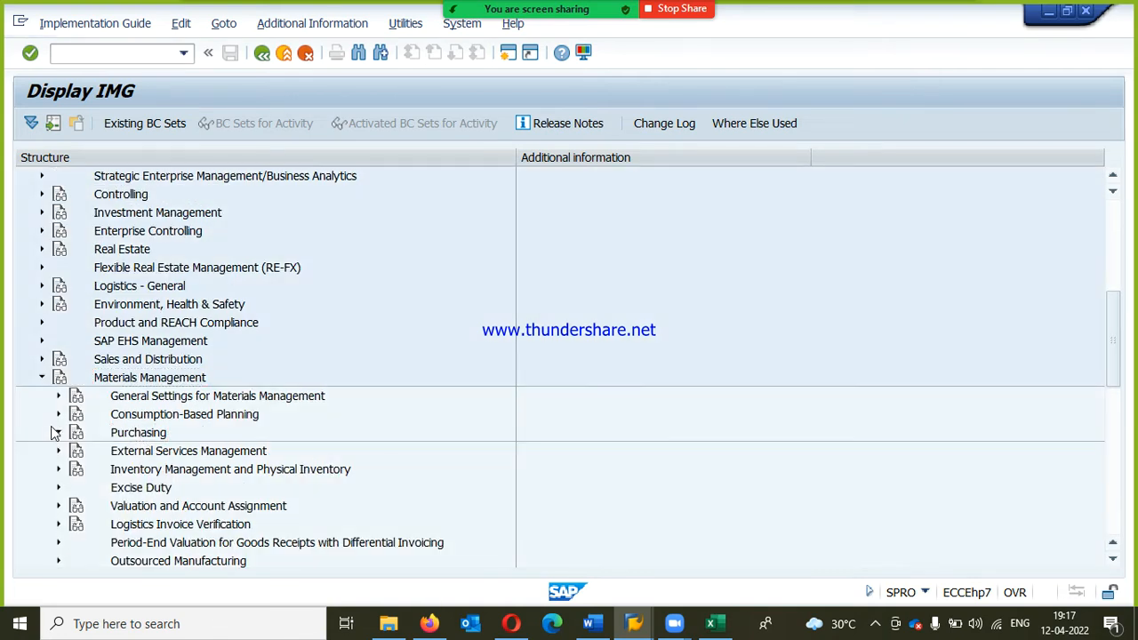
click(58, 433)
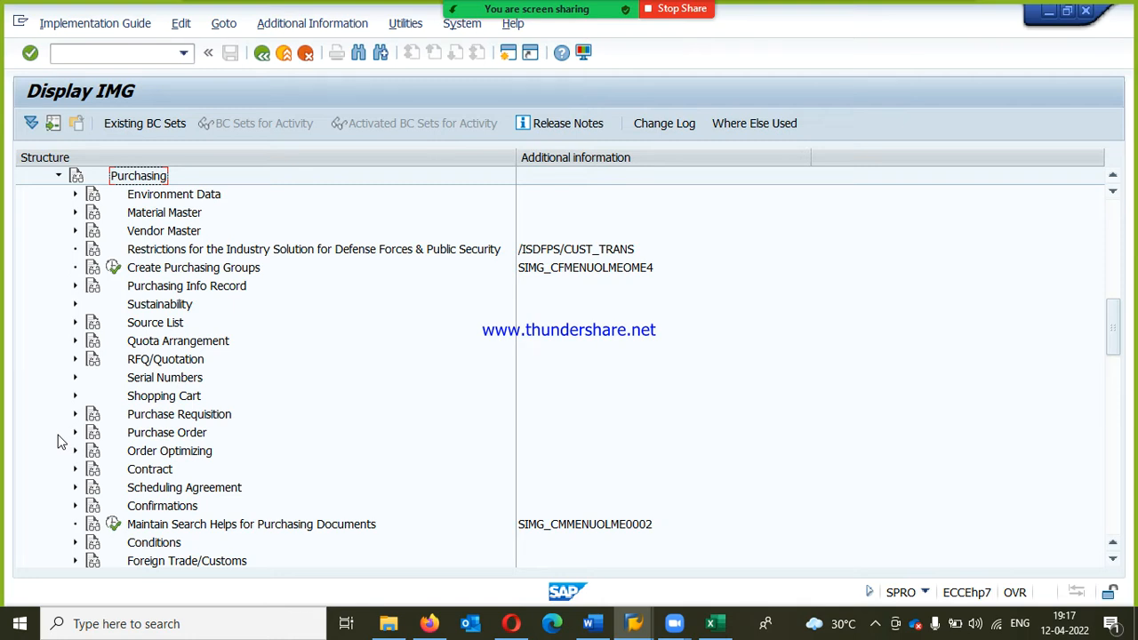
Step: Expand Source List under Purchasing and open the activity Define Source List Requirement at Plant Level
click(145, 327)
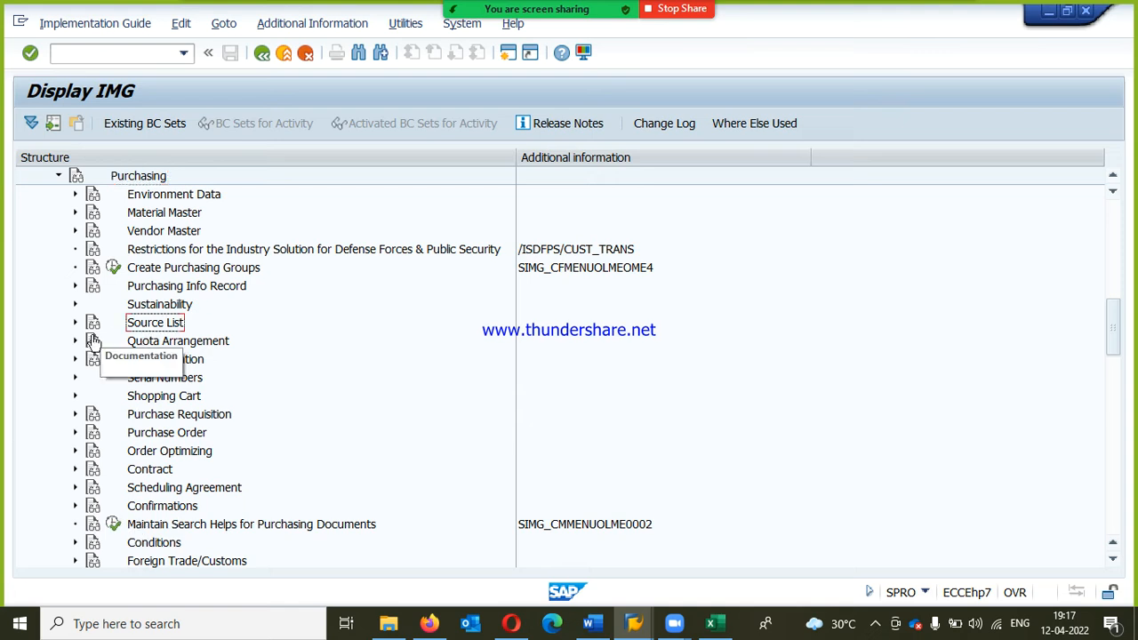
click(74, 323)
click(224, 346)
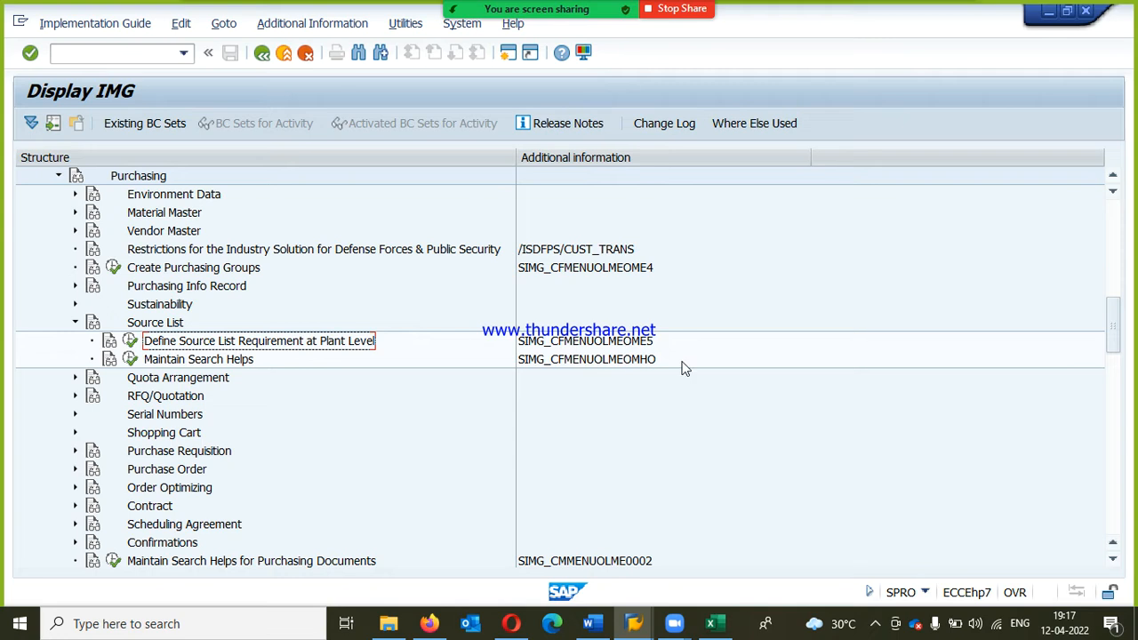
click(130, 340)
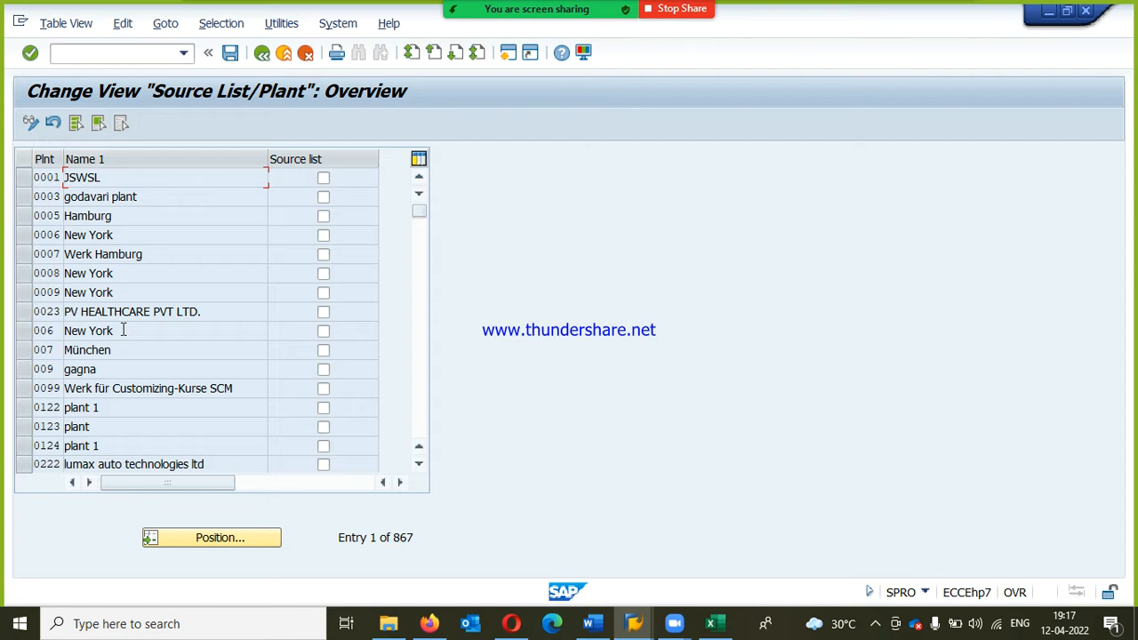
Step: Position the plant list at RPP1 and activate the source list requirement for plants RPP1 and RPP2
click(236, 542)
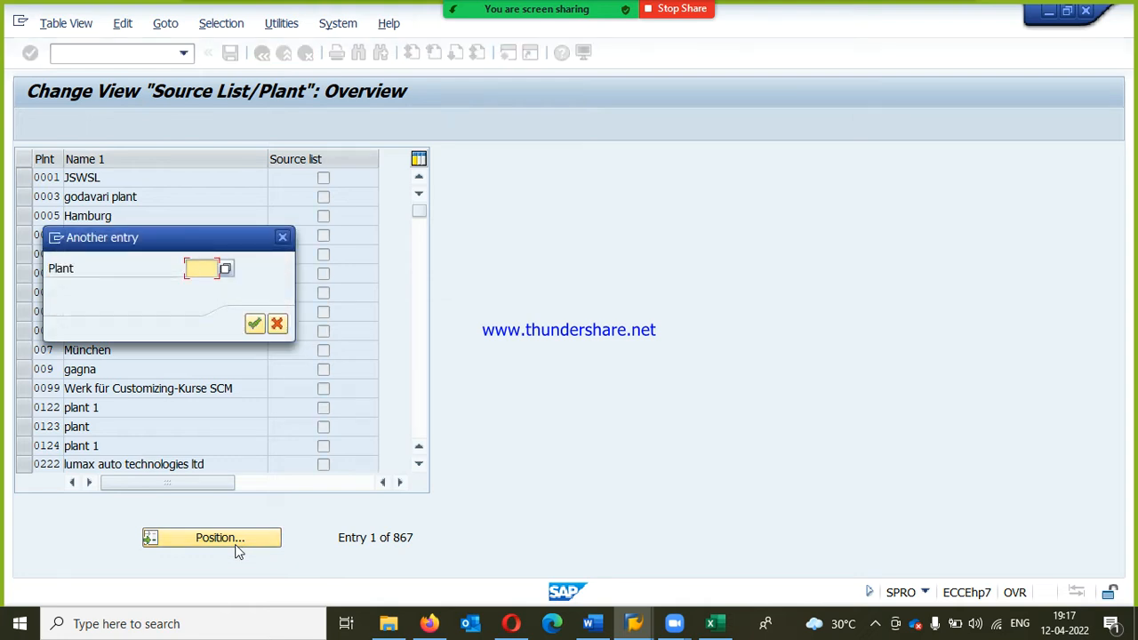
text(RPP1)
key(Return)
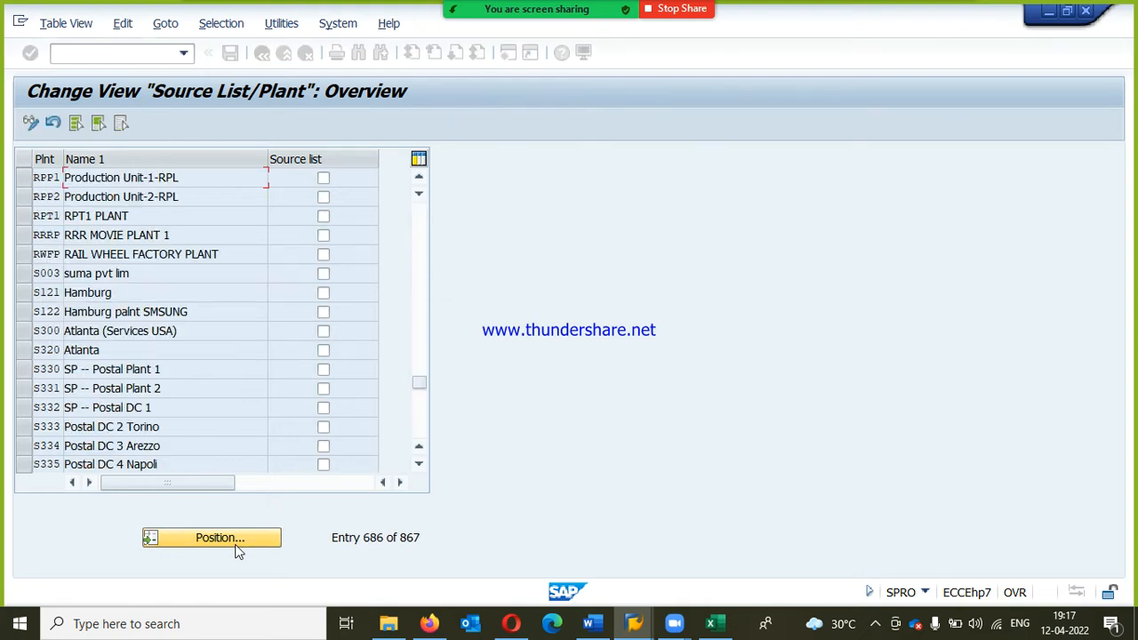
click(323, 180)
click(323, 197)
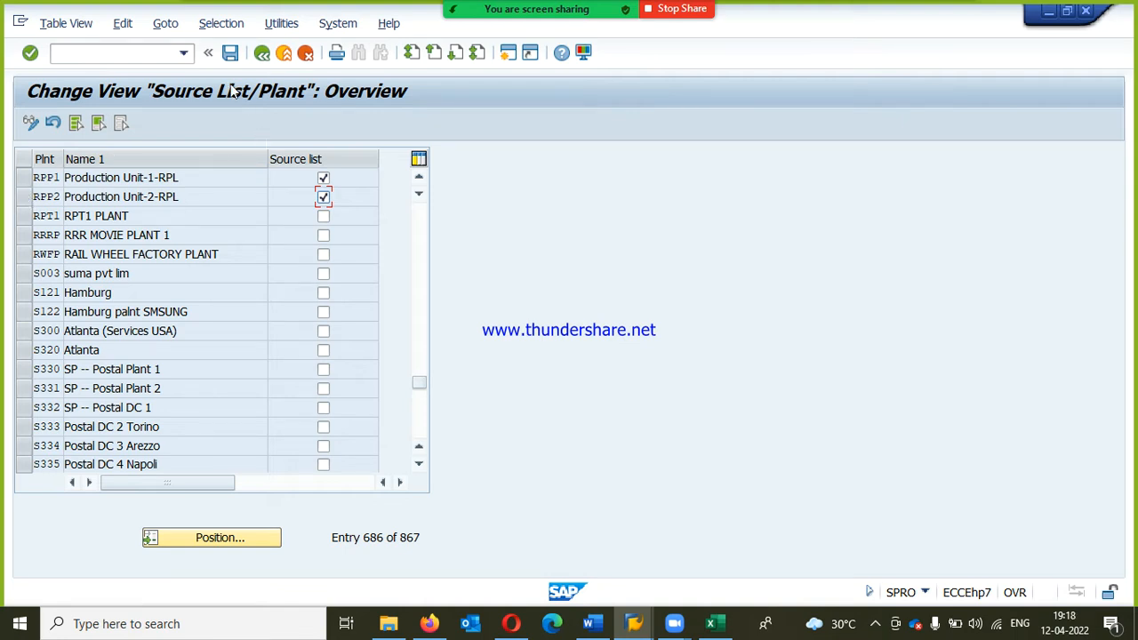
Step: Save the source list settings under the proposed customizing request and return to the IMG structure
click(231, 54)
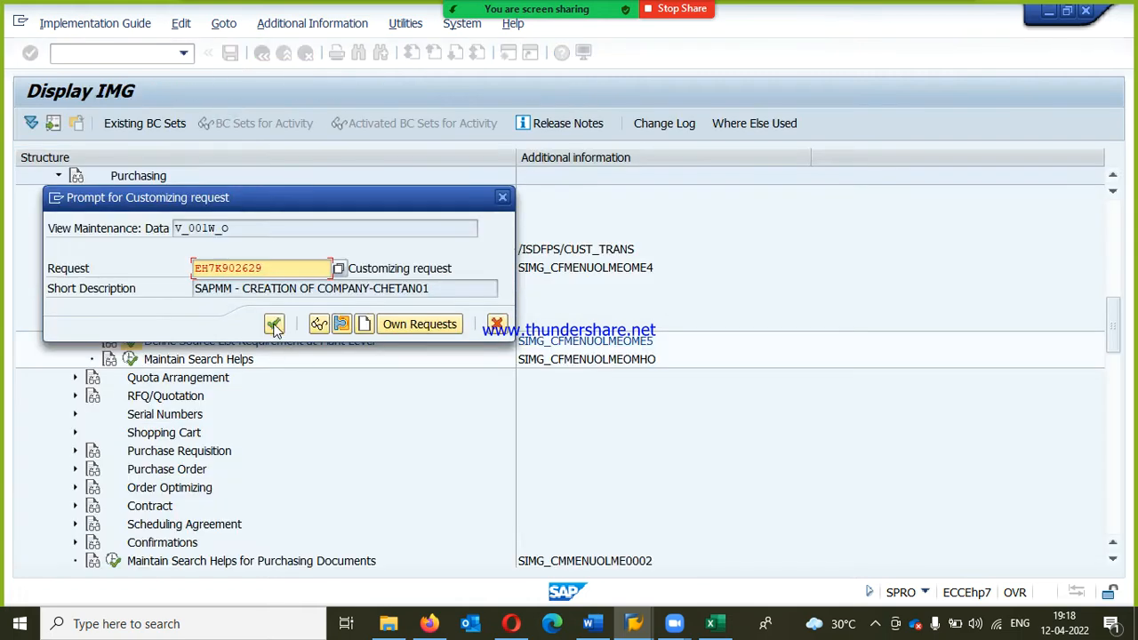
click(273, 326)
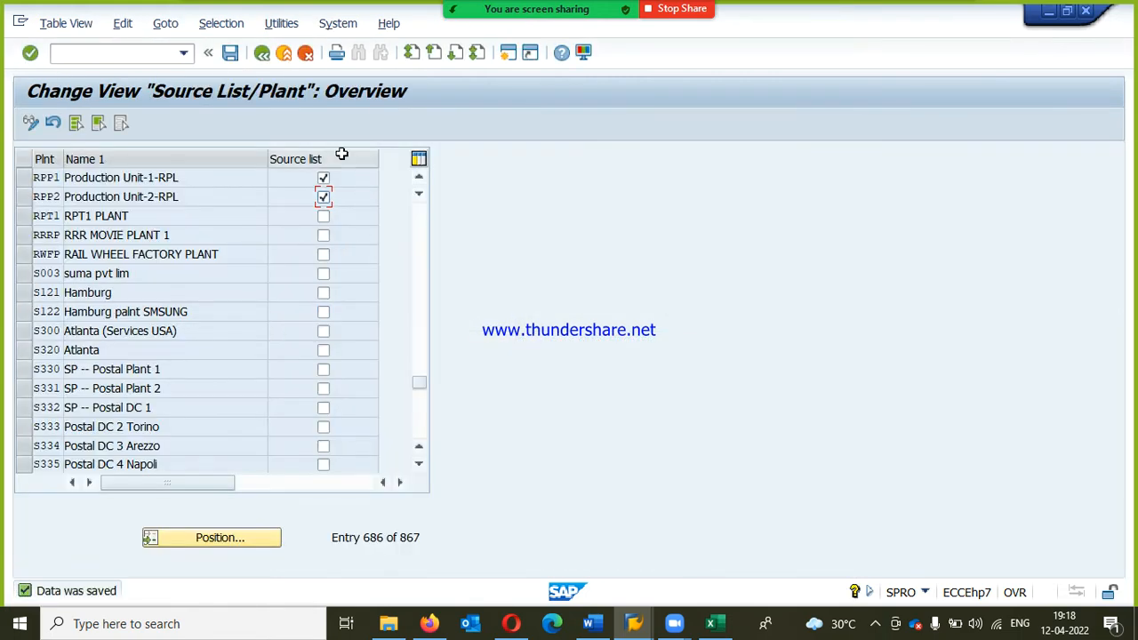
click(261, 54)
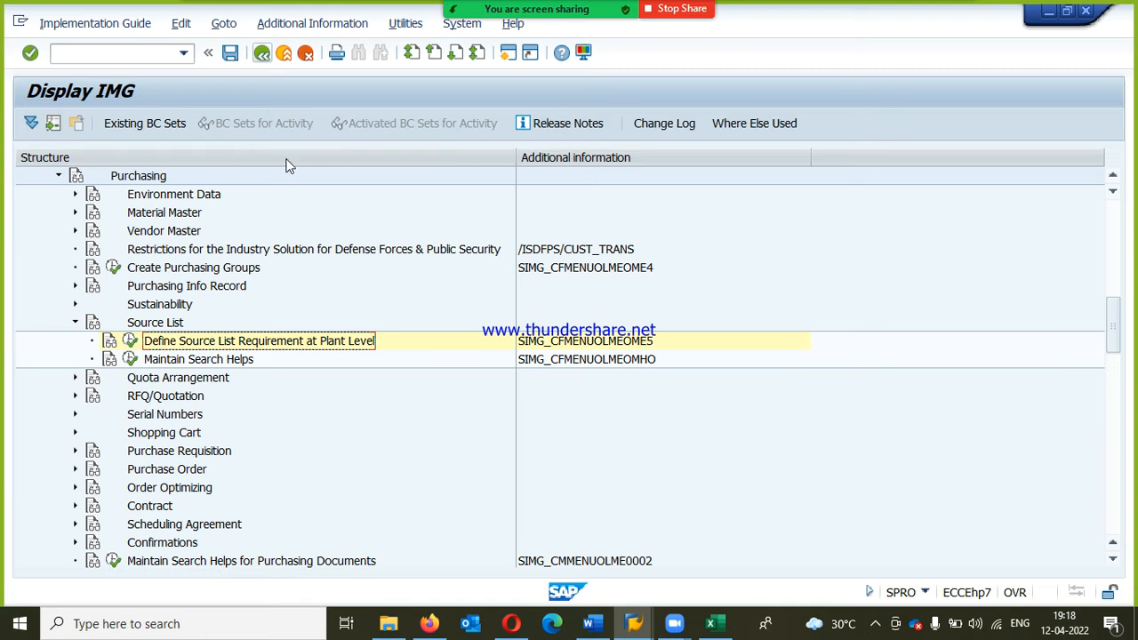
Step: In the SAP Easy Access session, expand Logistics, Materials Management, Material Master, Material and its Create (General) folder
mouse_move(647, 629)
click(576, 557)
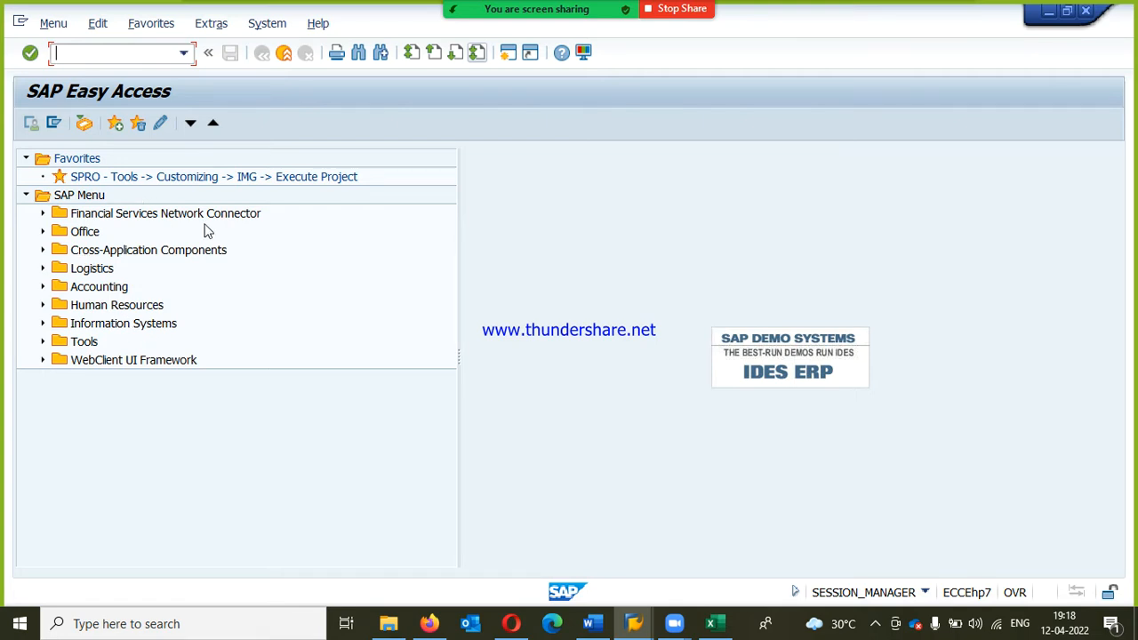
text(mm02)
click(41, 269)
click(58, 287)
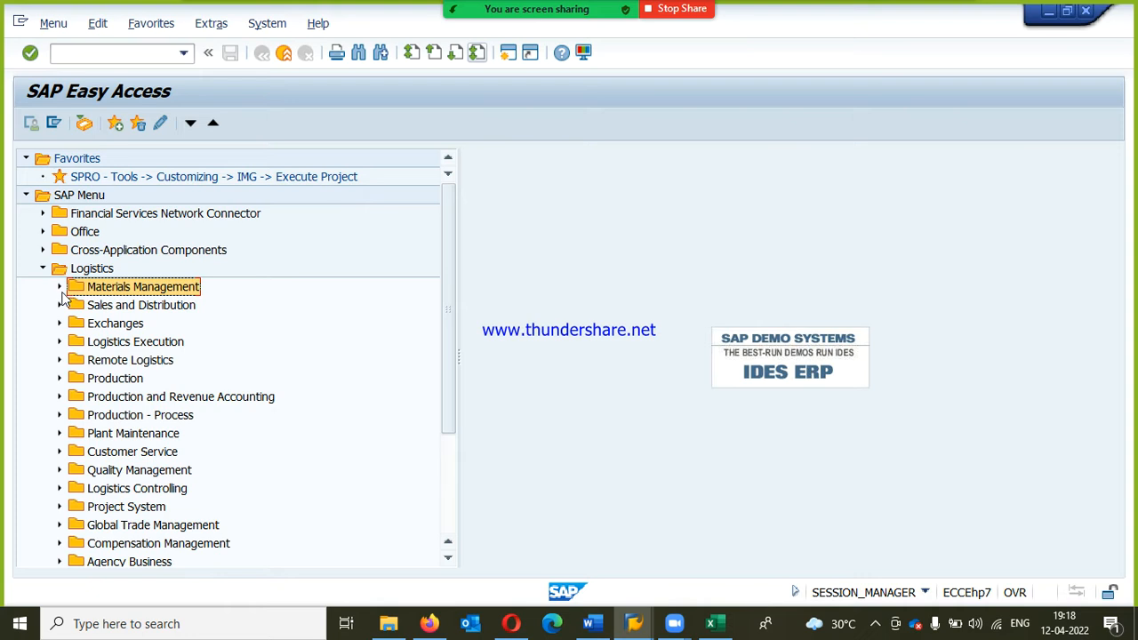
click(153, 507)
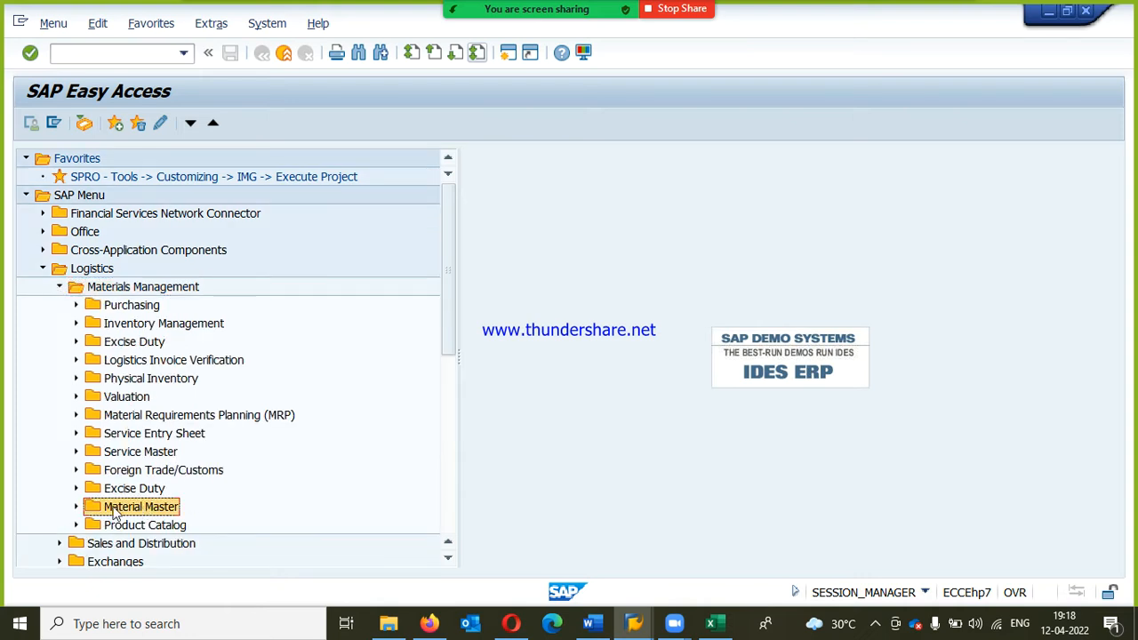
click(77, 506)
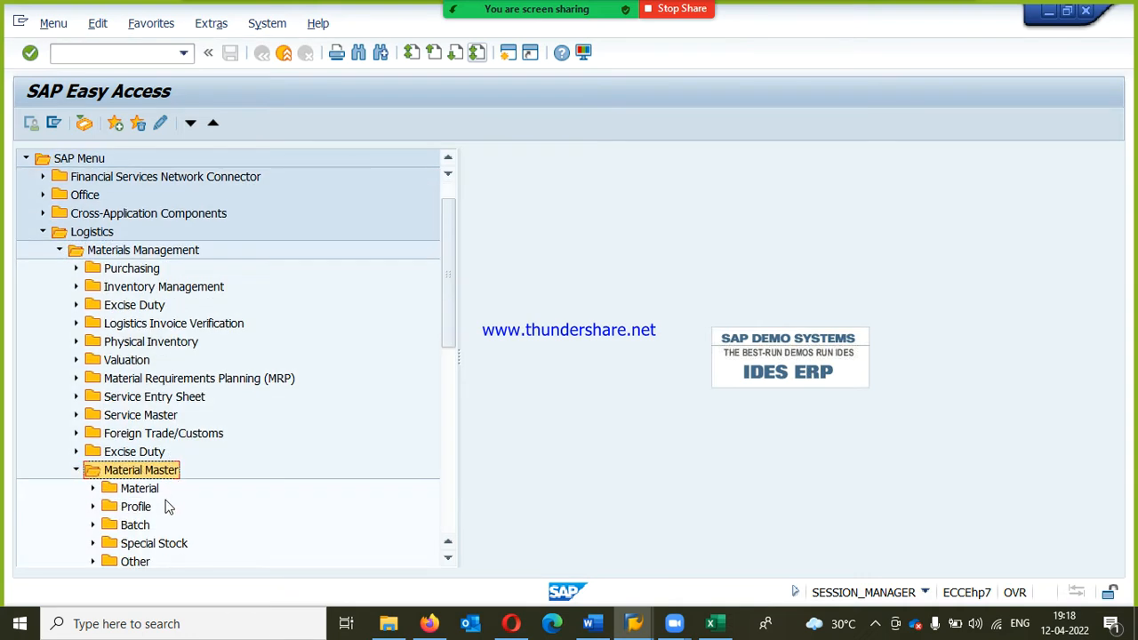
click(102, 490)
click(150, 441)
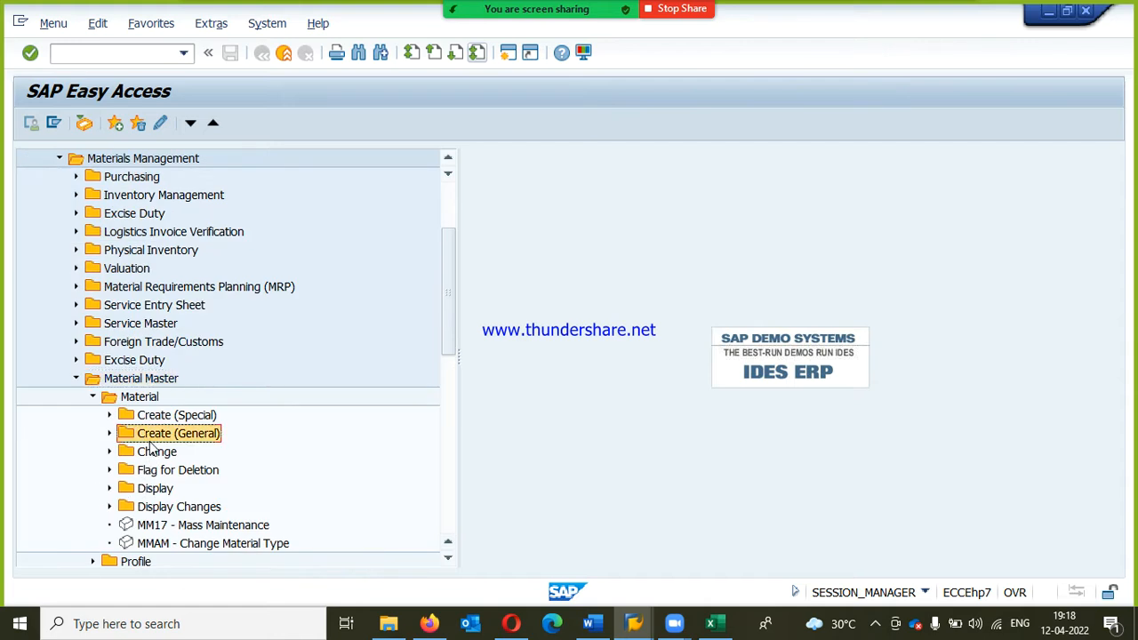
click(109, 433)
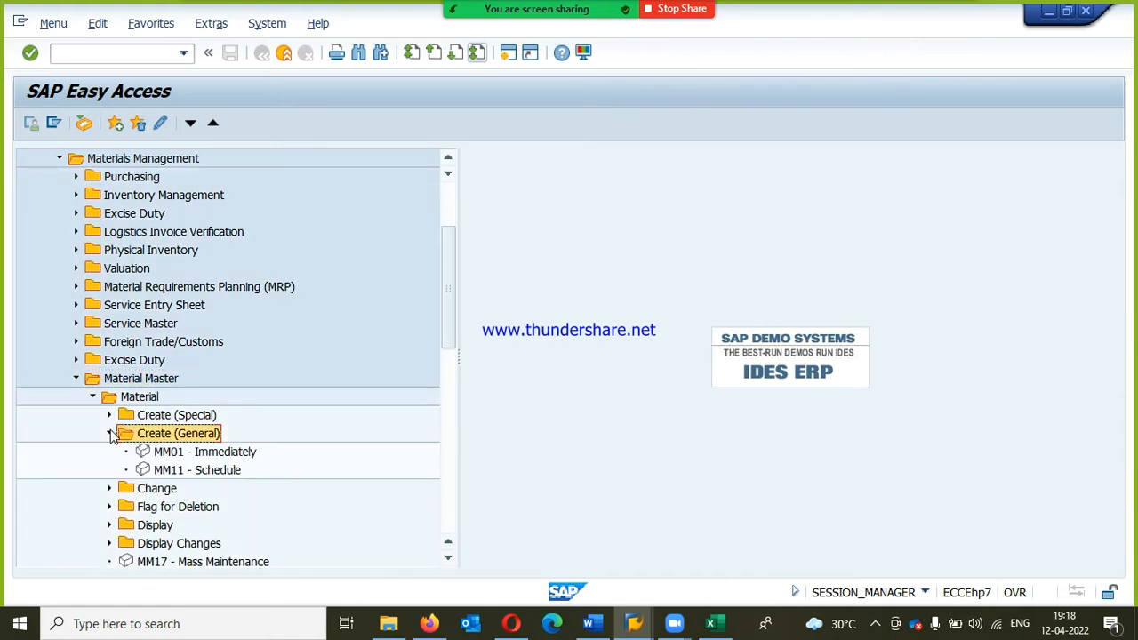
Step: View the initial screen of MM01 for creating a material and return to the SAP menu
click(169, 453)
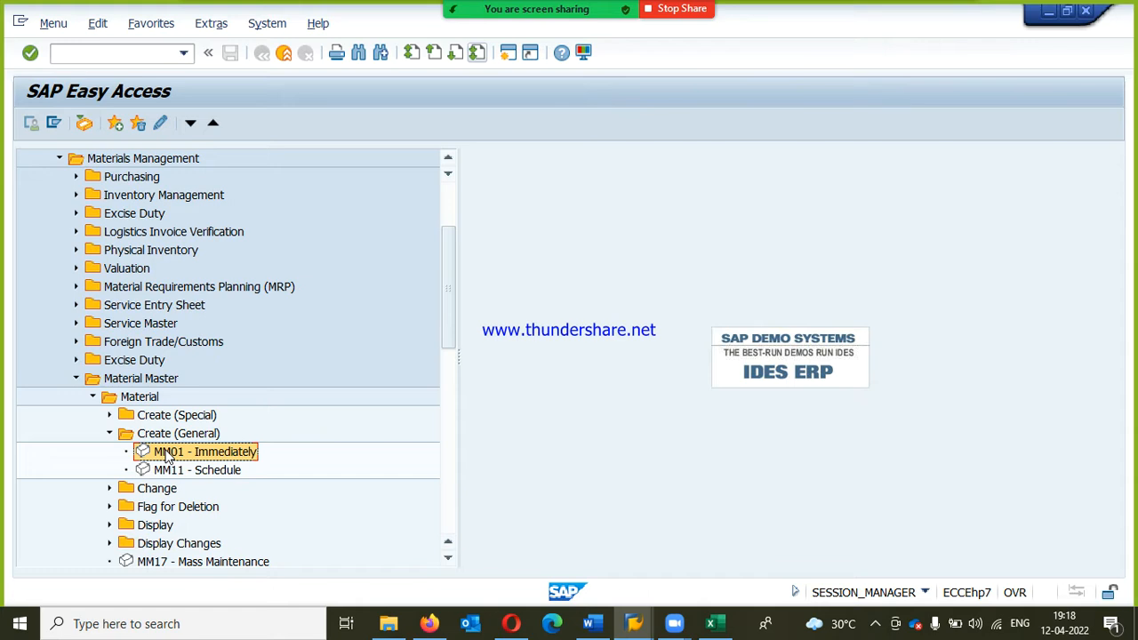
double_click(165, 453)
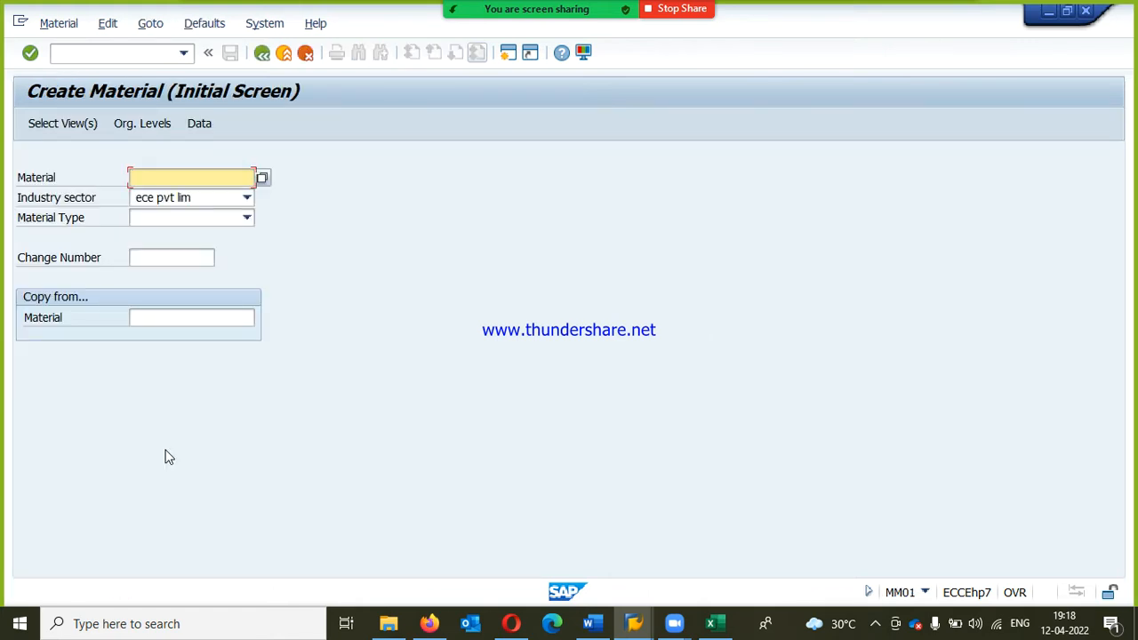
key(F3)
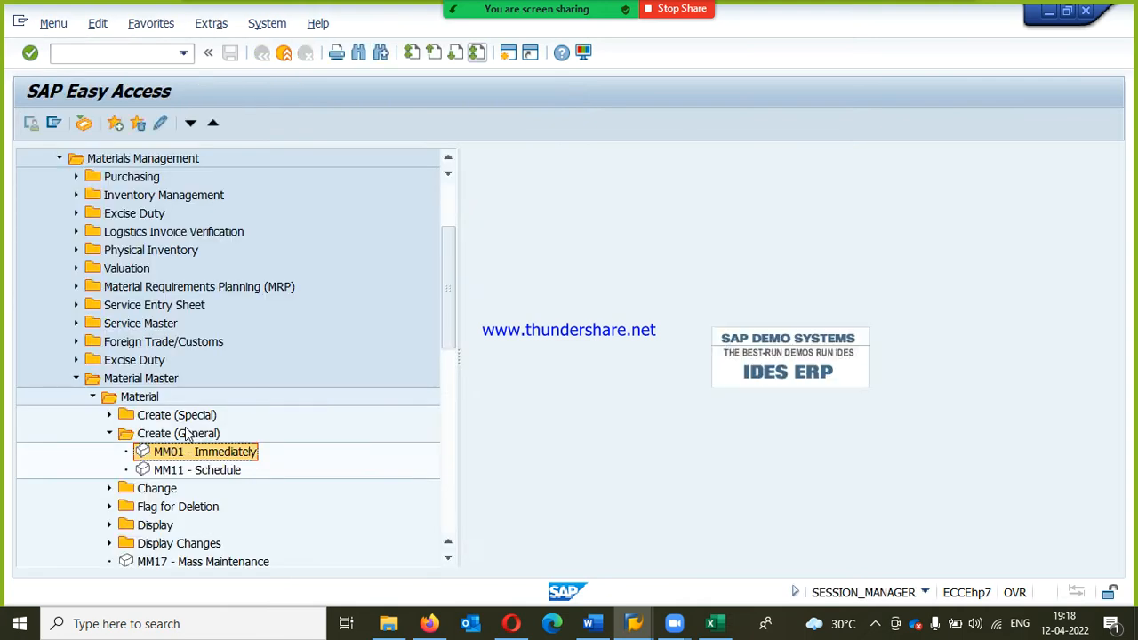
Step: Expand the Change folder under Material and start transaction MM02 - Immediately
click(111, 453)
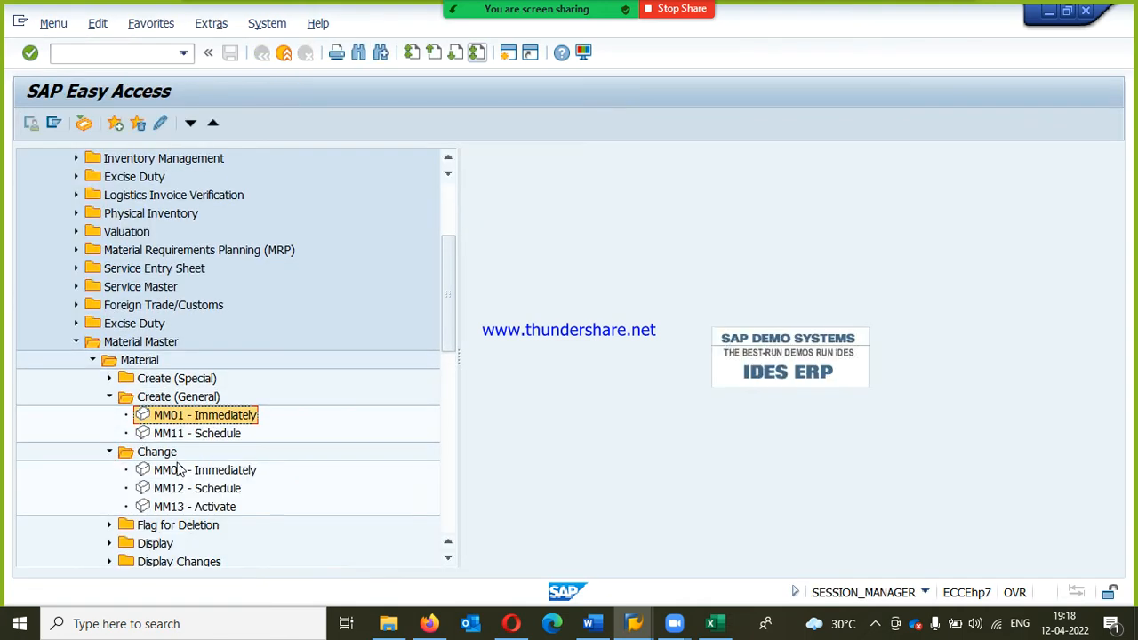
click(212, 471)
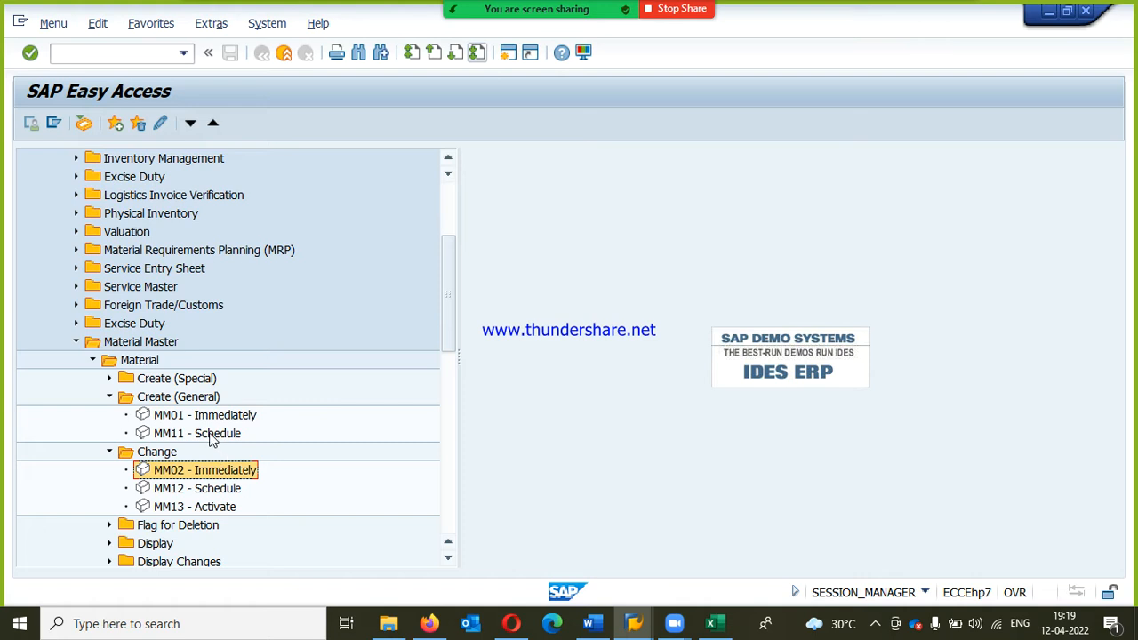
double_click(170, 471)
Step: Search the material number help by description for all materials of plant RPP1
click(265, 174)
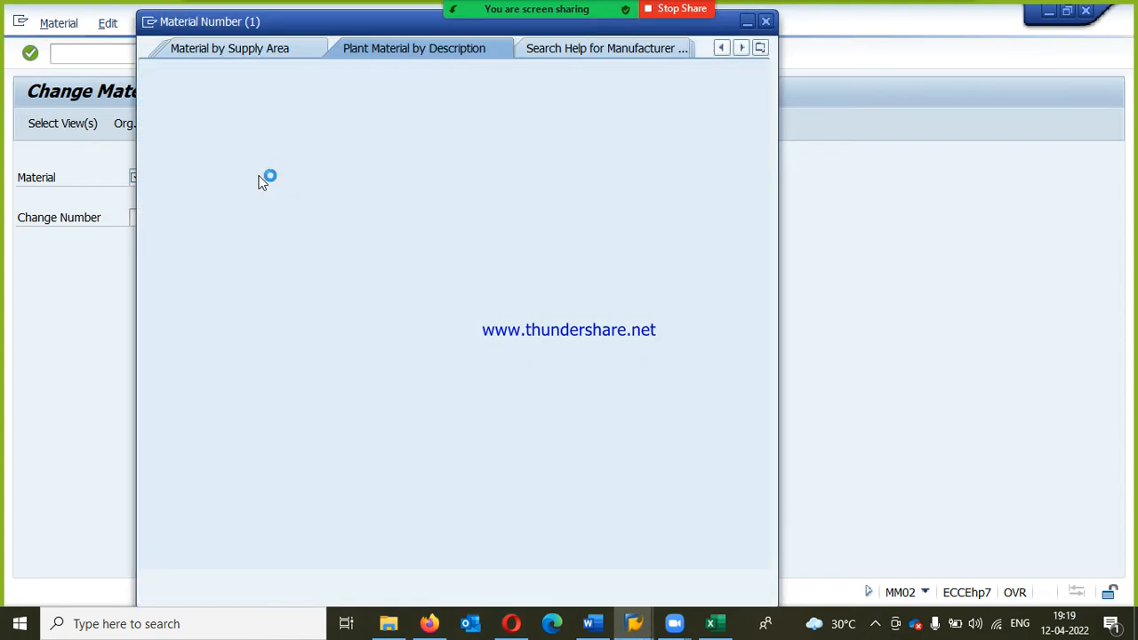
click(327, 182)
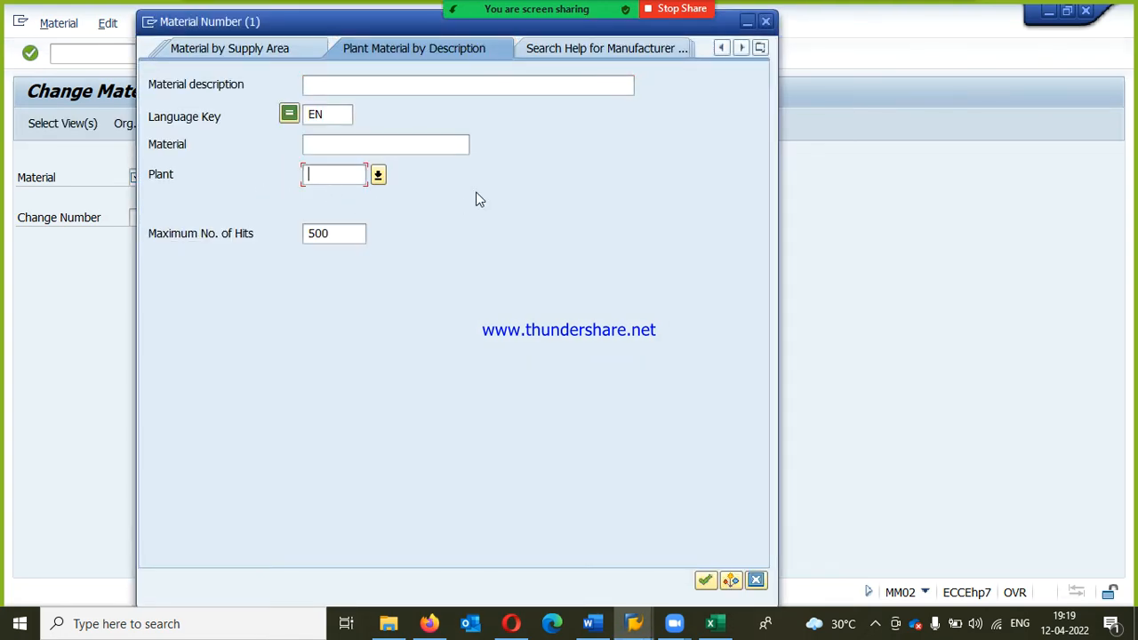
text(rpp1)
key(Return)
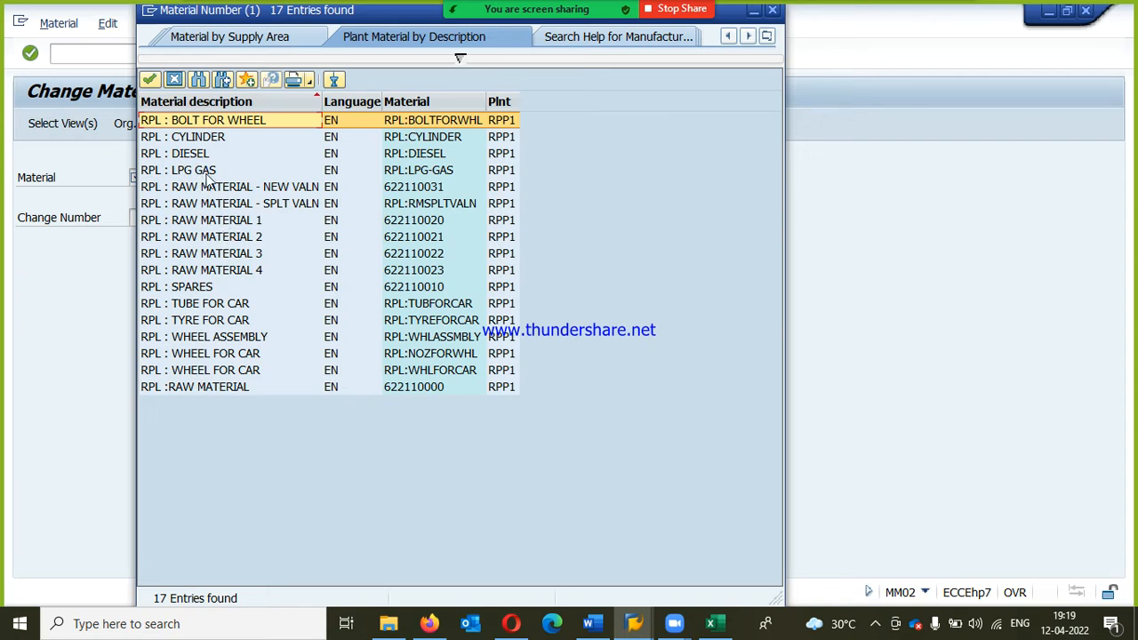
Step: Pick RPL : RAW MATERIAL - NEW VALN, material 622110031, as the material to change
click(244, 221)
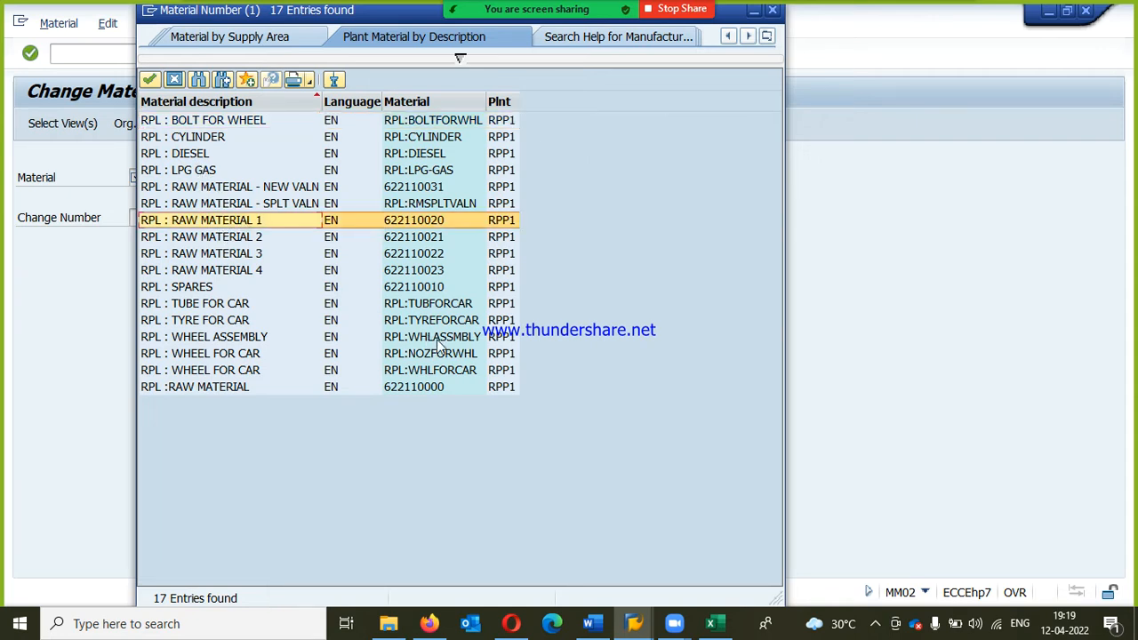
click(237, 390)
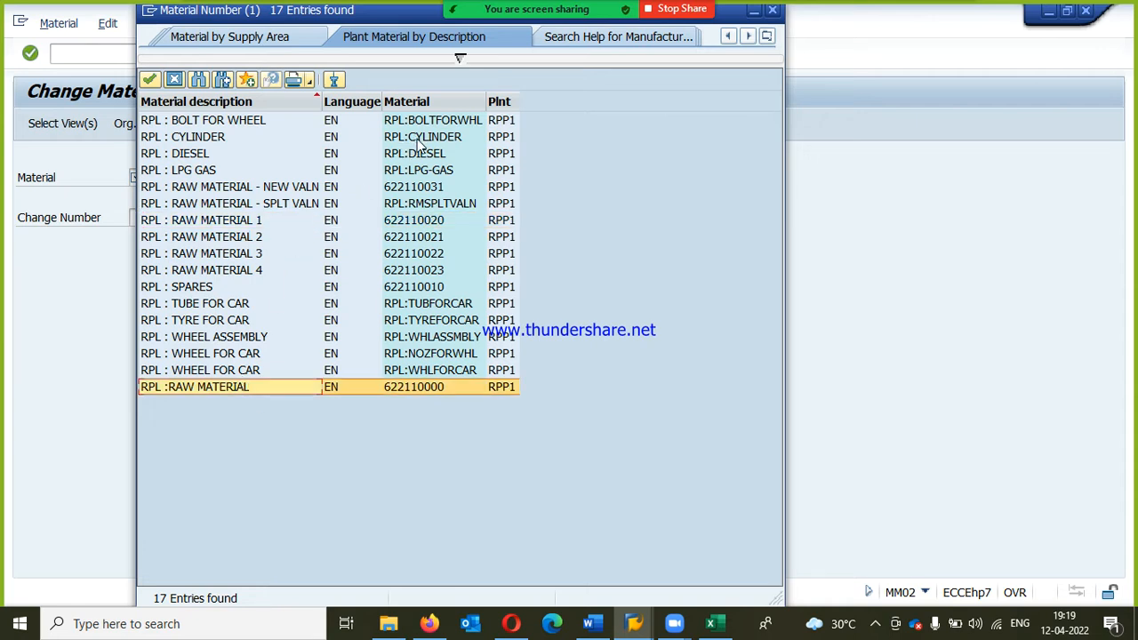
click(447, 205)
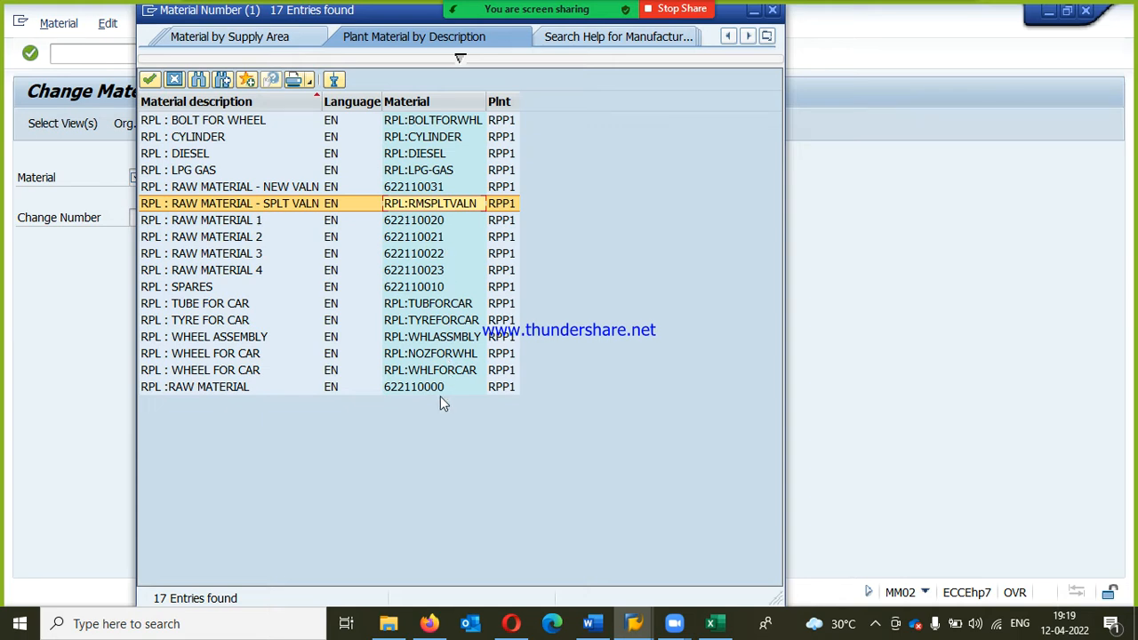
click(225, 191)
double_click(225, 190)
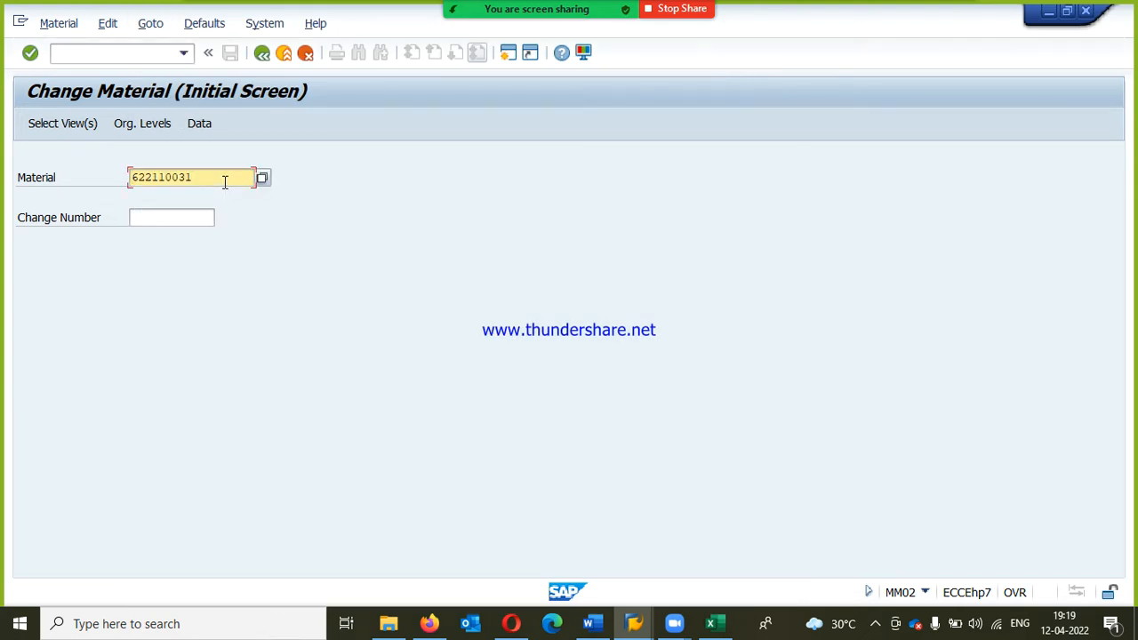
Step: Open only the Purchasing view of the material for plant RPP1, clearing the other preselected views
key(Return)
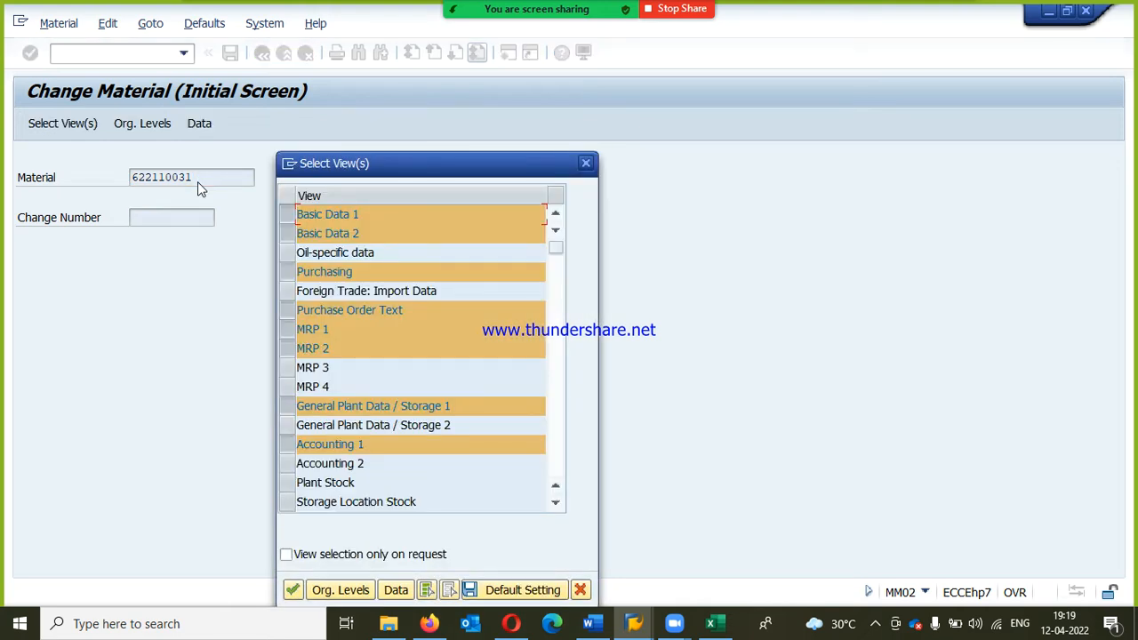
click(449, 589)
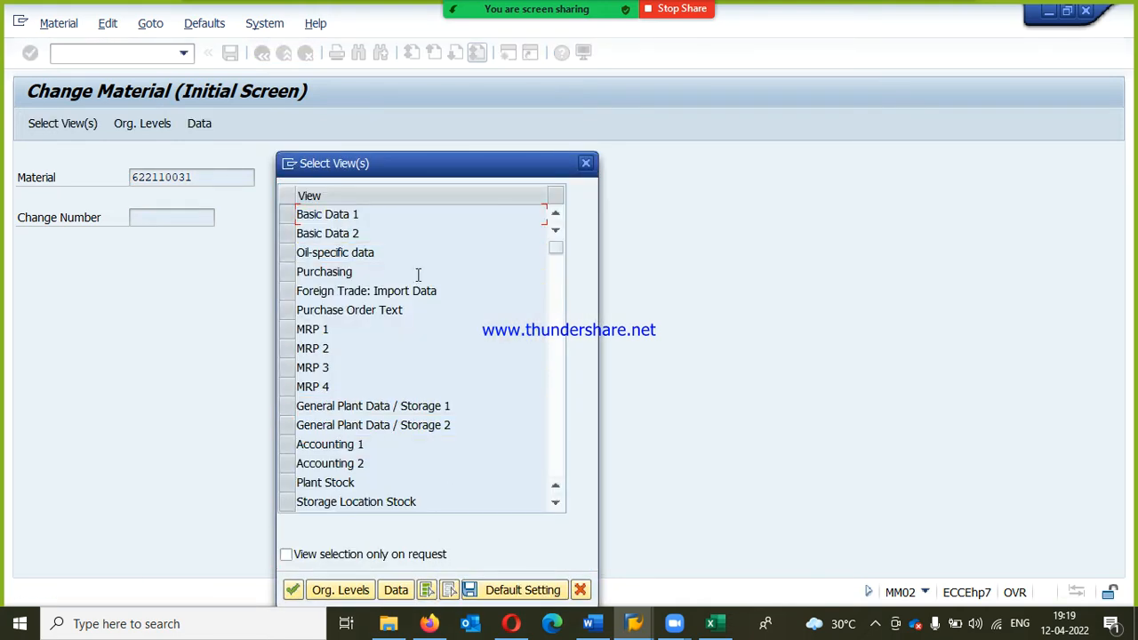
click(286, 273)
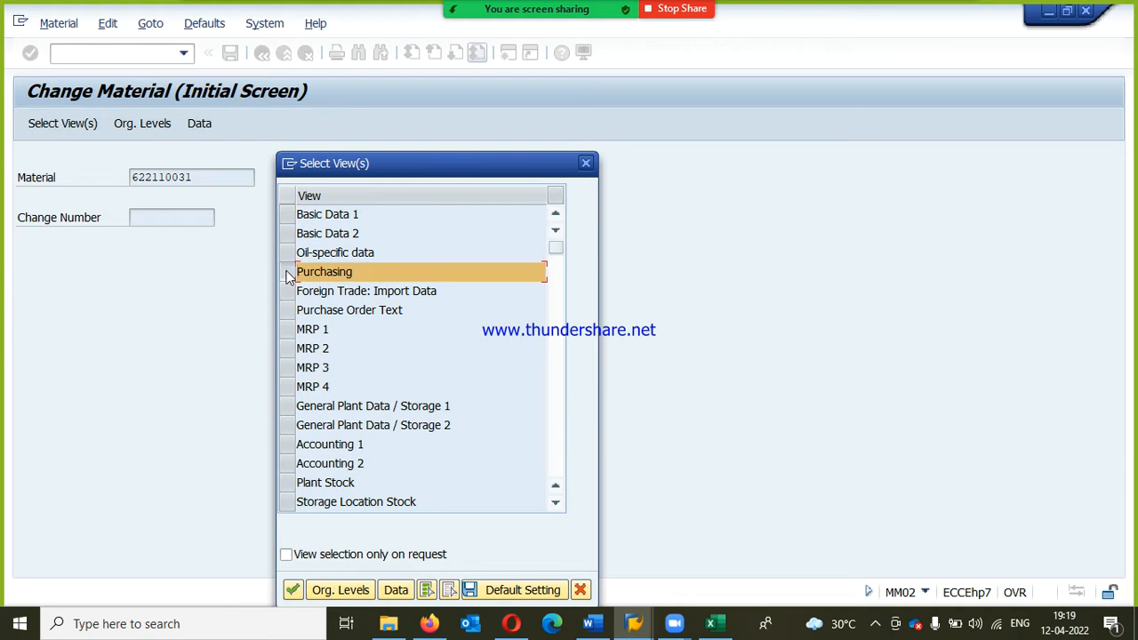
click(295, 589)
text(1001)
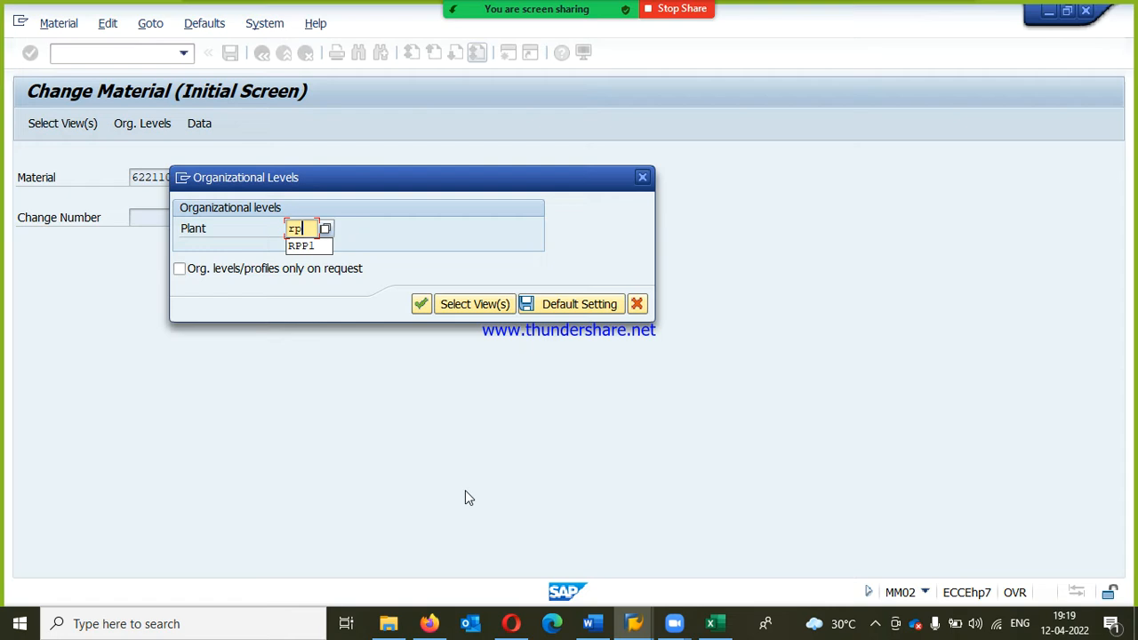
key(Return)
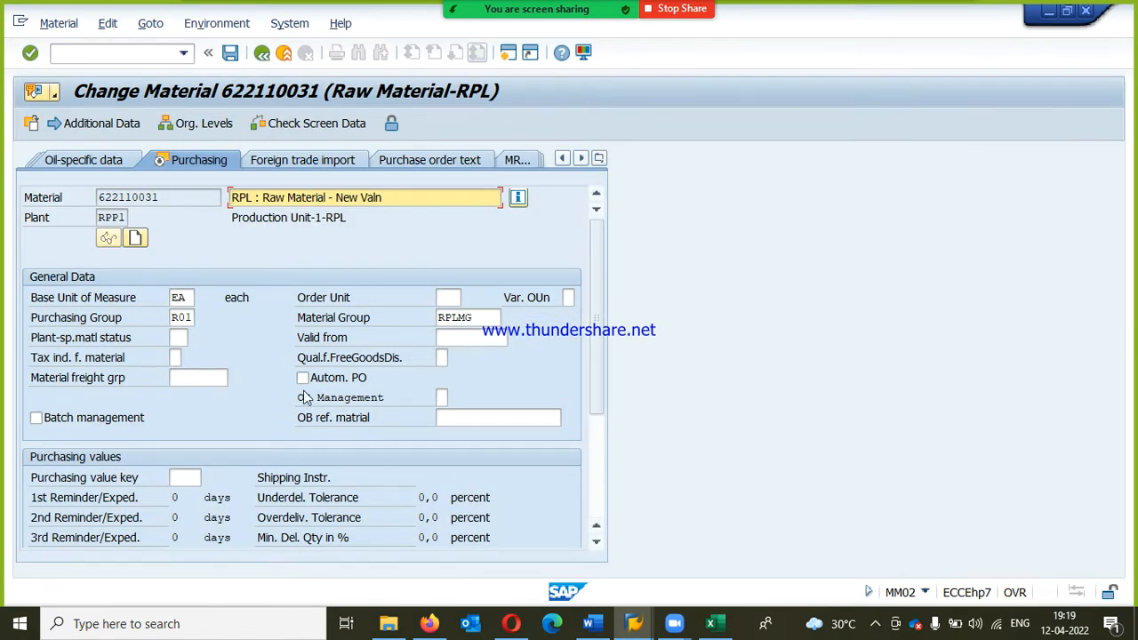
Step: Activate the Source list indicator in the material's Purchasing view and save the material
scroll(307, 398, down, 2)
click(279, 521)
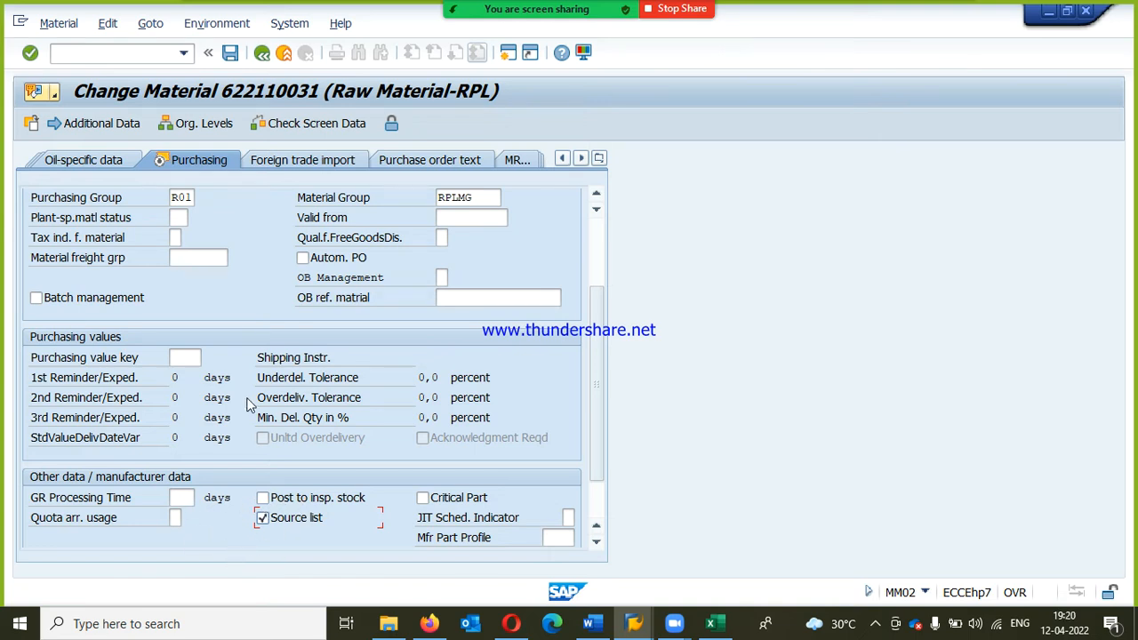
click(227, 56)
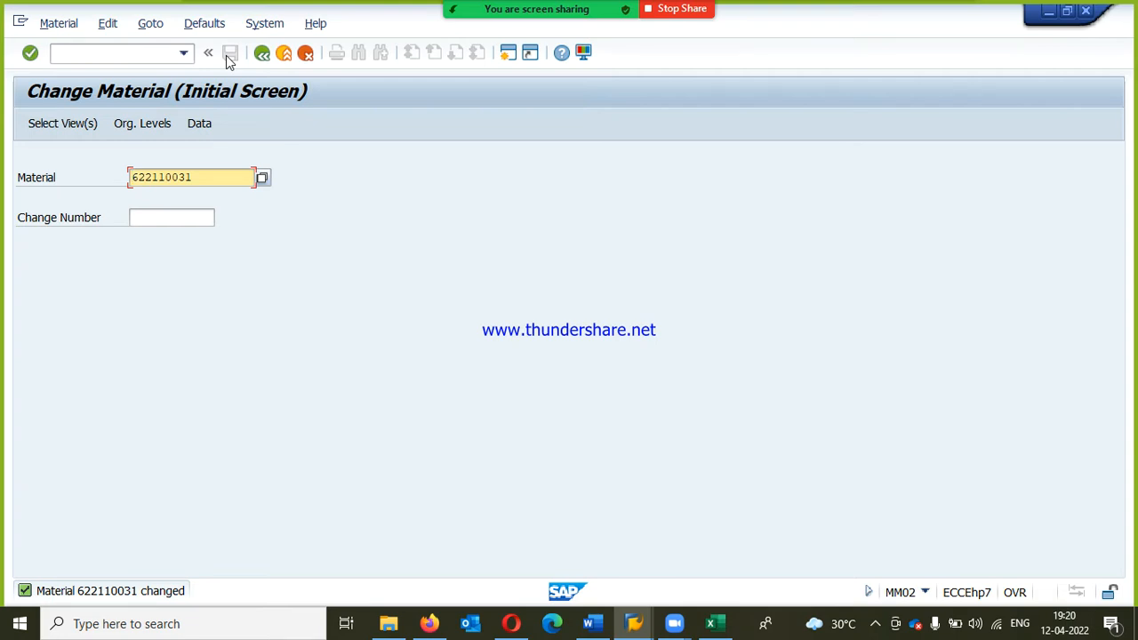
Step: Leave the Change Material transaction and collapse the Material Master folder in the SAP menu
click(278, 57)
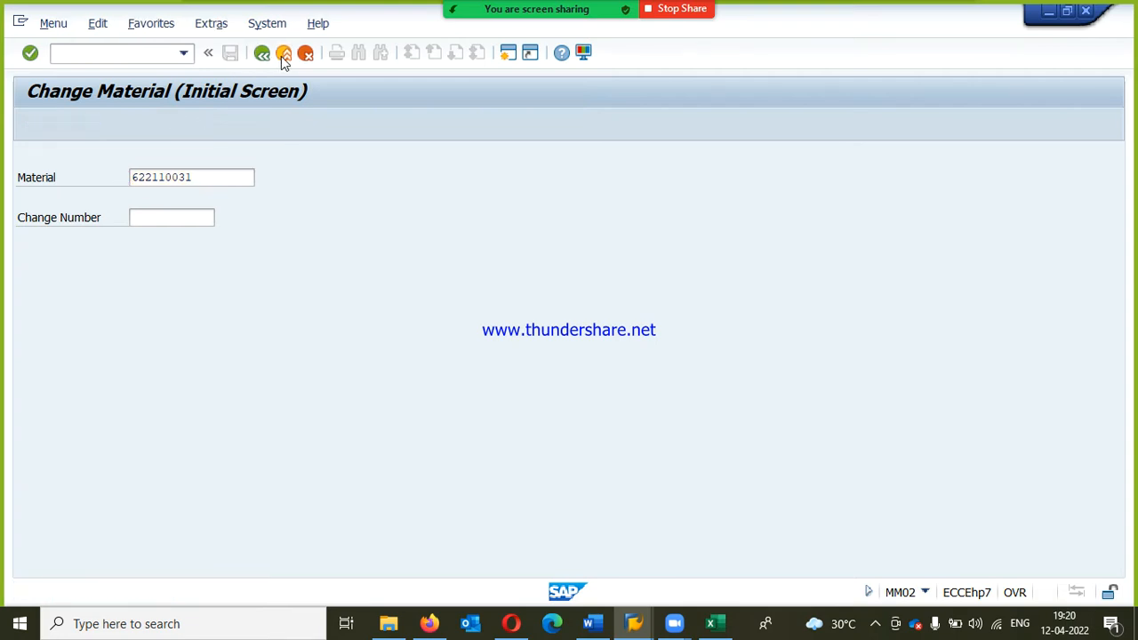
click(109, 396)
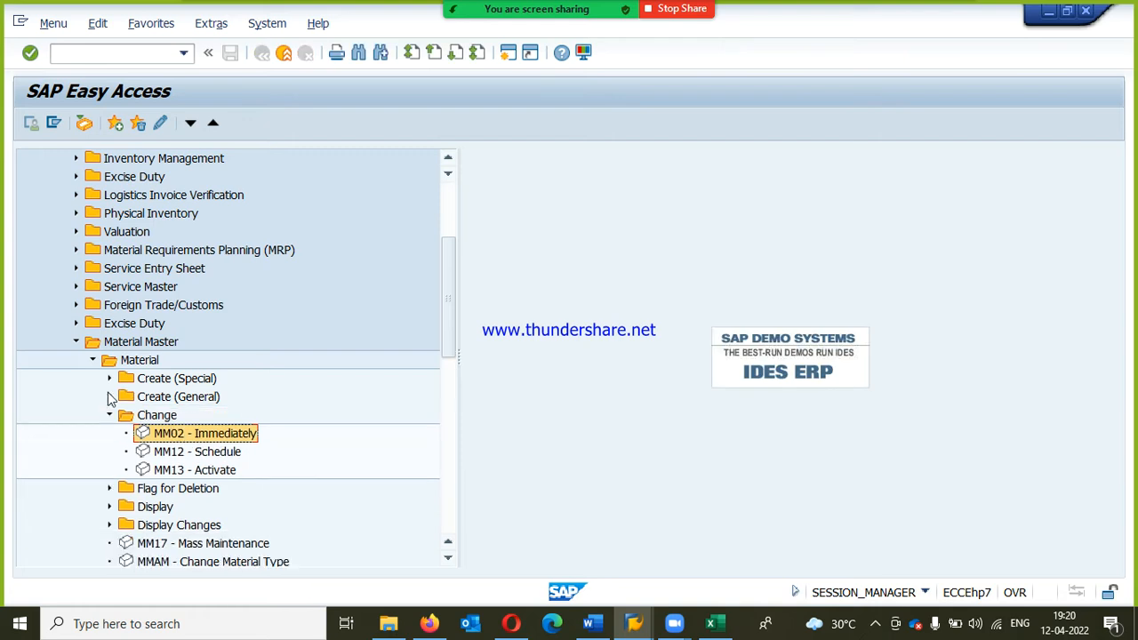
scroll(111, 391, down, 1)
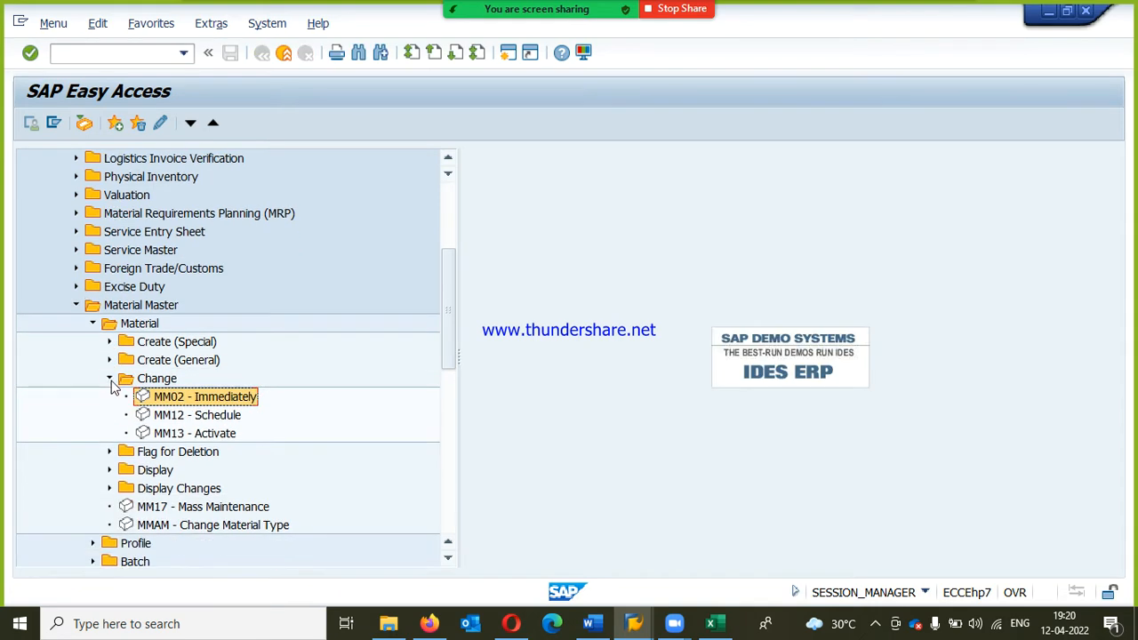
click(75, 306)
scroll(152, 356, up, 3)
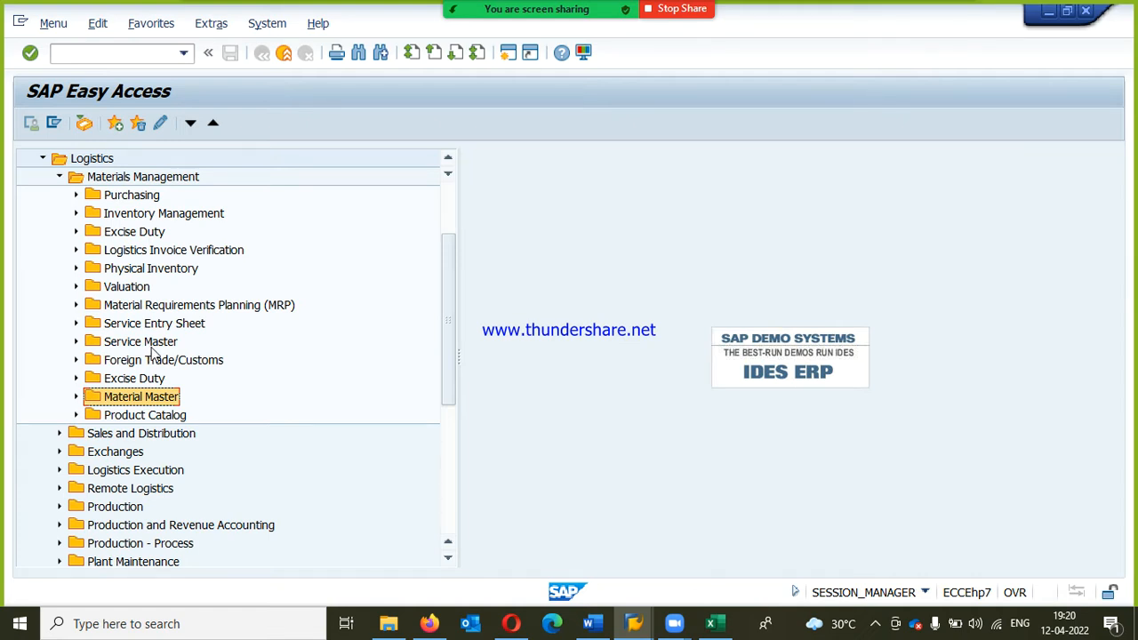
Step: Open the ME01 - Maintain transaction from the Source List folder under Purchasing master data
click(76, 196)
click(103, 179)
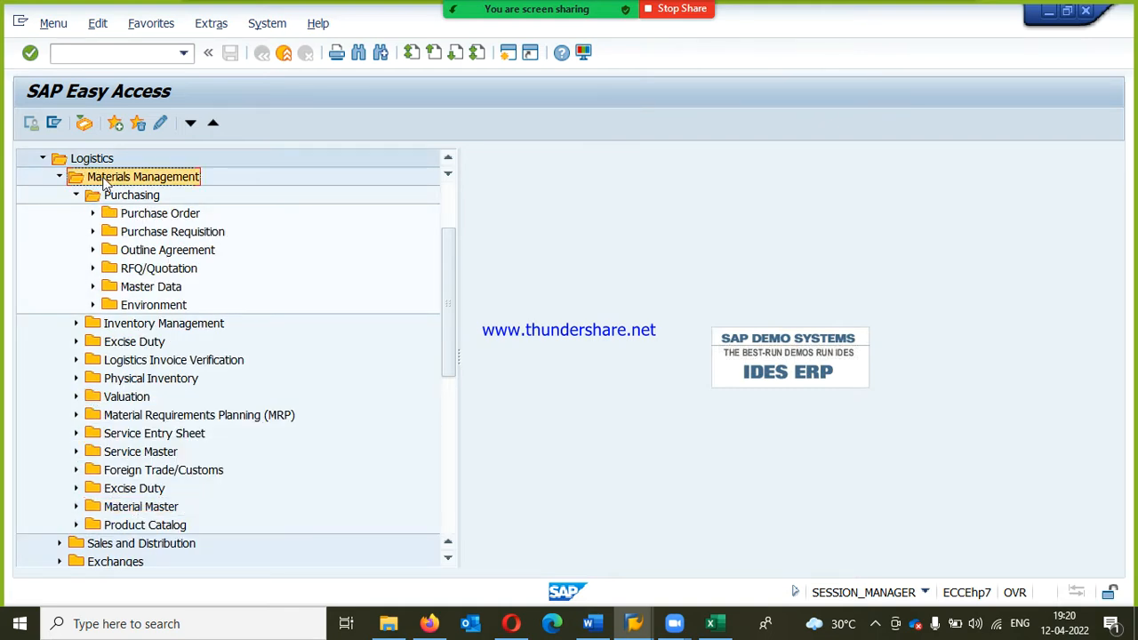
click(108, 198)
click(157, 291)
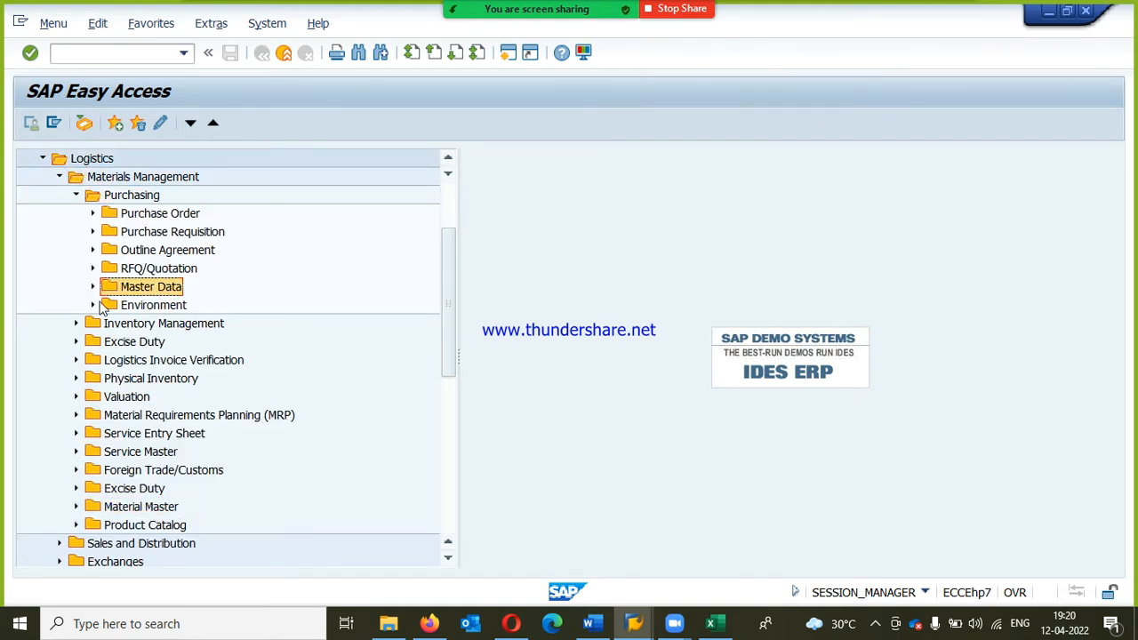
click(92, 287)
click(153, 331)
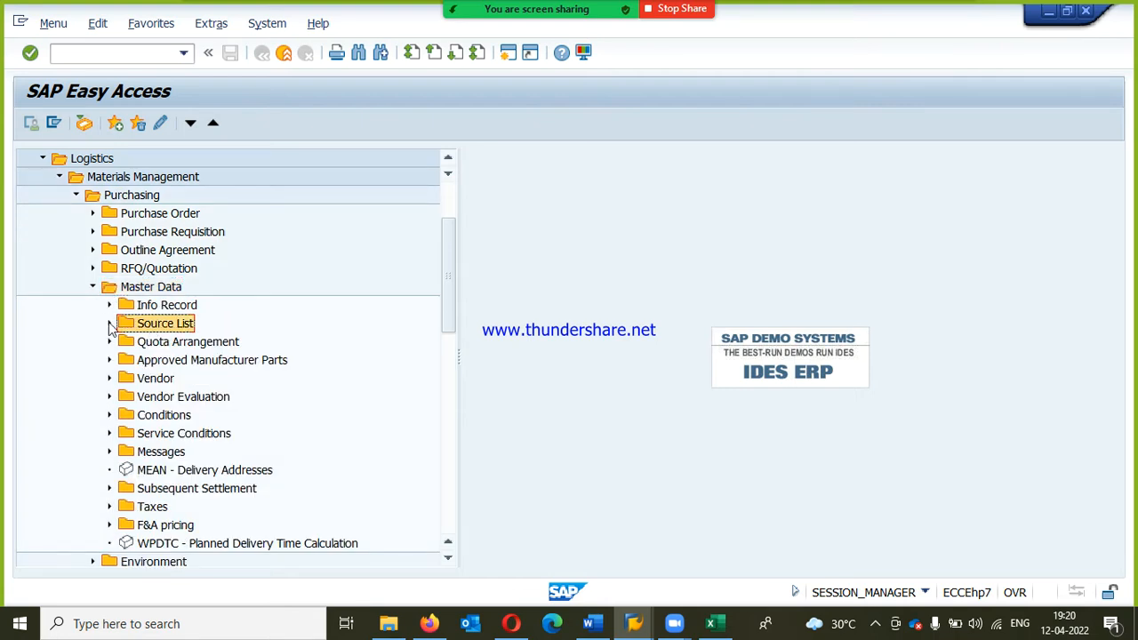
click(109, 323)
click(187, 344)
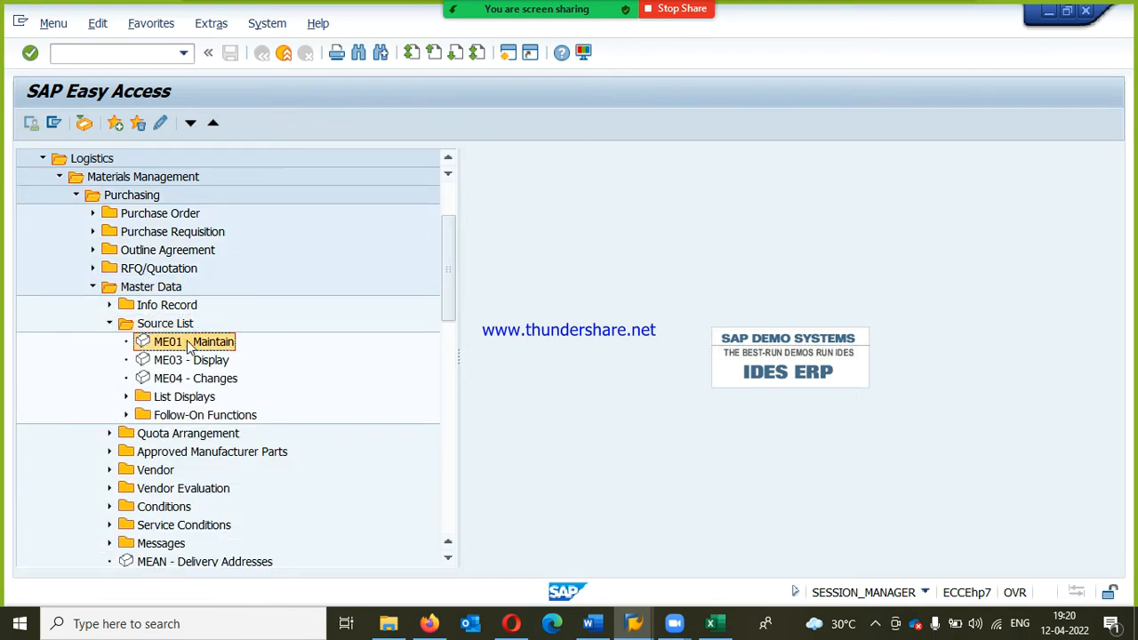
double_click(195, 343)
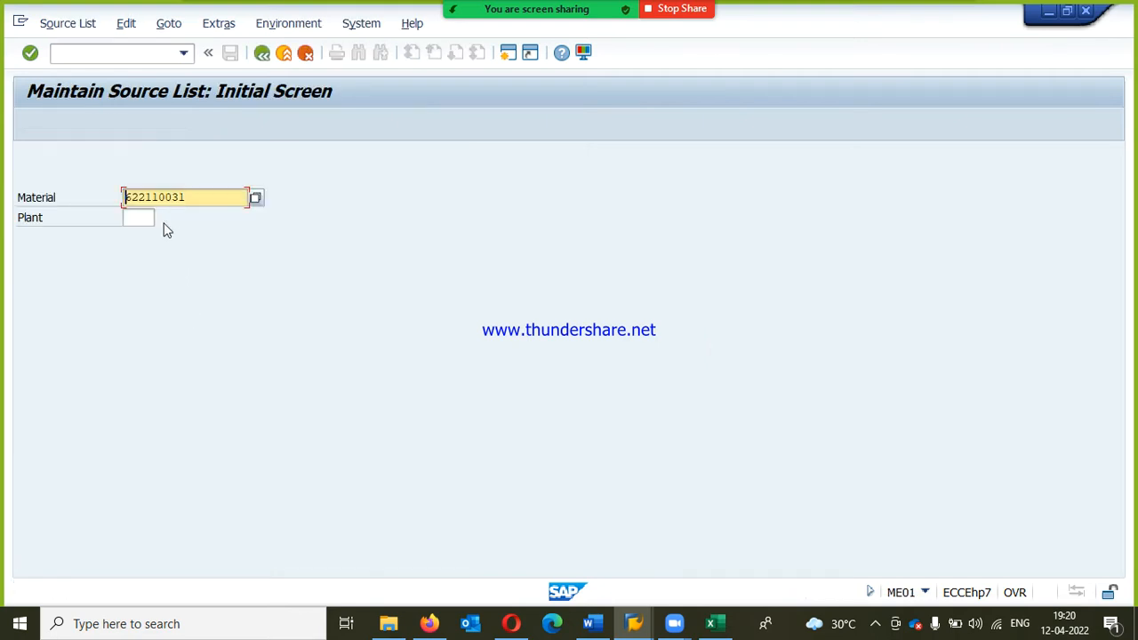
Step: Search the material number help using Plant Material by Description for materials of plant RPP1
click(256, 197)
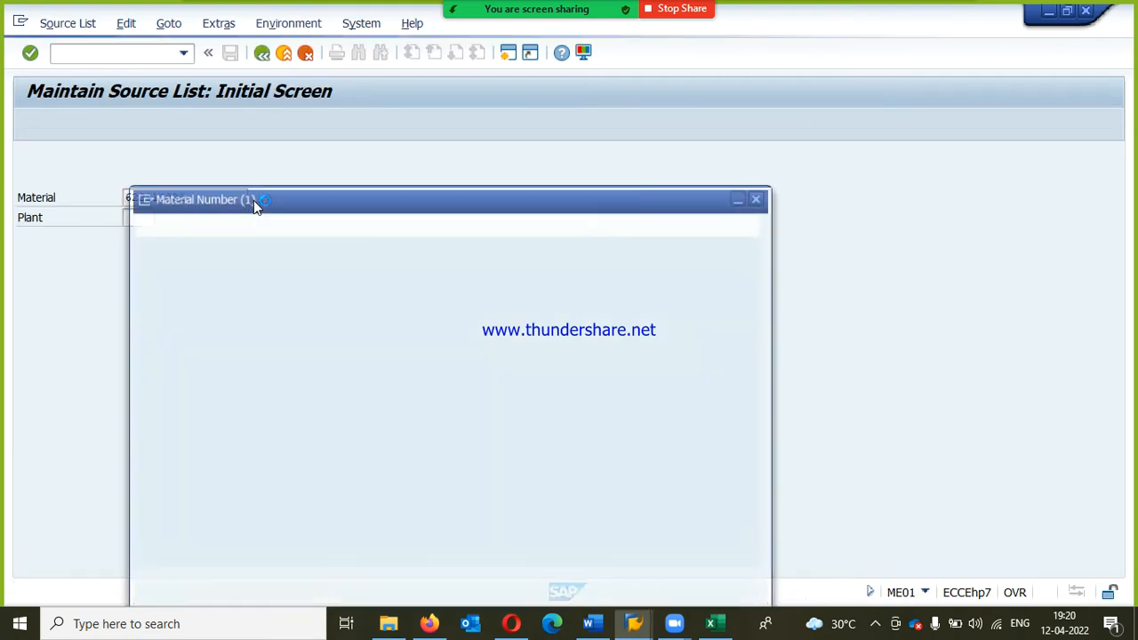
drag(363, 206, 378, 153)
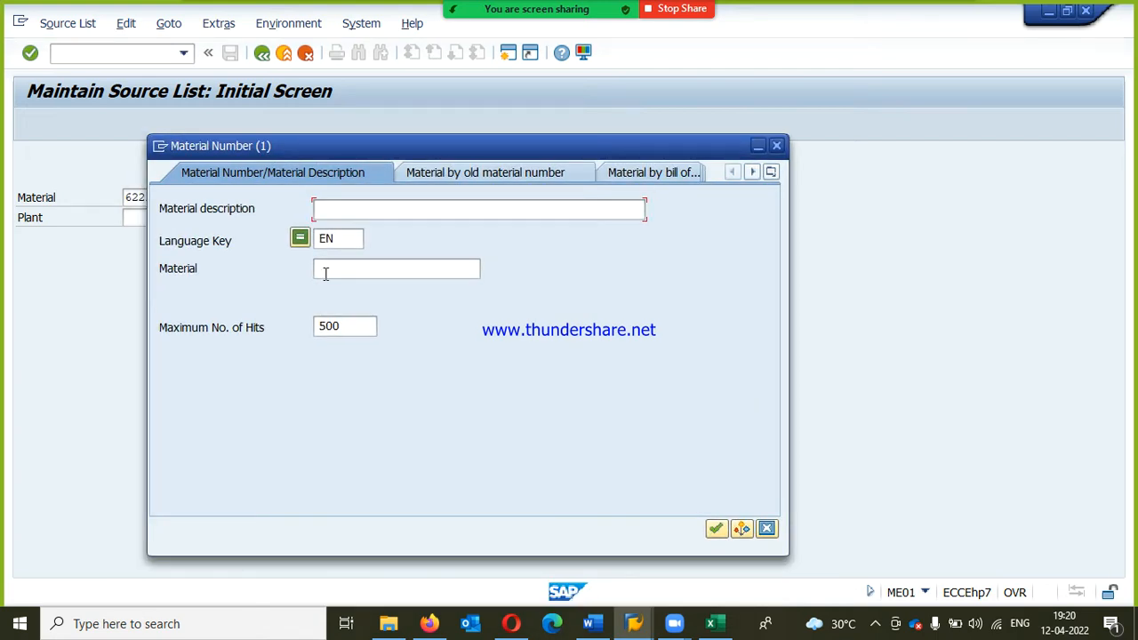
click(450, 182)
click(666, 179)
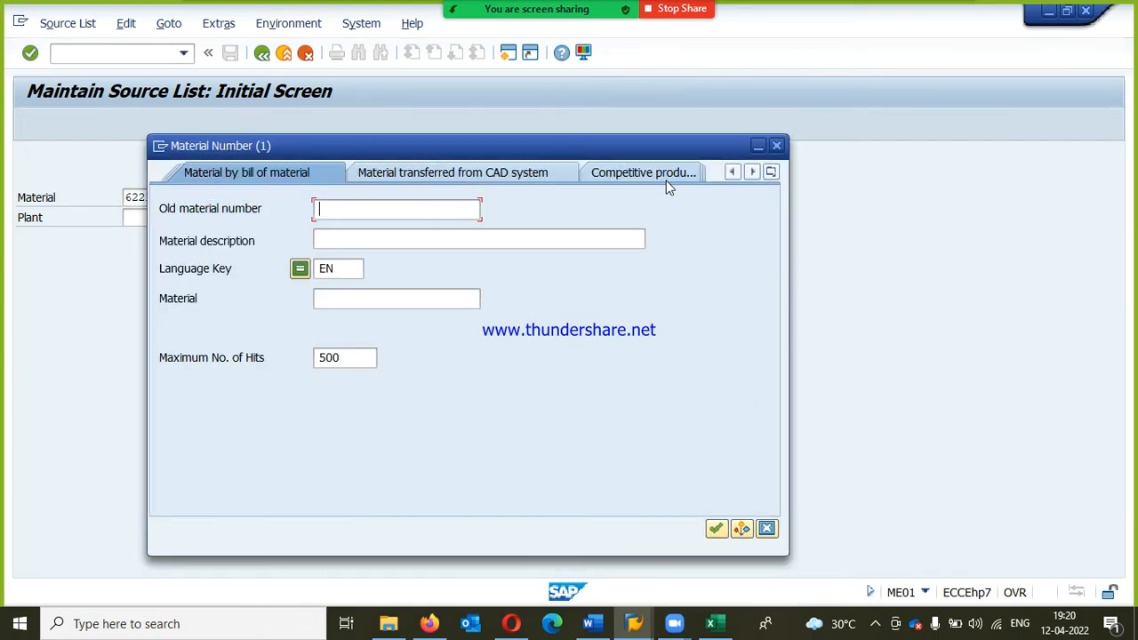
click(771, 172)
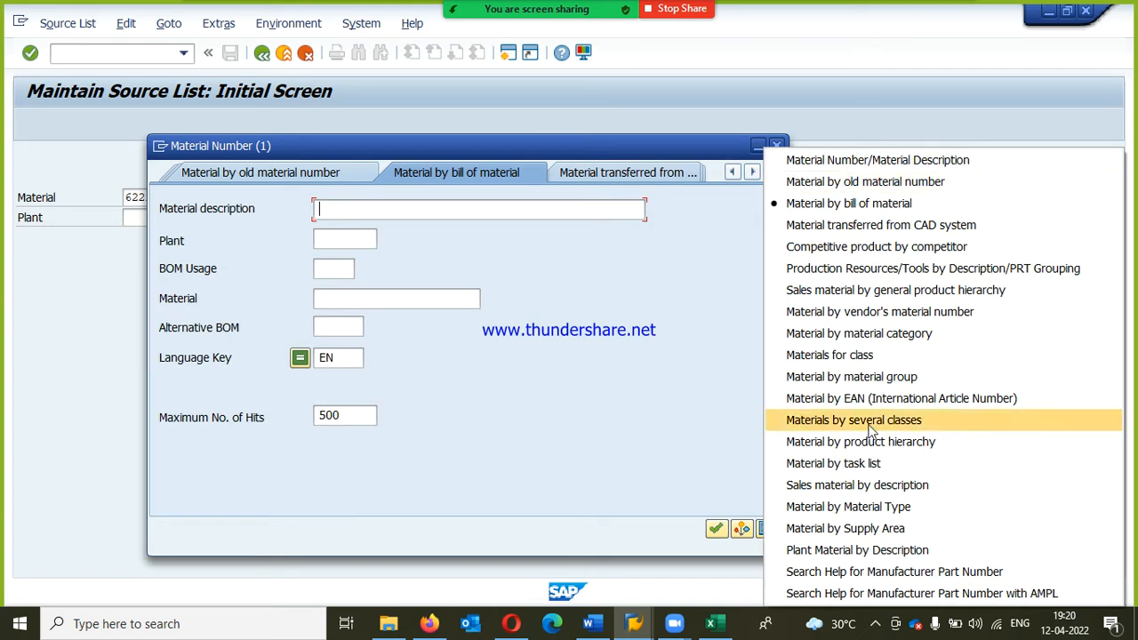
click(899, 526)
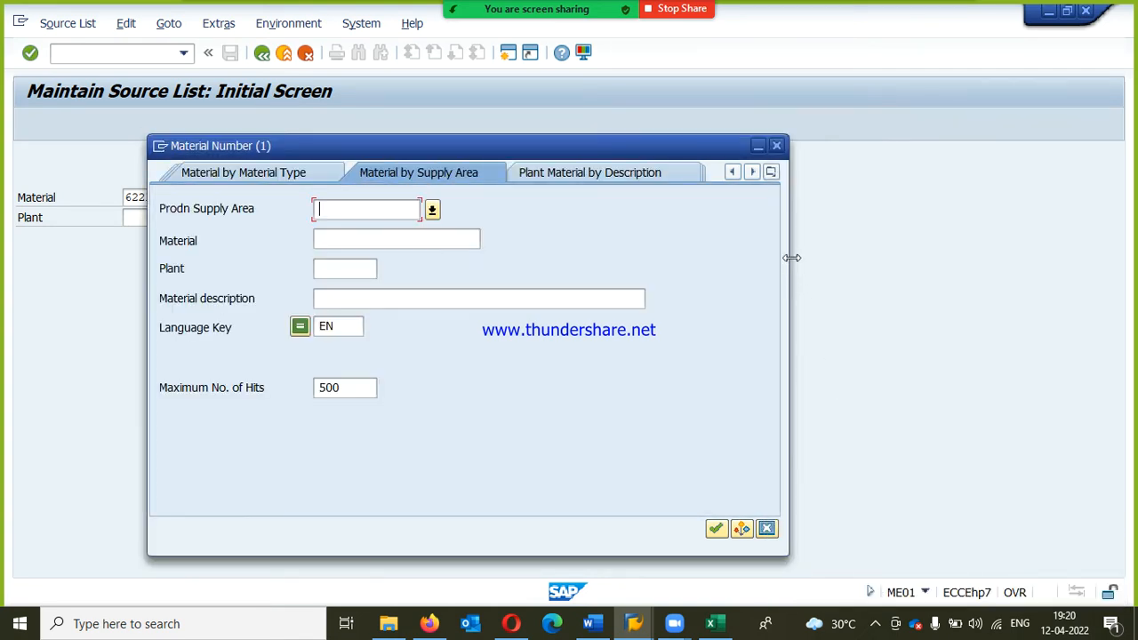
click(771, 172)
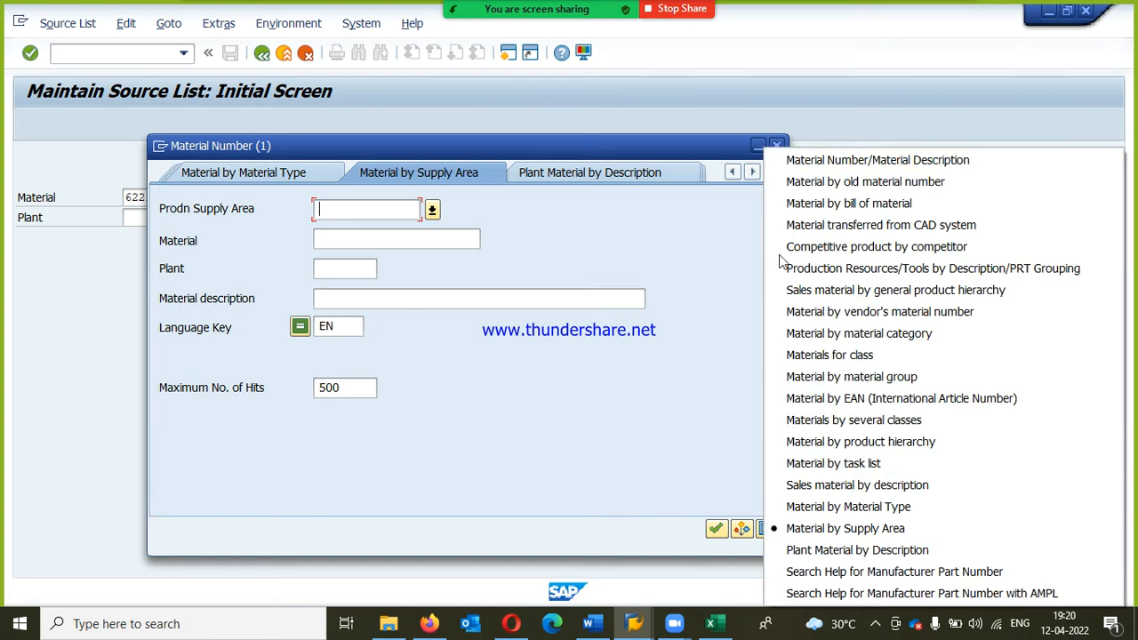
click(833, 550)
text(rp)
key(Return)
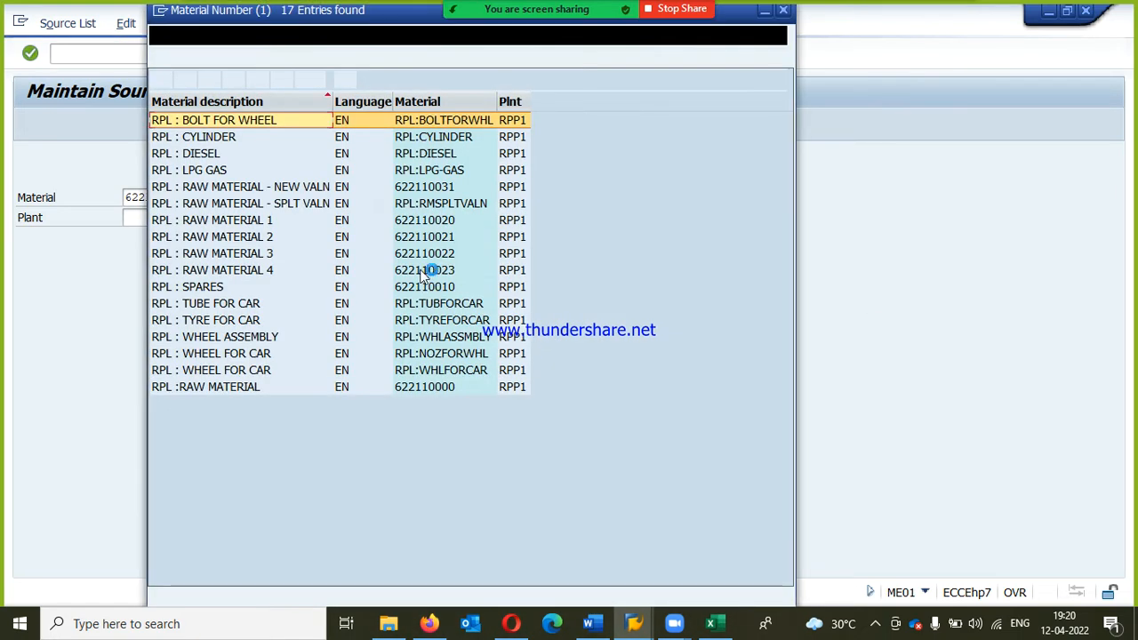
Step: Pick RPL : RAW MATERIAL - NEW VALN, material 622110031, and open its source list for plant RPP1
double_click(409, 187)
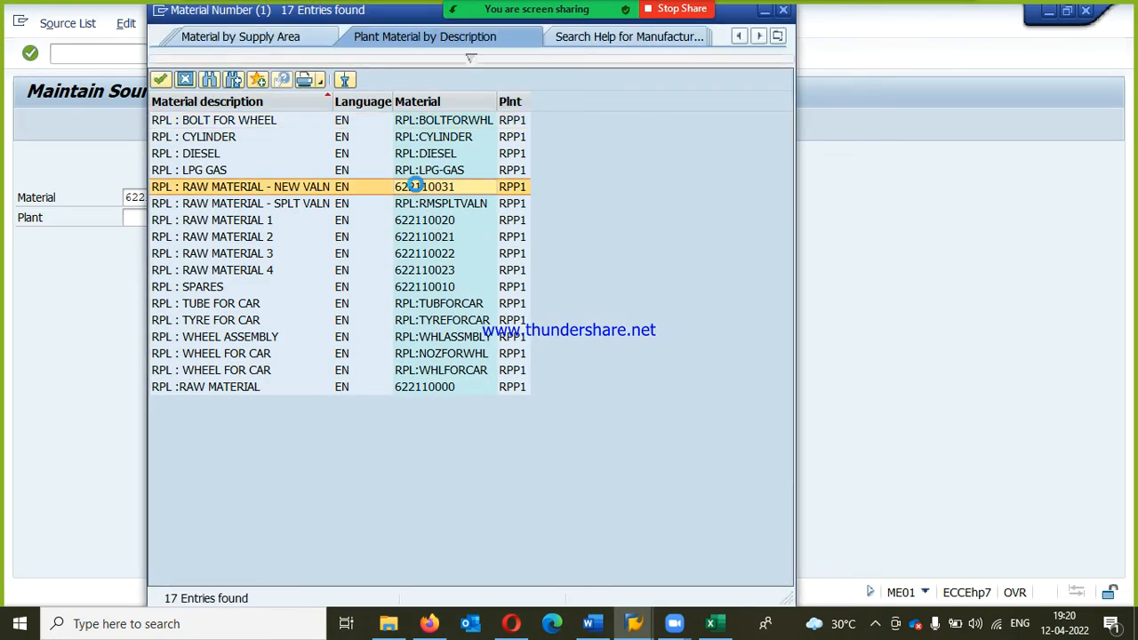
click(138, 217)
text(rpp1)
key(Return)
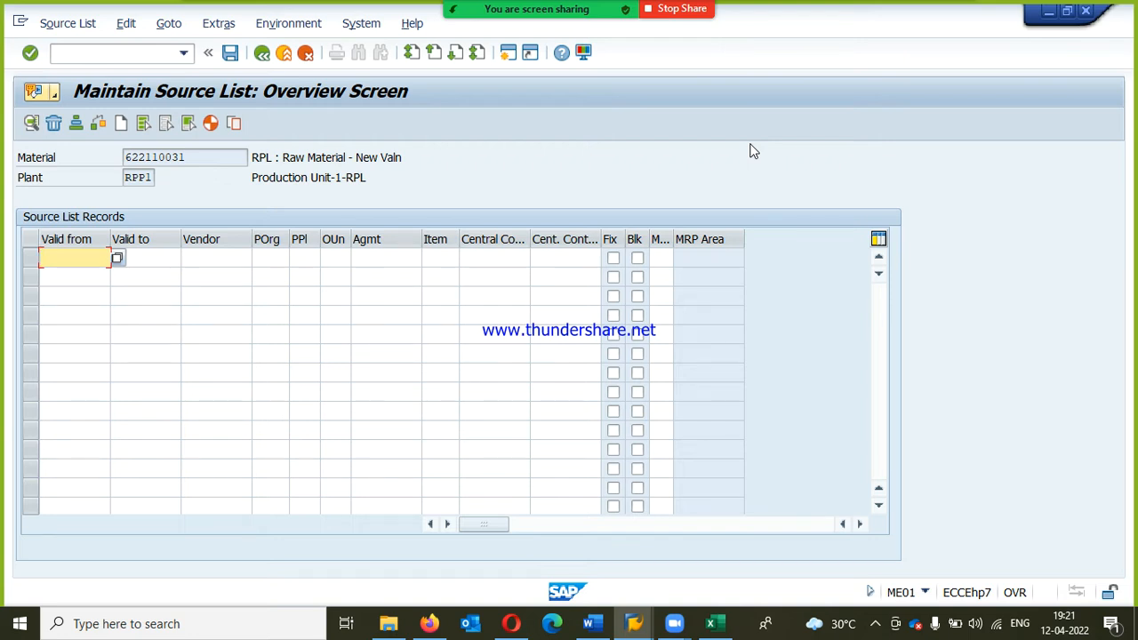
Step: Set the first source list record's validity from 12.04.2022 to 14.07.2022
text(12.04.2022)
key(Tab)
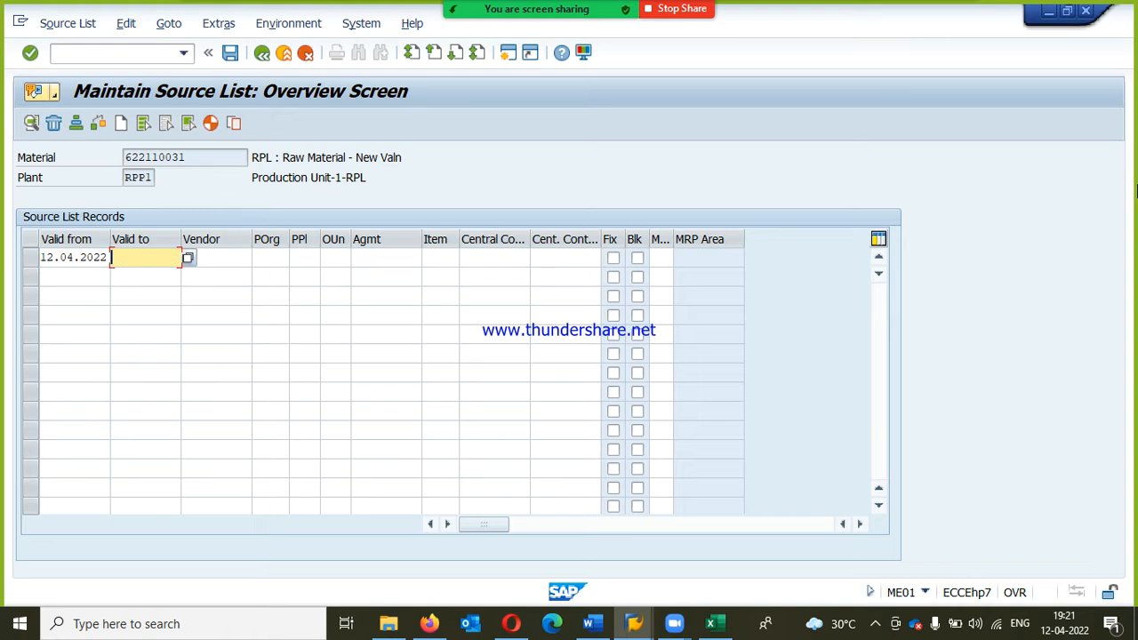
text(30.06.20)
text(22)
key(Left)
key(Left)
key(Left)
key(Left)
key(Left)
key(Tab)
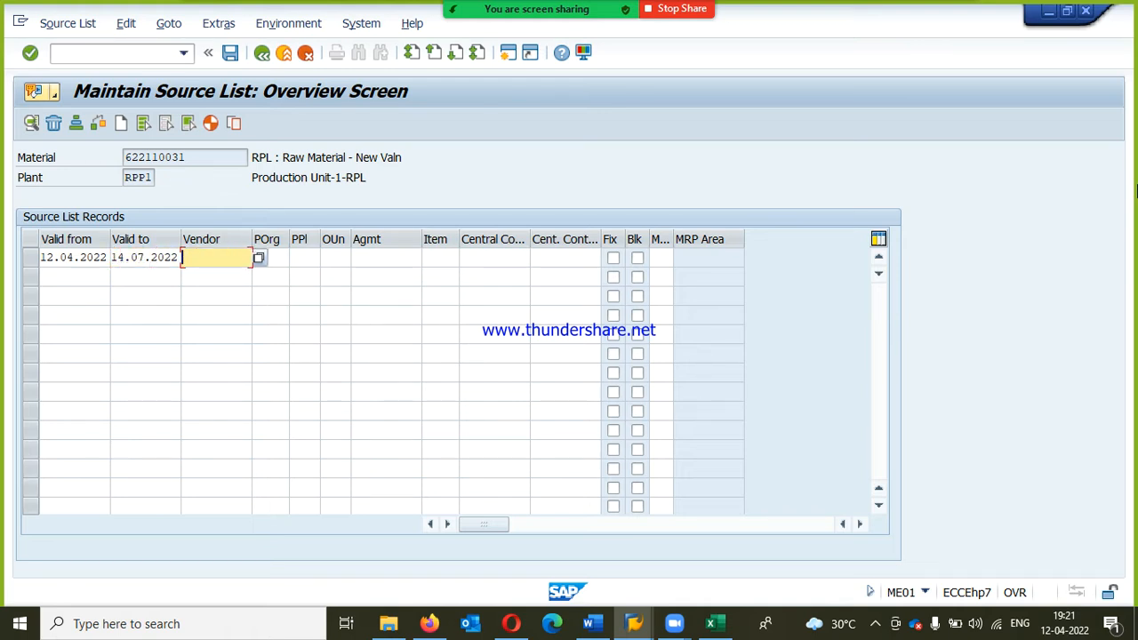
Step: Search the vendor help by company code RPL and assign ULTRA TECH CEMENT as the record's vendor
key(F4)
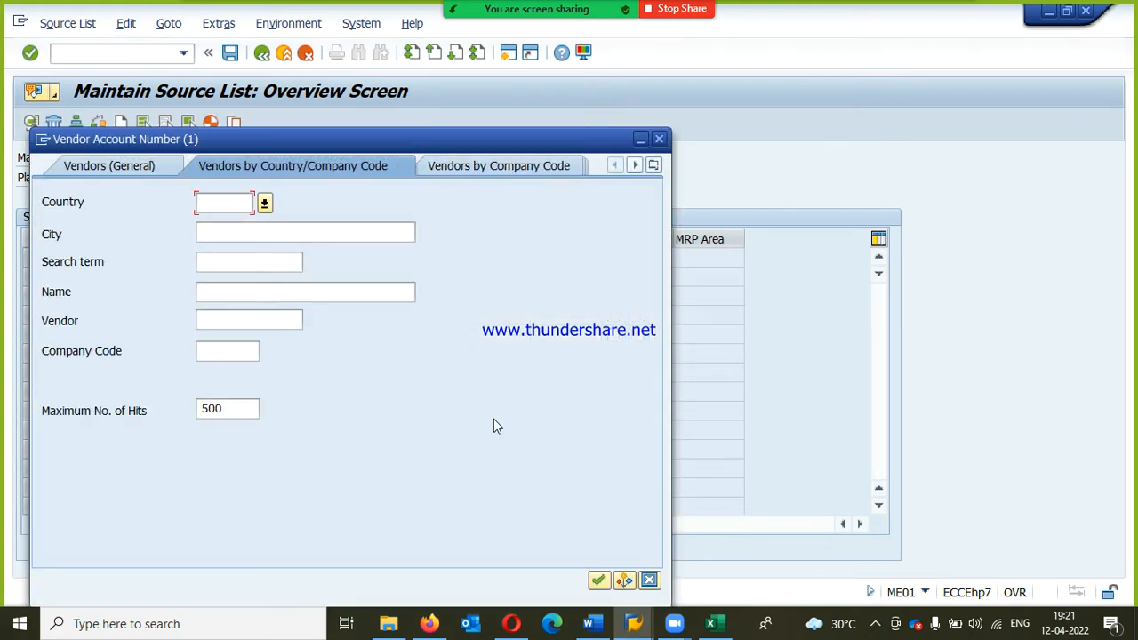
click(246, 358)
text(rppo)
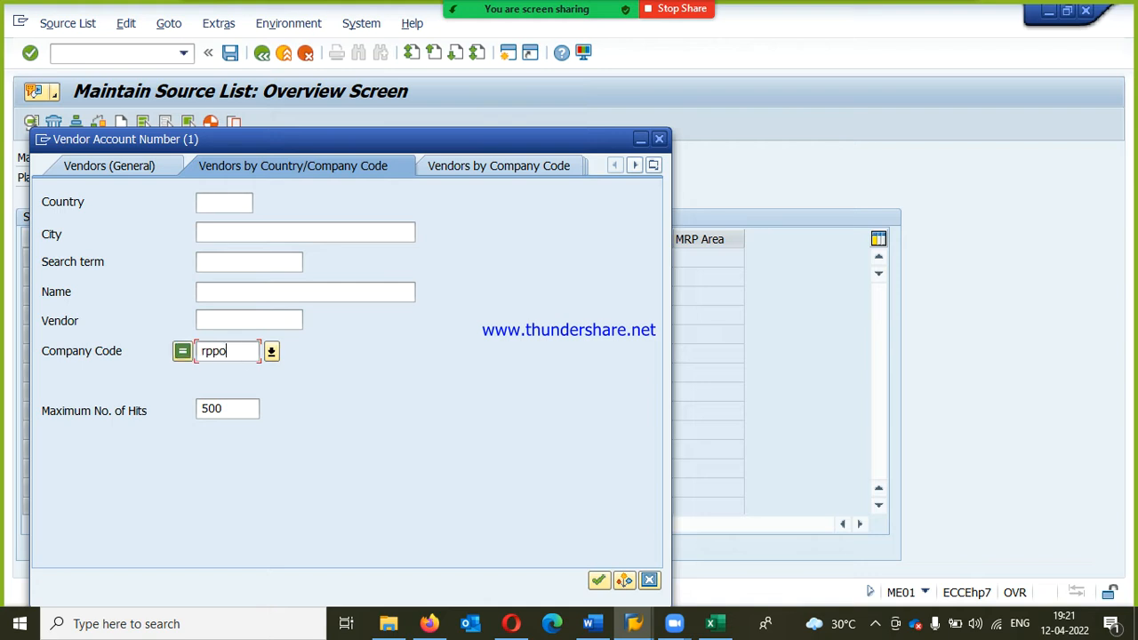
key(Return)
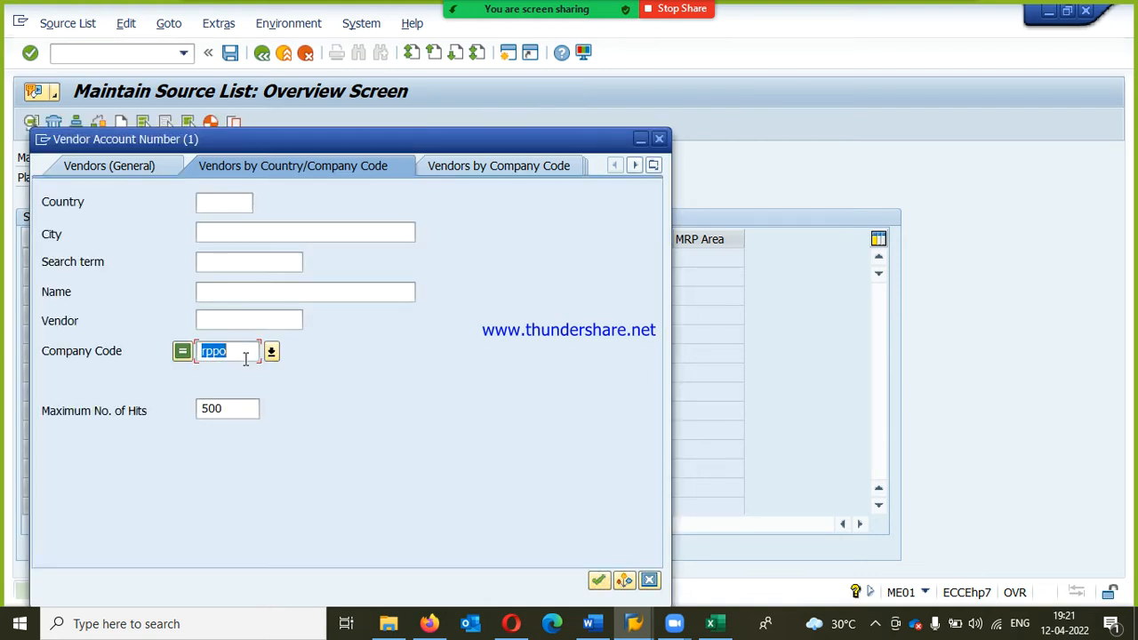
text(pl)
key(Return)
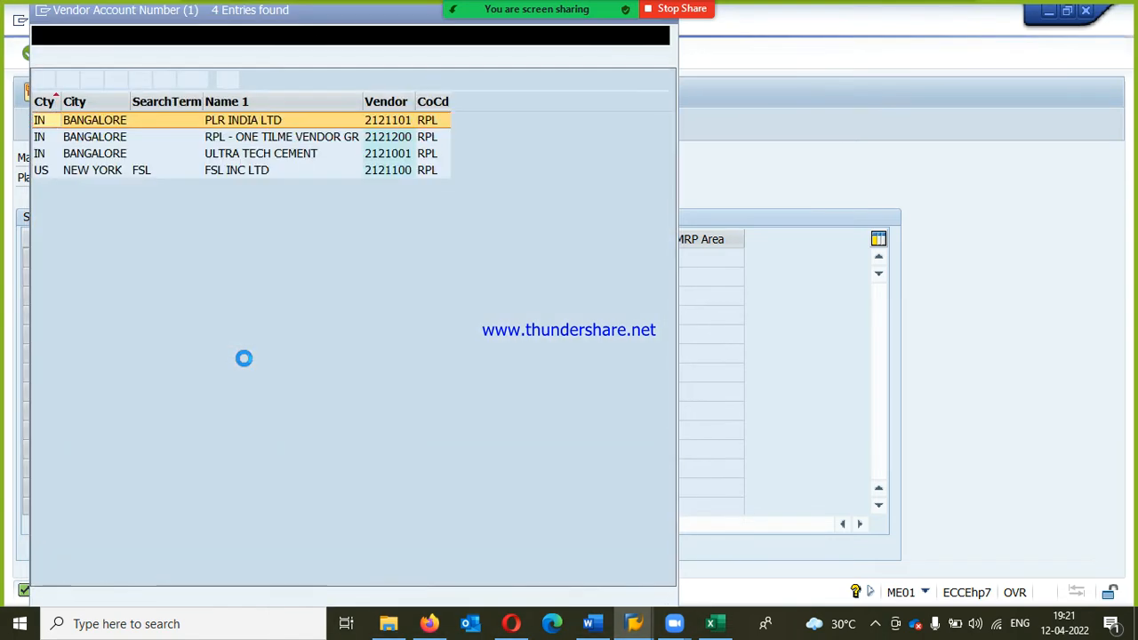
double_click(260, 153)
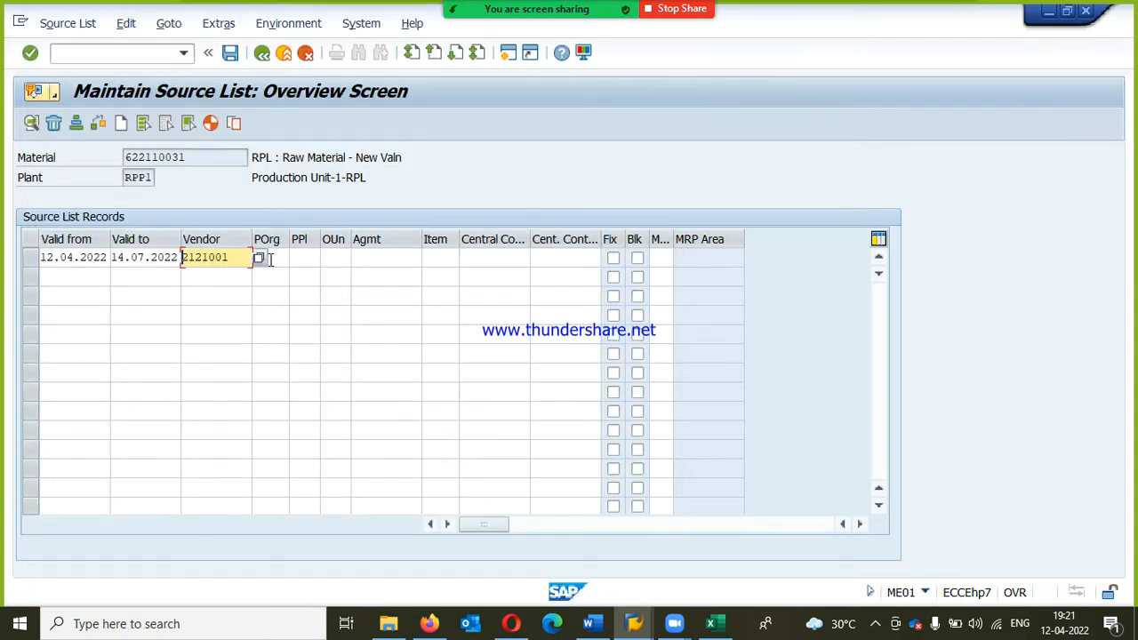
Step: Set the record's purchasing organization to RPPO and save the source list, returning to the SAP menu
key(Tab)
text(rp)
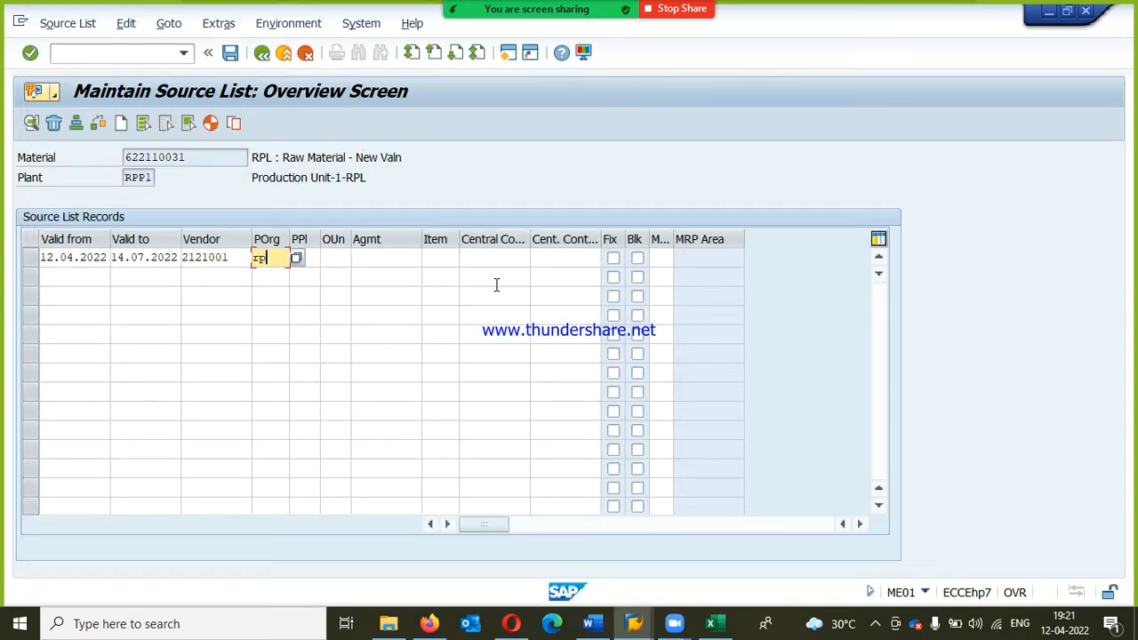
text(po)
key(Return)
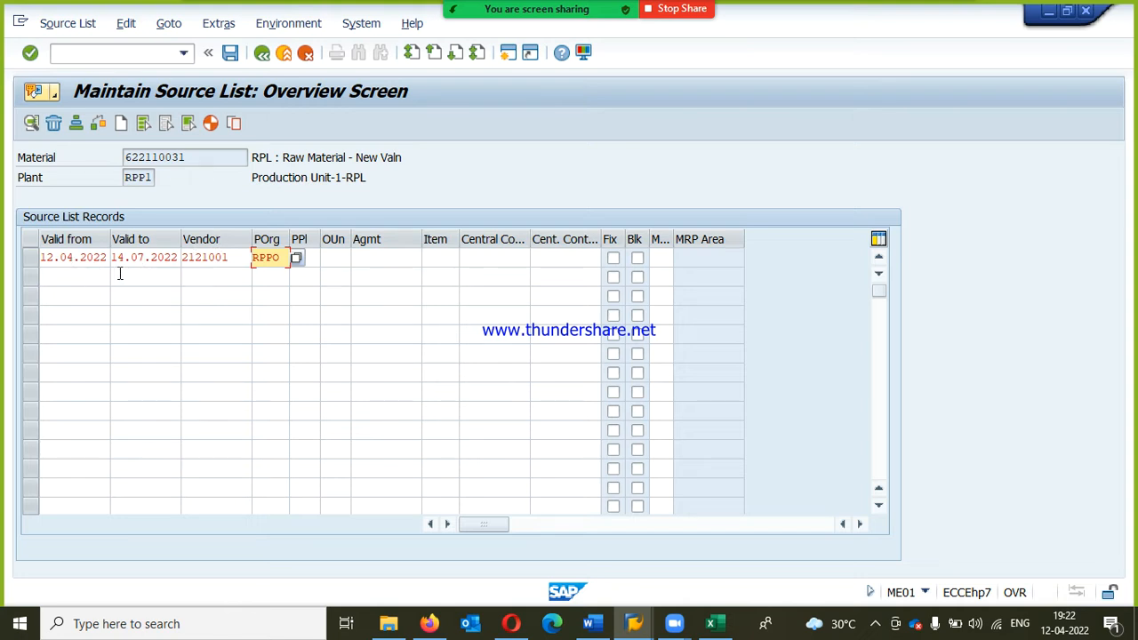
click(64, 257)
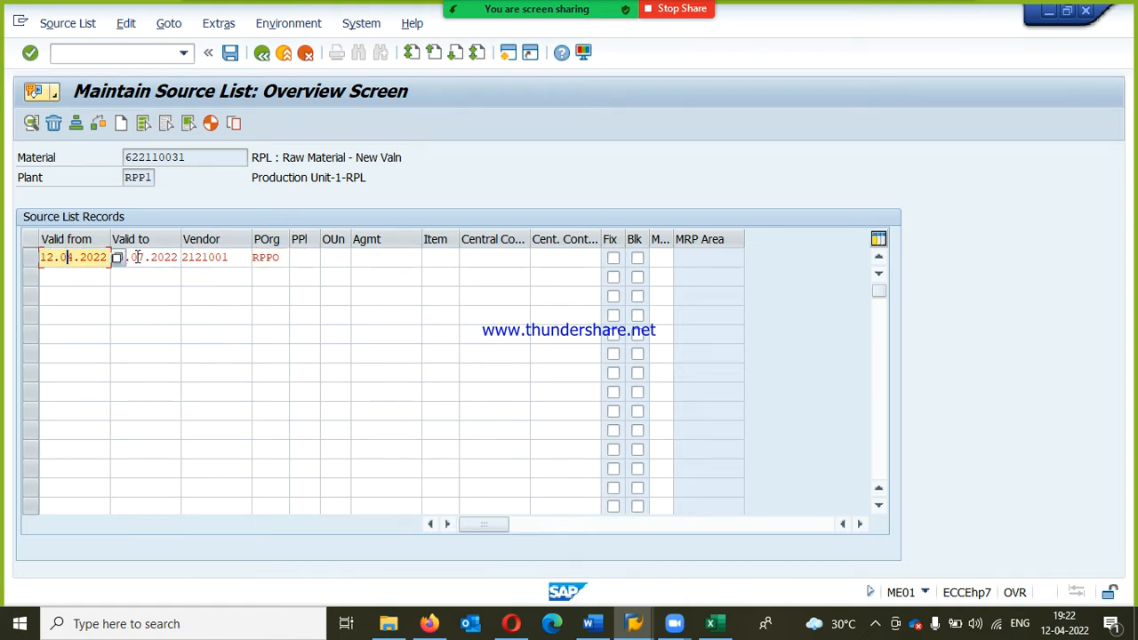
key(Return)
click(229, 54)
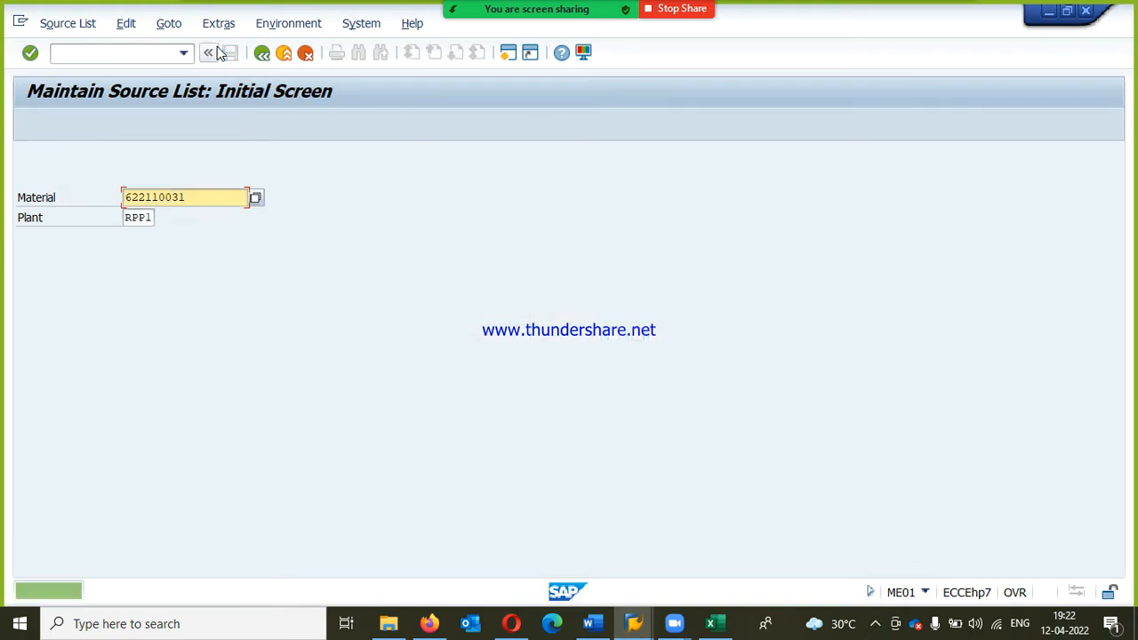
click(284, 55)
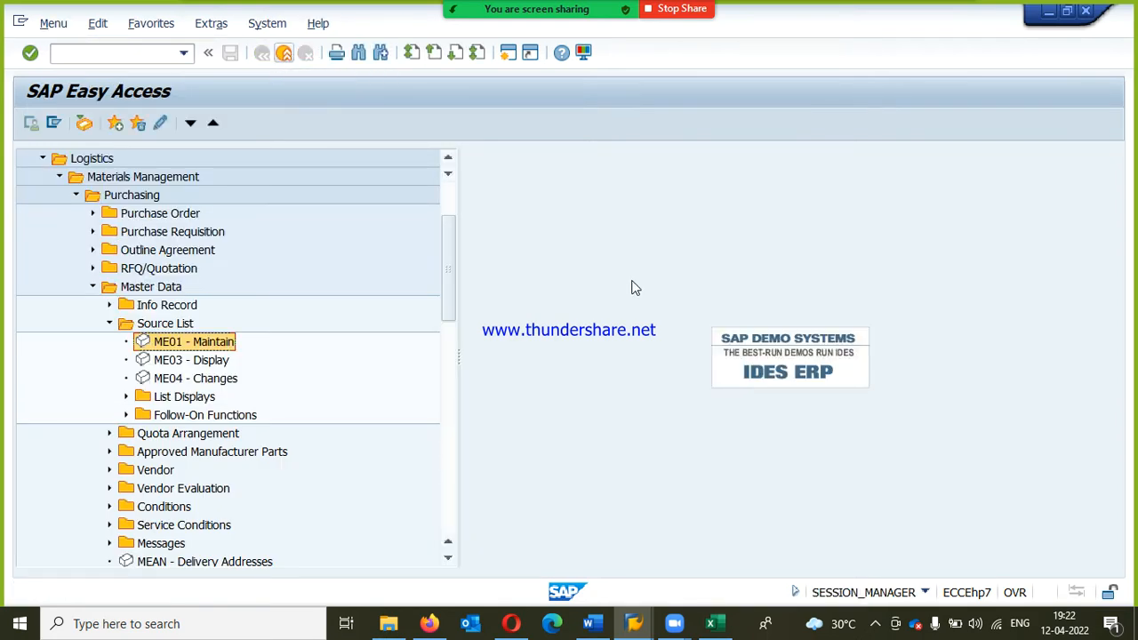
Step: Switch to the MM7PM(NEW) workbook in Excel and copy the QUOTA ARRANGEMENT topic from B3 into B26 below the source list notes
click(725, 628)
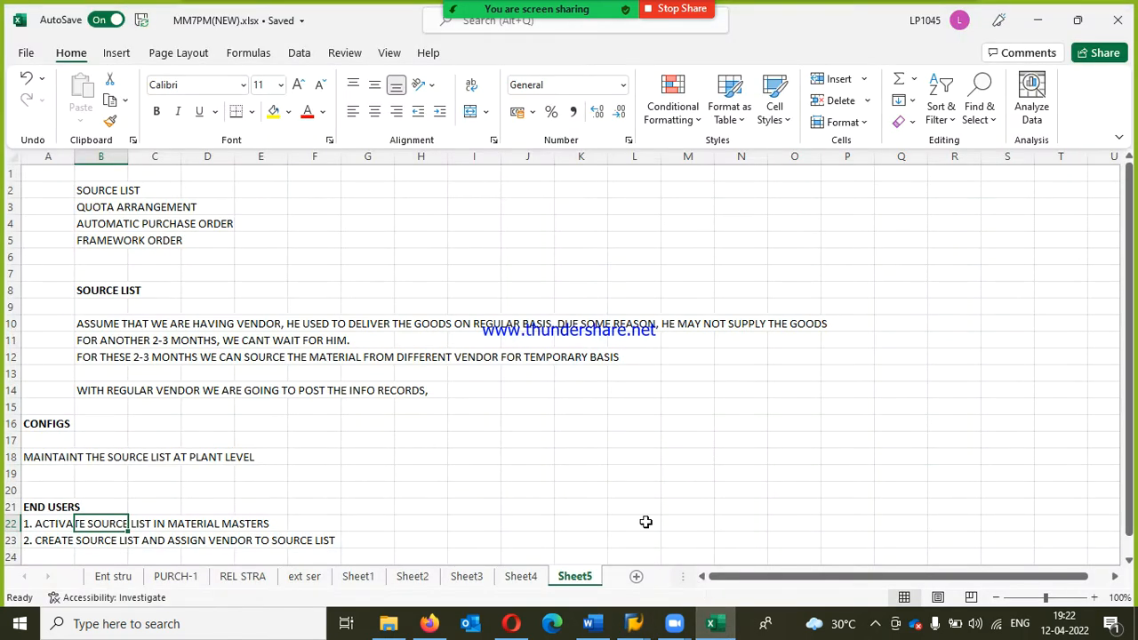
scroll(457, 437, down, 1)
scroll(457, 437, up, 1)
click(104, 196)
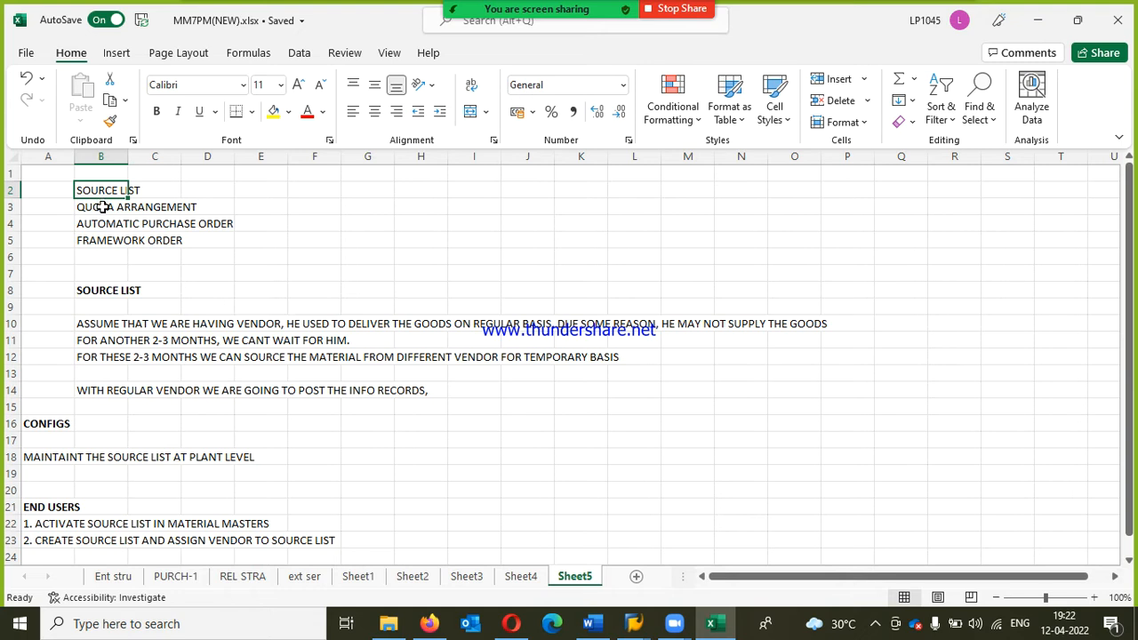
click(104, 212)
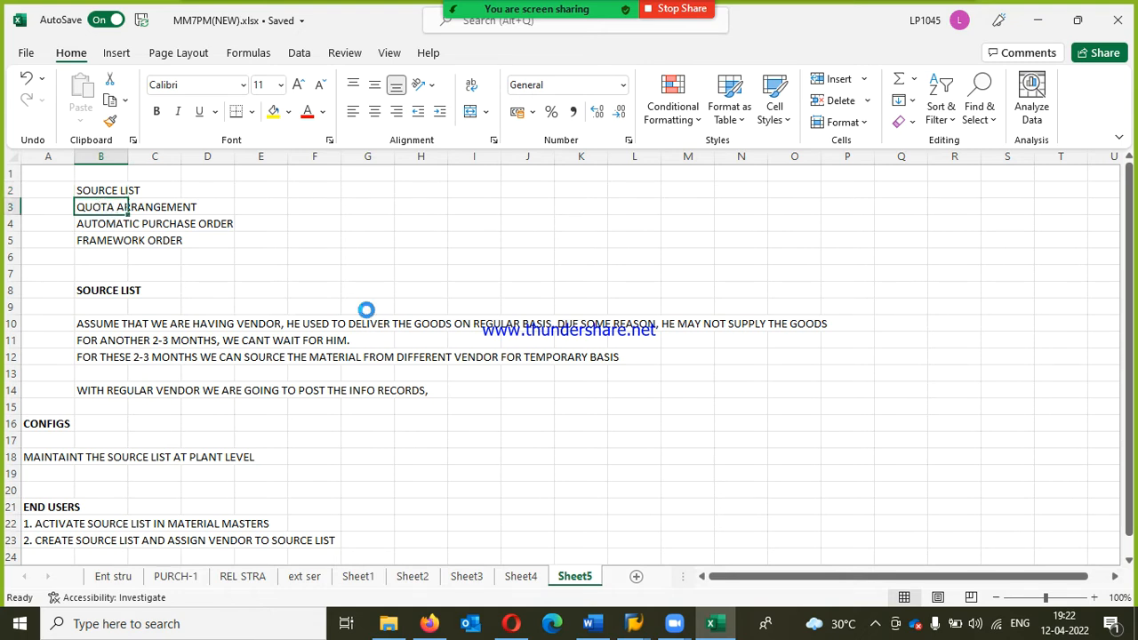
key(ctrl+c)
scroll(302, 400, down, 3)
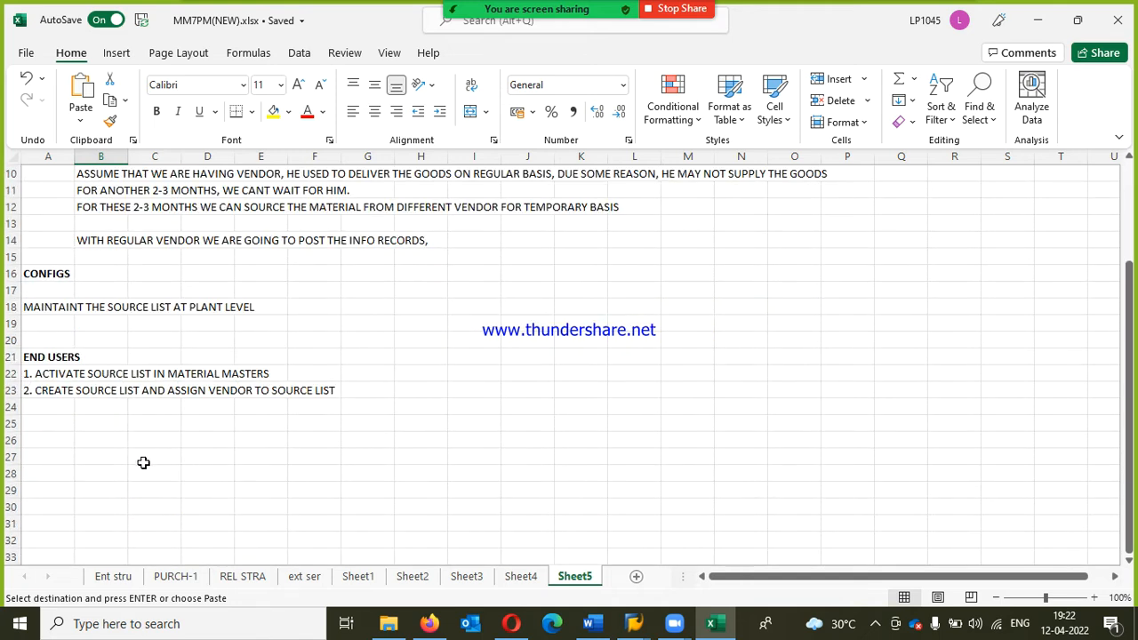
scroll(144, 458, up, 3)
scroll(156, 542, down, 2)
click(114, 486)
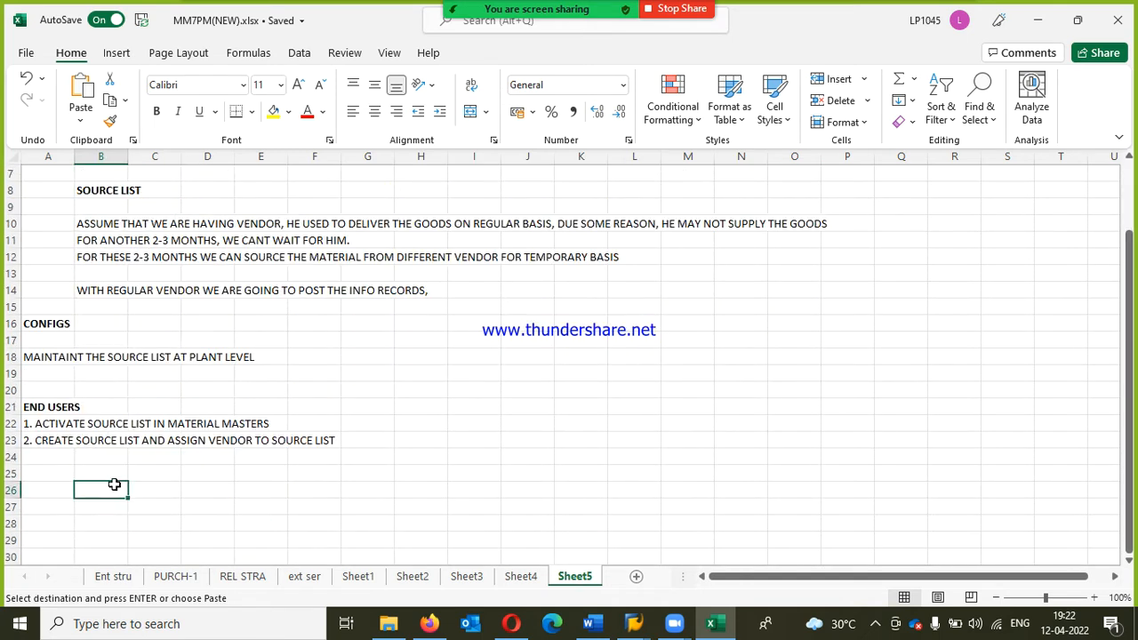
key(Return)
Step: Colour the SOURCE LIST heading in B8 with the standard blue font colour
scroll(201, 480, up, 2)
click(85, 290)
click(321, 111)
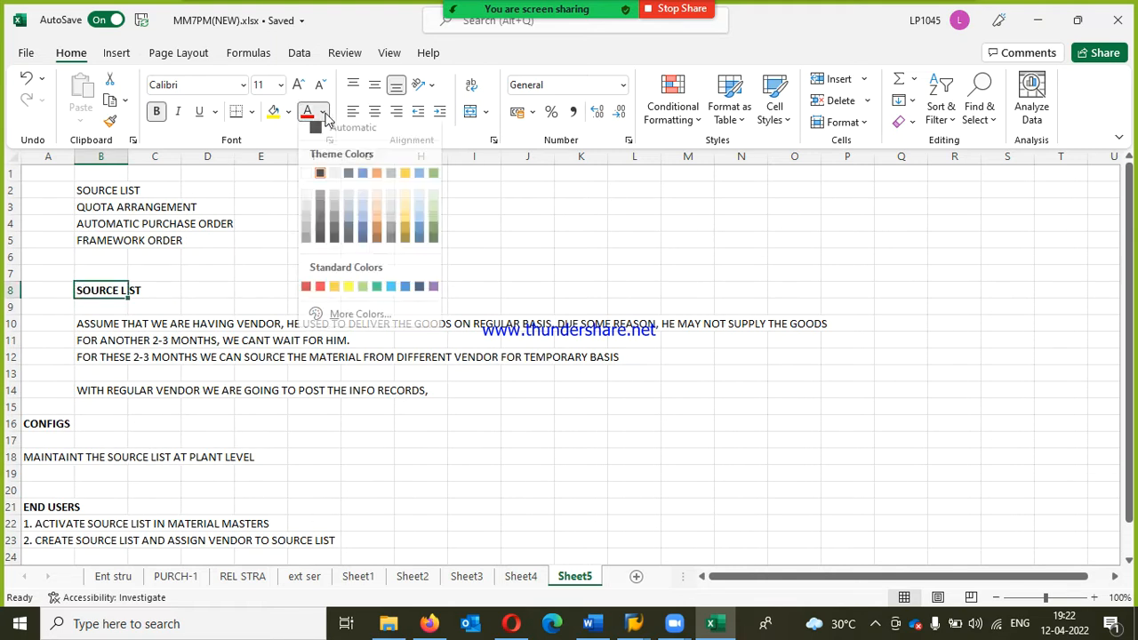
click(402, 290)
Step: Format the QUOTA ARRANGEMENT heading in B26 as bold with the same blue font colour
scroll(208, 325, down, 2)
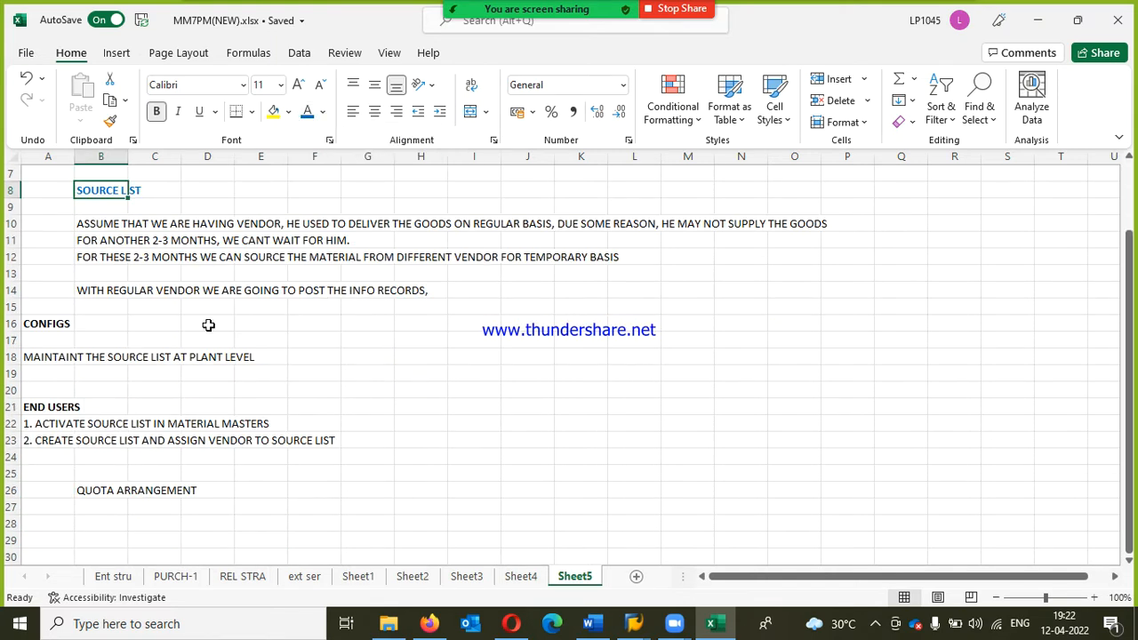
click(105, 487)
click(306, 116)
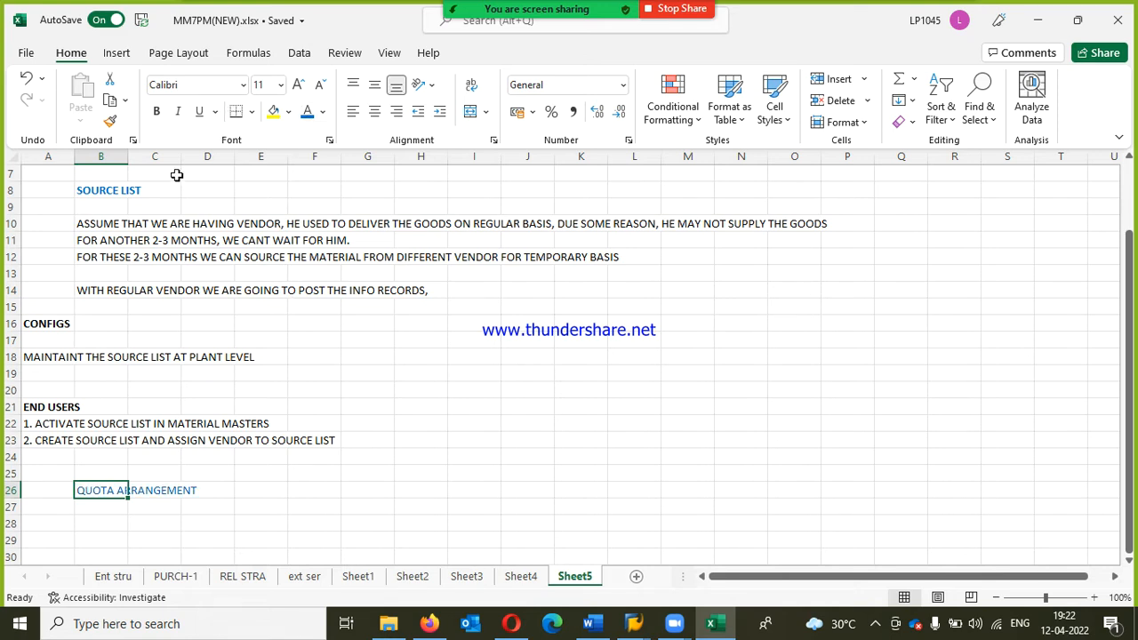
click(156, 112)
Step: Start a note in B28 under the QUOTA ARRANGEMENT heading with "we require raw material 5000 qty"
scroll(382, 516, down, 1)
click(118, 476)
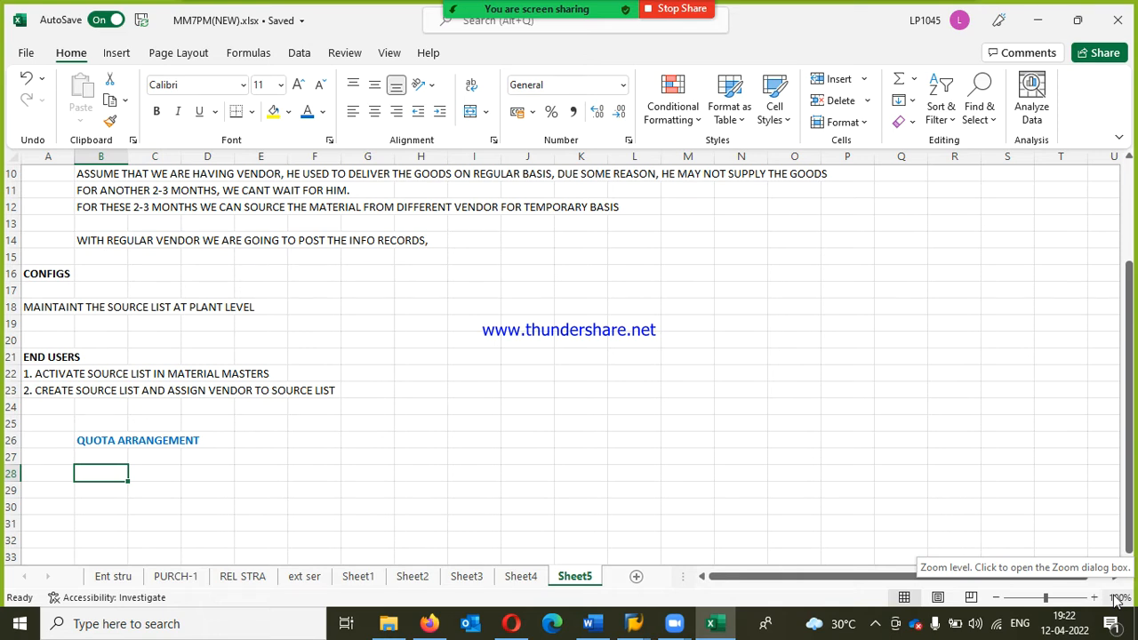
text(we)
key(BackSpace)
key(BackSpace)
text(we)
text( require )
text(m)
key(BackSpace)
text(r)
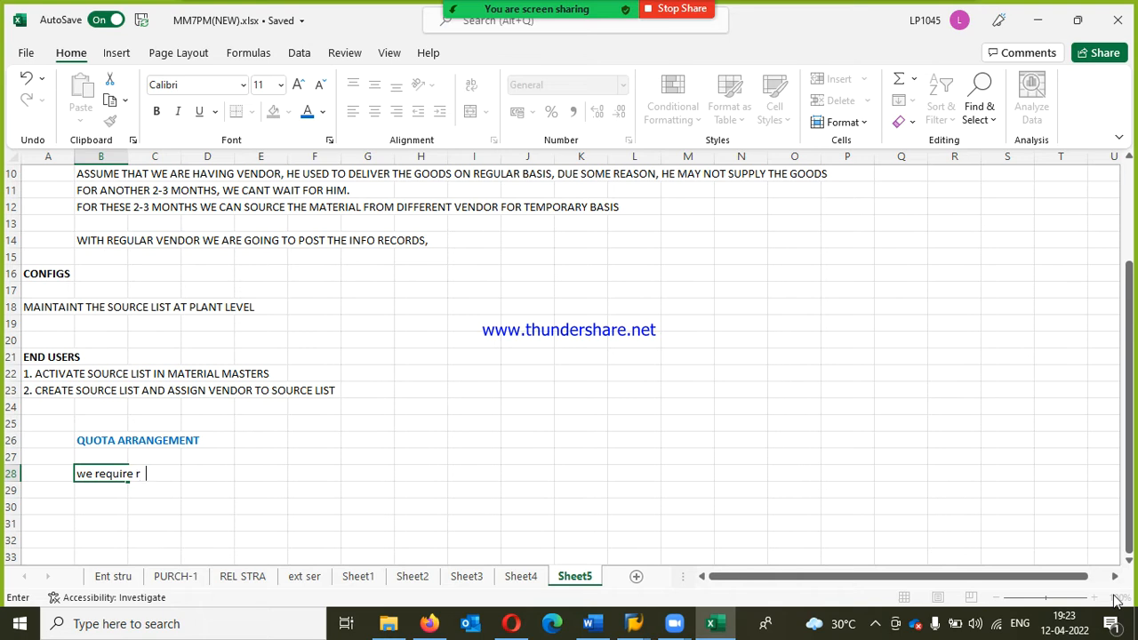
text(aw material 5000 qt)
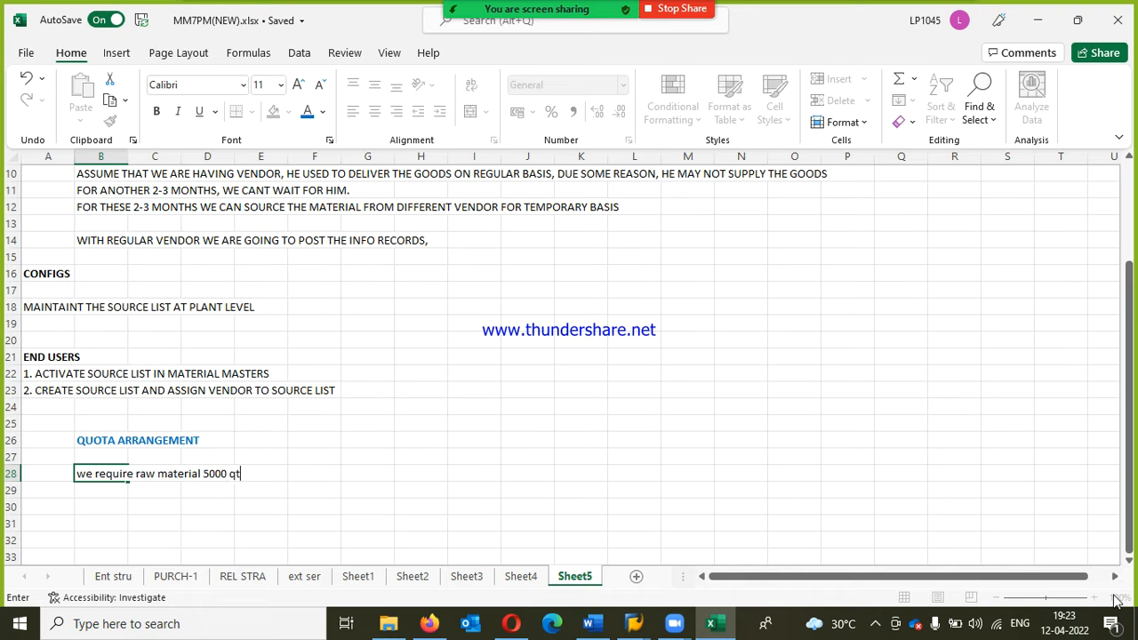
text(y on monthly basis, this materi)
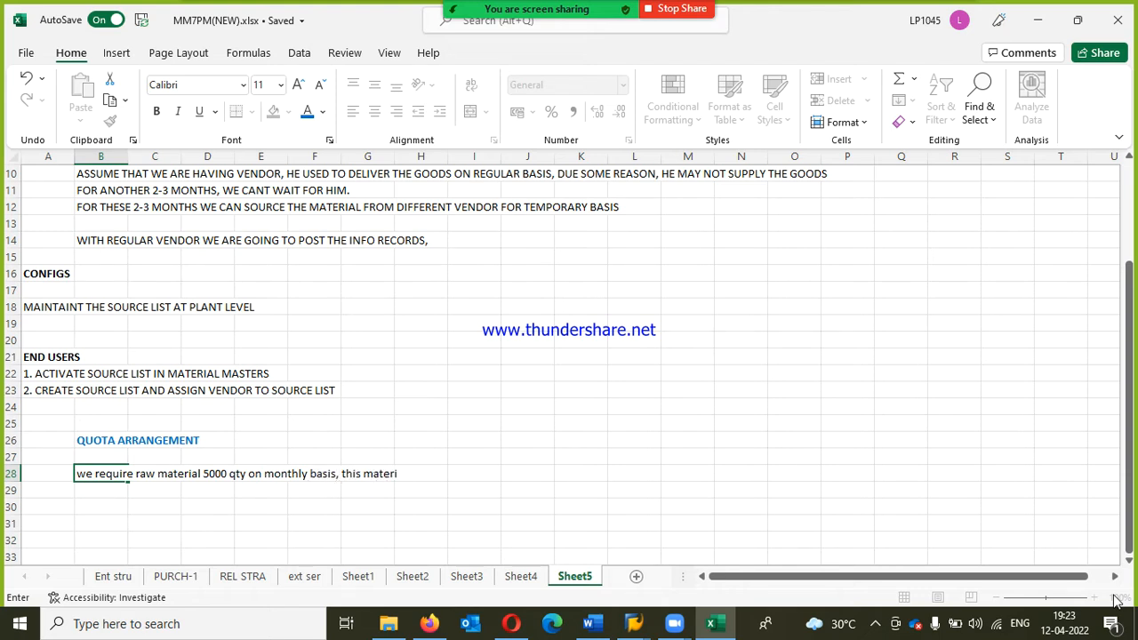
text(al will be)
Step: Continue the B28 note with "on monthly basis, this material will be supplied by"
key(BackSpace)
text(re)
key(BackSpace)
key(BackSpace)
text(be supplied by)
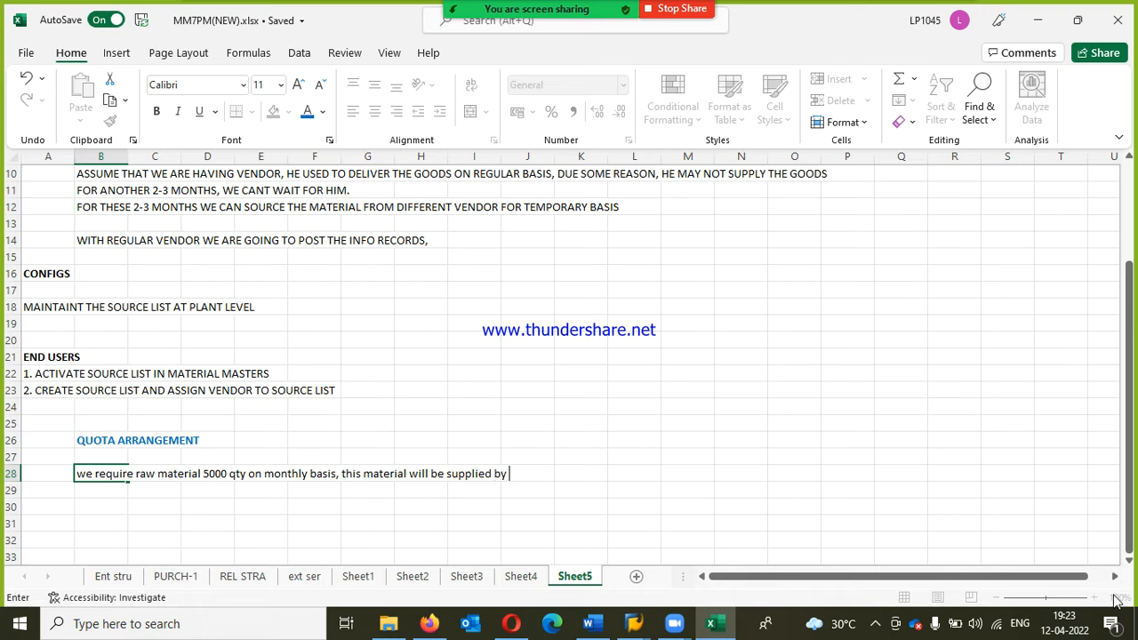
text( 3-4 vendors, here on the basi)
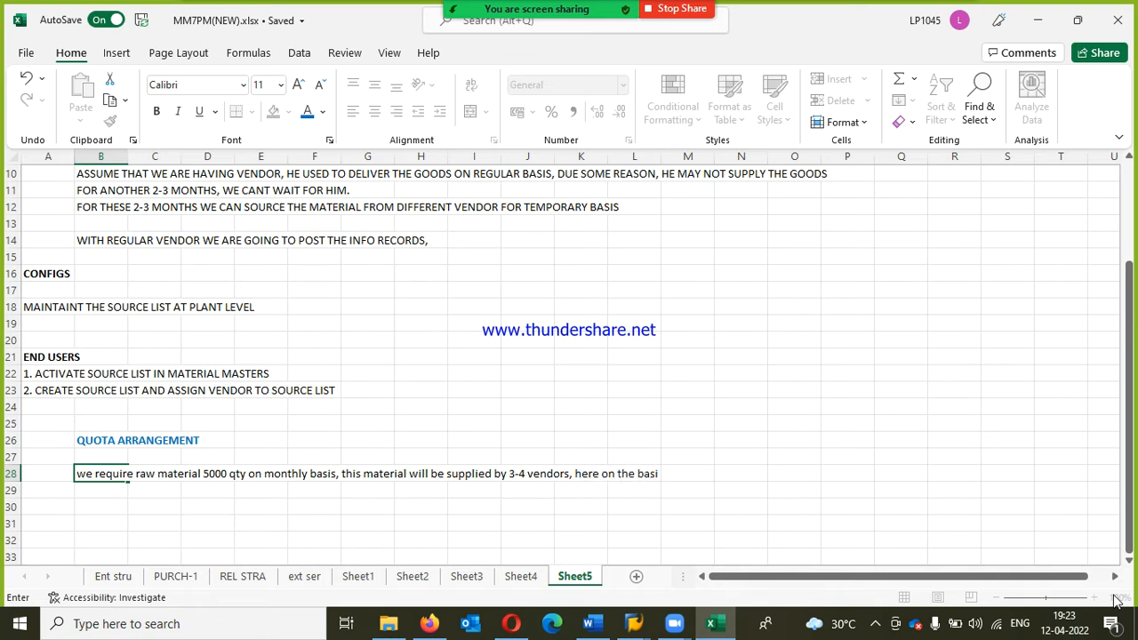
Step: Add "3-4 vendors," to the B28 note
text(s of )
text(material)
text( qula)
Step: Extend the B28 note with "here on the basis of material quality,"
key(BackSpace)
key(BackSpace)
key(BackSpace)
text(ality)
key(BackSpace)
key(BackSpace)
key(BackSpace)
text(ity, on)
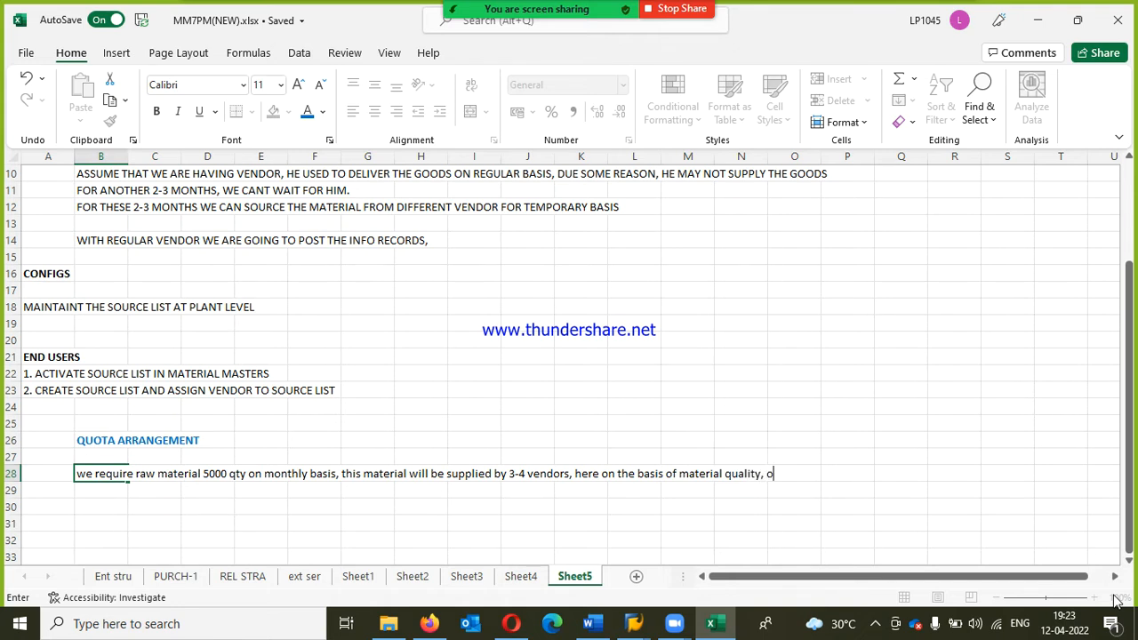
Step: Add "price and delivery timings" as further vendor criteria in the B28 note
key(BackSpace)
key(BackSpace)
text(price and delivery)
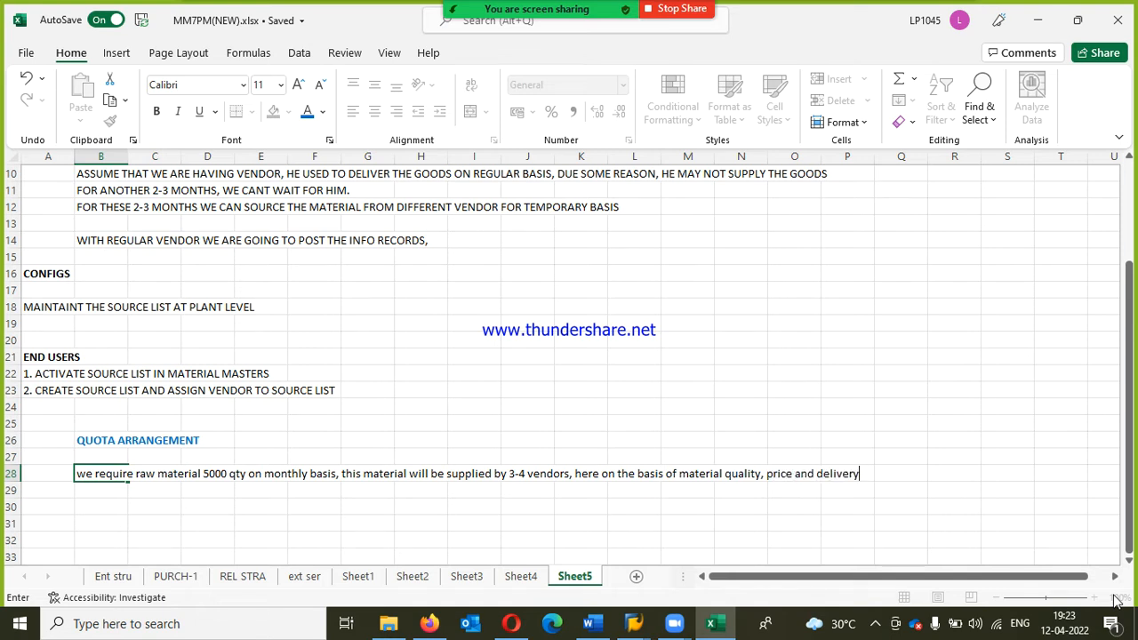
text( timings)
key(BackSpace)
Step: End the B28 note with ", we can give the" and continue it in B29 with "quota for that vendors"
text(, we can give th)
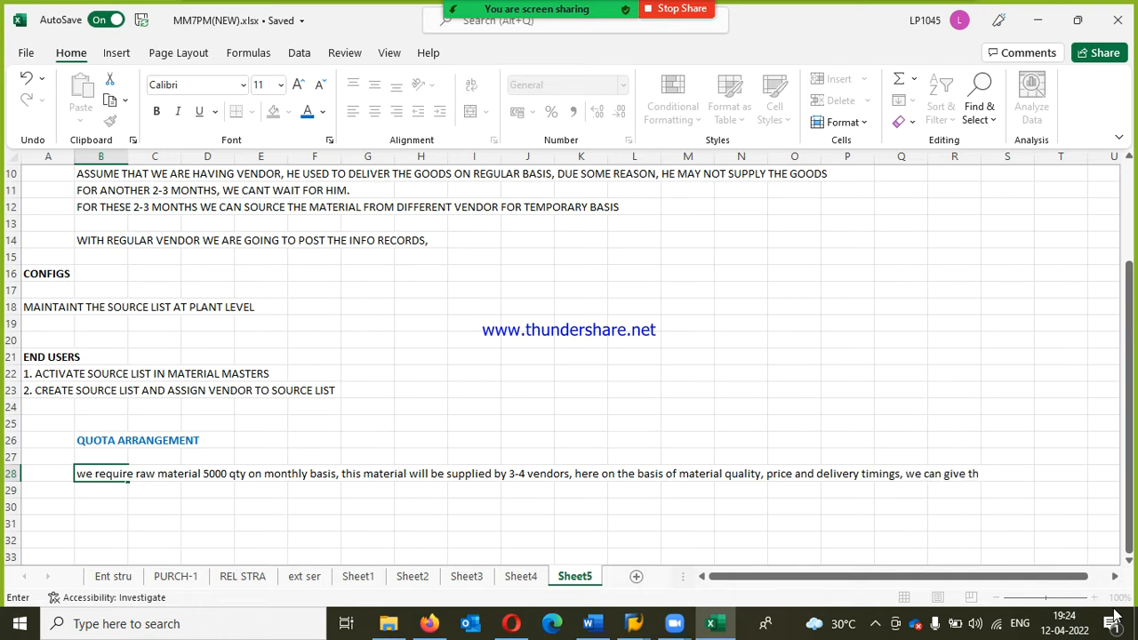
key(Escape)
text(e)
key(Return)
text(quot)
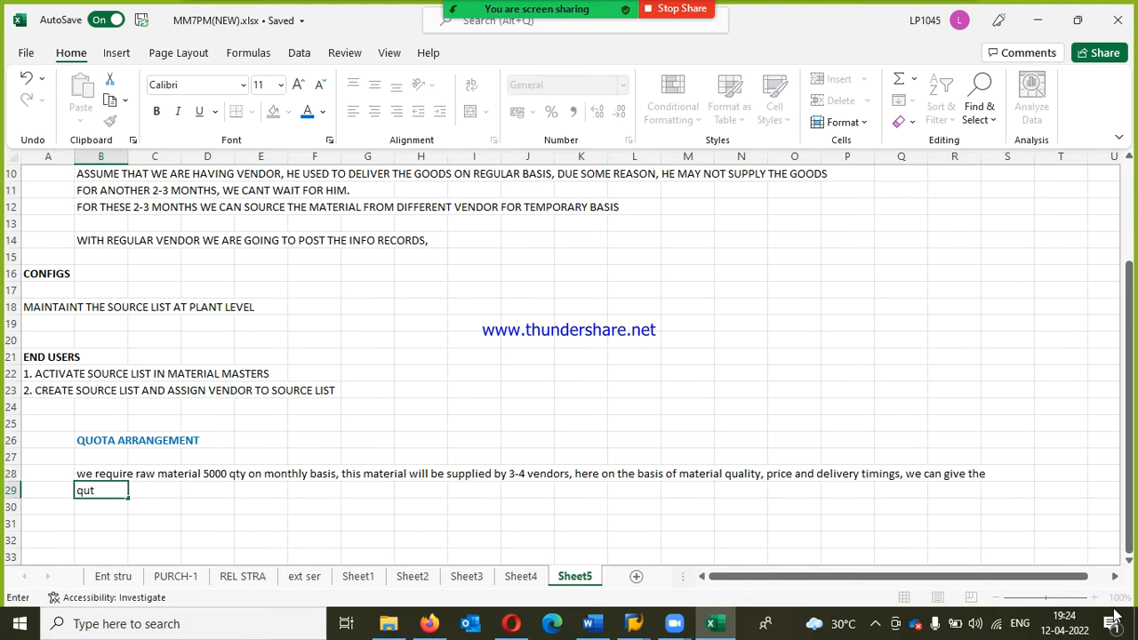
text(a fo r that vendors)
key(Return)
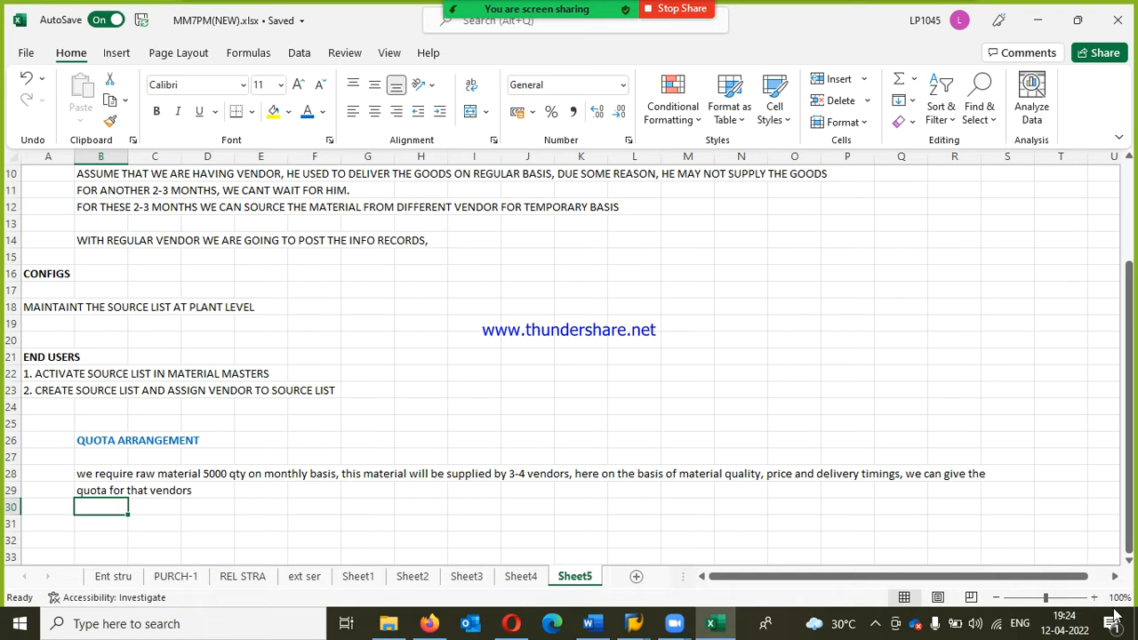
Step: Leave a blank row under the note and enter vendor1 in each of the cells B31 to B34
key(Return)
text(vendor1)
key(Return)
text(vendor1)
key(Return)
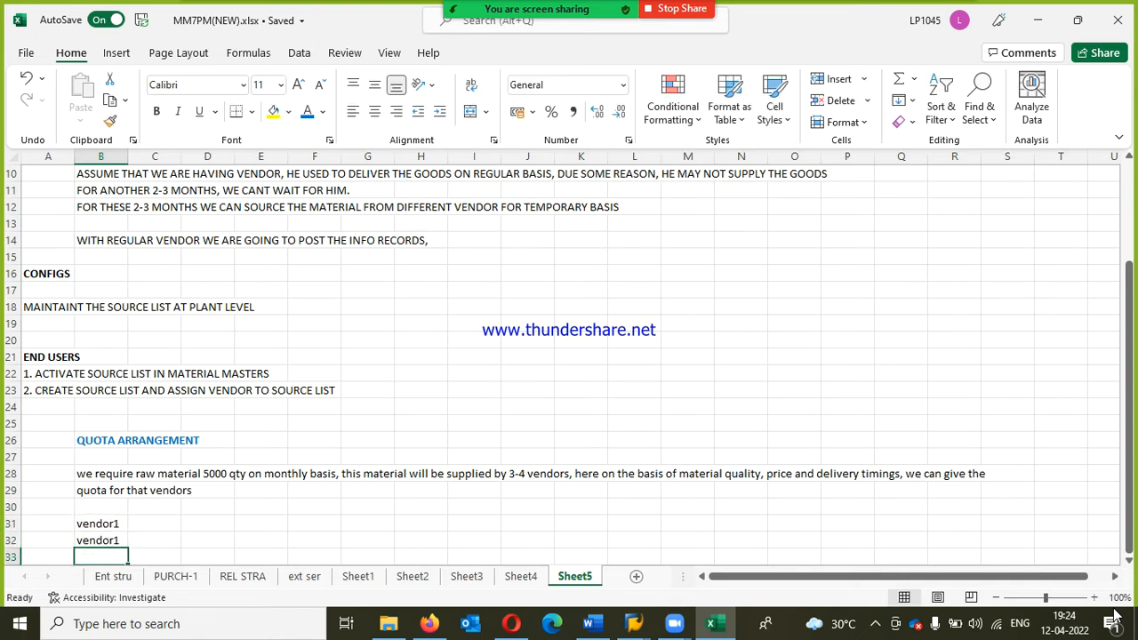
text(e)
key(Return)
text(v)
key(Return)
Step: Renumber the entries in B32, B33 and B34 as vendor2, vendor3 and vendor4
key(Up)
key(Up)
key(Up)
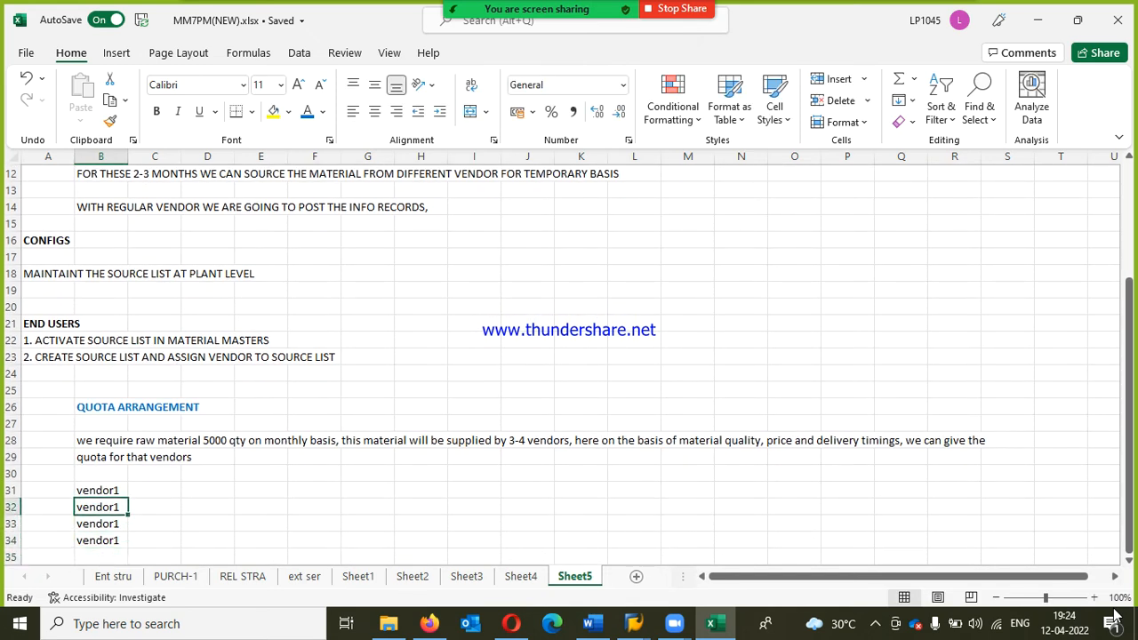
key(F2)
key(BackSpace)
text(2)
key(Return)
key(F2)
key(BackSpace)
text(3)
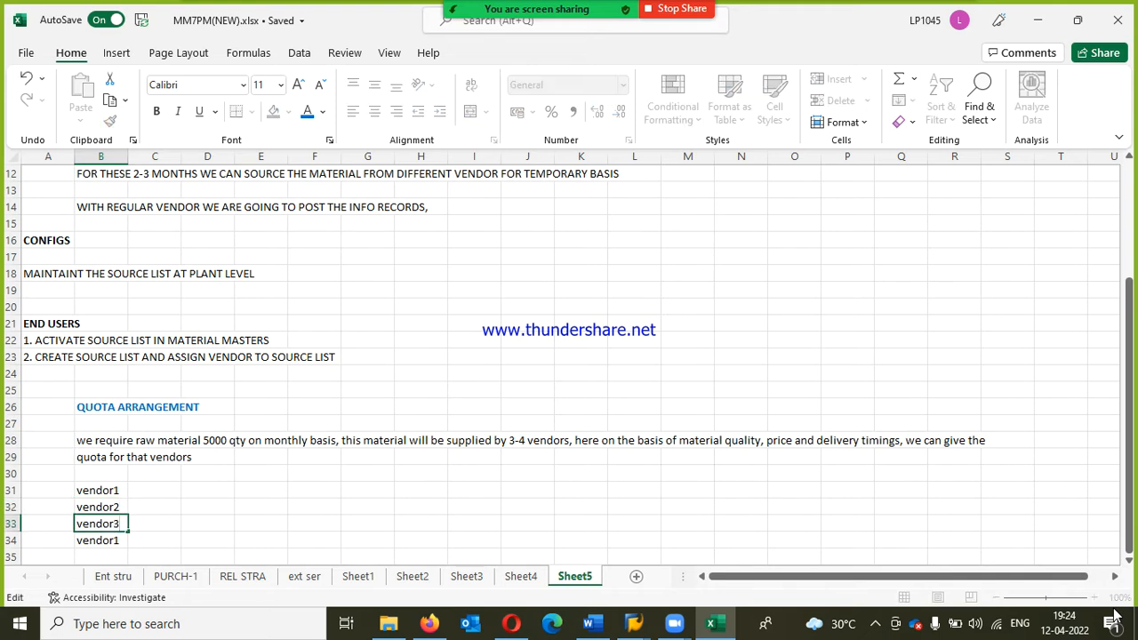
key(Return)
key(F2)
key(BackSpace)
text(4)
key(Return)
Step: Enter a 40% quota for vendor1 and 30% for vendor2 in column C
key(Up)
key(Up)
key(Up)
key(Up)
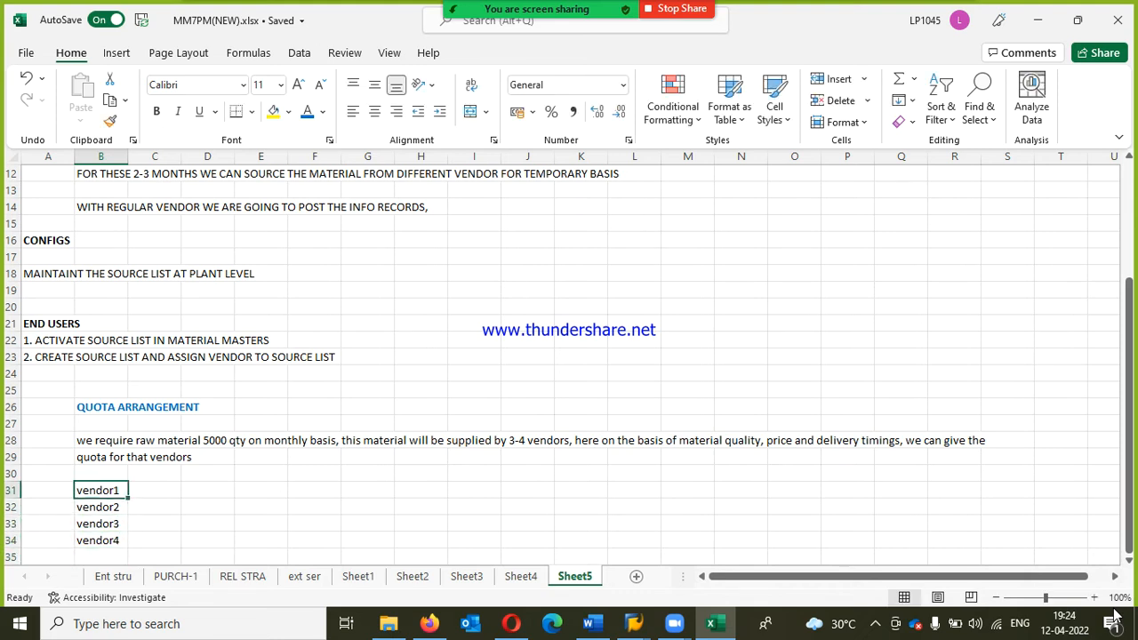
key(Right)
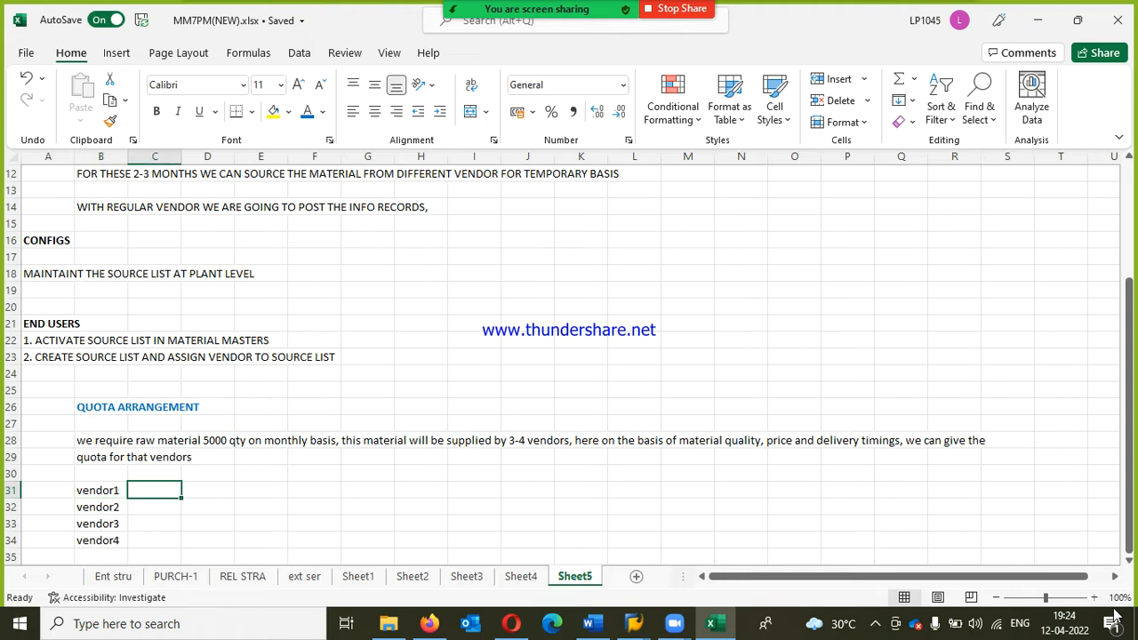
text(40%)
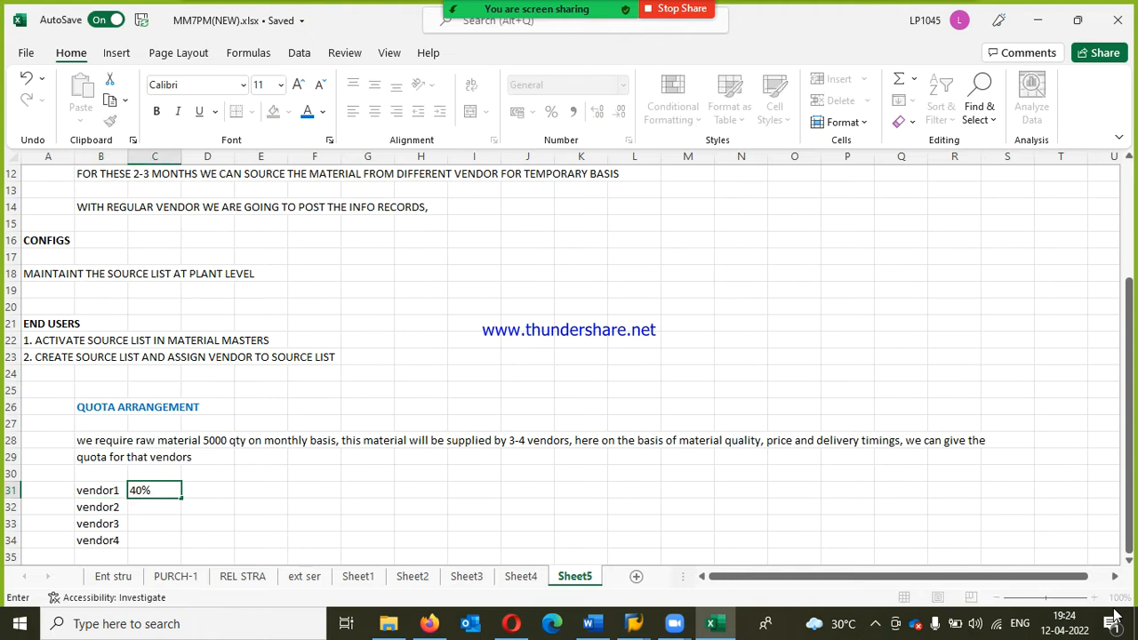
key(Return)
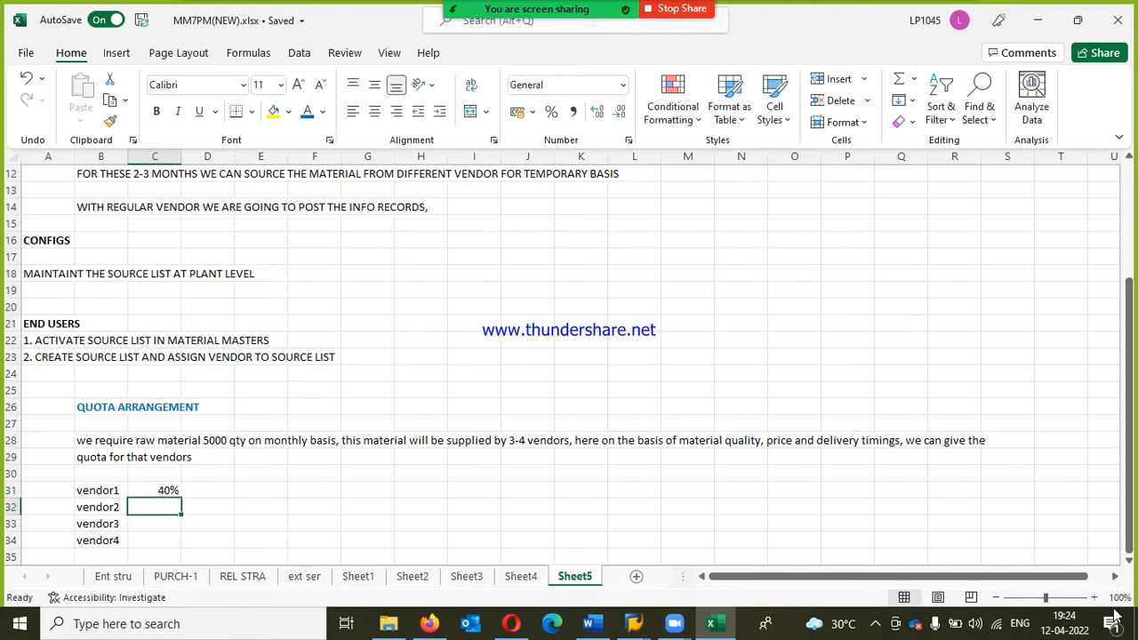
text(30%)
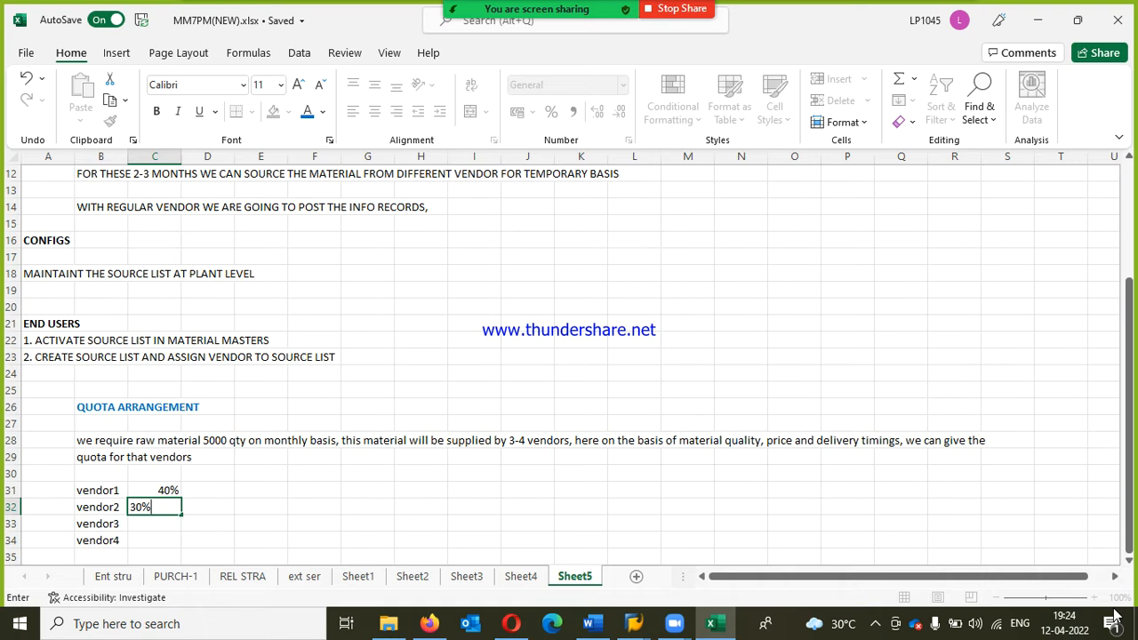
key(Return)
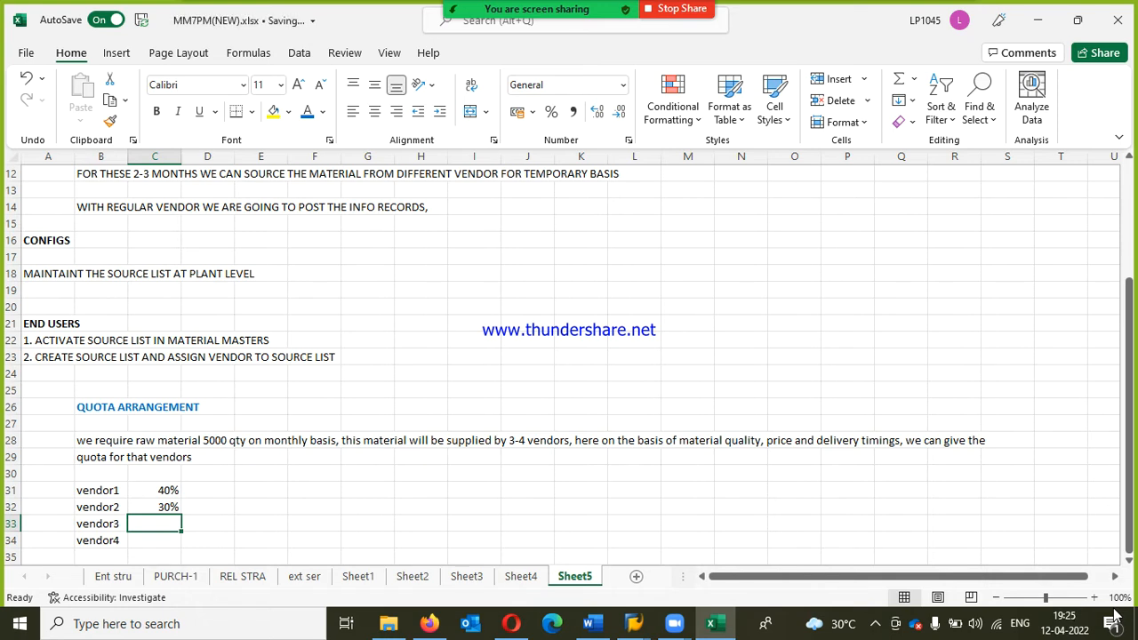
Step: Enter a 20% quota for vendor3 and 10% for vendor4 in column C
text(20%)
key(Return)
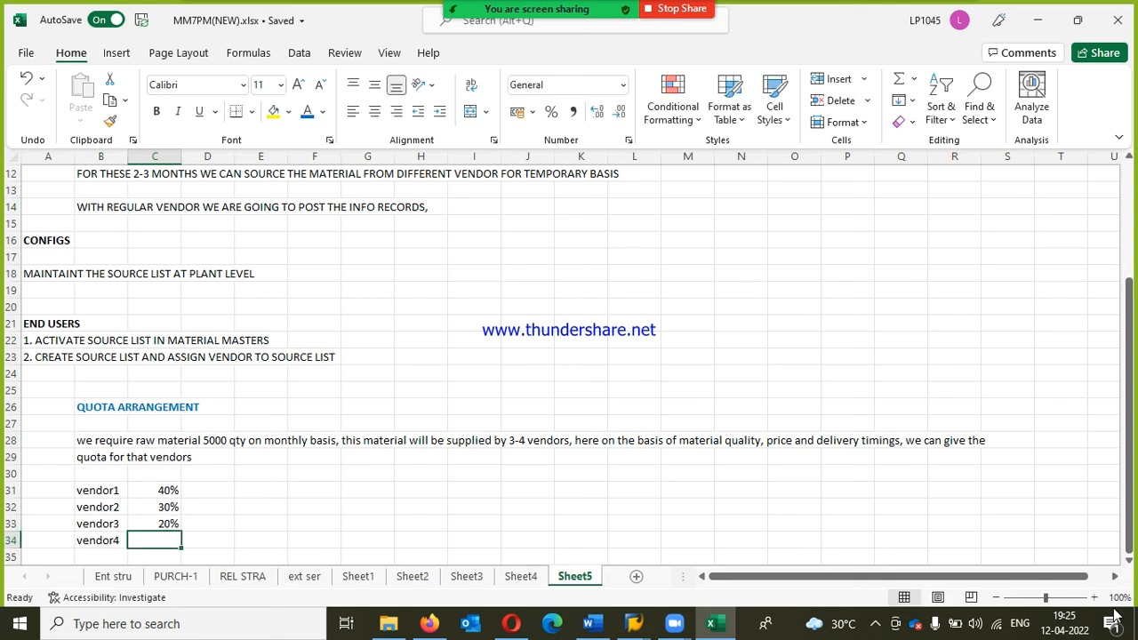
text(10#)
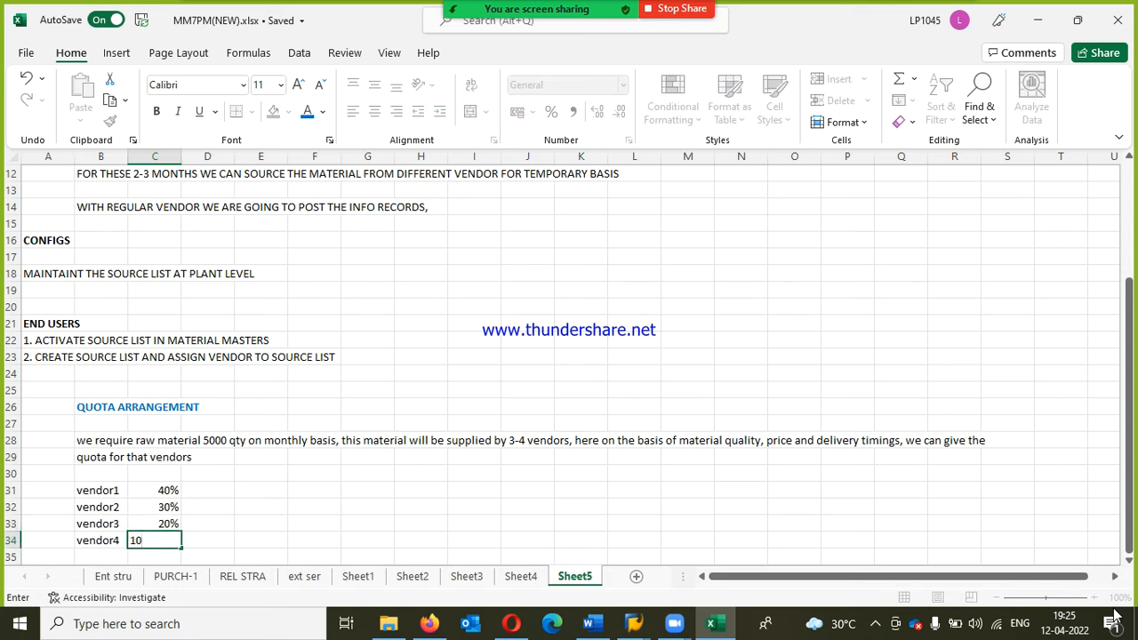
text(%)
key(Return)
key(Return)
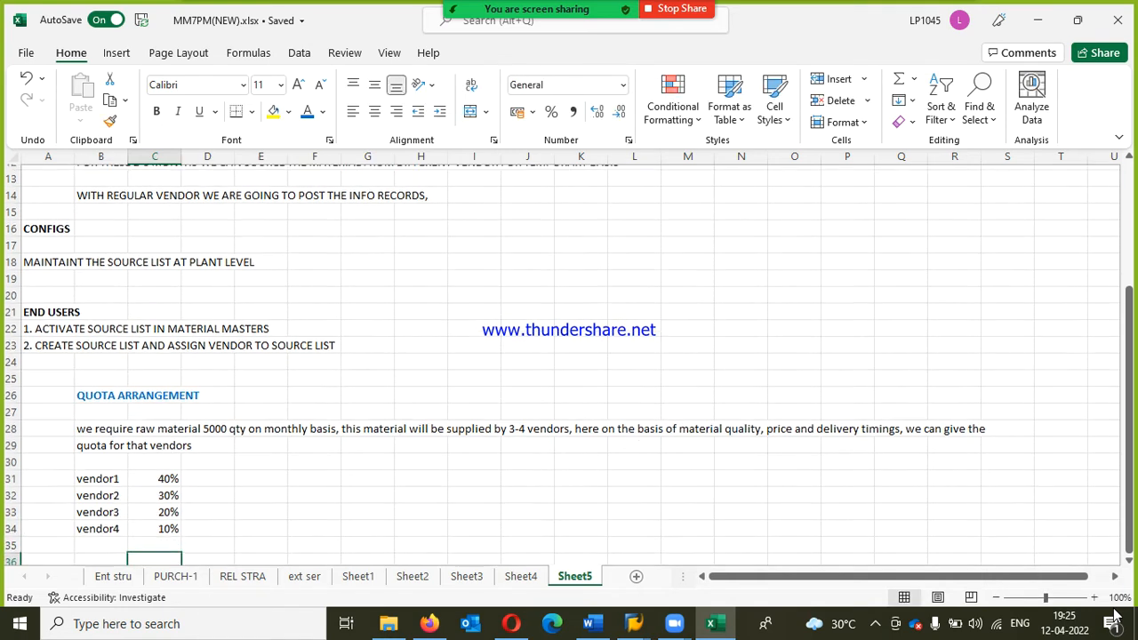
key(Return)
key(Return)
key(Return)
key(Return)
key(Return)
key(Return)
key(Return)
key(Return)
key(Return)
key(Return)
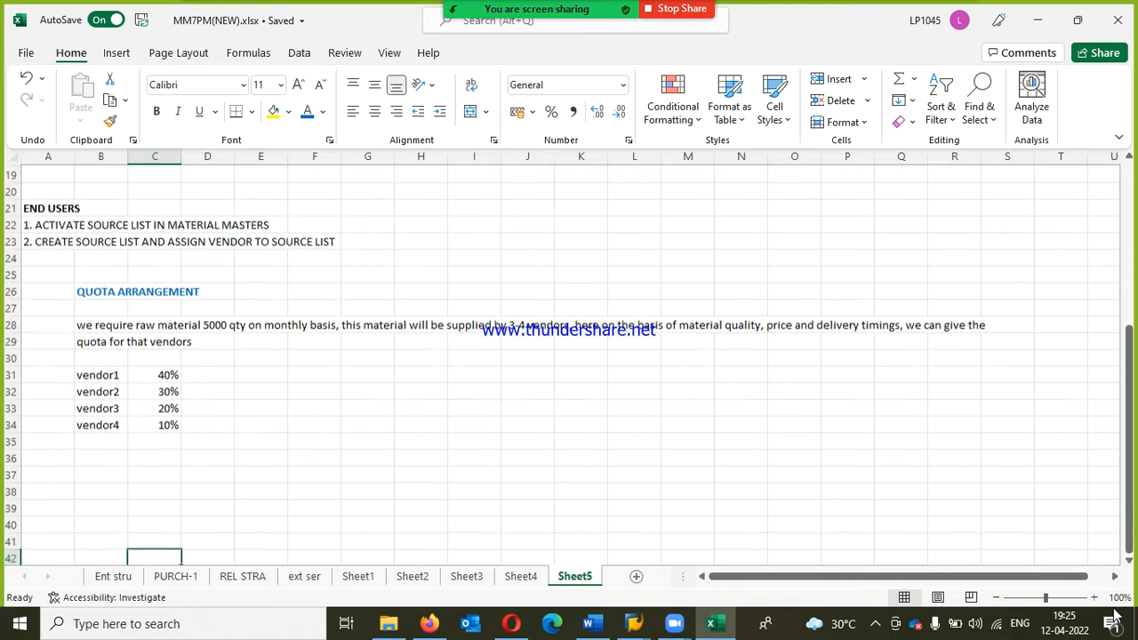
key(Return)
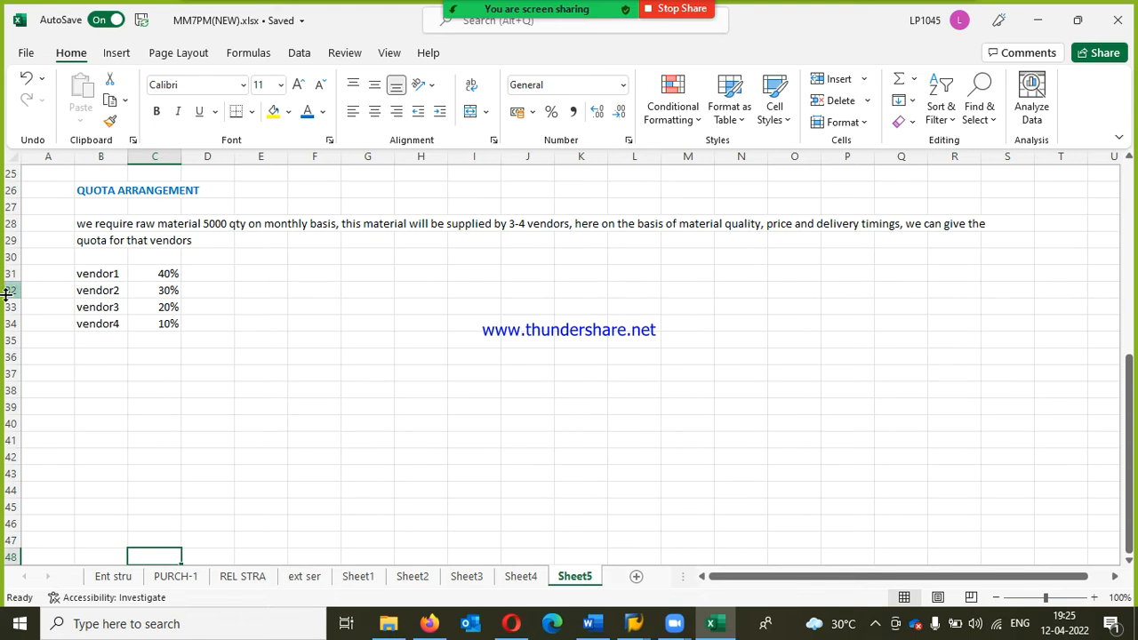
click(101, 277)
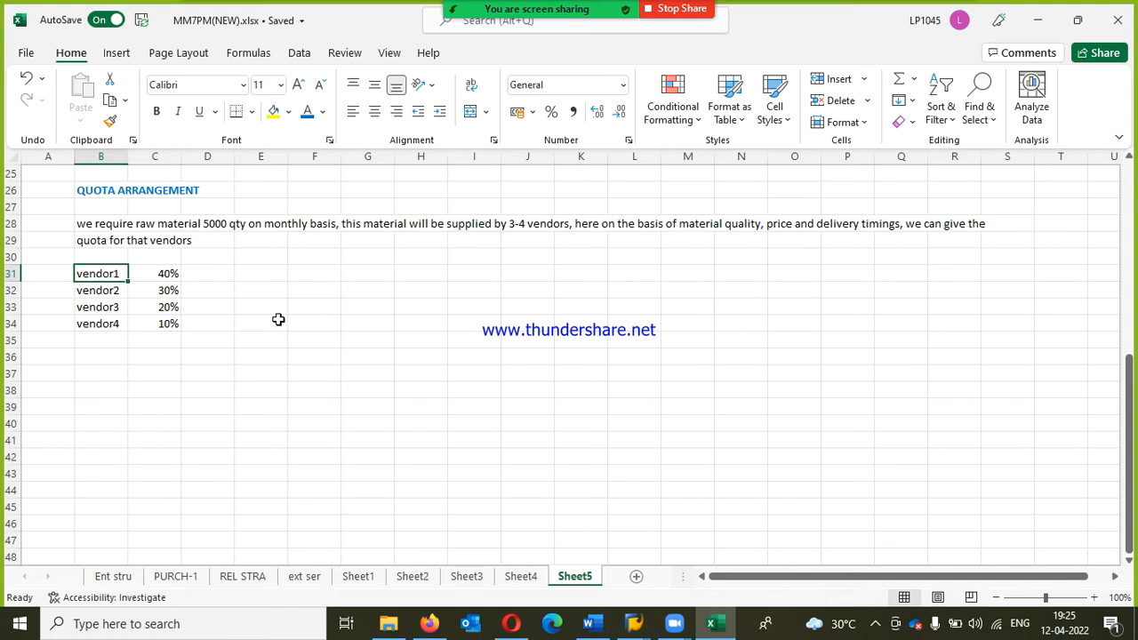
Step: Enter the procurement flow PR >> PO >> GR >> IR in cell E31, beside the vendor1 quota
click(276, 277)
text(pr)
key(BackSpace)
key(BackSpace)
text(PR ..)
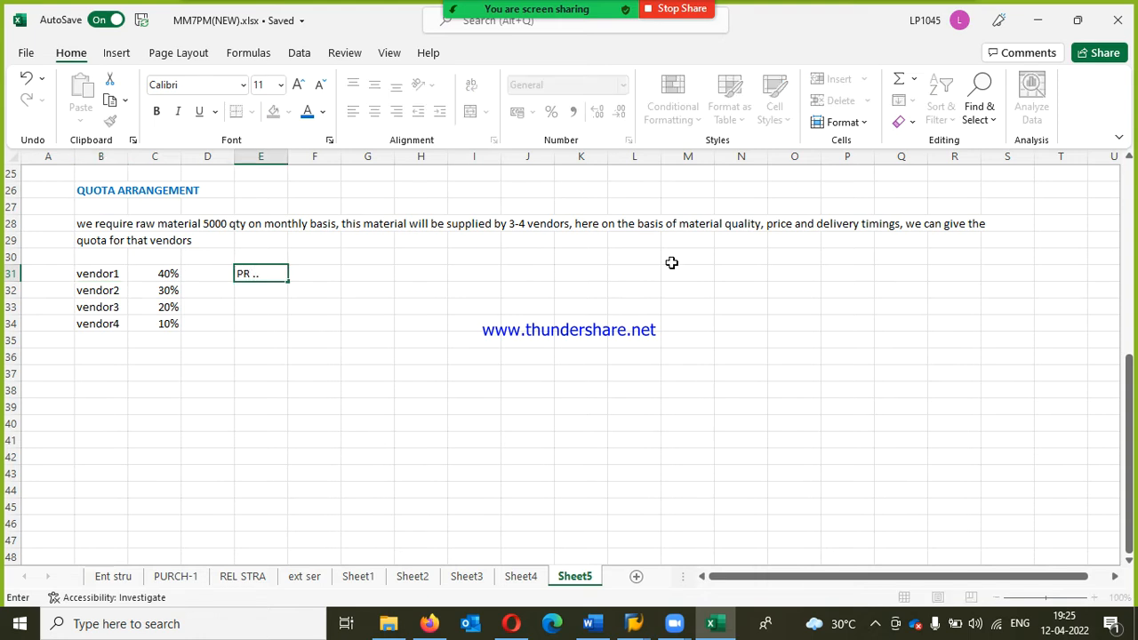
key(BackSpace)
text(>> PO >> GR >> IR)
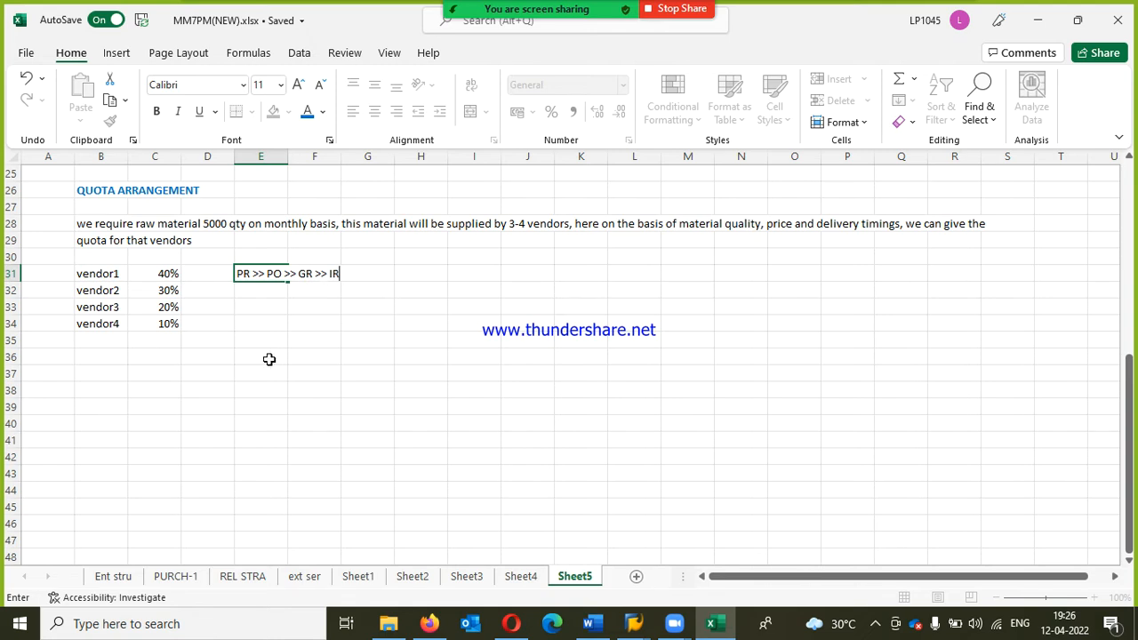
click(103, 298)
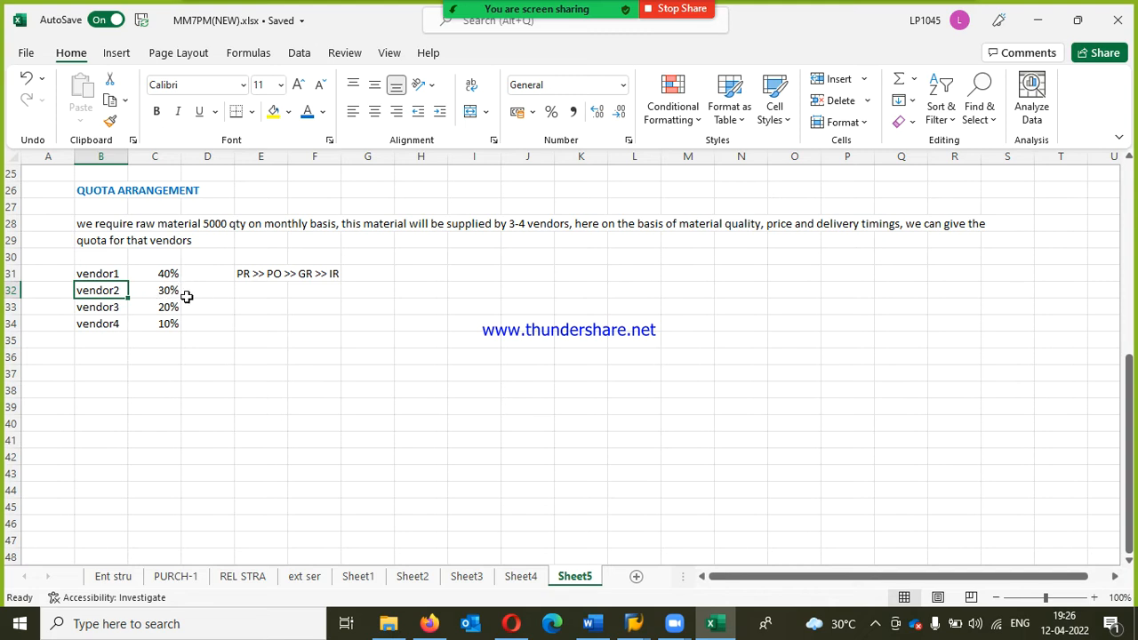
click(110, 307)
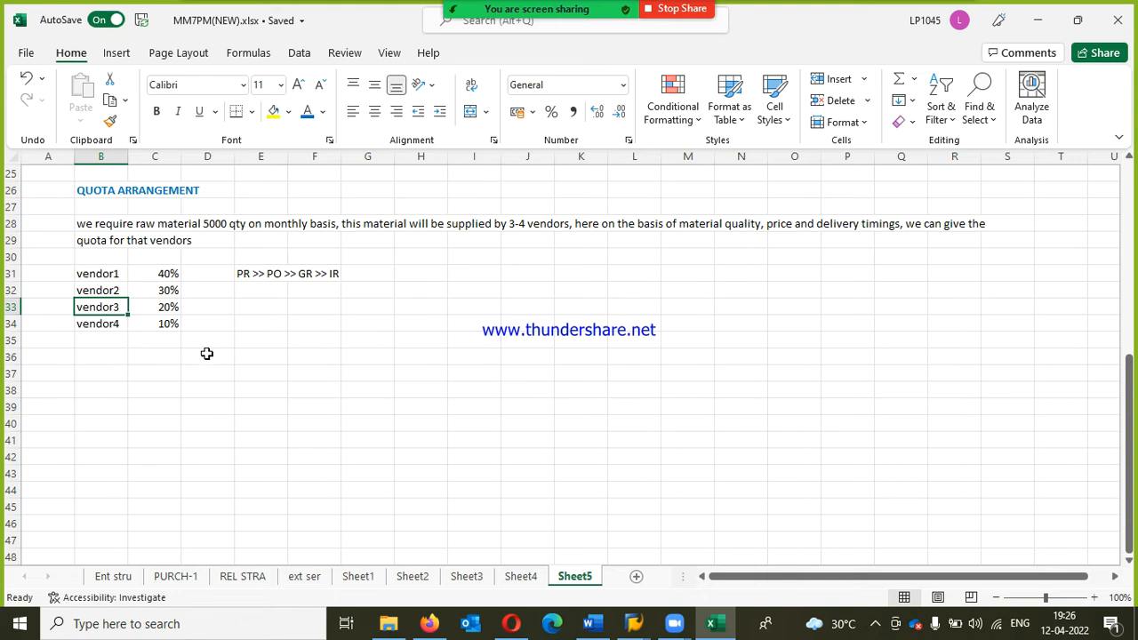
click(170, 270)
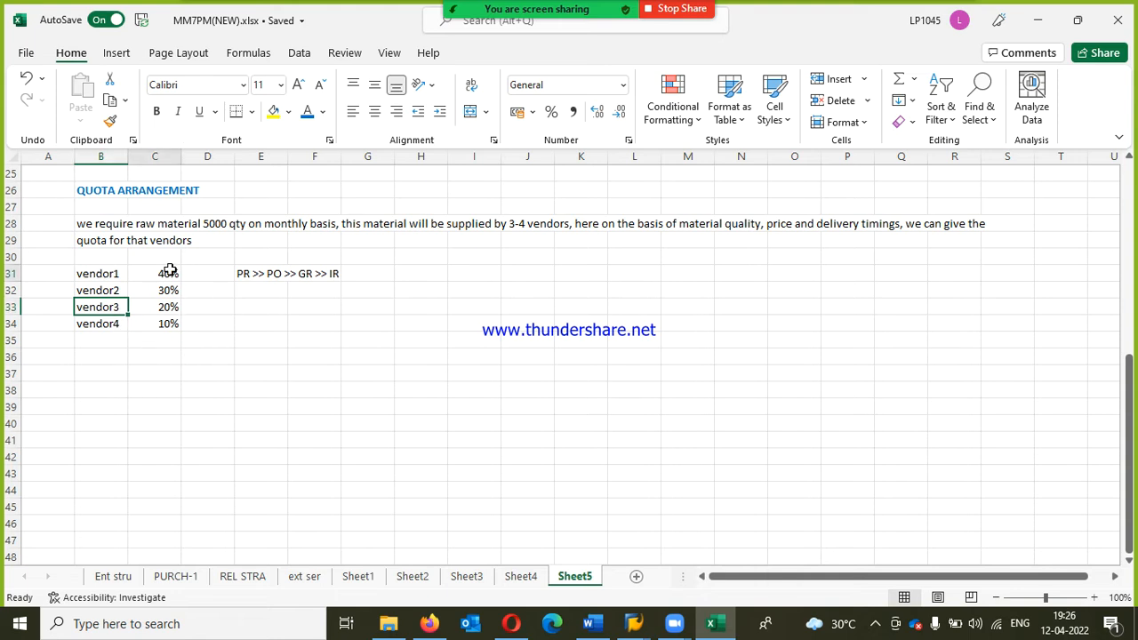
double_click(170, 270)
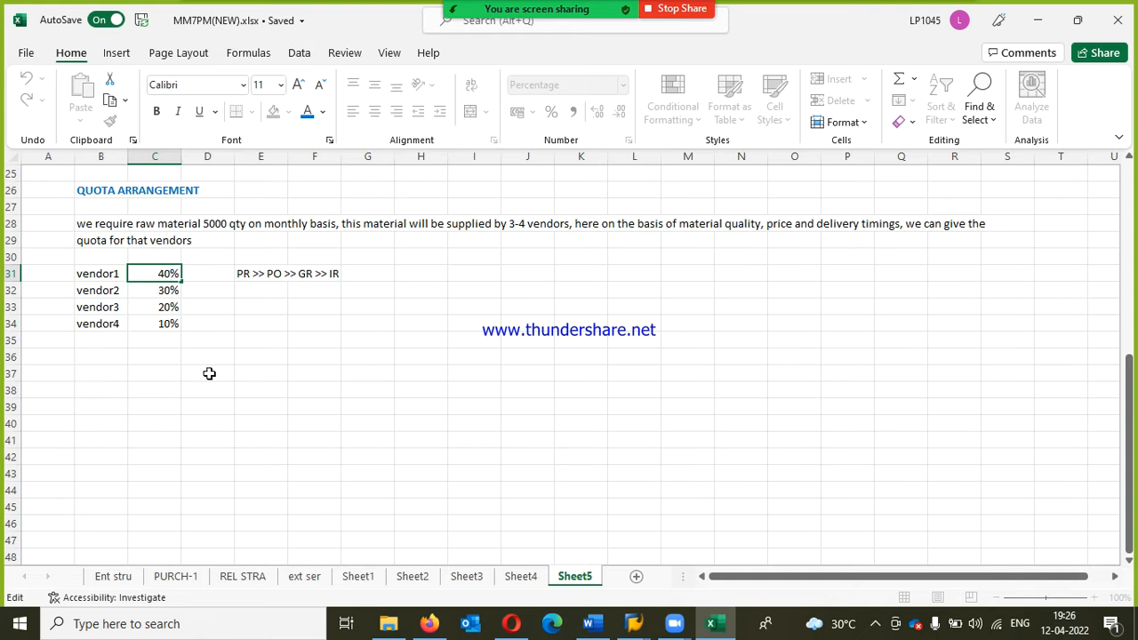
double_click(94, 271)
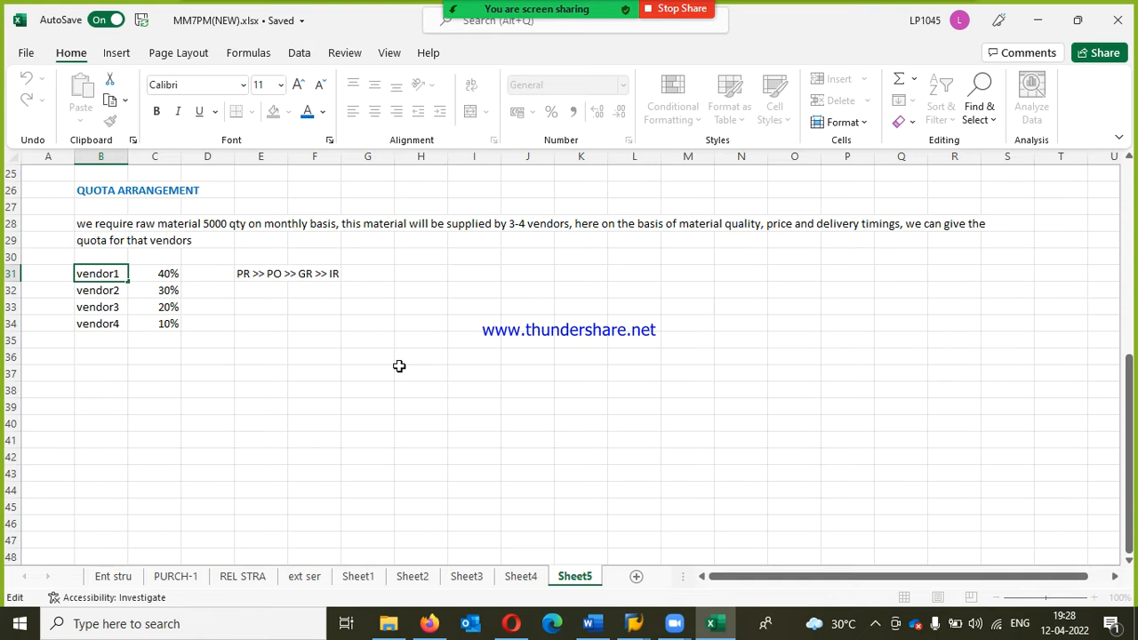
Step: Mute the unmuted attendee in the Zoom participants list, leaving the host unmuted, and close the list
mouse_move(503, 8)
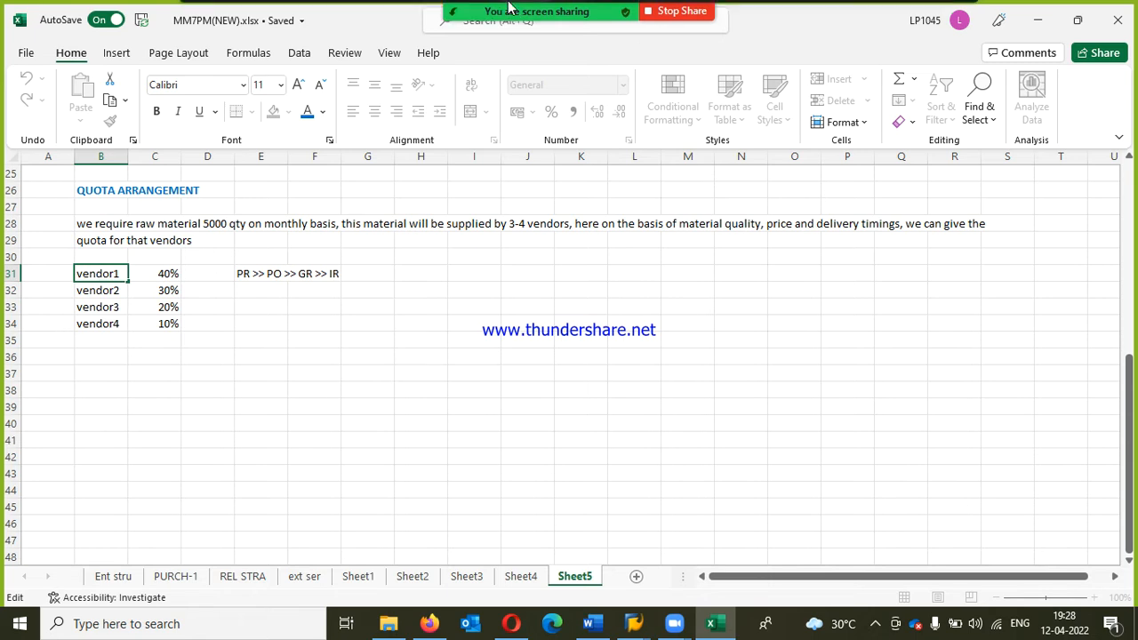
click(443, 27)
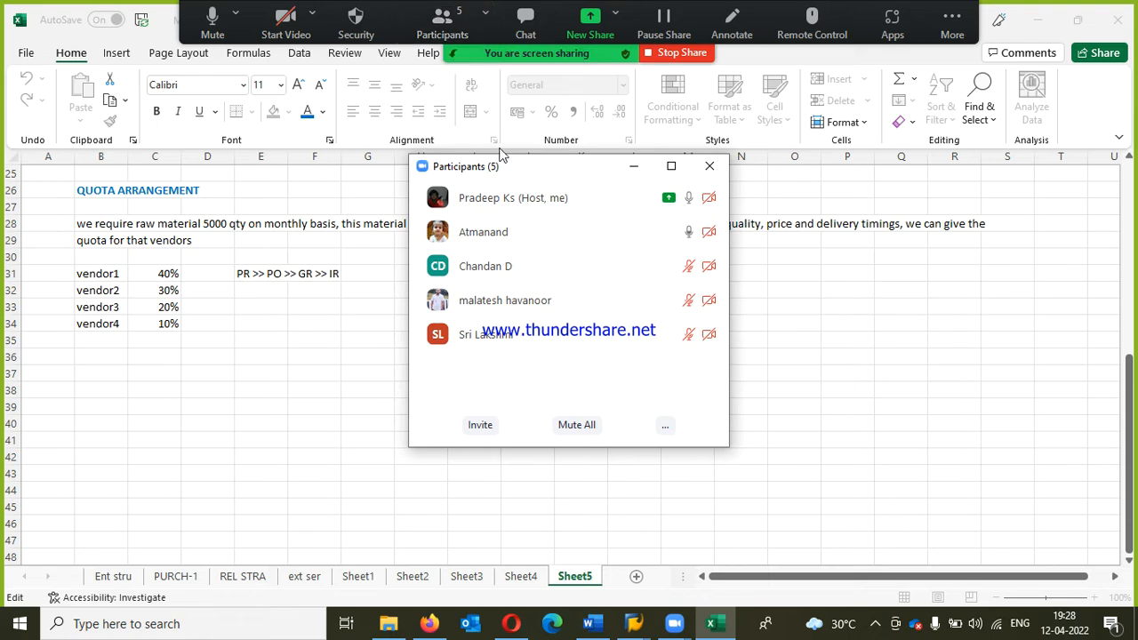
click(633, 232)
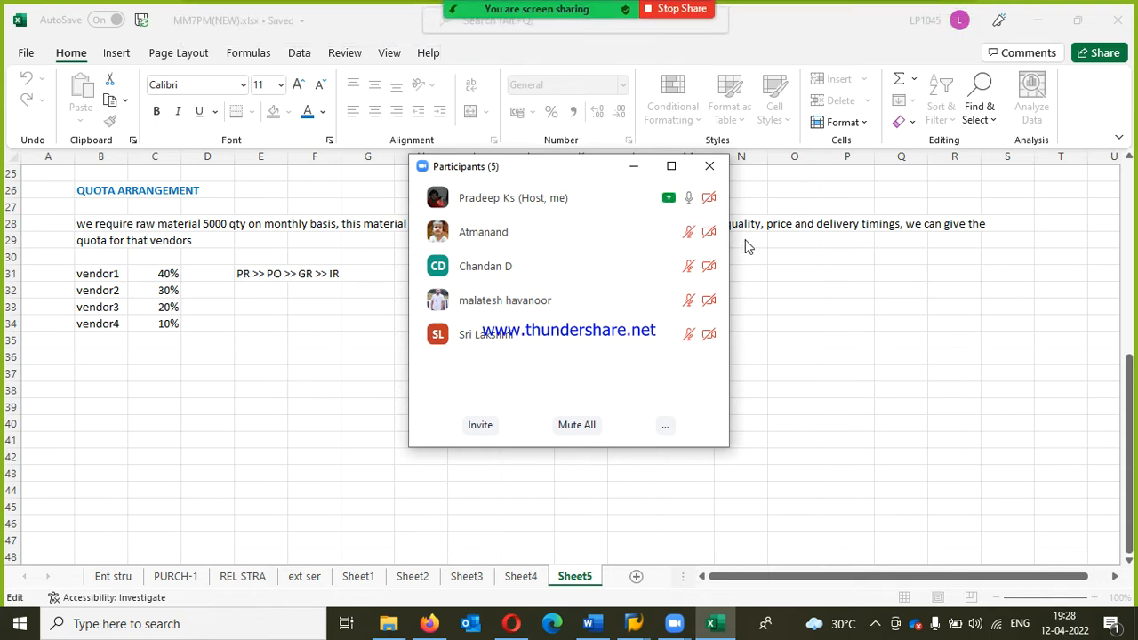
click(710, 166)
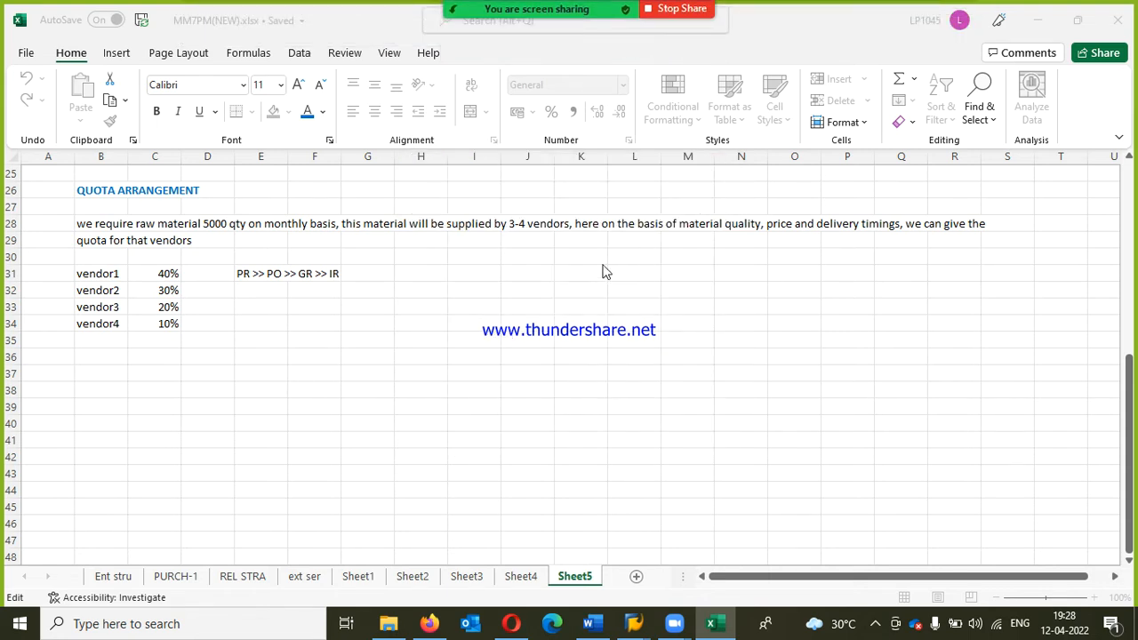
Step: Begin a note in B37, below the vendor quotas, with "USUALLY IN PR, WE ARE NOT GOING TO INPUT"
click(106, 370)
text(USAU)
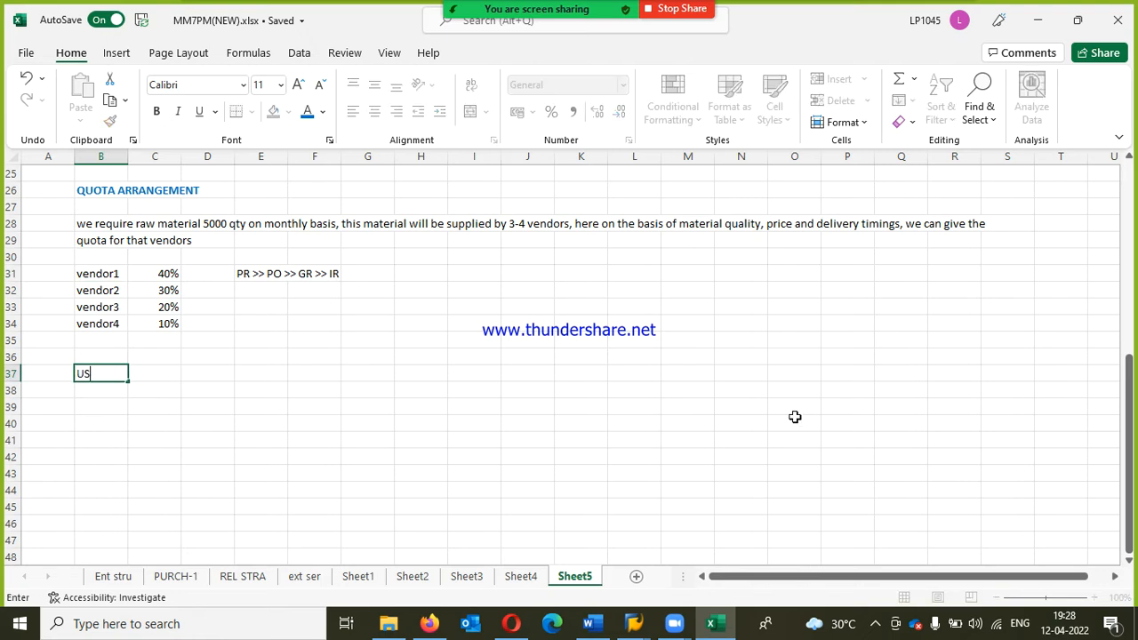
key(BackSpace)
key(BackSpace)
text(UALLY IN)
text( PR, WE)
text( NOT)
key(BackSpace)
key(BackSpace)
key(BackSpace)
text(ARE NOT A)
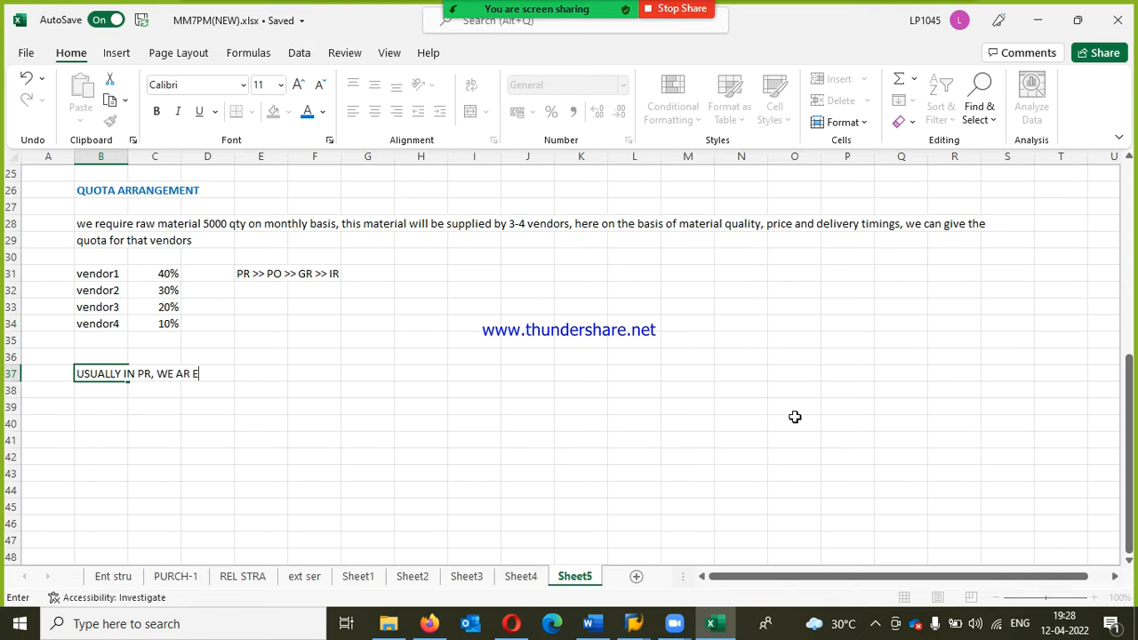
key(BackSpace)
text(GV)
key(BackSpace)
text(OING TO INPUT )
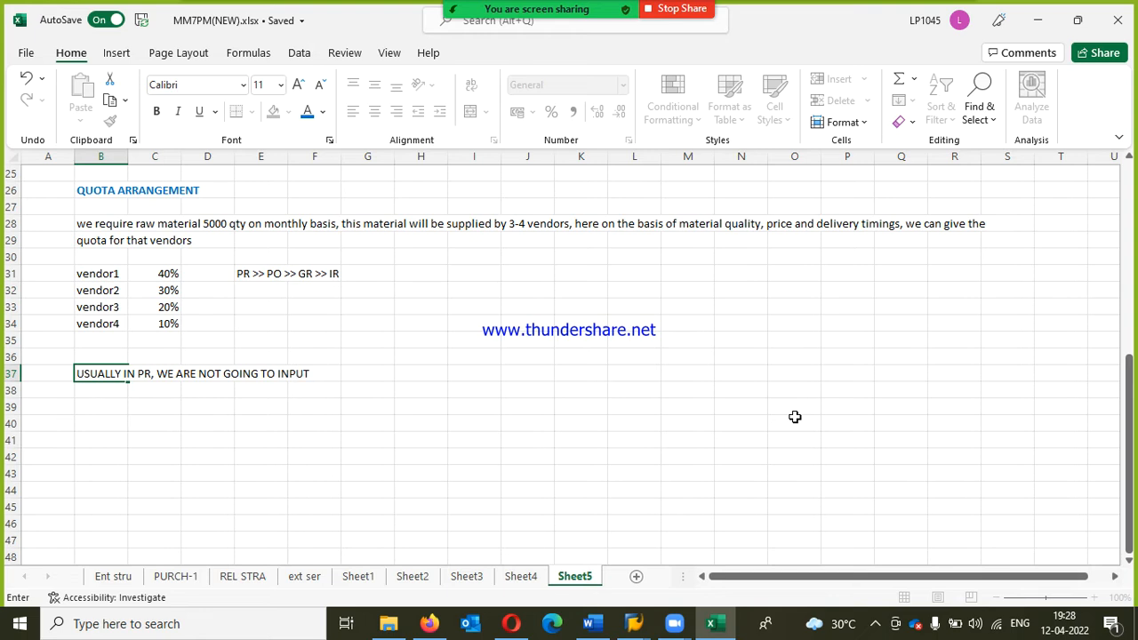
text(MATERIAL PRICE AND)
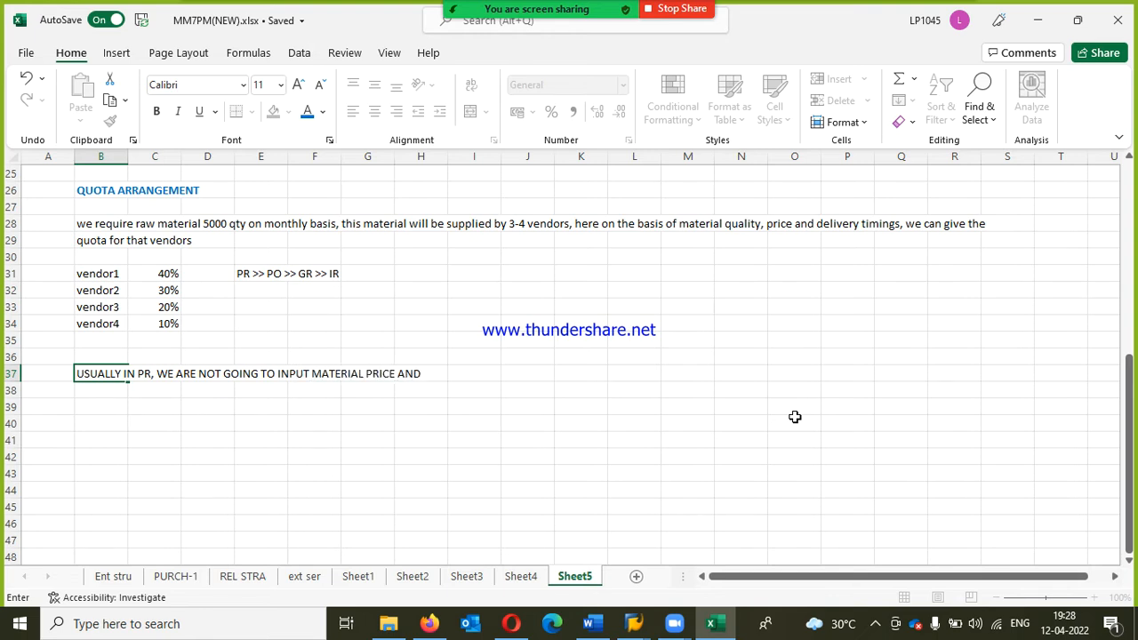
text( VENDOR, WITHOUT THIS)
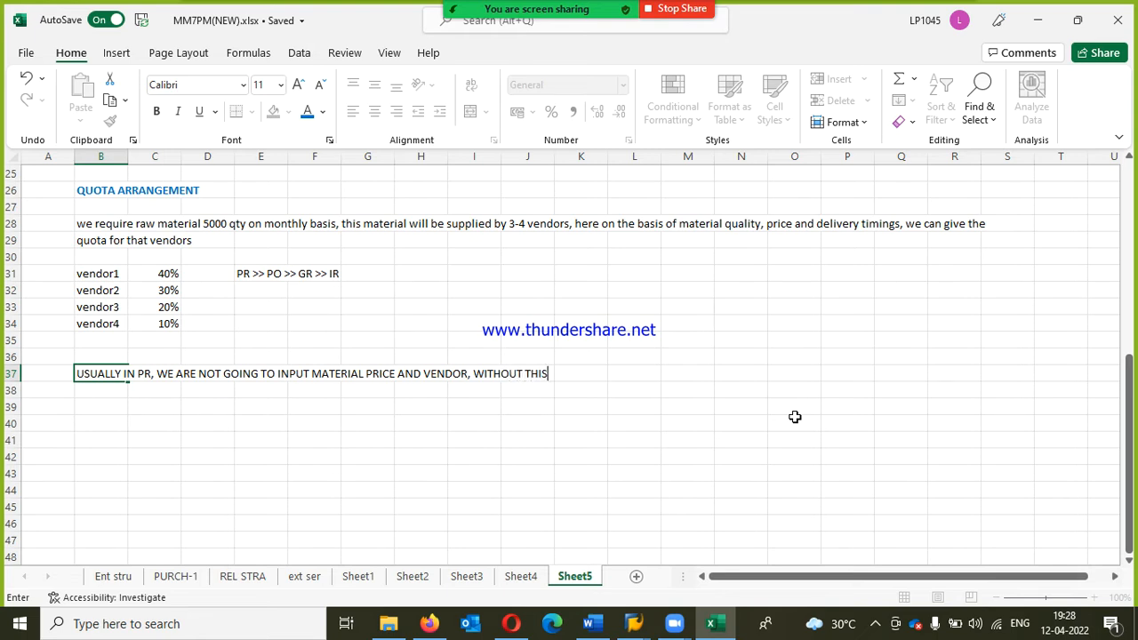
text( DETAILS, WE WILL POST T)
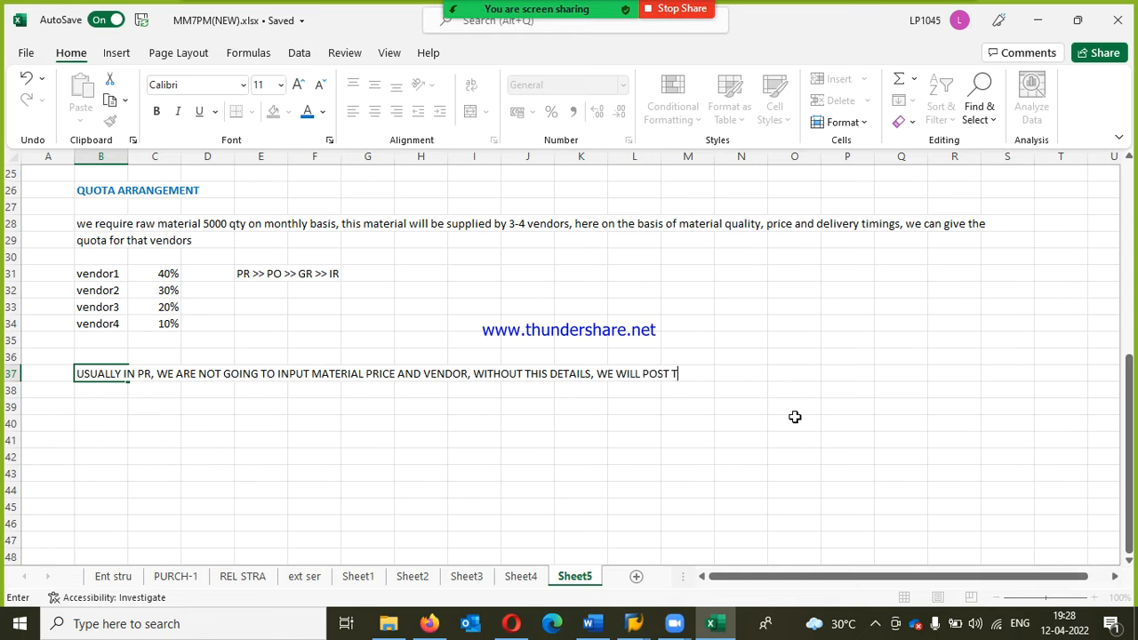
text(HE PR, IN QUOTA ARRANGEMENT)
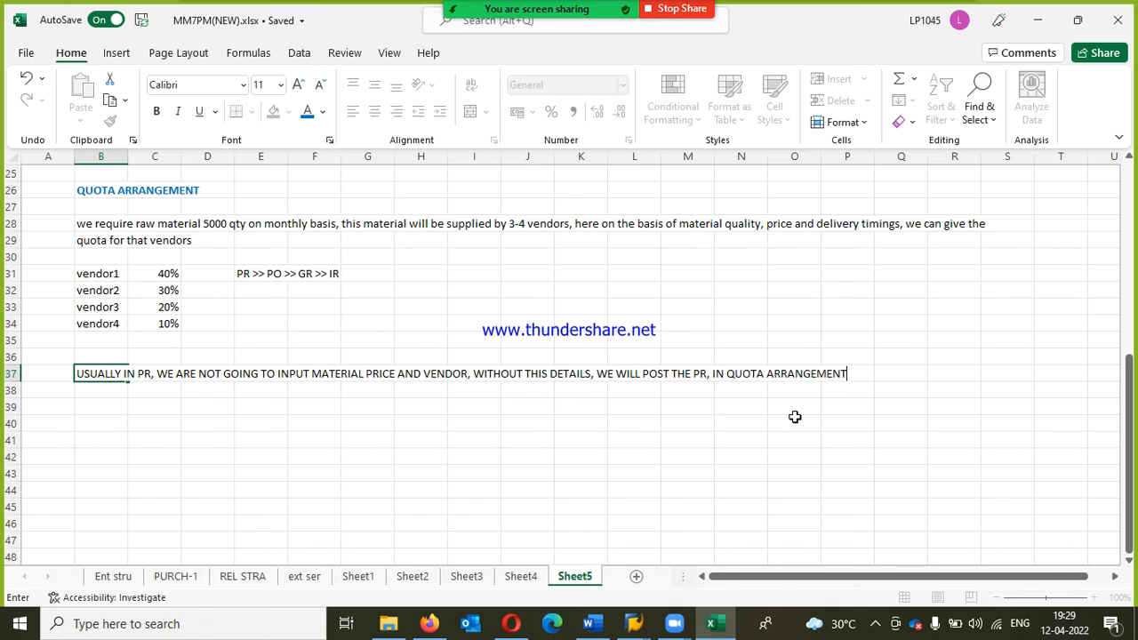
Step: Complete the B37 line with "IN QUOTA ARRANGEMENT, VENDOR AND PRICE WILL BE"
text(, VENDOR AND PRICE WILL BE)
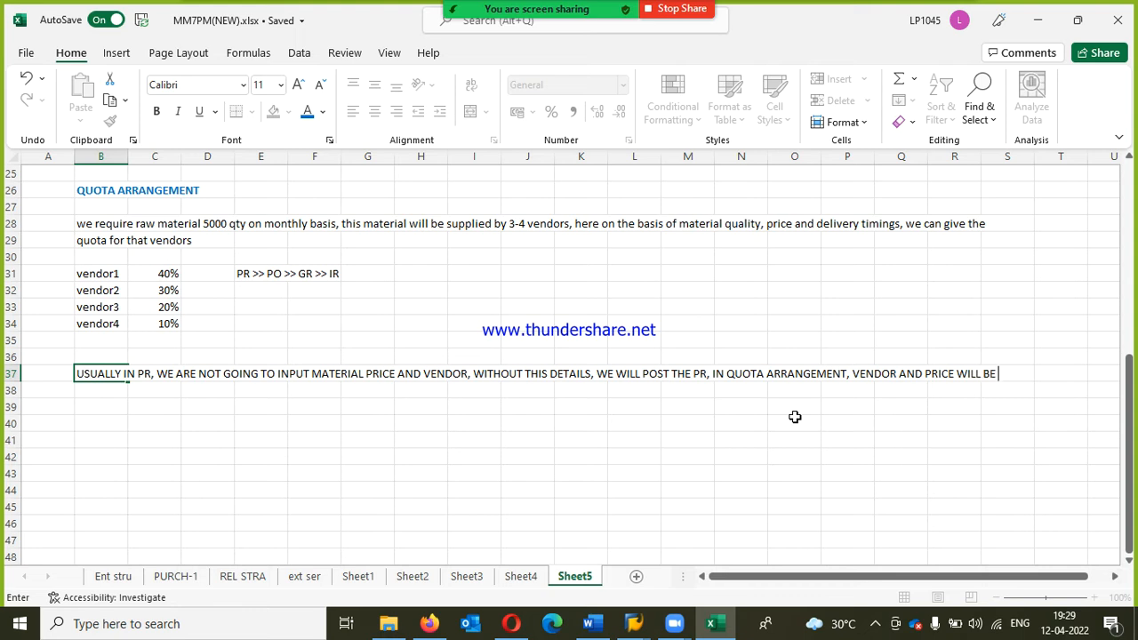
key(Return)
Step: Enter "PICKED UP IN PR" in B38 as the continuation of the note above
text(PICKED UP)
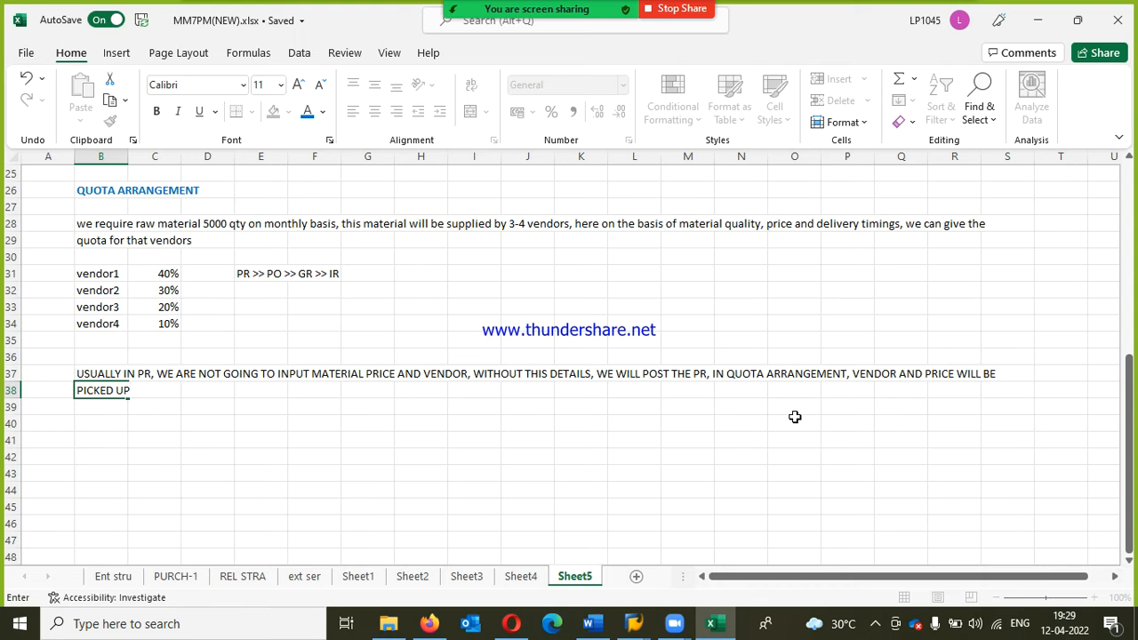
text( IN PR)
key(Return)
key(Return)
key(Return)
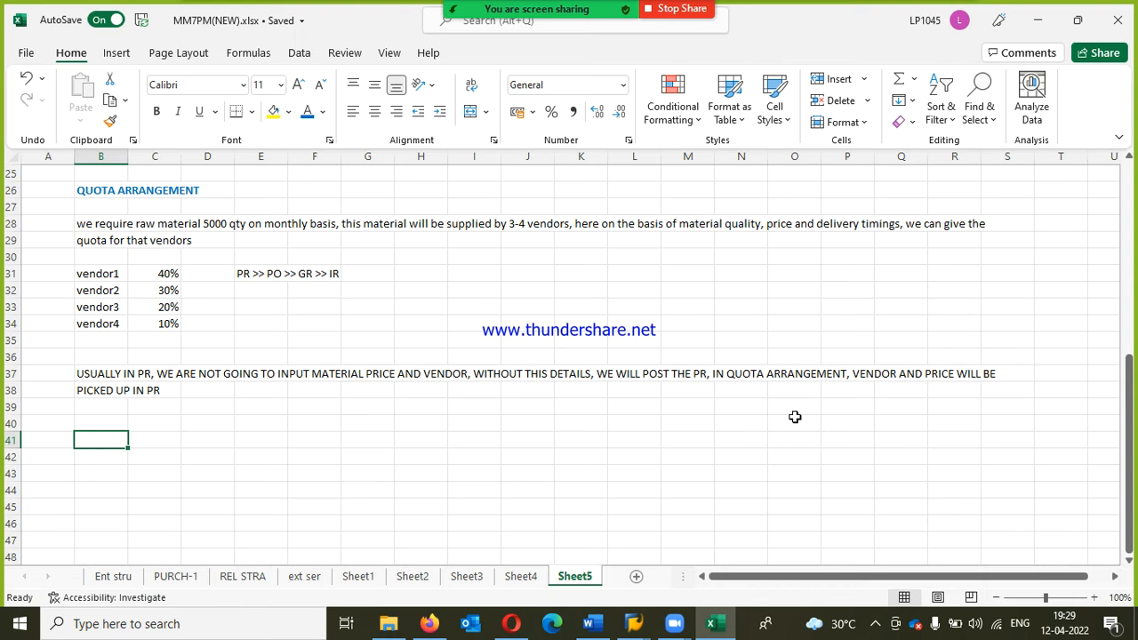
Step: Add a bold CONFIGS heading in A42, below the purchase requisition note
key(Return)
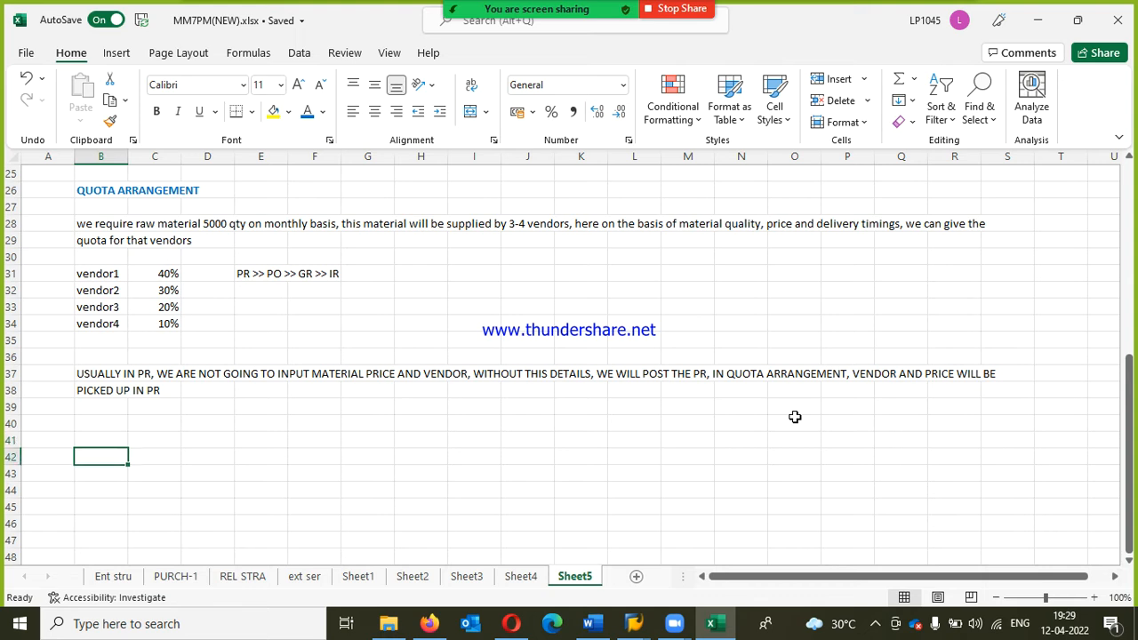
key(Left)
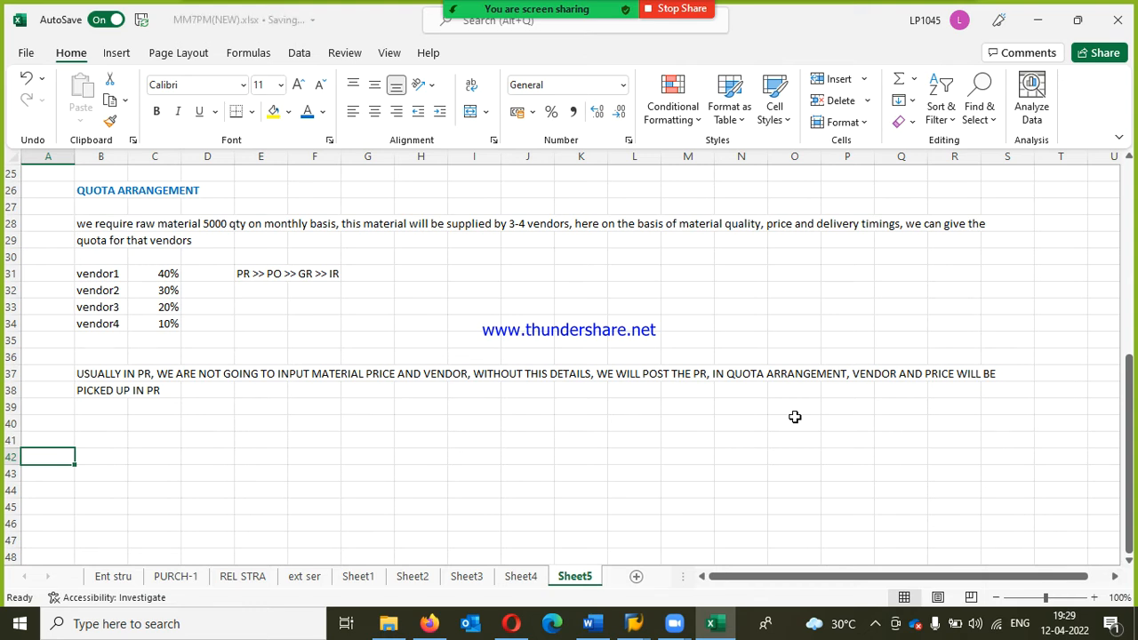
text(CONFIGS)
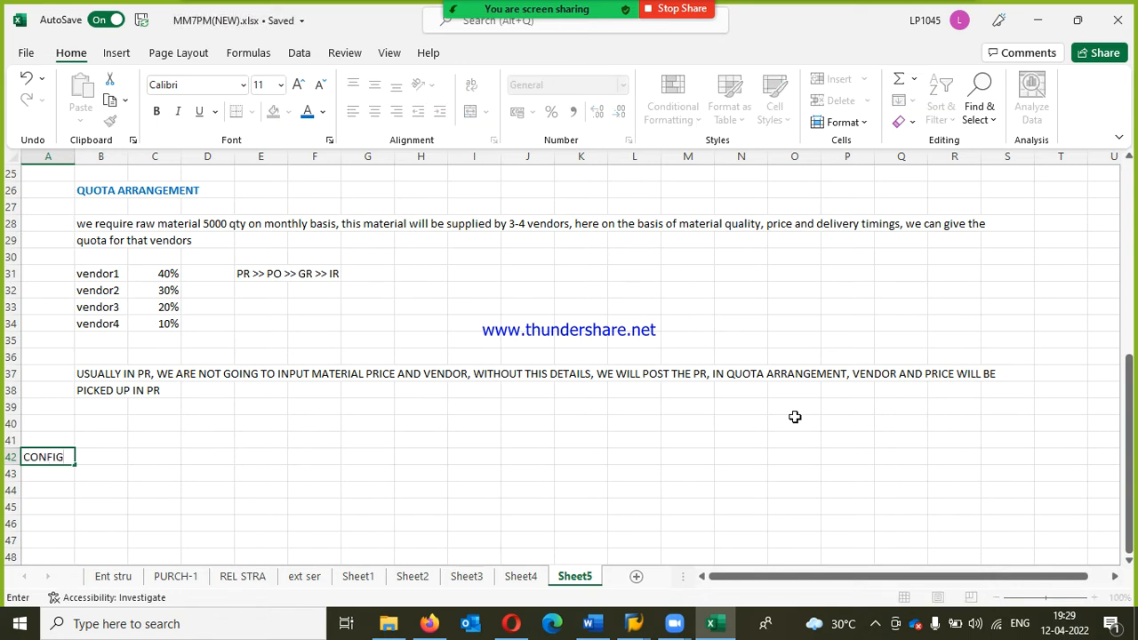
key(Return)
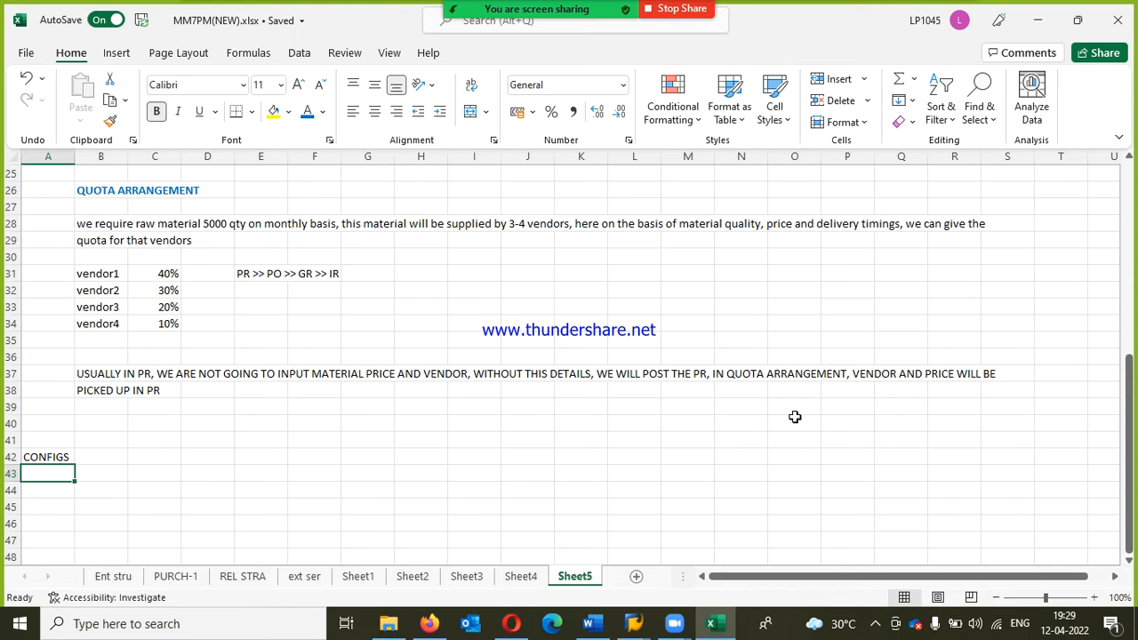
key(Up)
key(ctrl+b)
Step: Enter "1. DEFINE QUOTA ARRANGEMENT USAGE" in A44 under the CONFIGS heading
key(Down)
key(Down)
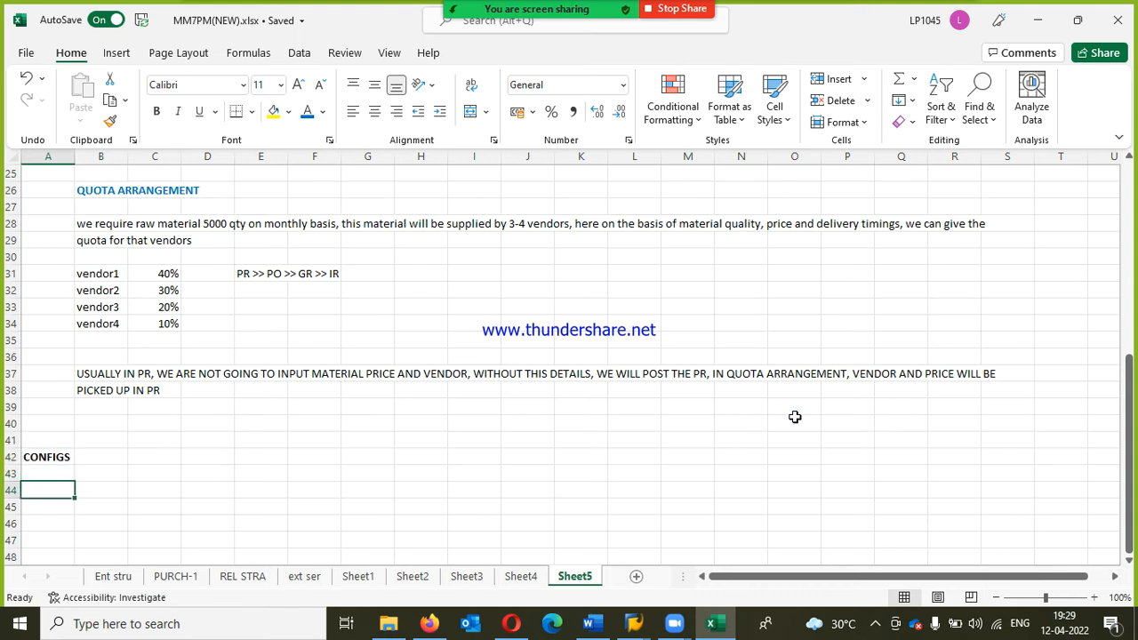
text(1.)
text( DEFINE QU)
text(OTA ARRA)
text(NGE EME)
key(BackSpace)
key(BackSpace)
key(BackSpace)
key(BackSpace)
text(MENT USAGE)
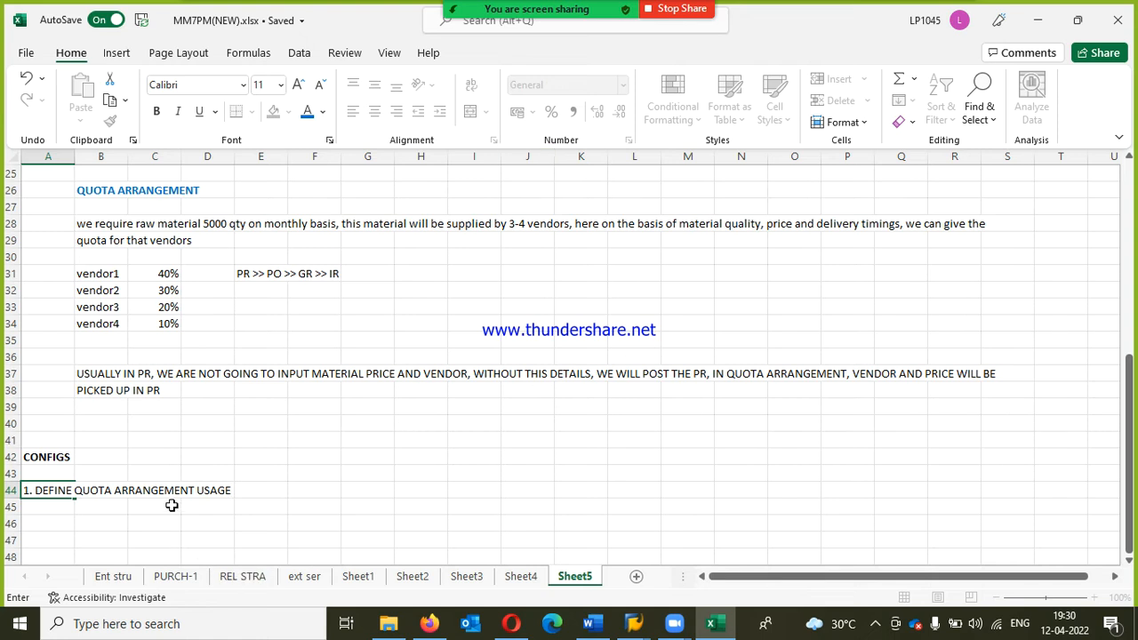
click(105, 325)
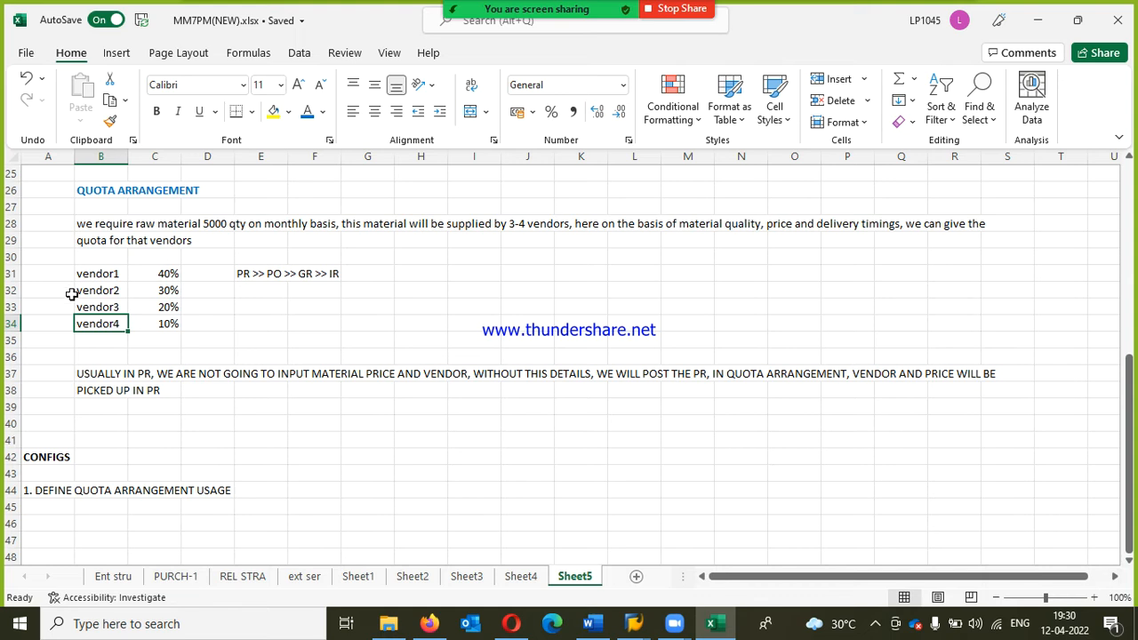
Step: Add a bold END USERS heading in A47, below the configuration item
scroll(209, 467, down, 2)
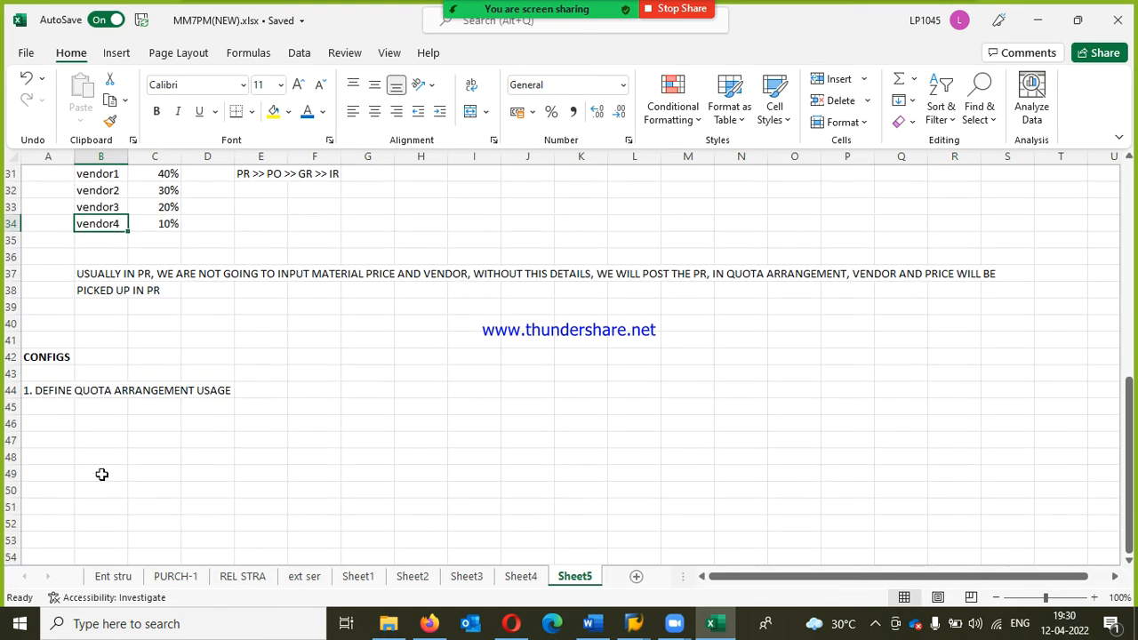
click(53, 436)
text(END USERS)
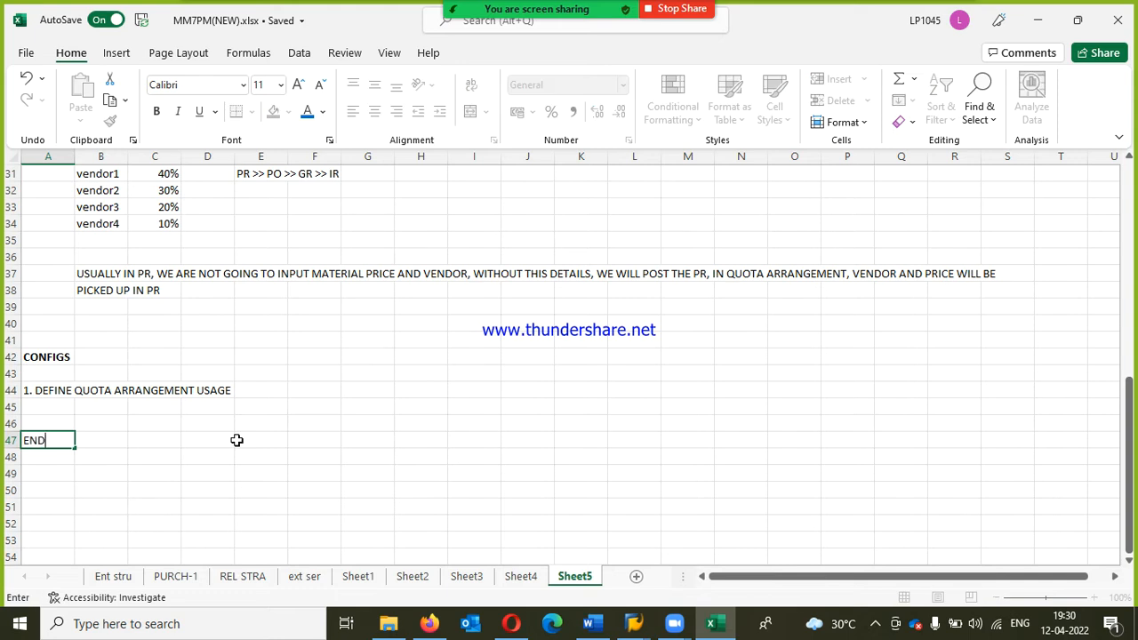
key(Return)
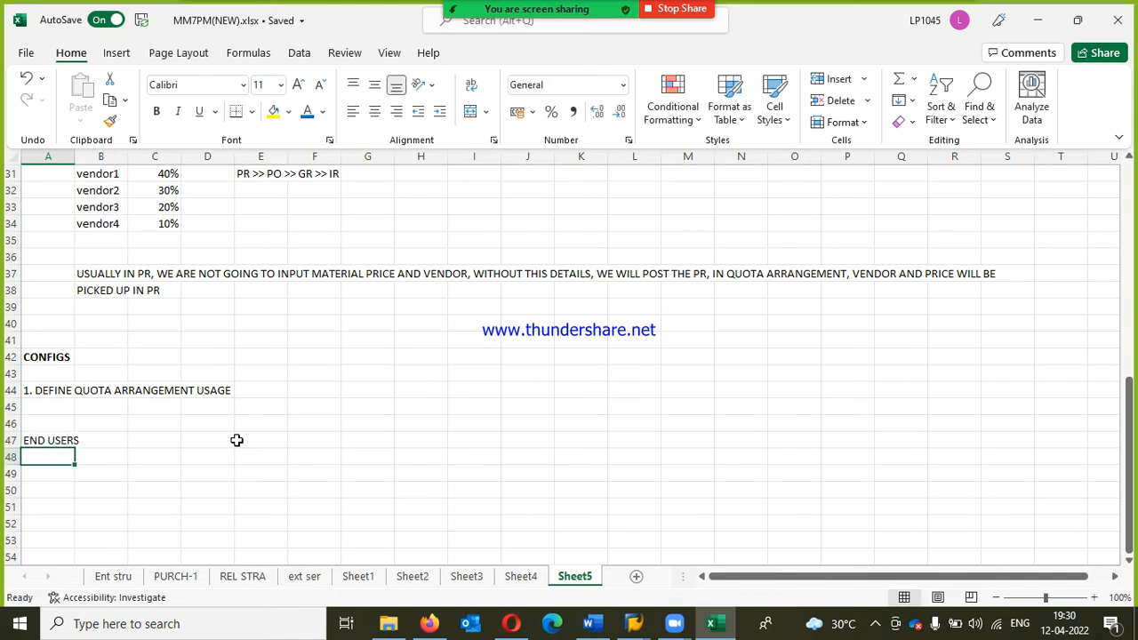
key(Up)
key(ctrl+b)
Step: Enter "1. CREATE VENDOR MASTERS" in A48 under the END USERS heading
key(Down)
text(1. DEFINE)
key(BackSpace)
key(BackSpace)
text(CREATE VE)
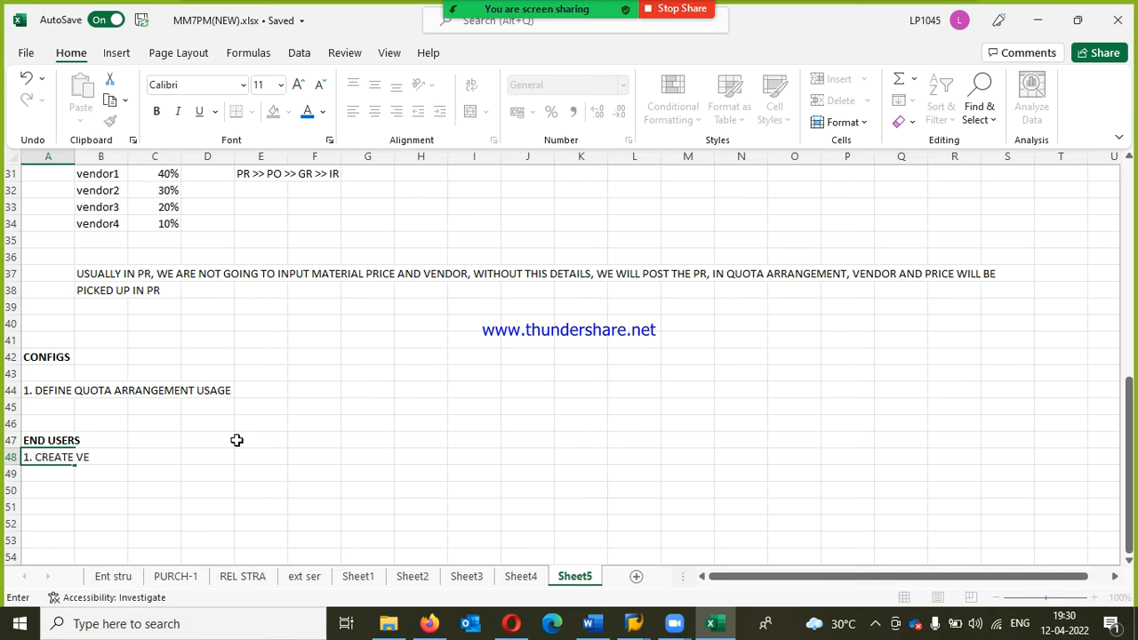
text(NDOR MASTERS)
key(Return)
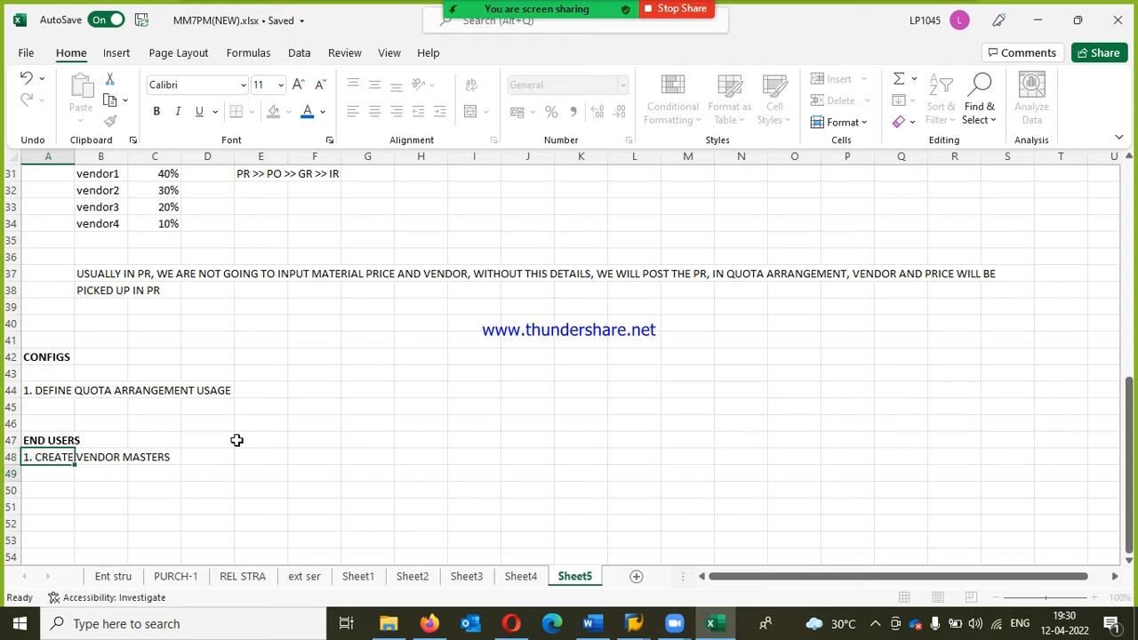
Step: Enter "2. CREATE INFO RECORDS" in A49 as the second end-user task
text(2. C)
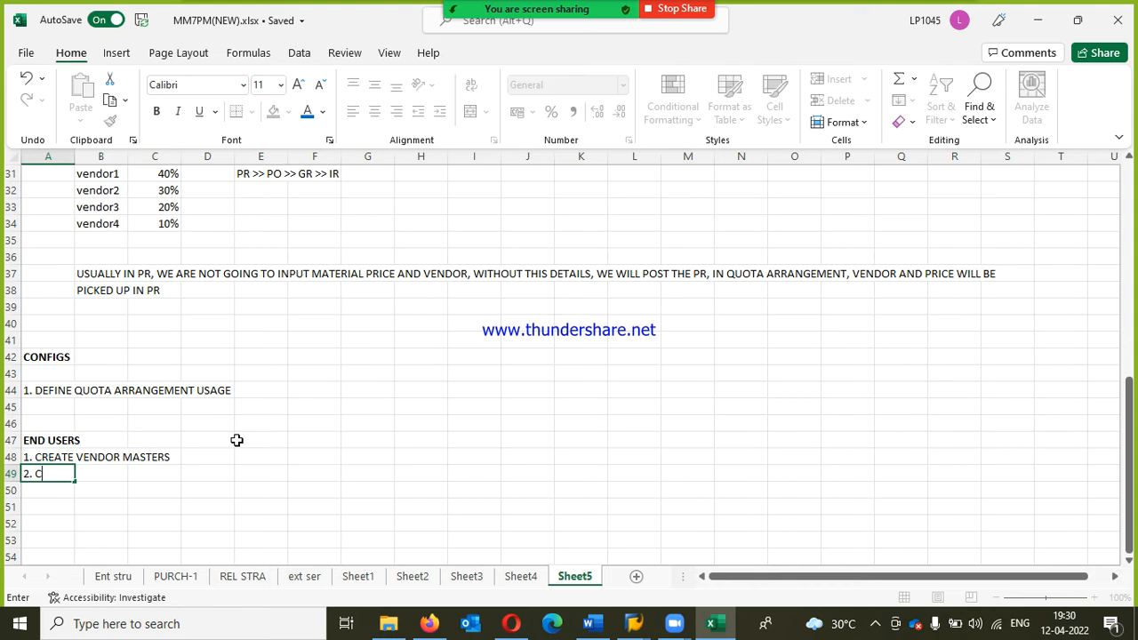
text(REATE)
key(BackSpace)
text(E)
text( NF)
key(BackSpace)
key(BackSpace)
key(BackSpace)
text(INFO RECORDS)
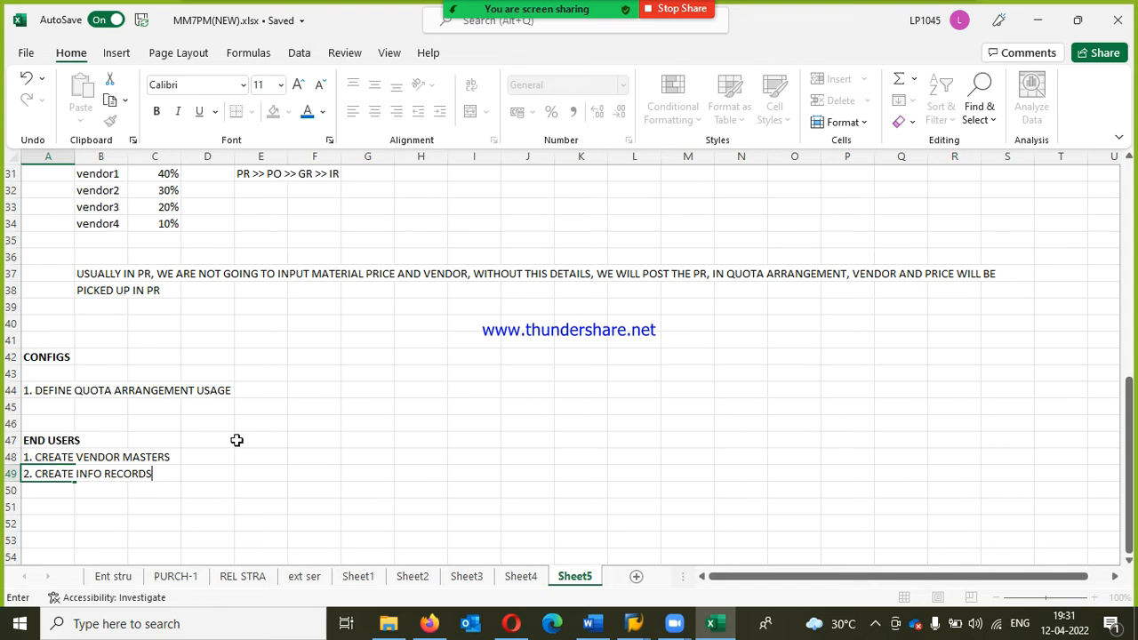
key(Return)
Step: Enter "3. SOURCE LIST" in A50 and start item "4." in A51
text(3.)
text( SOIRC)
key(BackSpace)
key(BackSpace)
key(BackSpace)
text(UCE)
key(BackSpace)
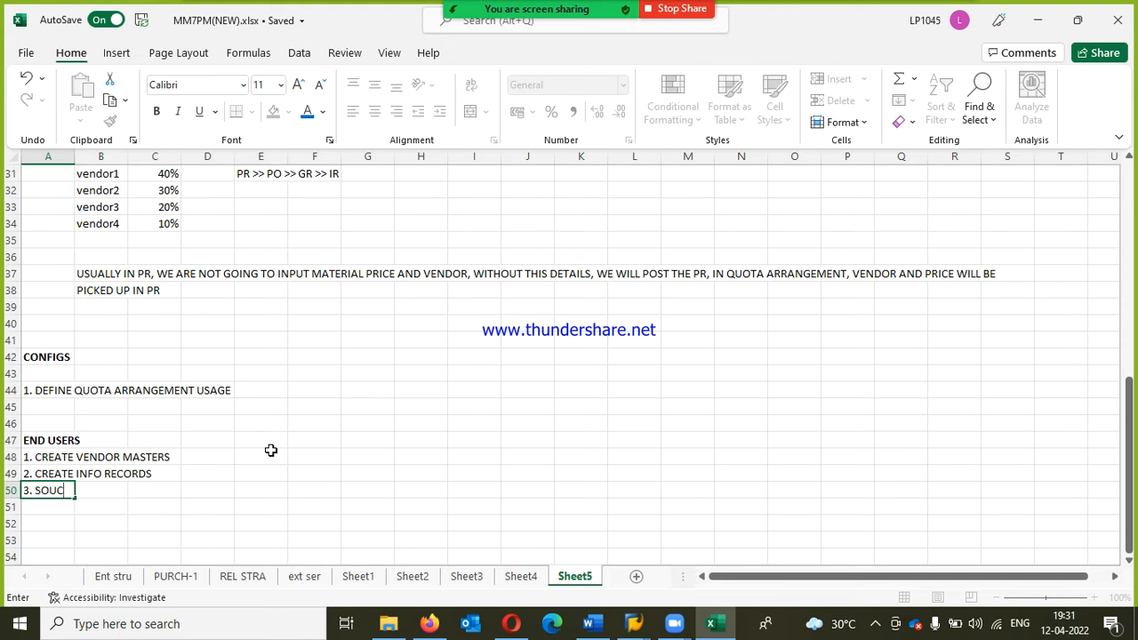
text(RE)
key(BackSpace)
text(CE LIST)
key(Return)
text(4. )
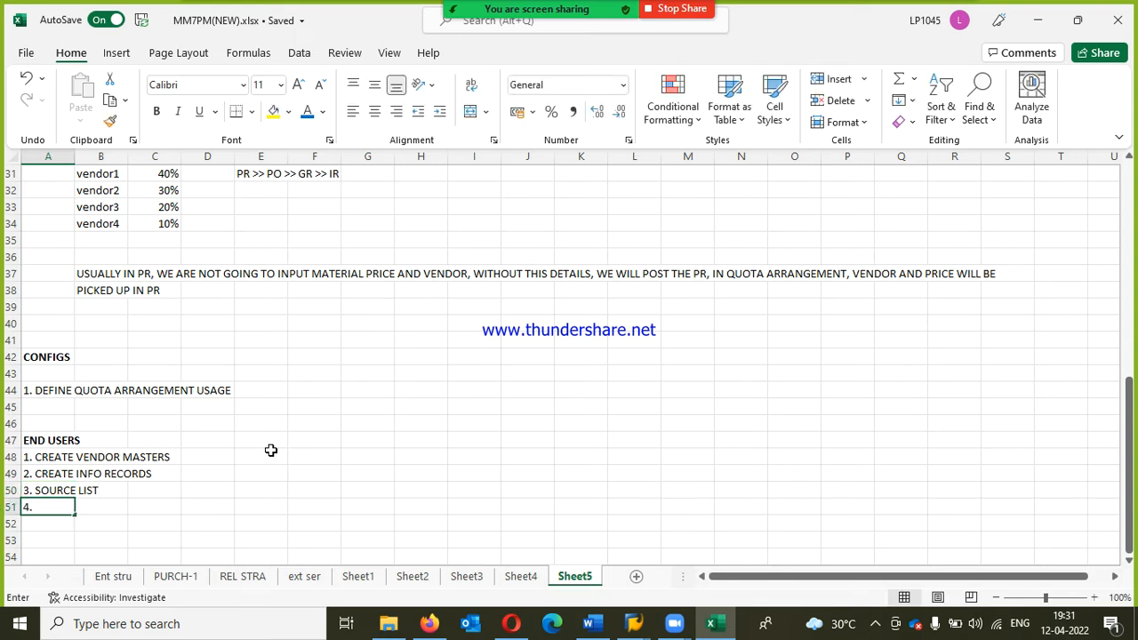
text(CREATE QUT)
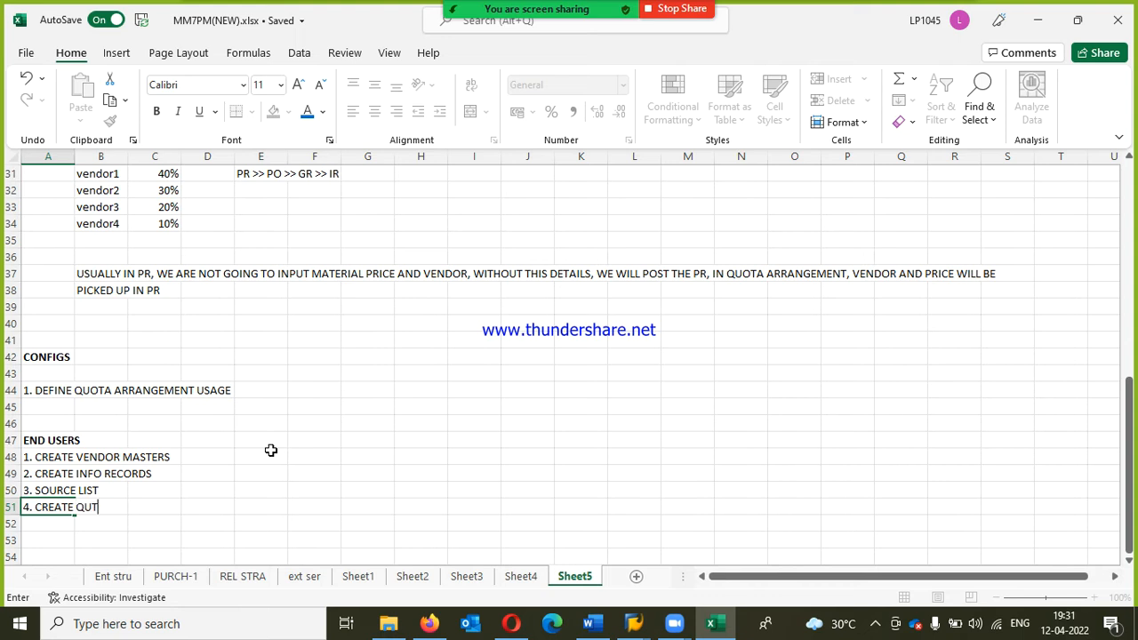
key(BackSpace)
text(OTA ARA)
key(BackSpace)
text(RANGEME)
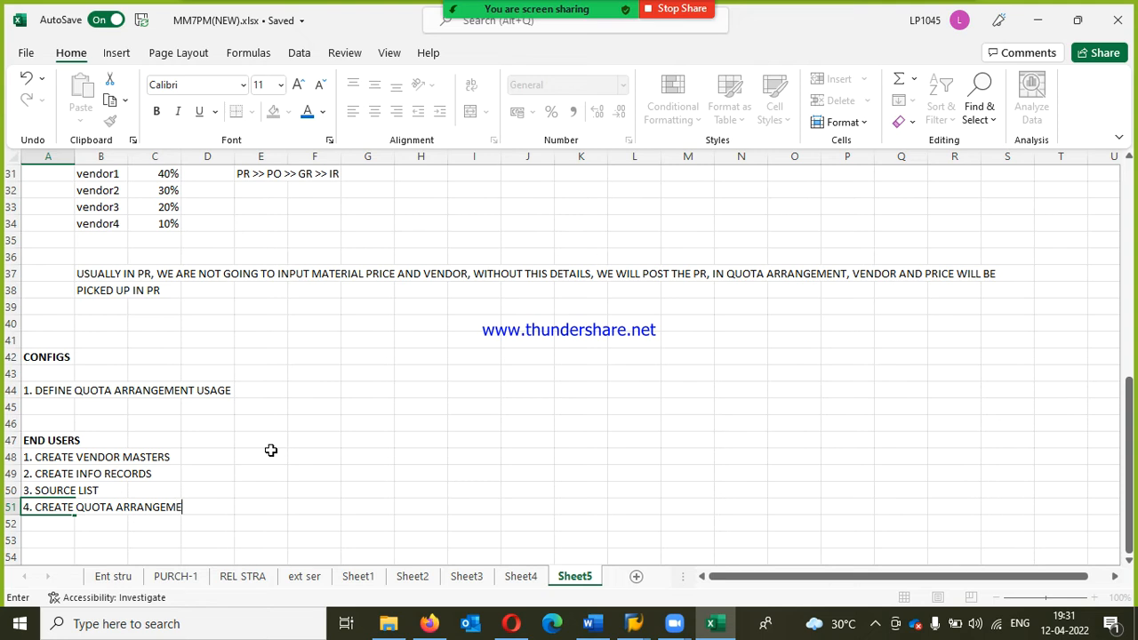
key(BackSpace)
key(BackSpace)
key(BackSpace)
key(BackSpace)
key(BackSpace)
key(BackSpace)
key(BackSpace)
key(BackSpace)
key(BackSpace)
key(BackSpace)
key(BackSpace)
key(BackSpace)
key(BackSpace)
key(BackSpace)
key(BackSpace)
key(BackSpace)
key(BackSpace)
key(BackSpace)
key(BackSpace)
key(BackSpace)
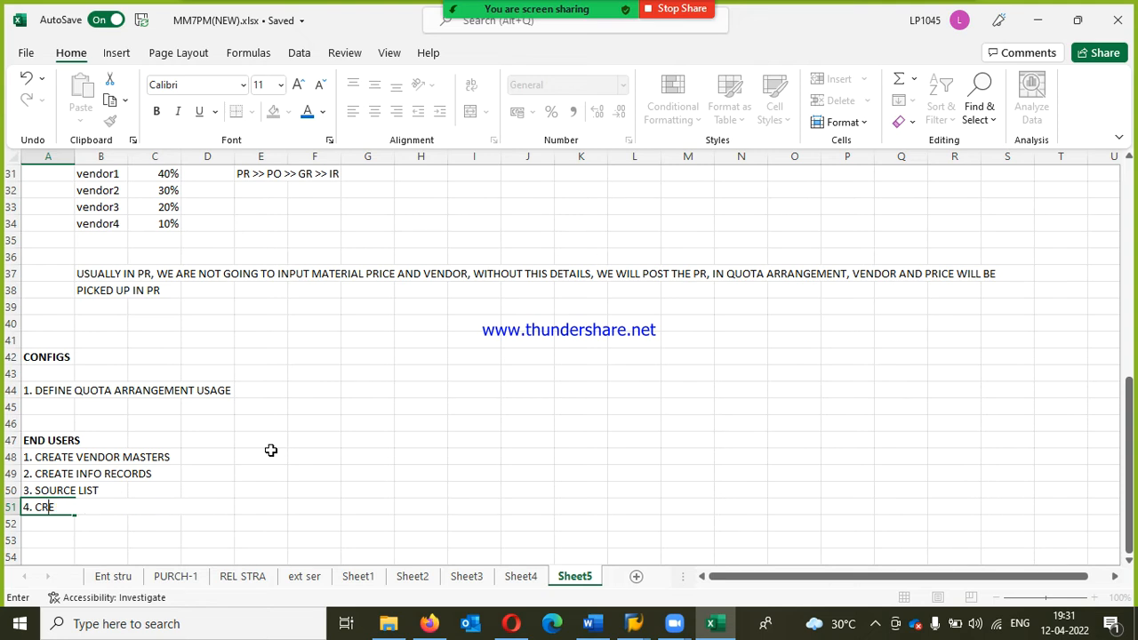
Step: Complete item 4 in A51 as "4. ENABLE QUOTA ARRANGEMENT IN MATERIAL MASTERES"
text(ENABMLE QUOTA ARRANGEMENT I)
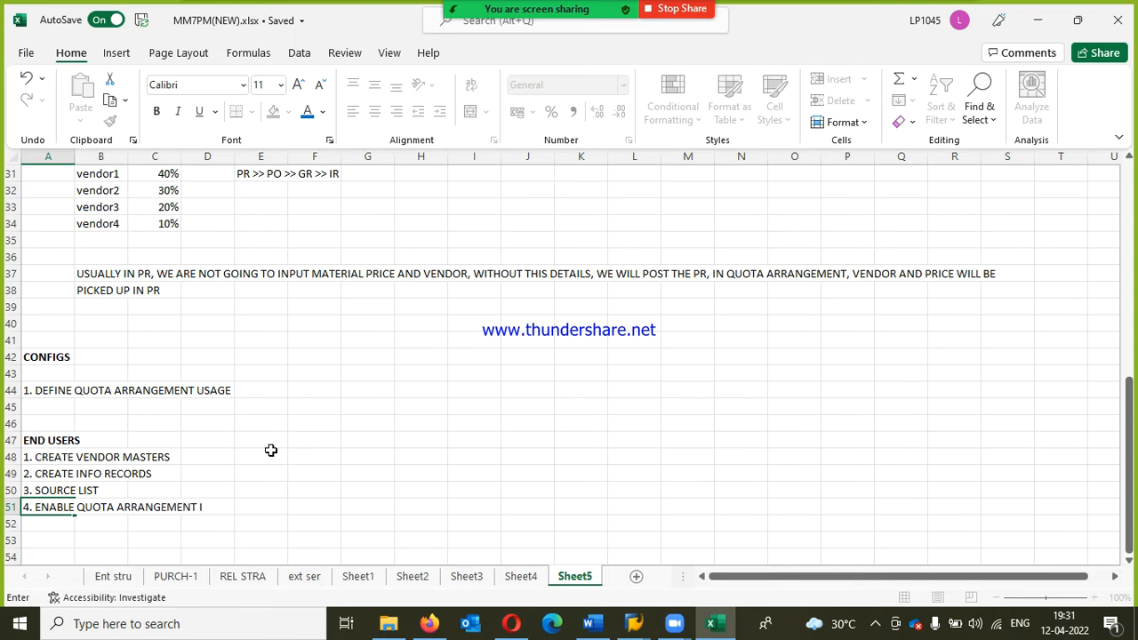
text(N MATERIAL MASTERES)
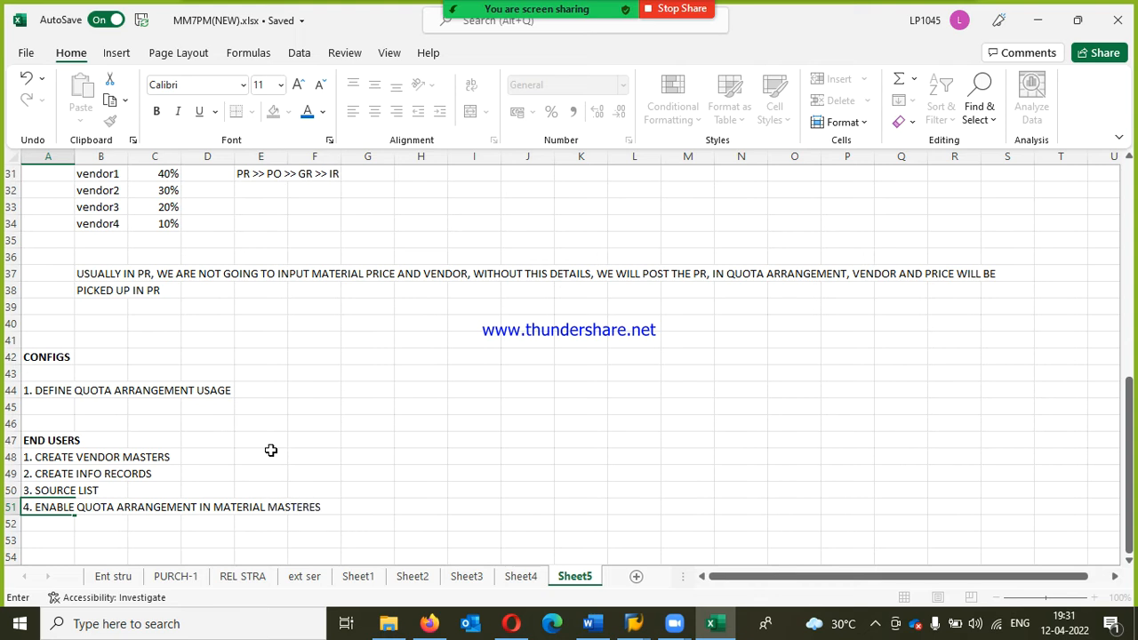
key(Return)
Step: Enter "5. CREATE QUOTA ARRANGEMENT" in A52 as the fifth end-user task
text(5)
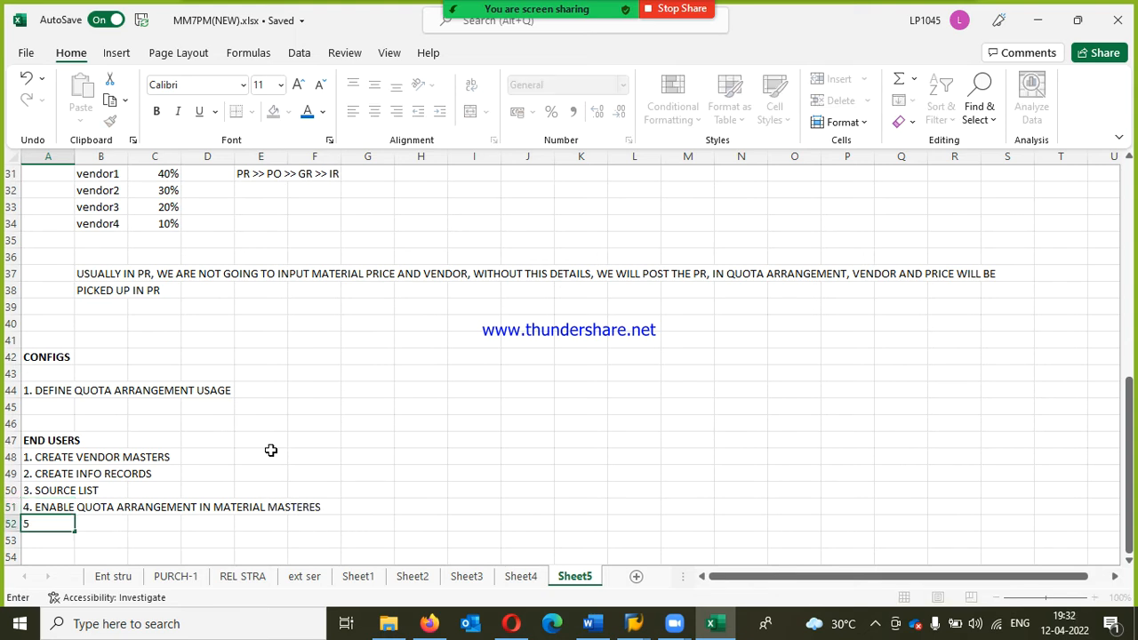
text(. QUOTA)
key(BackSpace)
key(BackSpace)
key(BackSpace)
text(CREATE QUOTA ARR)
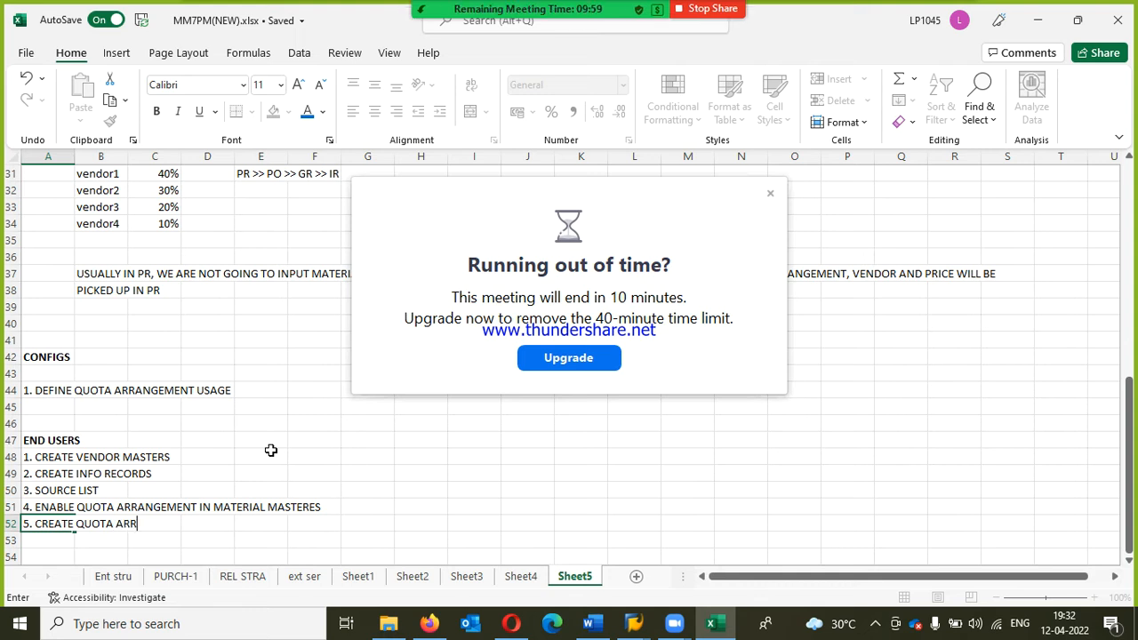
text(ANGEMENT)
Step: Dismiss the meeting time-limit notice and select the quota arrangement usage item in A44
click(771, 194)
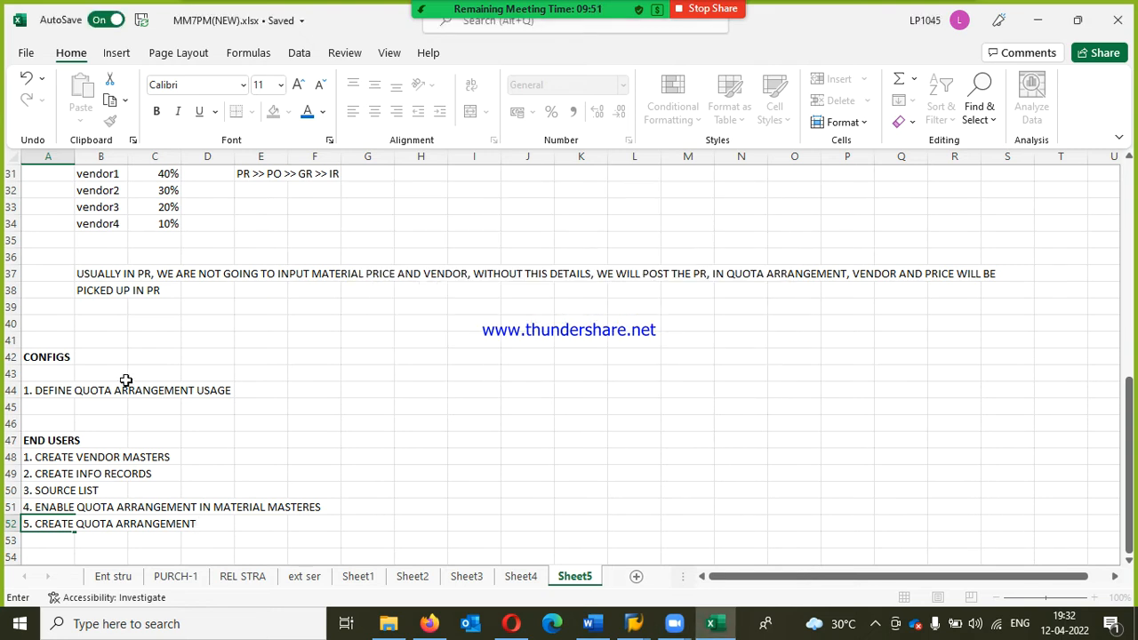
click(87, 391)
click(42, 388)
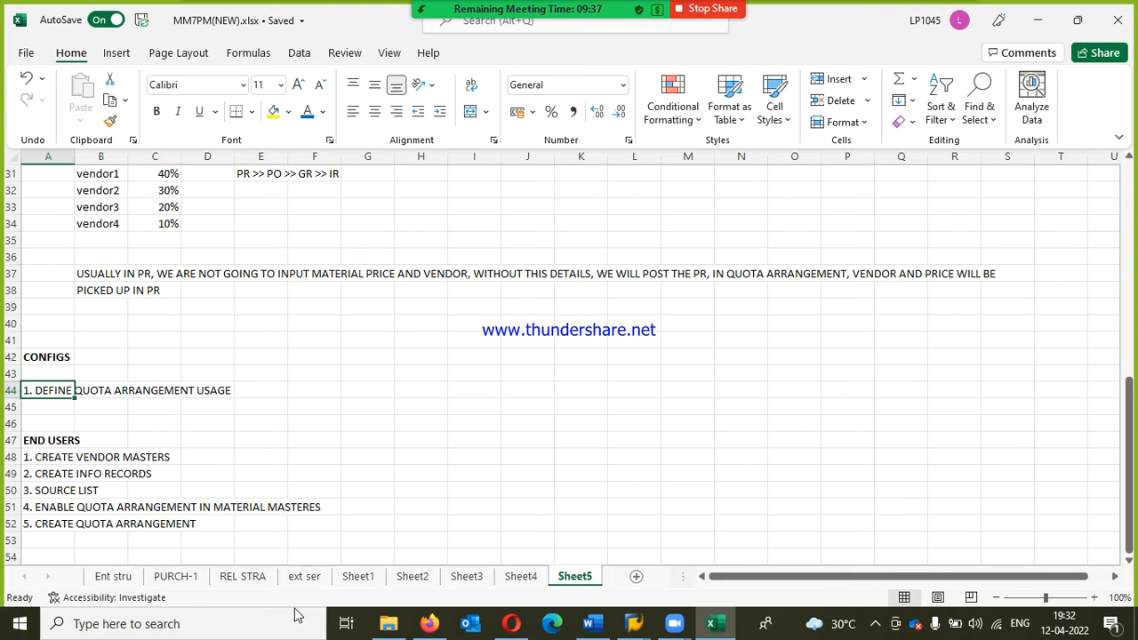
Step: Switch to the SAP Display IMG session and expand Quota Arrangement under Materials Management, Purchasing
mouse_move(631, 623)
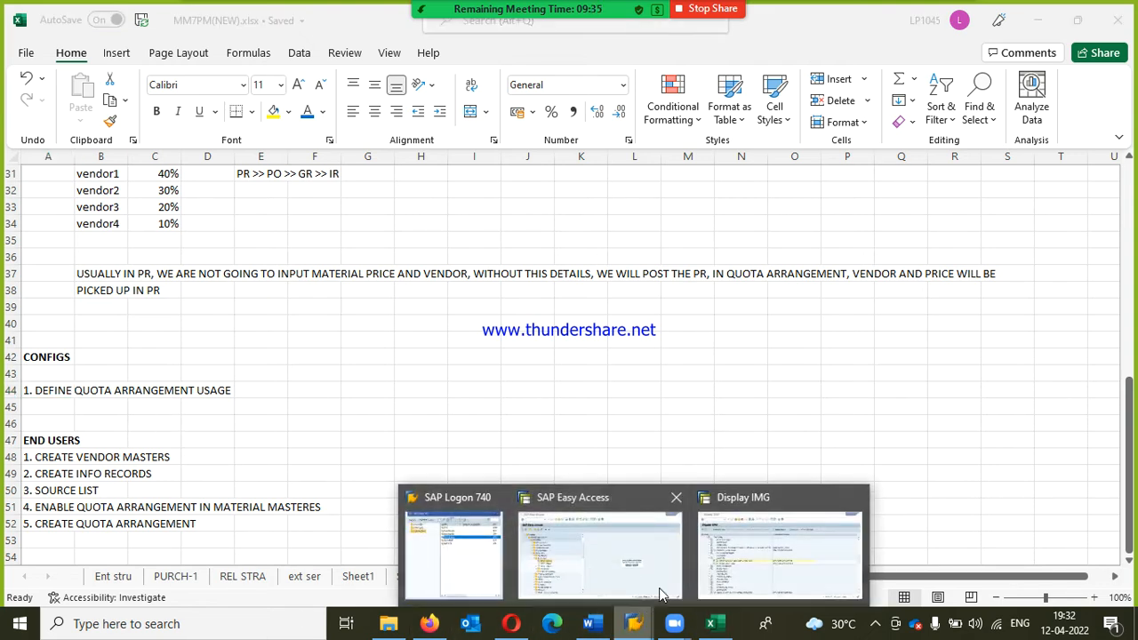
click(746, 561)
click(75, 322)
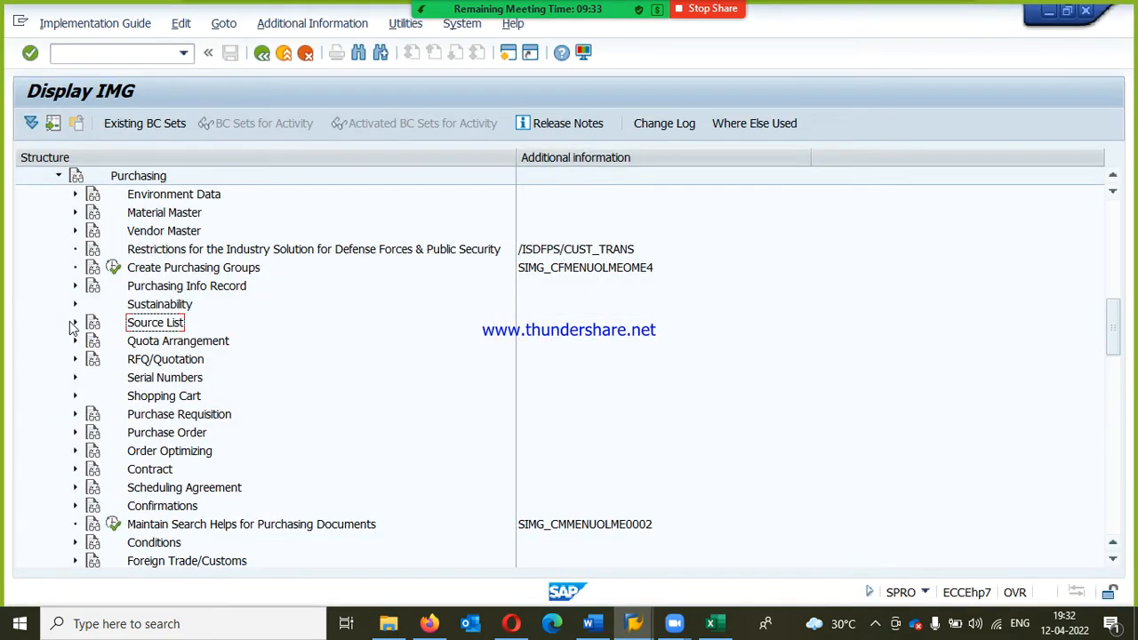
scroll(146, 214, up, 2)
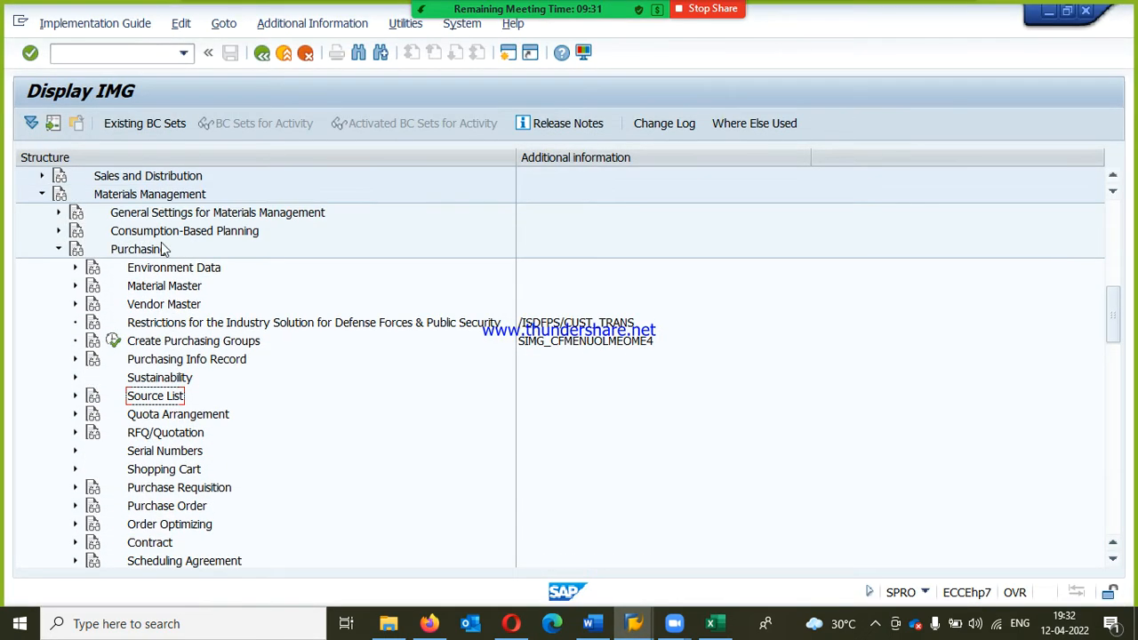
click(151, 197)
click(148, 252)
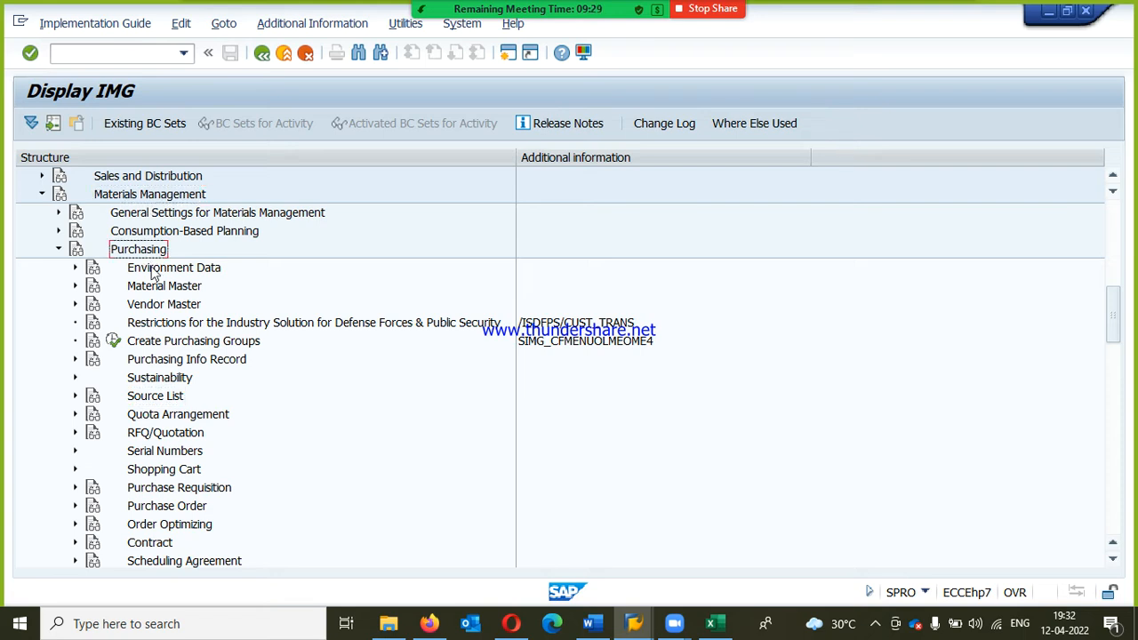
click(181, 416)
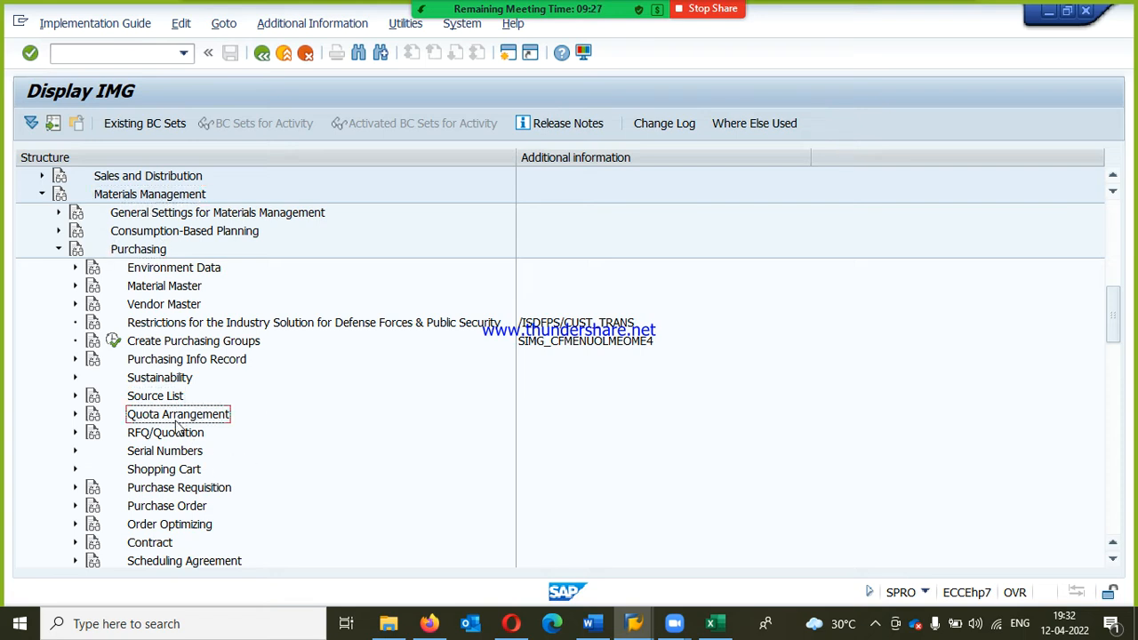
click(154, 398)
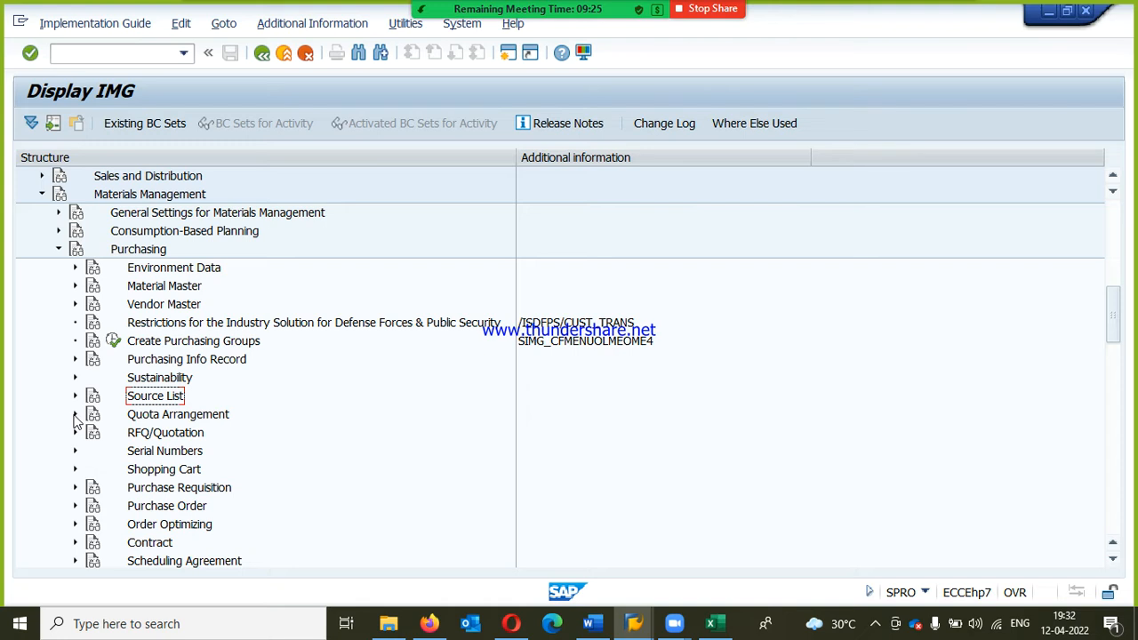
click(75, 415)
Step: Open the Define Quota Arrangement Usage activity in the Quota Arrangement node
click(153, 434)
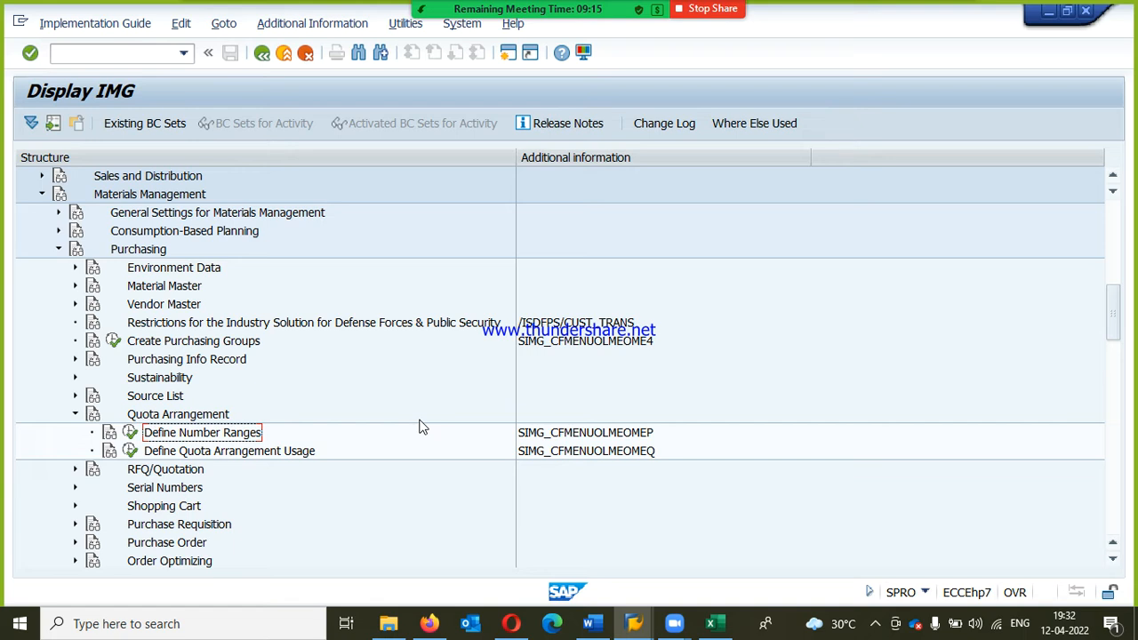
click(207, 453)
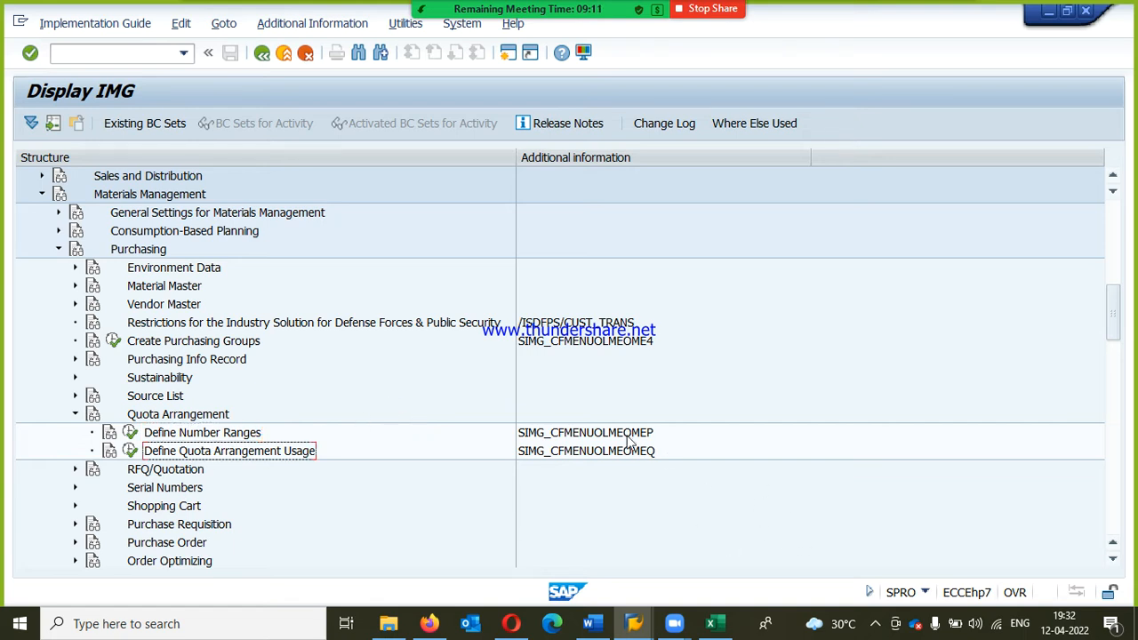
click(130, 453)
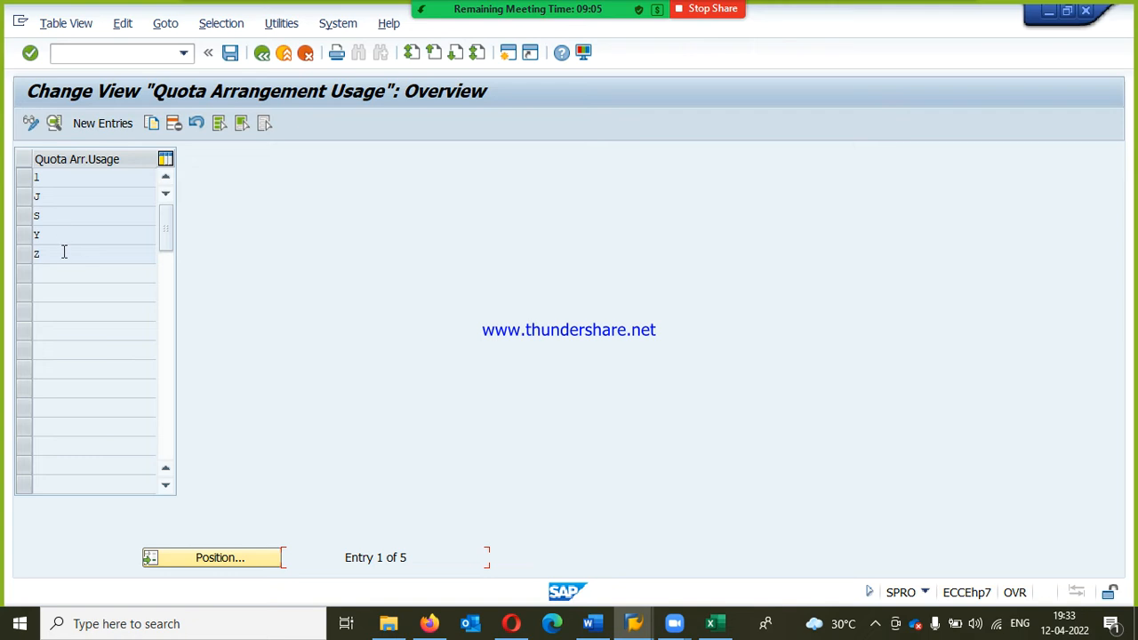
Step: Review the details of quota arrangement usages 1, J and S, returning to the overview
double_click(55, 176)
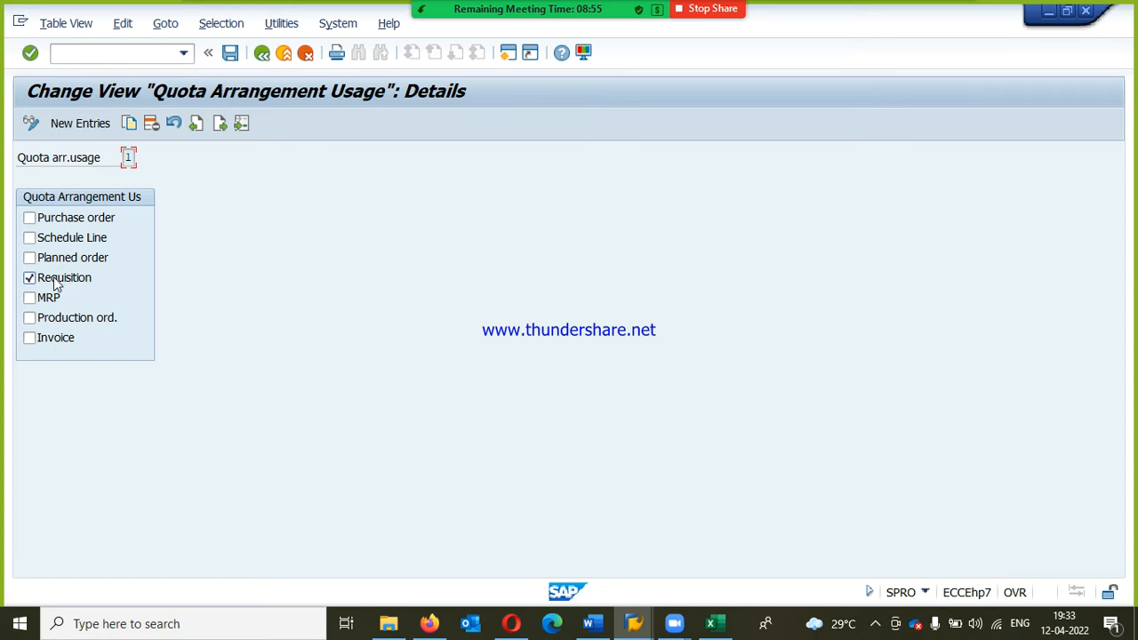
click(262, 59)
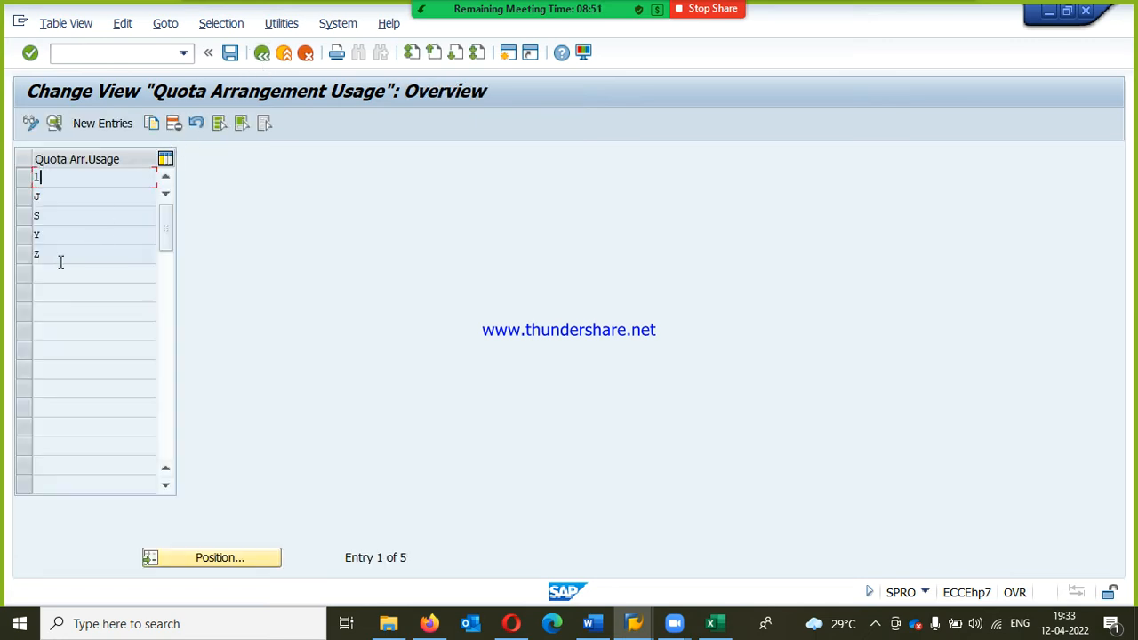
double_click(36, 196)
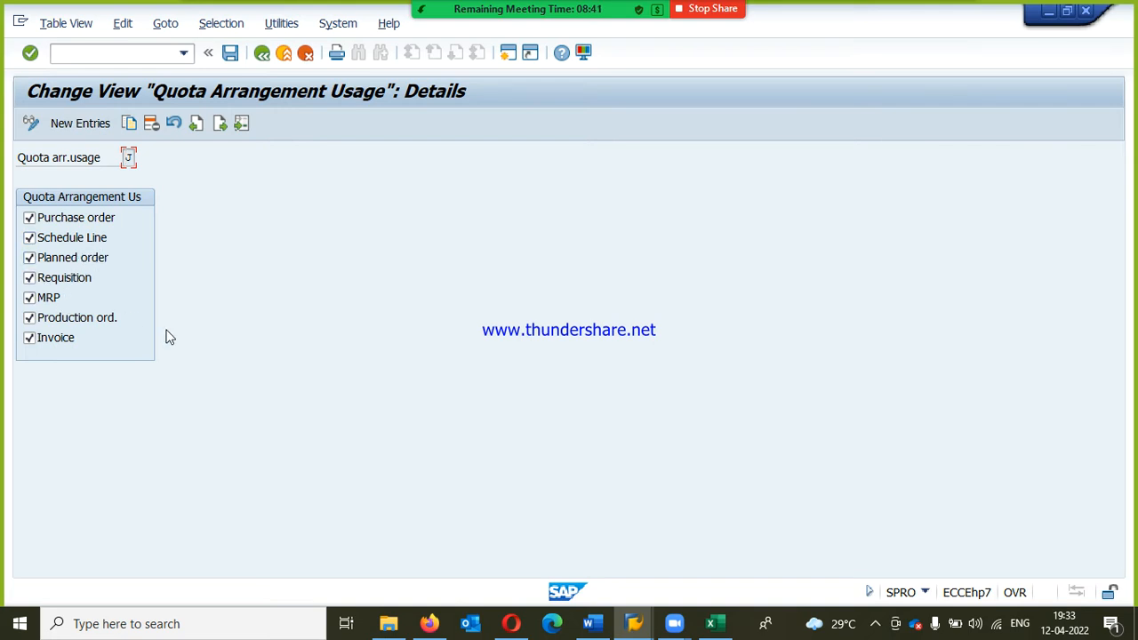
click(262, 53)
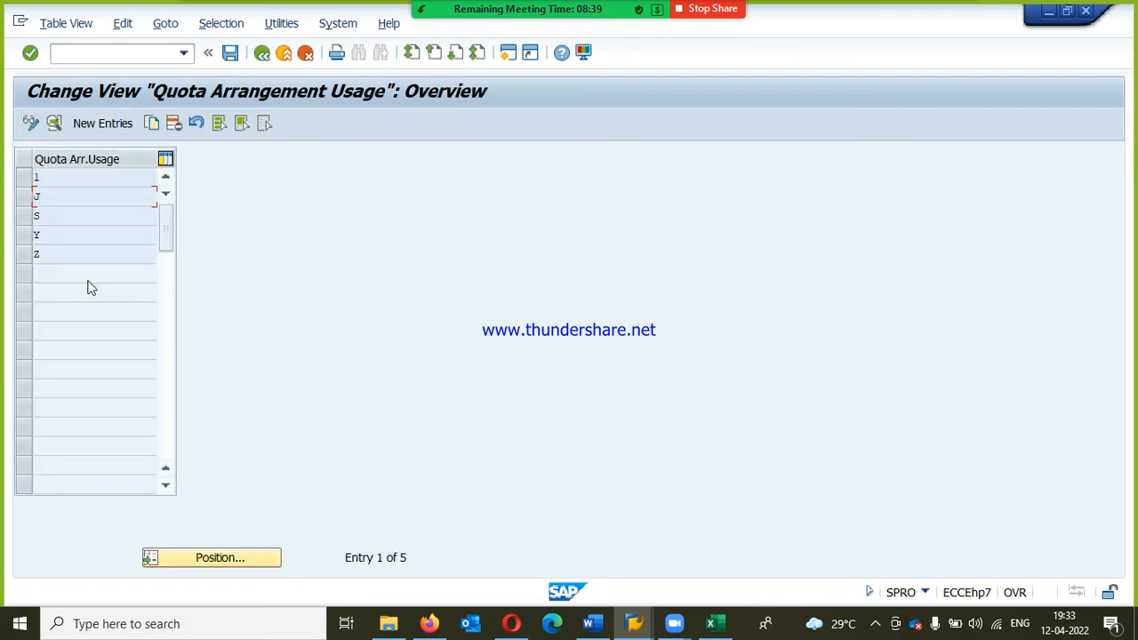
double_click(64, 220)
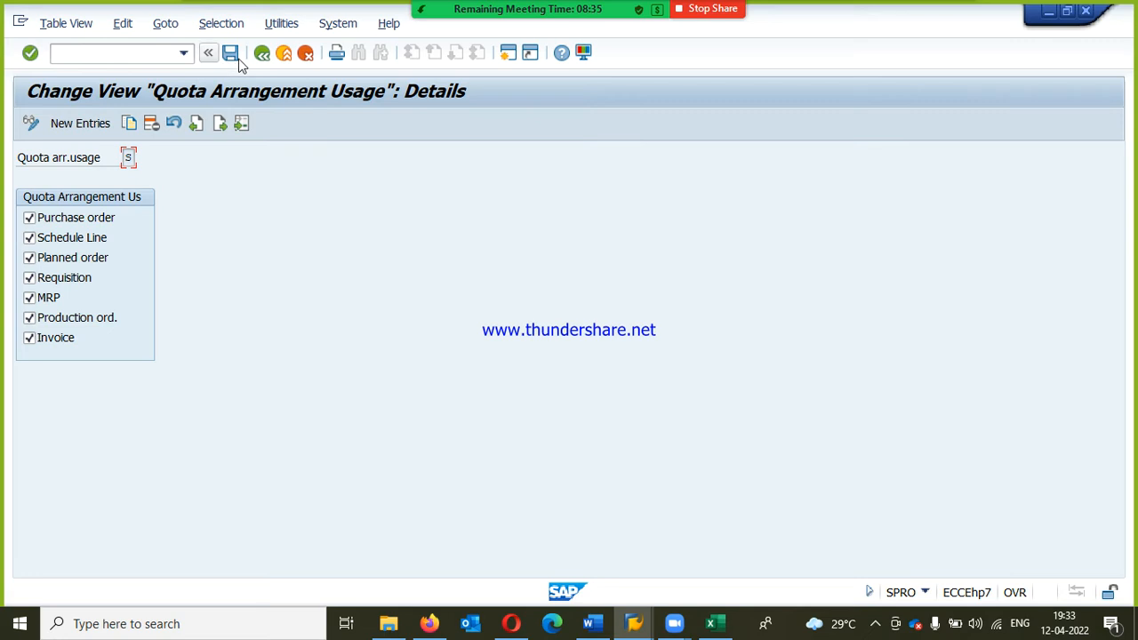
click(261, 59)
Step: Review the details of quota arrangement usages Y and Z, returning to the overview
click(50, 235)
double_click(51, 236)
click(261, 58)
click(63, 256)
double_click(63, 256)
click(261, 53)
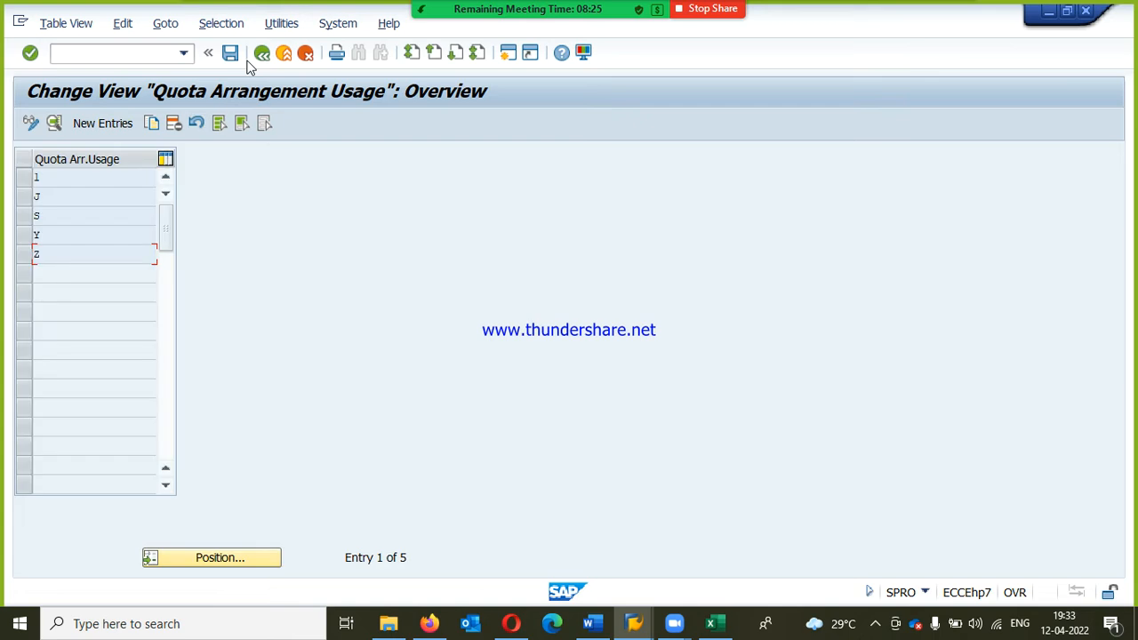
Step: Create a new quota arrangement usage 2 with all options enabled, from Purchase order through Invoice
click(127, 124)
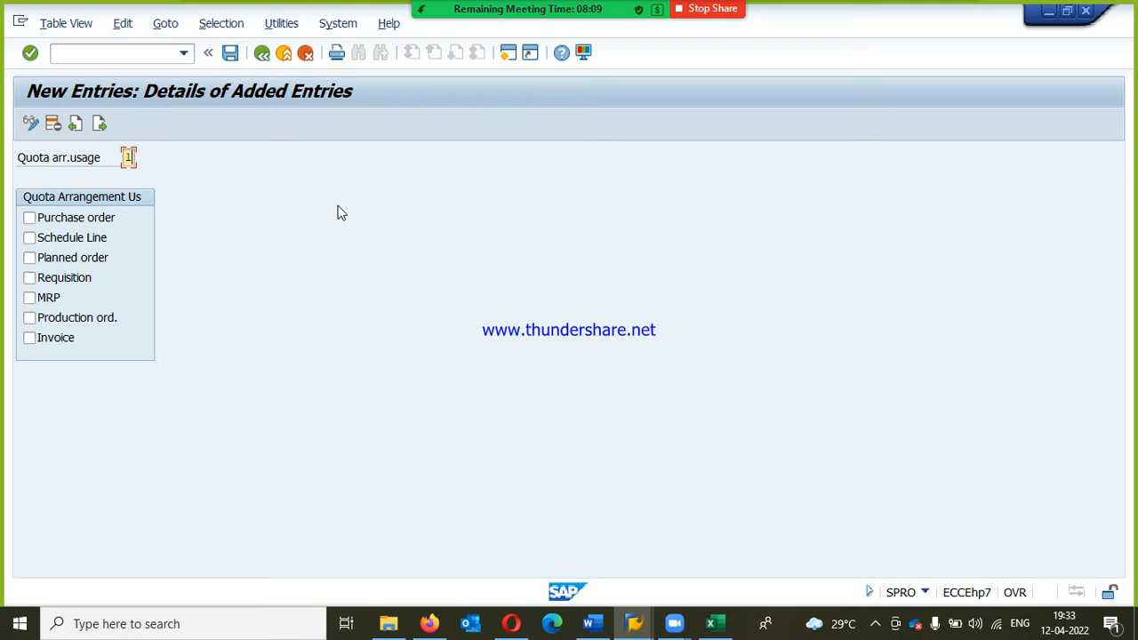
key(Tab)
click(82, 220)
click(80, 240)
click(78, 261)
click(76, 281)
click(53, 301)
click(77, 322)
click(63, 344)
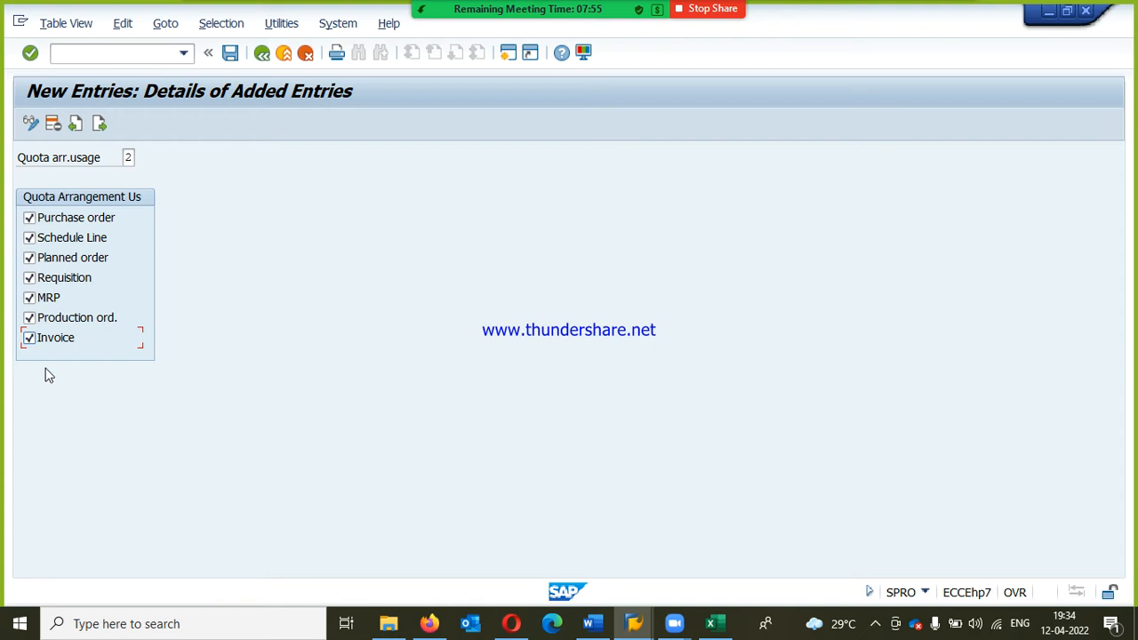
Step: Save the new usage entry, accept the customizing request and return to the IMG structure
click(231, 55)
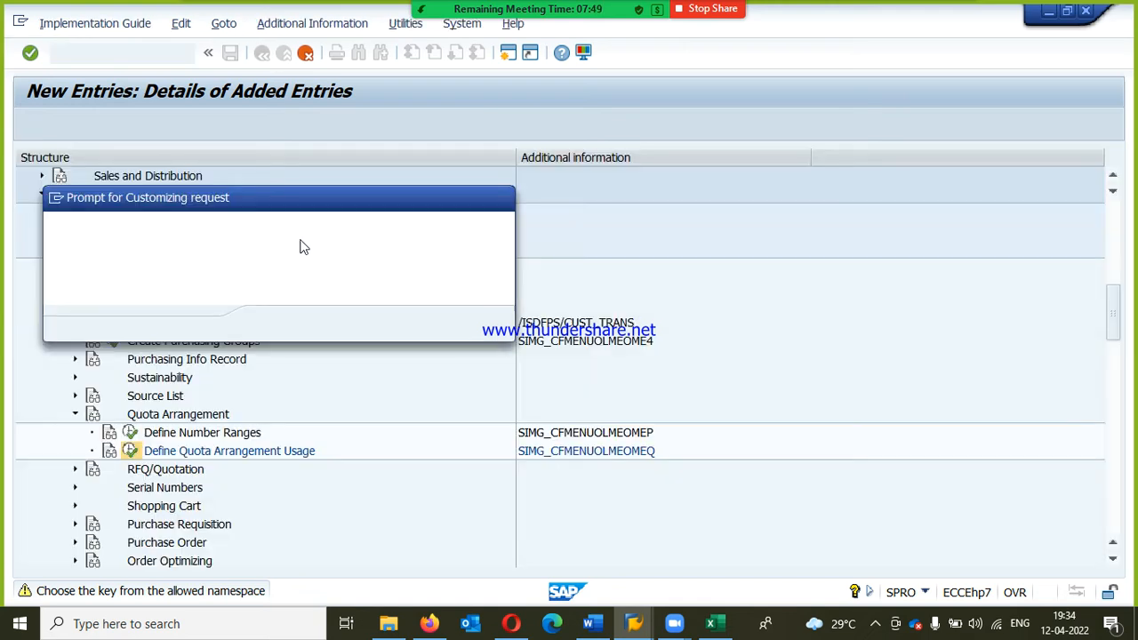
click(275, 324)
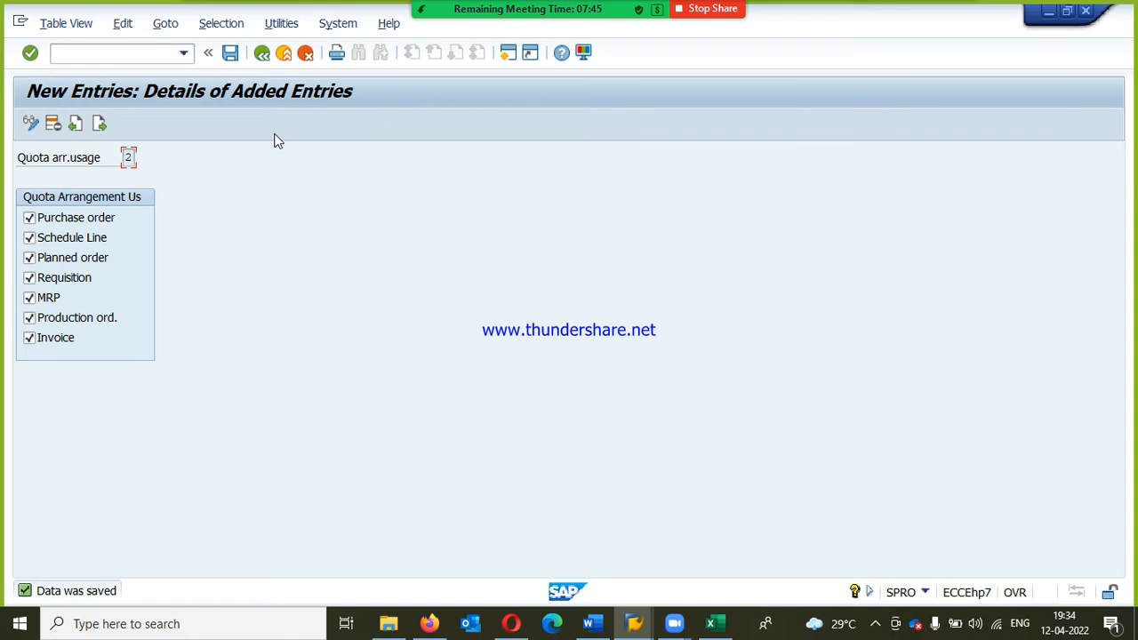
click(284, 54)
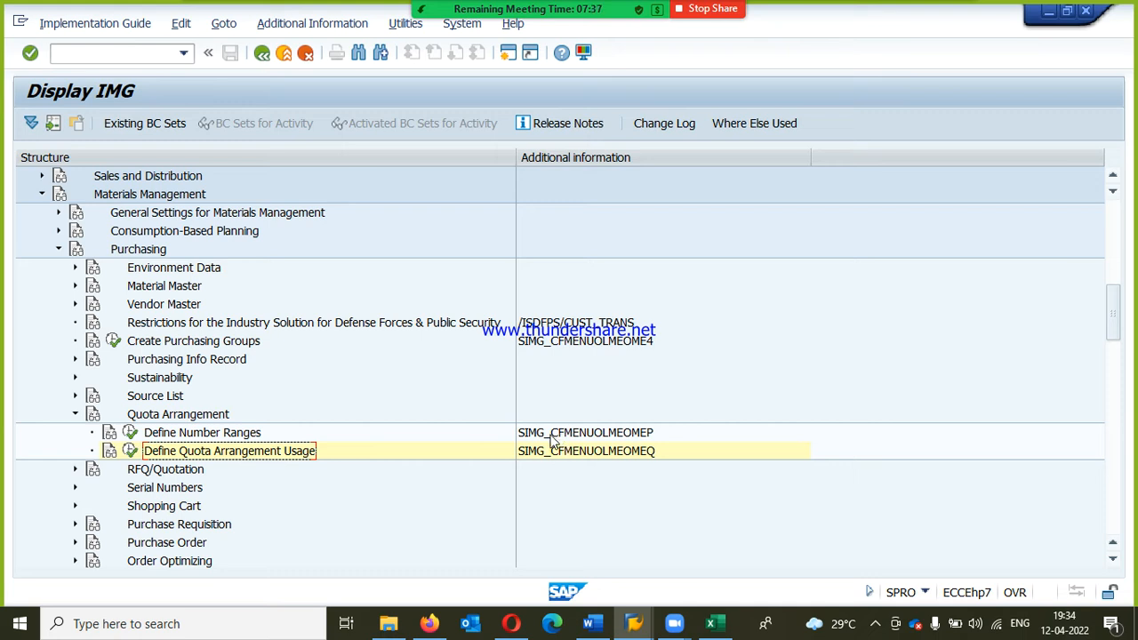
Step: Switch to the SAP Easy Access session, start transaction MM02 and call up material 622110031
mouse_move(642, 625)
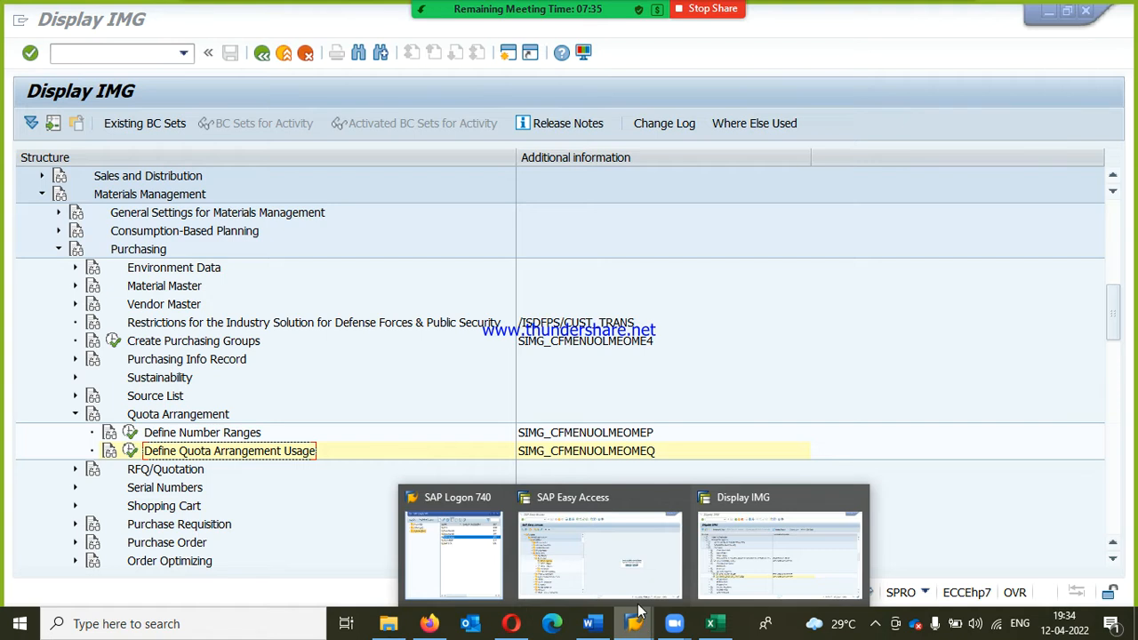
click(600, 551)
click(135, 55)
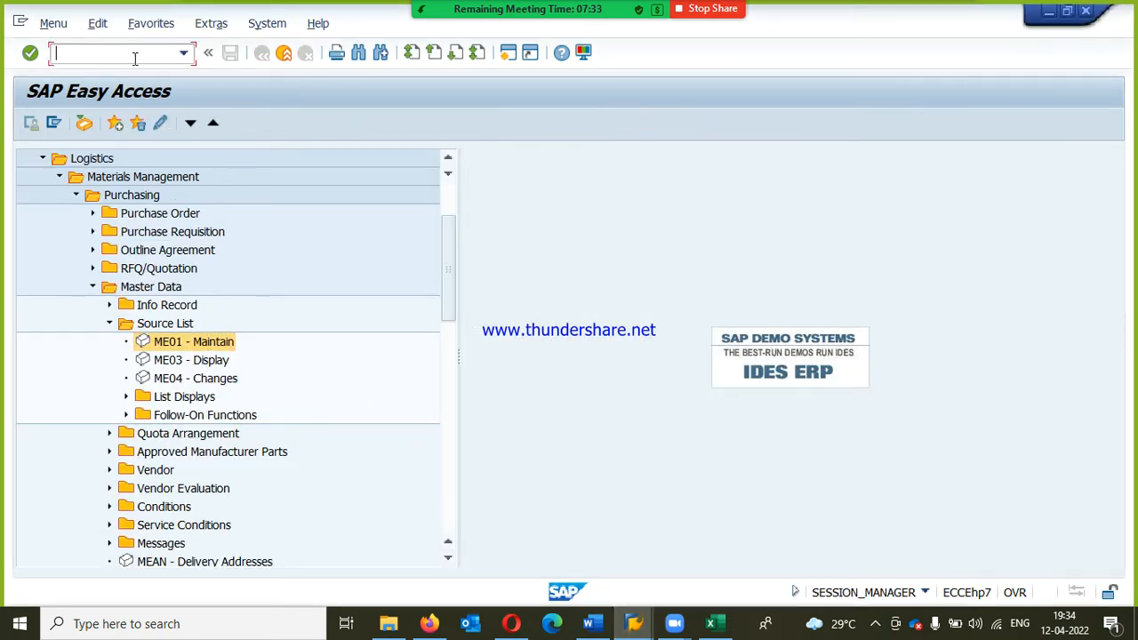
text(MM02)
key(Return)
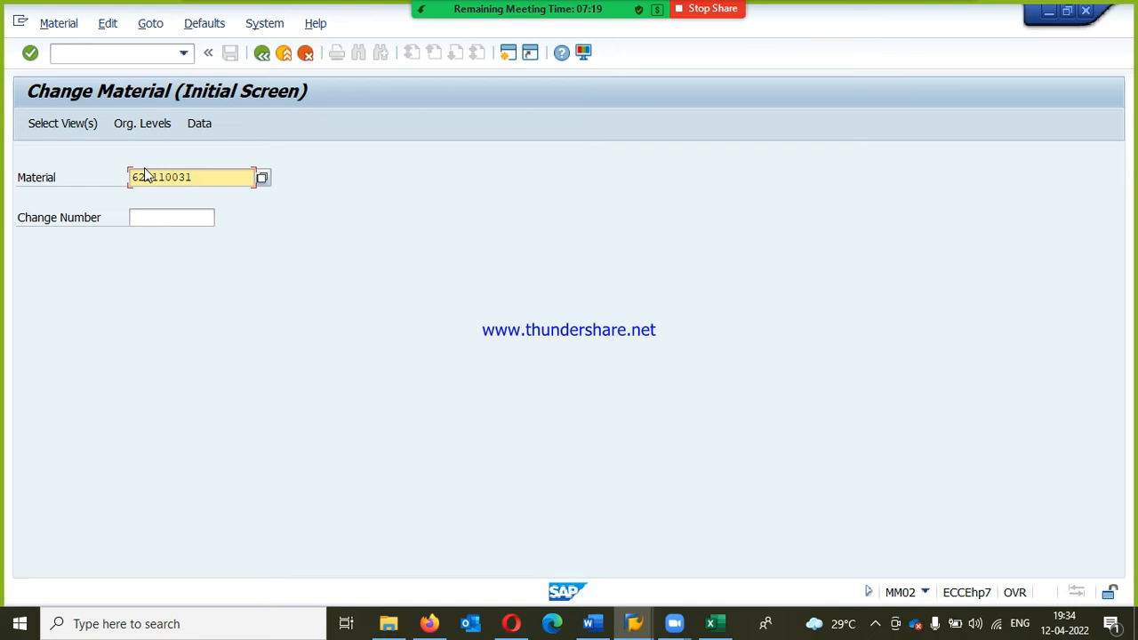
key(Return)
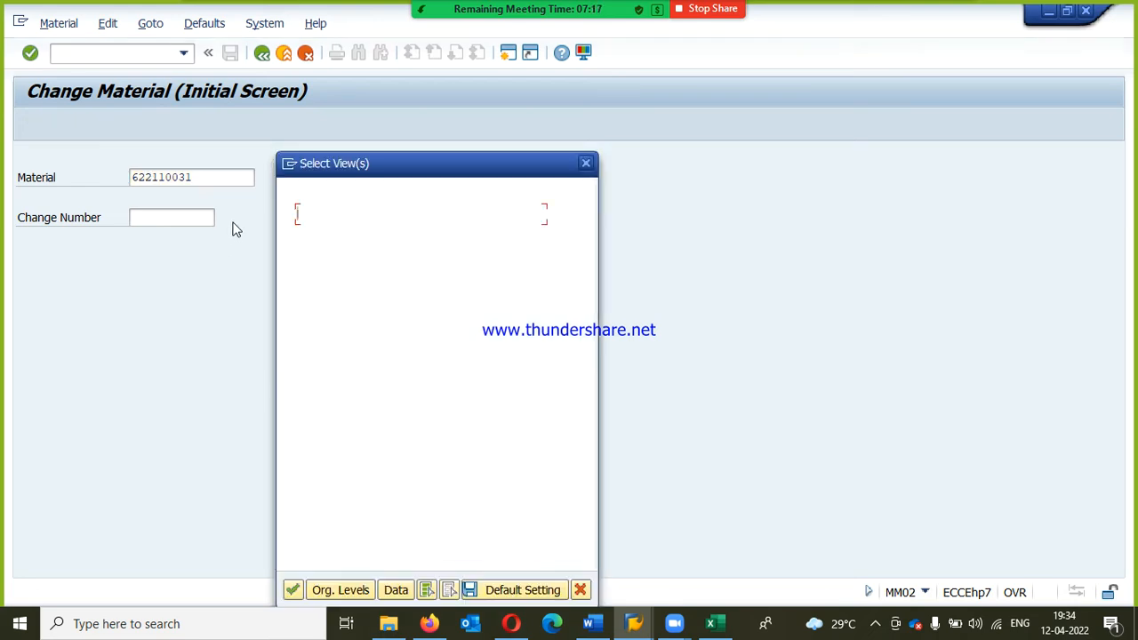
Step: Open only the Purchasing view of the material for plant RPP1
click(449, 589)
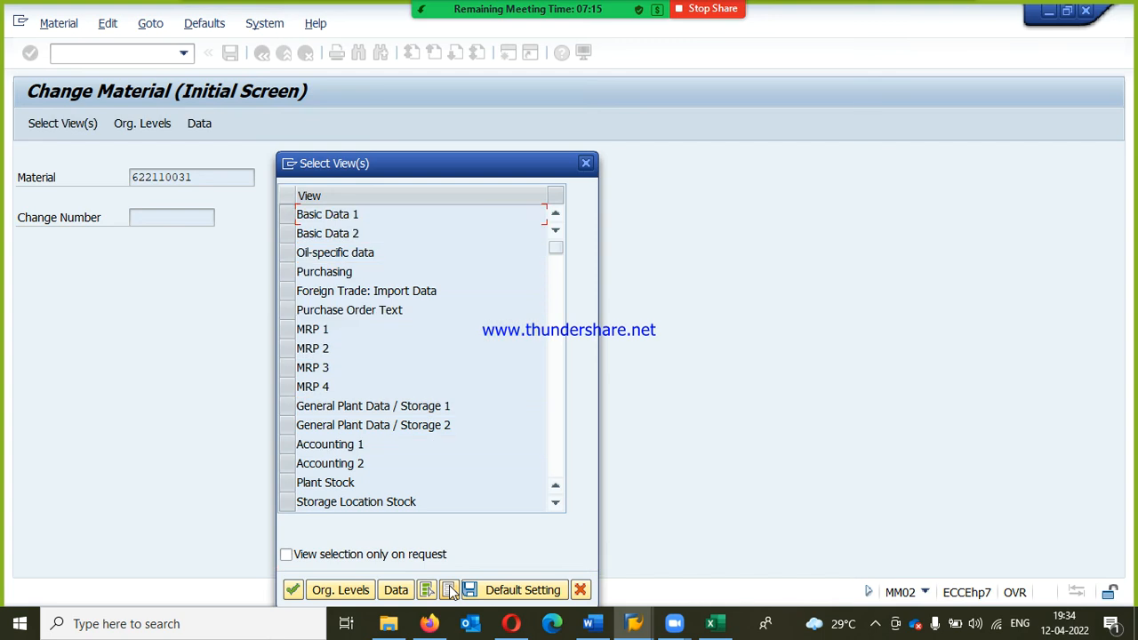
click(286, 272)
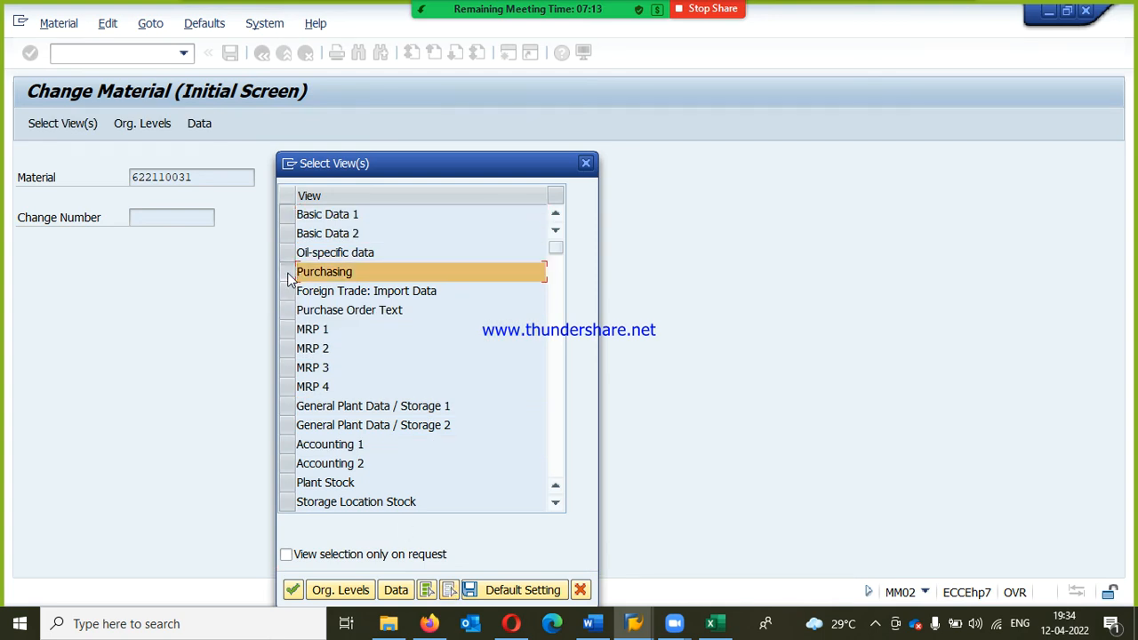
click(294, 591)
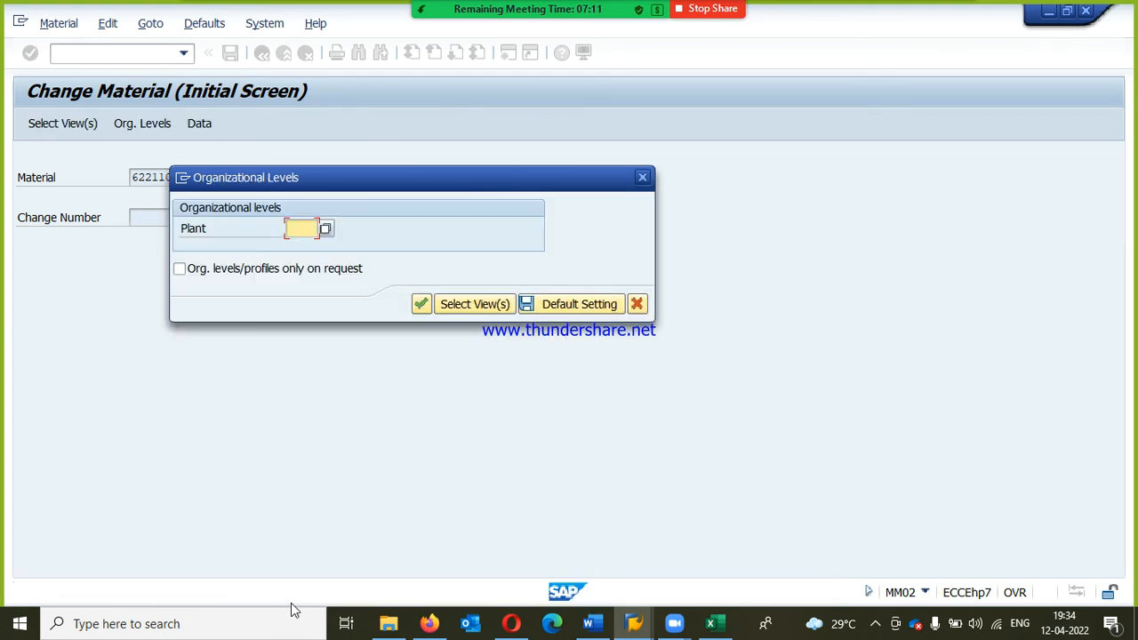
click(300, 254)
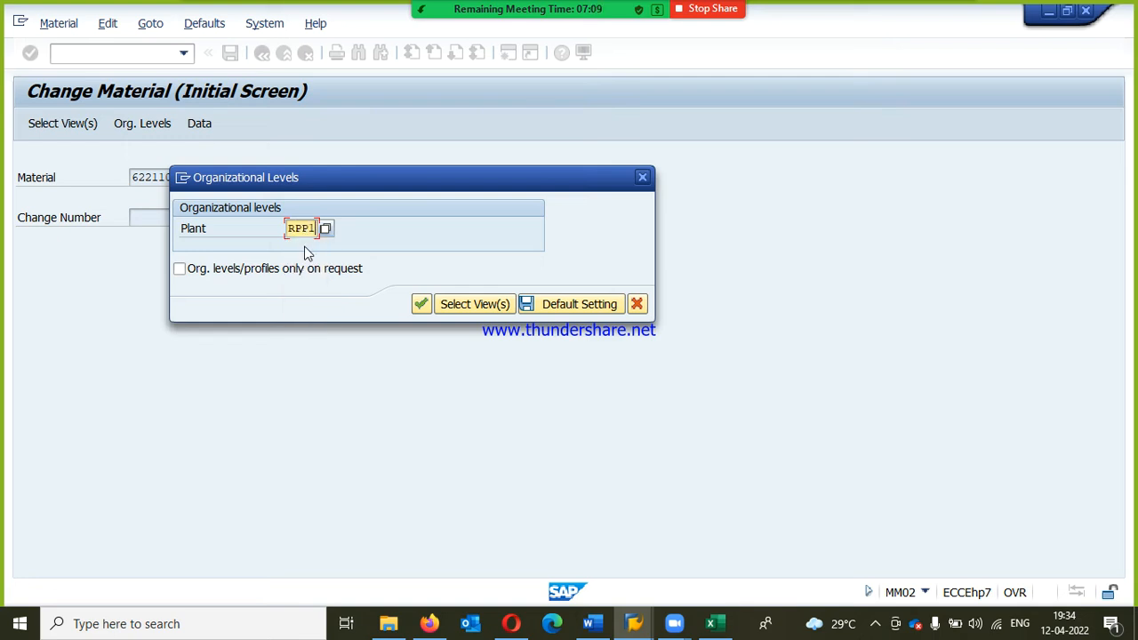
click(420, 308)
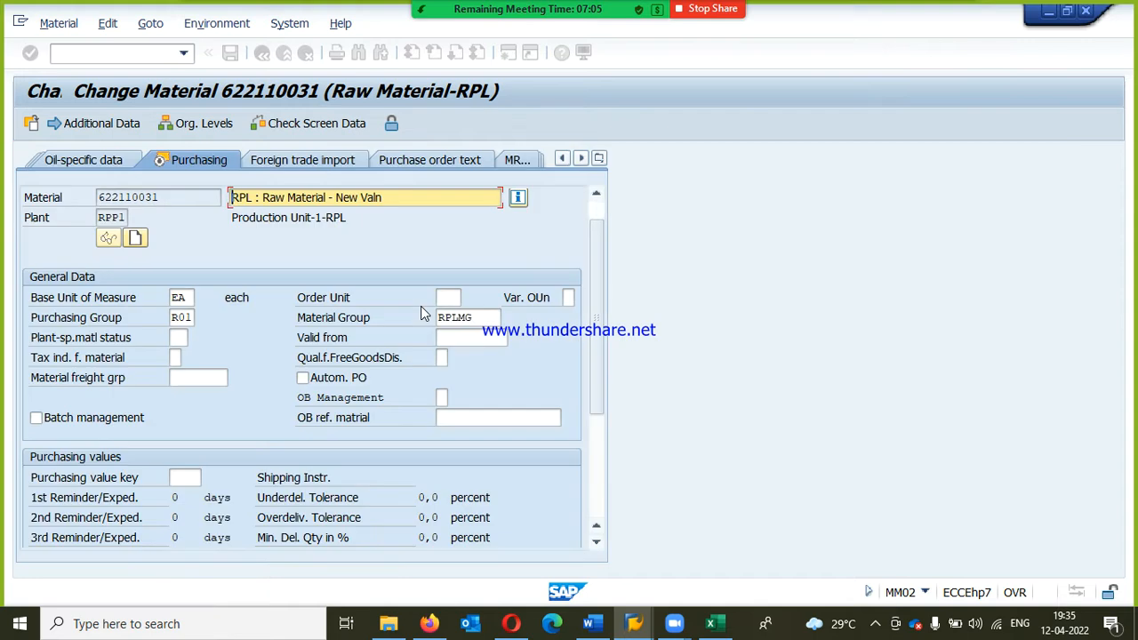
Step: Set the quota arrangement usage to 2 in the material's Purchasing view and save the material
scroll(385, 388, down, 3)
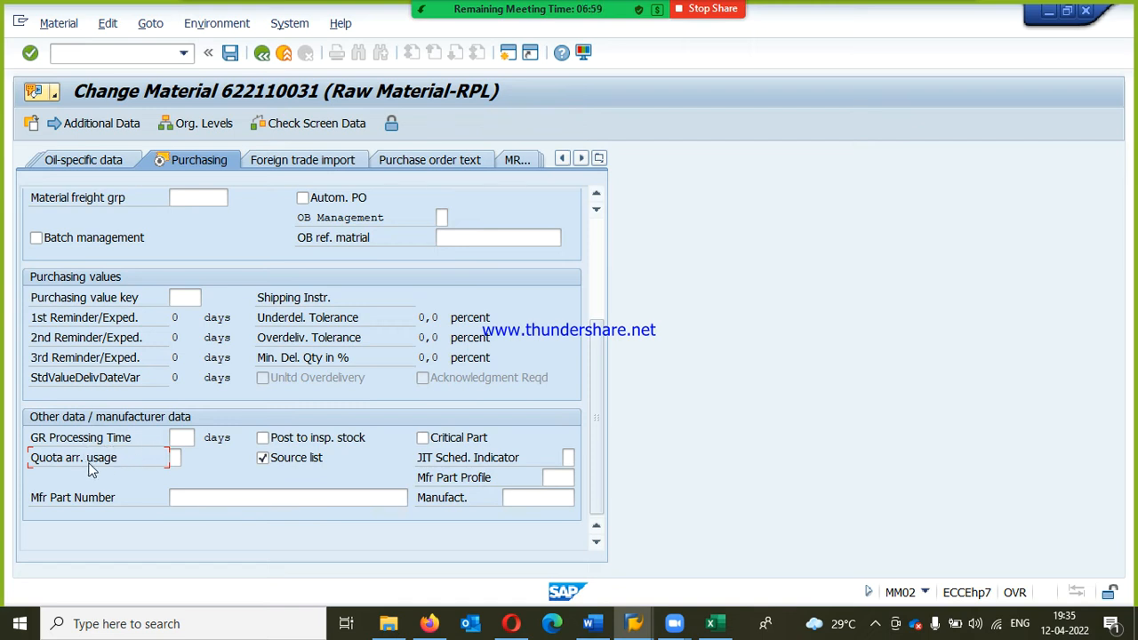
click(175, 458)
click(187, 457)
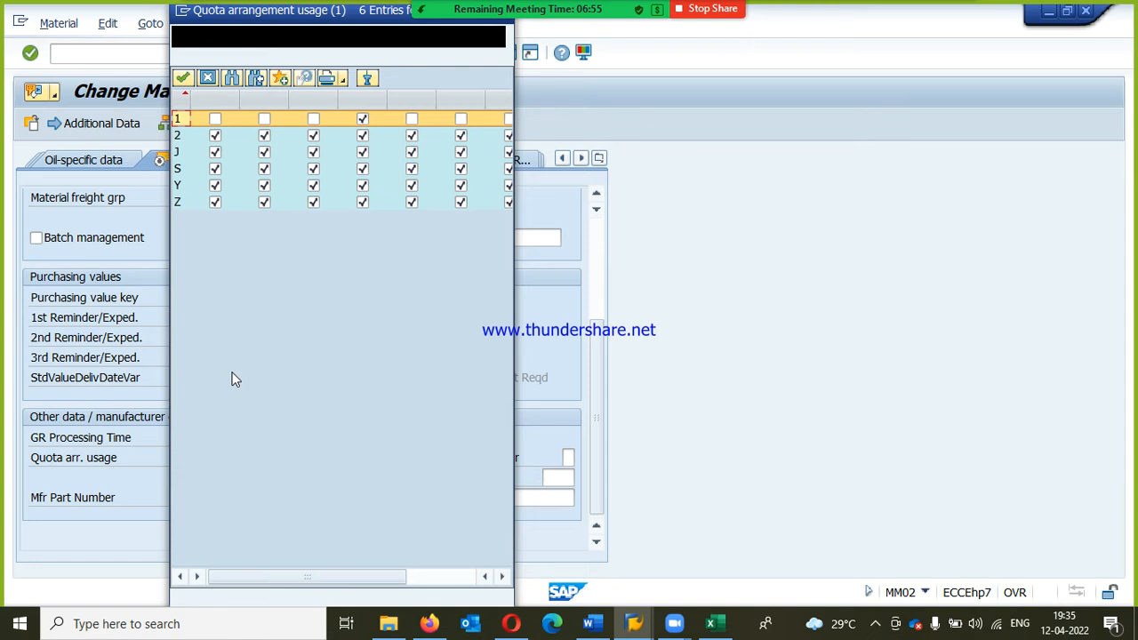
click(183, 139)
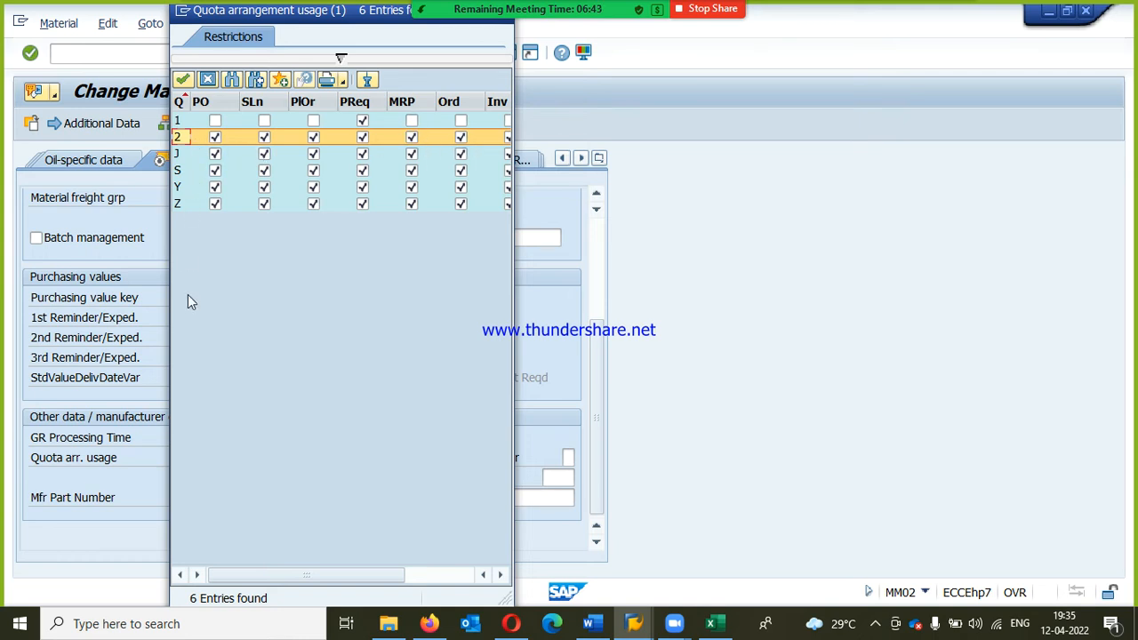
double_click(178, 138)
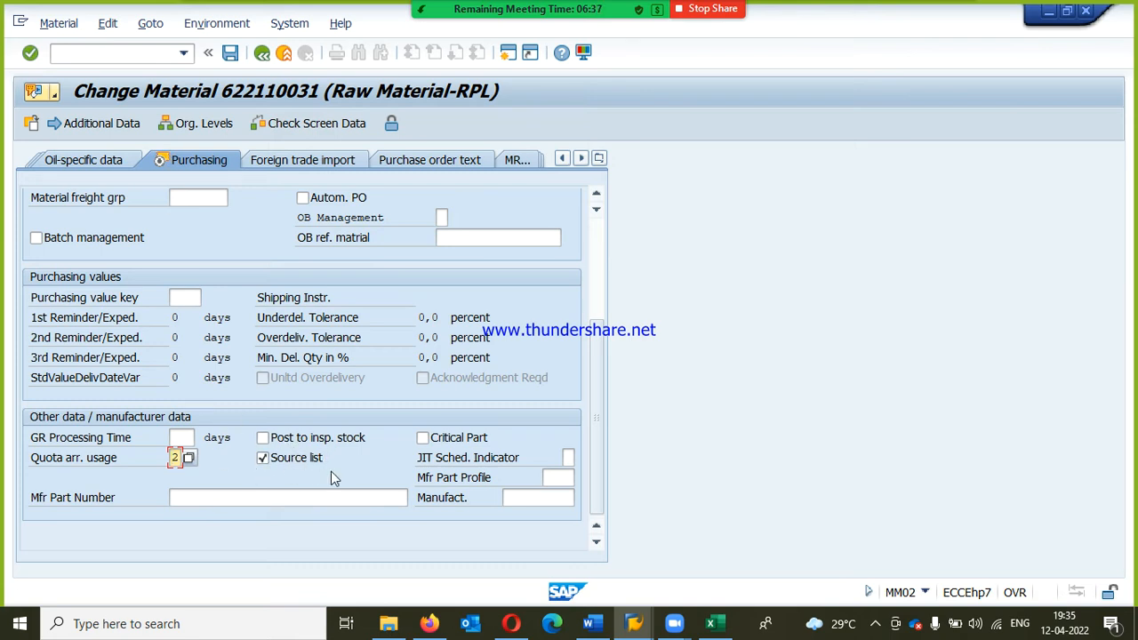
click(230, 55)
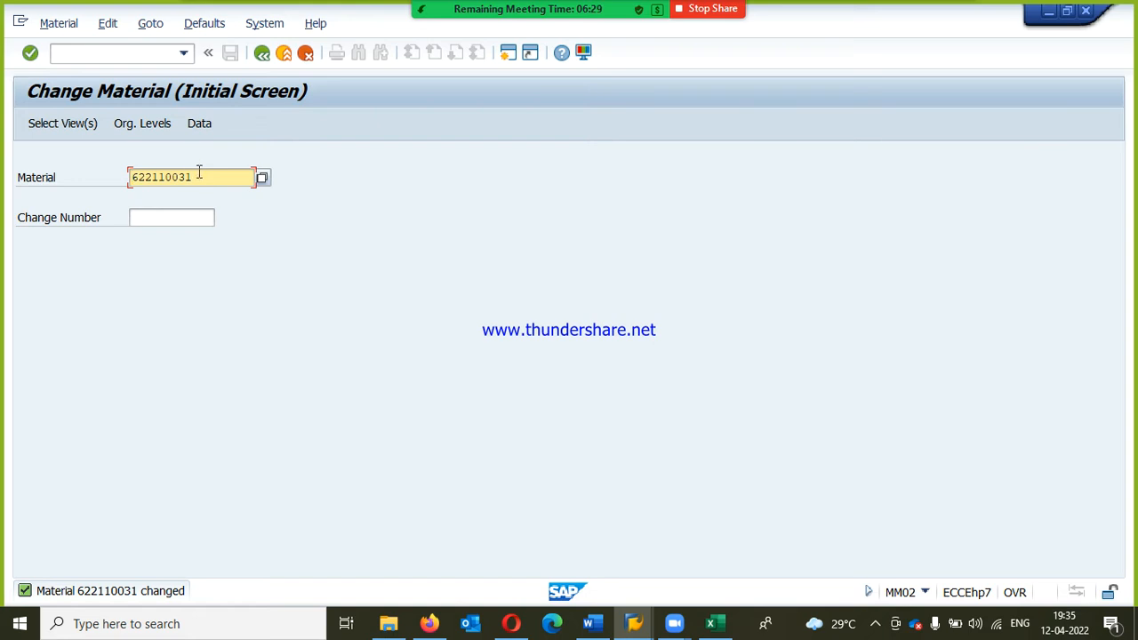
Step: Return to SAP Easy Access and start central vendor creation, transaction XK01, from the purchasing master data
click(262, 54)
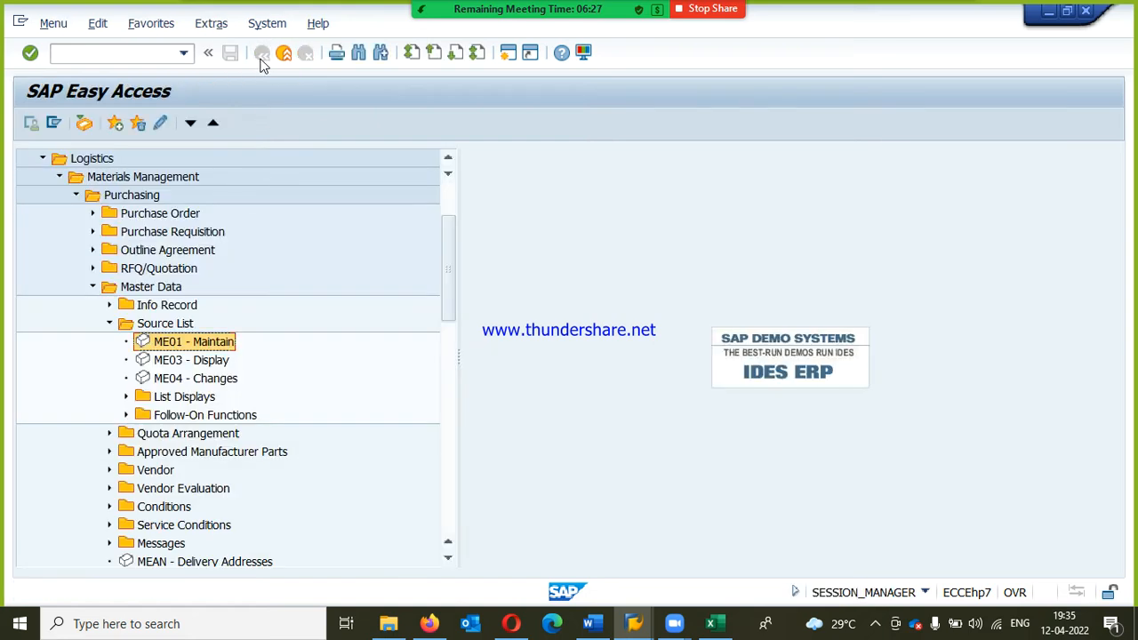
click(110, 305)
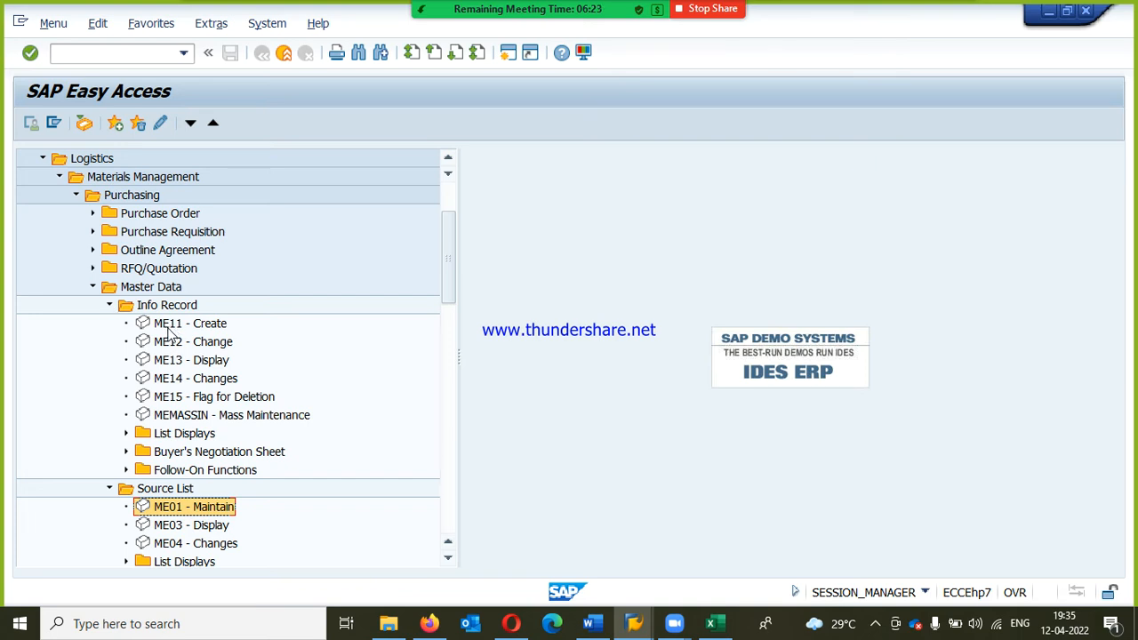
click(111, 305)
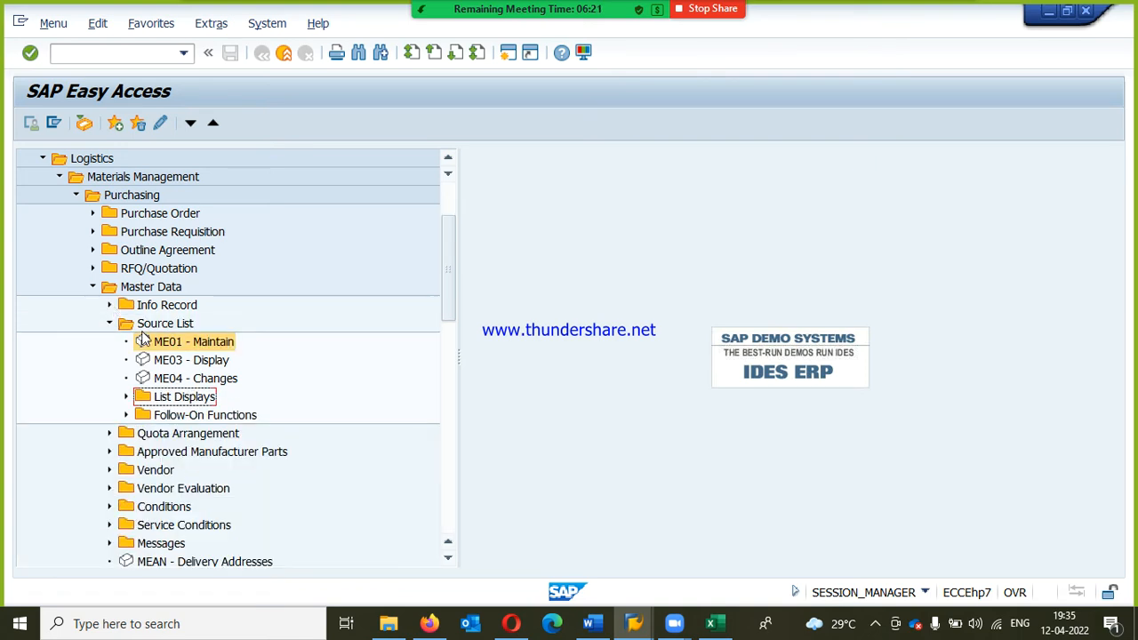
click(110, 324)
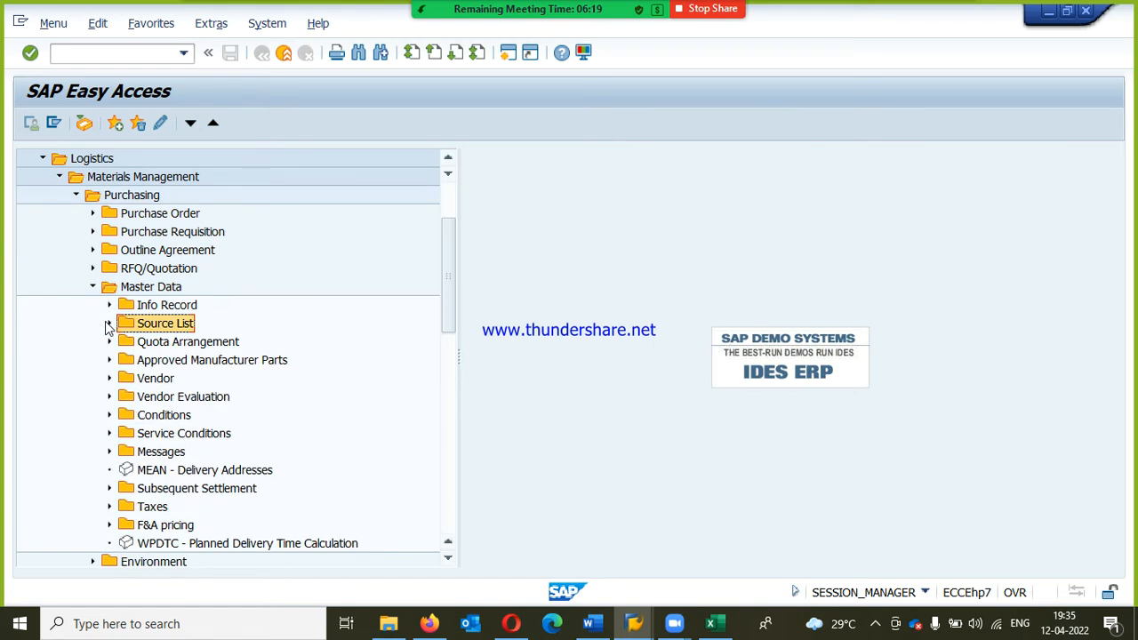
click(106, 380)
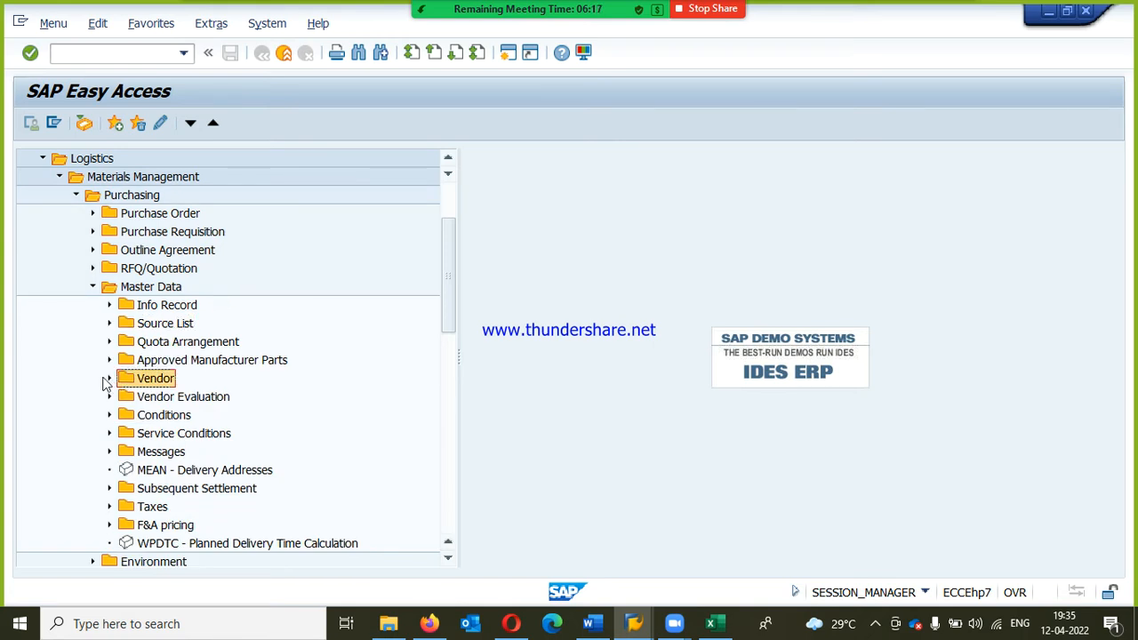
click(127, 415)
click(212, 451)
click(214, 434)
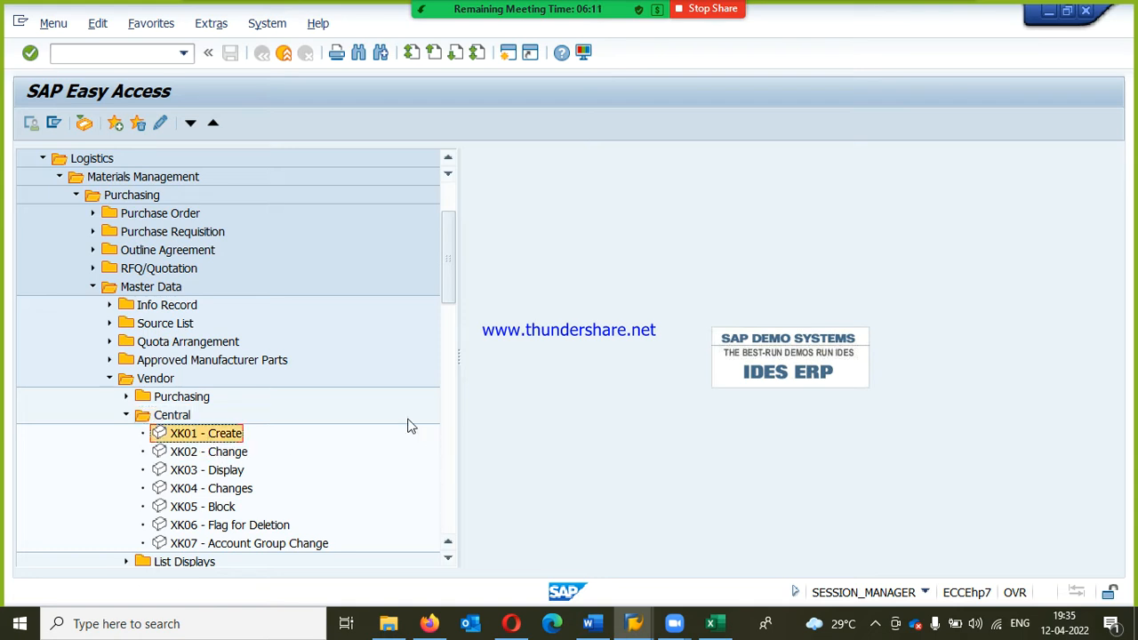
double_click(202, 435)
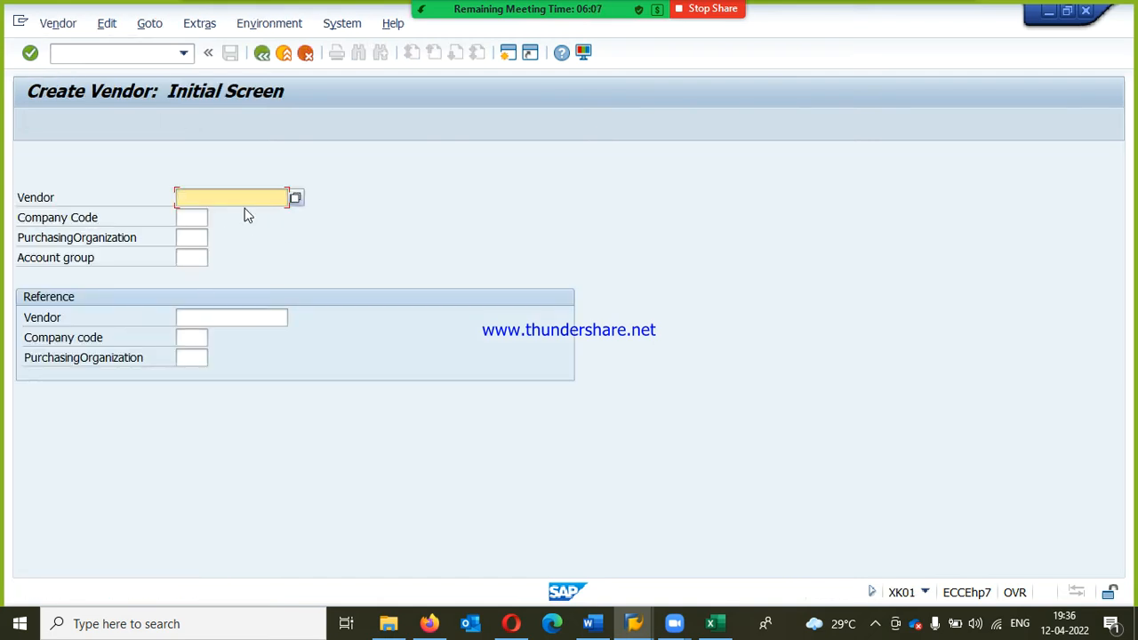
Step: Start the vendor with company code RPL, purchasing organization RPPO and account group RPDV, leaving the vendor number empty
click(184, 216)
click(179, 196)
click(183, 218)
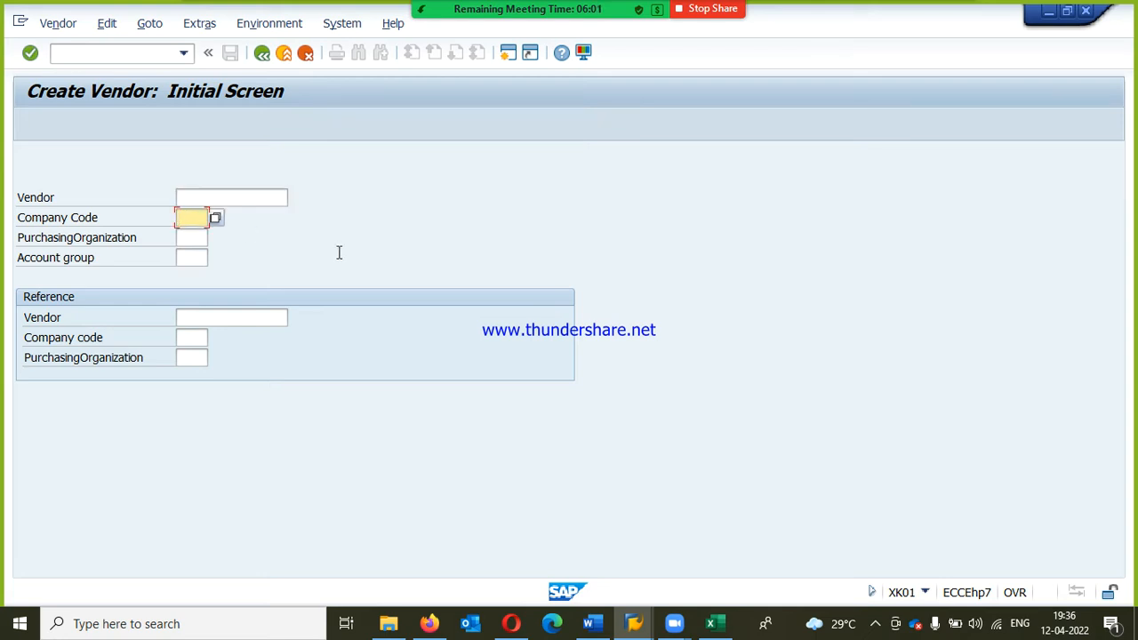
text(RPL)
key(Tab)
text(RPPO)
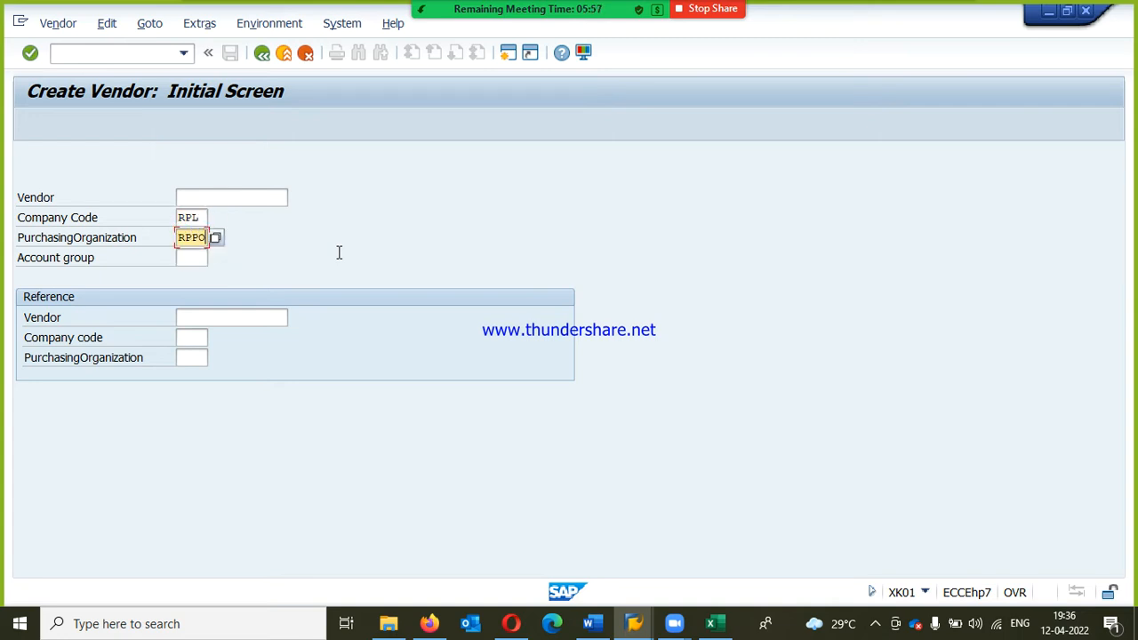
key(Tab)
text(RPDV)
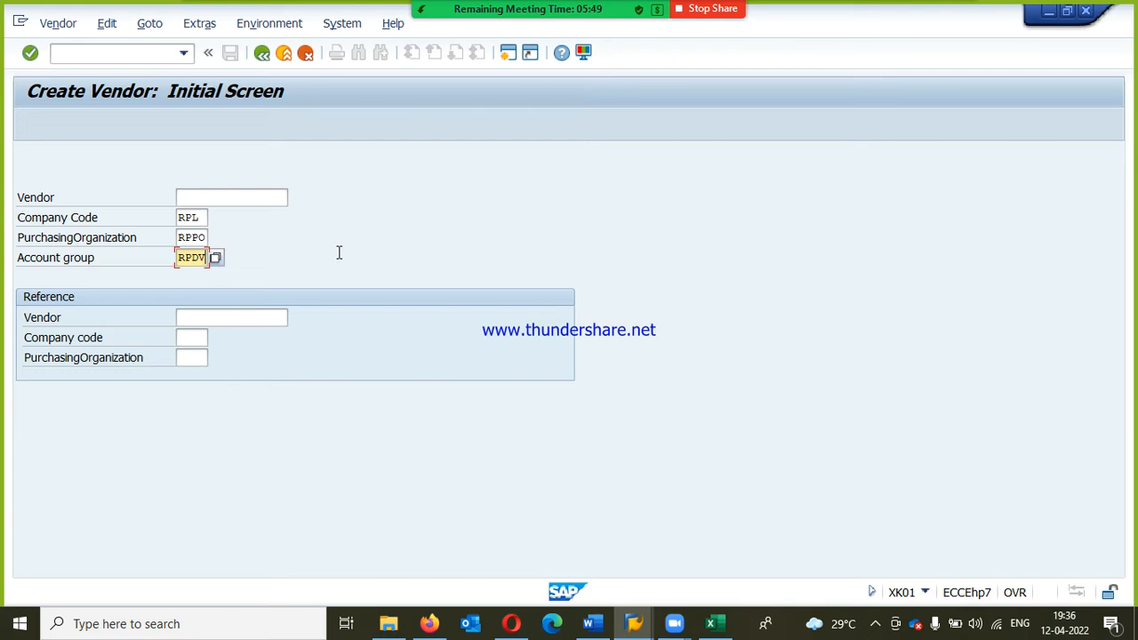
key(Return)
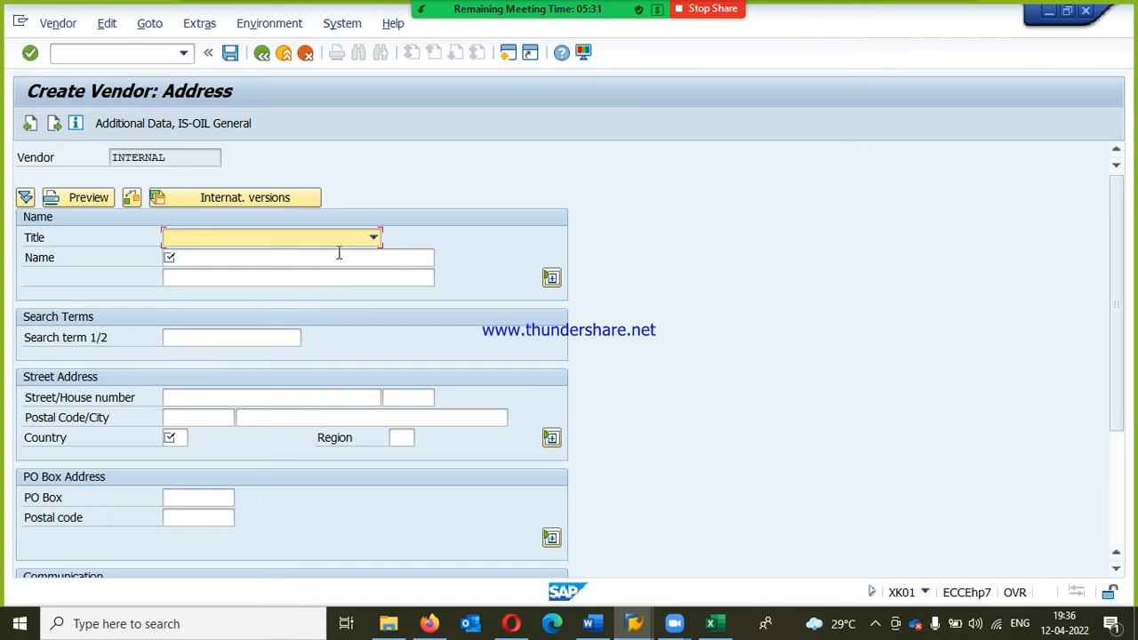
Step: Set the vendor's title to Company and its name to RPL-QUOTA VENDOR1
key(Down)
key(Tab)
text(RP)
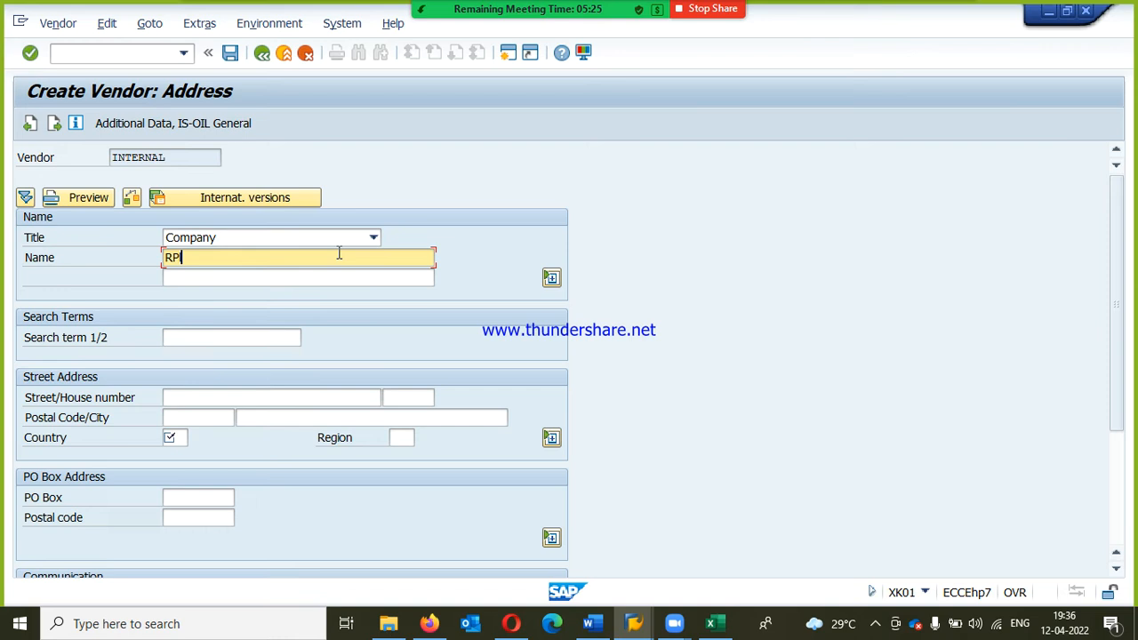
text(L)
text(-QUOTA VENDOR1)
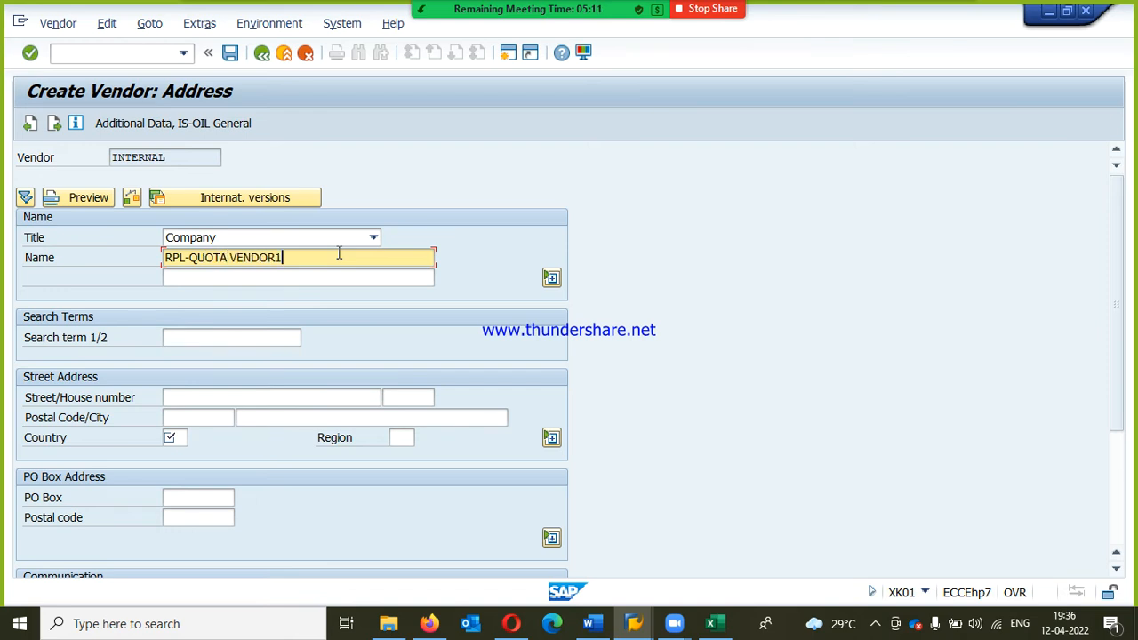
Step: Fill in the vendor's street, house number and postal code
key(Tab)
key(Tab)
key(Tab)
text(MG)
key(Tab)
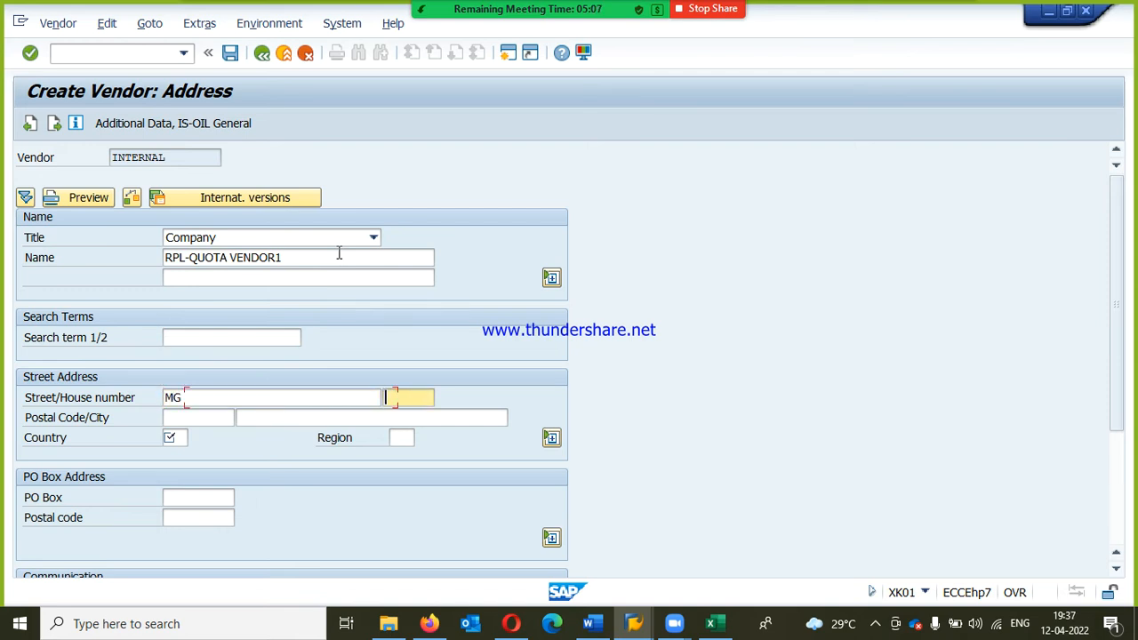
text(1)
key(Tab)
text(5600)
key(Down)
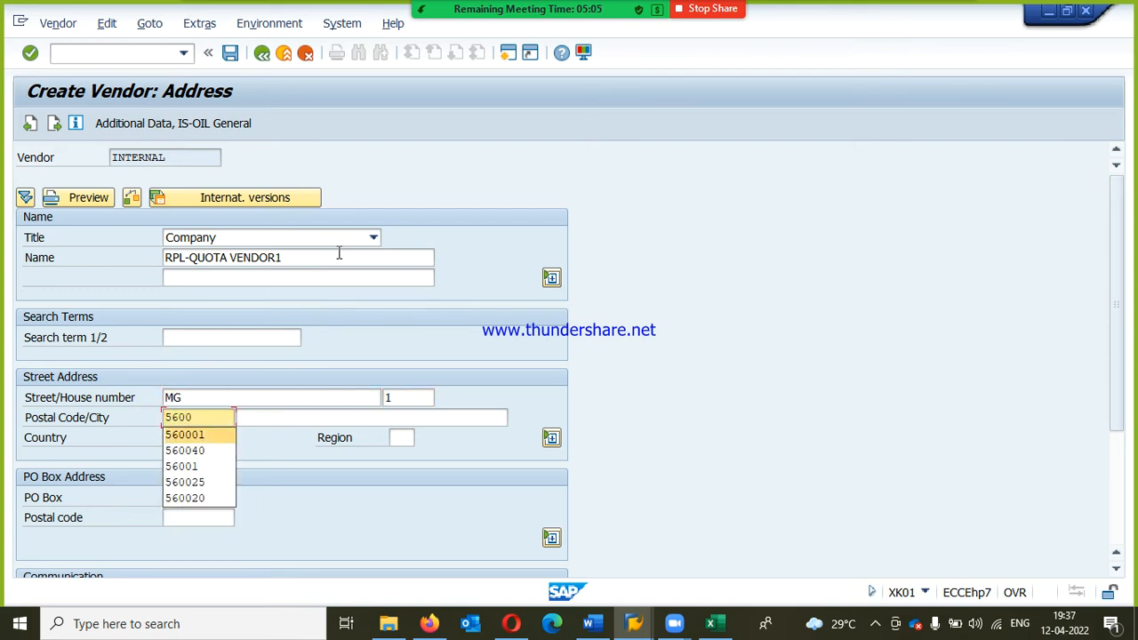
key(Return)
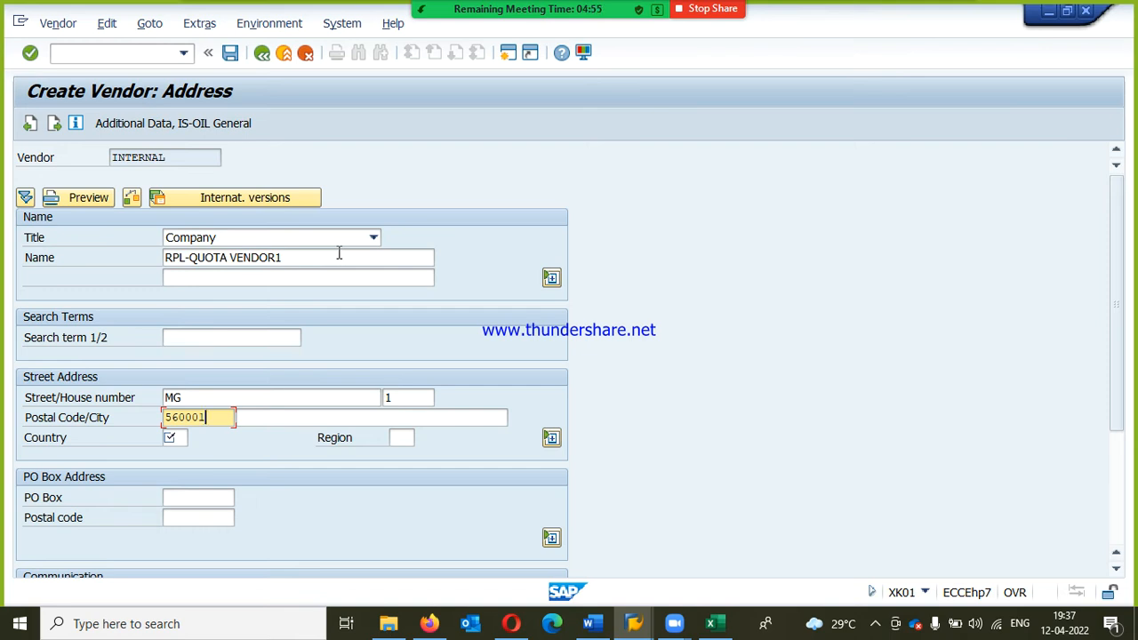
Step: Fill in the vendor's city, set the country to IN, enter the region and confirm the address data
key(Tab)
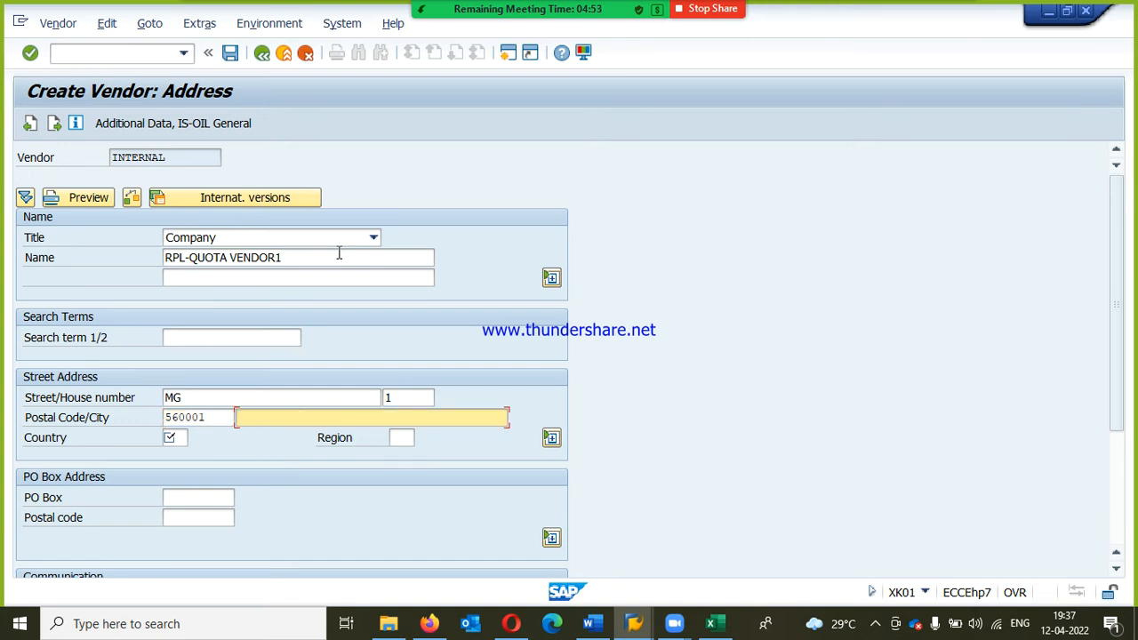
text(BA)
key(Down)
key(Return)
key(Tab)
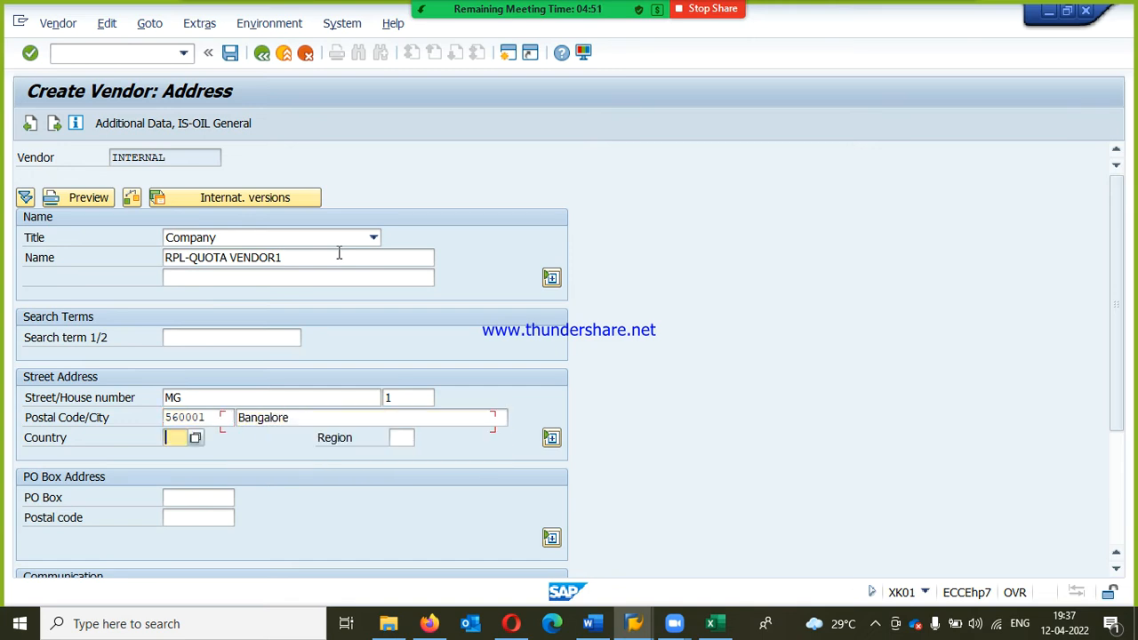
text(M)
key(BackSpace)
text(in)
key(Tab)
text(10)
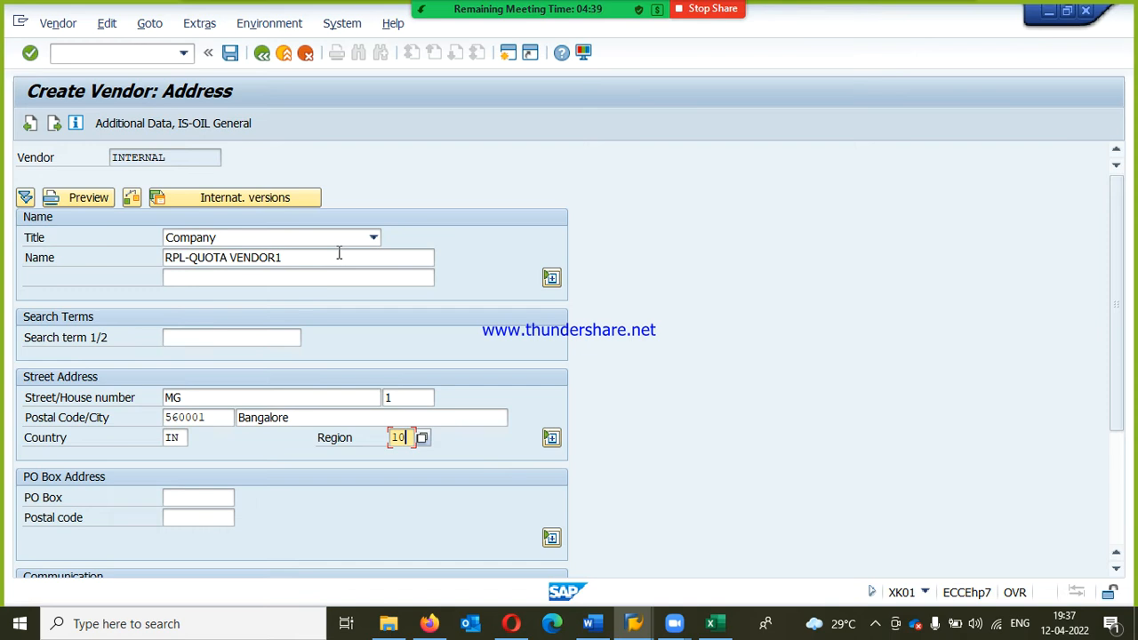
key(Return)
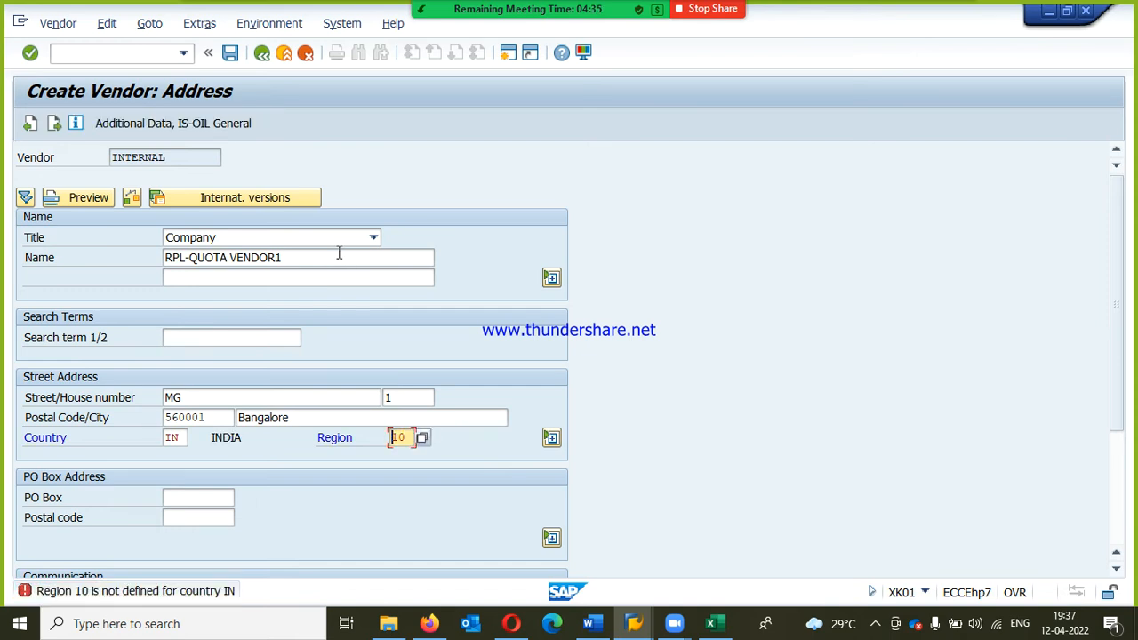
key(Return)
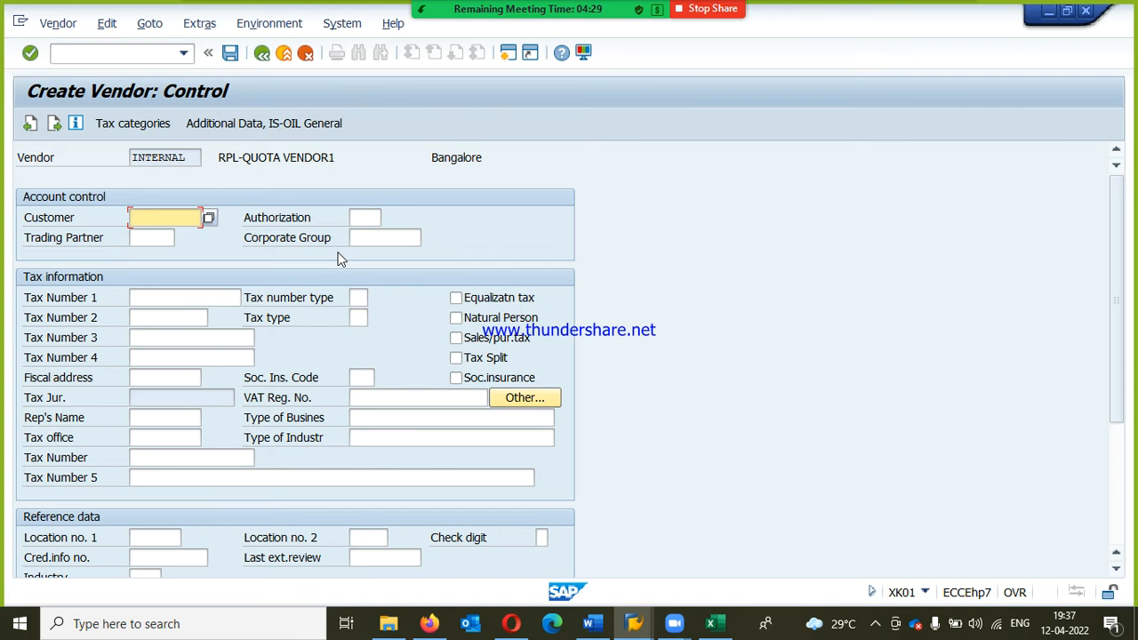
Step: Pass the control and bank details screens unfilled and set the reconciliation account to 160000, Trade Payables - domestic
key(Return)
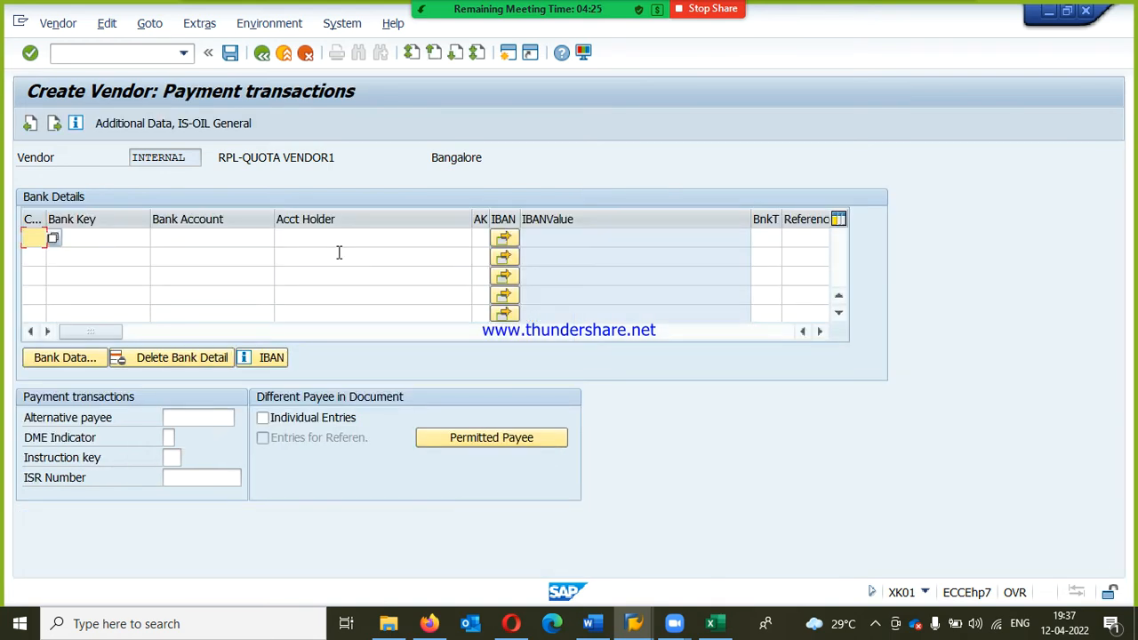
key(Return)
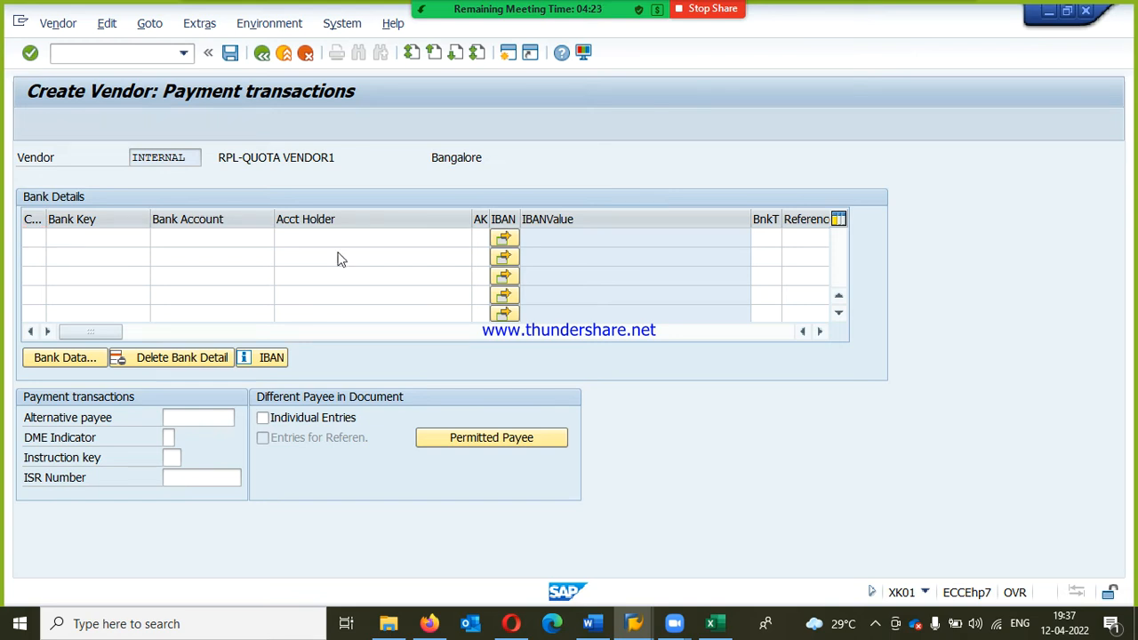
key(Return)
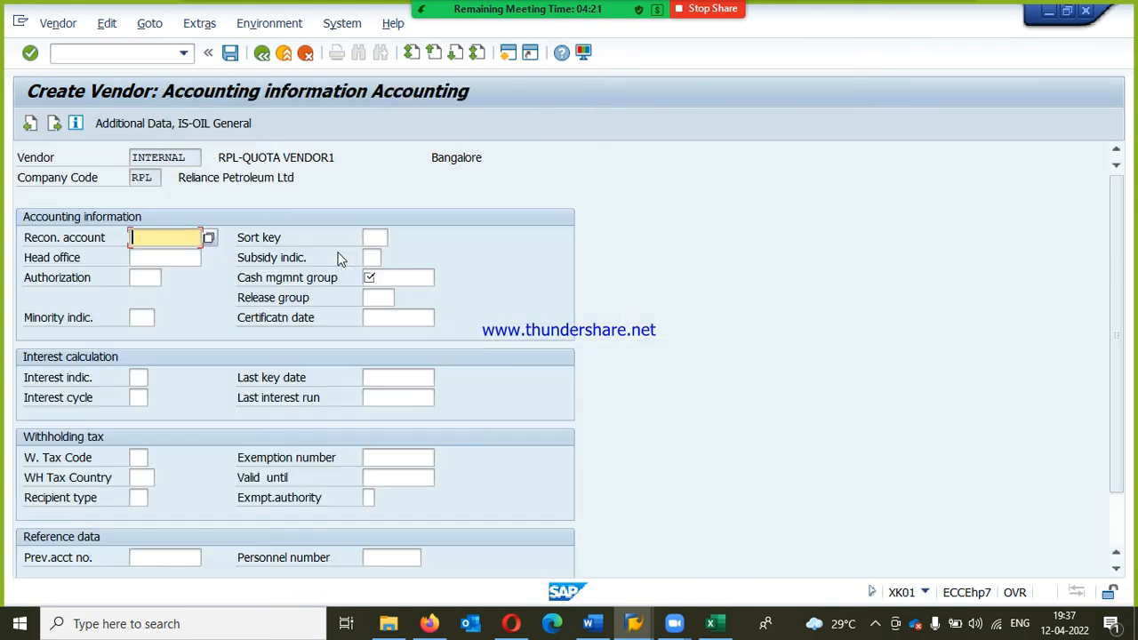
text(160000)
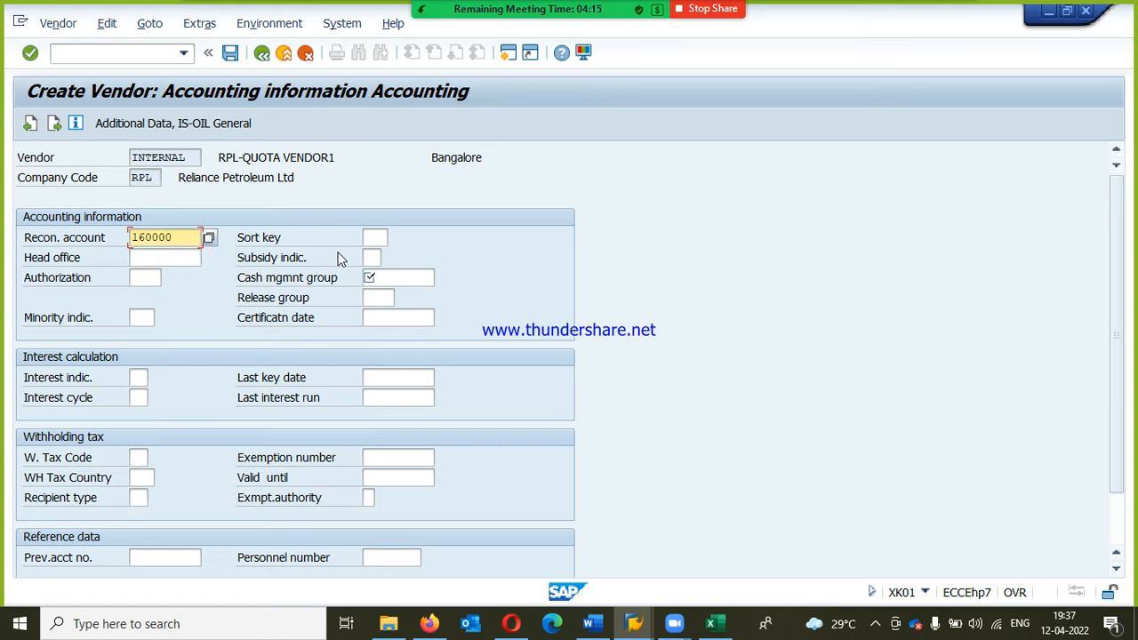
click(209, 238)
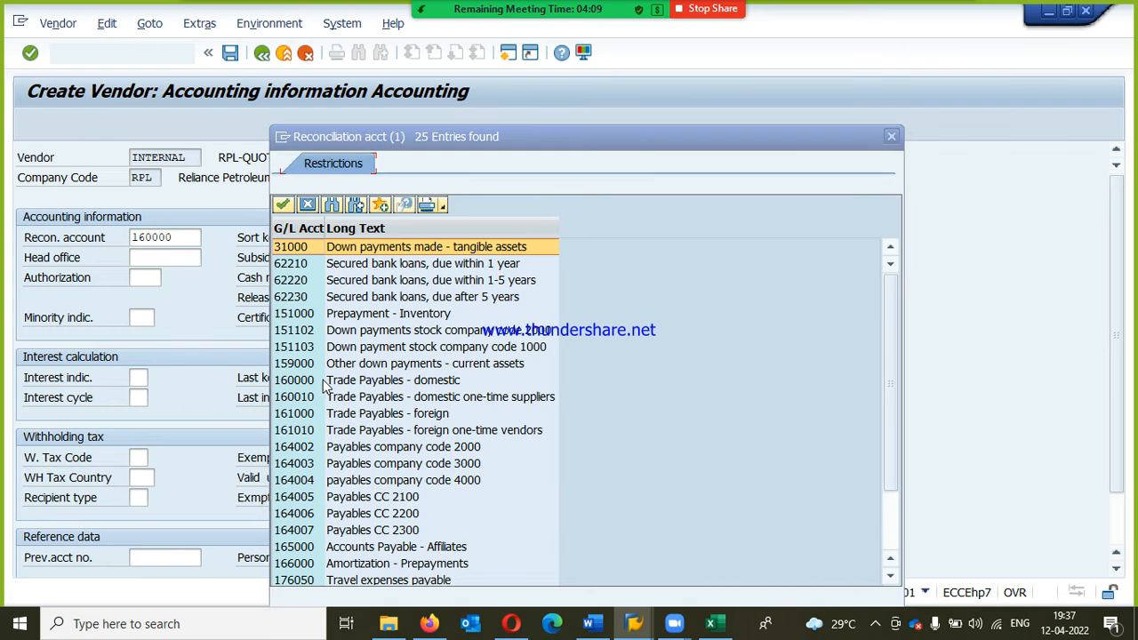
click(324, 384)
double_click(323, 384)
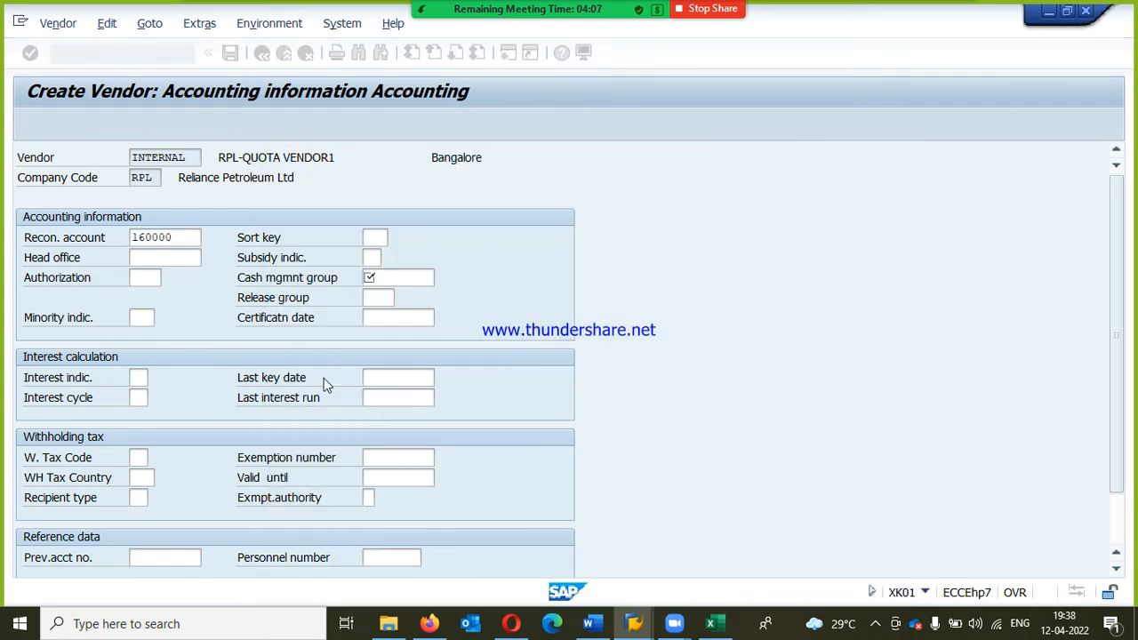
Step: Set the cash management group to A1 and continue to the accounting payment transactions screen
click(380, 278)
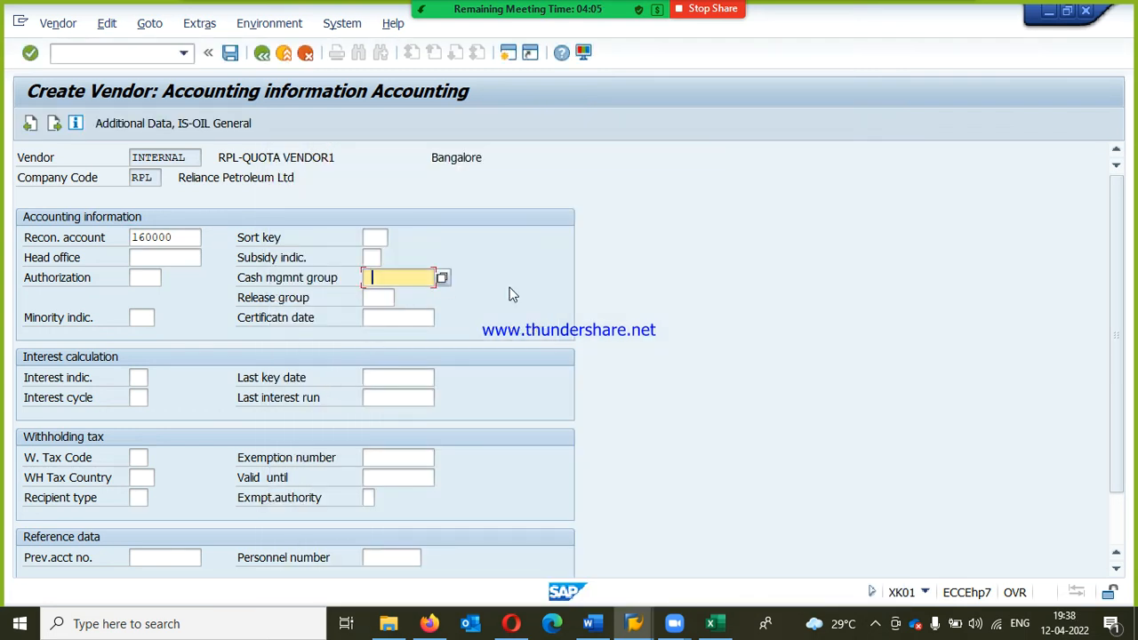
key(BackSpace)
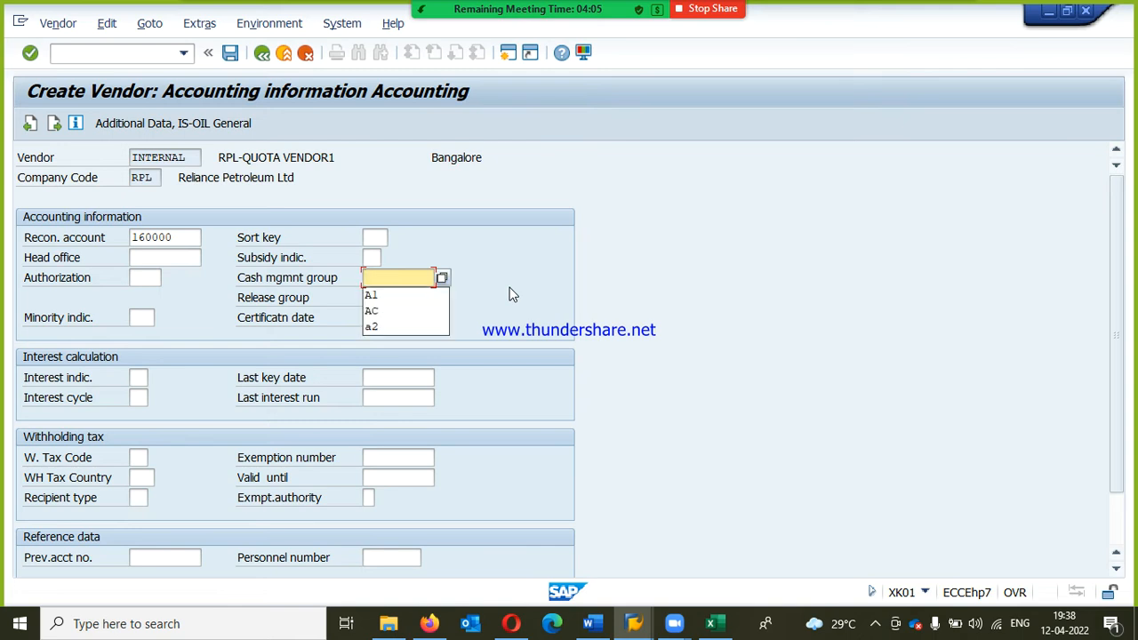
click(375, 295)
key(Return)
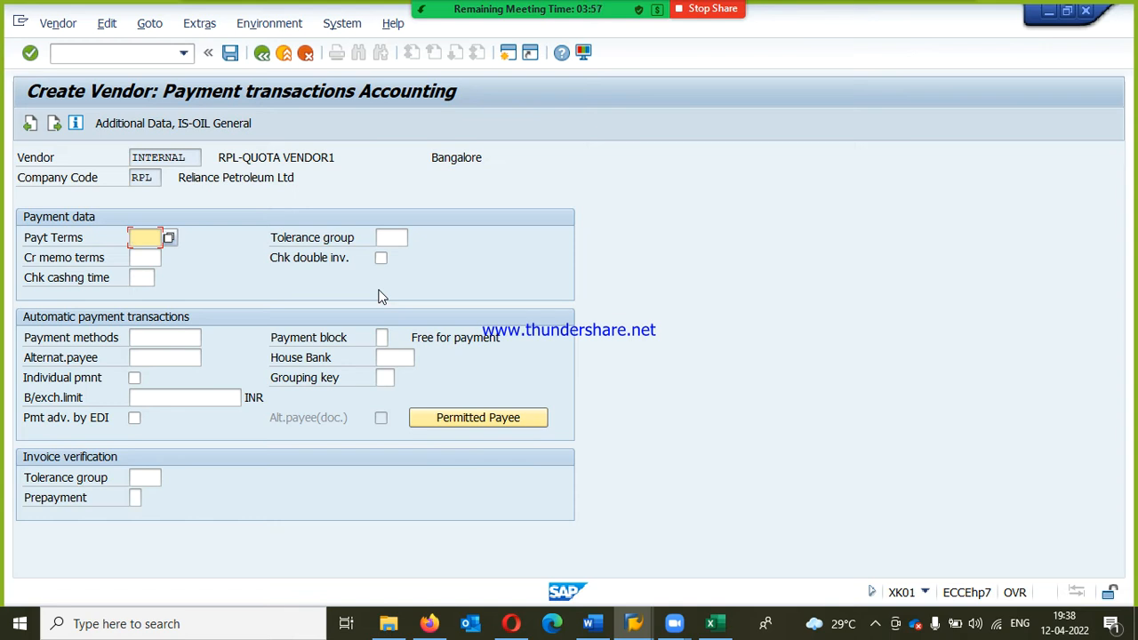
Step: Set the vendor's accounting payment terms to RP3T and pass the correspondence screen unfilled
text(R)
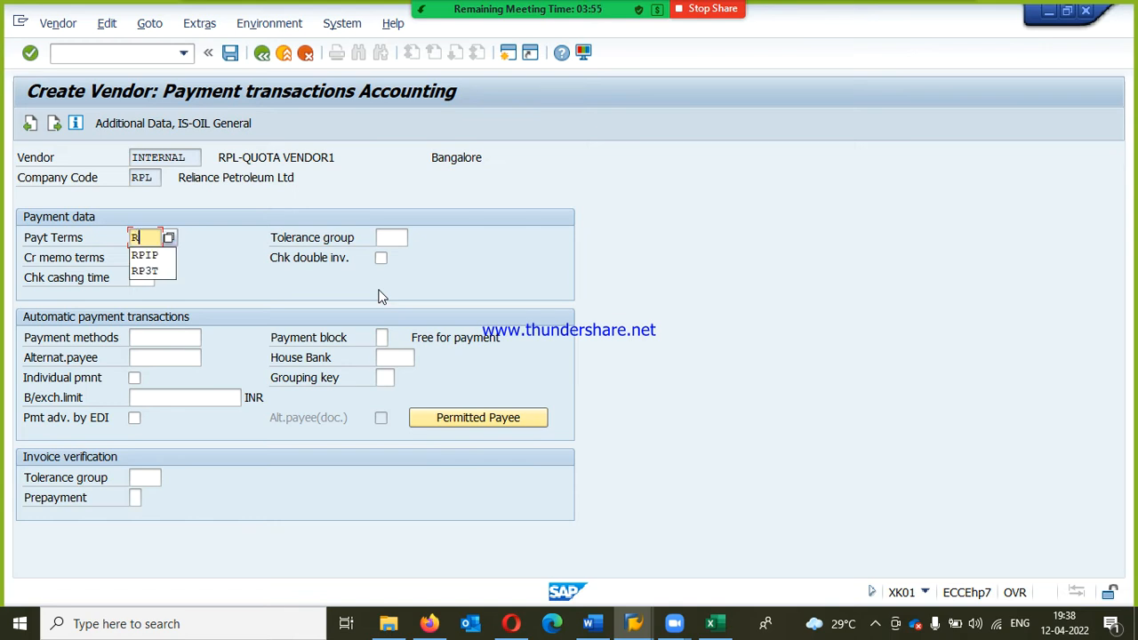
key(Down)
key(Down)
key(Return)
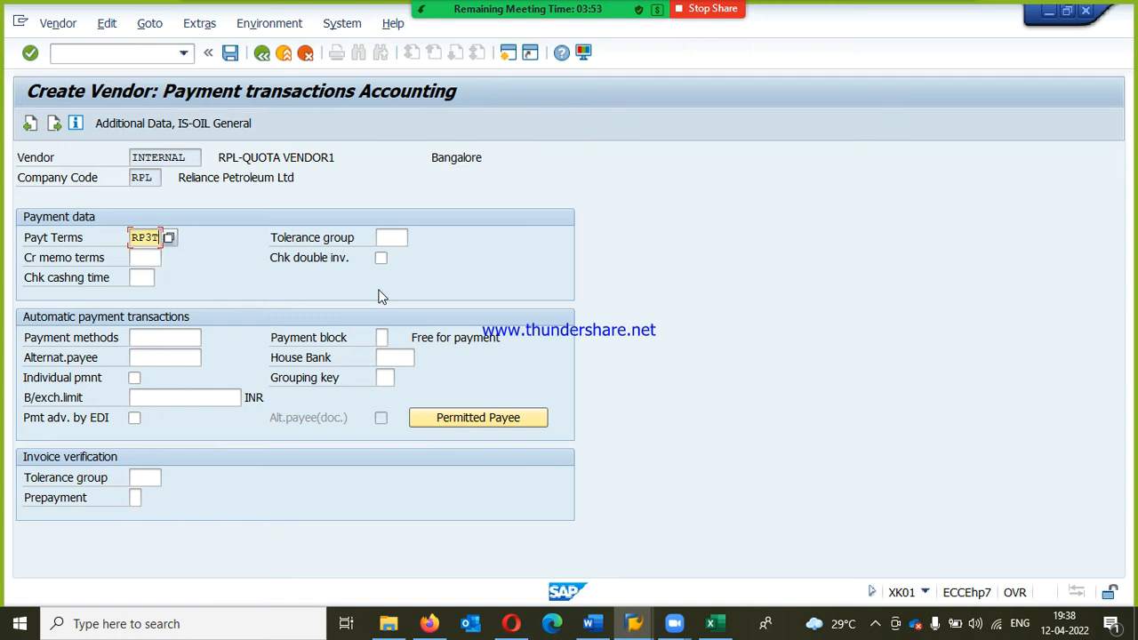
key(Return)
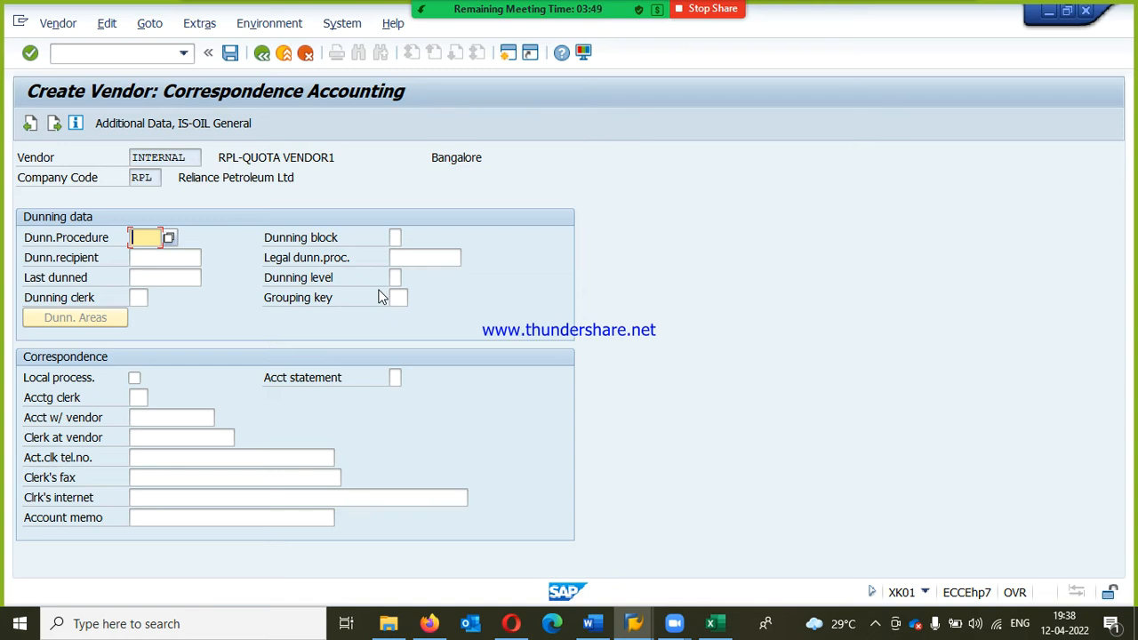
key(Return)
Step: Set the order currency to INR and the terms of payment to RP3T in the vendor's purchasing data
key(BackSpace)
key(Down)
key(Return)
key(Tab)
text(01)
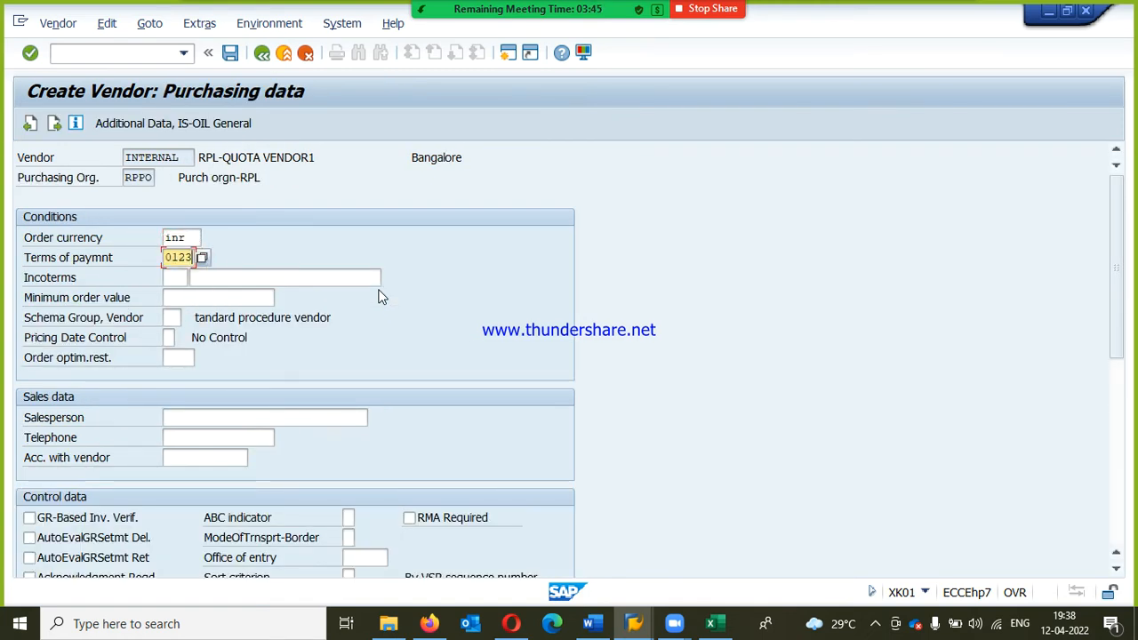
key(BackSpace)
key(BackSpace)
text(RP3T)
key(Tab)
key(Tab)
key(Tab)
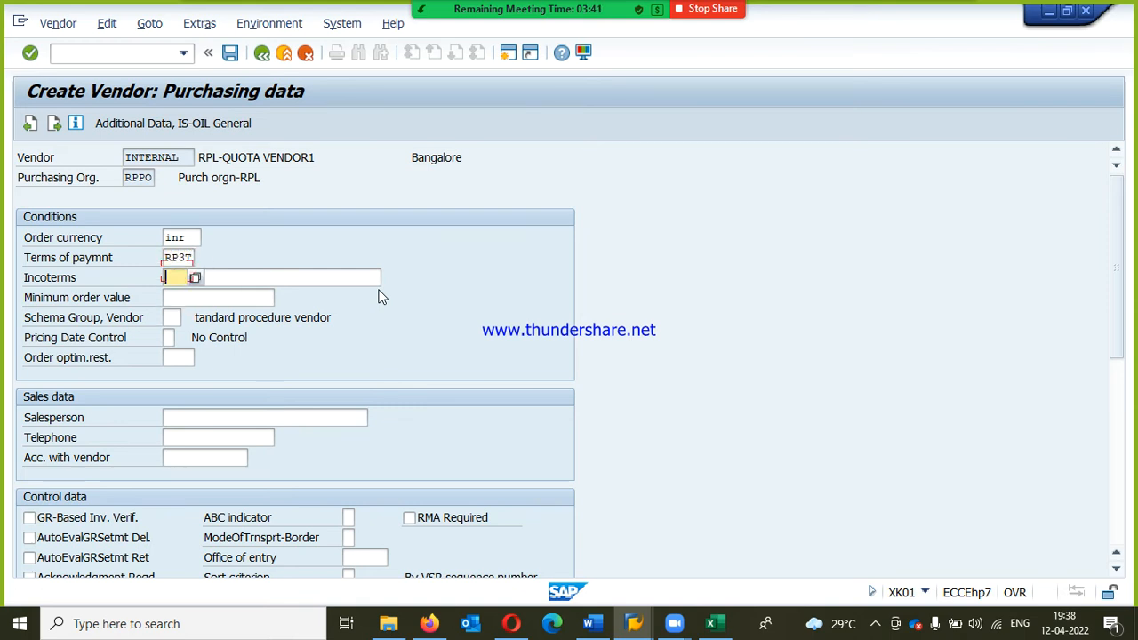
Step: Set the incoterms to CFR with location Bangalore, leave the partner functions empty and save the vendor
key(shift+Tab)
key(shift+Tab)
text(CFR)
key(Tab)
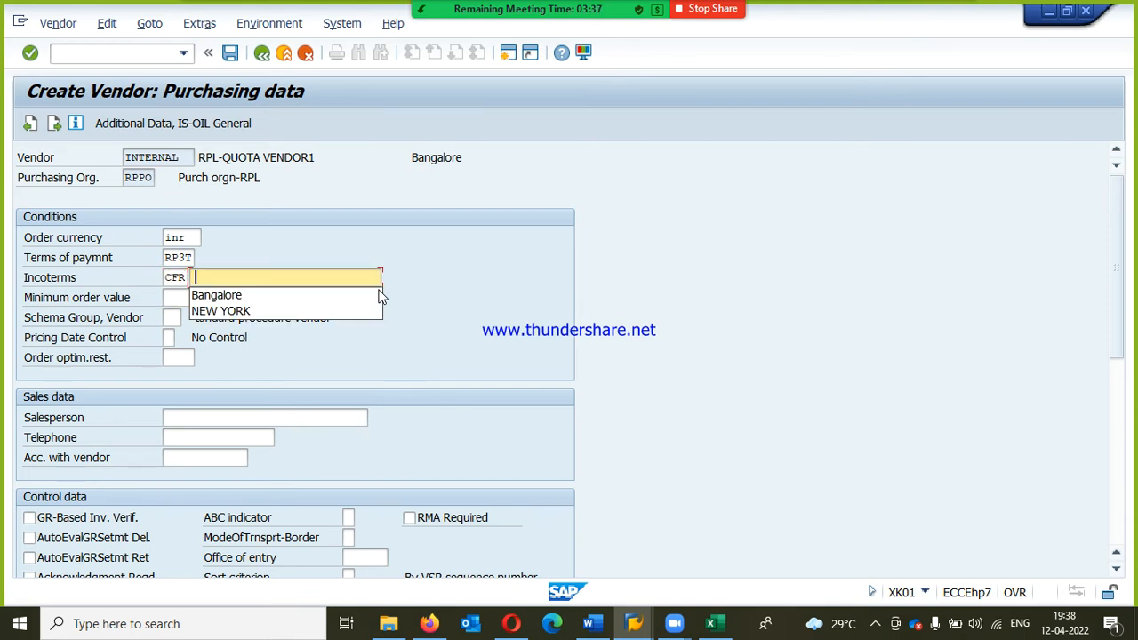
click(380, 296)
key(Return)
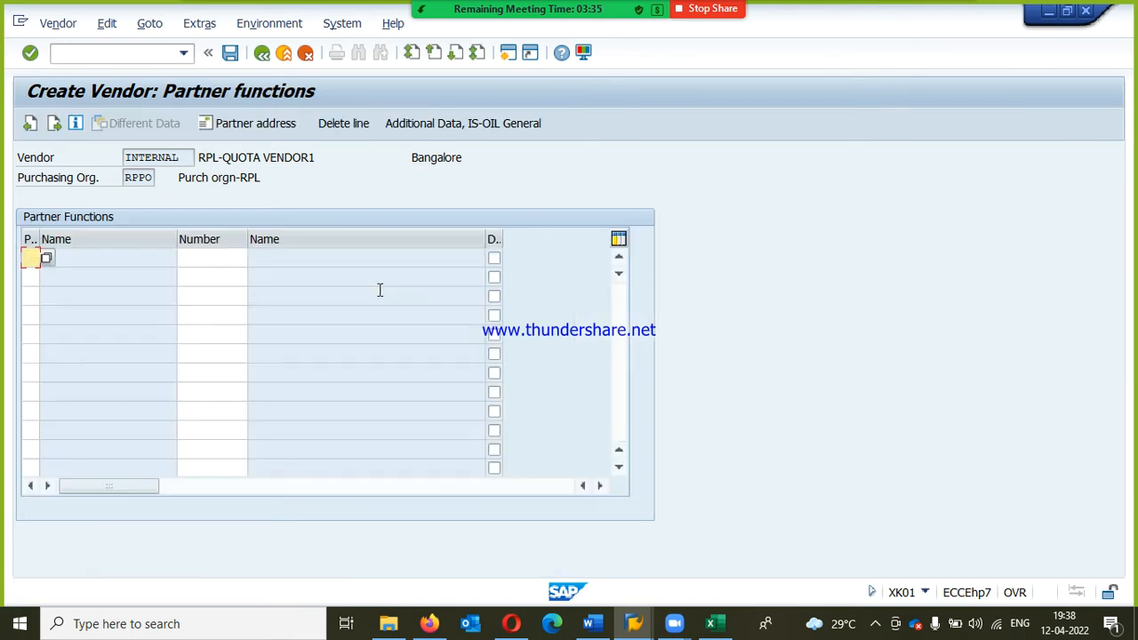
key(Return)
key(Return)
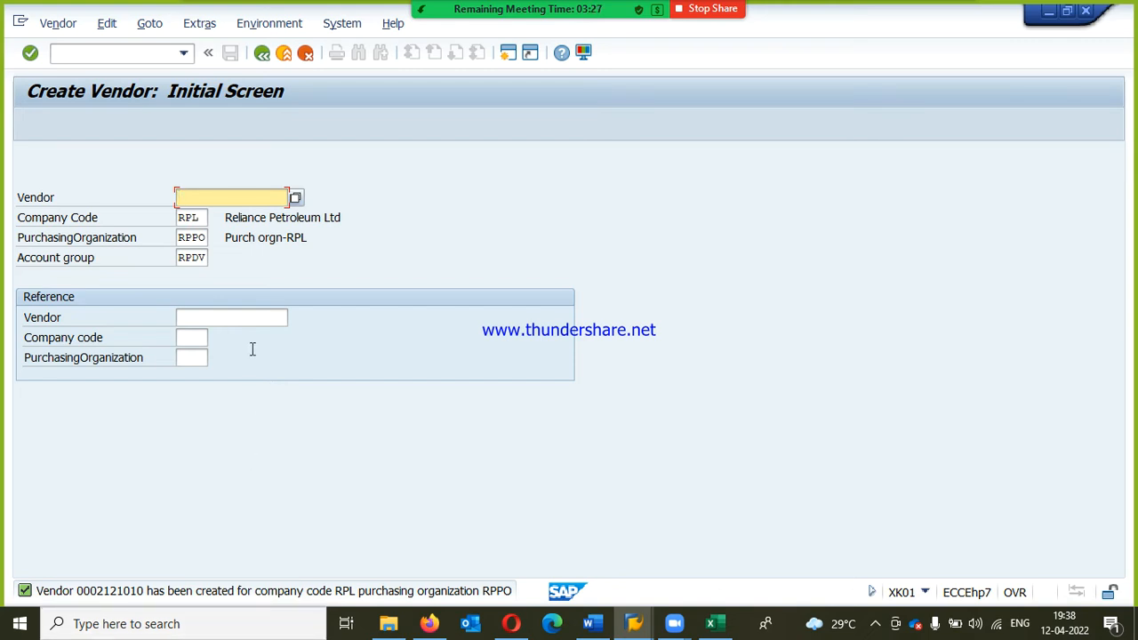
Step: Start another vendor with the same company code, purchasing organization and account group, and set its title to Company
key(Return)
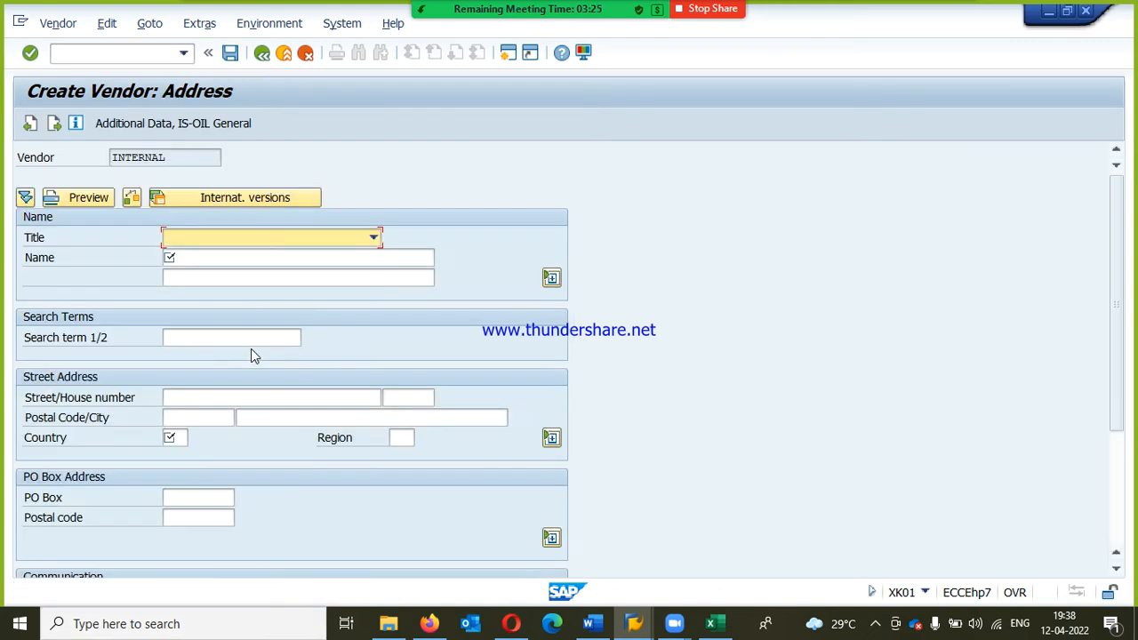
key(Tab)
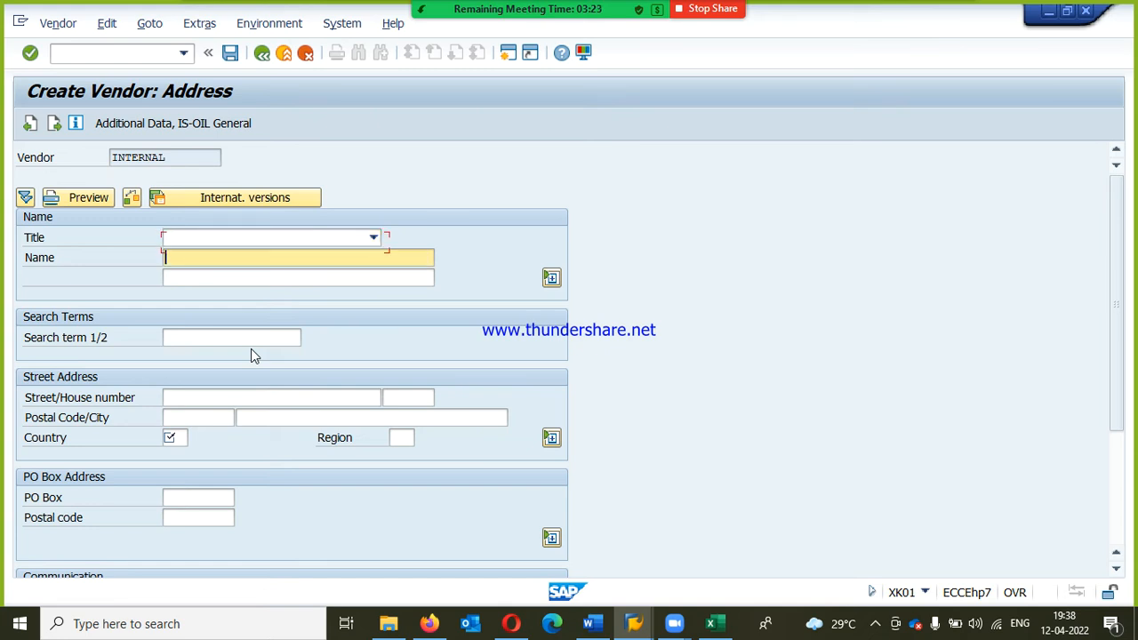
key(Tab)
text(C)
key(BackSpace)
key(shift+Tab)
key(shift+Tab)
key(c)
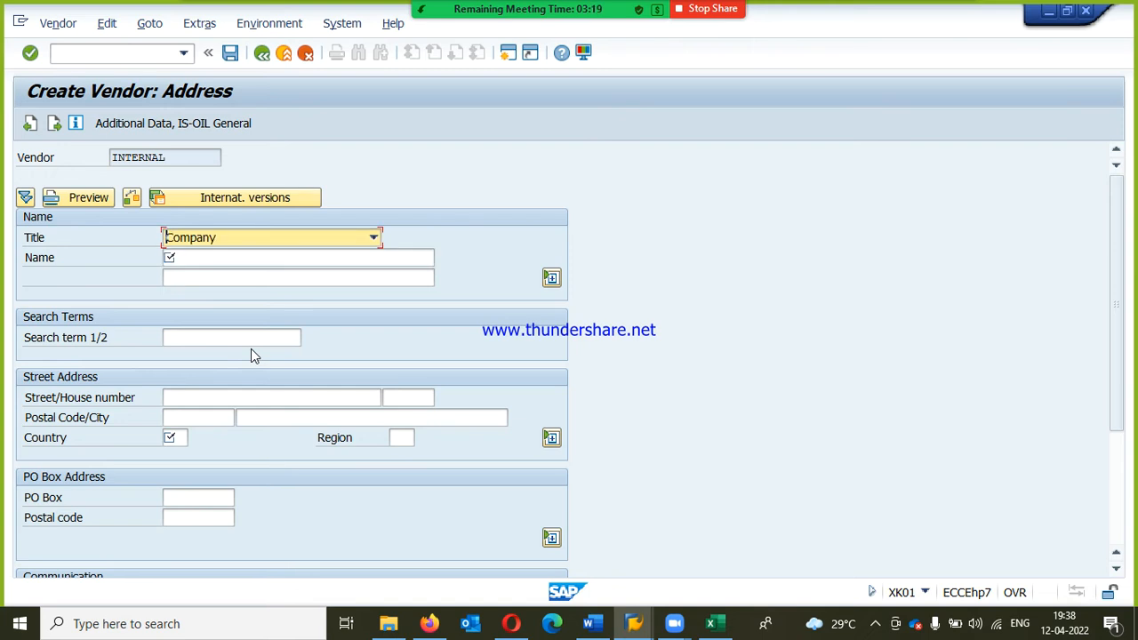
Step: Name the new vendor RPL-QUOTA VENDOR
key(Tab)
key(Down)
key(Down)
key(Return)
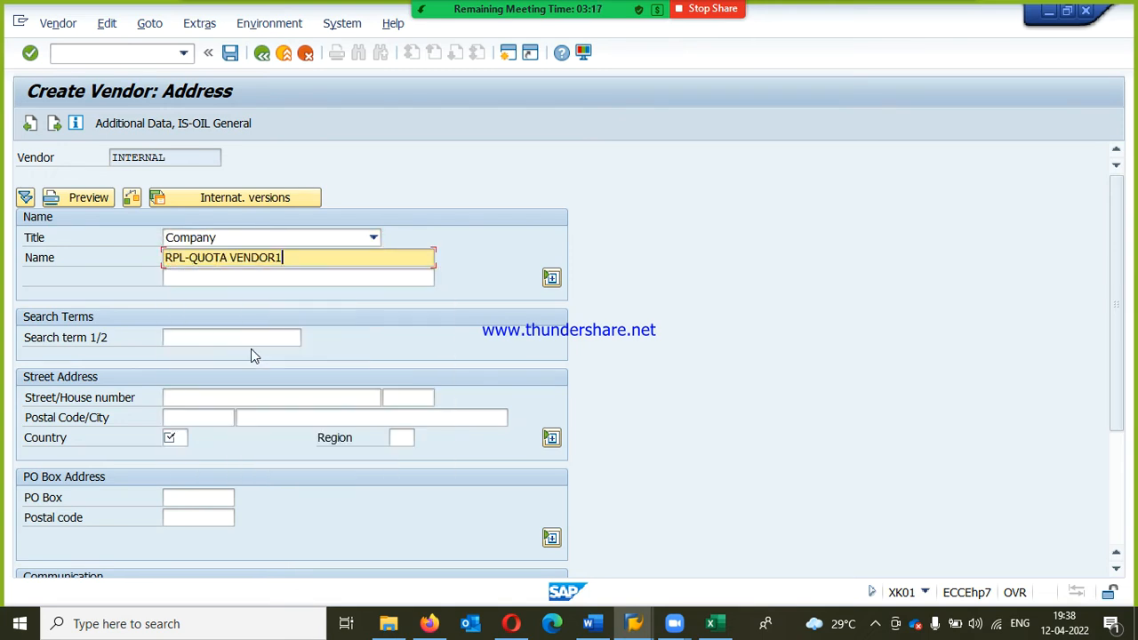
key(BackSpace)
Step: Set the vendor's country to IN and region to 13, leave the other address fields empty and confirm the address
key(Tab)
key(Tab)
key(Tab)
key(Tab)
key(Tab)
key(Tab)
key(Tab)
text(I)
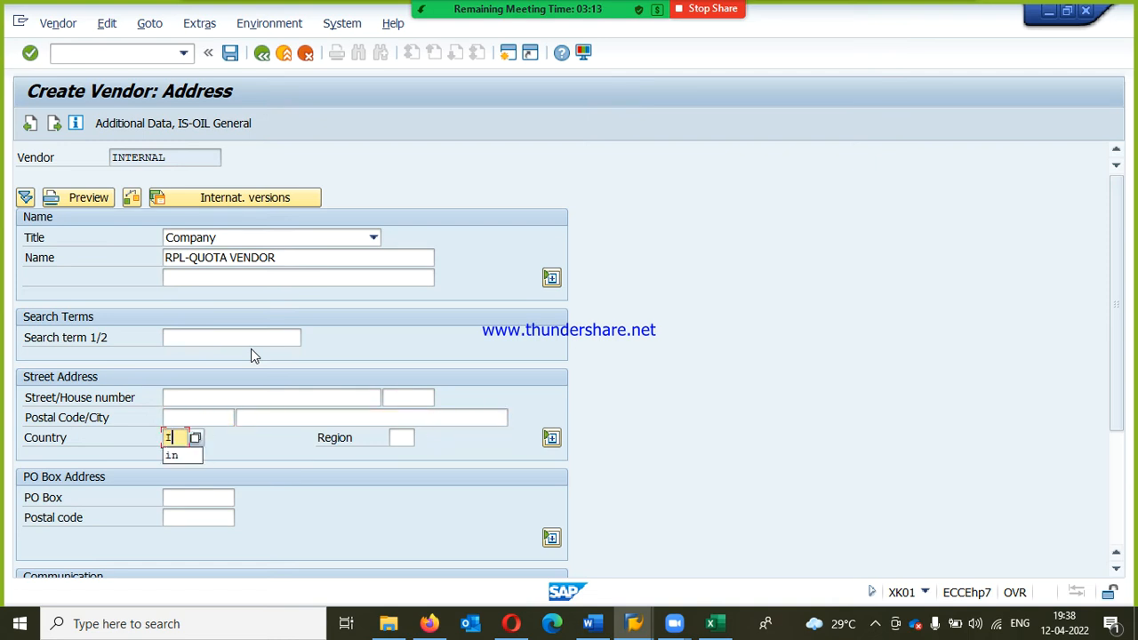
text(N)
key(Tab)
text(13)
key(Return)
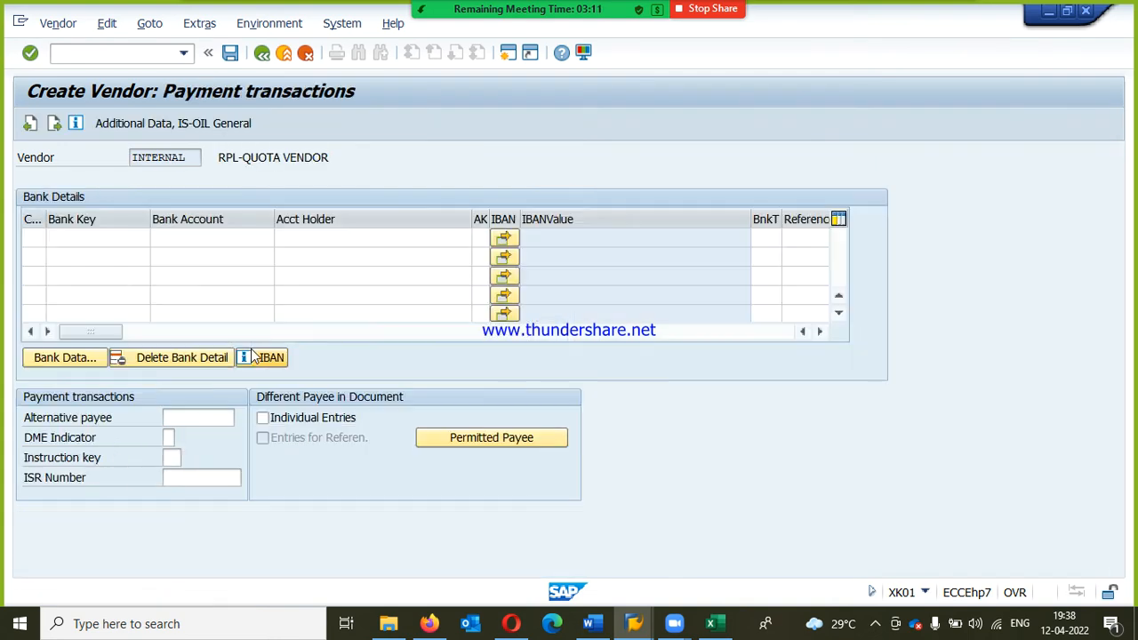
Step: Pass the bank details unfilled, then set the reconciliation account to 160000 and the cash management group to A1
key(Return)
key(Return)
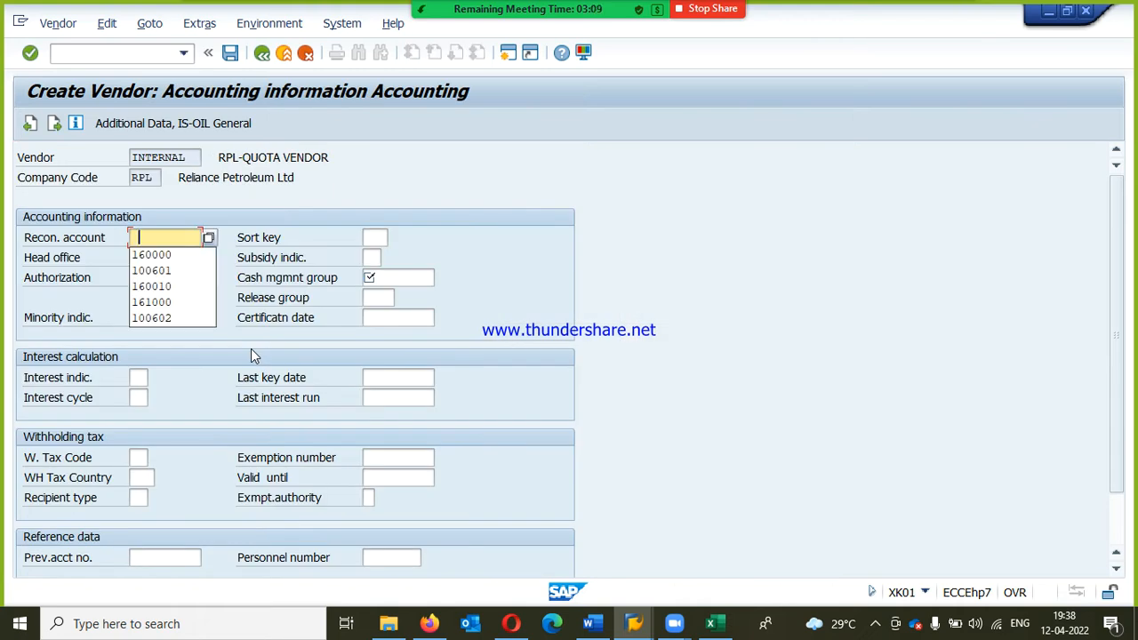
key(Down)
key(Tab)
key(Tab)
key(Tab)
key(Tab)
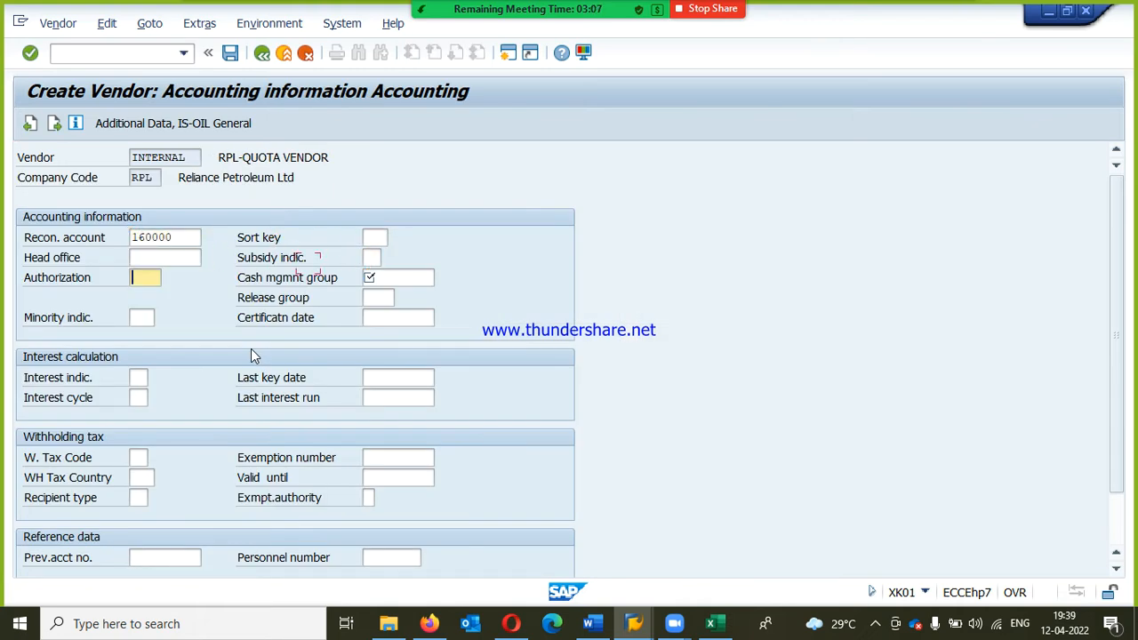
key(Tab)
text(A1)
key(Return)
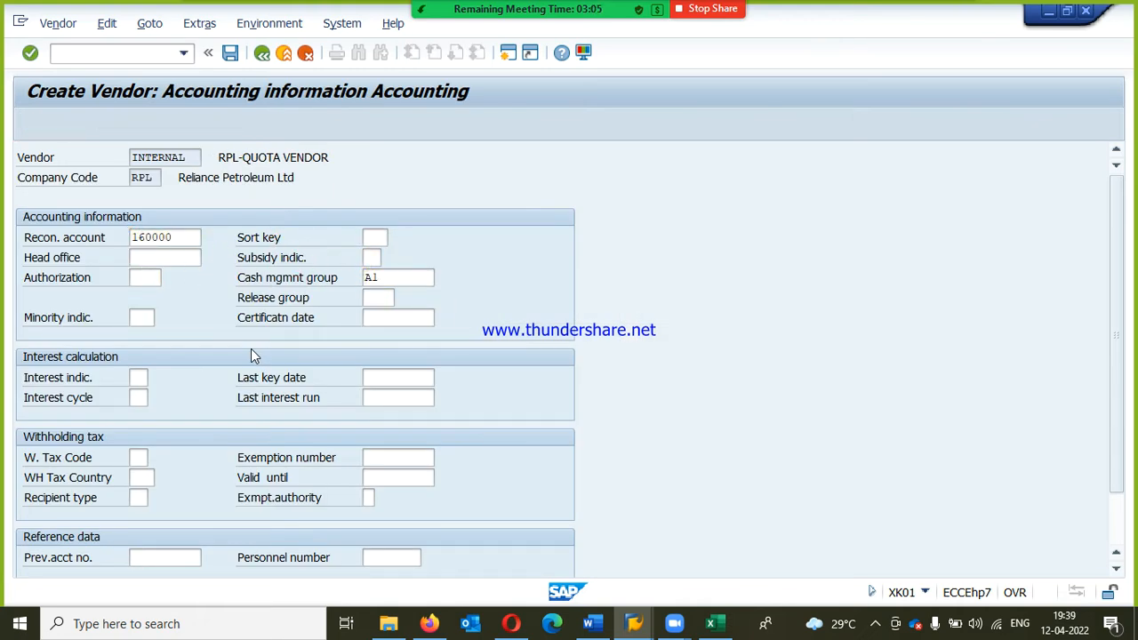
Step: Set the payment terms of RPL-QUOTA VENDOR to RP3T and leave its correspondence data empty
key(space)
key(Down)
key(Return)
key(Return)
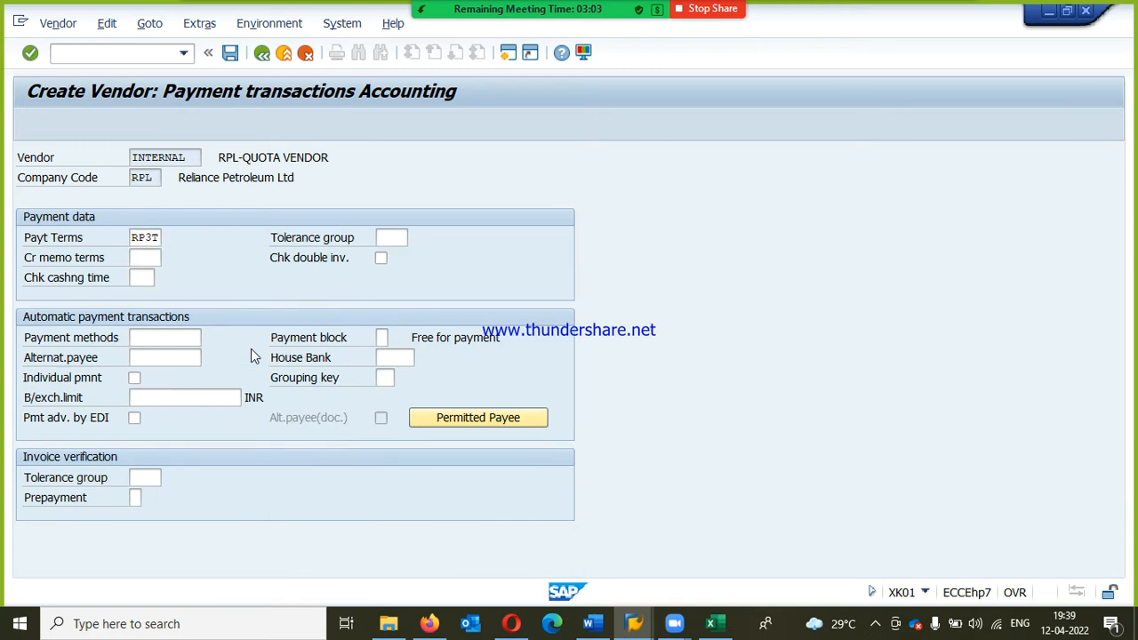
key(Return)
key(space)
Step: Fill in the order currency and terms of payment in the purchasing conditions with the previously used values
key(Return)
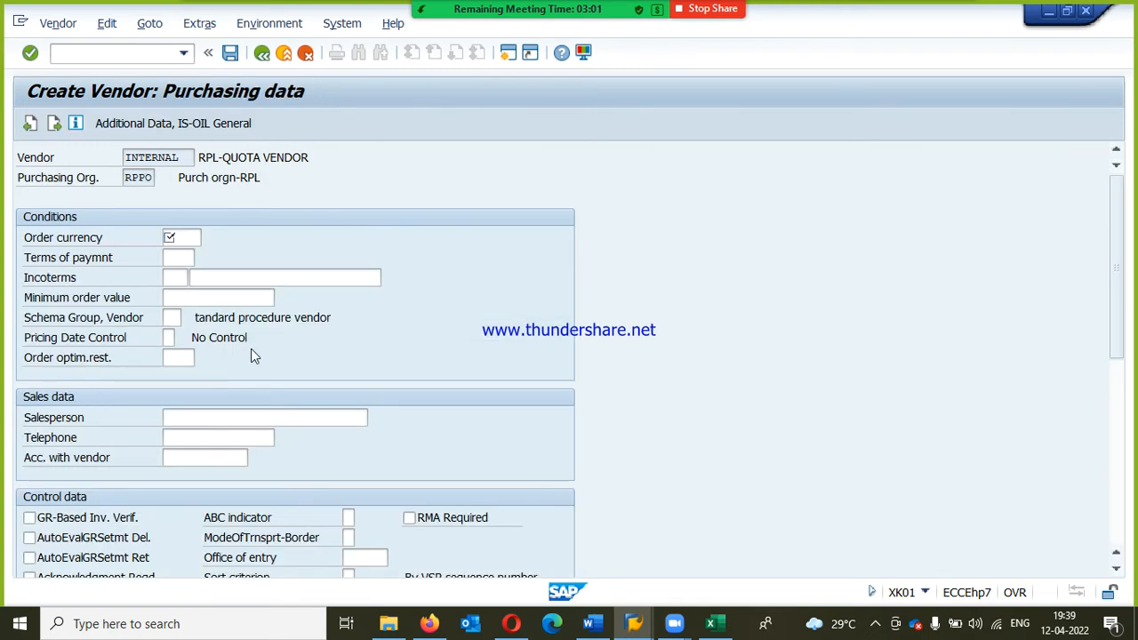
key(space)
key(Down)
key(Return)
key(Tab)
key(space)
key(Down)
Step: Fill in the incoterms and their location, continue to the partner functions and save RPL-QUOTA VENDOR
key(Return)
key(Tab)
key(Tab)
key(space)
key(Down)
key(Return)
key(shift+Tab)
key(space)
key(Down)
key(Return)
Step: Start another vendor with the same organizational data, title Company and name RPL-QUOTA VENDOR3
key(Return)
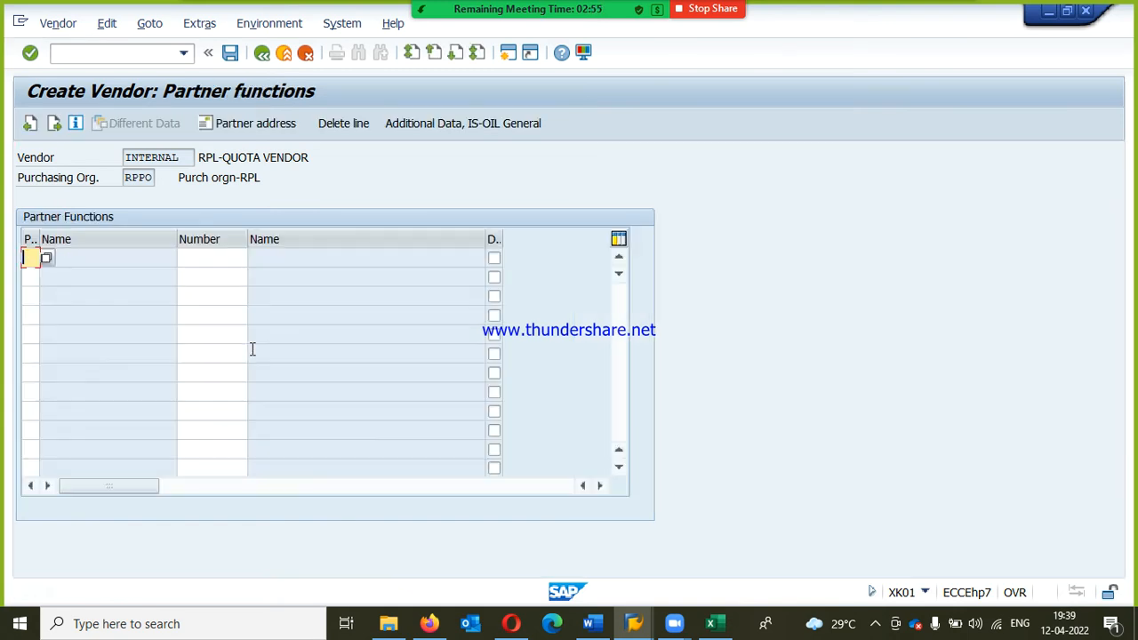
key(ctrl+s)
key(Return)
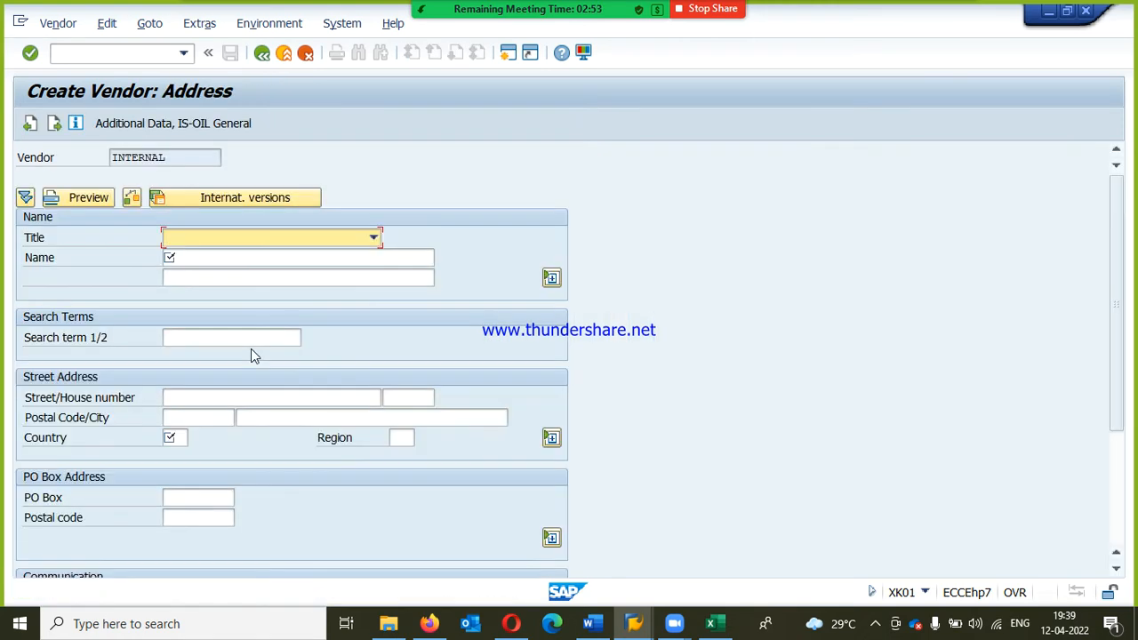
key(Down)
key(Tab)
key(space)
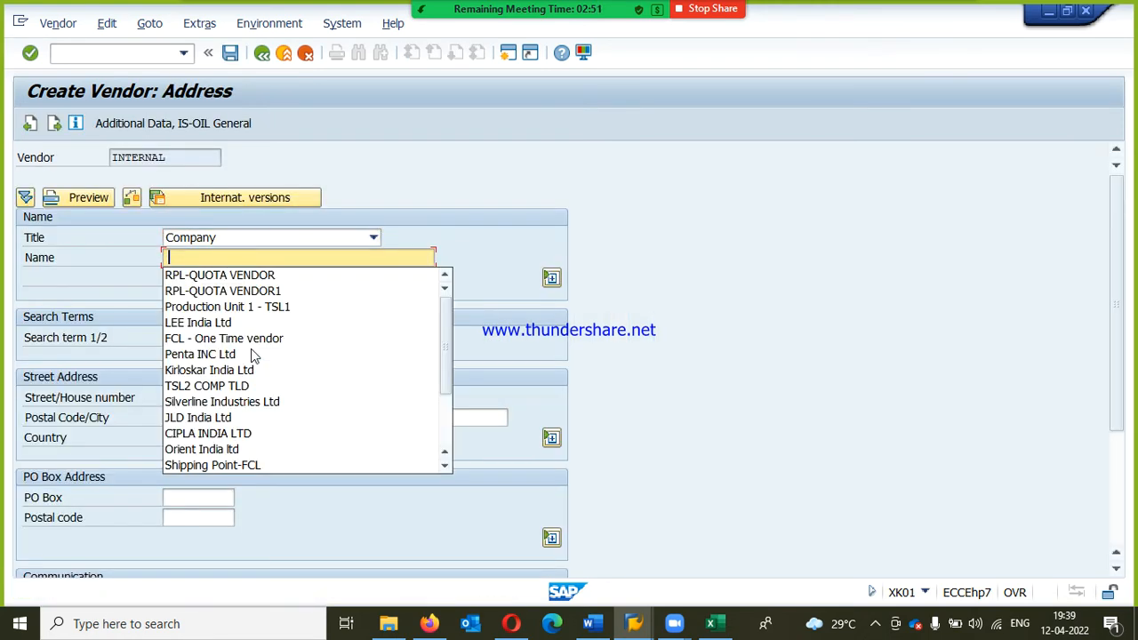
key(Down)
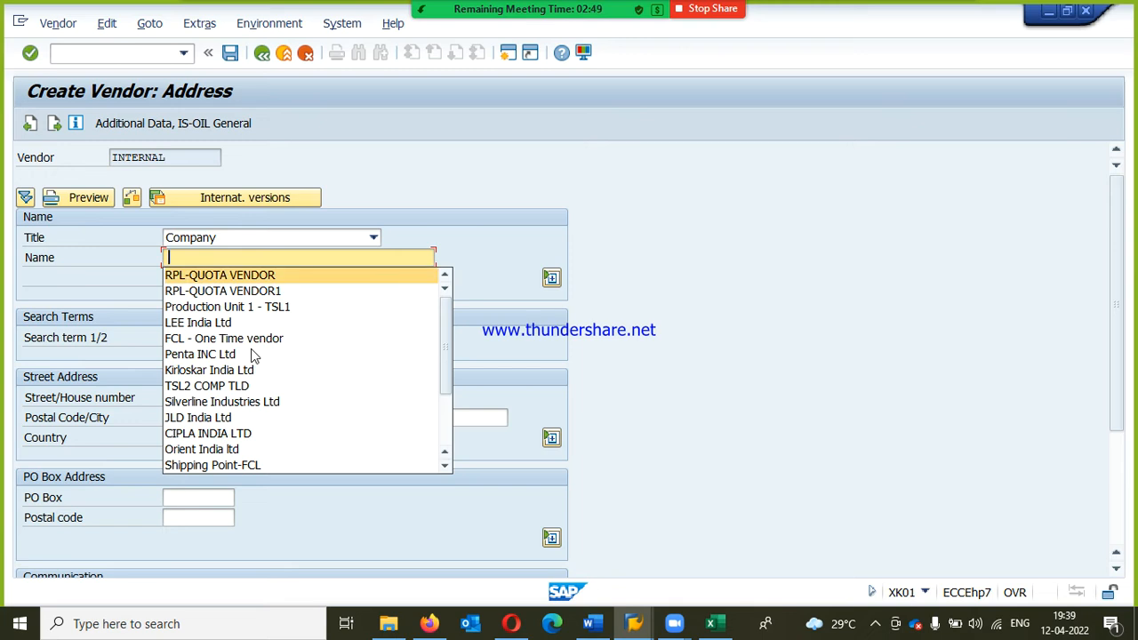
key(Return)
text(3)
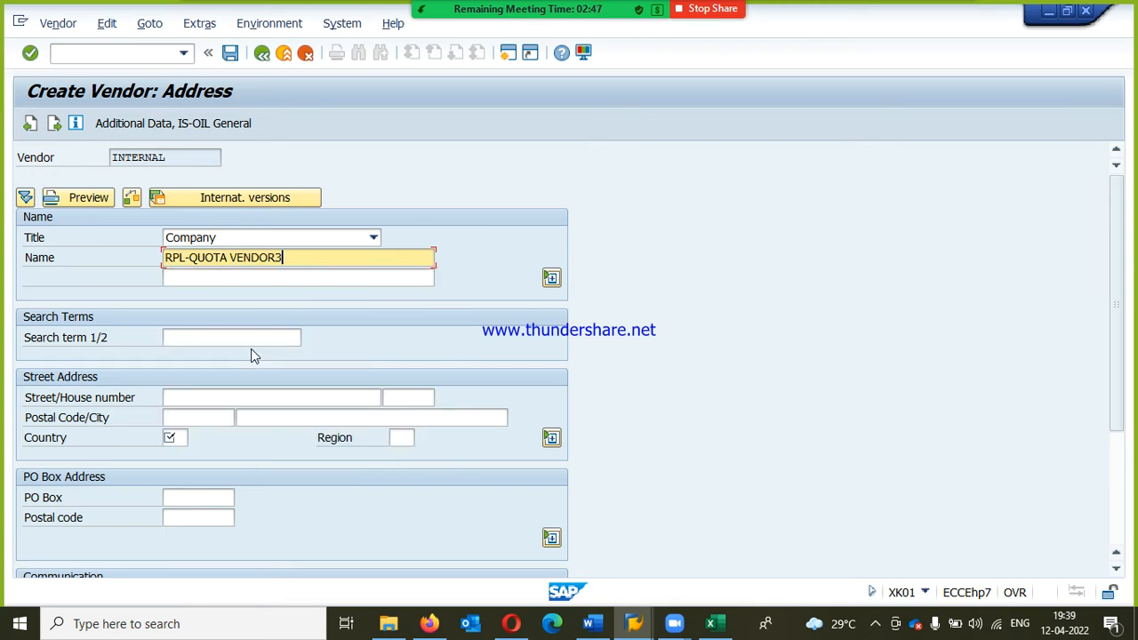
Step: Fill in the street, house number and postal code of RPL-QUOTA VENDOR3
key(Tab)
key(Tab)
key(Tab)
key(Tab)
key(shift+Tab)
text(GM)
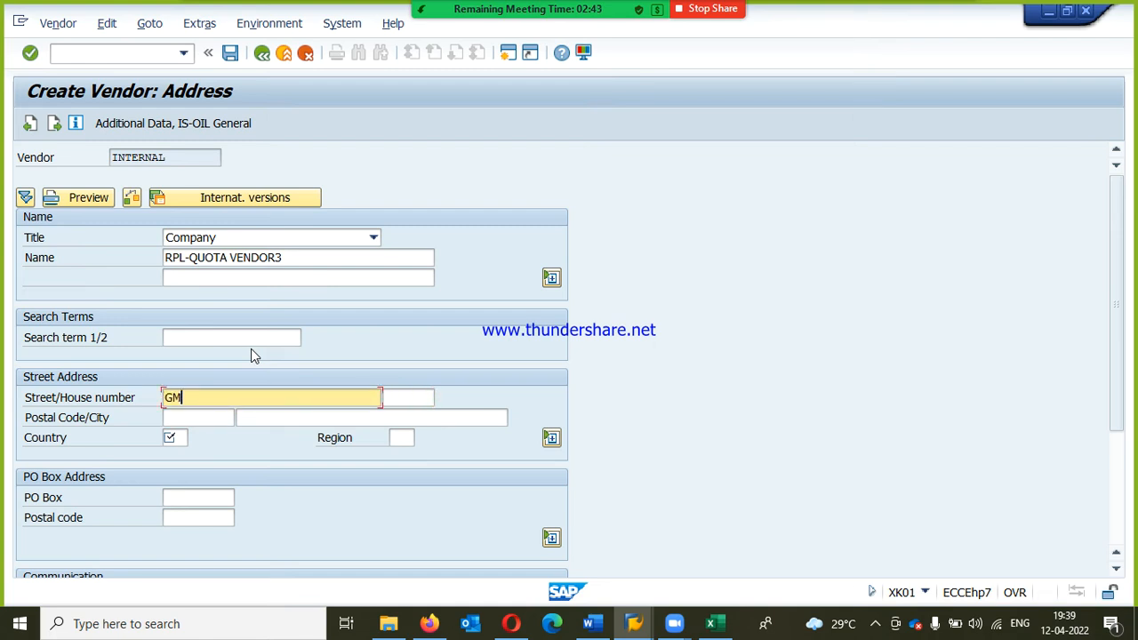
key(Tab)
key(Tab)
key(shift+Tab)
text(1)
key(Tab)
text(560001)
key(Tab)
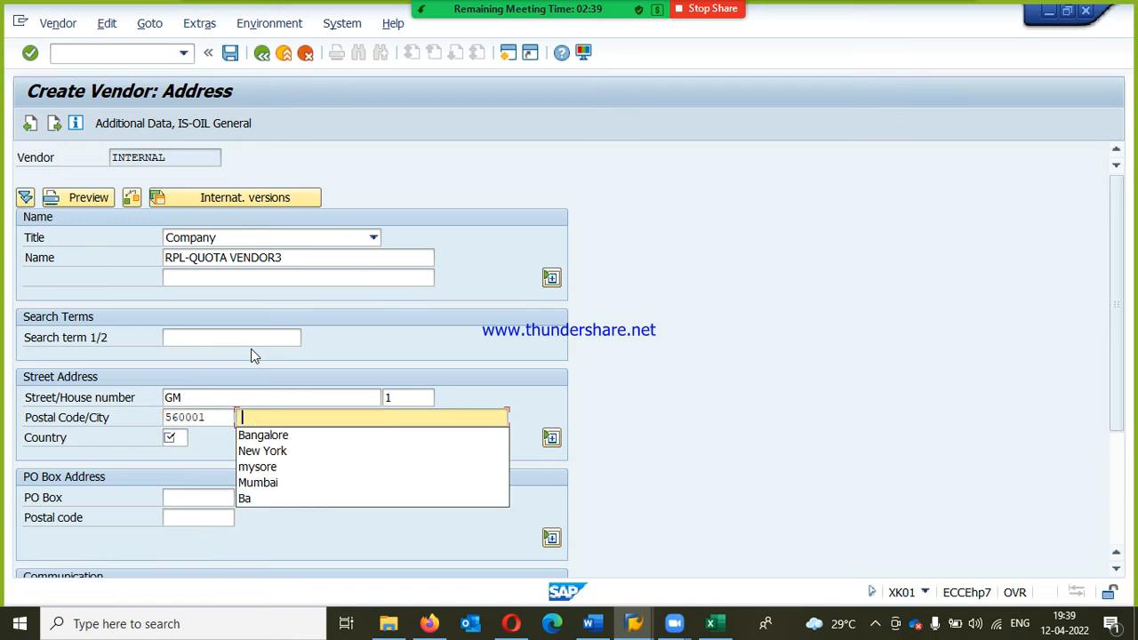
Step: Fill in the vendor's city, set country IN and region 18, and continue to the bank details screen
key(Down)
key(Return)
key(Tab)
text(in)
key(Tab)
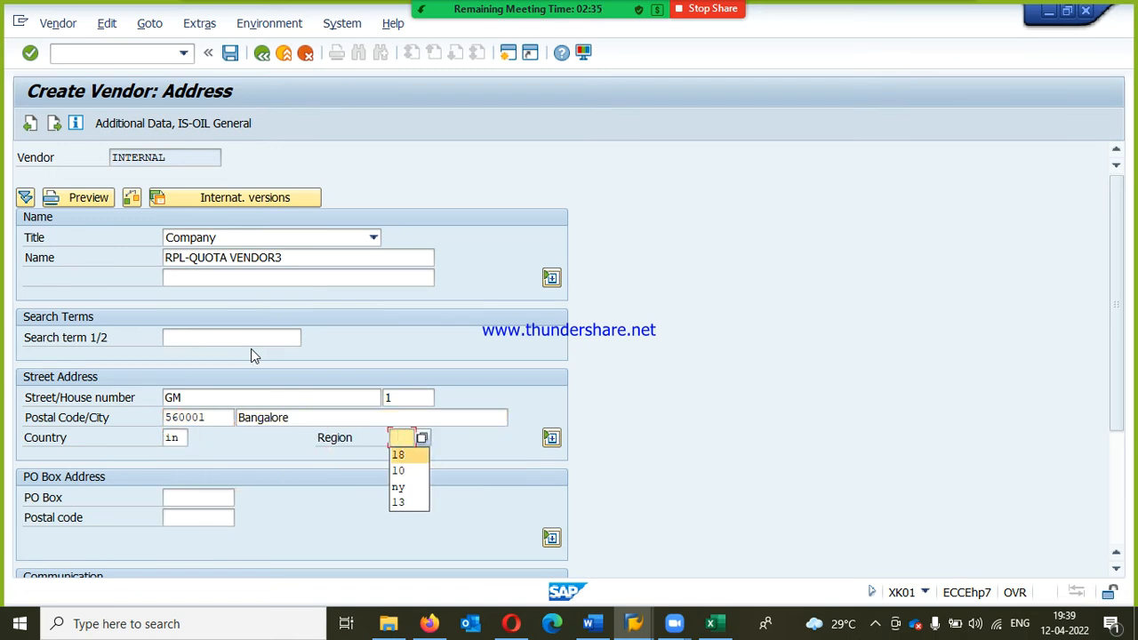
key(Return)
key(Return)
Step: Leave the bank details empty and set reconciliation account 160000 and cash management group A1 for RPL-QUOTA VENDOR3
key(Return)
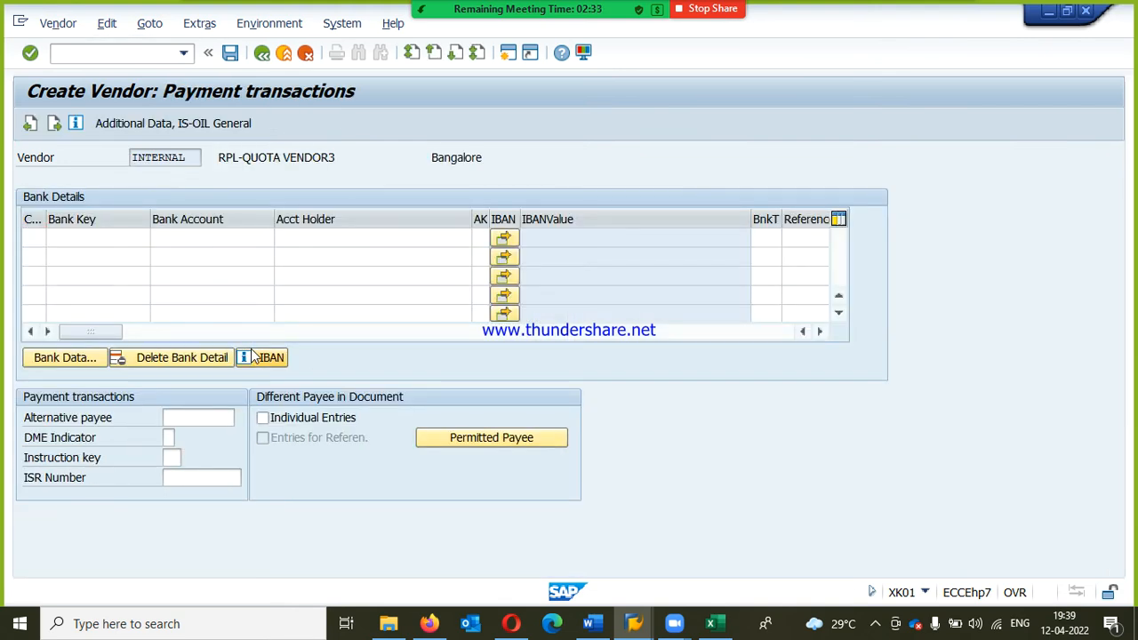
key(Return)
key(Return)
text(160000)
key(Tab)
key(Tab)
key(Tab)
key(Tab)
key(Tab)
text(A1)
key(Return)
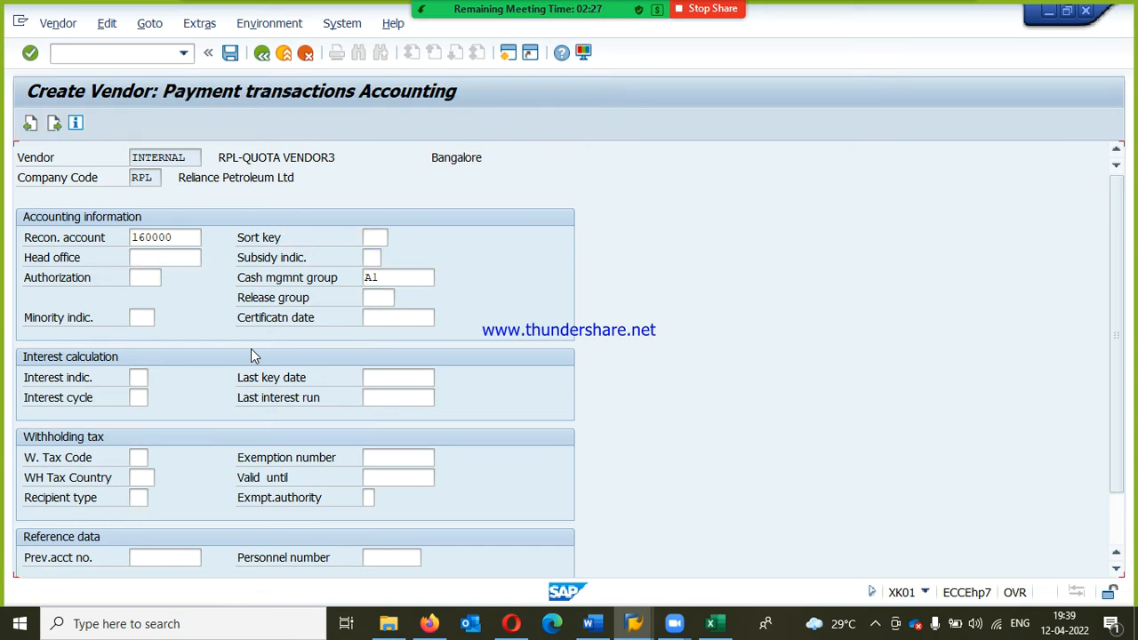
Step: Set the accounting payment terms of RPL-QUOTA VENDOR3 to RP3T and skip the correspondence screen
text(RP3T)
key(Tab)
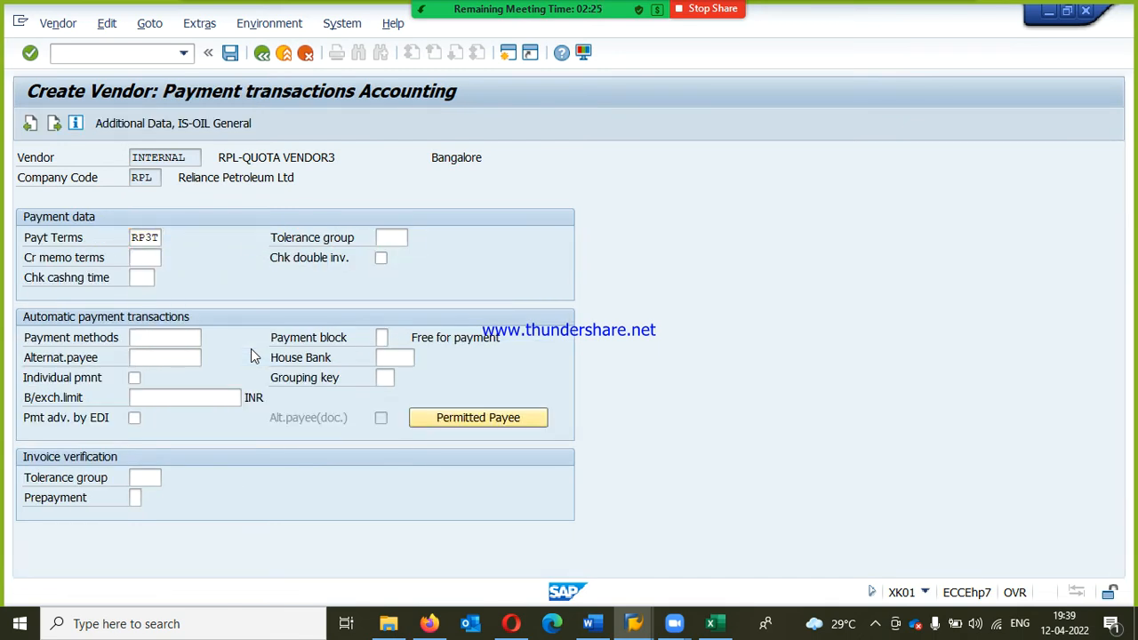
key(Return)
key(Return)
Step: Enter order currency INR and terms of payment RP3T in the purchasing data of RPL-QUOTA VENDOR3
text(inr)
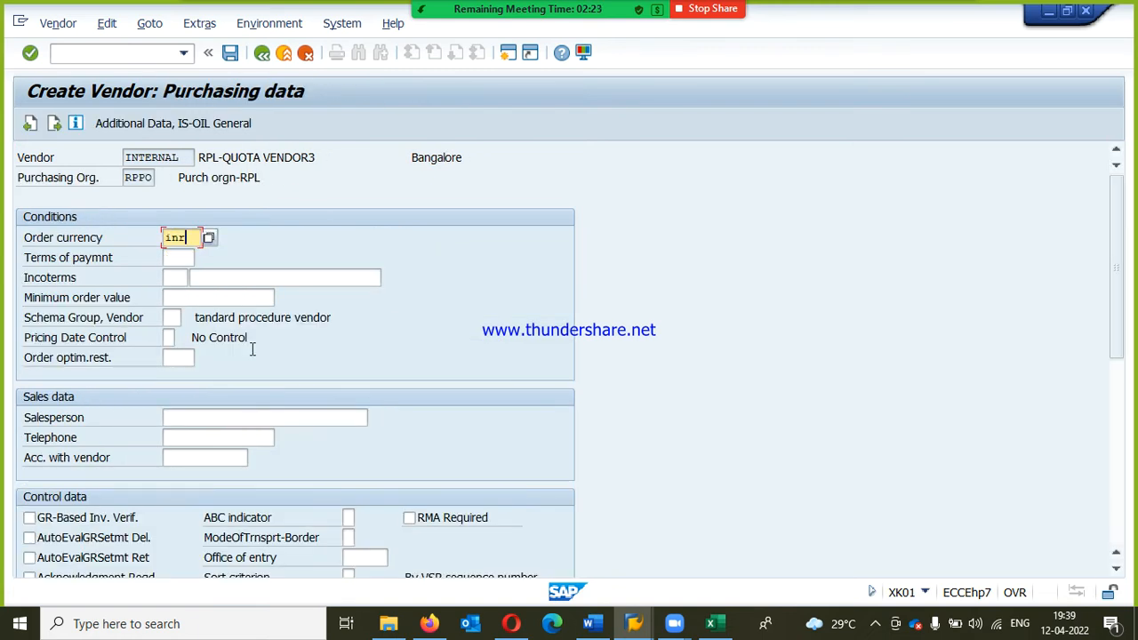
key(Tab)
text(RP3T)
Step: Enter incoterms CFR with location Bangalore, pass the partner functions unfilled and save RPL-QUOTA VENDOR3
key(Tab)
key(Tab)
text(Bangalore)
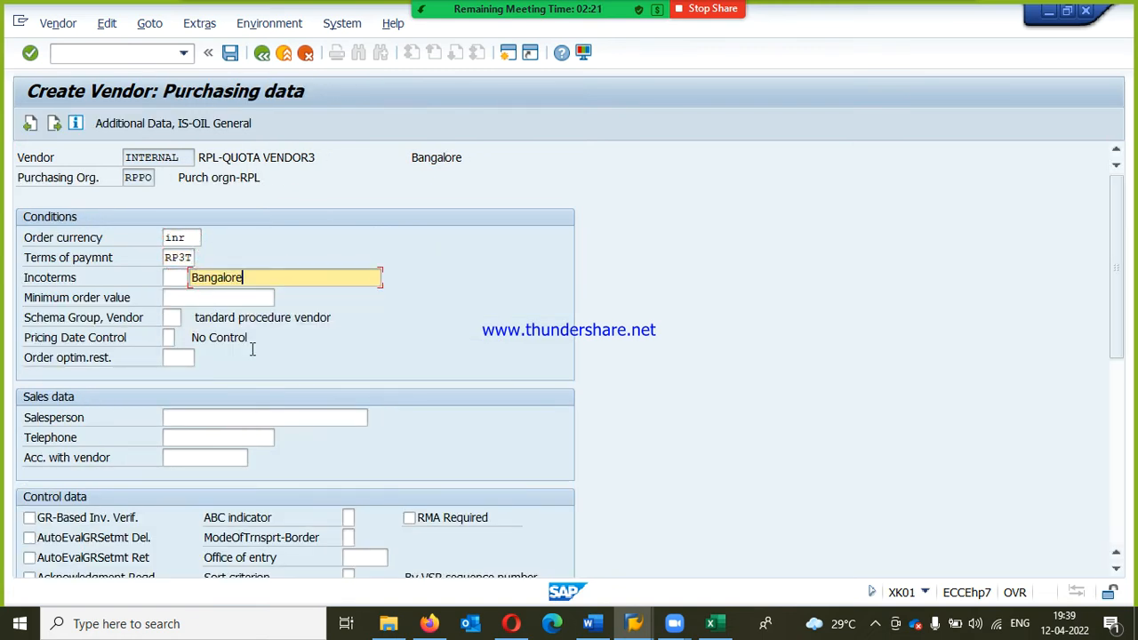
key(shift+Tab)
text(CFR)
key(Return)
key(Return)
key(Return)
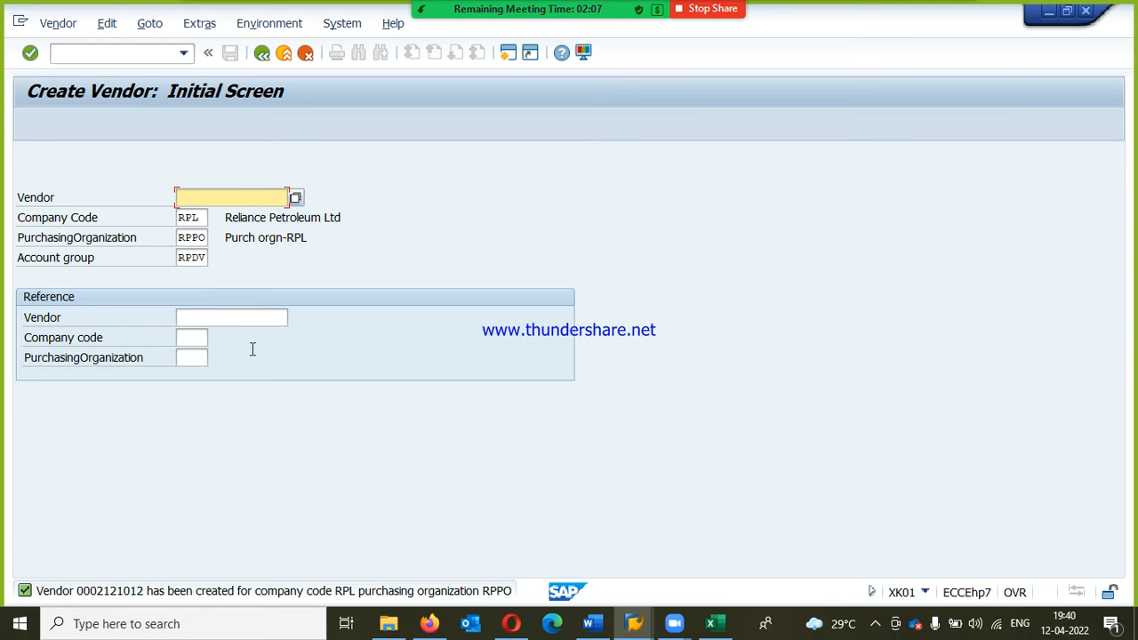
Step: Begin another vendor with company code RPL, purchasing organization RPPO and account group RPDV, titled Company and named RPL-QUOTA VENDOR4
key(Return)
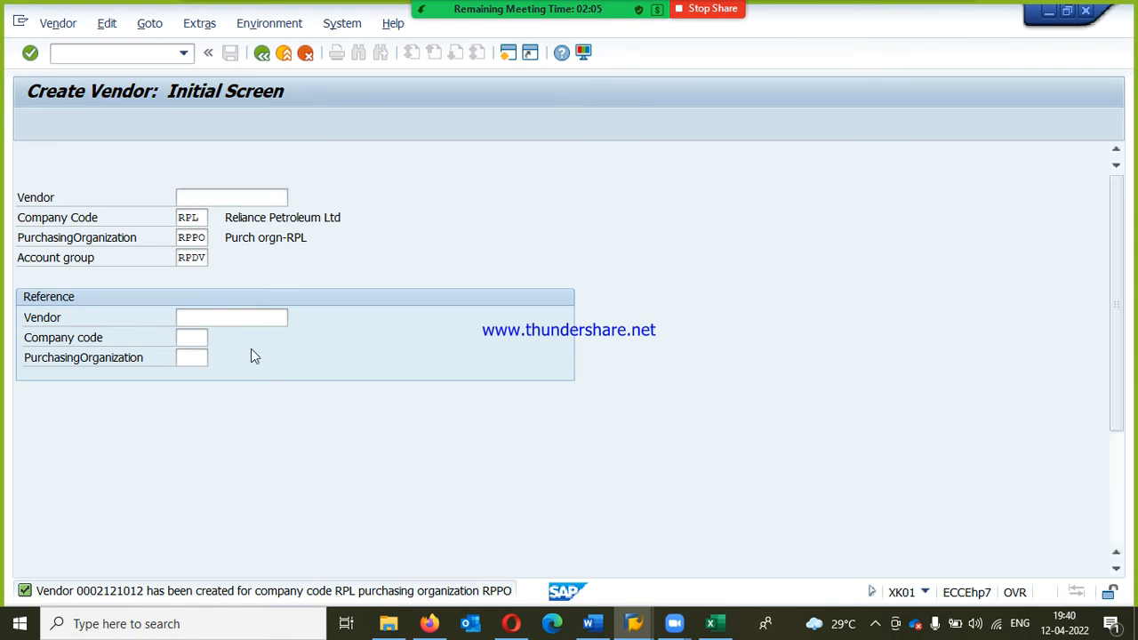
key(Down)
key(Tab)
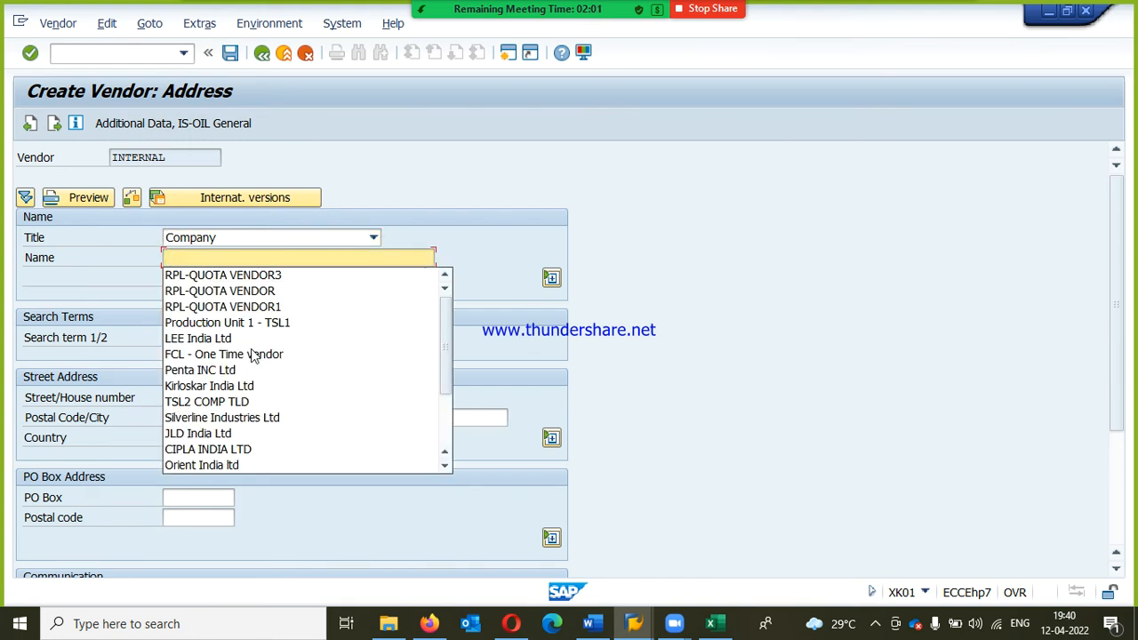
key(Down)
key(Return)
key(BackSpace)
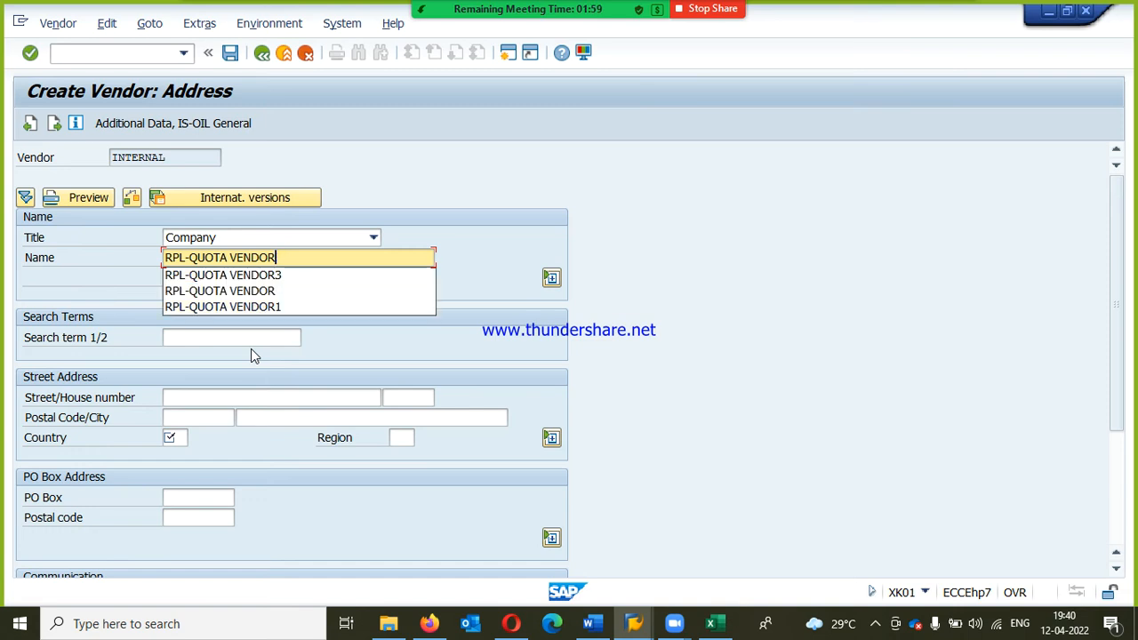
text(4)
key(Tab)
key(Tab)
key(Tab)
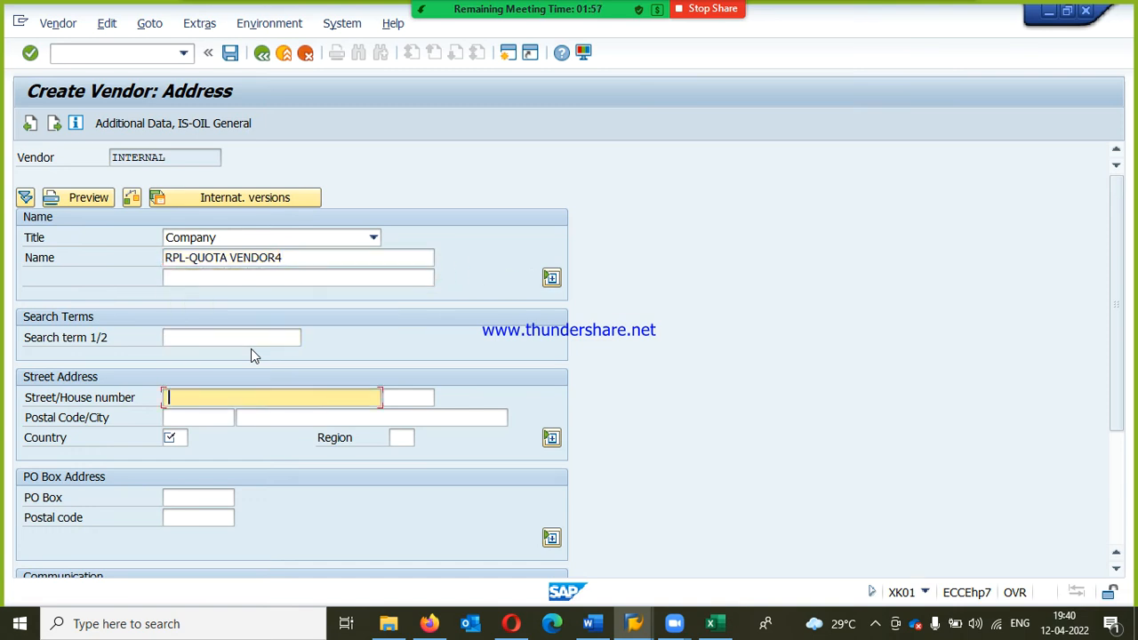
Step: Enter the street, house number, postal code and city in the address of RPL-QUOTA VENDOR4
text(GM)
key(Tab)
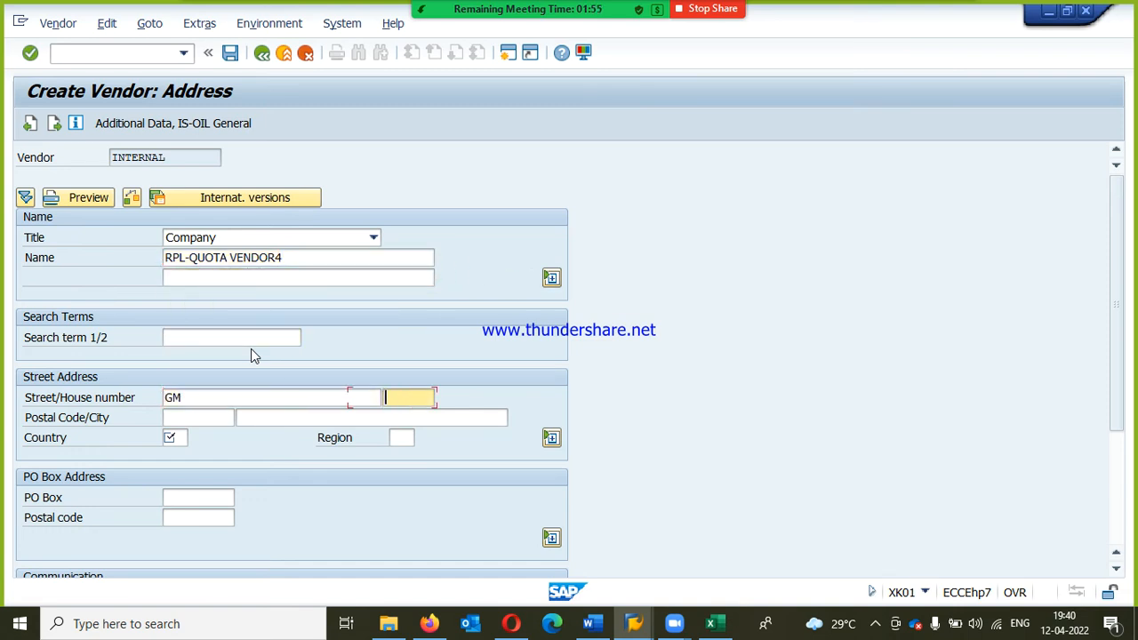
text(1)
key(Tab)
text(56)
key(Down)
key(Down)
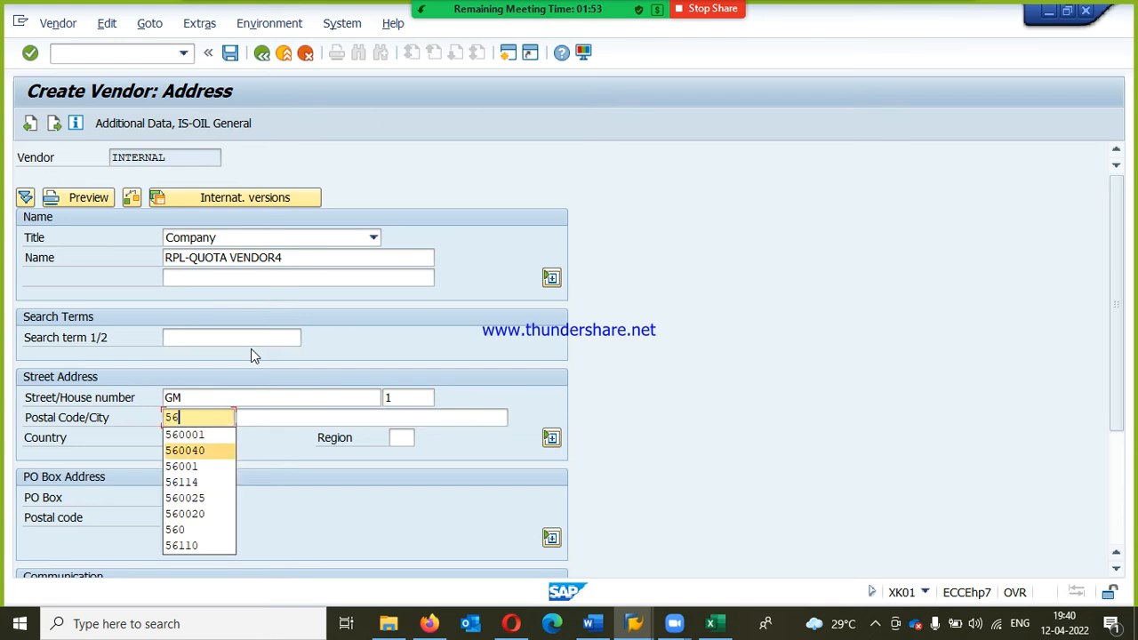
key(Up)
key(Return)
key(Tab)
key(space)
key(Down)
key(Return)
Step: Set country IN and region 18 for RPL-QUOTA VENDOR4 and complete the address data
key(Tab)
key(space)
key(Down)
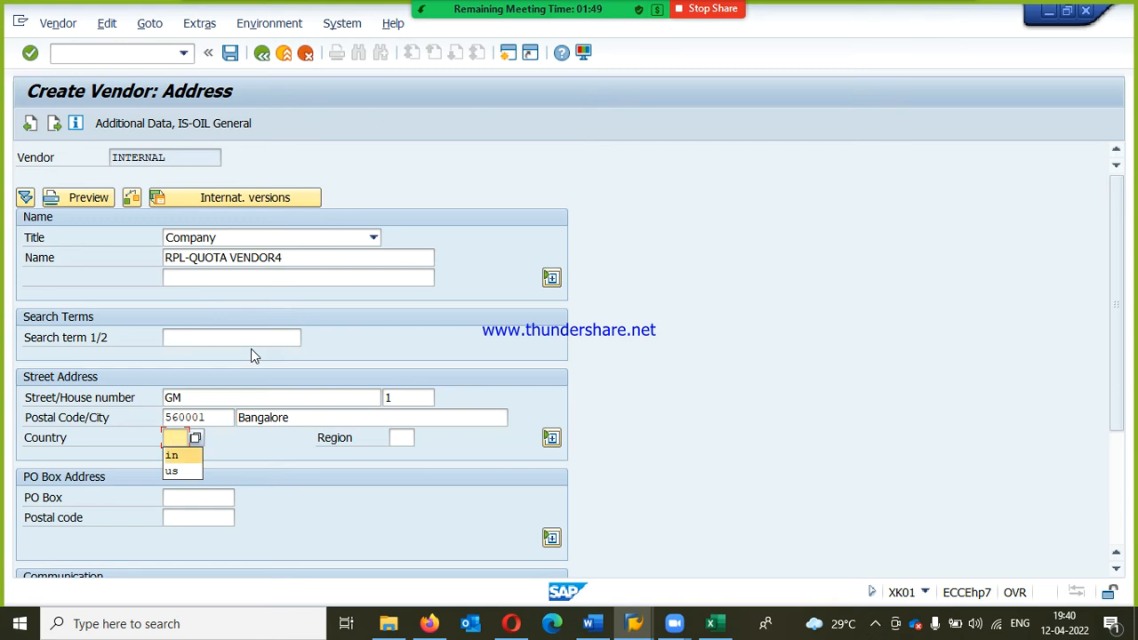
key(Return)
key(Tab)
key(space)
key(Down)
key(Return)
Step: Leave the control, bank and contact data empty and reuse the previous vendor's reconciliation account and cash management group for RPL-QUOTA VENDOR4
key(Return)
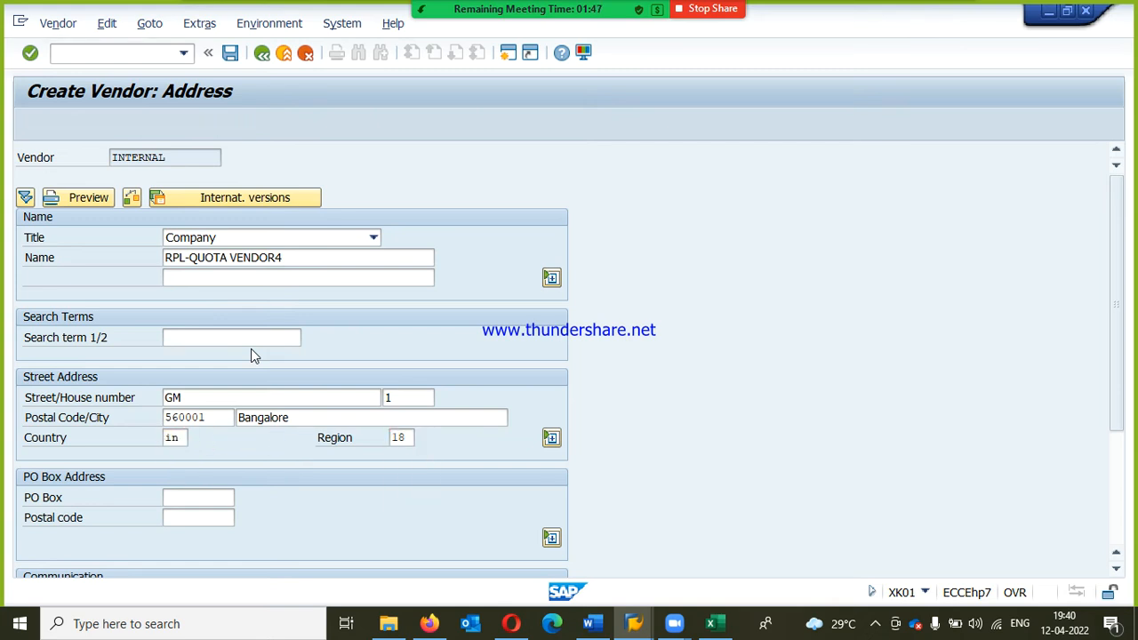
key(Return)
key(Return)
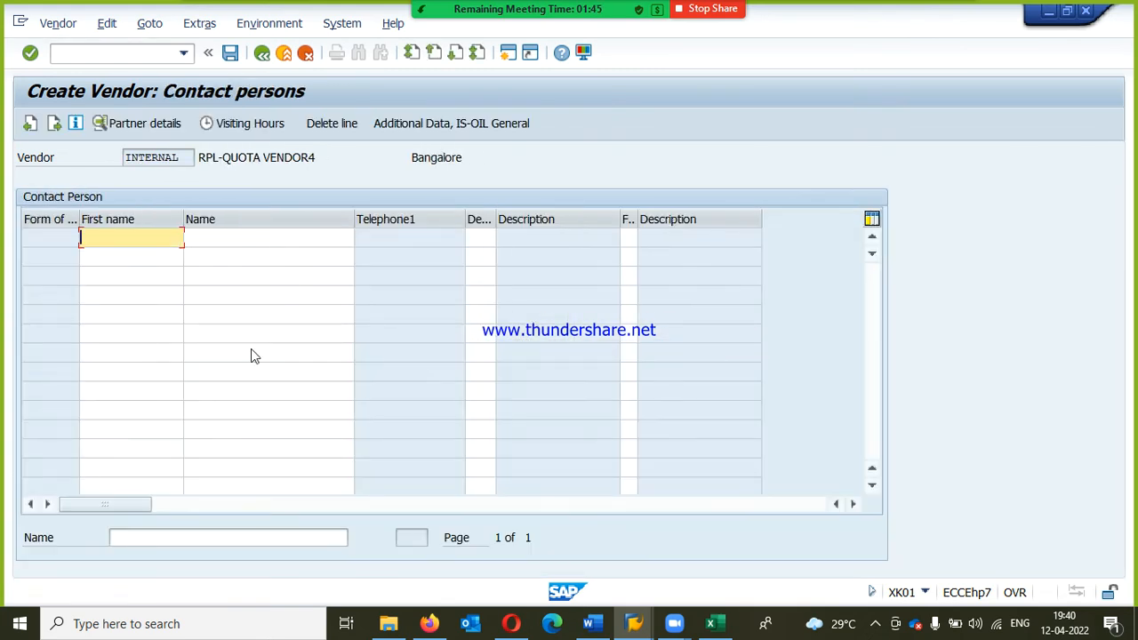
key(Return)
key(space)
key(Down)
key(Return)
key(Tab)
key(Tab)
key(Tab)
text(A)
key(Down)
key(Return)
Step: Set the accounting payment terms of RPL-QUOTA VENDOR4 to RP3T and skip the correspondence data
key(Return)
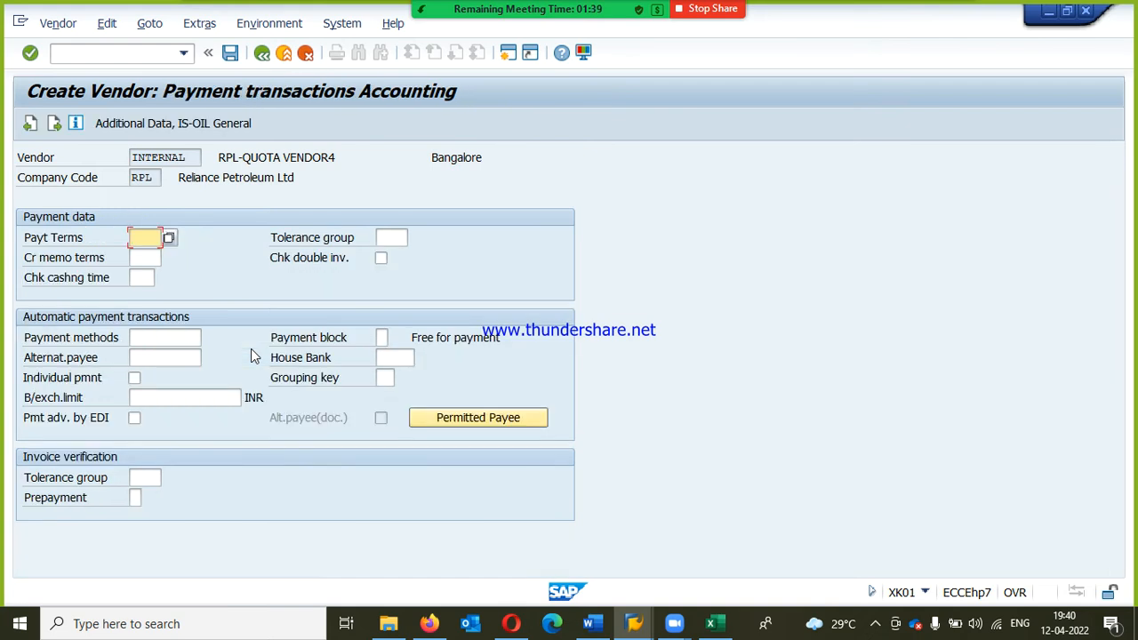
key(space)
key(Down)
key(Return)
Step: Enter order currency INR and terms of payment RP3T in the purchasing data of RPL-QUOTA VENDOR4
key(Return)
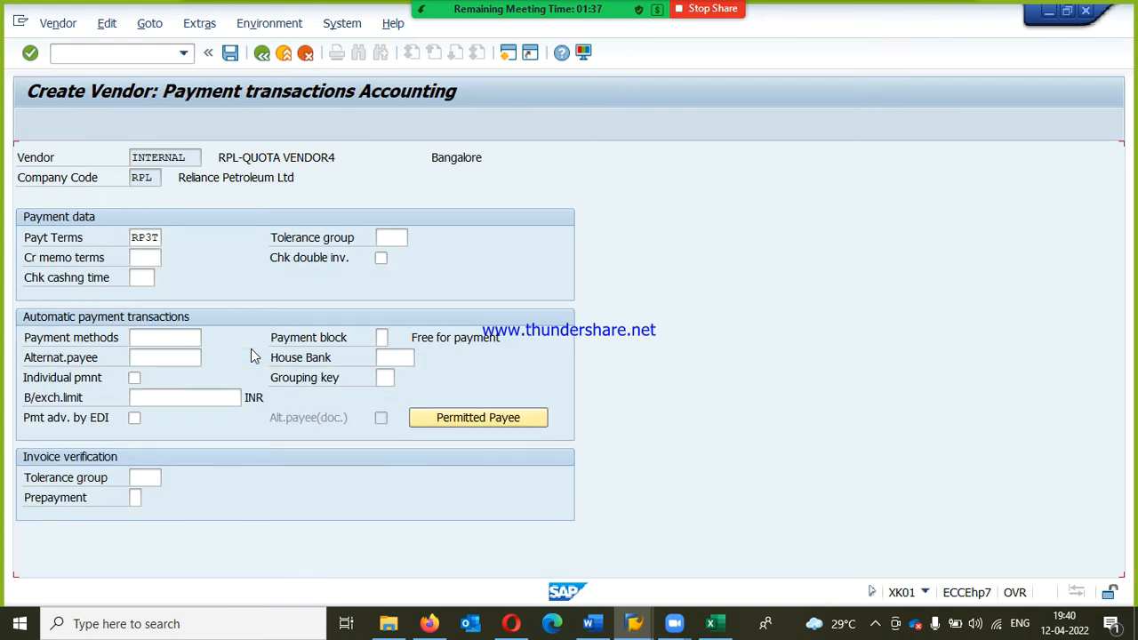
key(Return)
key(space)
key(Down)
key(Return)
key(Down)
key(space)
key(Down)
Step: Set the incoterms of RPL-QUOTA VENDOR4 to CFR with location Bangalore
key(Return)
key(Down)
key(space)
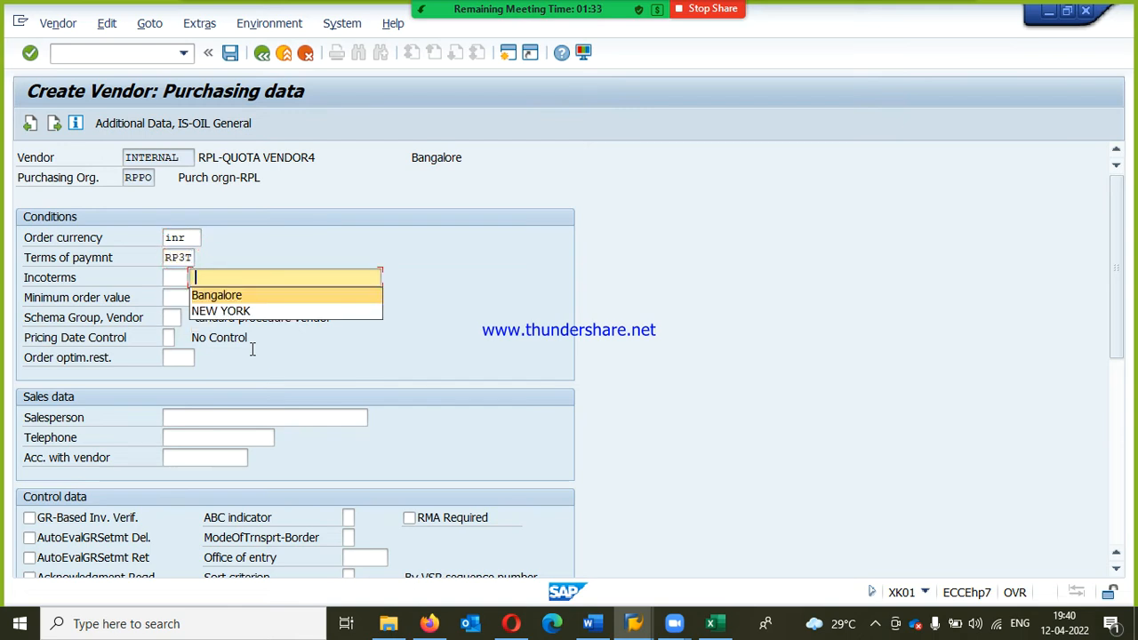
key(Down)
key(Return)
key(Down)
key(Down)
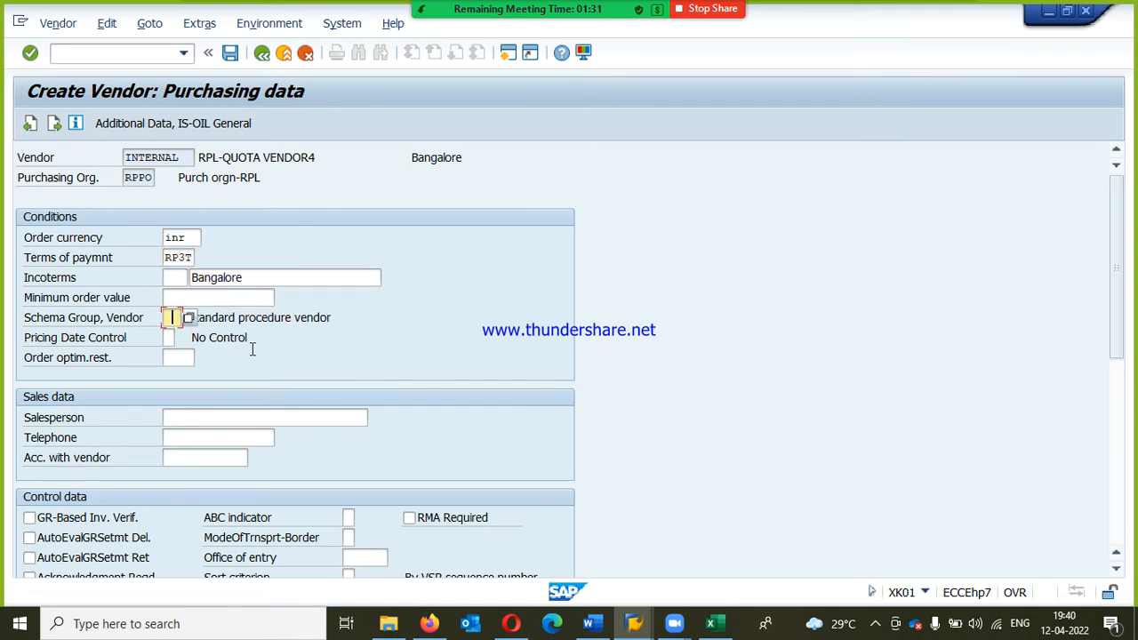
key(Up)
key(Up)
key(Left)
key(Down)
key(Up)
key(space)
key(Down)
key(Return)
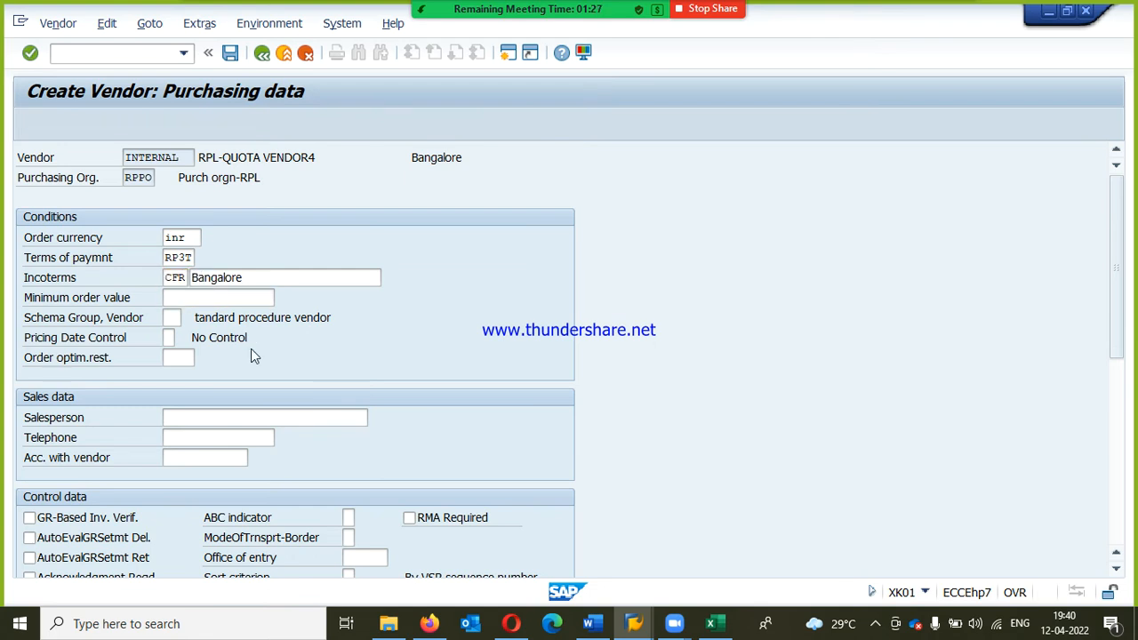
Step: Leave the partner functions of RPL-QUOTA VENDOR4 unfilled and save the vendor
key(Return)
key(Return)
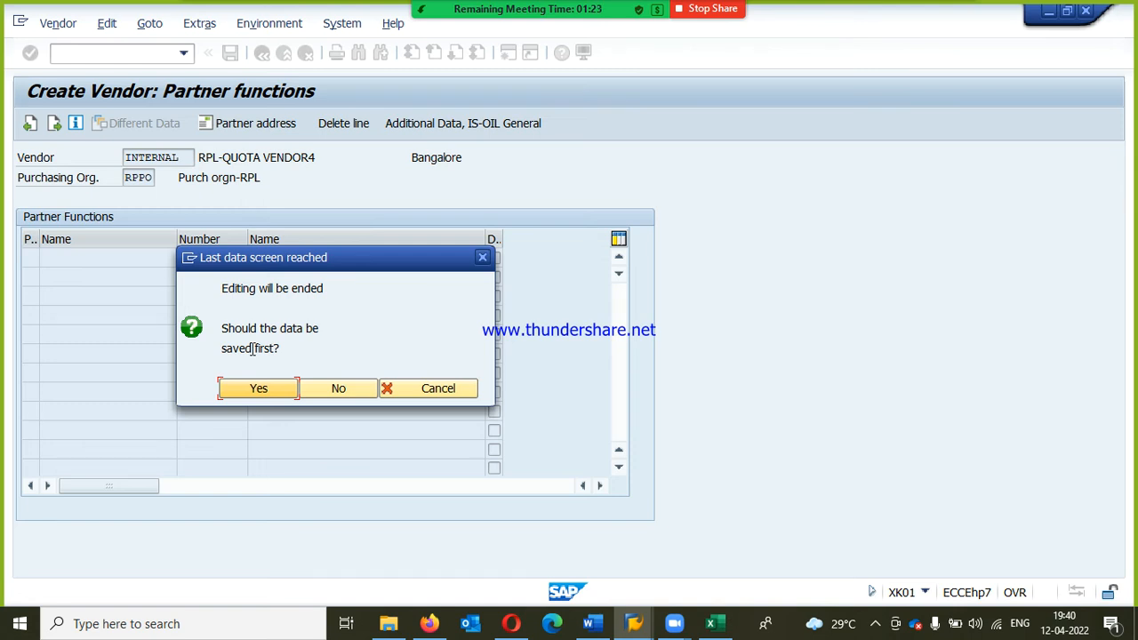
key(Return)
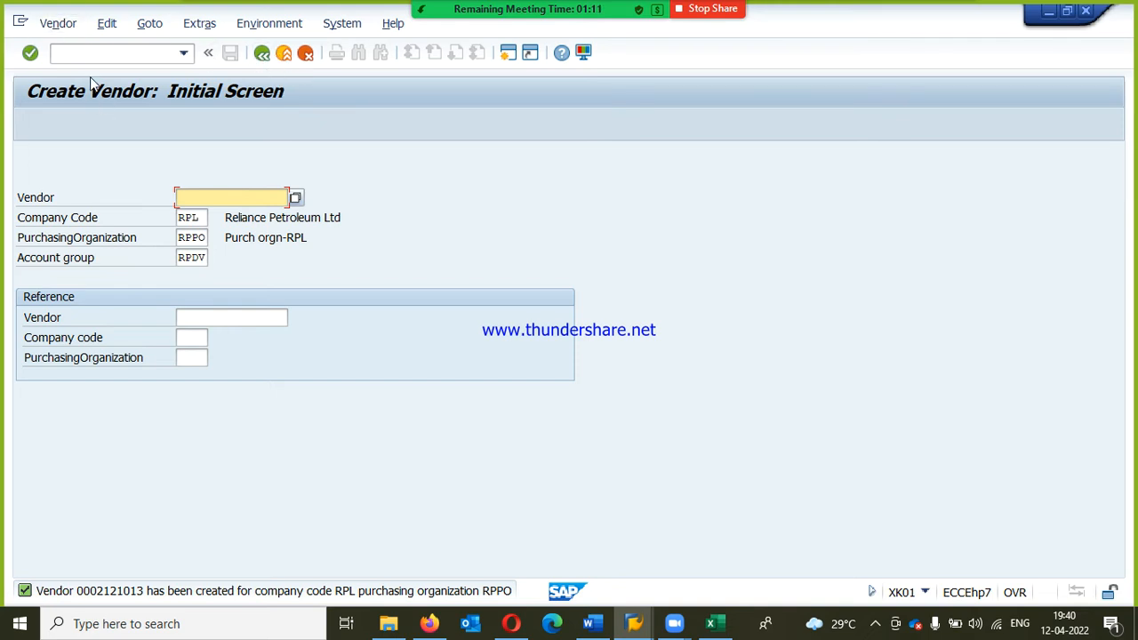
Step: Switch to changing vendors and open the address data of the unnumbered RPL-QUOTA VENDOR
click(57, 24)
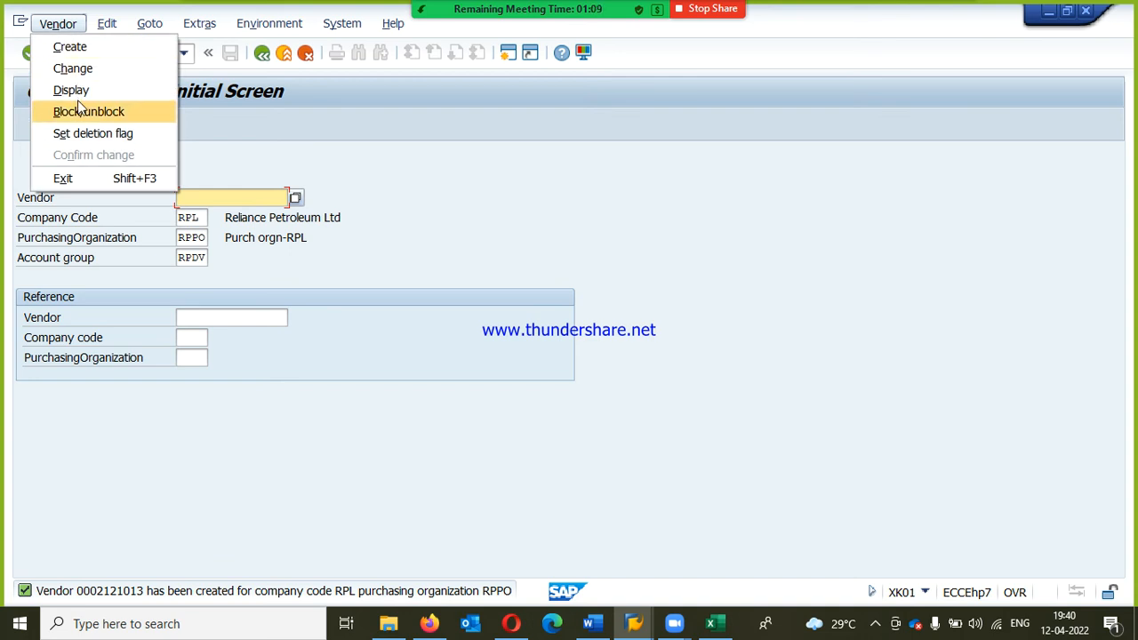
click(81, 71)
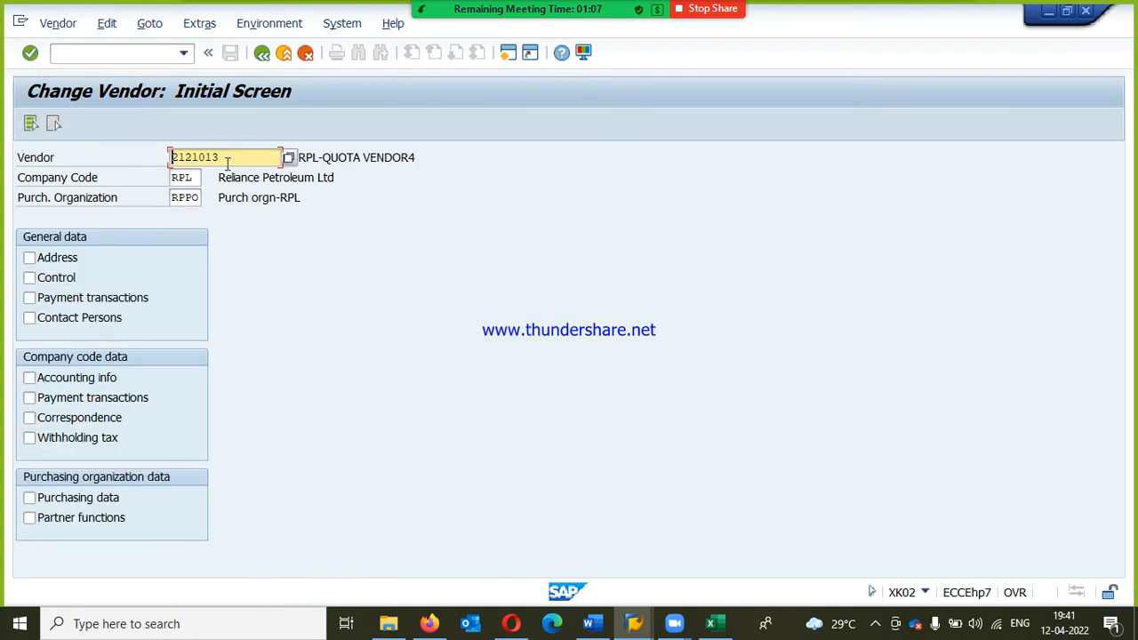
click(227, 158)
click(45, 267)
key(Return)
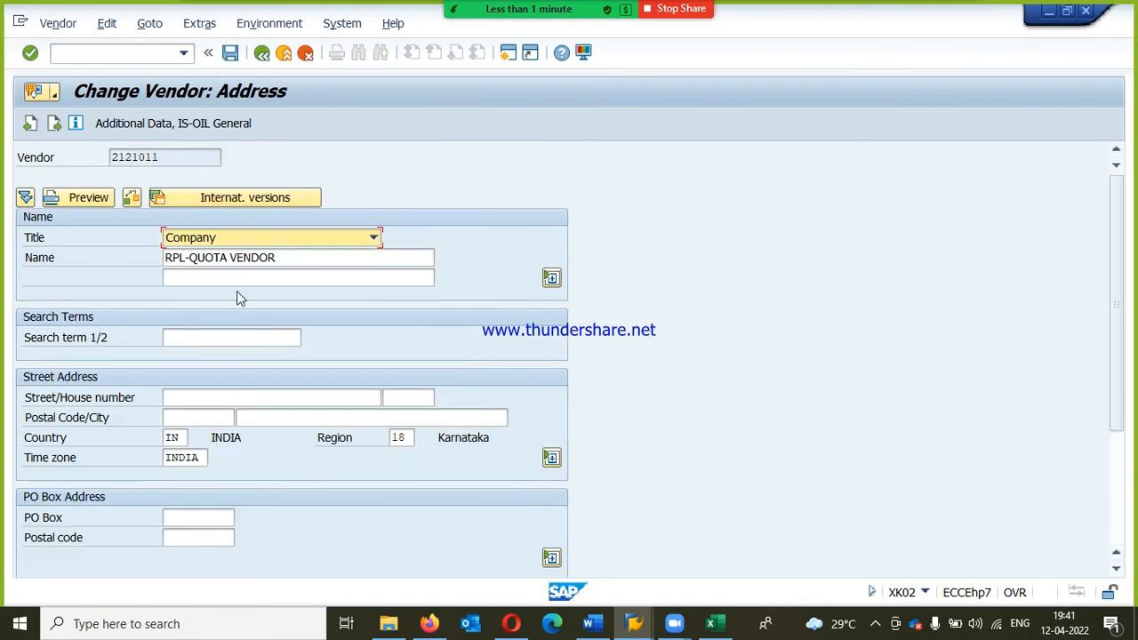
Step: Rename the vendor as RPL-QUOTA VENDOR2, save it and leave vendor maintenance
click(278, 257)
text(2)
key(Return)
key(Return)
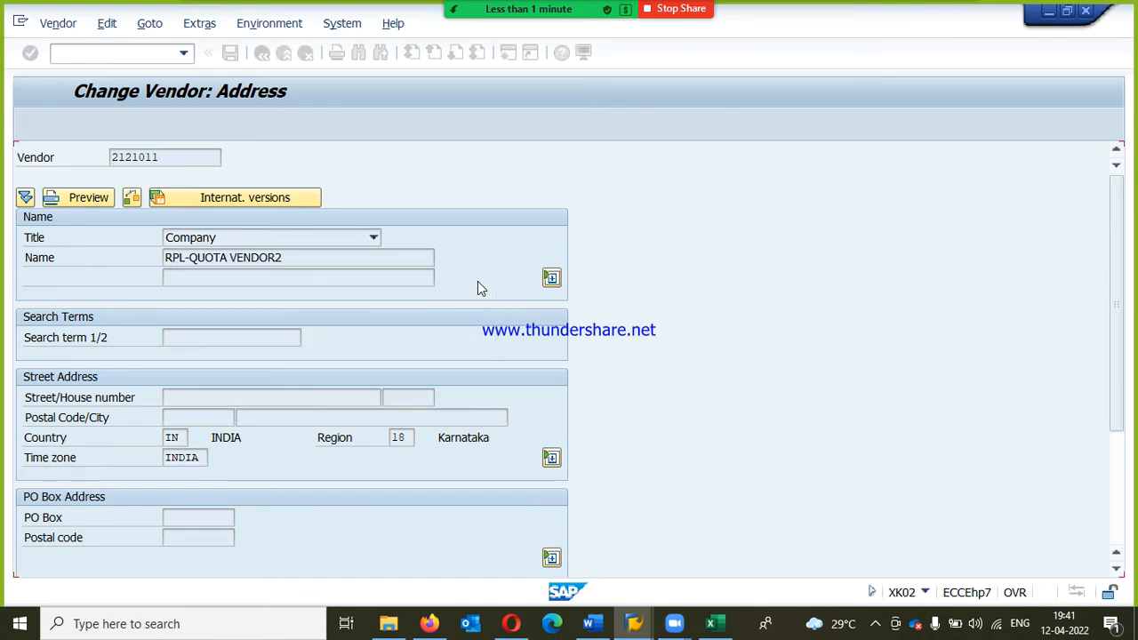
key(F3)
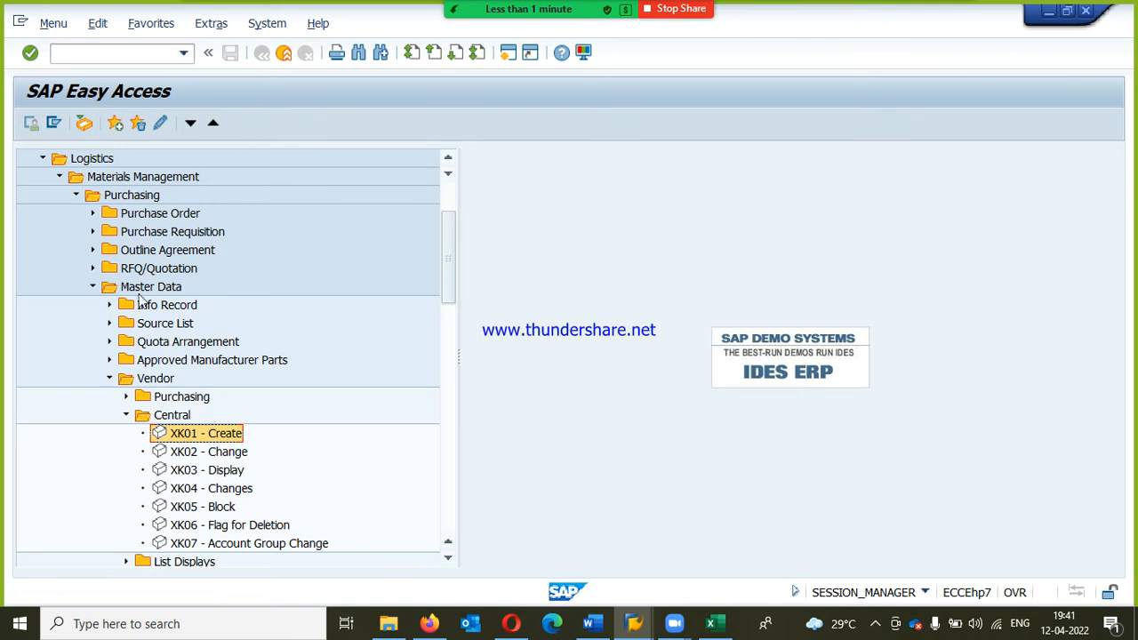
Step: Collapse the vendor transactions and start creating an info record (ME11) from the purchasing master data
click(108, 379)
click(110, 305)
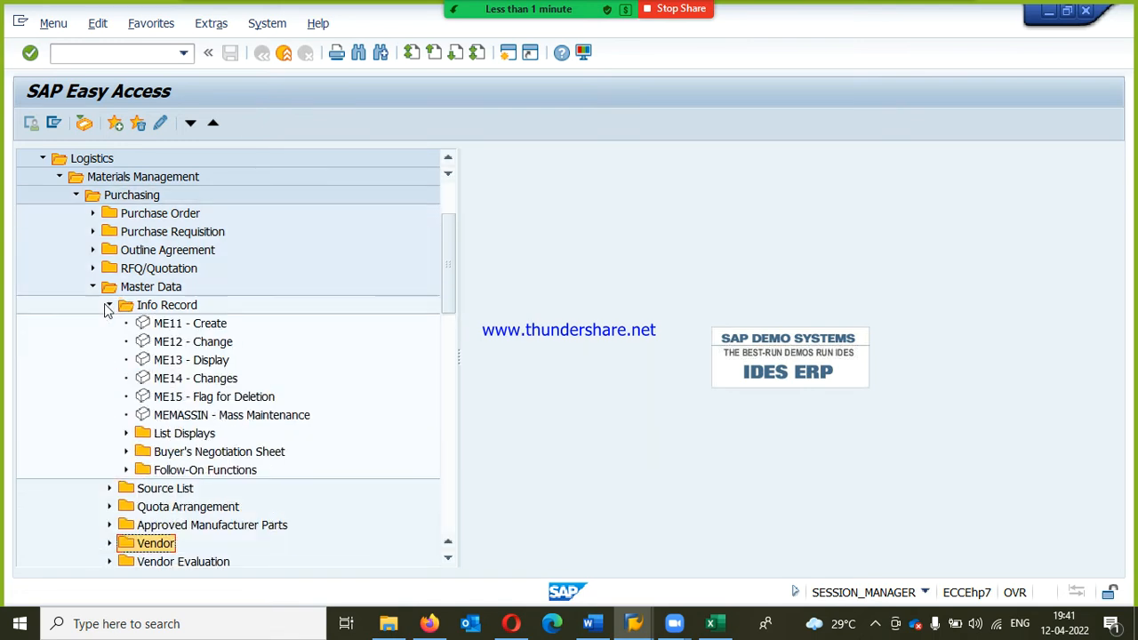
click(183, 341)
key(Up)
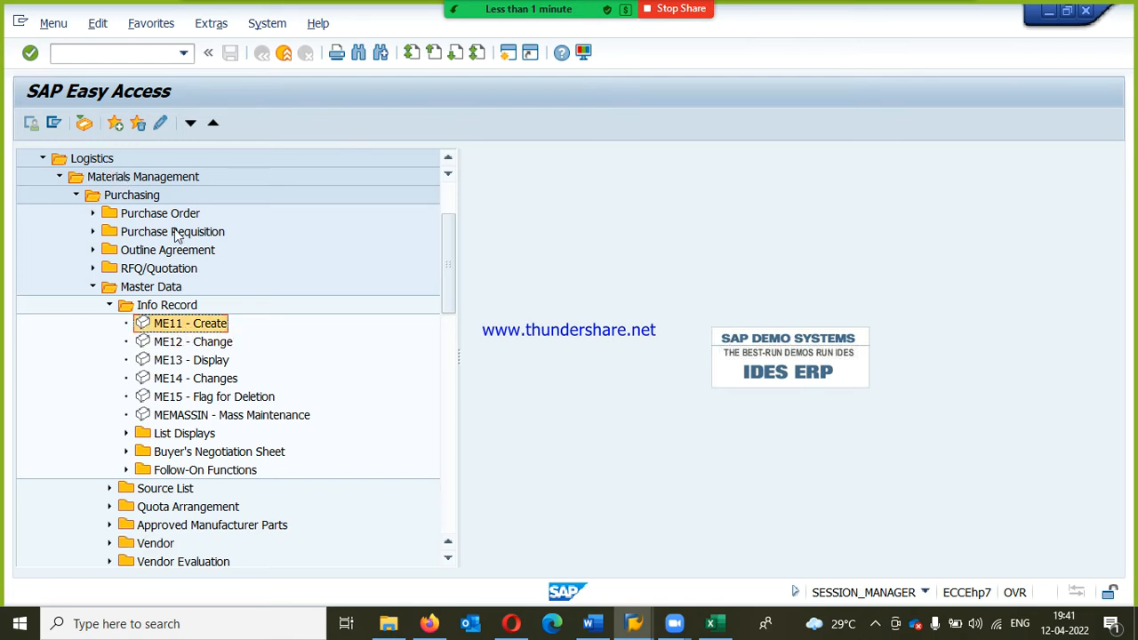
click(106, 178)
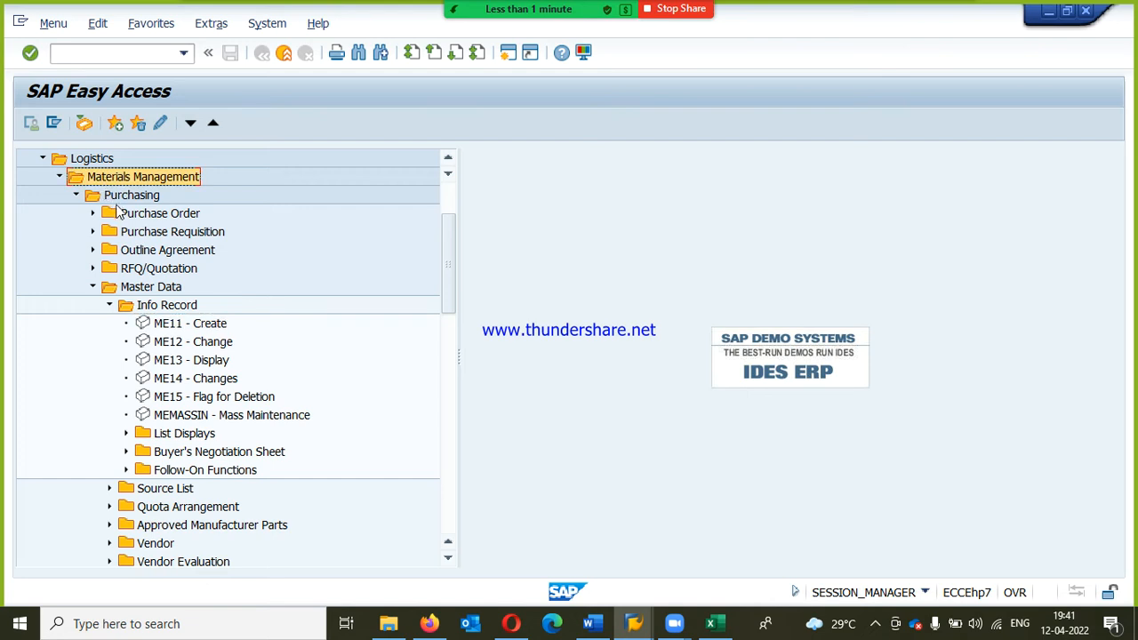
click(122, 201)
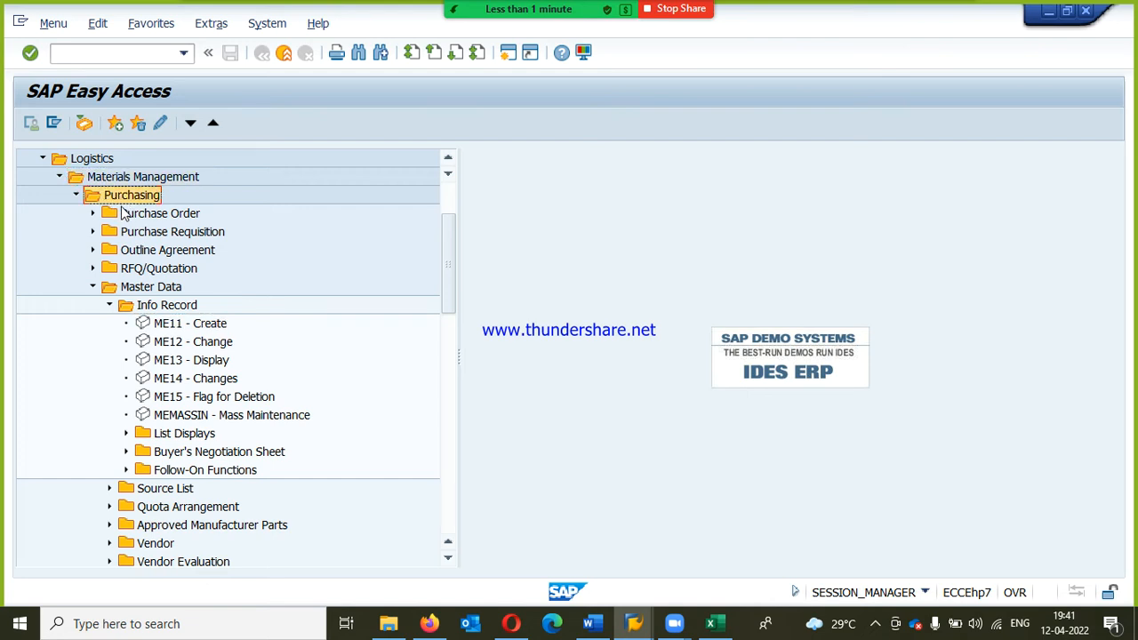
click(157, 294)
click(167, 306)
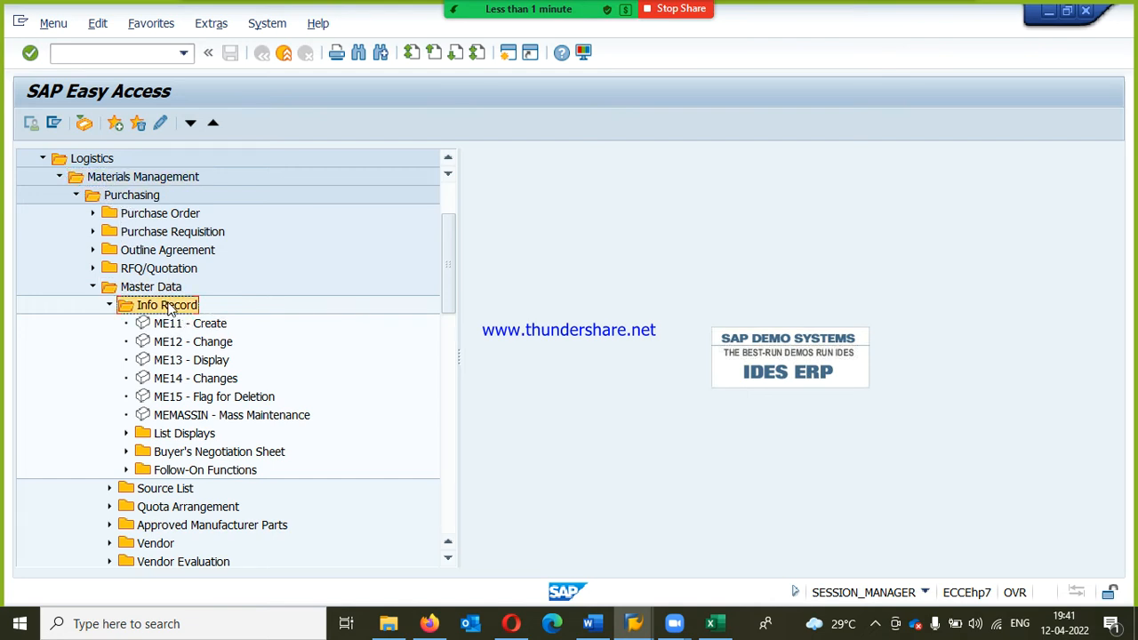
click(205, 326)
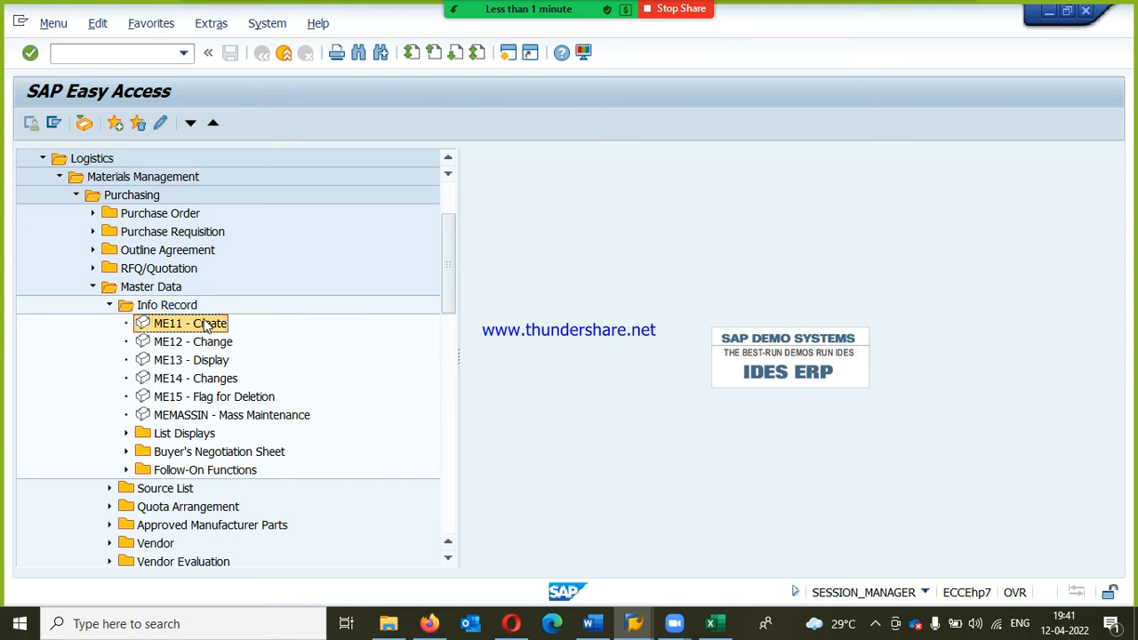
double_click(205, 325)
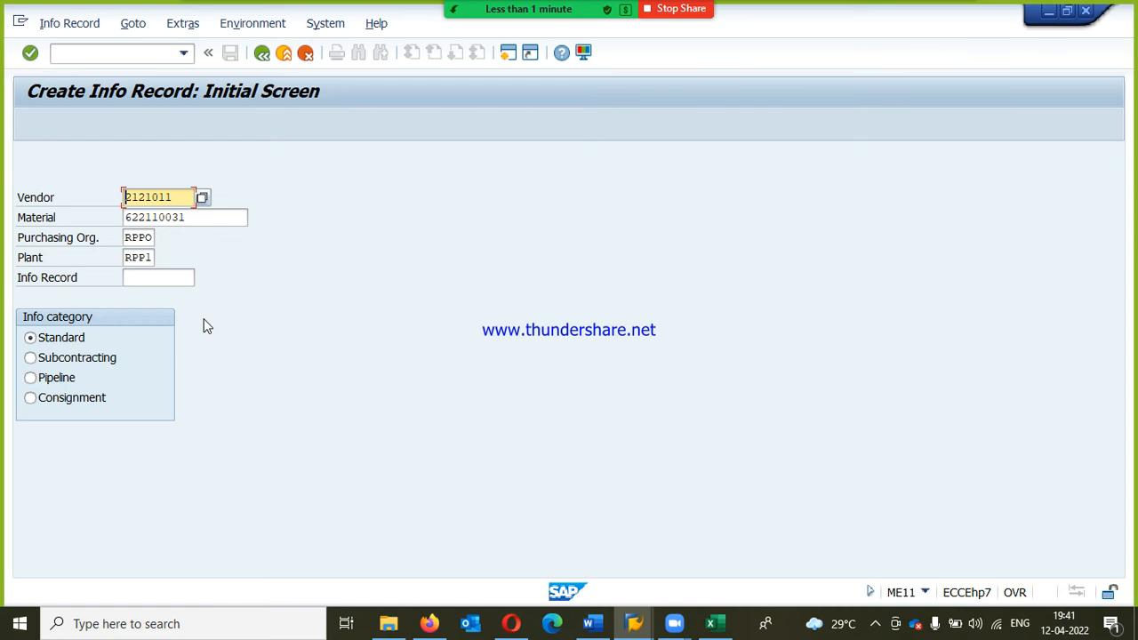
Step: Search the vendors of company code RPL and choose RPL-QUOTA VENDOR1 as the info record's vendor
click(204, 200)
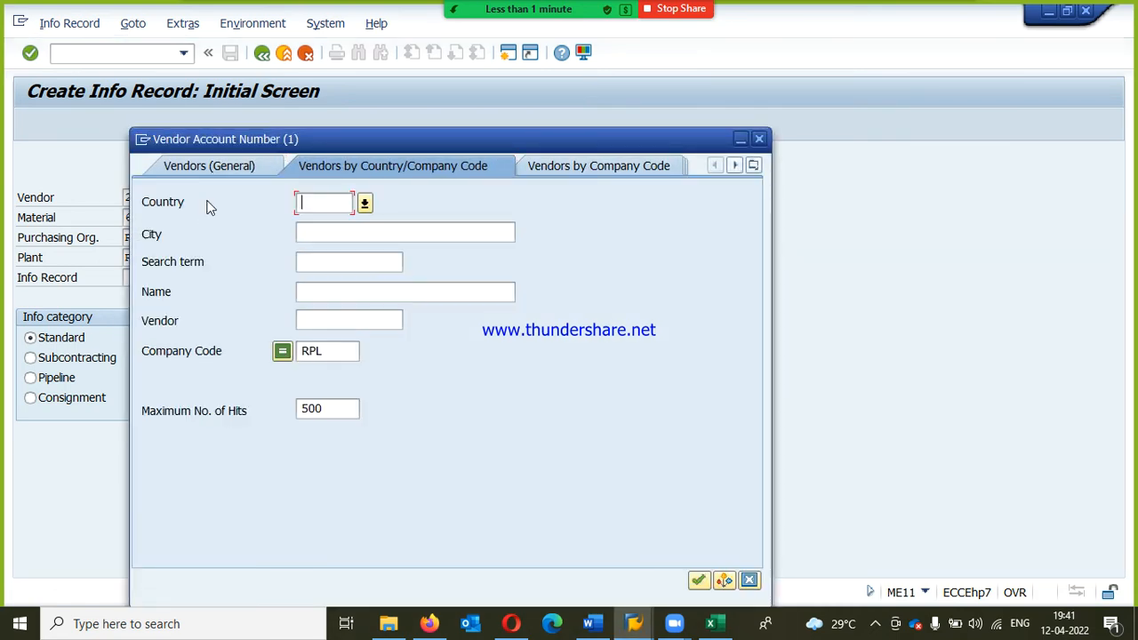
key(Return)
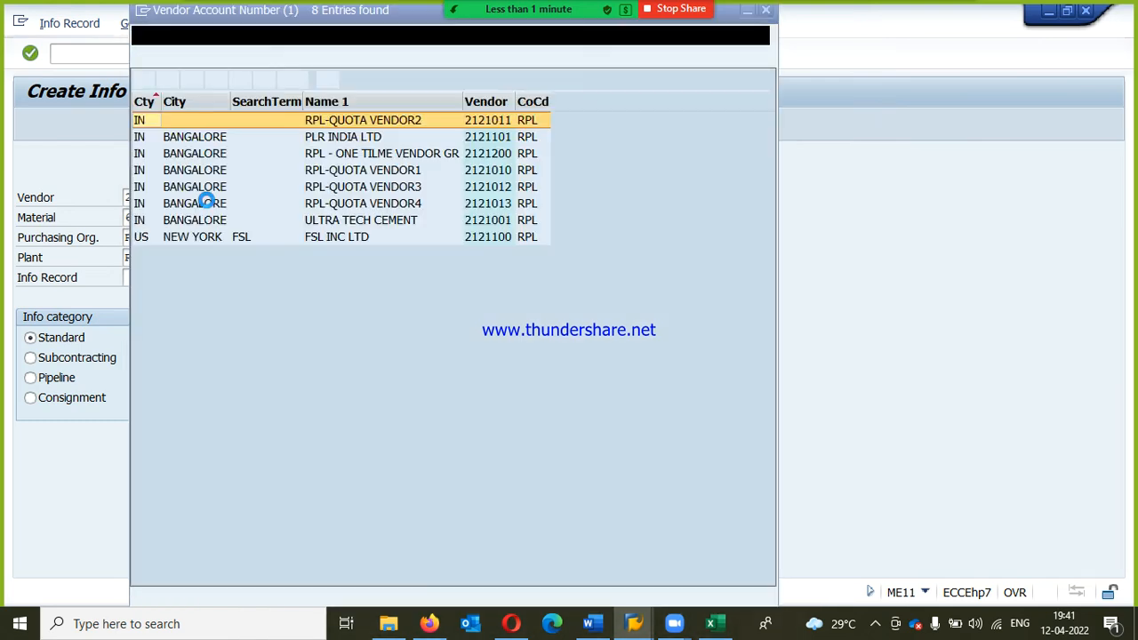
double_click(416, 170)
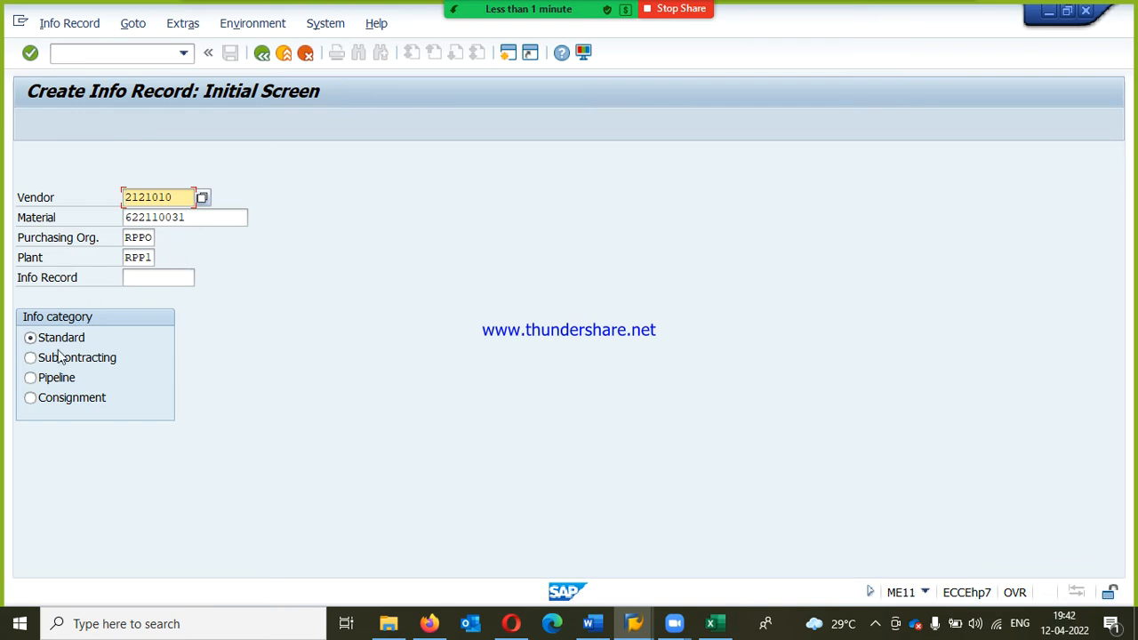
click(190, 219)
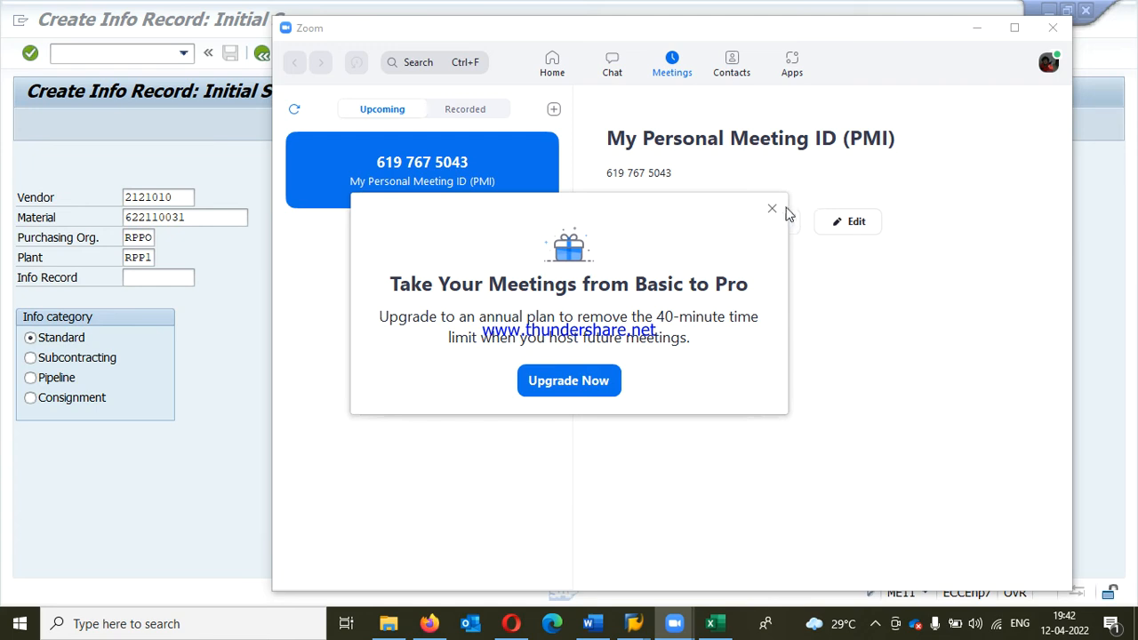
Step: In Zoom, dismiss the upgrade offer, start the personal meeting and maximize its window
click(783, 215)
click(623, 228)
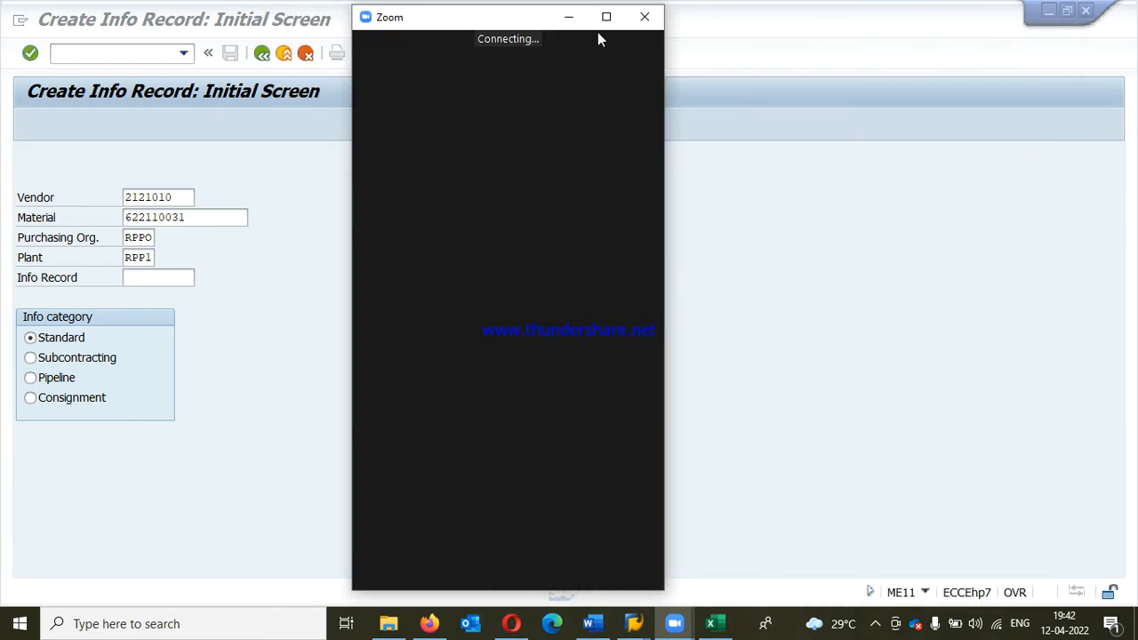
click(604, 18)
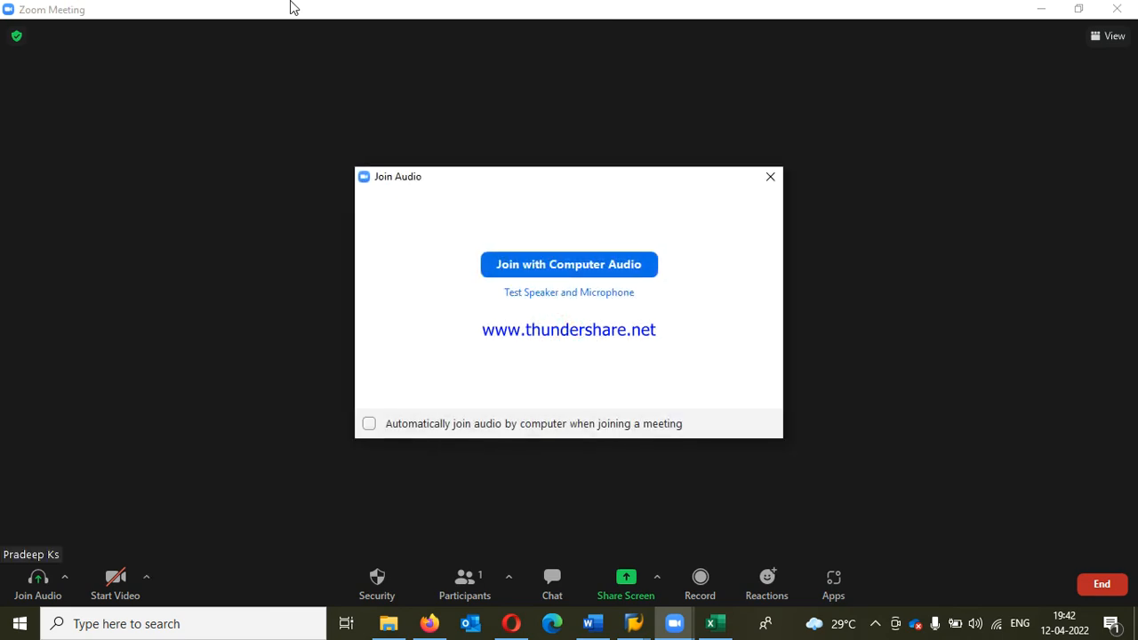
Step: Join the Zoom meeting with computer audio and share the entire screen with the participants
click(580, 265)
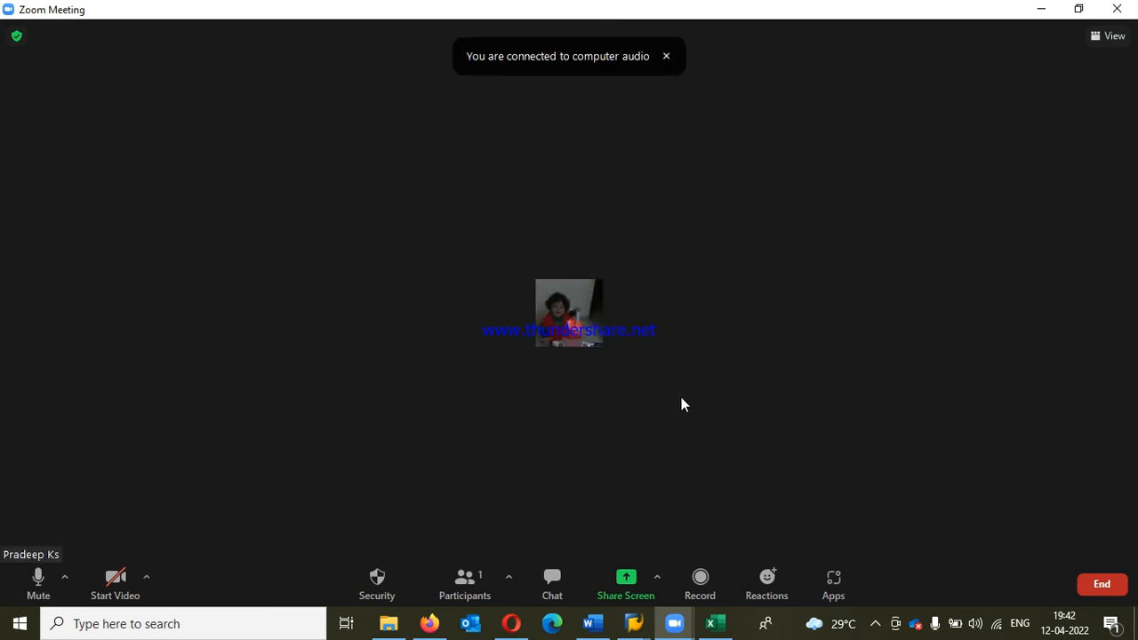
click(626, 582)
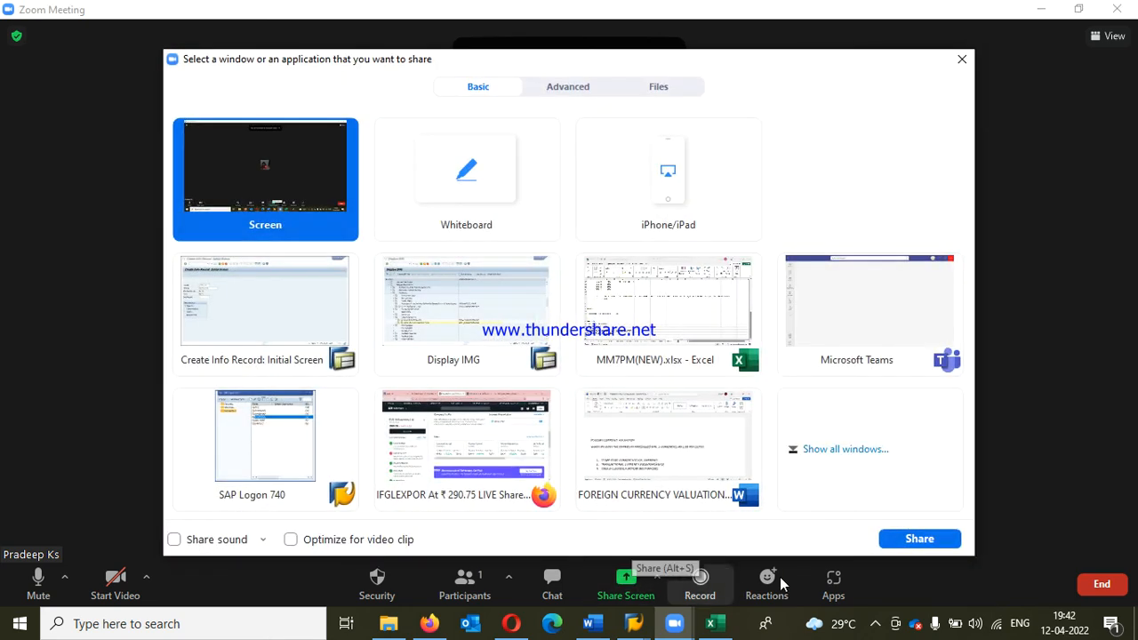
click(918, 539)
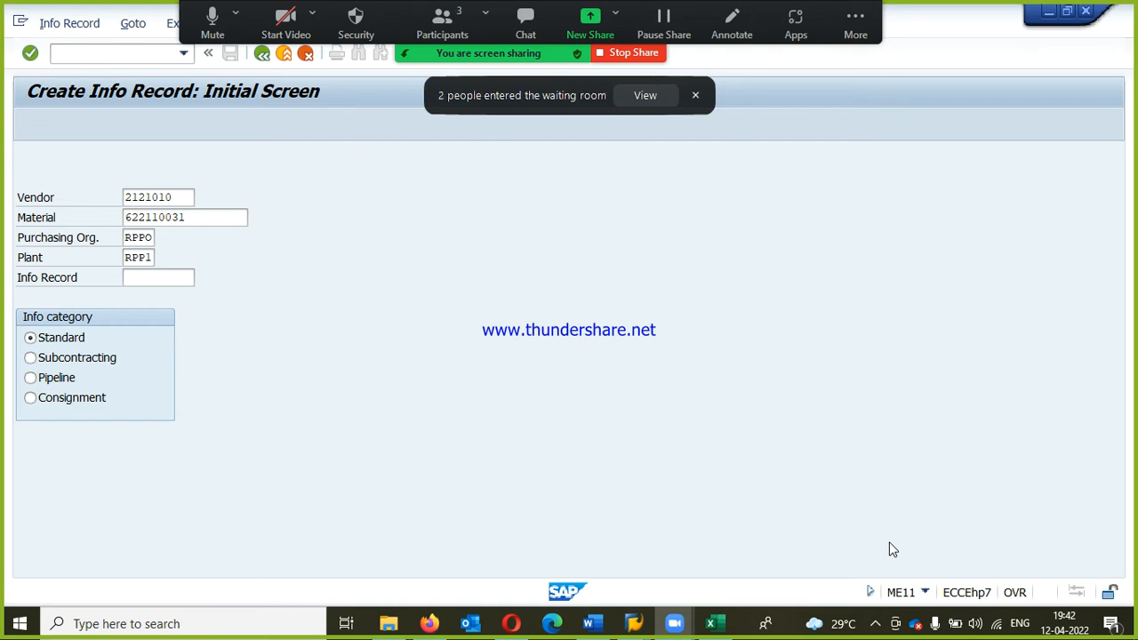
Step: Admit everyone from the meeting's waiting room and close the participants list
click(654, 96)
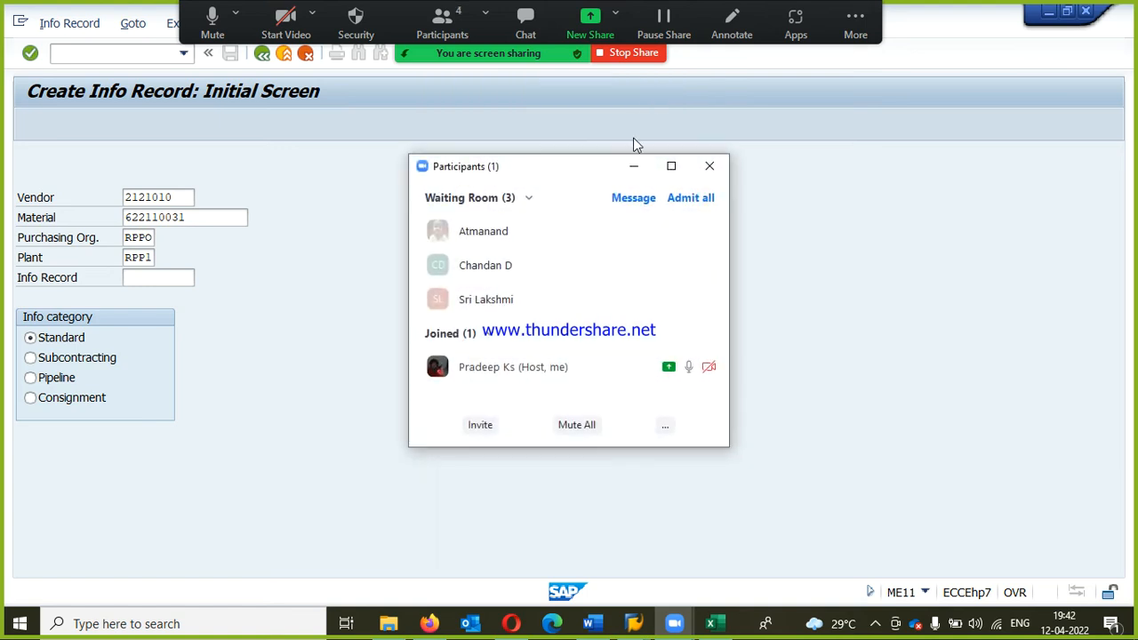
click(689, 198)
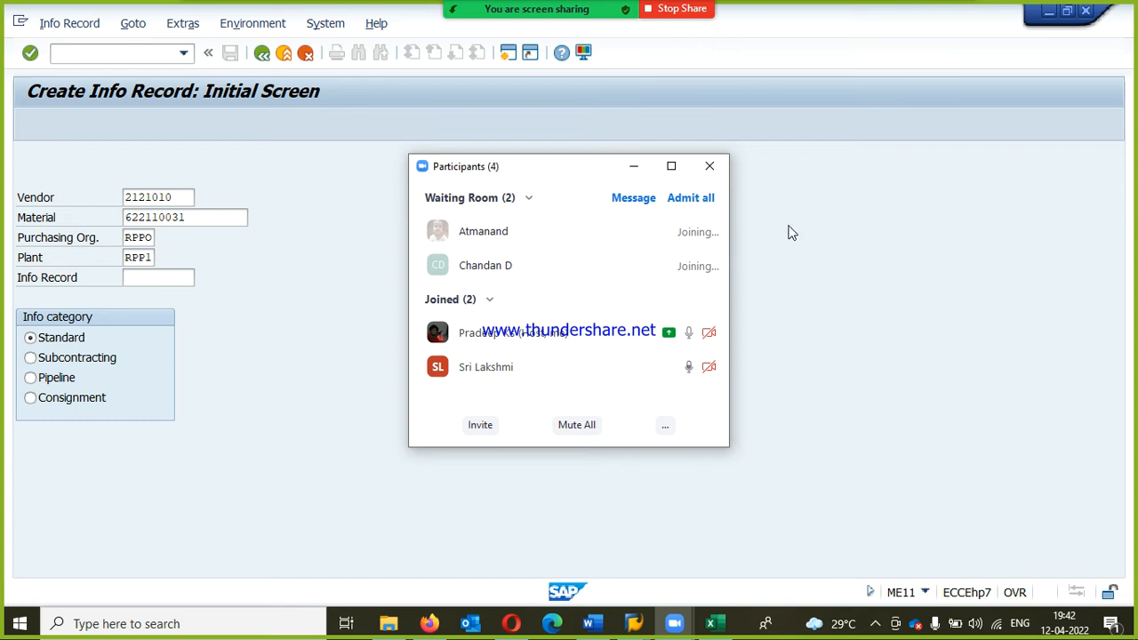
click(700, 202)
click(697, 155)
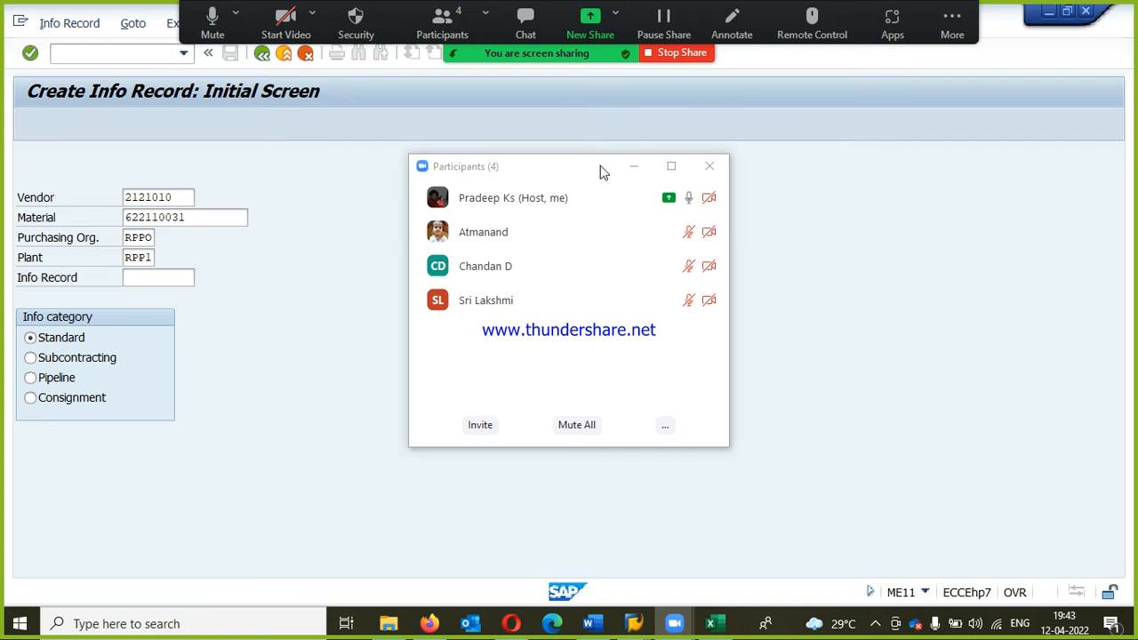
click(711, 167)
Step: In SAP, proceed with RPL-QUOTA VENDOR1's standard info record for purchasing organization RPPO and plant RPP1 to its purchasing organization data
click(200, 214)
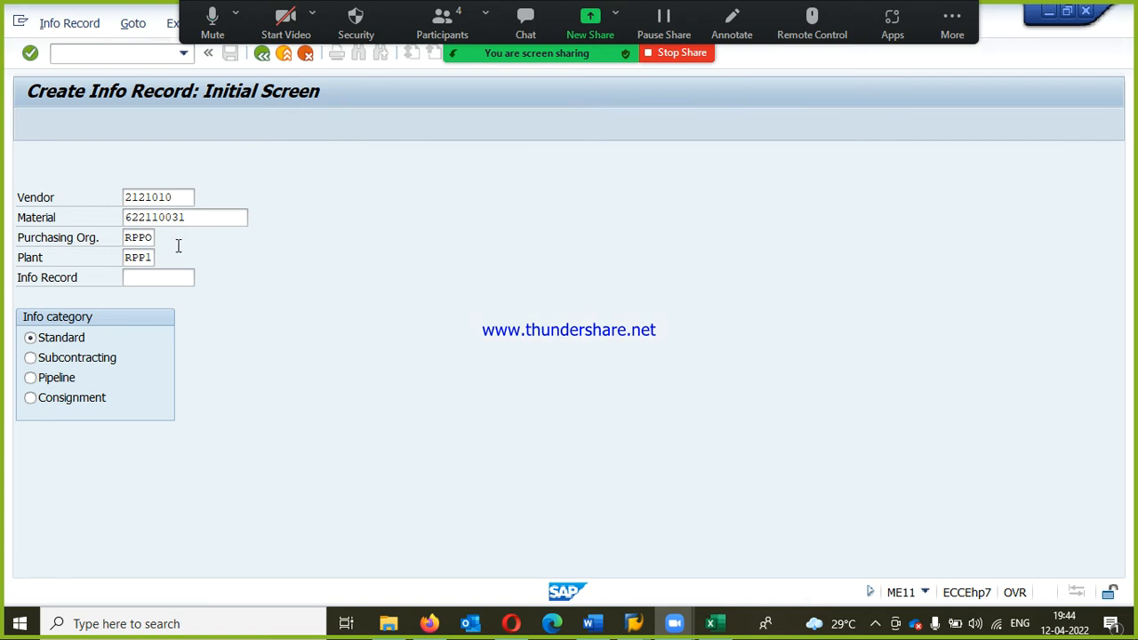
click(140, 245)
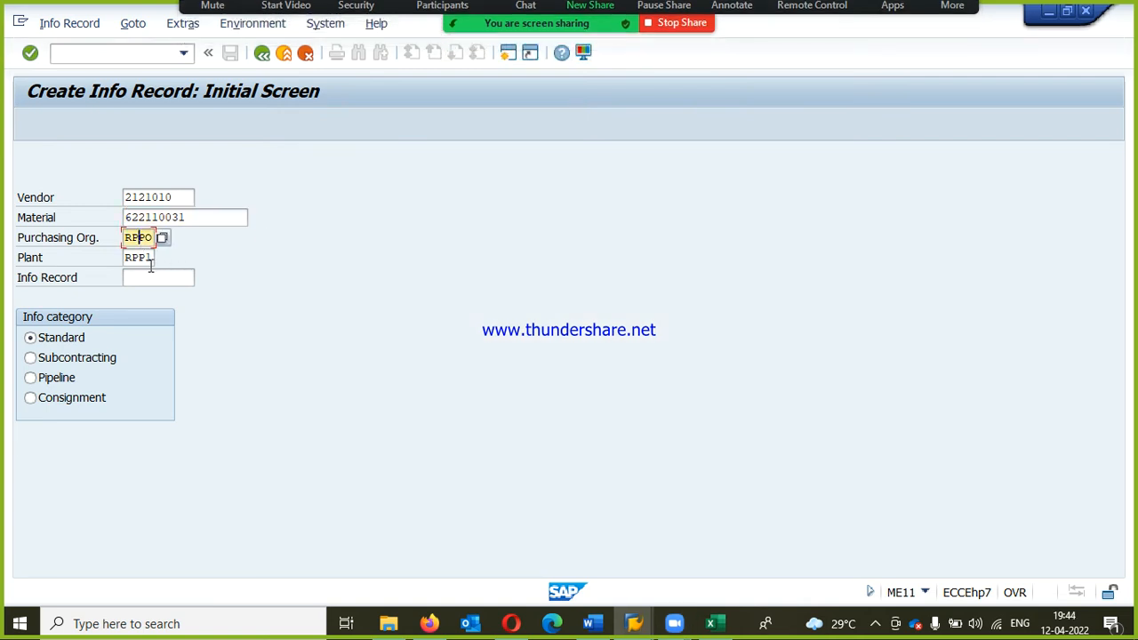
click(69, 342)
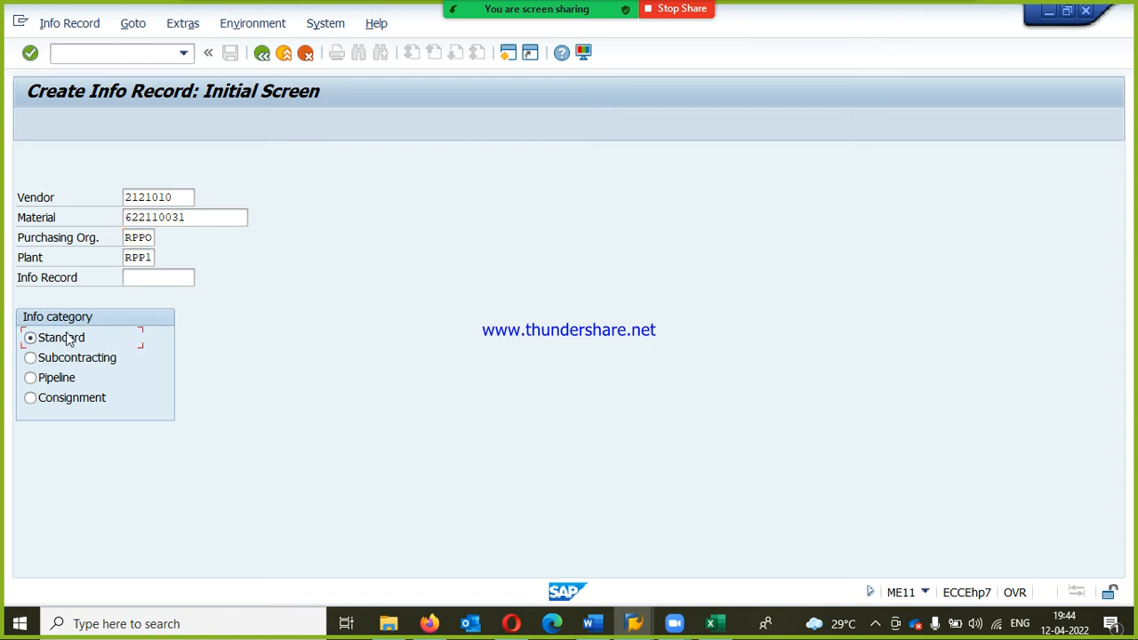
key(Return)
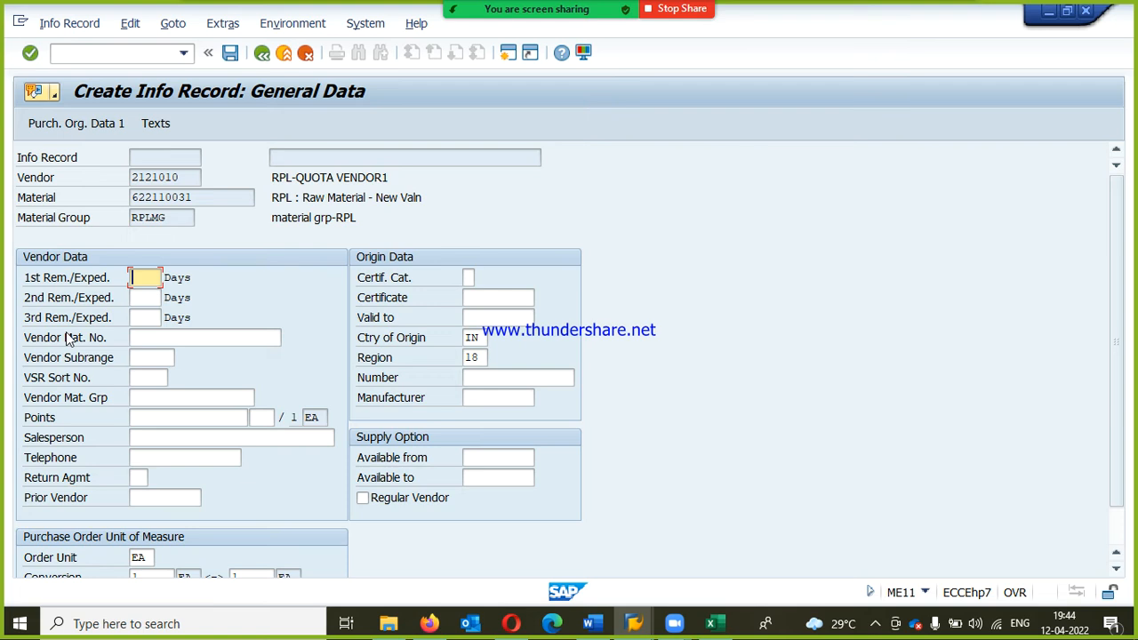
key(Return)
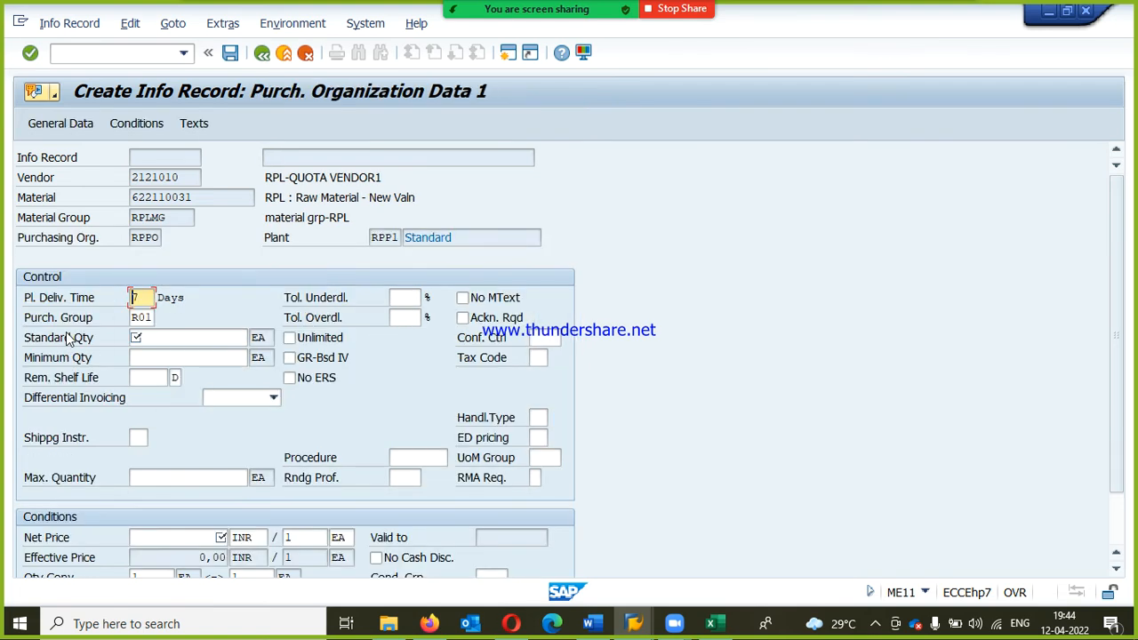
Step: Set both the standard quantity and the minimum quantity of RPL-QUOTA VENDOR1's info record to 10 EA
key(Tab)
key(Tab)
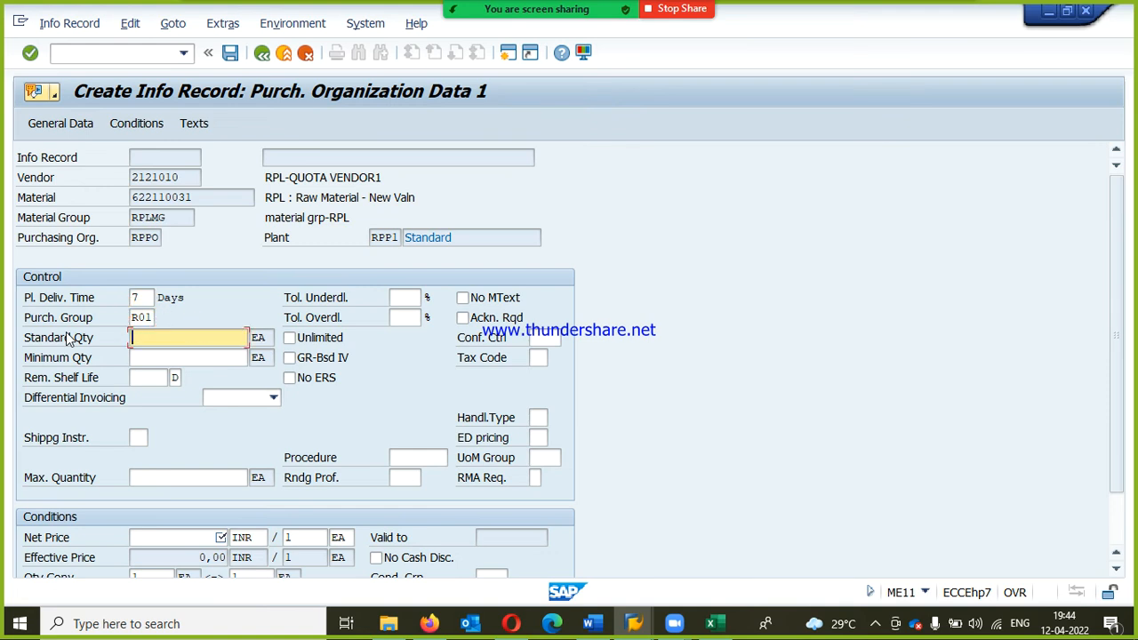
text(10)
key(Tab)
key(Tab)
key(Tab)
text(10)
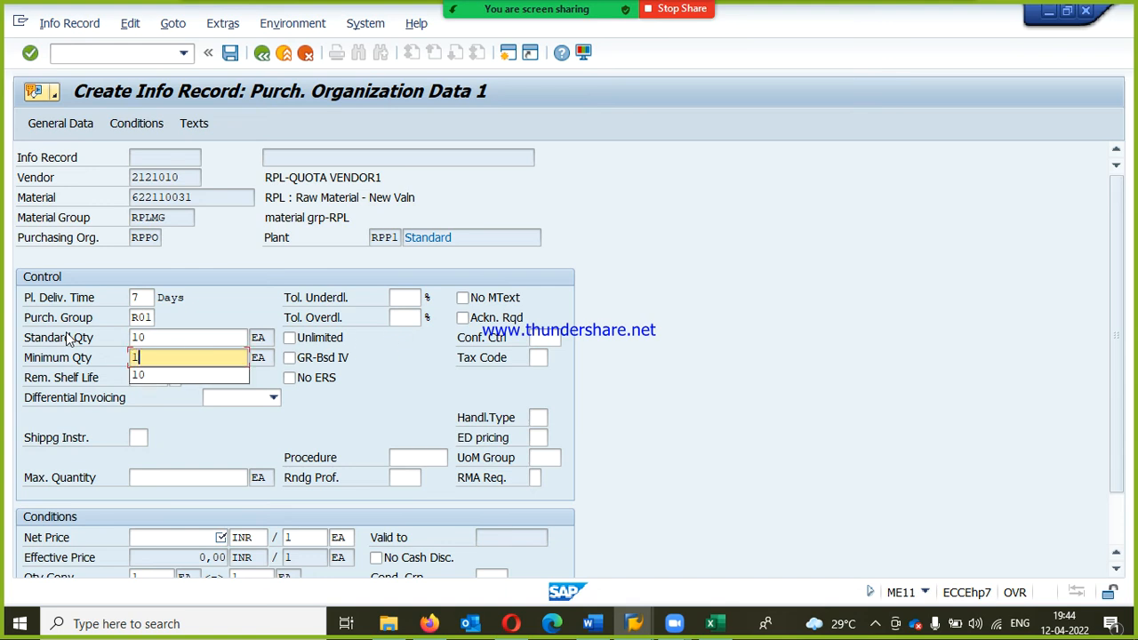
key(Tab)
key(Tab)
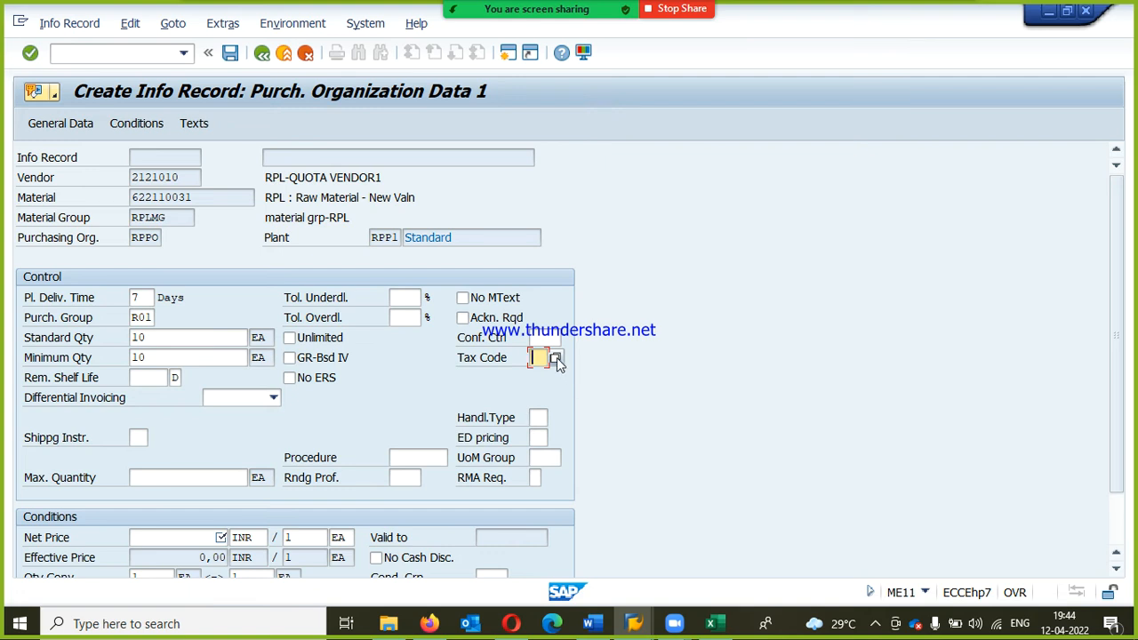
Step: Set the net price to 1000 INR per EA and save RPL-QUOTA VENDOR1's info record
click(207, 538)
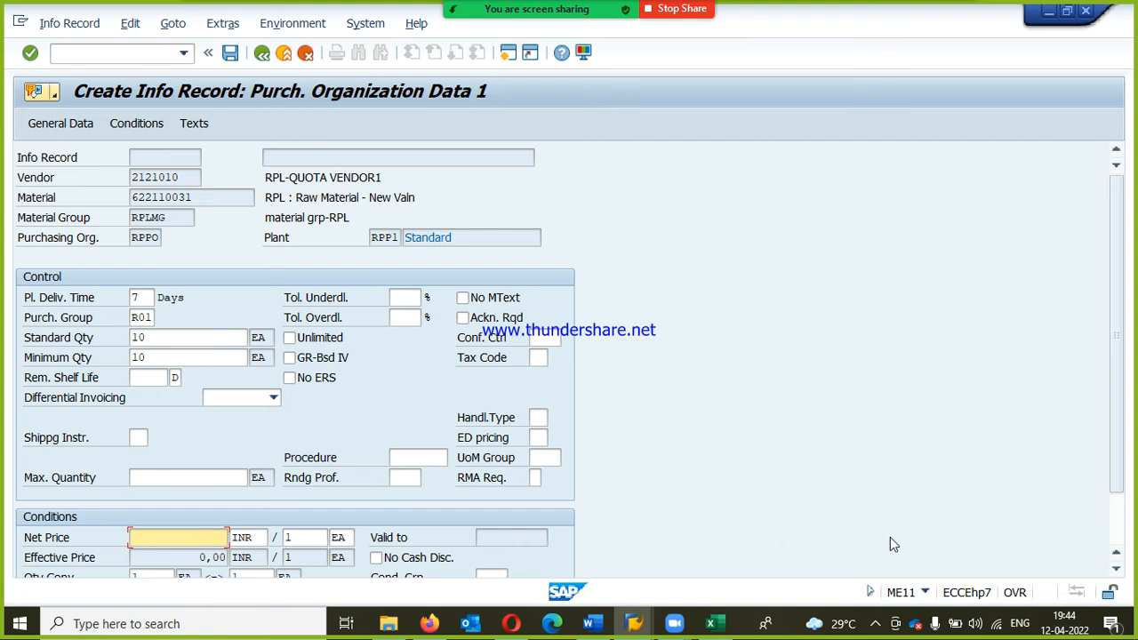
text(1000)
key(Return)
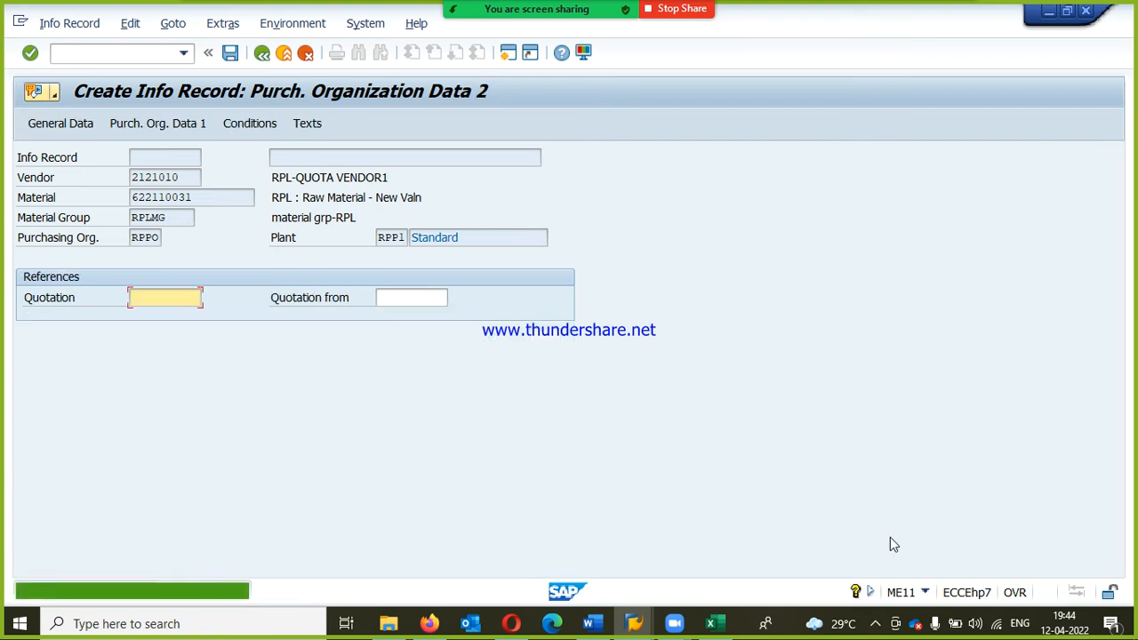
key(Return)
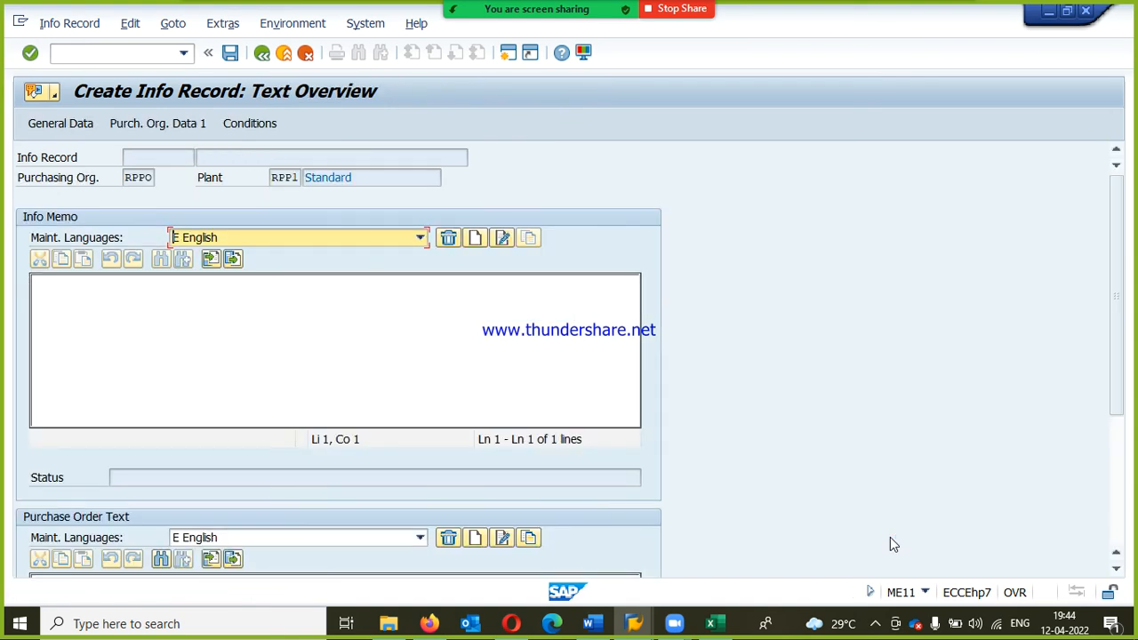
key(Return)
key(Return)
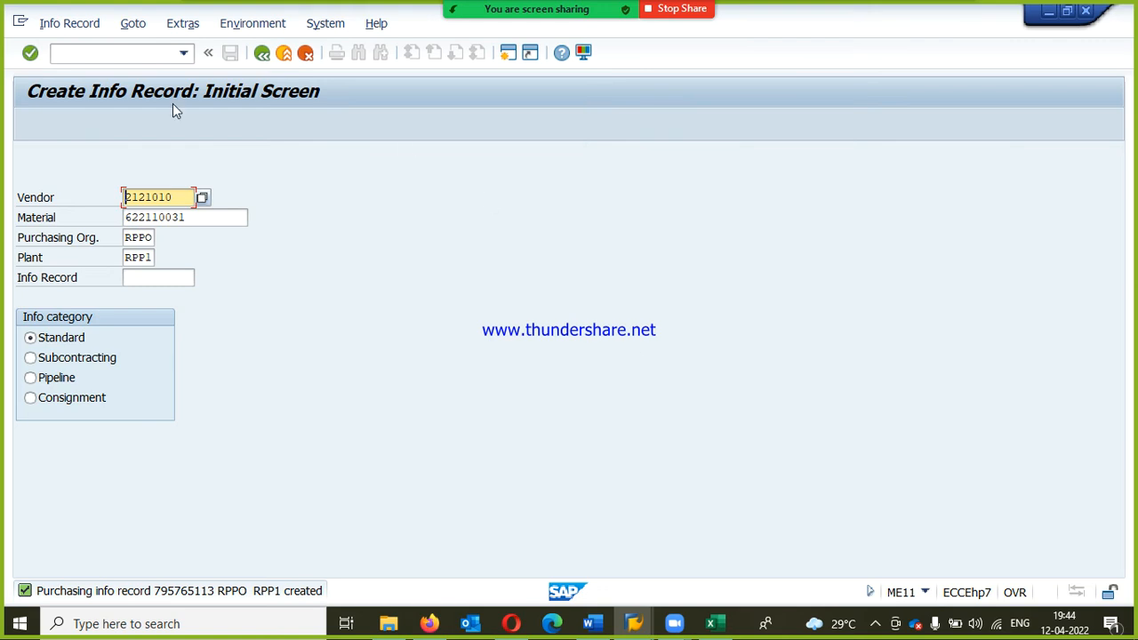
Step: Open RPL-QUOTA VENDOR1's saved info record in change mode (ME12), review its purchasing organization data and leave it
click(69, 23)
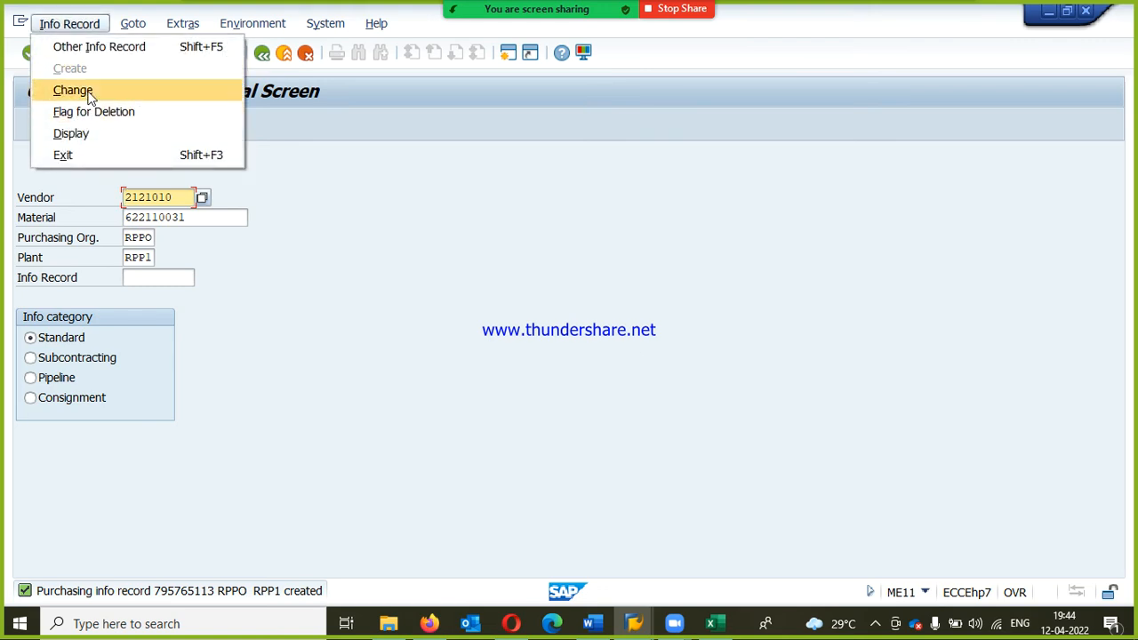
click(72, 90)
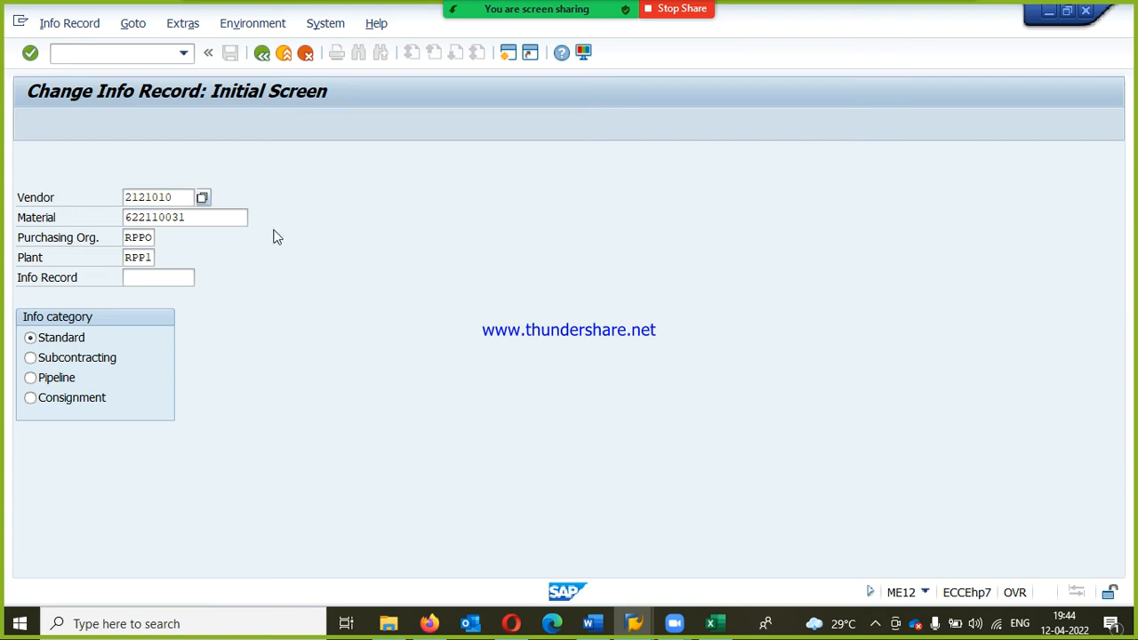
key(Return)
key(Return)
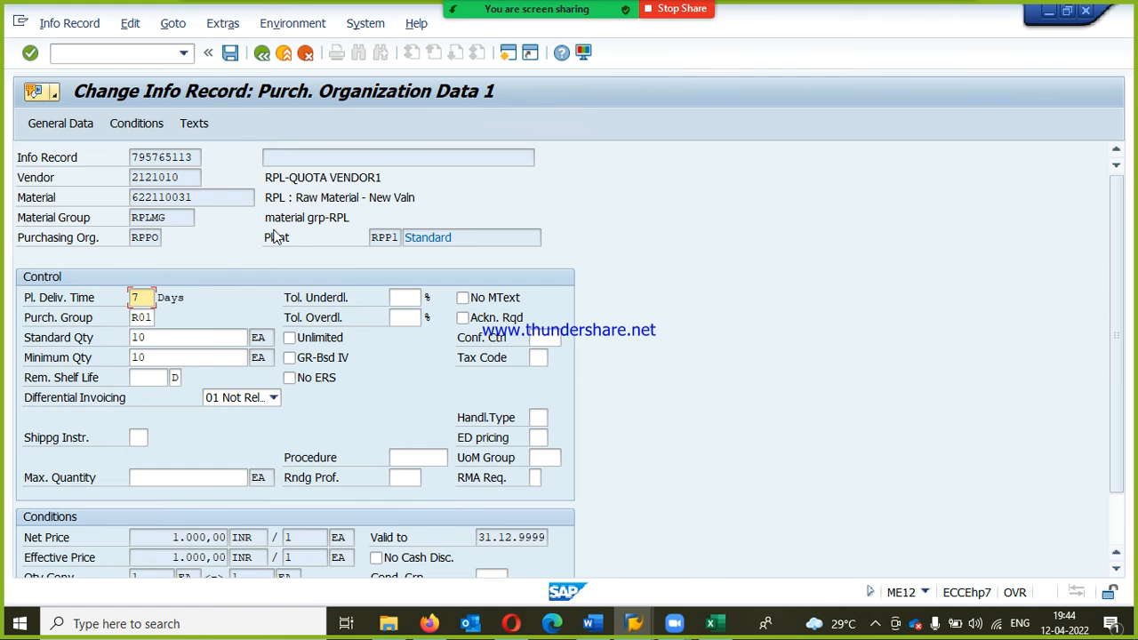
key(F12)
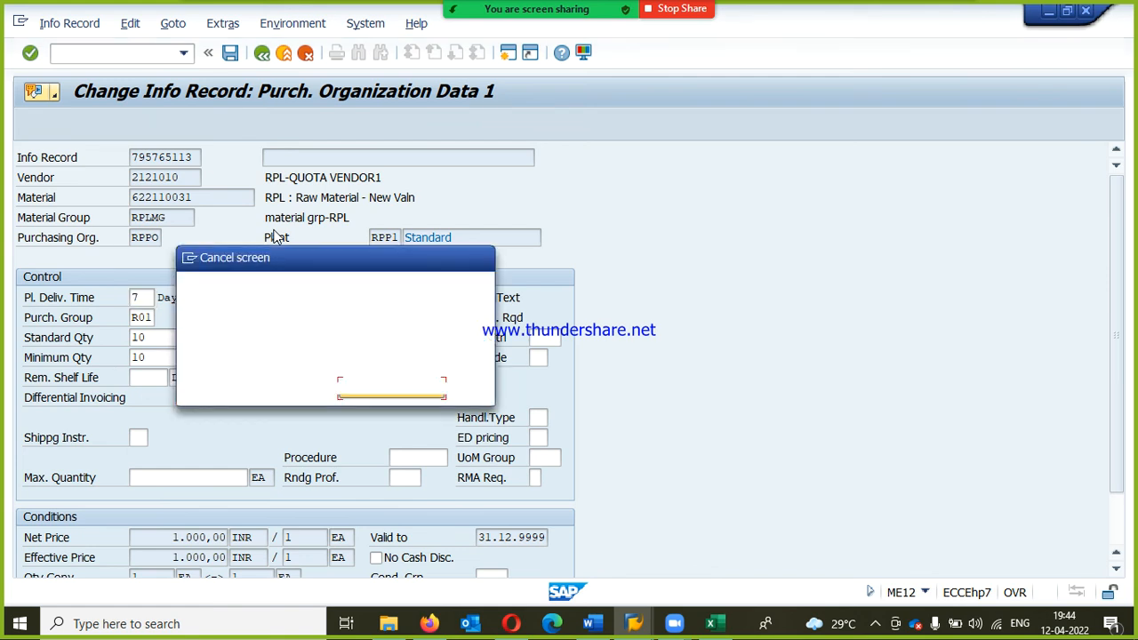
key(Left)
key(Return)
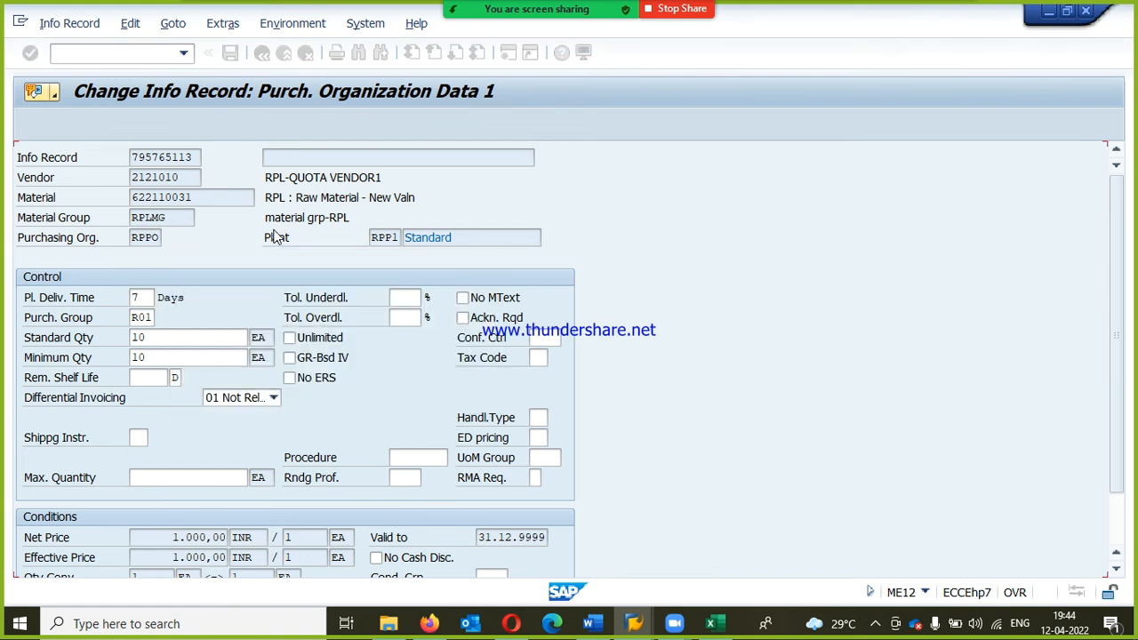
key(F12)
click(276, 392)
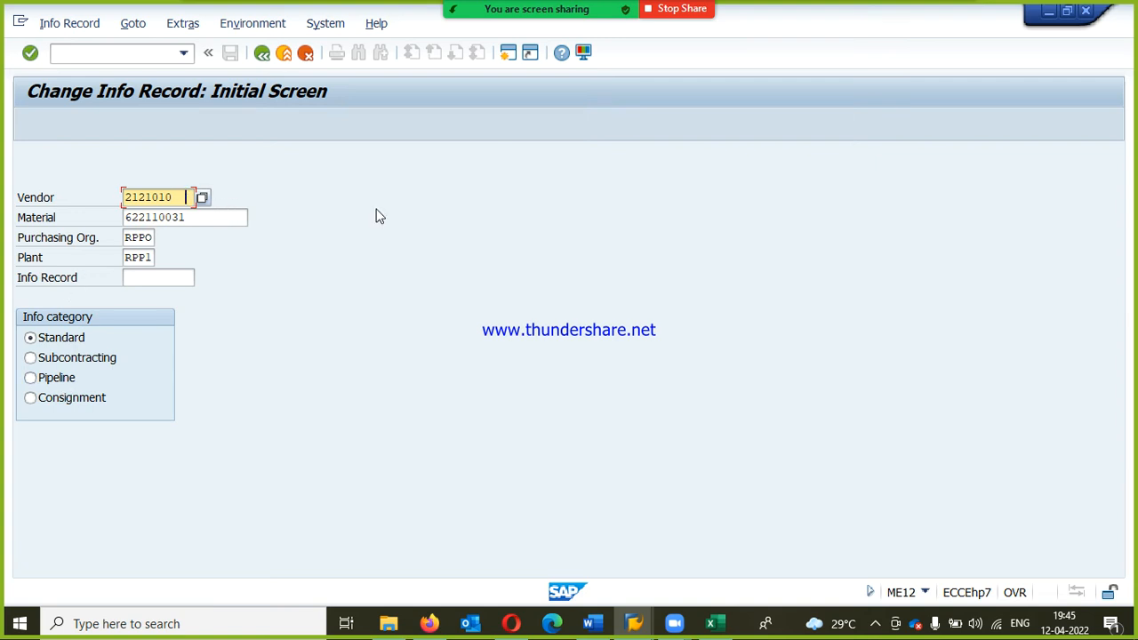
Step: Change the vendor to RPL-QUOTA VENDOR2 and try to open its info record for material 622110031 in change mode
key(BackSpace)
key(BackSpace)
text(11)
key(Return)
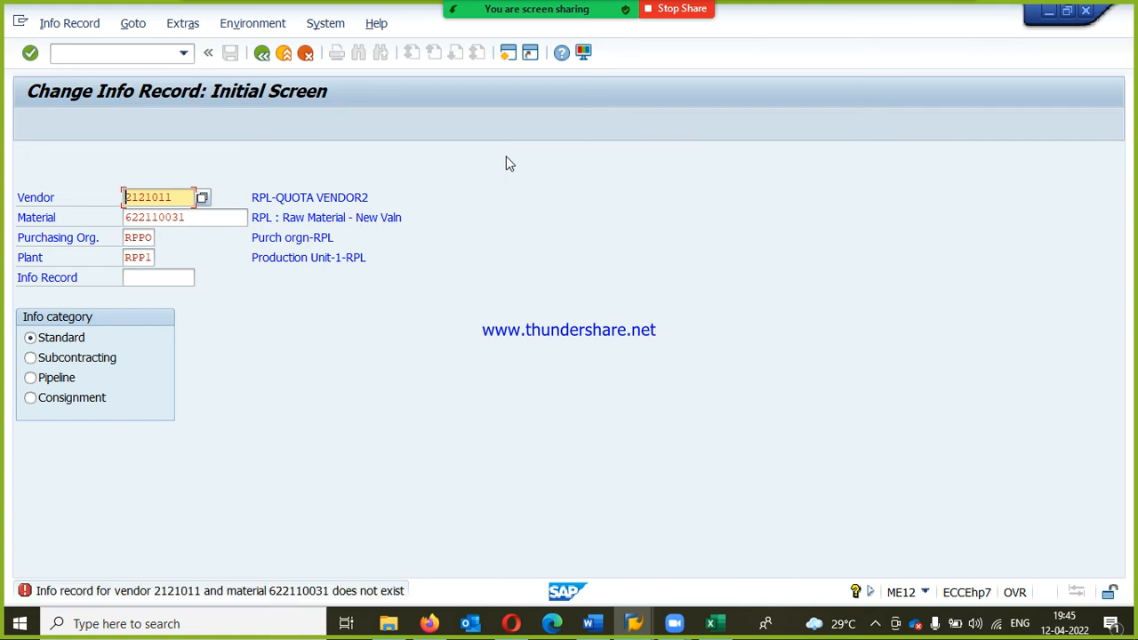
Step: Leave change mode and start creating RPL-QUOTA VENDOR2's info record (ME11), proceeding to its purchasing organization data
key(F3)
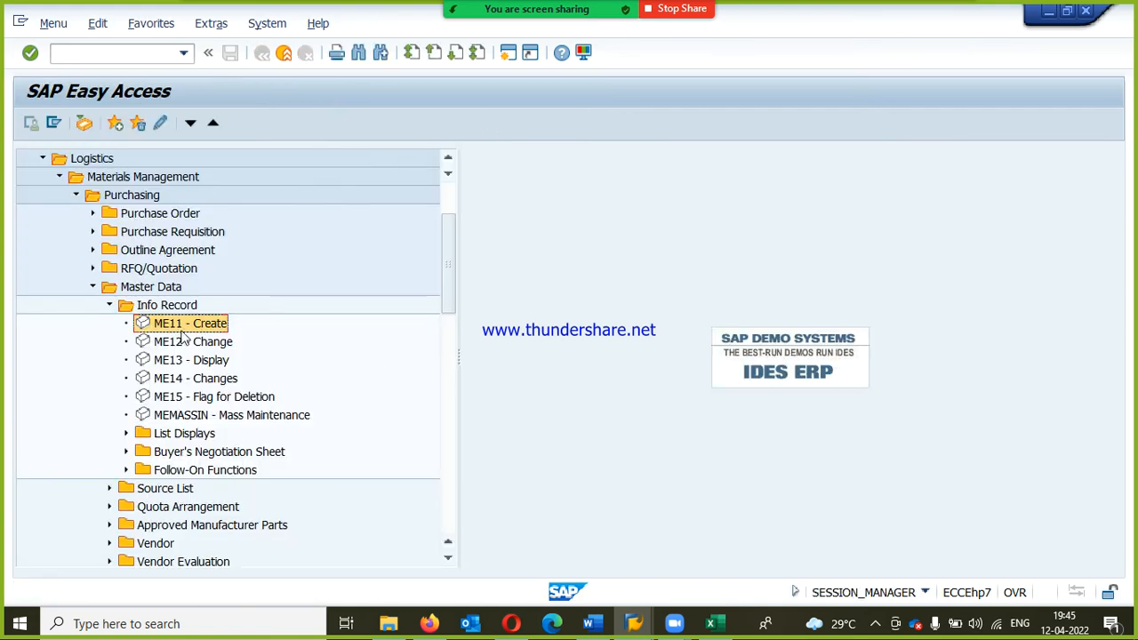
double_click(177, 326)
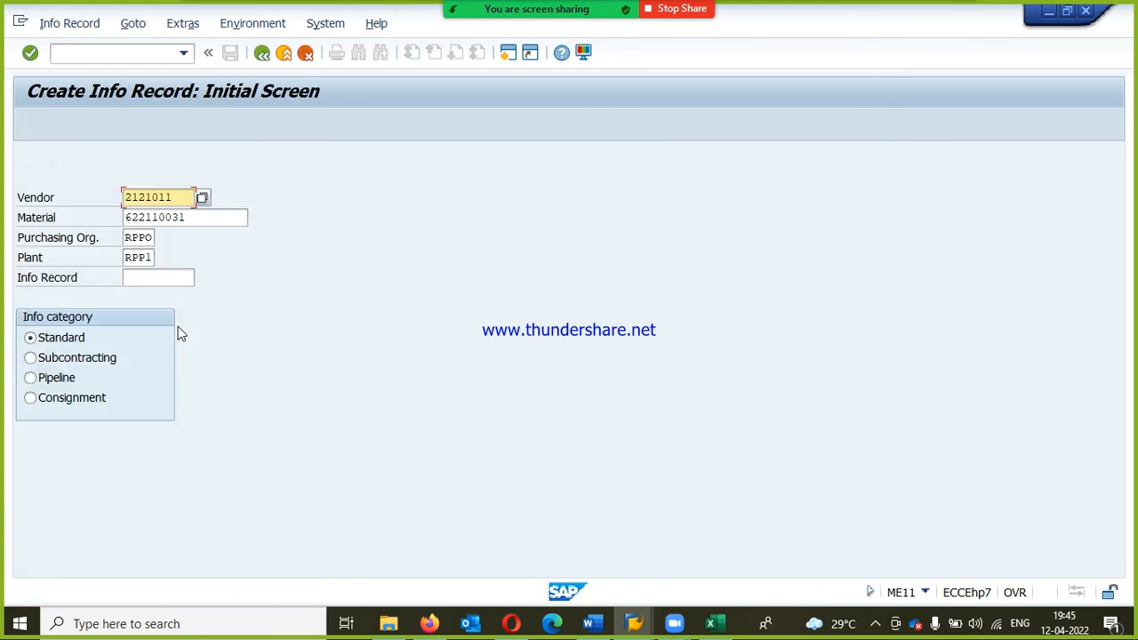
key(Return)
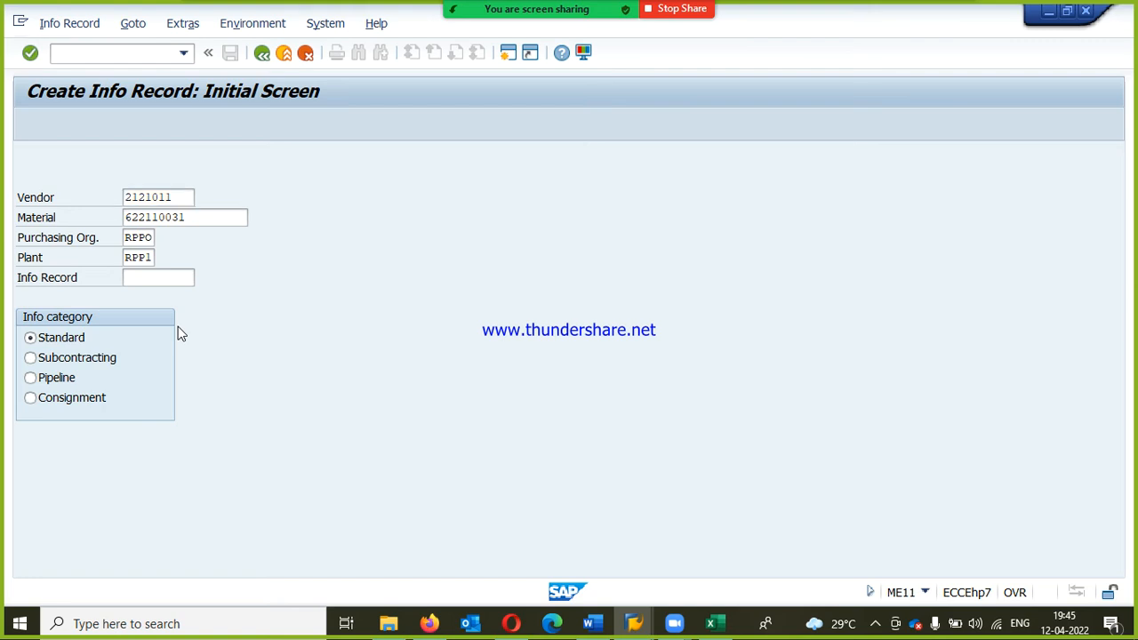
key(Return)
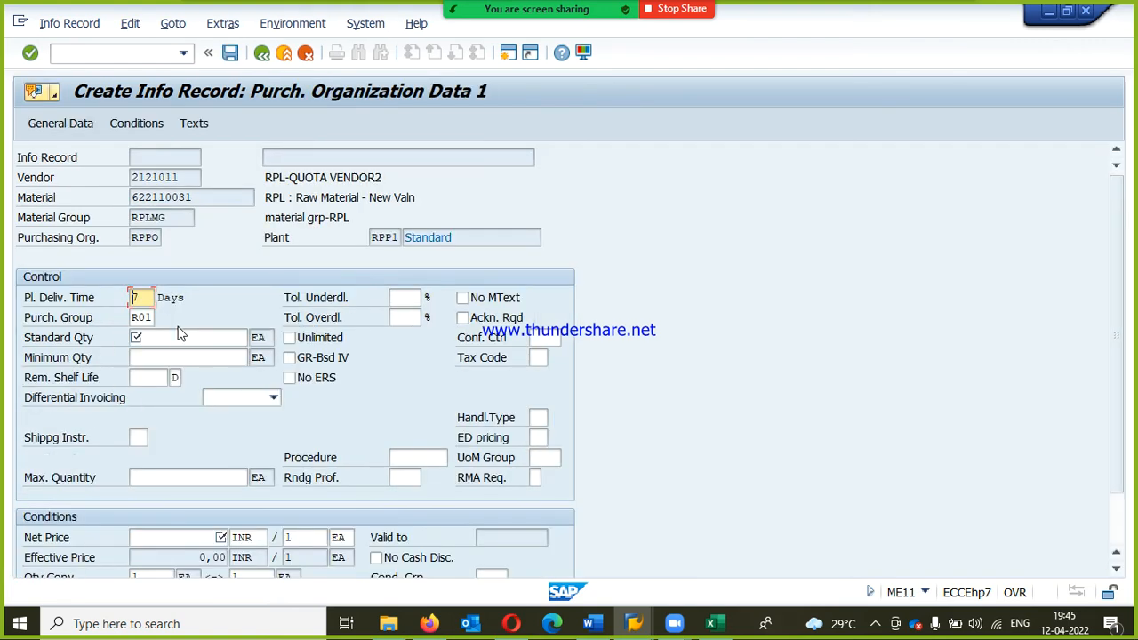
Step: Set both the standard quantity and the minimum quantity of RPL-QUOTA VENDOR2's info record to 10 EA
key(Tab)
key(Tab)
text(10)
key(Tab)
key(Tab)
key(Tab)
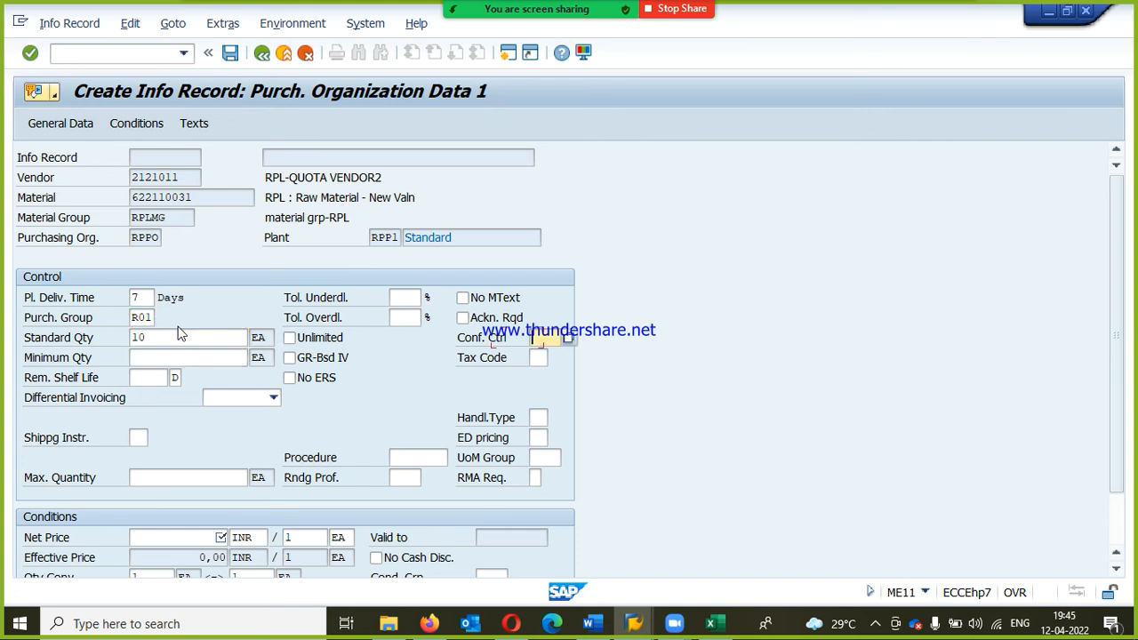
text(0)
key(BackSpace)
text(10)
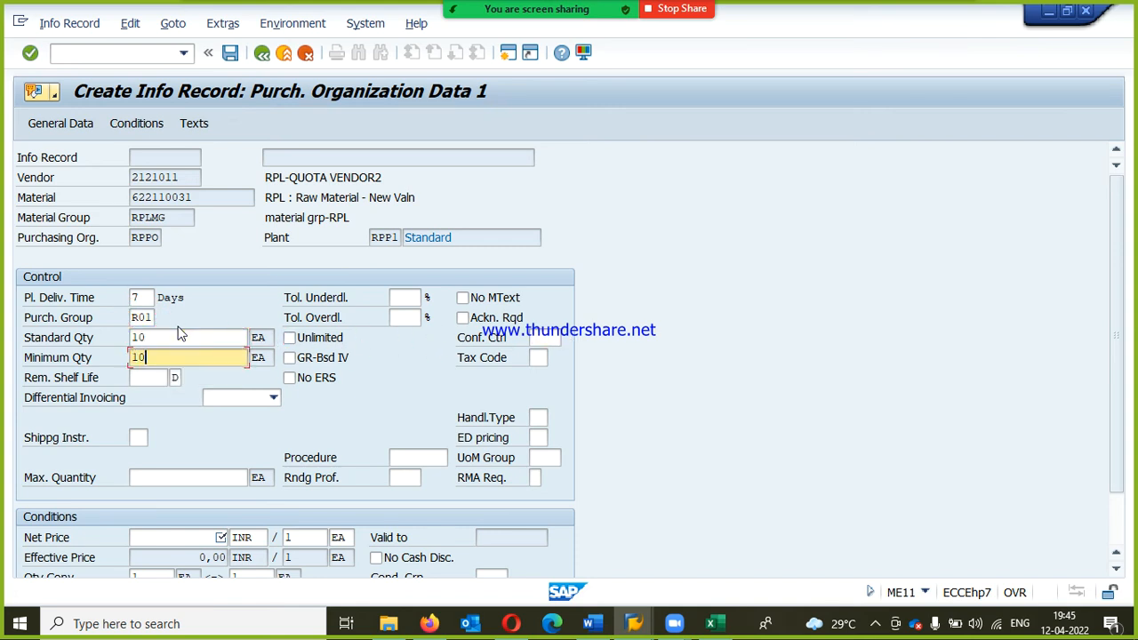
Step: Set the net price to 1000 INR per EA and save RPL-QUOTA VENDOR2's info record
key(Tab)
key(Tab)
key(Tab)
key(Tab)
key(Tab)
key(Tab)
key(Tab)
key(Tab)
key(Tab)
key(Tab)
key(Tab)
key(Tab)
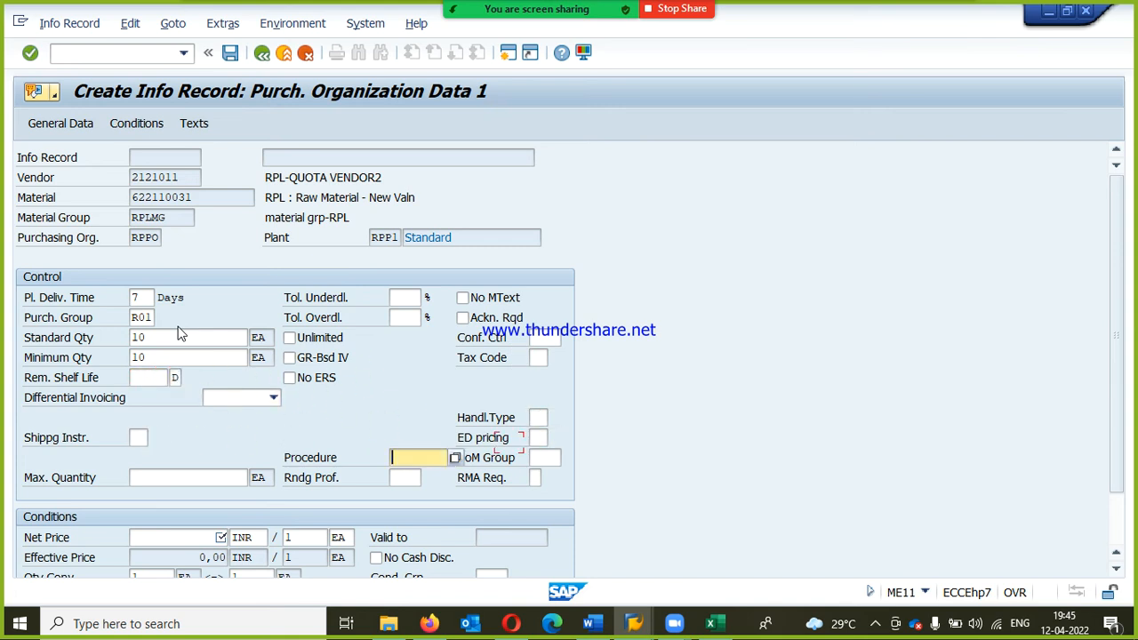
key(Tab)
key(Tab)
key(shift+Tab)
key(shift+Tab)
text(1000)
key(Return)
key(Return)
key(Return)
key(Return)
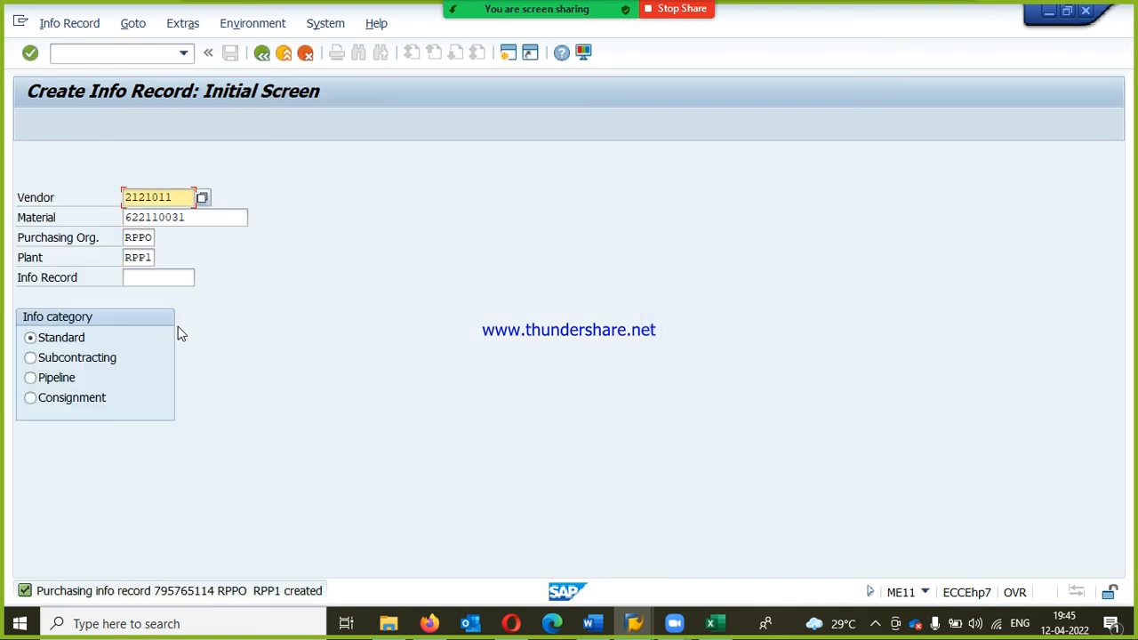
Step: Change the vendor to RPL-QUOTA VENDOR3 and proceed to the purchasing organization data of its new info record
key(Right)
key(Right)
key(Right)
key(Right)
key(Right)
key(Right)
text(2)
key(Return)
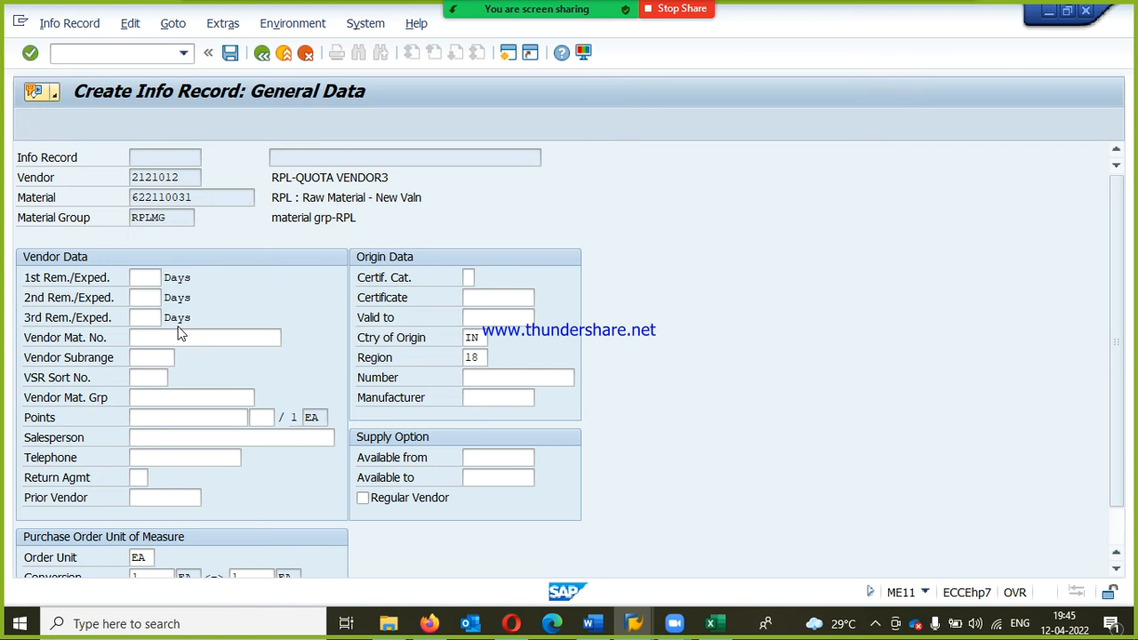
key(Return)
Step: Set both the standard quantity and the minimum quantity of RPL-QUOTA VENDOR3's info record to 10 EA
key(Tab)
key(Tab)
text(10)
key(Tab)
key(BackSpace)
key(BackSpace)
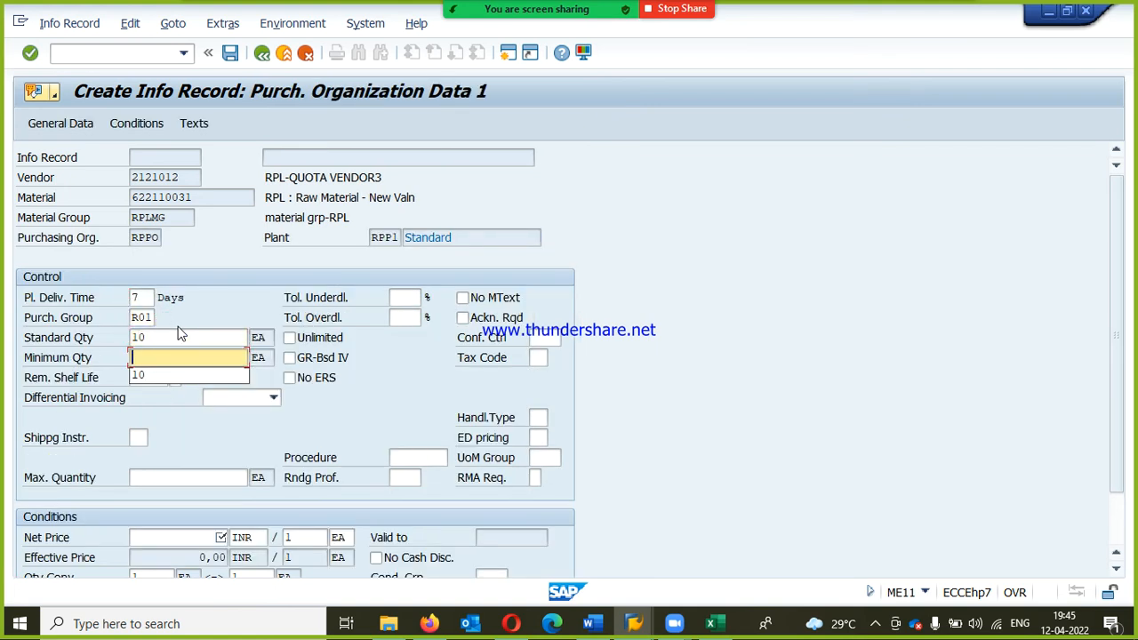
text(10)
Step: Set the net price to 1000 INR per EA and save RPL-QUOTA VENDOR3's info record
key(Tab)
key(Tab)
key(Tab)
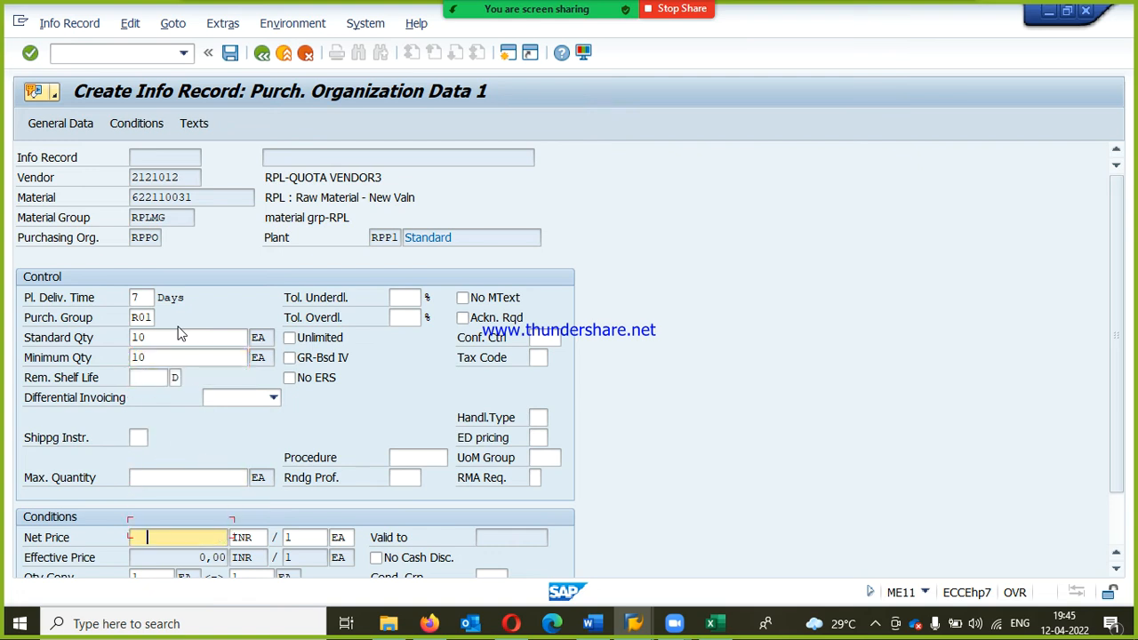
key(BackSpace)
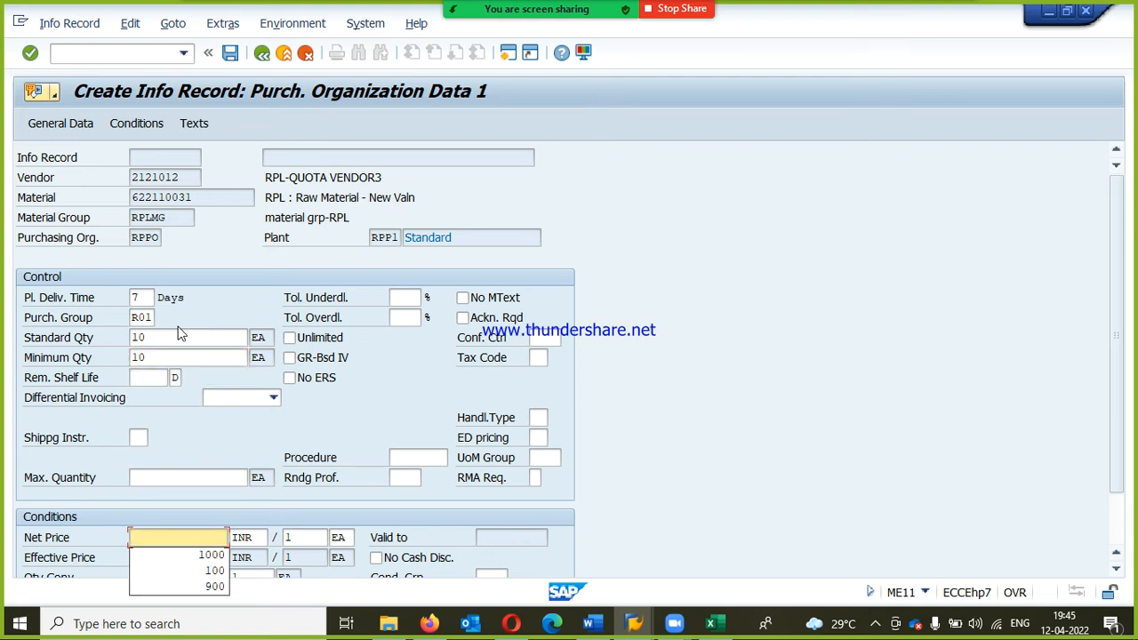
key(Down)
key(Return)
key(Return)
key(Return)
key(Return)
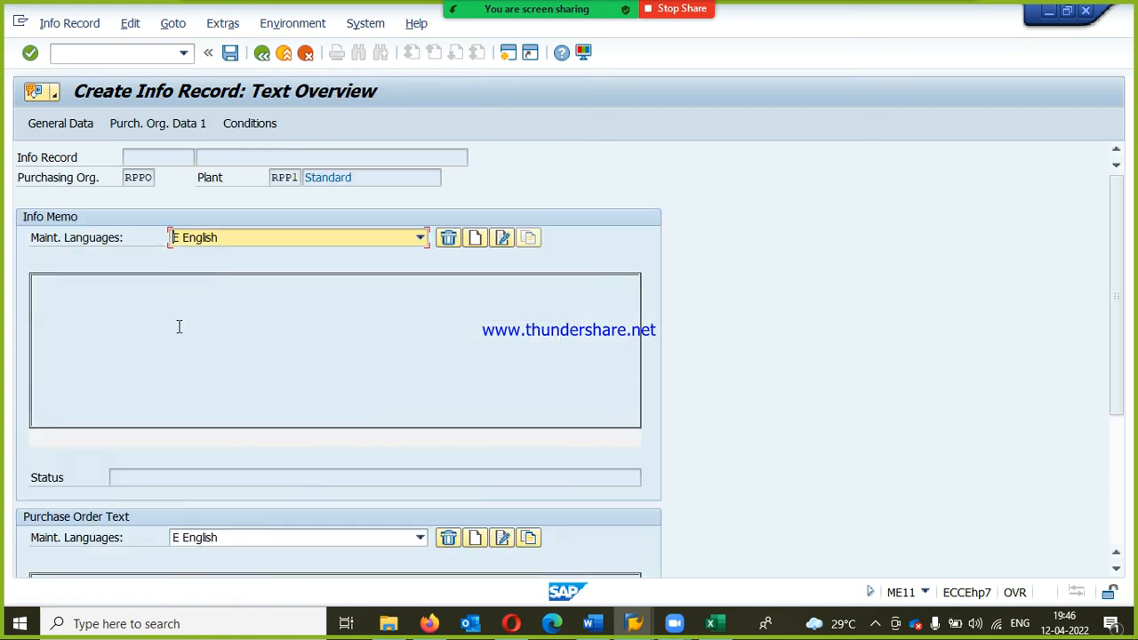
key(Return)
key(Return)
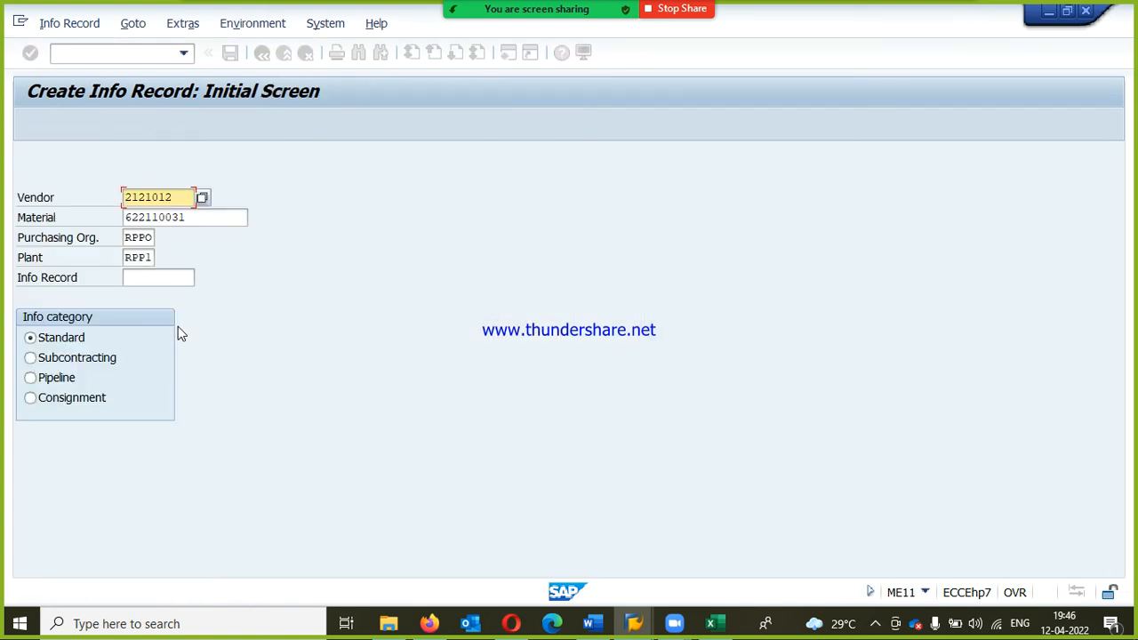
Step: Change the vendor to RPL-QUOTA VENDOR4 and proceed to the purchasing organization data of its new info record
key(Right)
key(Right)
key(Right)
key(Right)
key(Right)
key(Right)
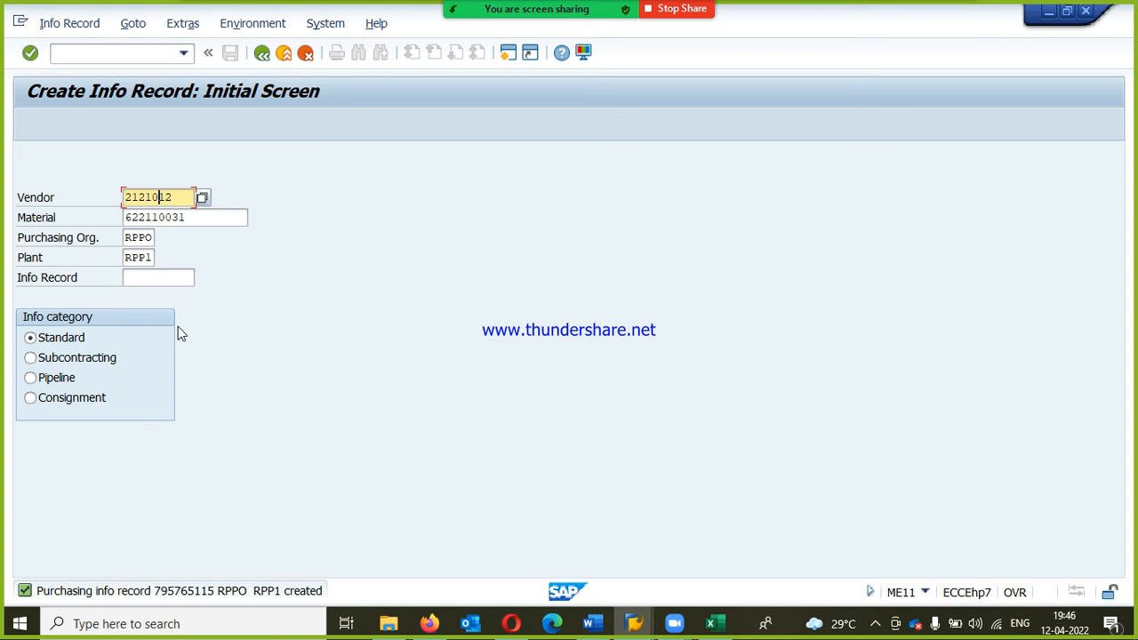
text(3)
key(Return)
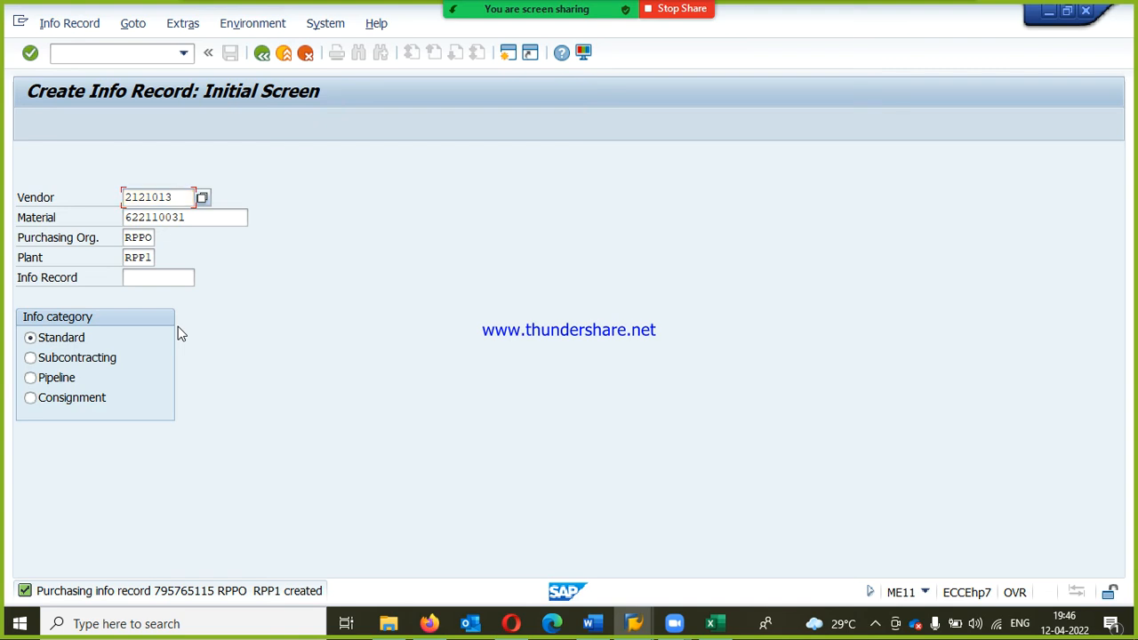
key(Return)
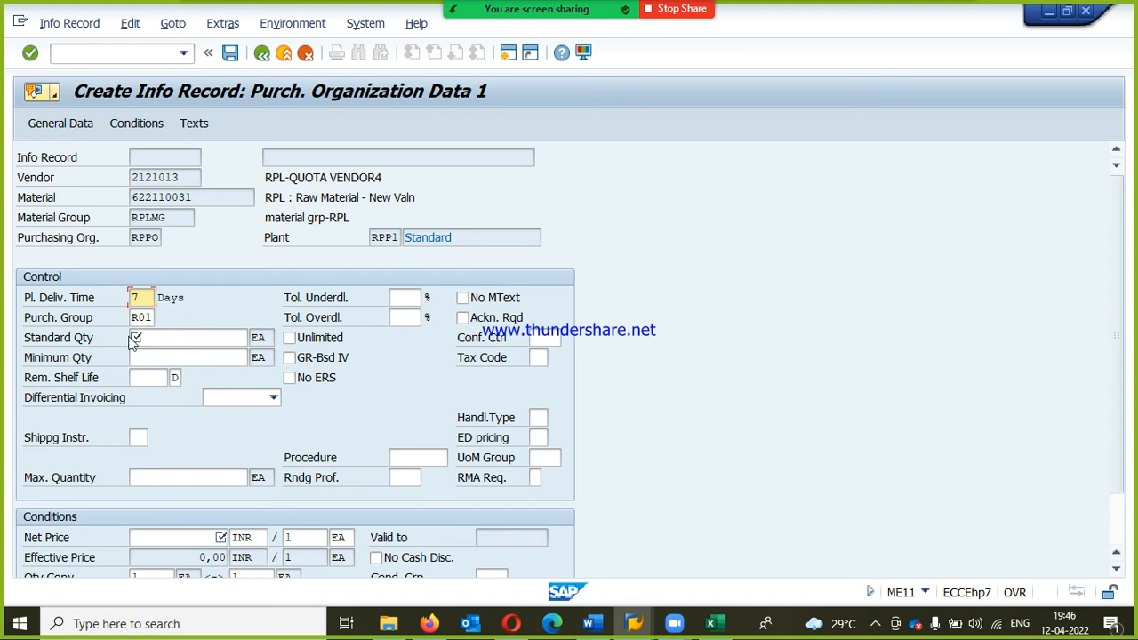
Step: Set both the standard quantity and the minimum quantity of RPL-QUOTA VENDOR4's info record to 10 EA
click(168, 336)
key(Down)
key(Up)
text(1)
key(Down)
key(Return)
key(Down)
key(space)
key(Down)
key(Return)
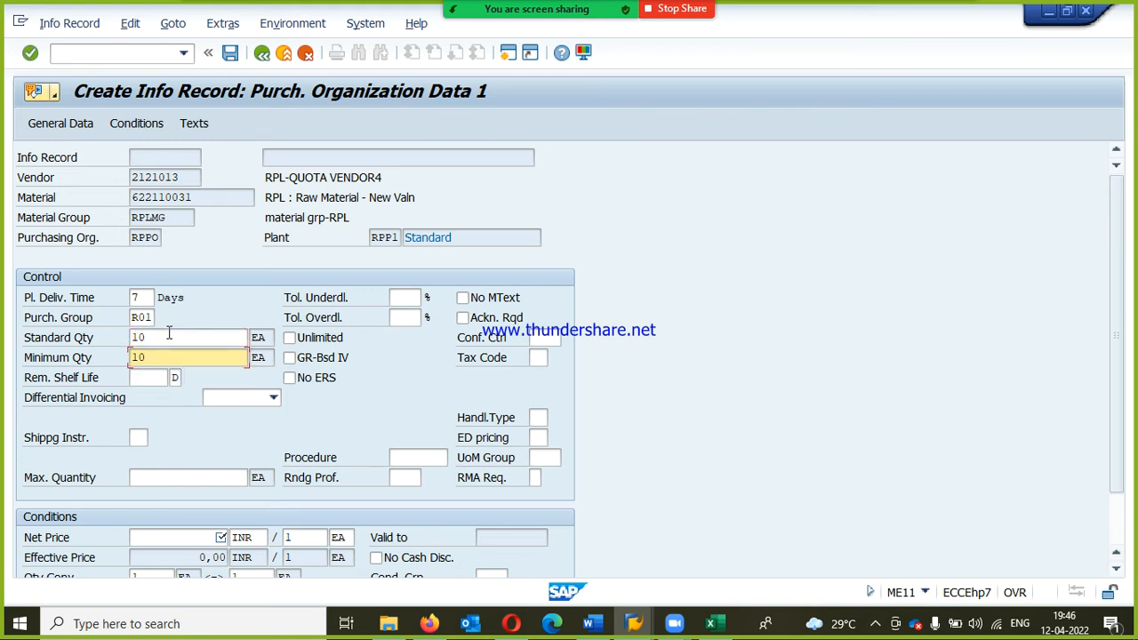
Step: Set the net price to 1000 INR per EA and save RPL-QUOTA VENDOR4's info record
click(207, 536)
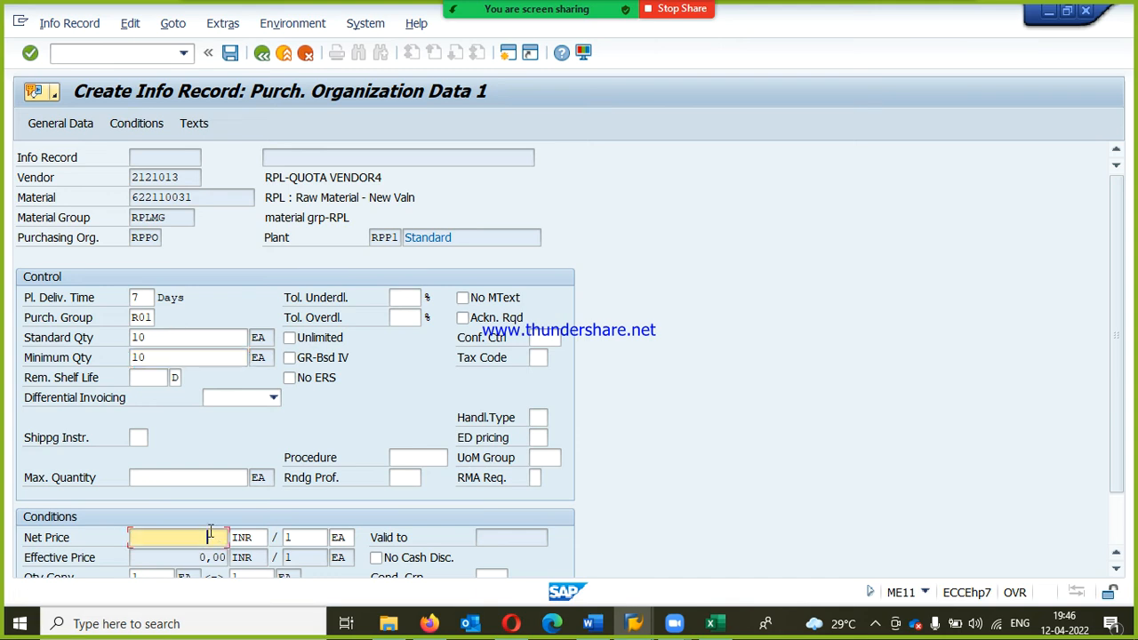
key(space)
key(Down)
key(Return)
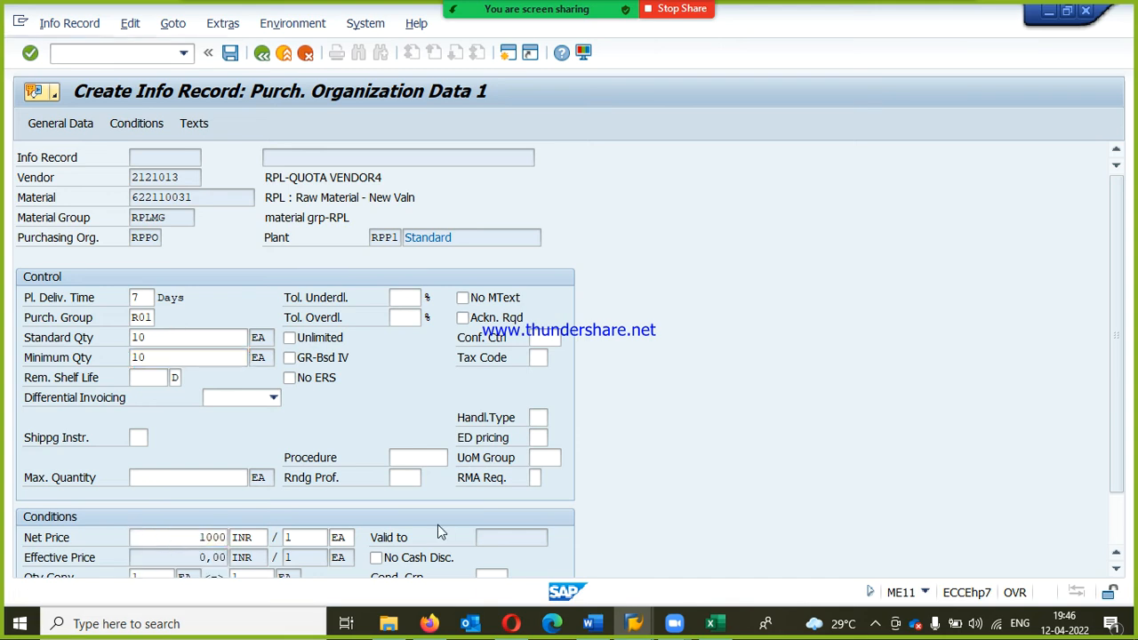
key(Return)
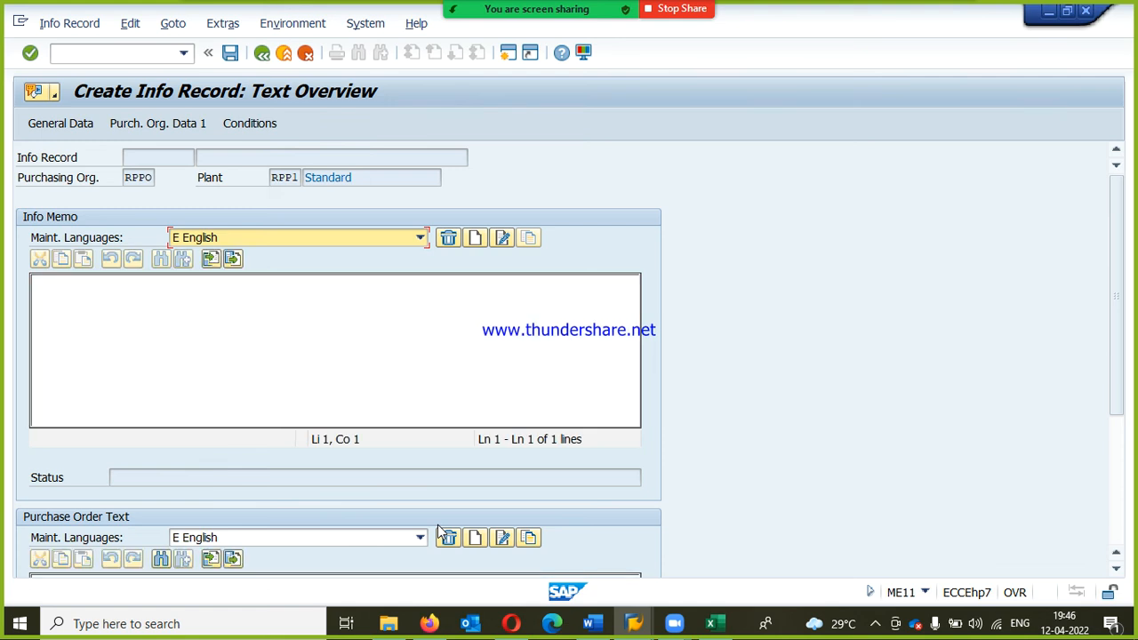
key(Return)
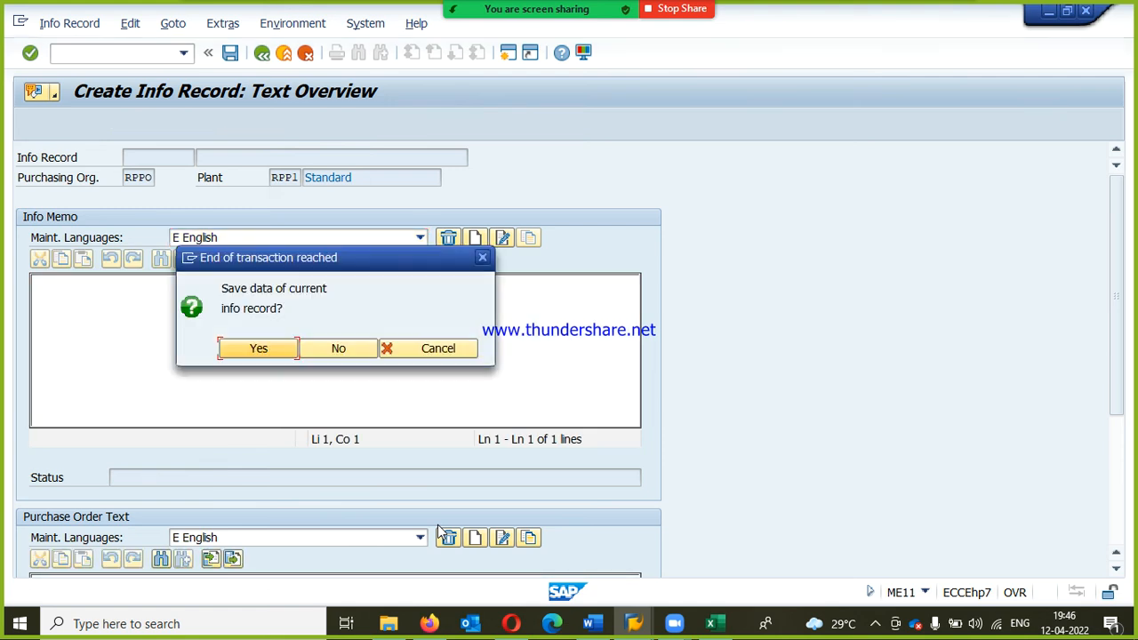
key(Return)
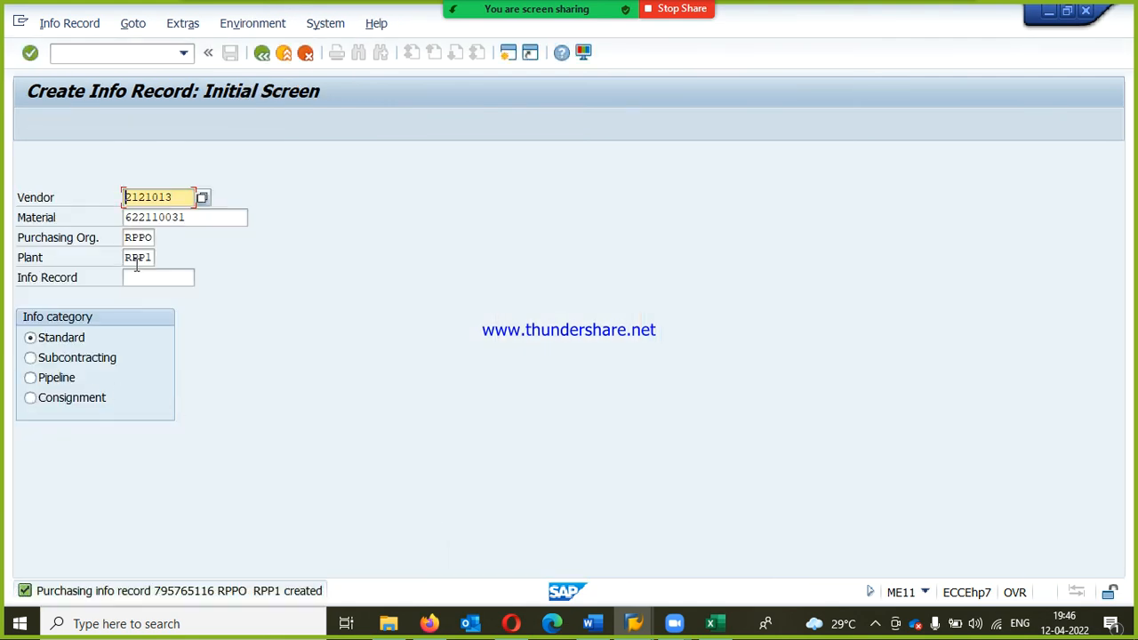
Step: Leave info record creation and open source list maintenance (ME01) for material 622110031 in plant RPP1
click(267, 59)
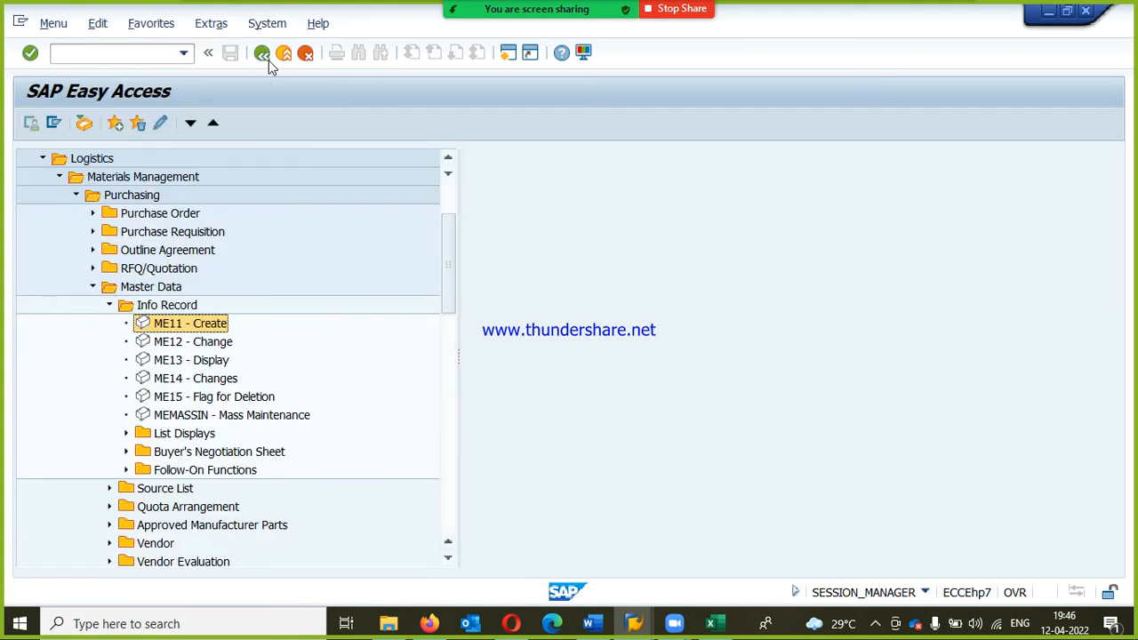
click(109, 307)
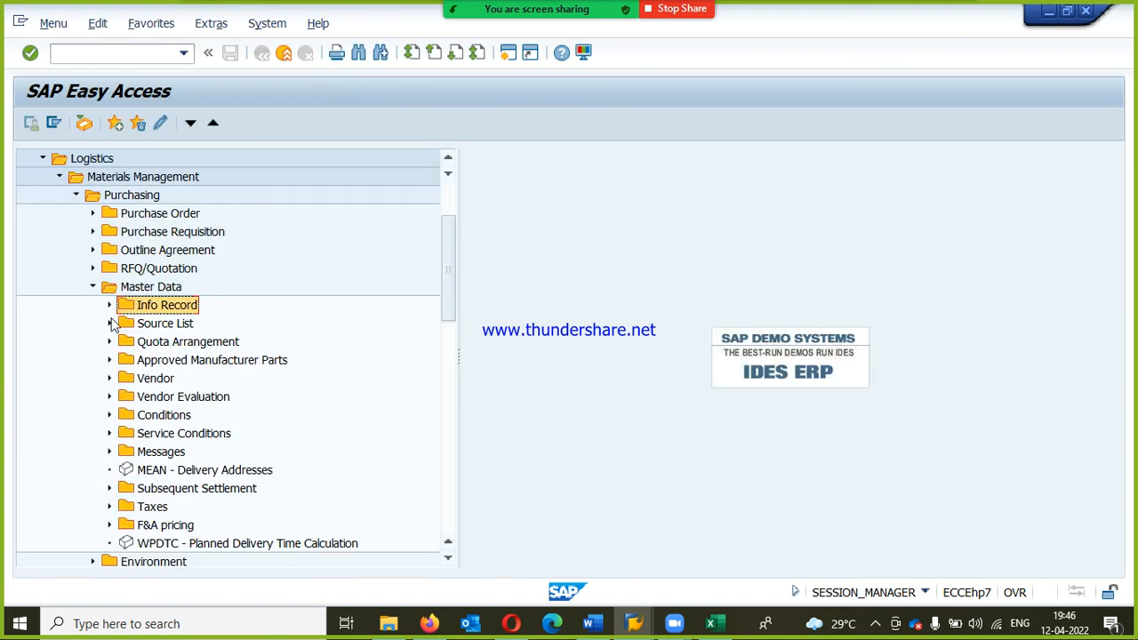
click(109, 323)
click(157, 346)
double_click(163, 347)
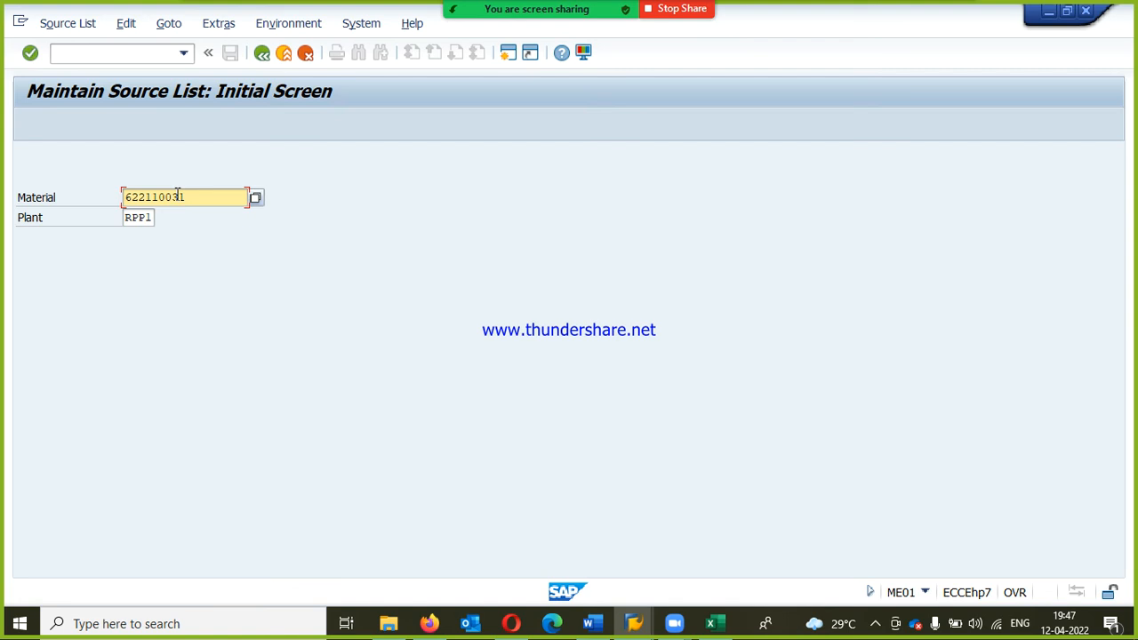
key(Return)
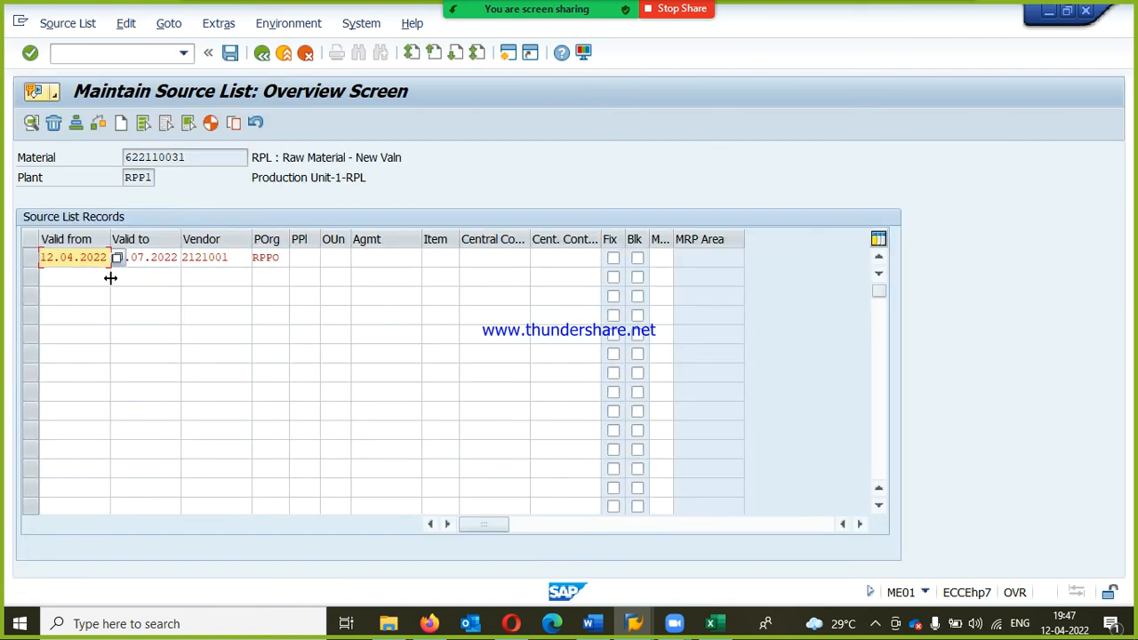
Step: Start a second source list record with validity from 12.04.2022 to 14.07.2022
click(51, 277)
key(BackSpace)
key(BackSpace)
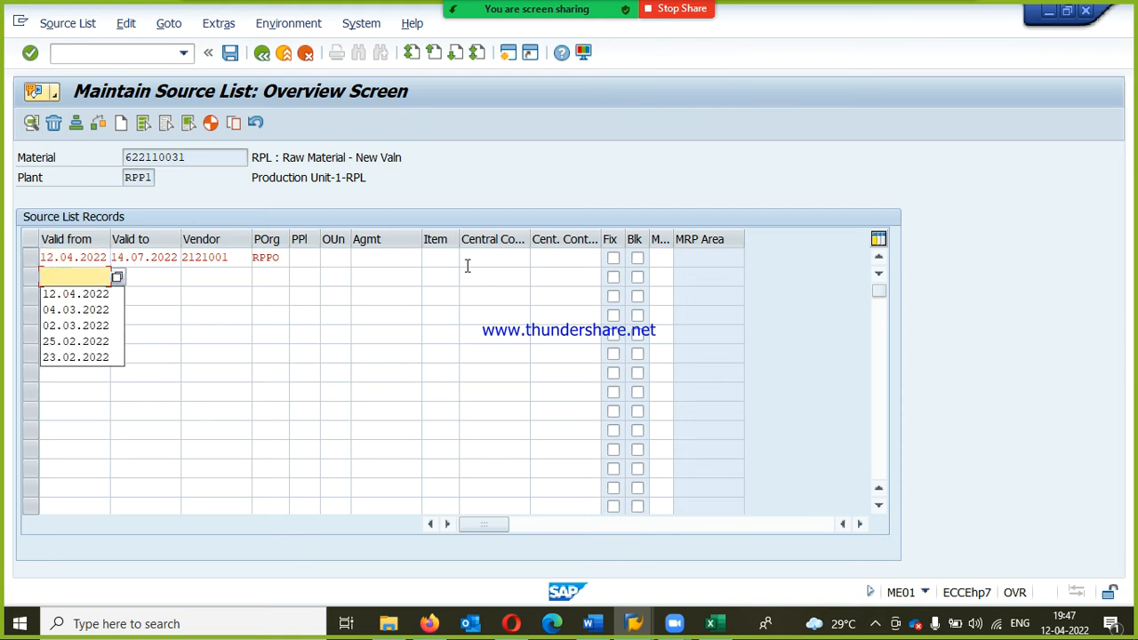
text(12)
key(Down)
key(Return)
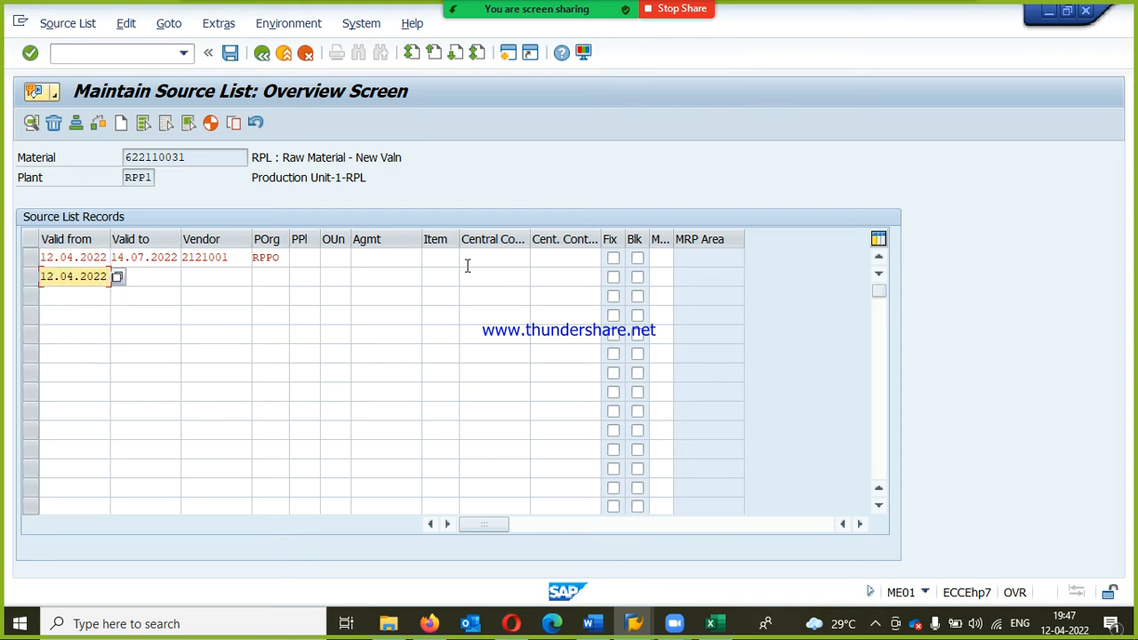
key(Tab)
text(14.07)
key(Down)
key(Return)
key(Tab)
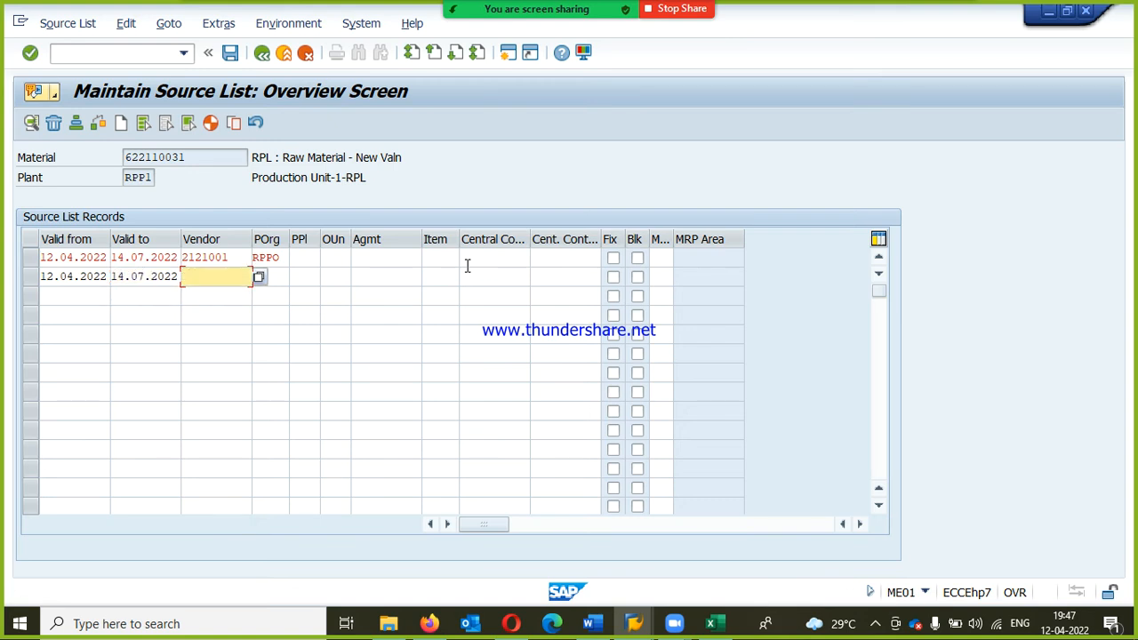
Step: Assign RPL-QUOTA VENDOR1 from the RPL company code vendor search and purchasing organization RPPO to the second source list record
key(F4)
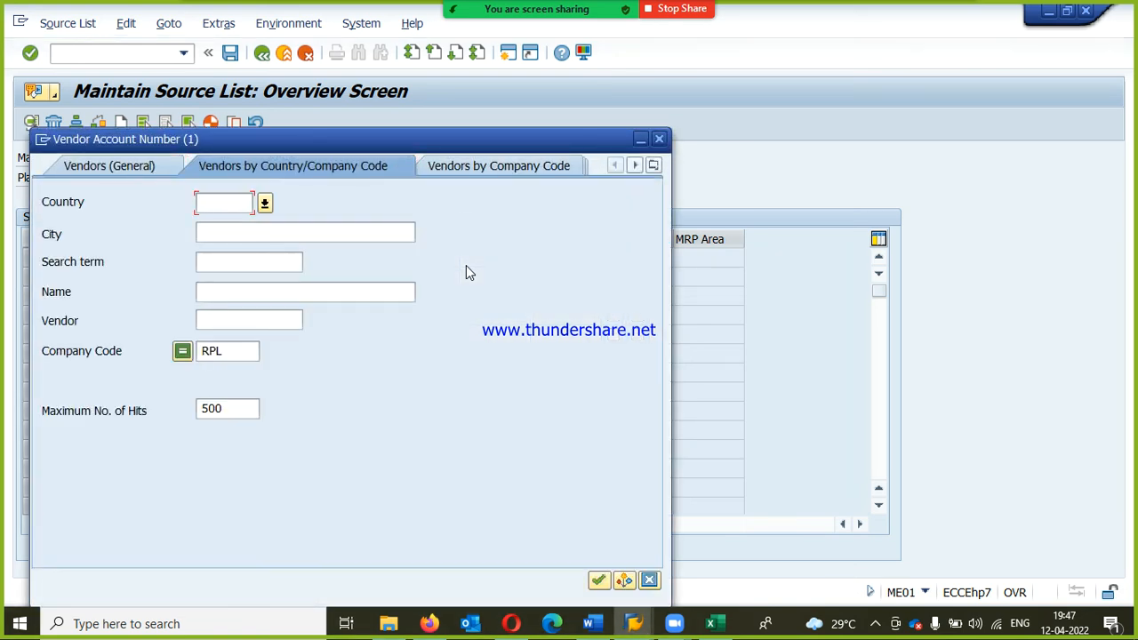
key(Return)
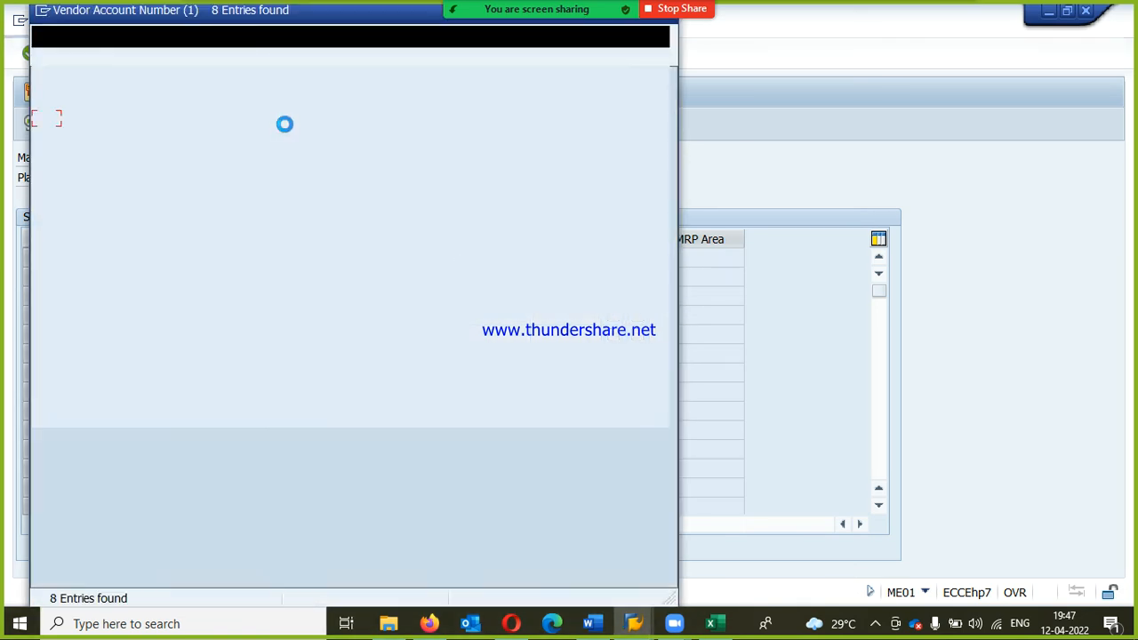
double_click(302, 170)
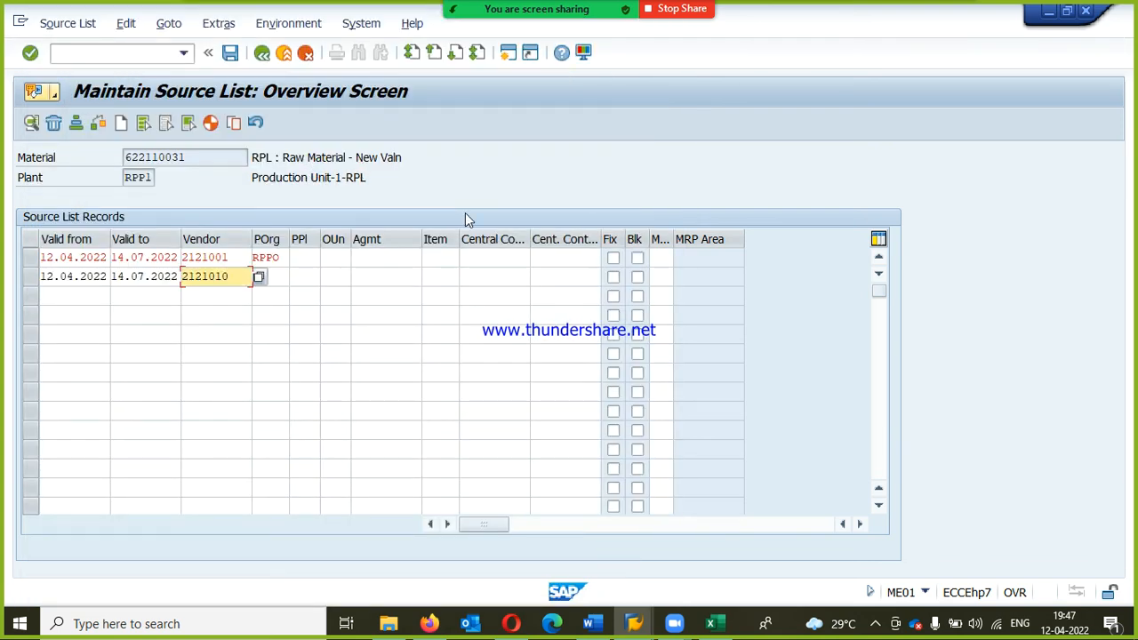
key(Tab)
text(RPPO)
key(Return)
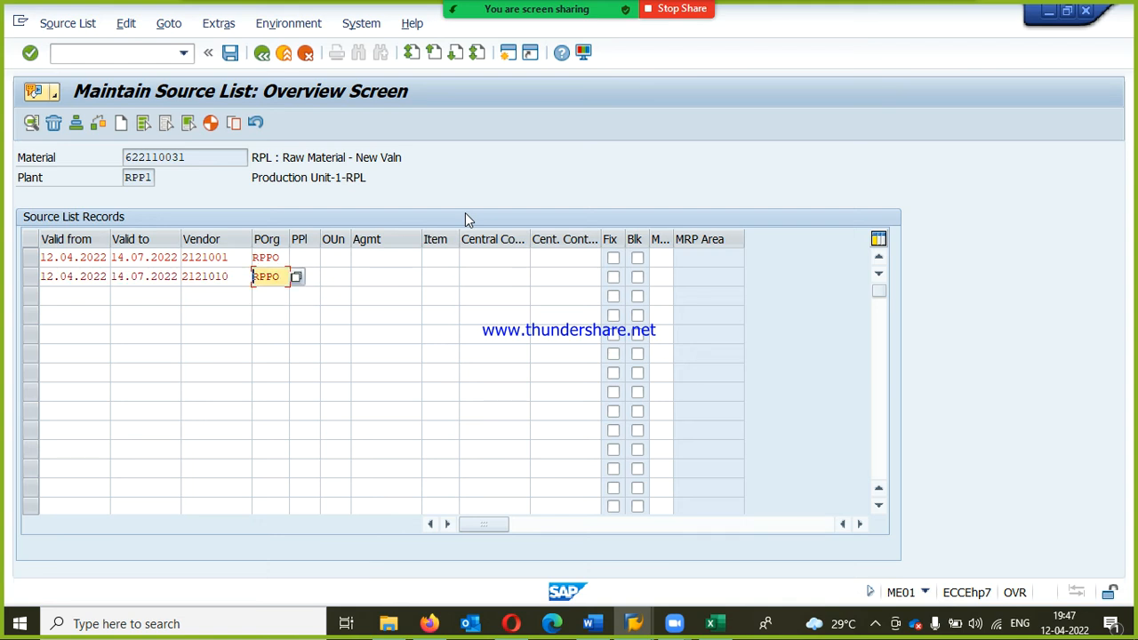
Step: Fill the third source list record with validity 12.04.2022 to 14.07.2022, the same vendor as the second record and purchasing organization RPPO
key(Return)
key(Down)
text(120)
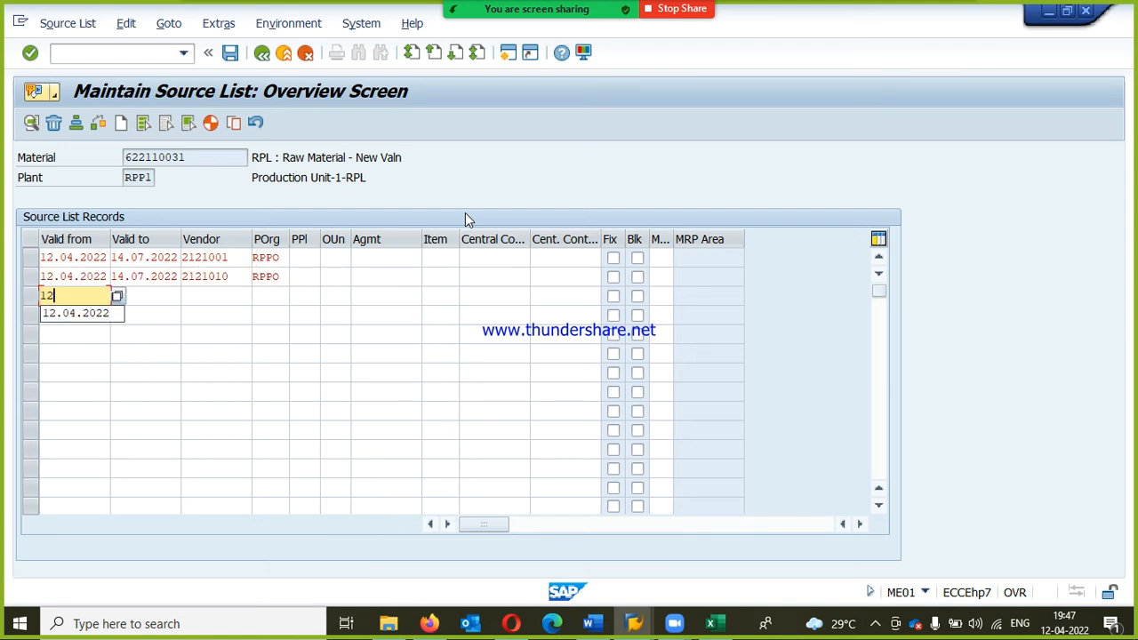
key(BackSpace)
key(Down)
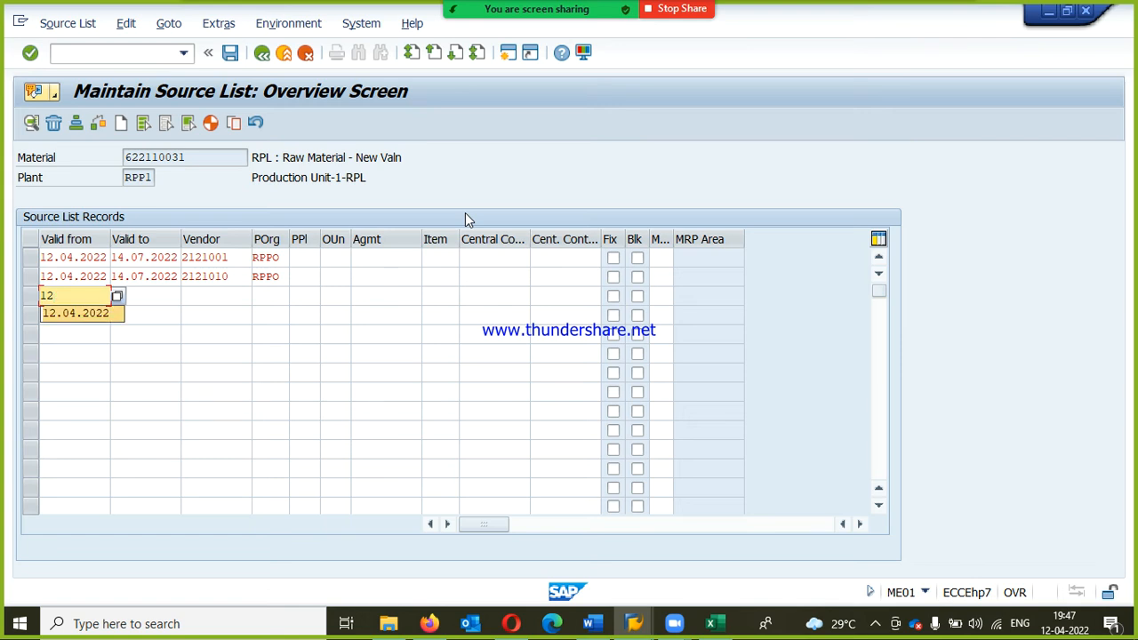
key(Return)
key(Tab)
key(Down)
key(Return)
key(Tab)
key(Down)
key(Return)
key(Tab)
key(space)
key(Down)
key(Return)
Step: Enter validity from 12.04.2022 to 14.07.2022 in the fourth and fifth source list records
key(Down)
key(Left)
key(Left)
key(Left)
key(Down)
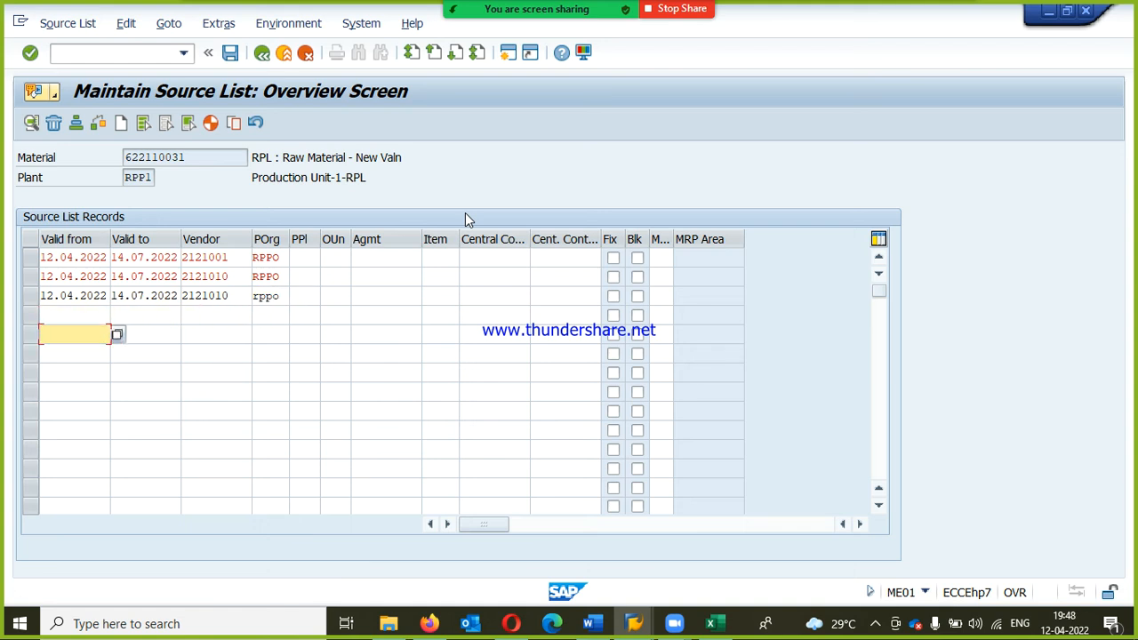
key(space)
key(Down)
key(Return)
key(Up)
key(space)
key(Down)
key(Return)
key(Tab)
key(space)
key(Return)
key(Down)
key(space)
key(Return)
key(Tab)
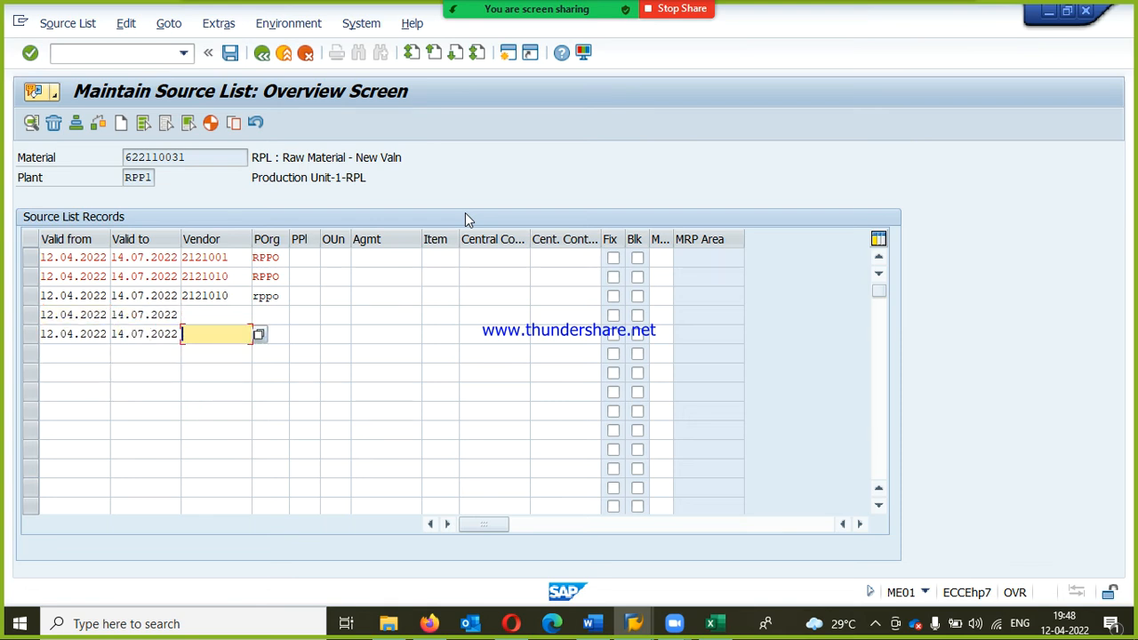
Step: Enter the second record's vendor in the fourth and fifth source list records as well
key(Up)
key(space)
key(Down)
key(Return)
key(Down)
key(space)
key(Down)
key(Return)
Step: Set the purchasing organization of the fourth and fifth source list records to RPPO
key(Tab)
key(Up)
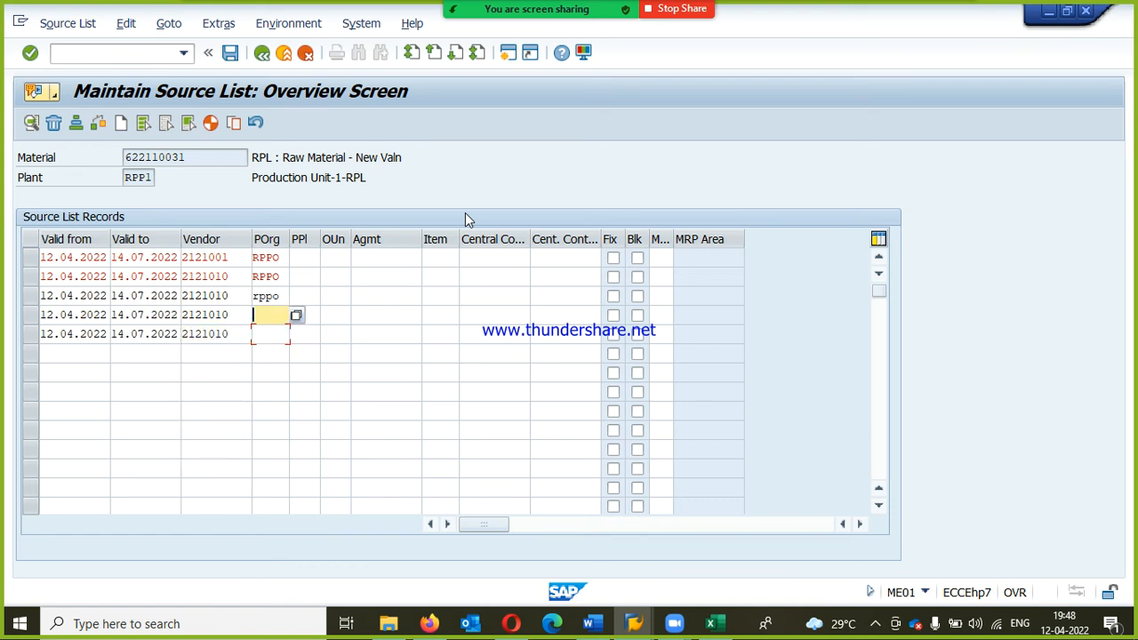
text(RPPO)
key(Down)
key(Return)
key(Down)
key(space)
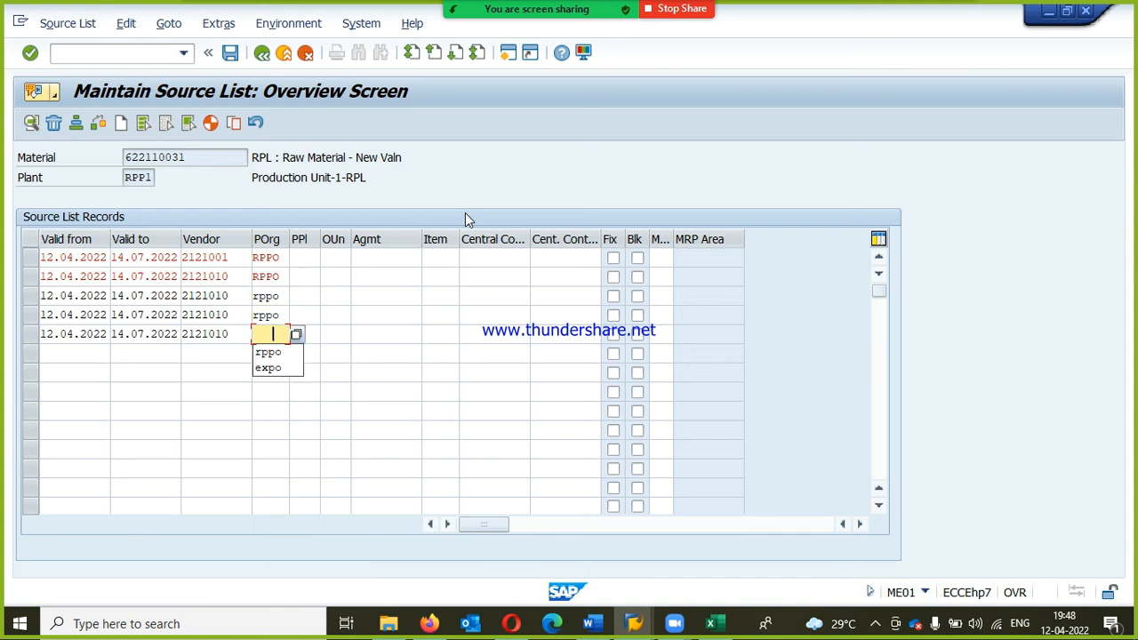
key(Down)
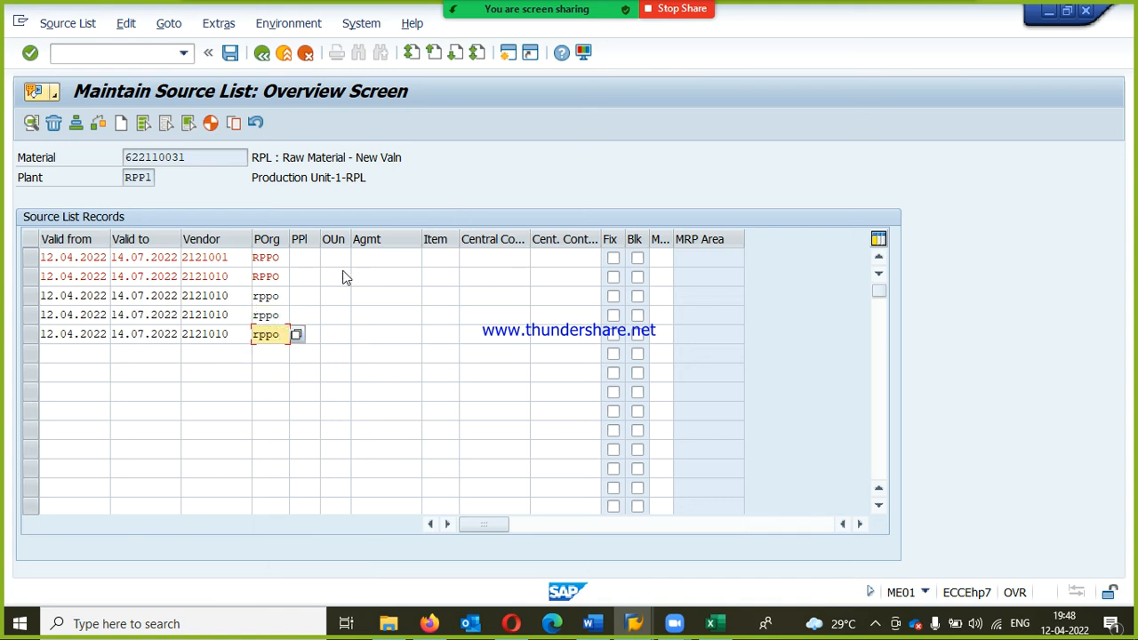
Step: Change the vendors of the third, fourth and fifth records to RPL-QUOTA VENDOR2, VENDOR3 and VENDOR4, and save the source list
click(235, 297)
key(BackSpace)
text(1)
key(Down)
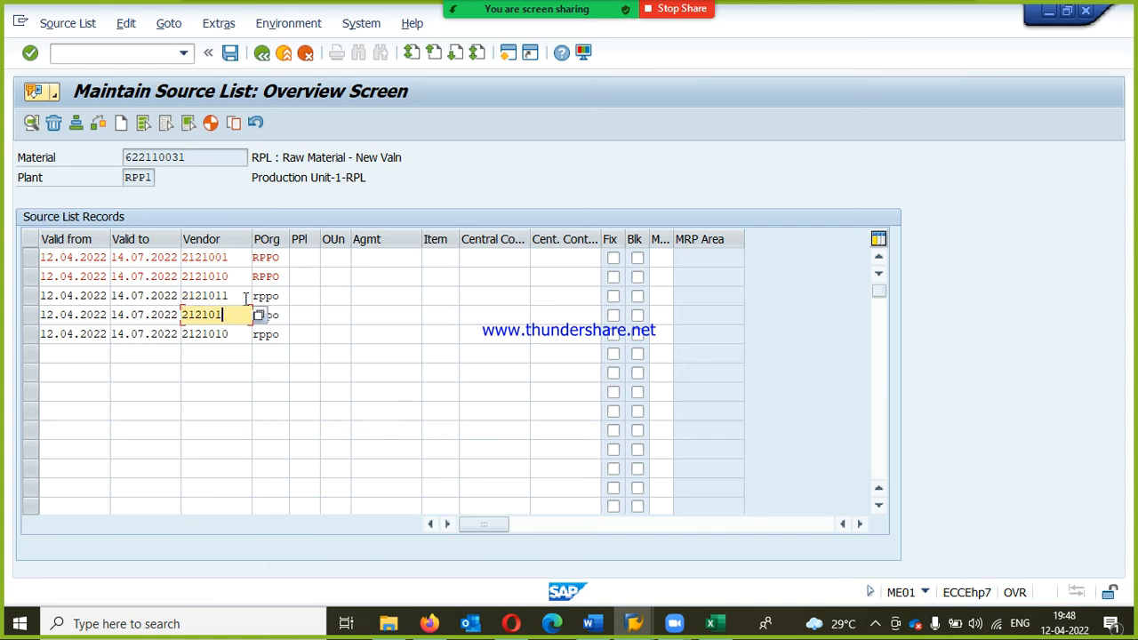
text(2)
key(Down)
key(BackSpace)
text(3)
key(Return)
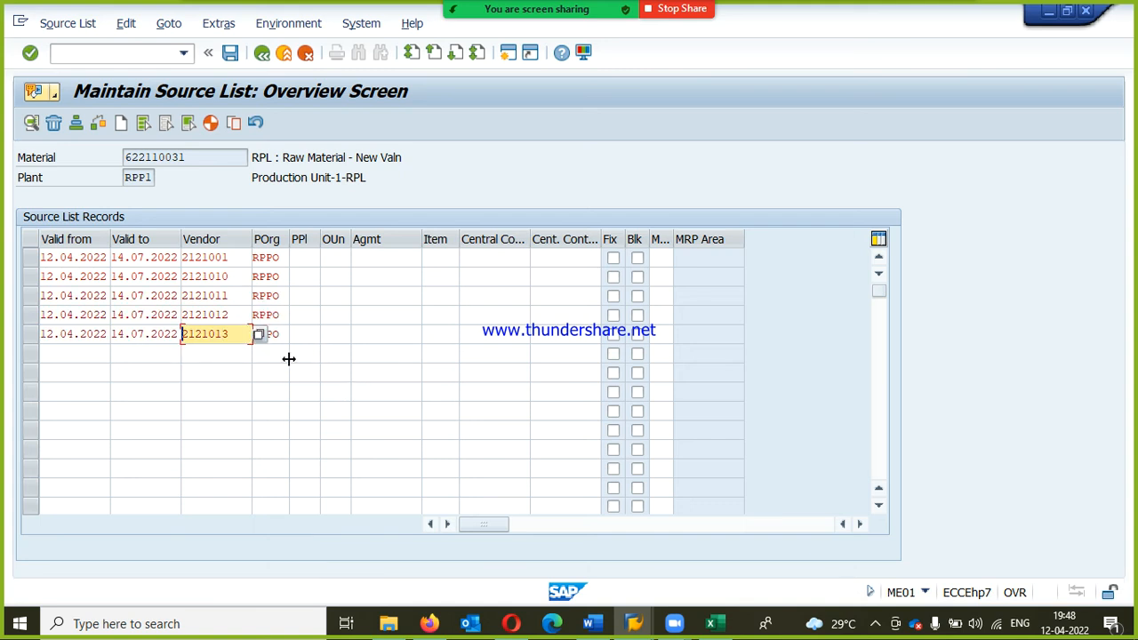
click(232, 55)
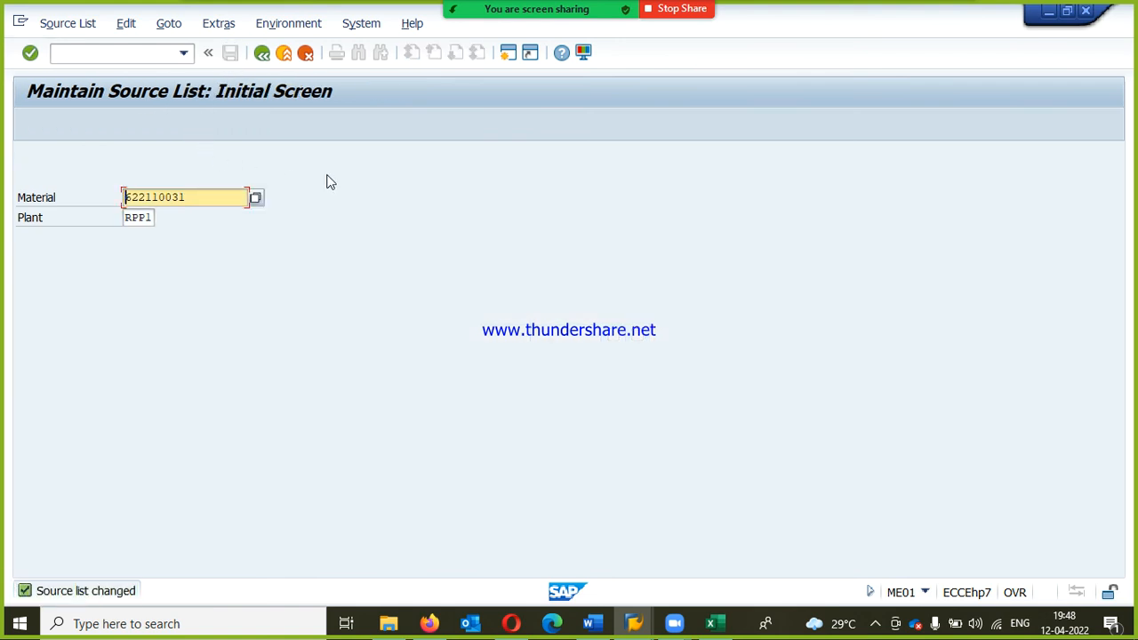
Step: Leave source list maintenance and select MEQ1 - Maintain under Quota Arrangement in the purchasing master data
click(261, 55)
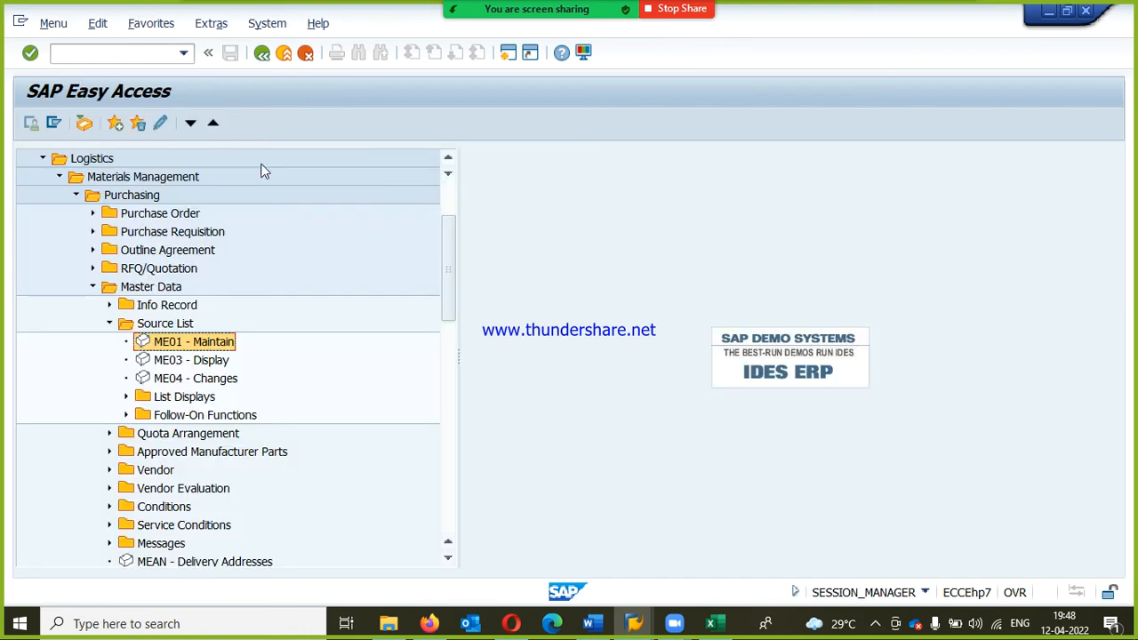
click(109, 326)
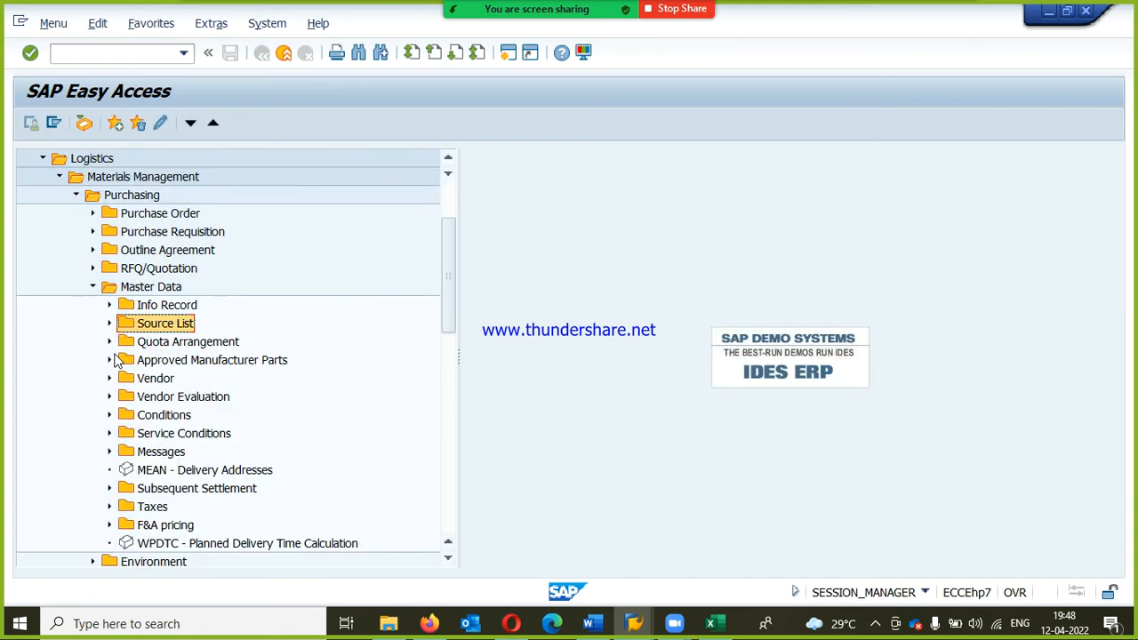
click(110, 343)
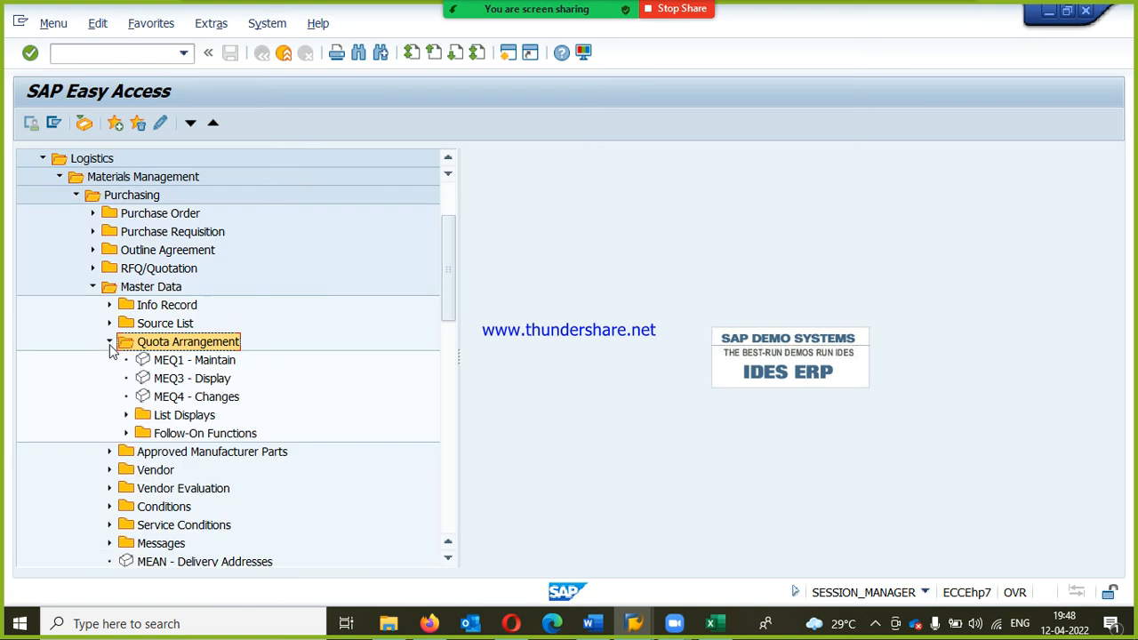
click(189, 362)
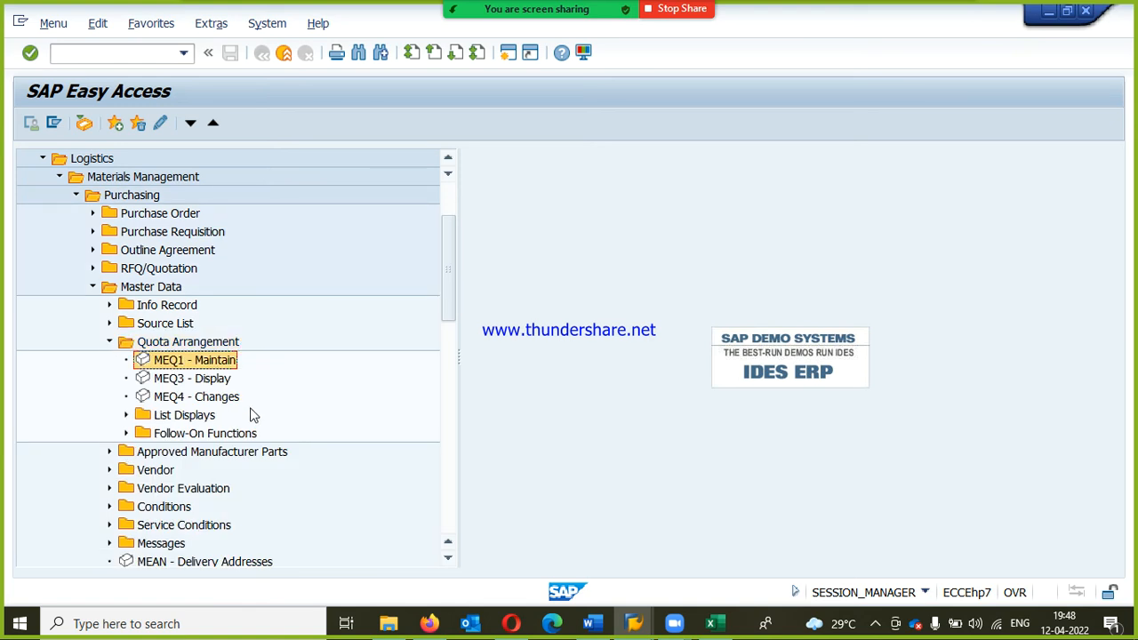
Step: Switch to the Excel workbook MM7PM(NEW).xlsx and add "6. PR" in cell A53 below the end-user steps on Sheet5
click(710, 623)
scroll(338, 421, down, 1)
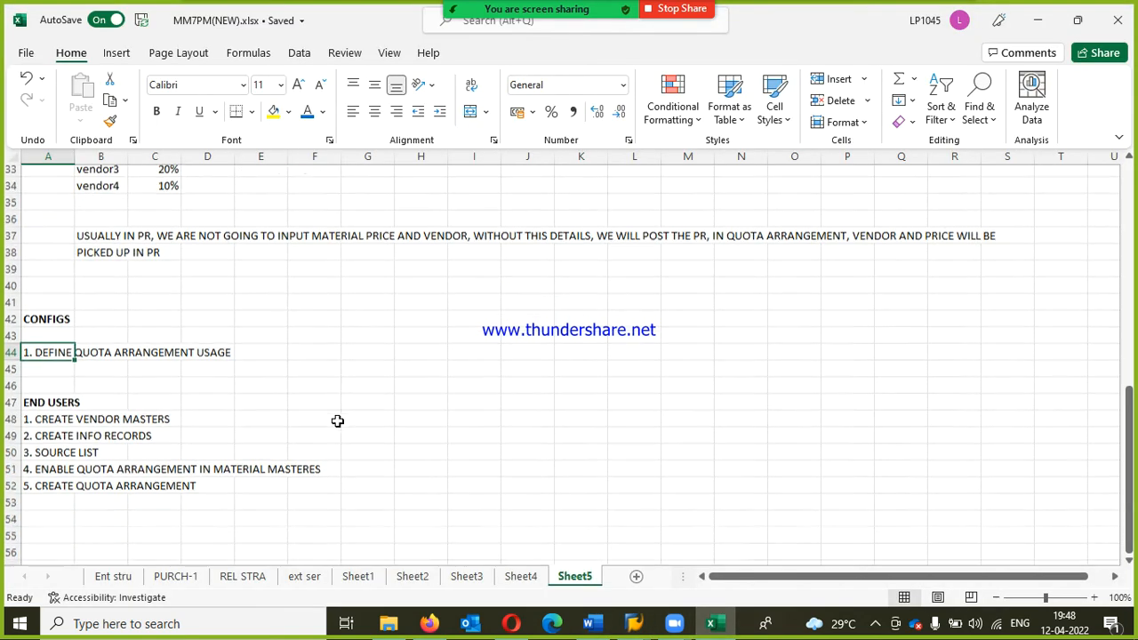
scroll(338, 421, down, 2)
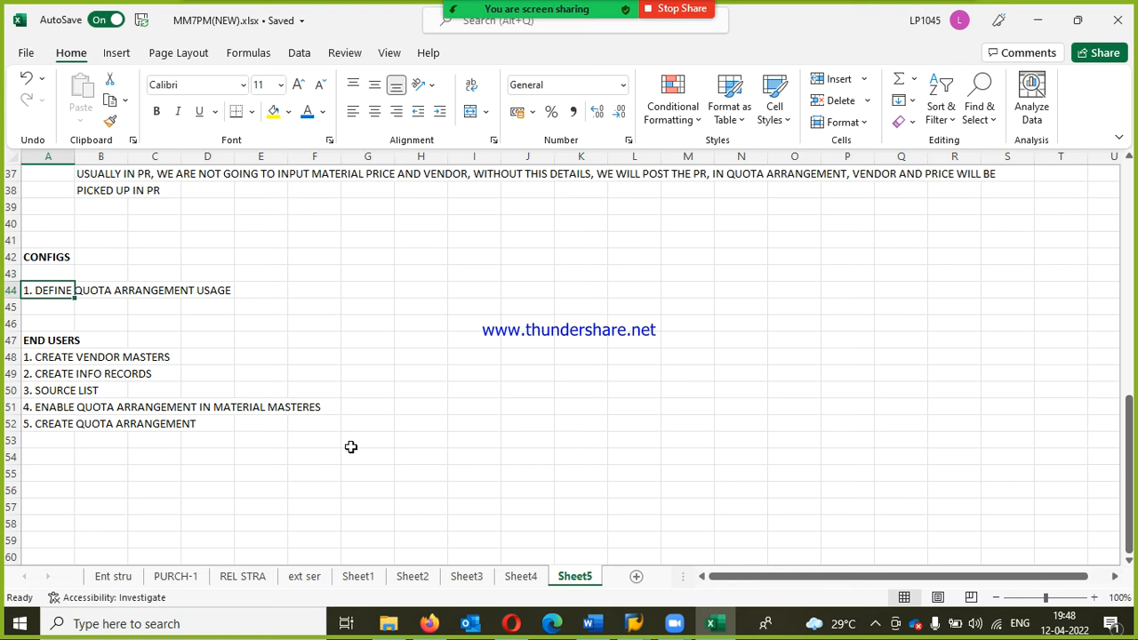
click(73, 447)
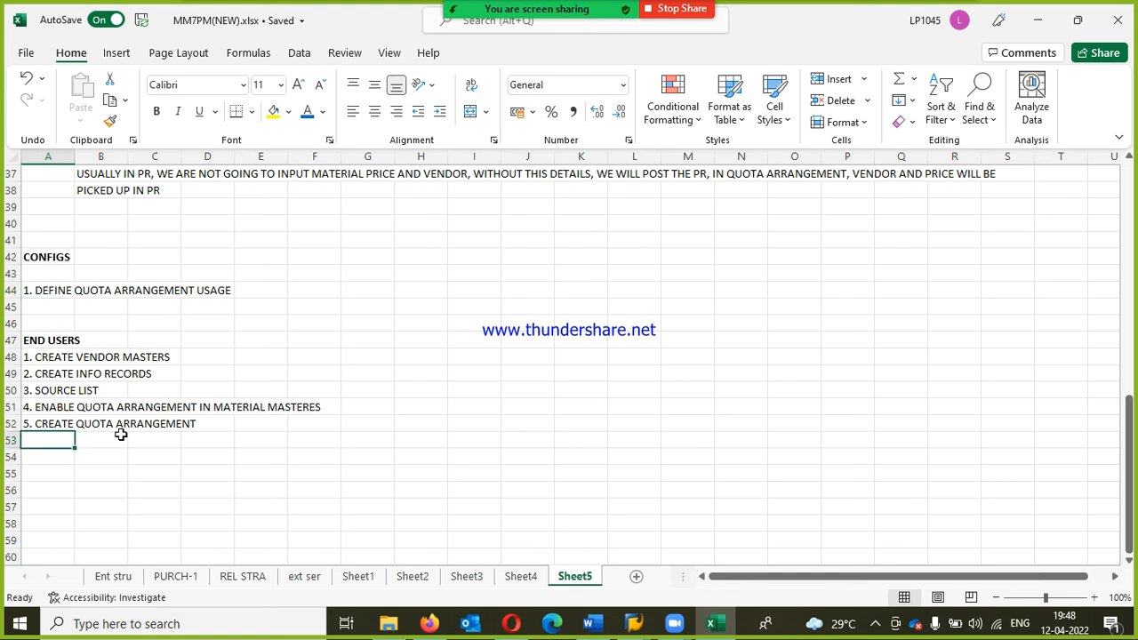
text(6. PR)
key(Return)
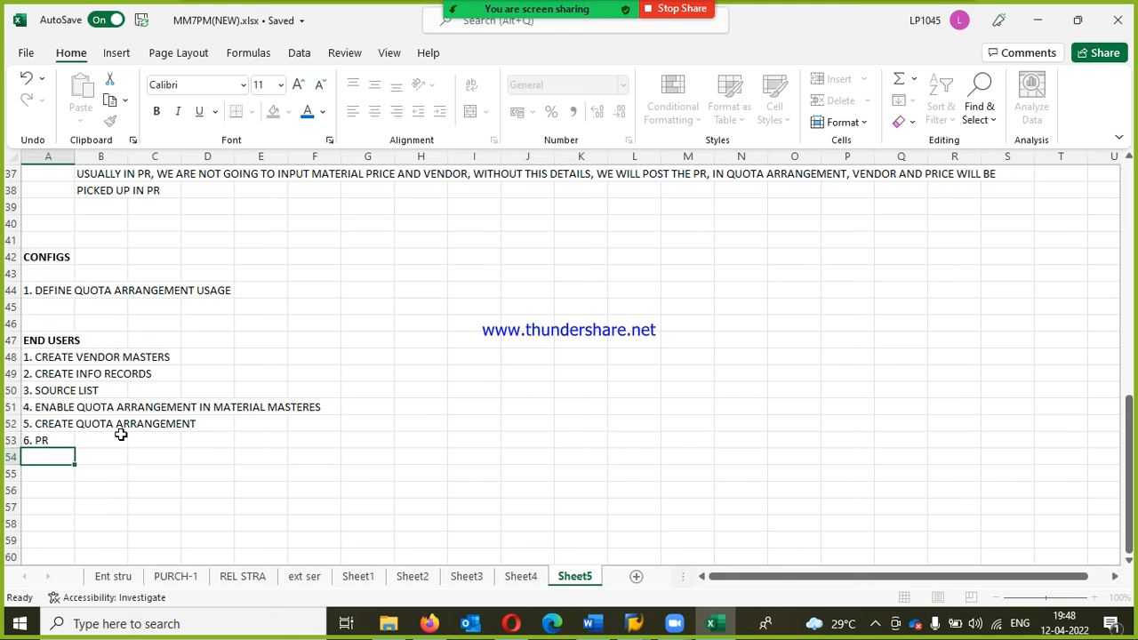
Step: Switch to SAP and open MEQ1 for material 622110031 in plant RPP1, adding a quota arrangement period valid to 31.12.2022
key(alt+Tab)
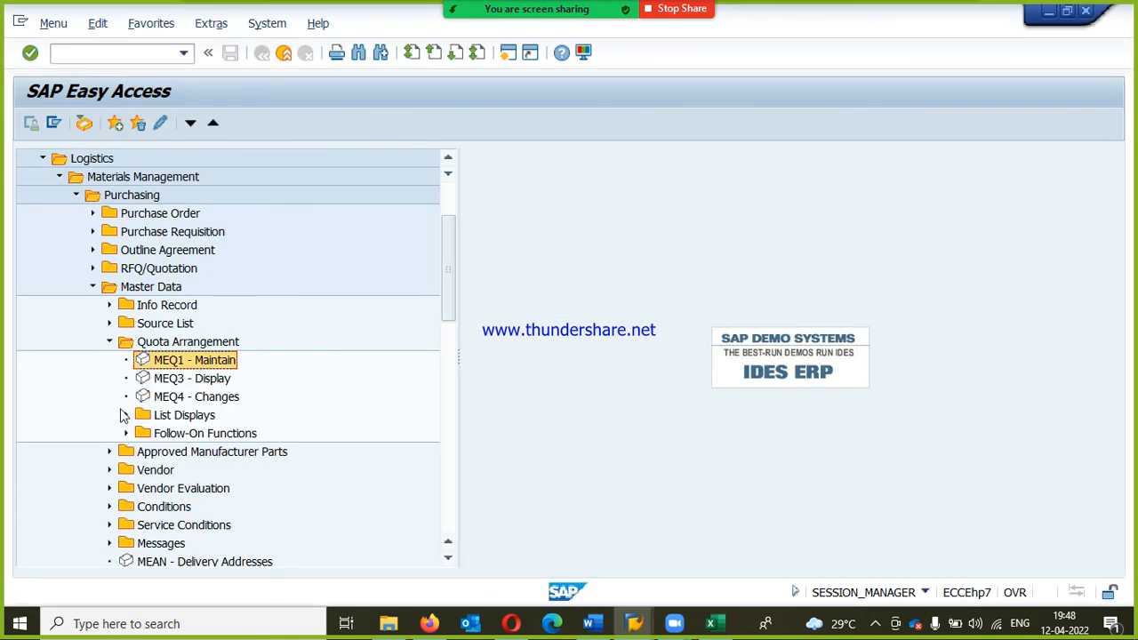
double_click(172, 360)
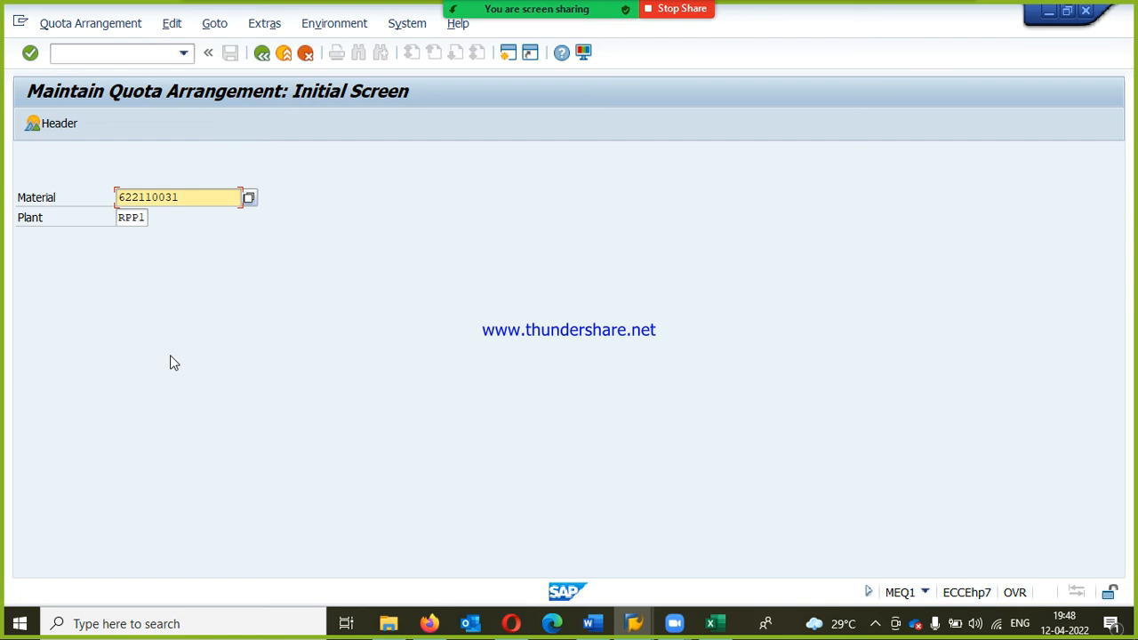
key(Return)
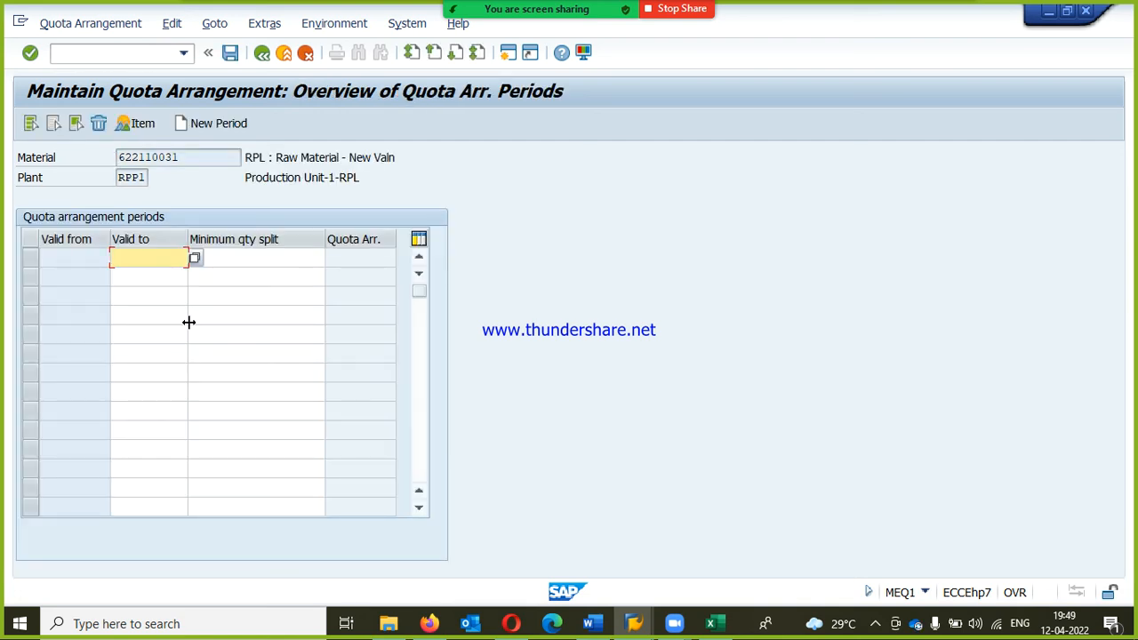
text(31.)
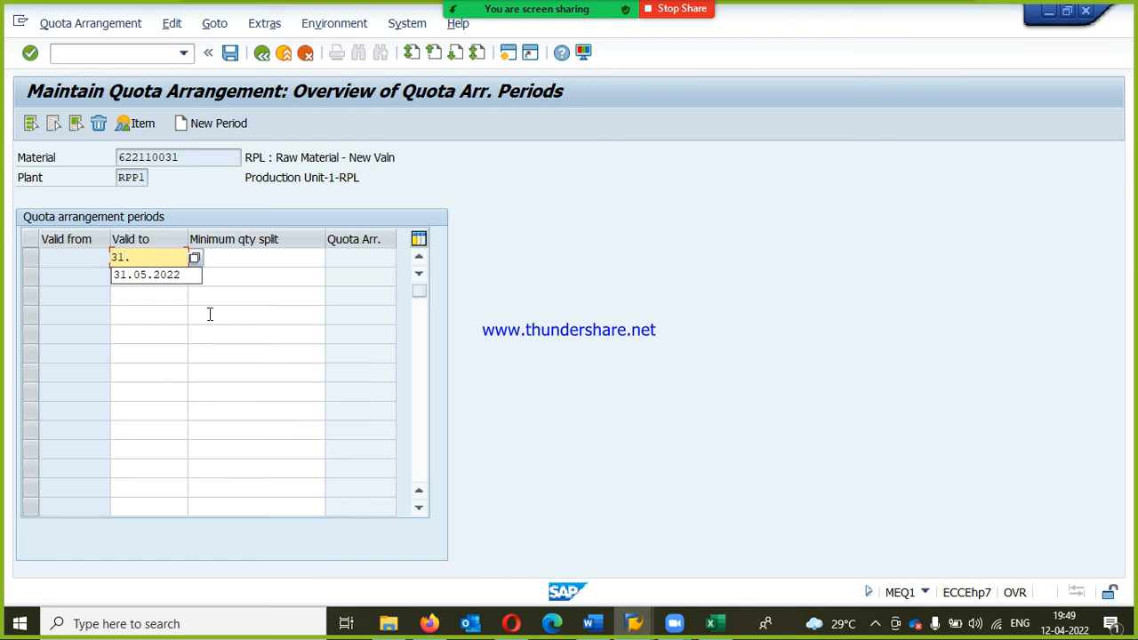
text(12.2022)
key(Return)
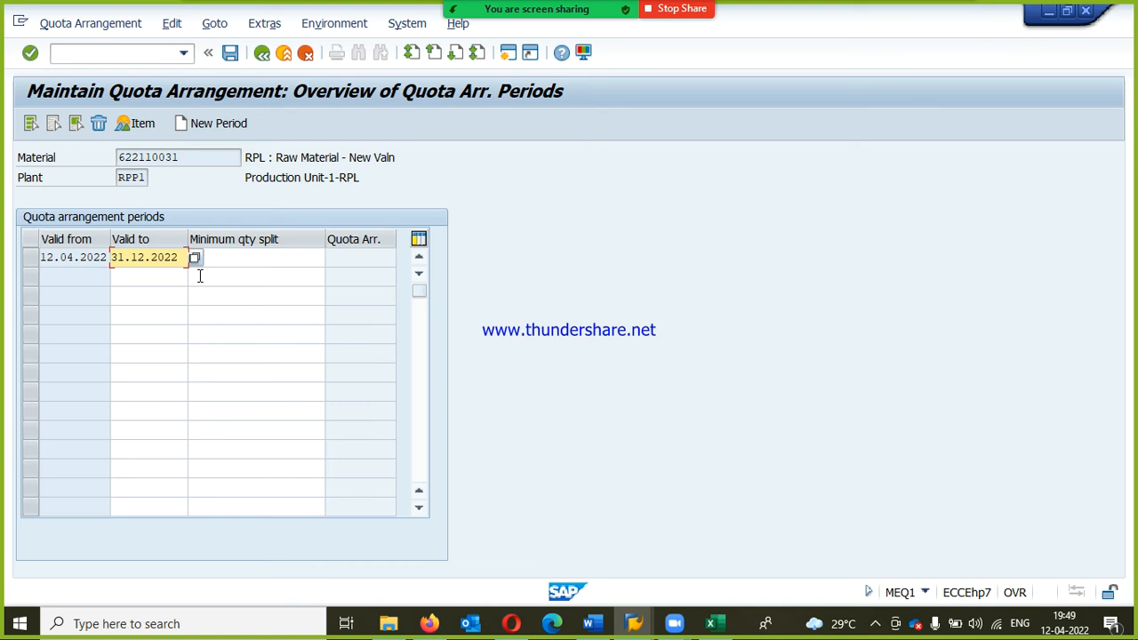
Step: Open the items of the new period and set the first item's procurement type to F, External procurement
click(160, 123)
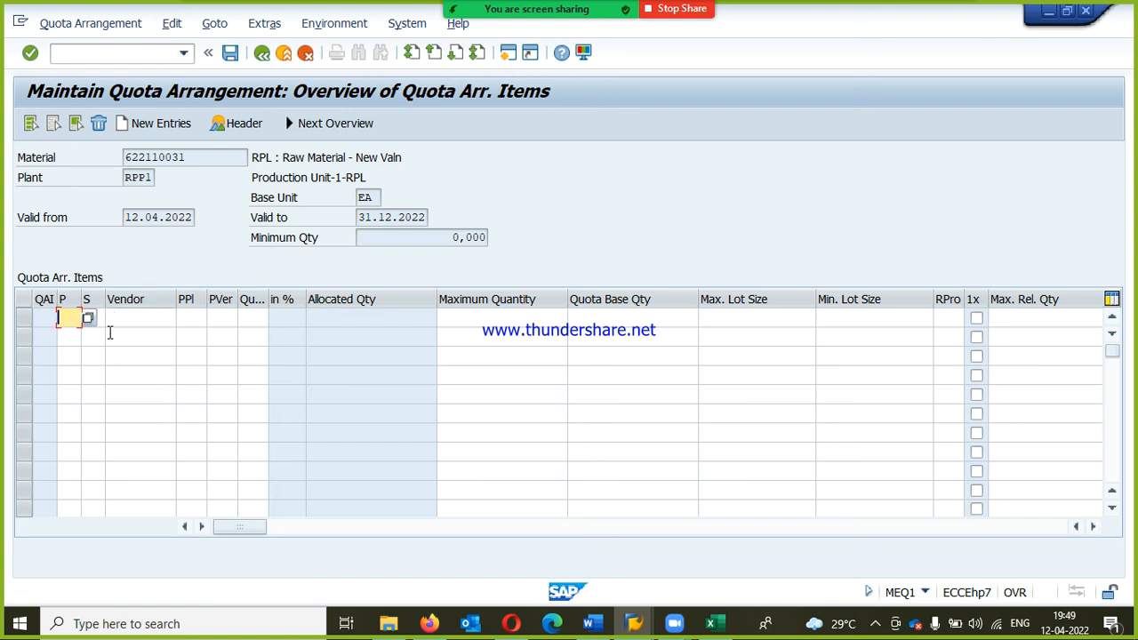
click(93, 319)
click(89, 316)
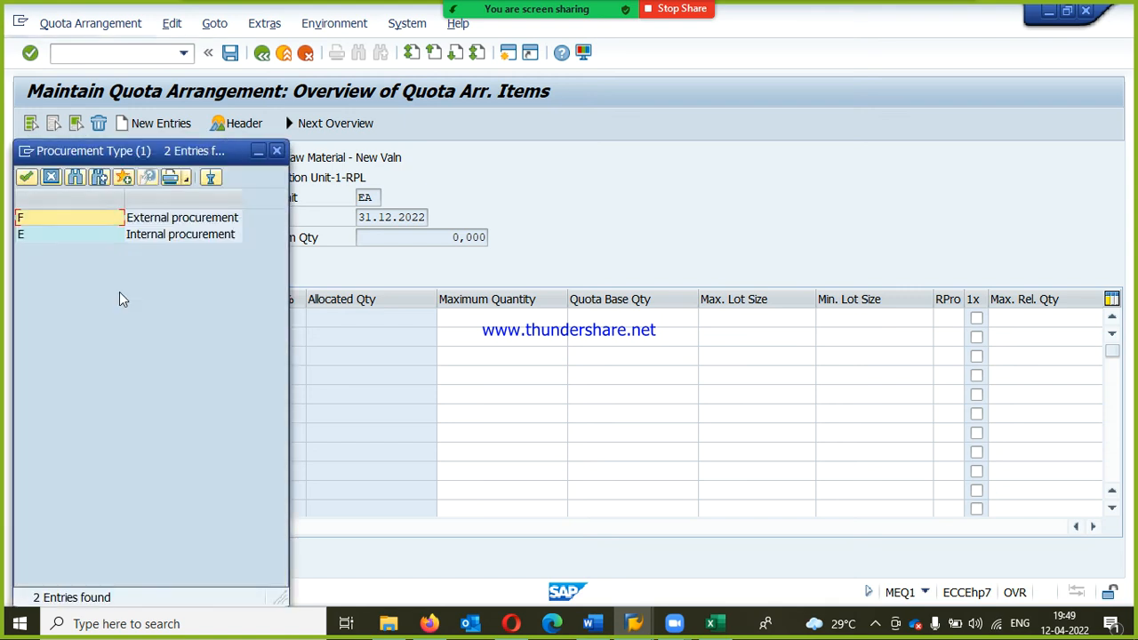
double_click(50, 220)
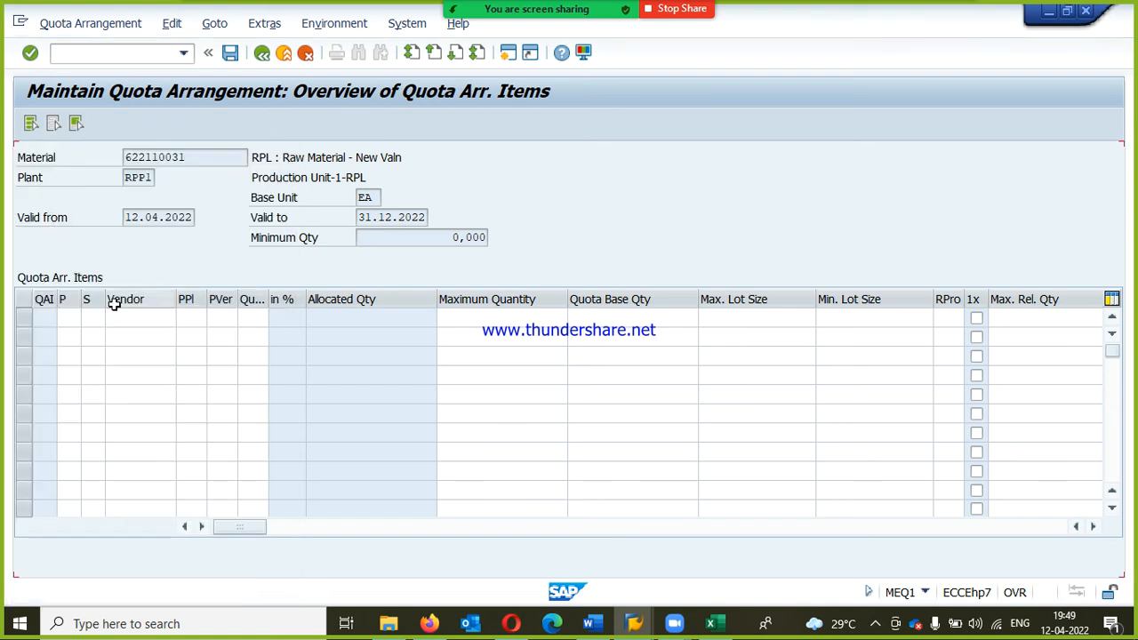
Step: Assign RPL-QUOTA VENDOR1 from the vendor search help to the first quota item and set its quota to 40
click(158, 321)
click(183, 318)
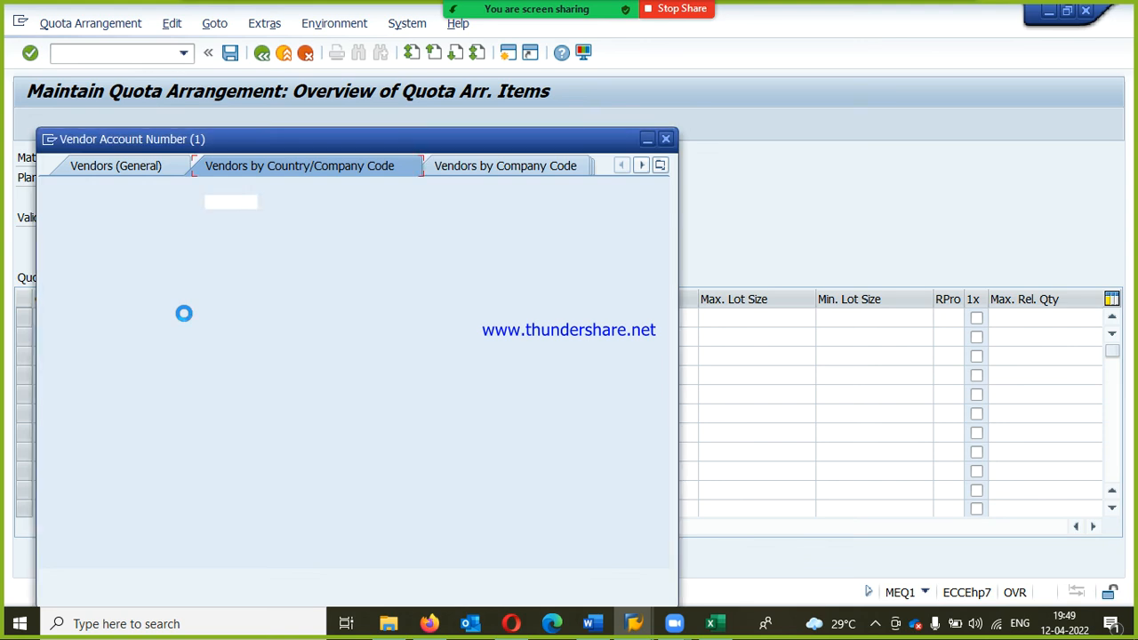
key(Return)
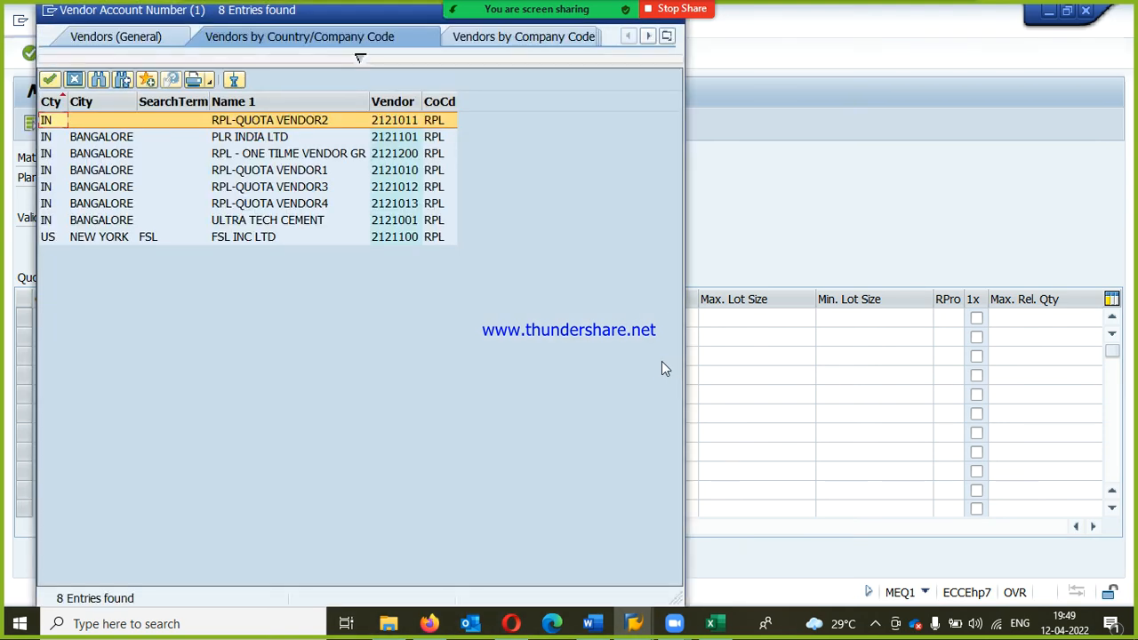
double_click(280, 172)
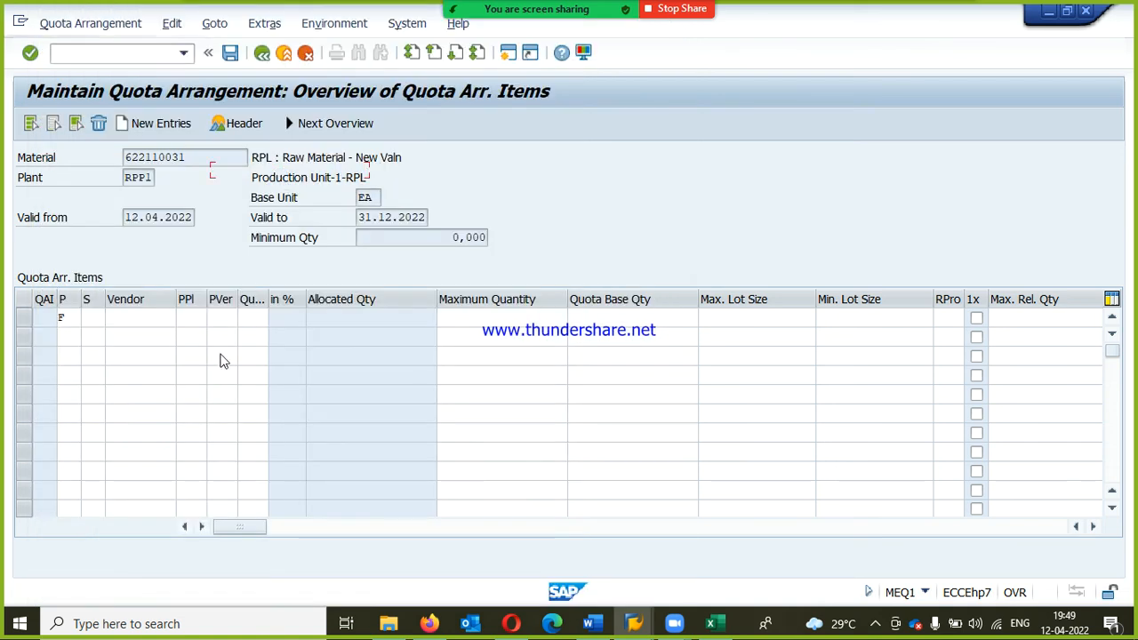
key(Tab)
key(Tab)
key(Tab)
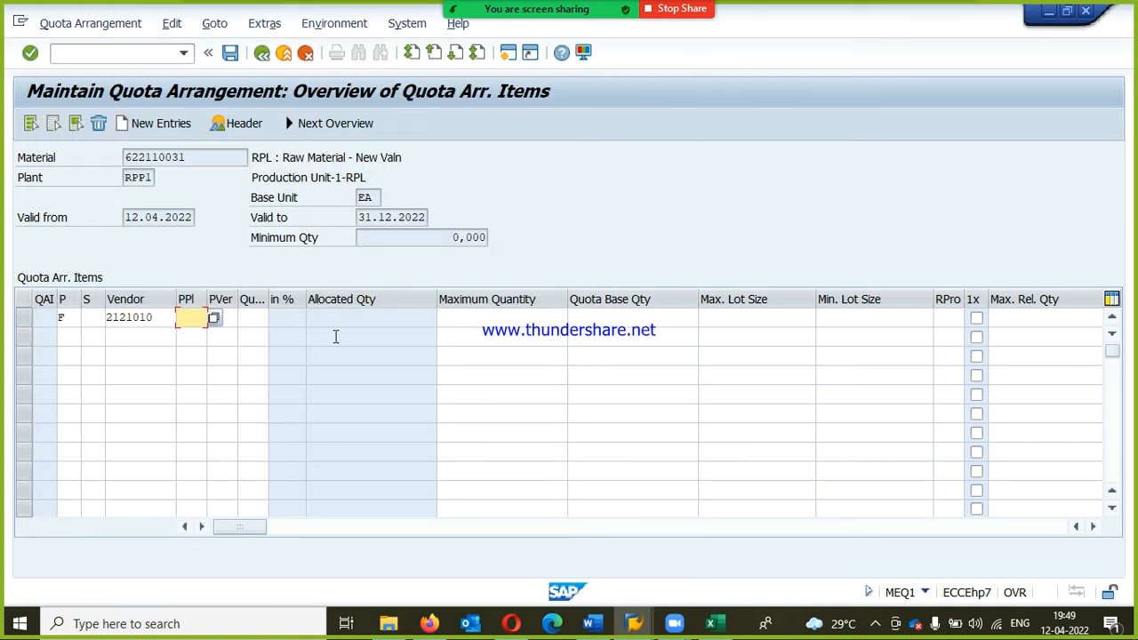
text(40)
key(Return)
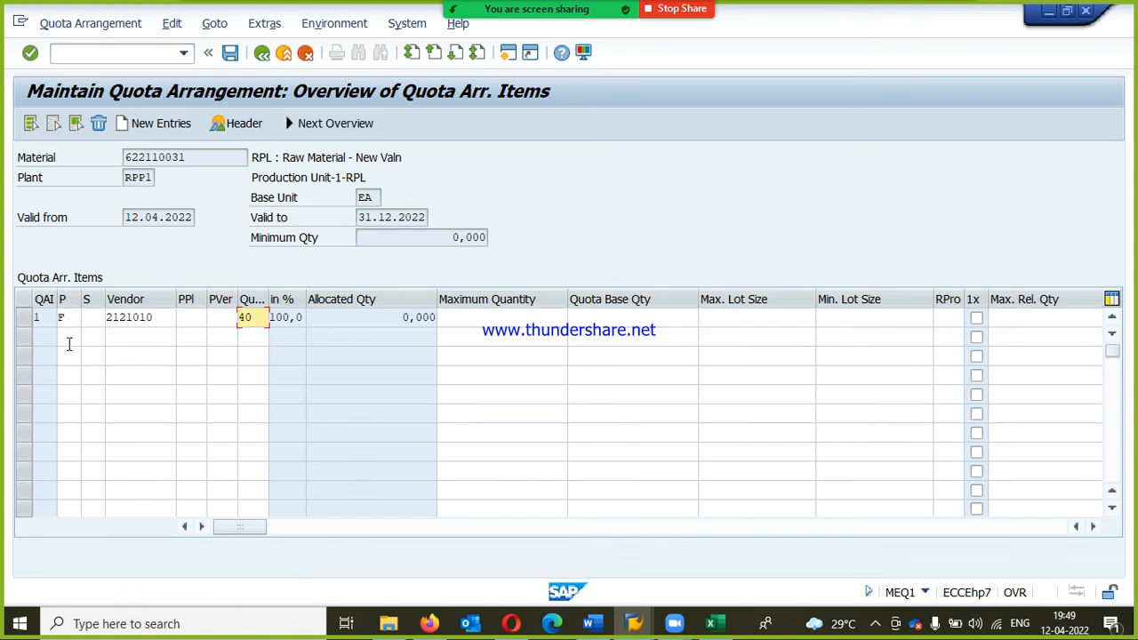
Step: Add a second quota item with procurement type F, vendor RPL-QUOTA VENDOR2 and a quota of 30
click(69, 338)
key(space)
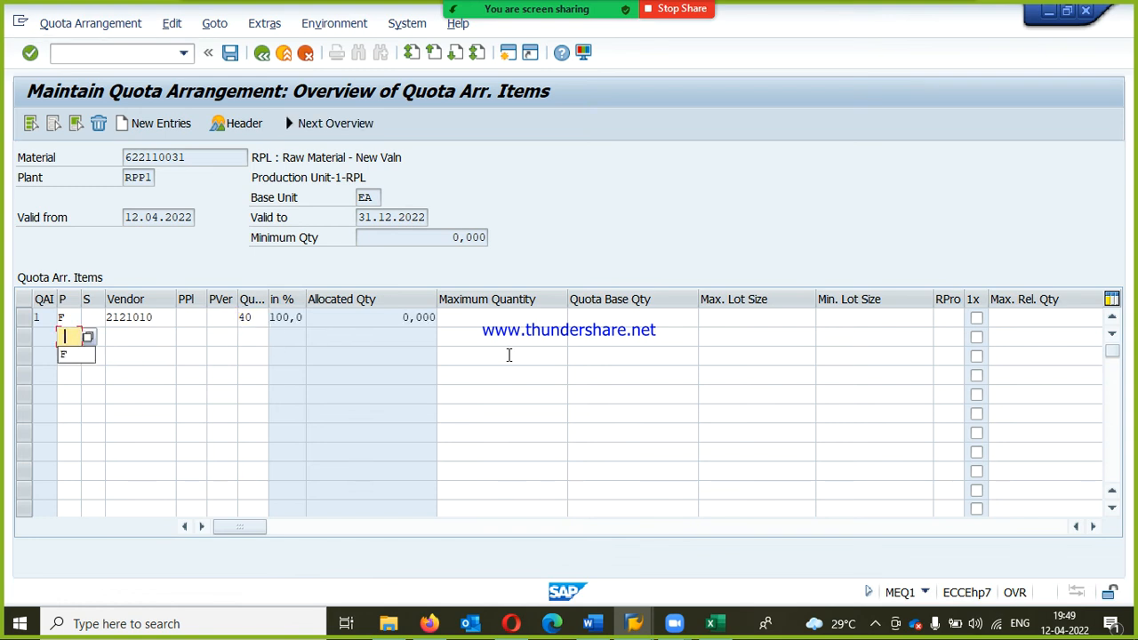
key(Down)
key(Return)
key(Tab)
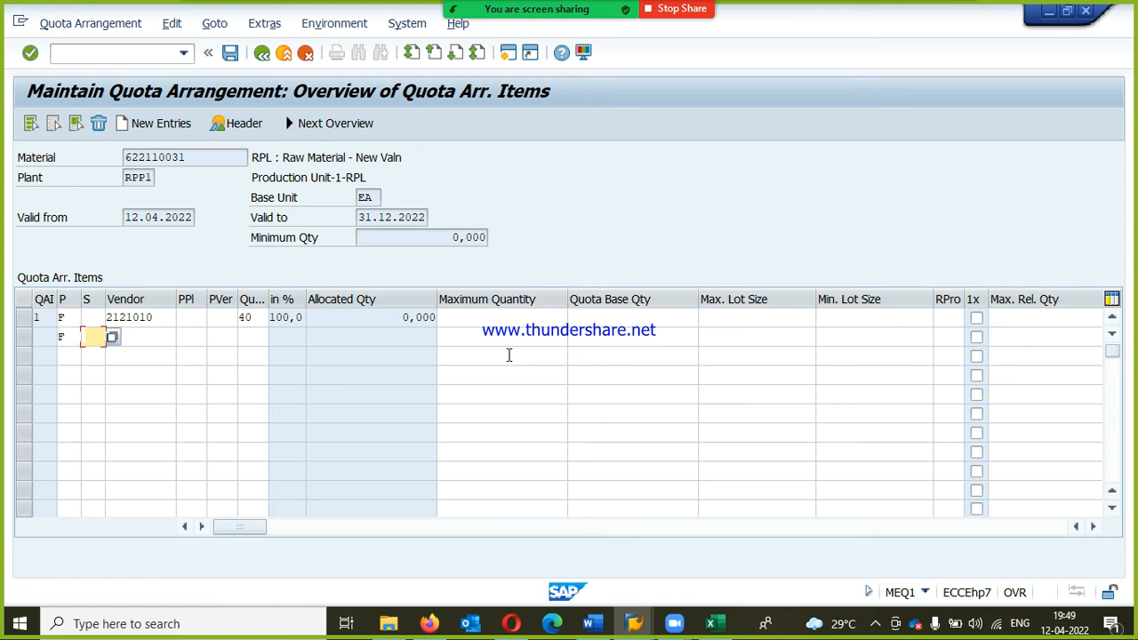
key(Tab)
key(space)
key(Down)
key(Return)
key(BackSpace)
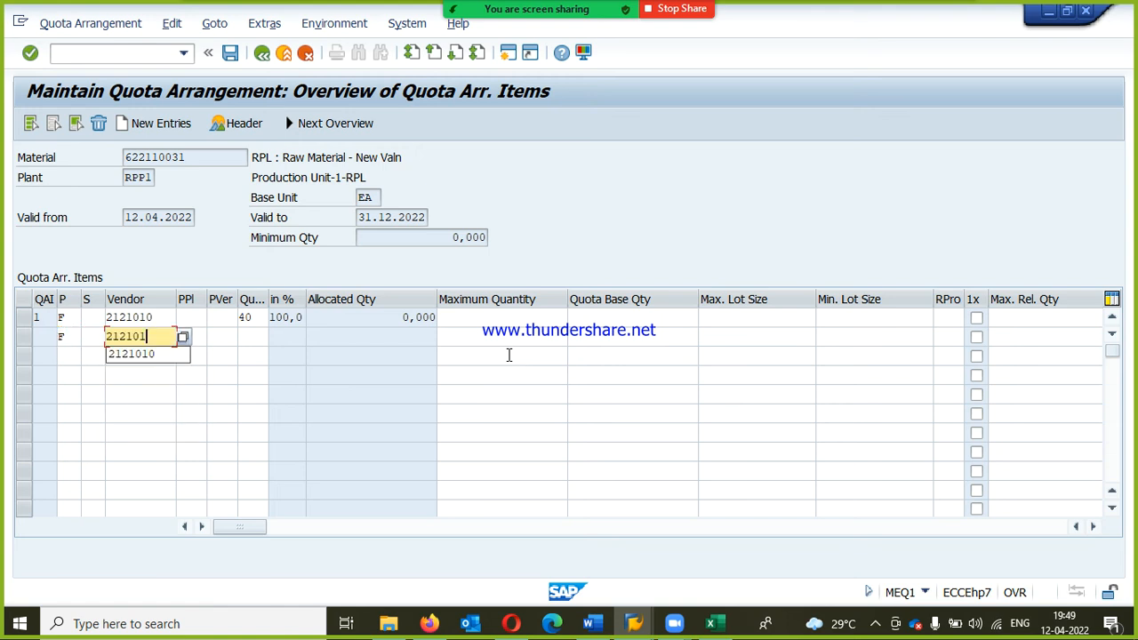
text(1)
key(Tab)
key(Tab)
text(30)
key(Return)
Step: Add a third quota item with procurement type F, vendor RPL-QUOTA VENDOR3 and a quota of 20
key(Down)
key(shift+Tab)
key(shift+Tab)
key(shift+Tab)
key(shift+Tab)
key(shift+Tab)
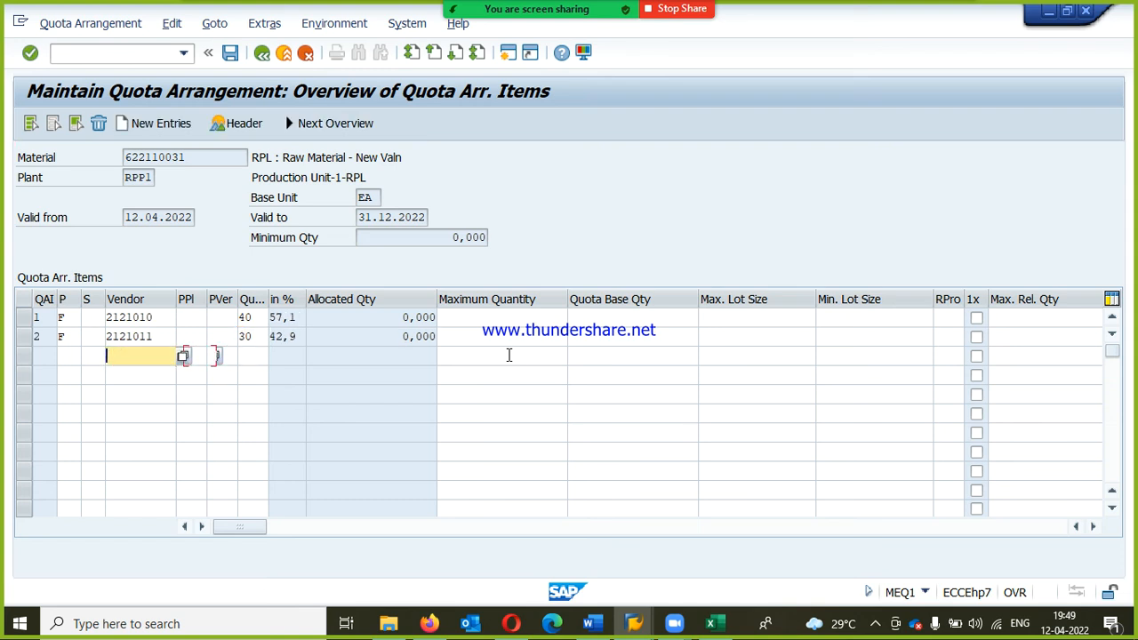
text(F)
key(Tab)
key(Tab)
key(Down)
key(Return)
key(Down)
key(Down)
key(Return)
key(Tab)
key(Tab)
key(Tab)
text(20)
key(Return)
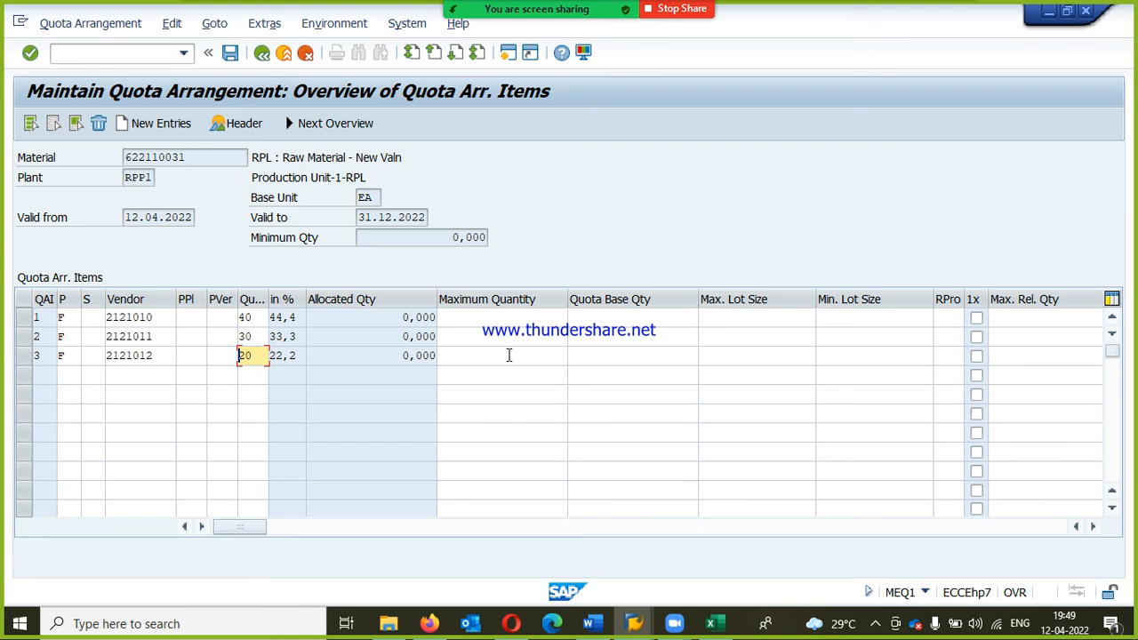
Step: Add a fourth quota item with procurement type F, vendor RPL-QUOTA VENDOR4 and a quota of 10, and save the quota arrangement
click(66, 375)
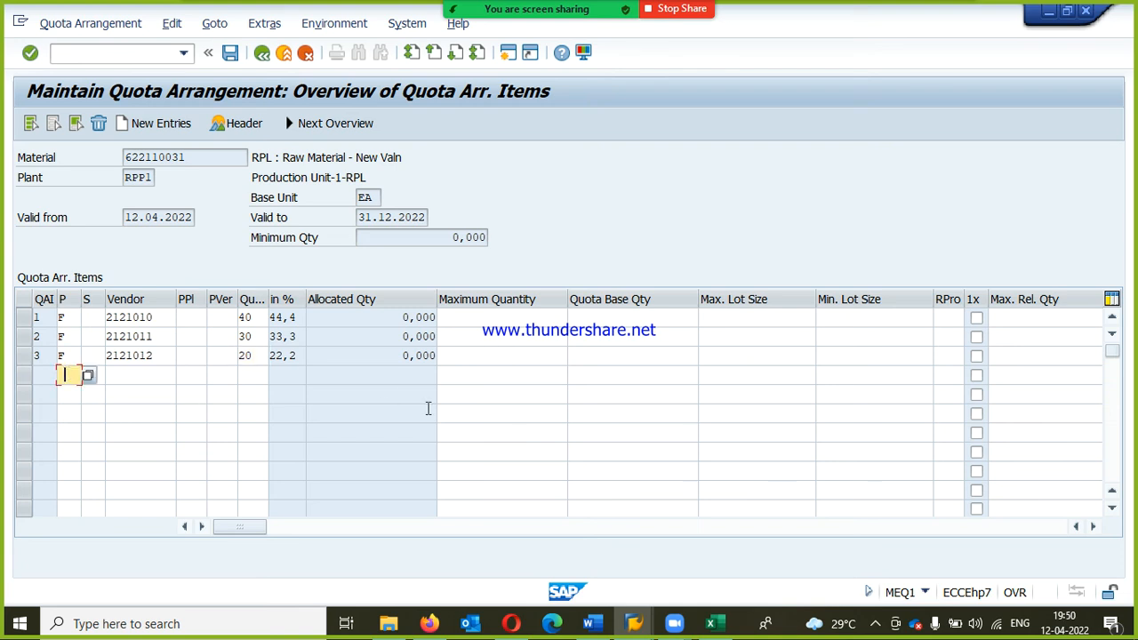
text(F)
key(Tab)
key(Tab)
key(Down)
key(Down)
key(Return)
key(BackSpace)
text(3)
key(Tab)
key(Tab)
key(Tab)
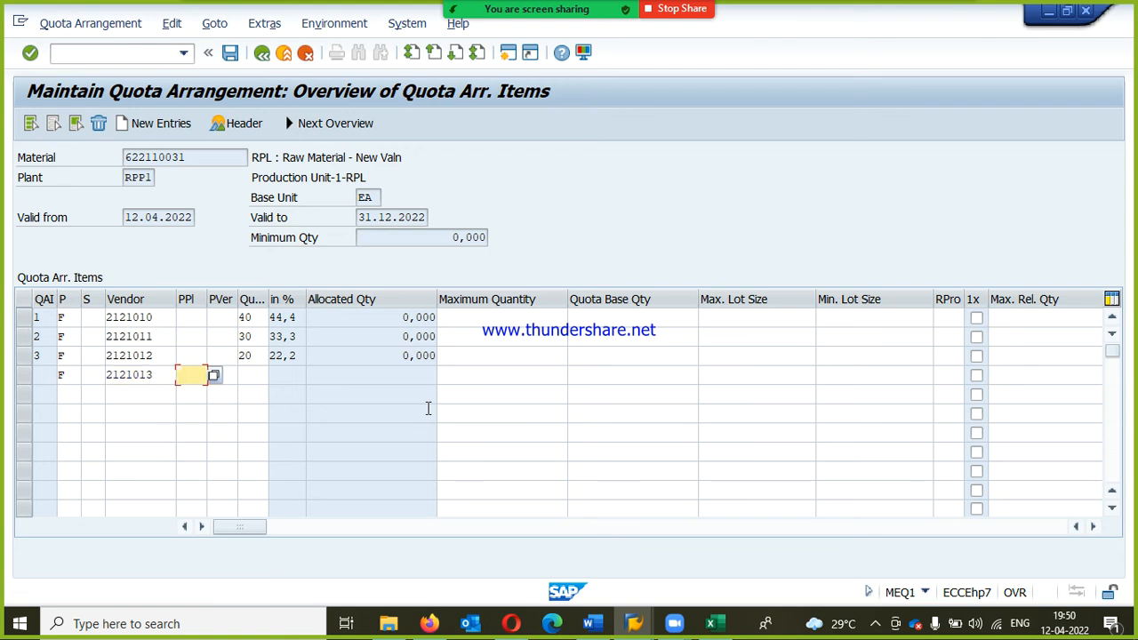
text(10)
key(Return)
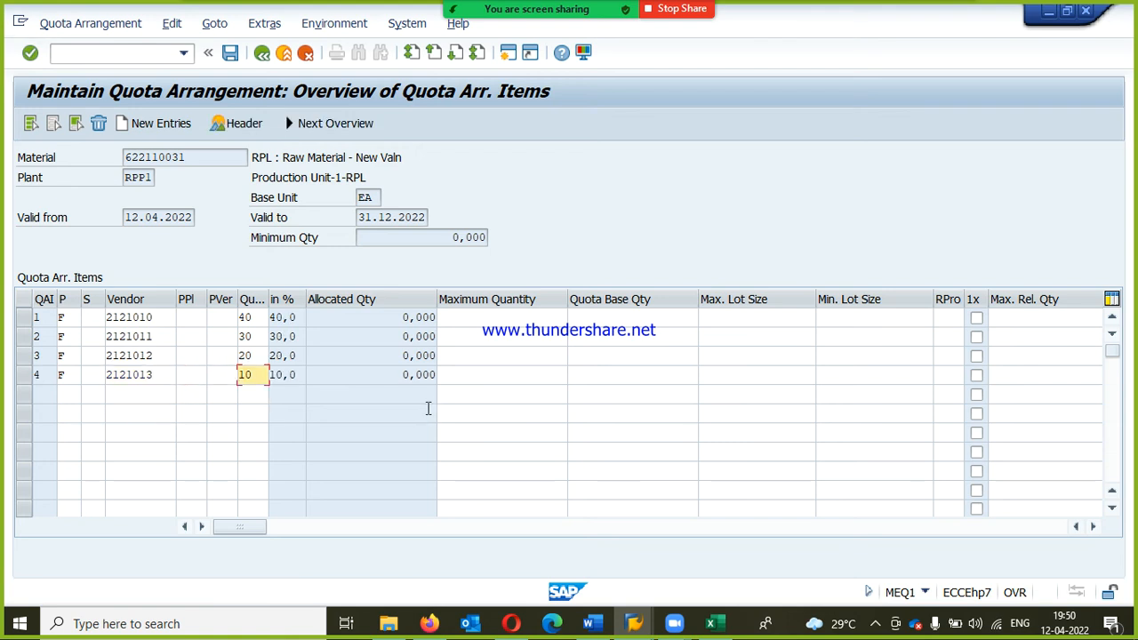
key(ctrl+s)
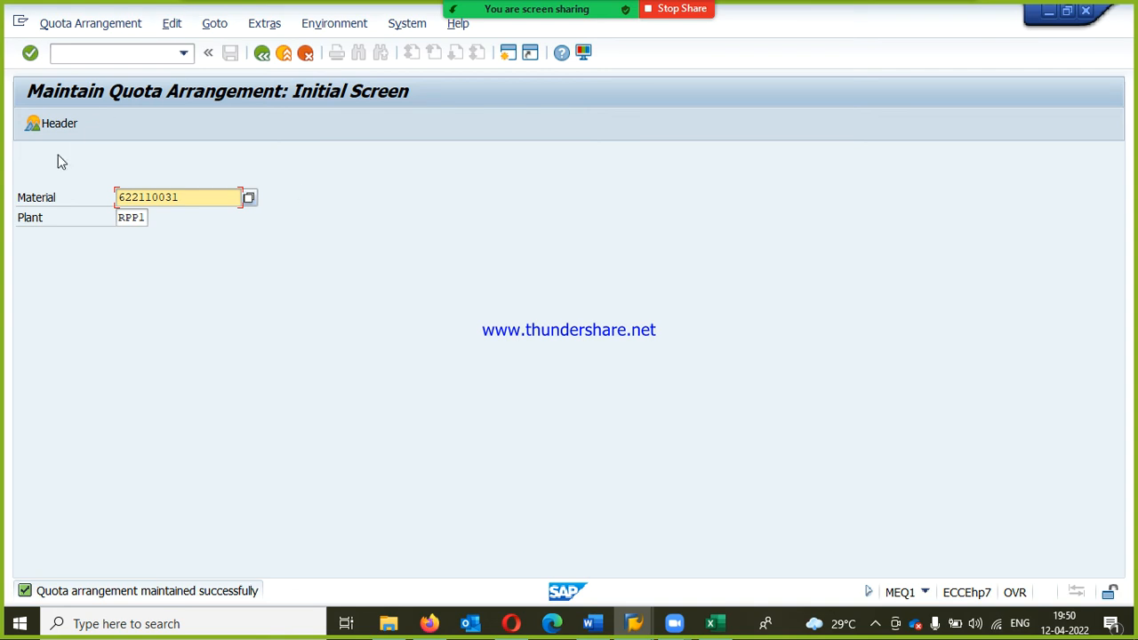
Step: Leave quota arrangement maintenance and open ME51N - Create under Purchase Requisition in Purchasing
click(297, 55)
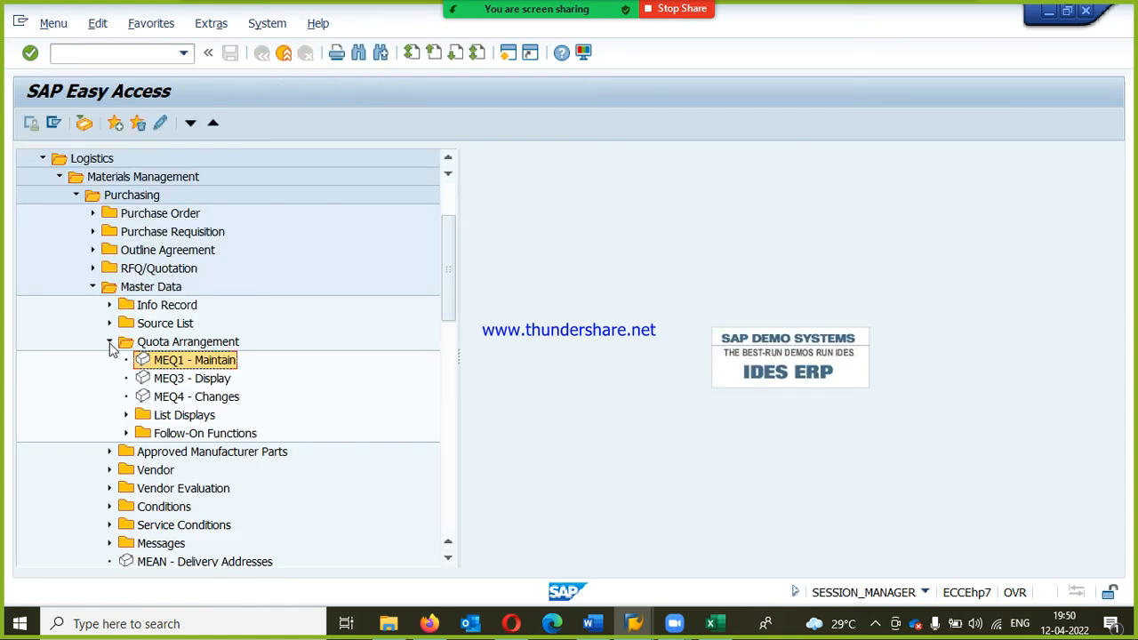
click(109, 342)
click(91, 288)
click(92, 232)
click(165, 254)
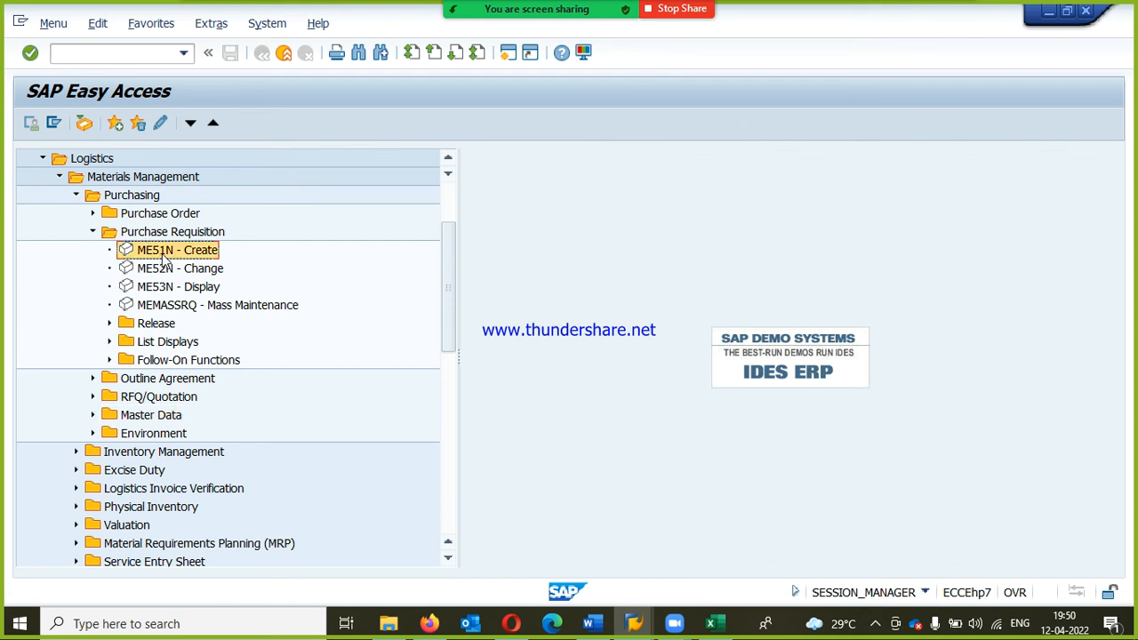
double_click(164, 255)
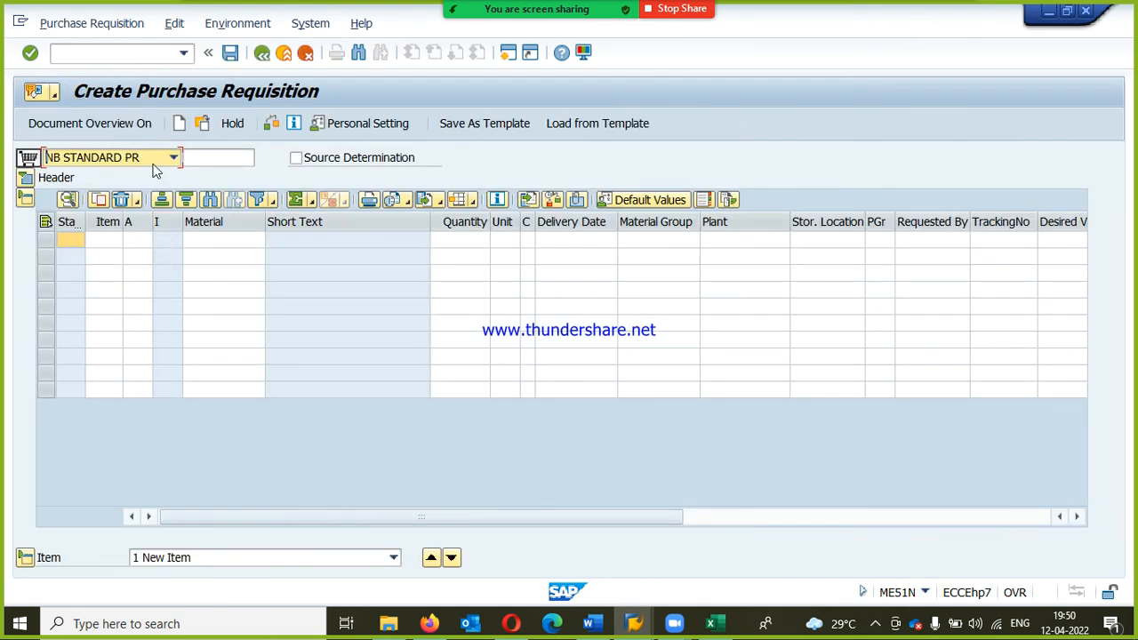
Step: Set the requisition's document type to R-NB Purch Req-RPL
click(165, 160)
text(r-)
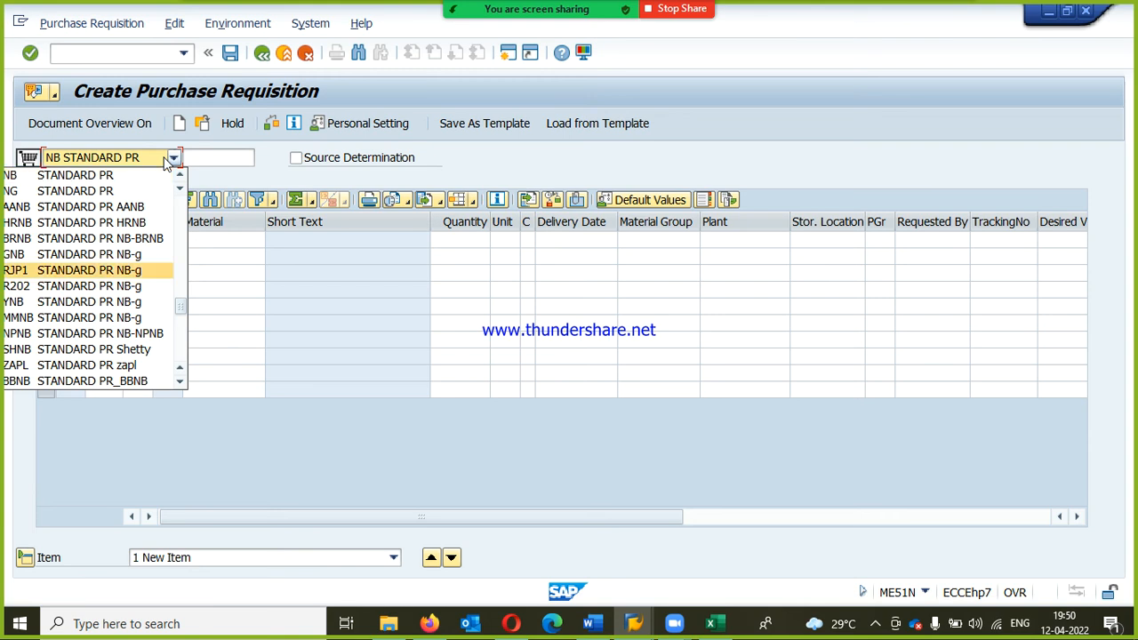
key(Return)
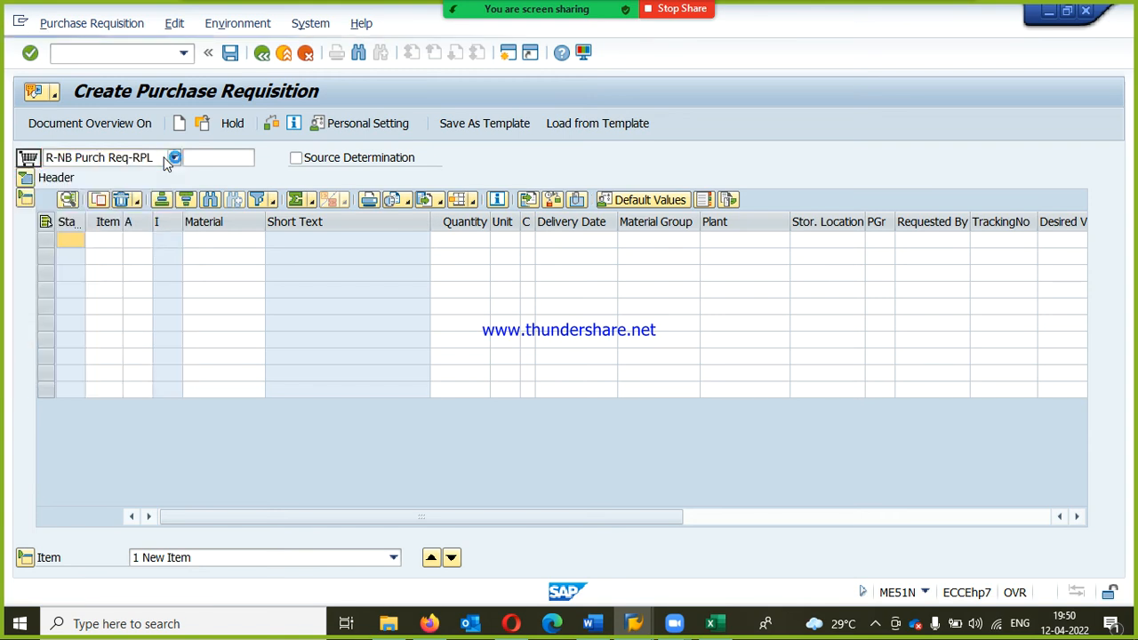
Step: Look up the materials of plant RPP1 and choose 622110031, RPL : RAW MATERIAL - NEW VALN, for the first requisition item
click(195, 247)
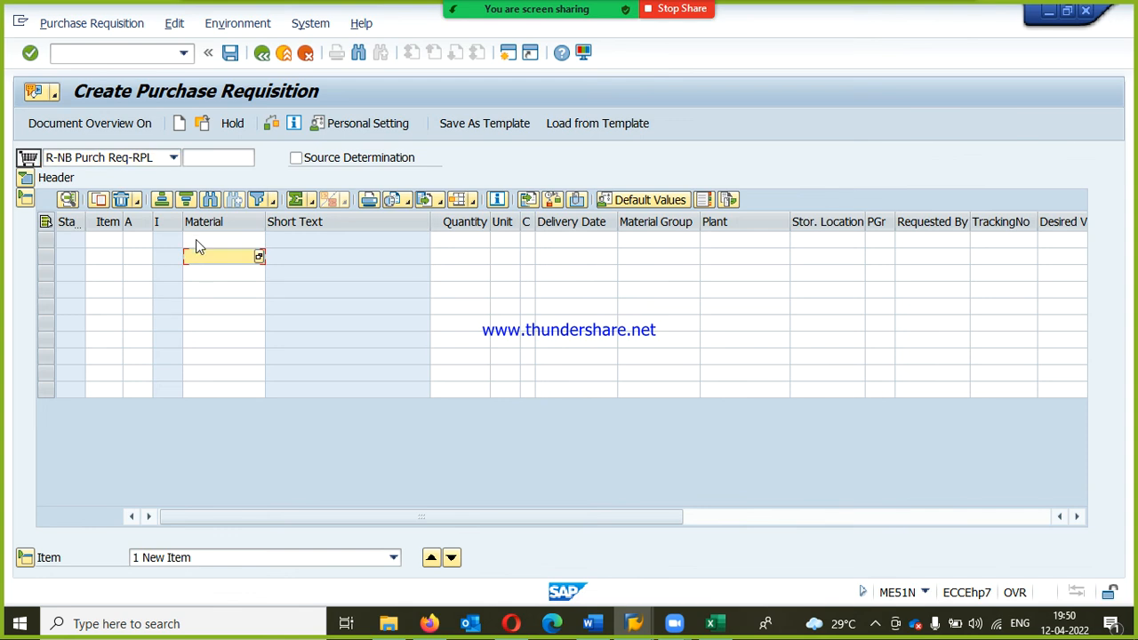
click(259, 241)
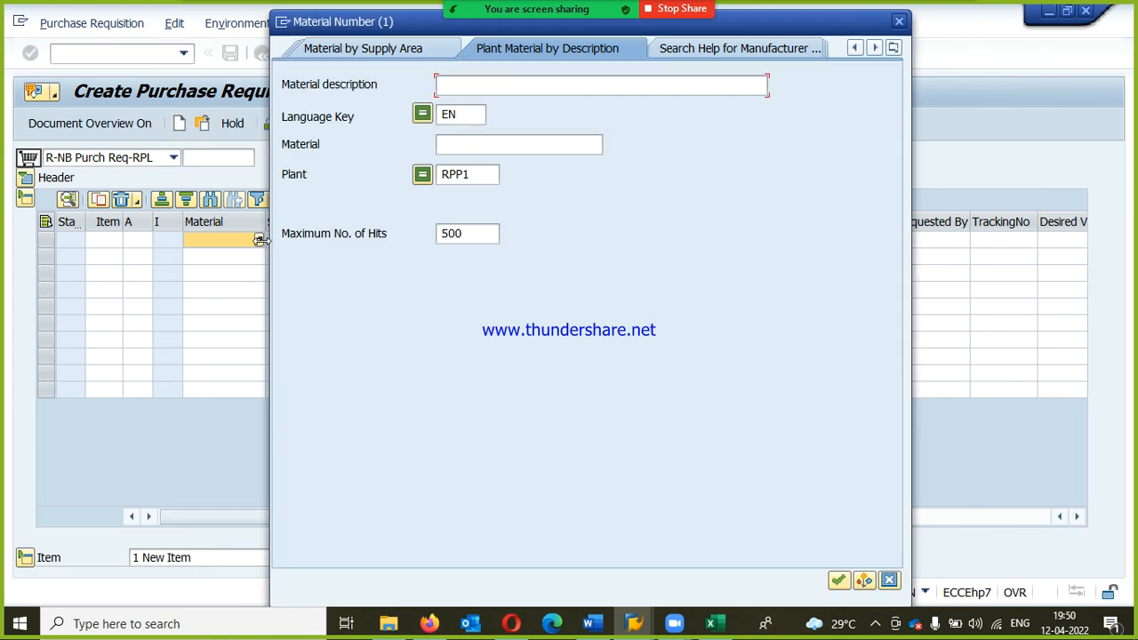
click(483, 175)
key(Return)
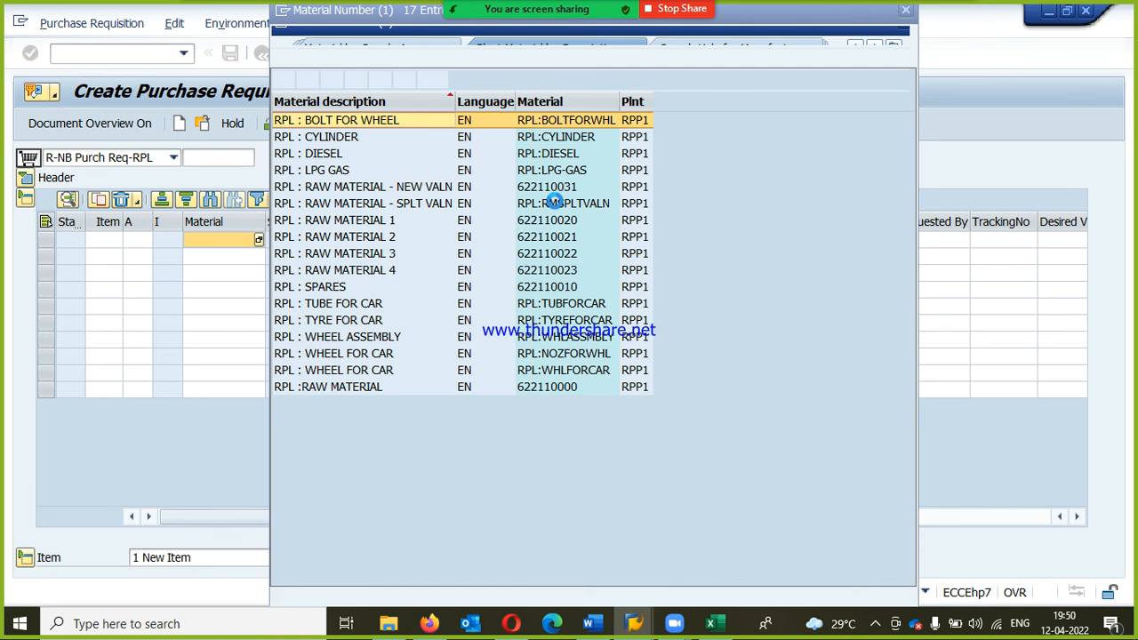
double_click(424, 188)
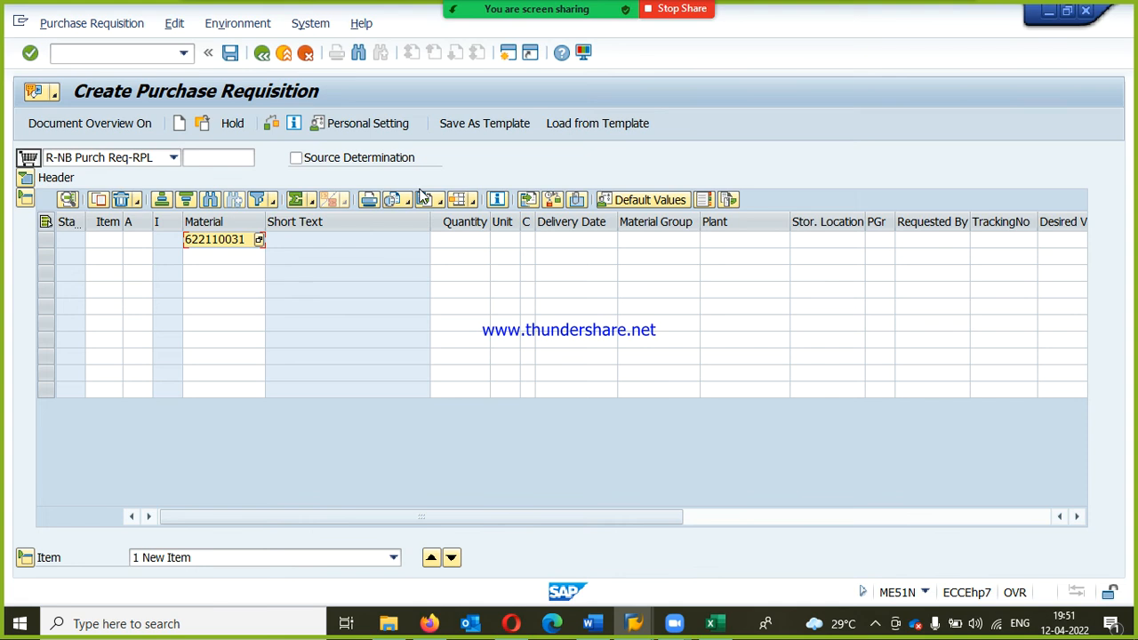
Step: Set the requisition item's quantity to 100 EA and its delivery date to 25.04.2022
click(467, 243)
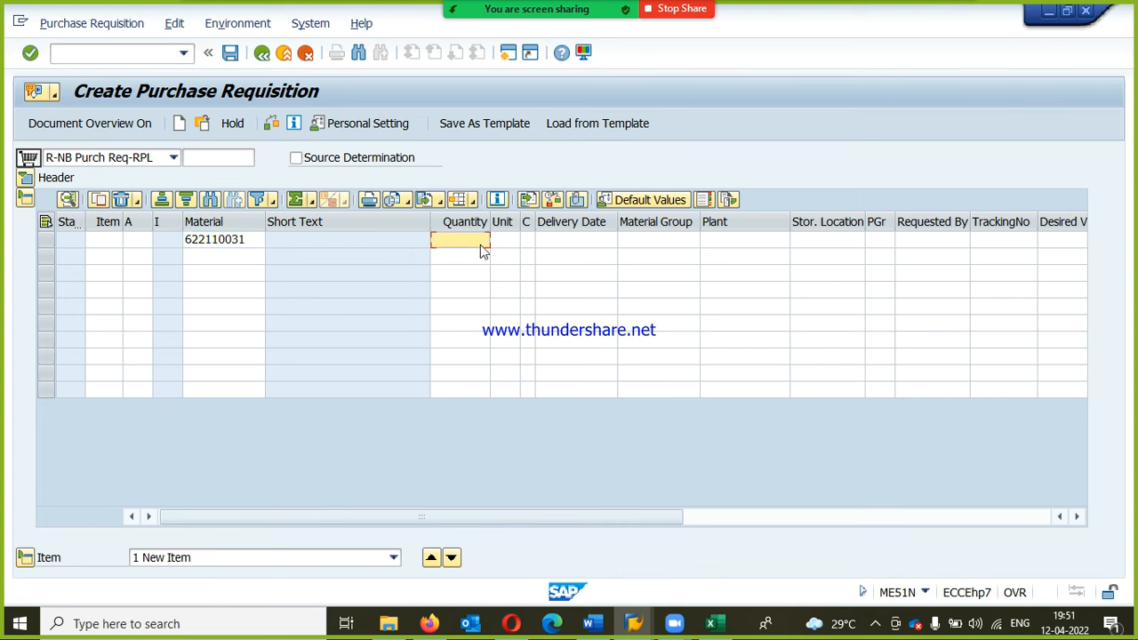
text(100)
key(Tab)
text(EA)
key(Tab)
text(25.04.2022)
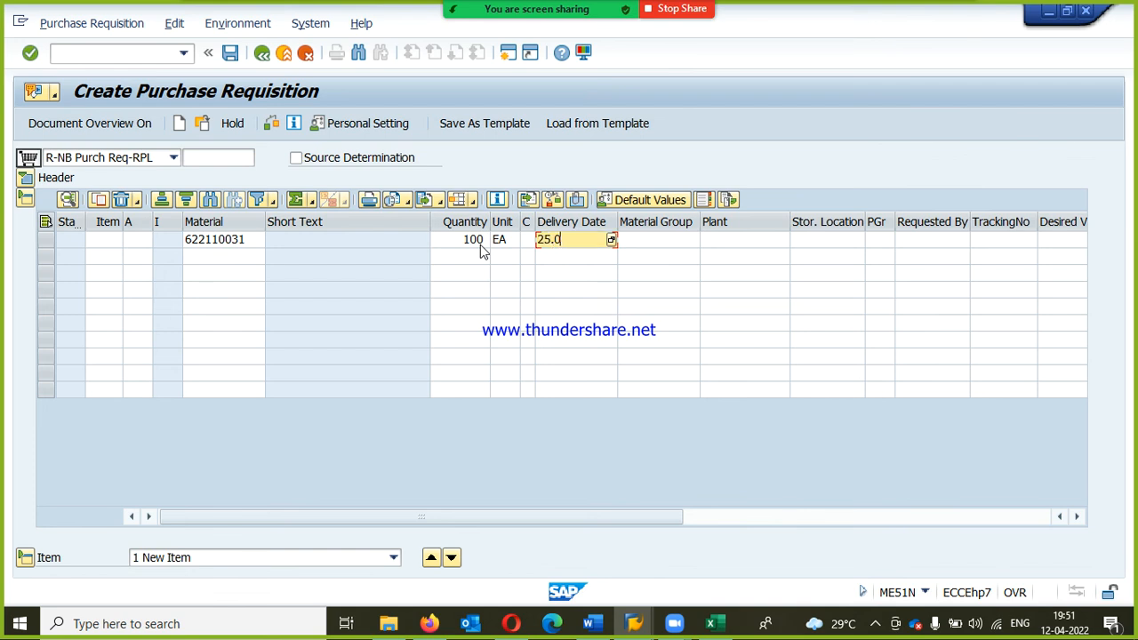
Step: Give the requisition item material group RPLMG, plant RPP1 and the Raw Material storage location, and confirm the item
key(Tab)
text(RPLM)
key(Tab)
text(RPP1)
key(Tab)
text(RM)
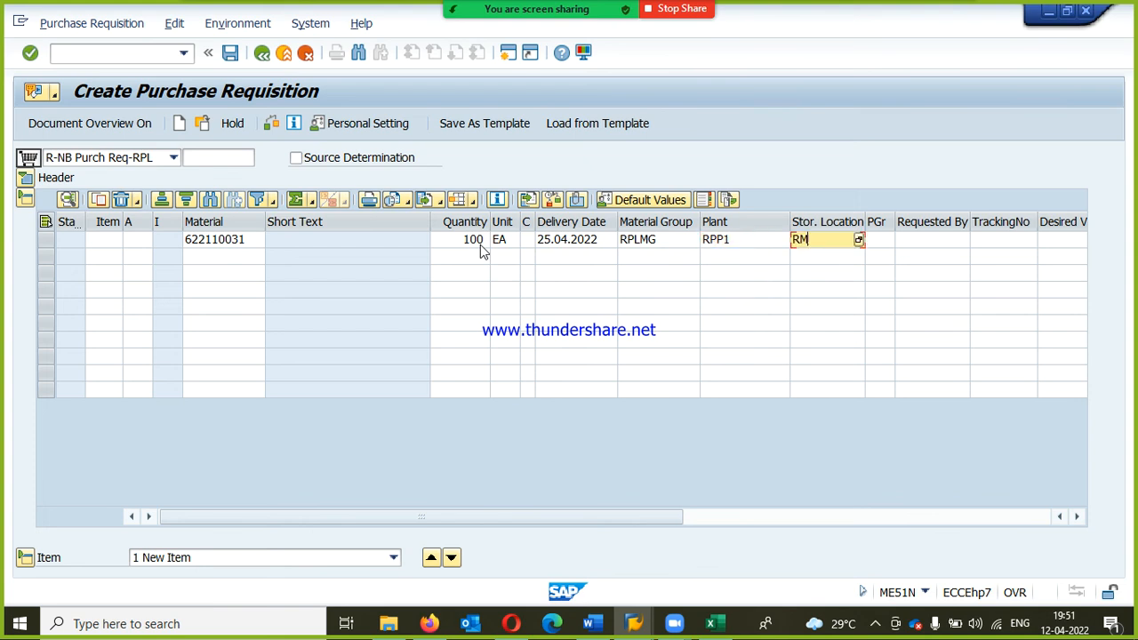
key(Return)
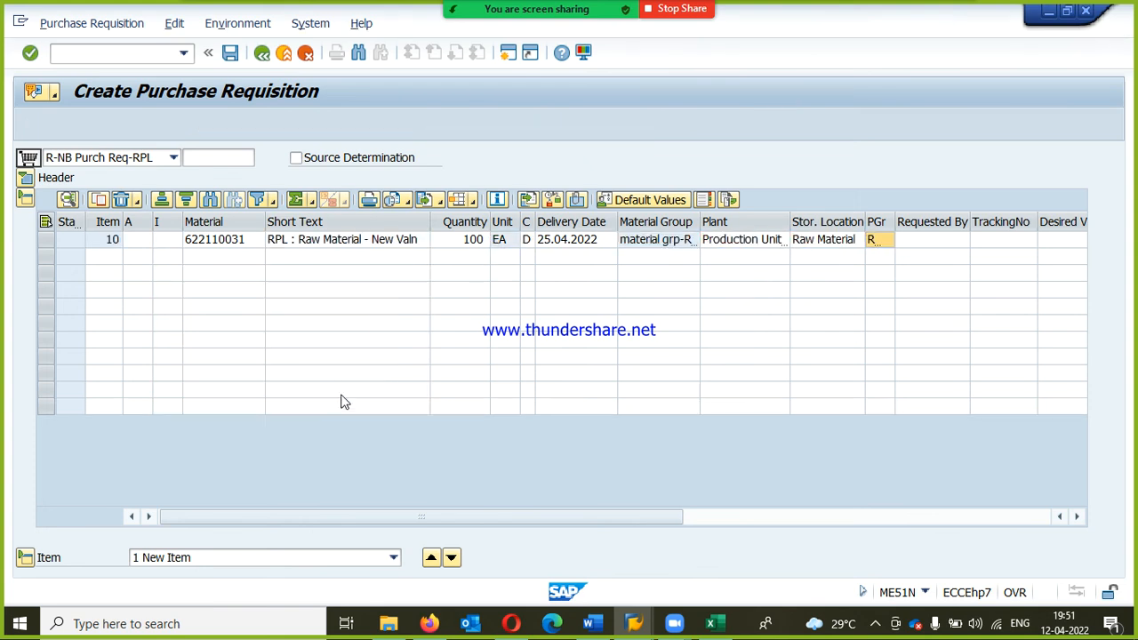
Step: Open the source of supply details of the requisition item and assign a source of supply to it
click(339, 360)
click(382, 388)
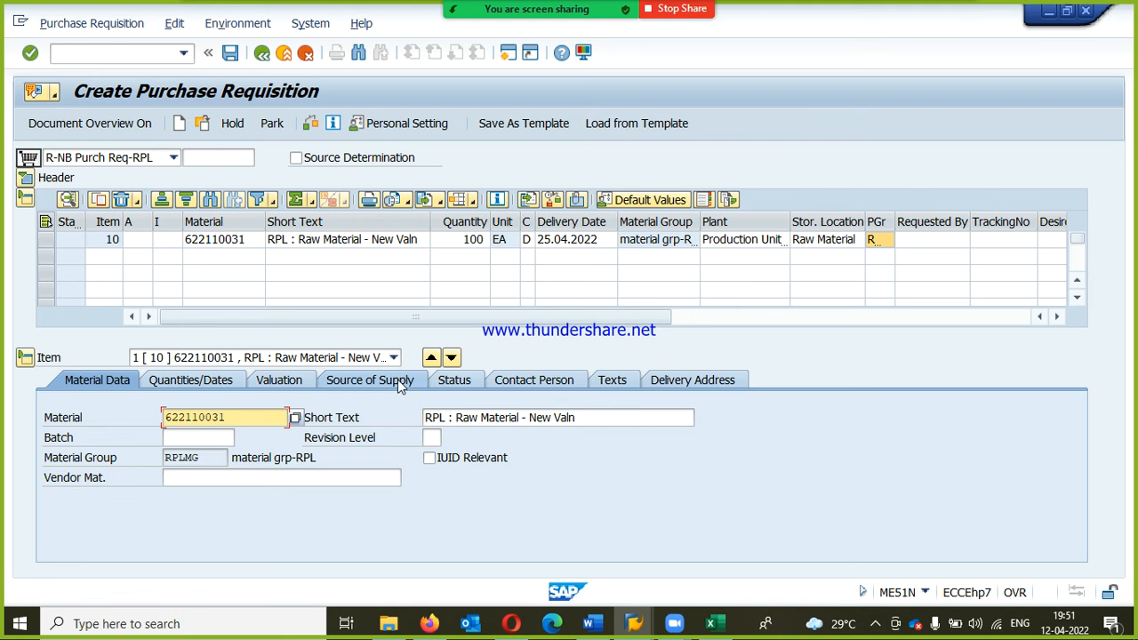
click(384, 379)
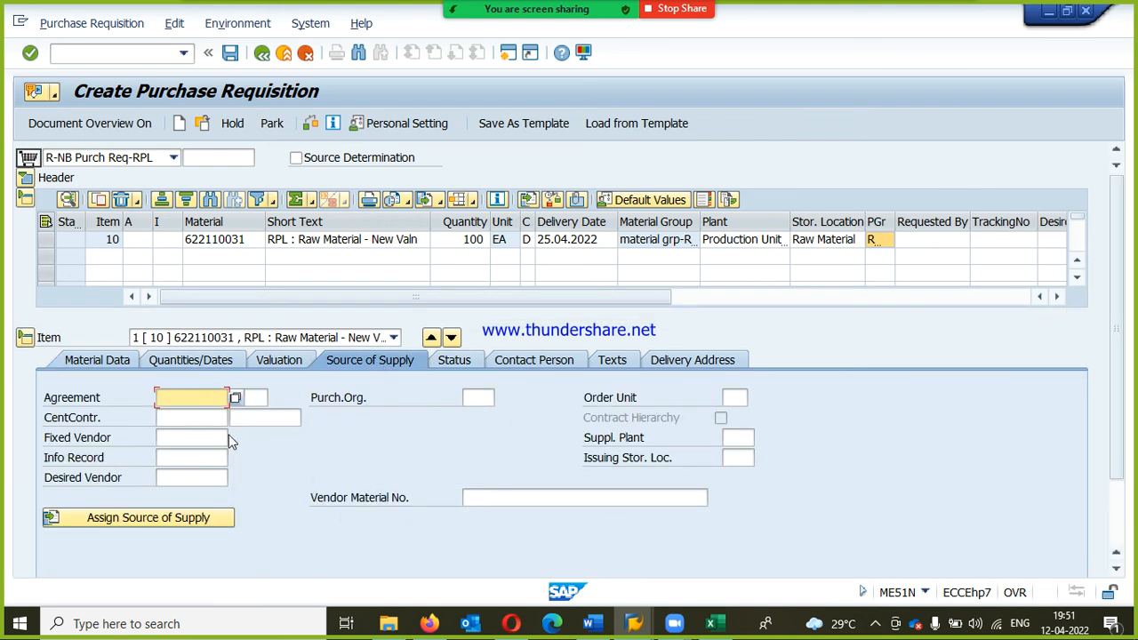
click(170, 437)
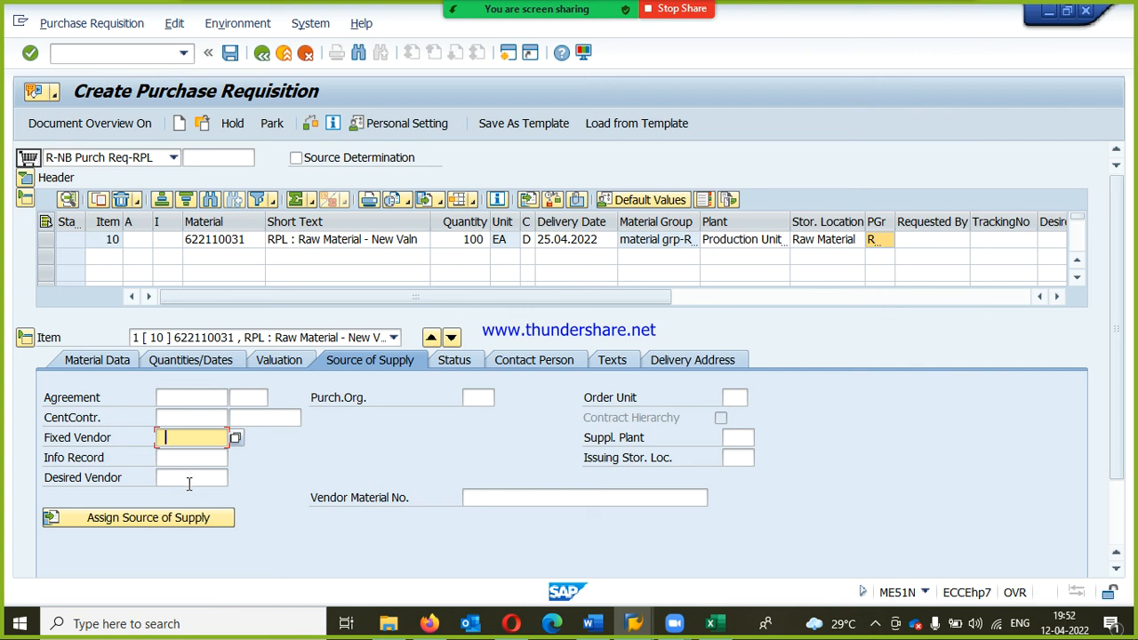
click(141, 521)
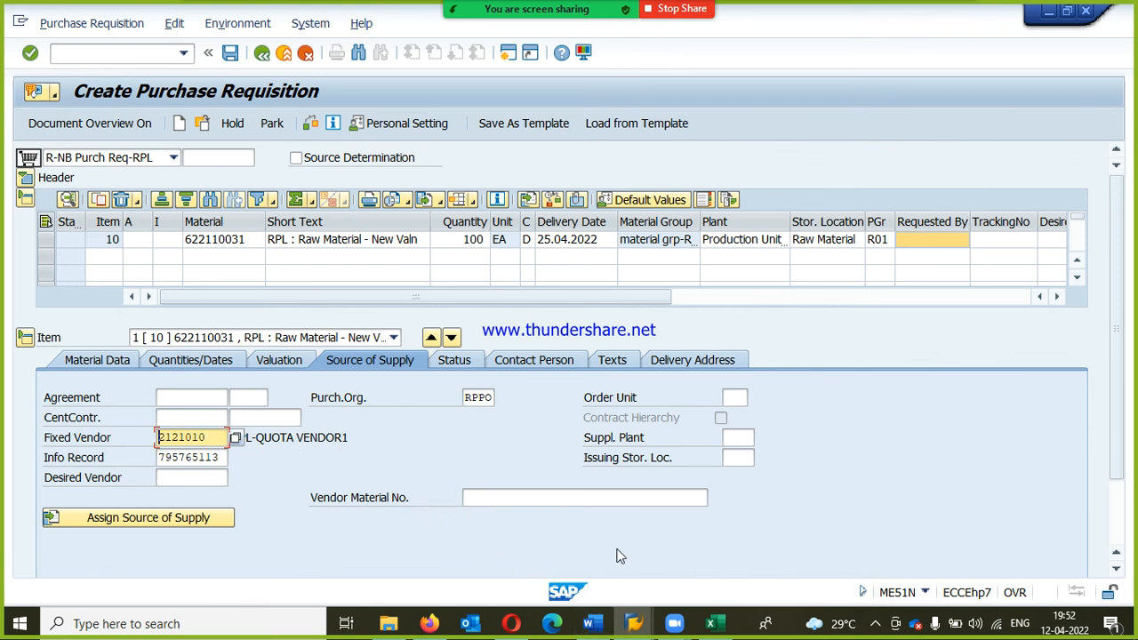
Step: Start transaction MEQ1 in a new session for material 622110031 in plant RPP1
mouse_move(642, 625)
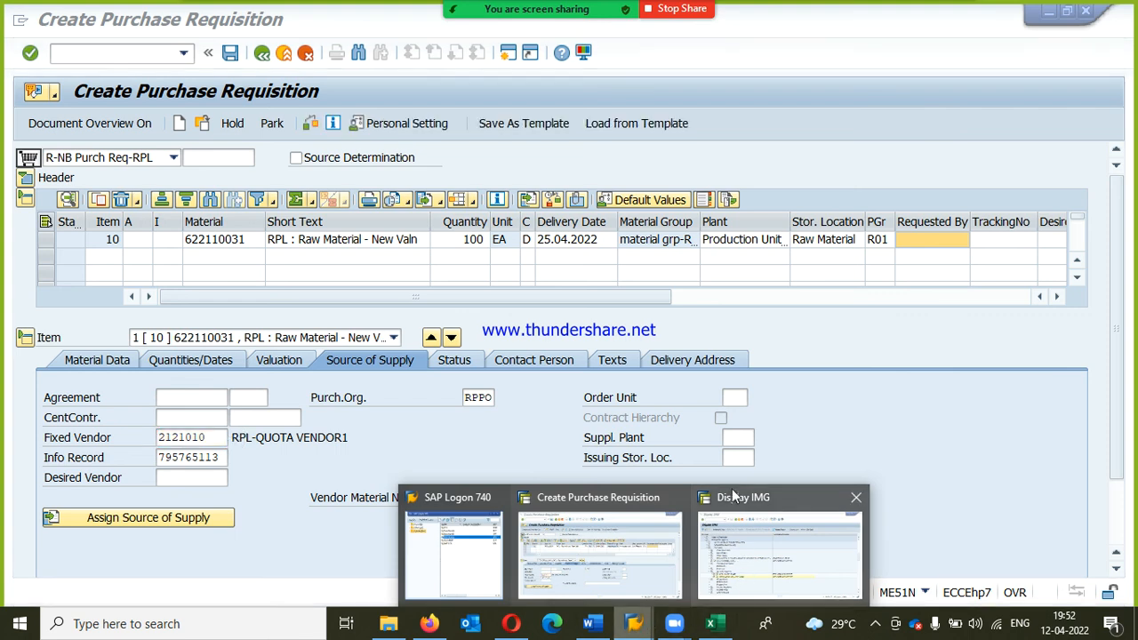
click(508, 53)
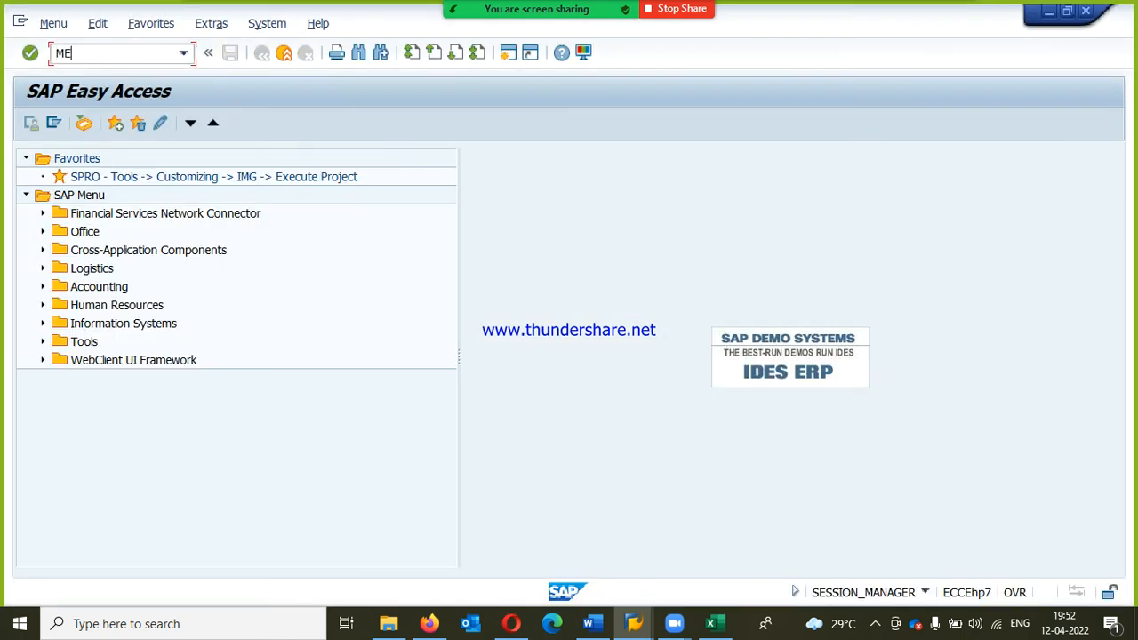
text(MEQ1)
key(Return)
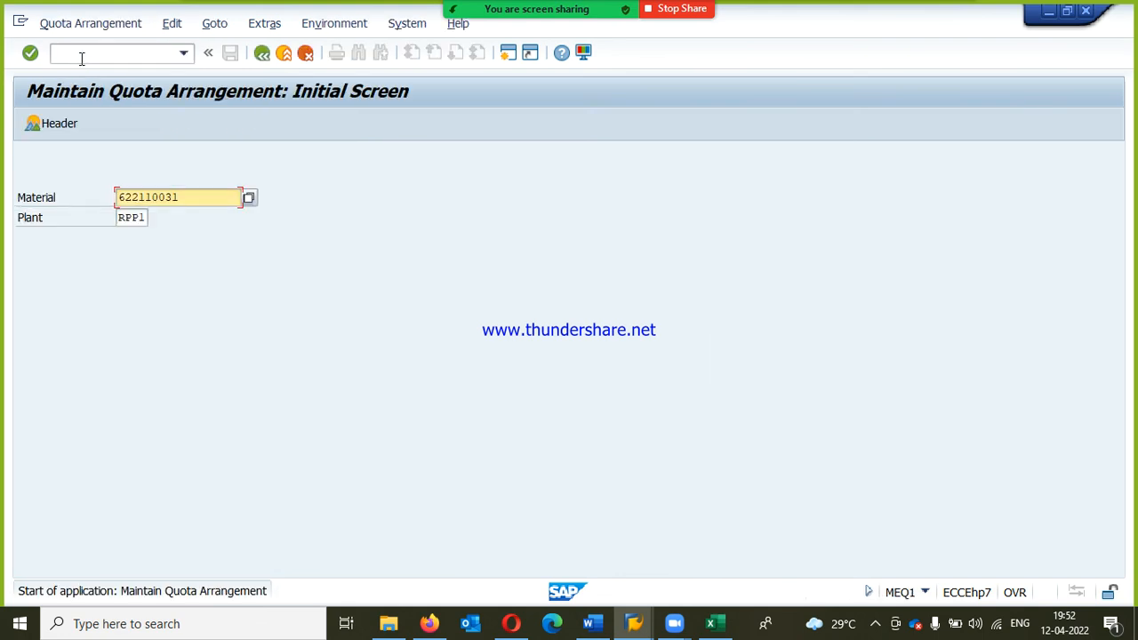
key(Return)
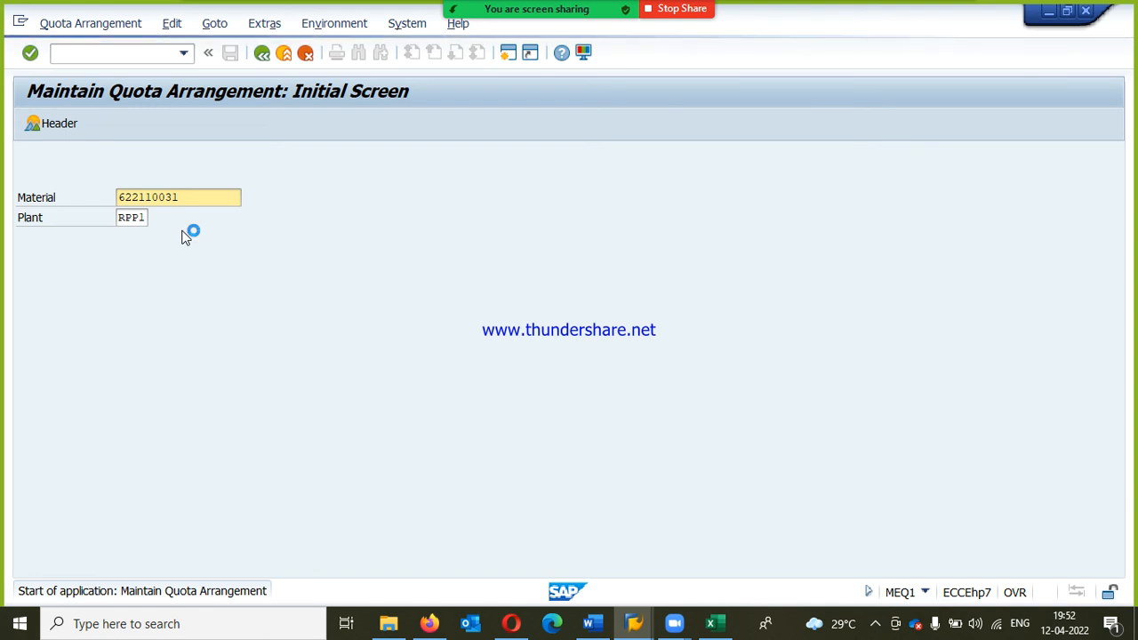
Step: Run MEQ1 in the Easy Access session and examine the quota items of material 622110031 in plant RPP1
click(637, 625)
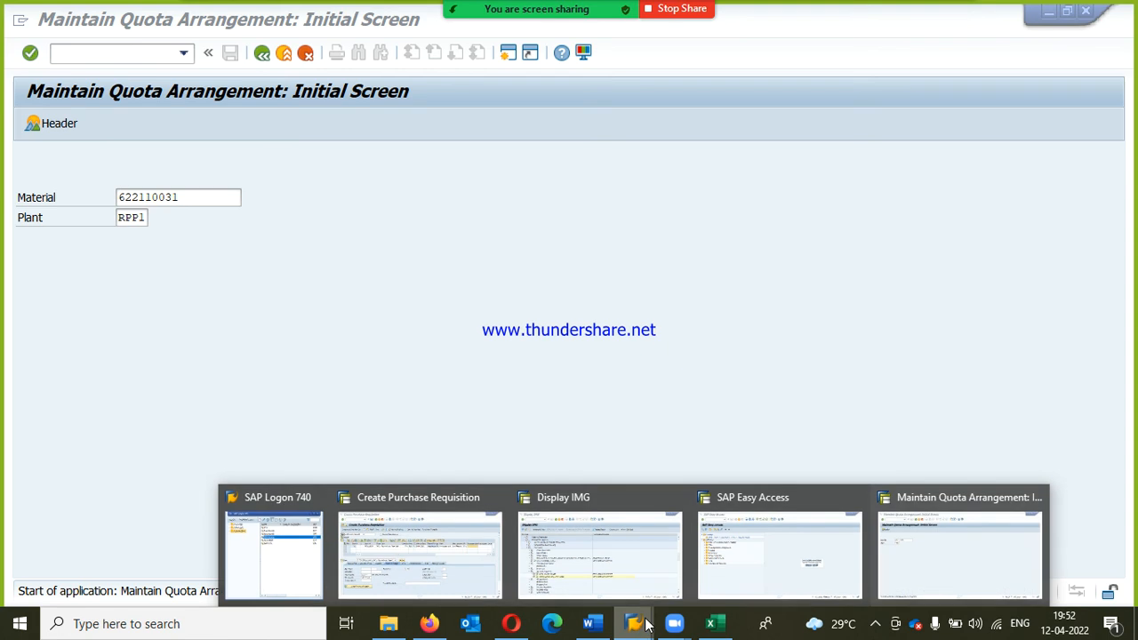
click(780, 551)
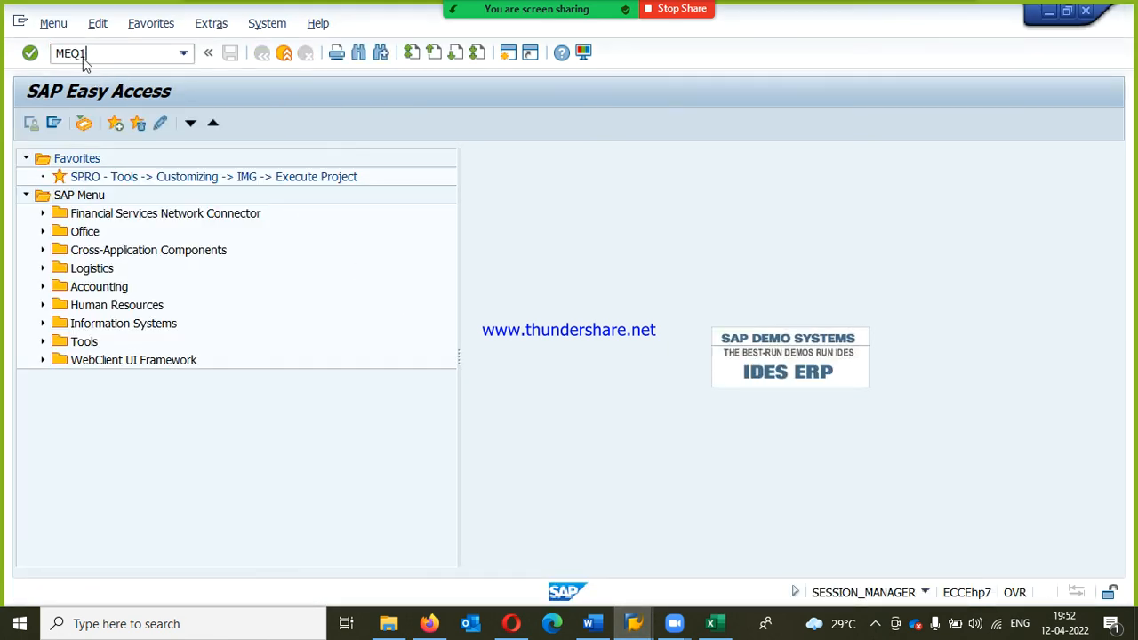
key(Return)
key(Return)
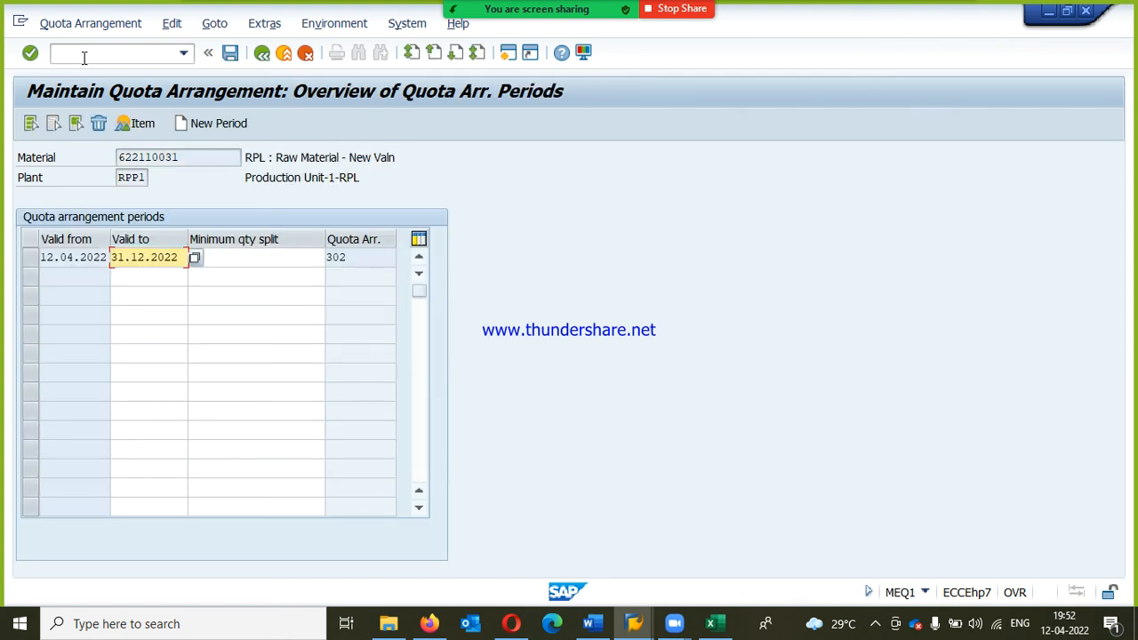
click(130, 138)
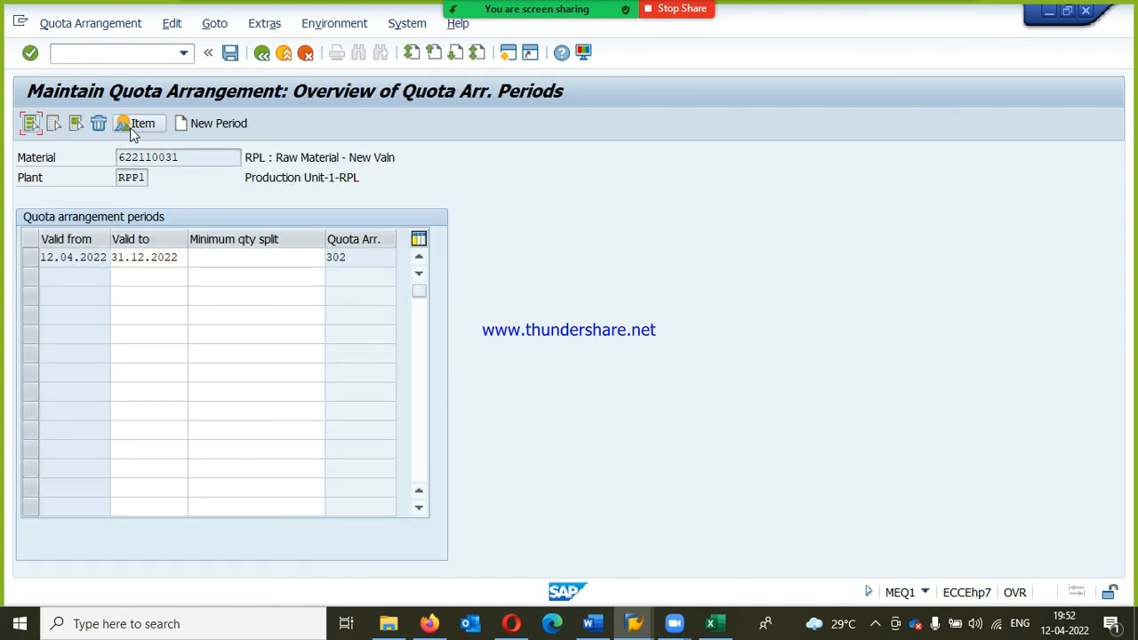
click(132, 126)
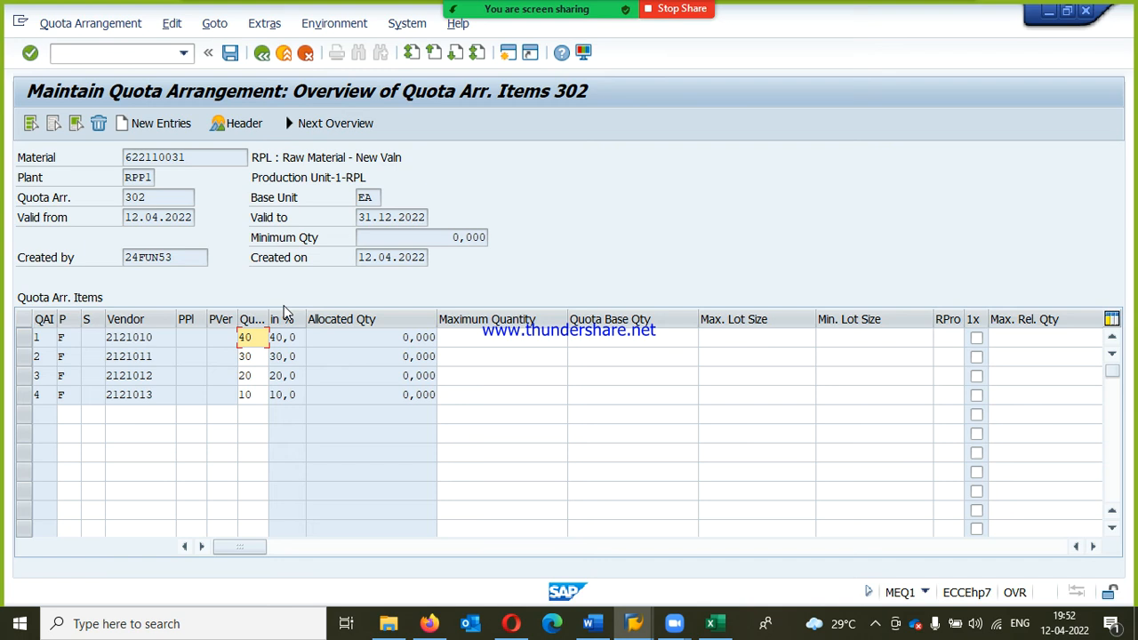
click(131, 337)
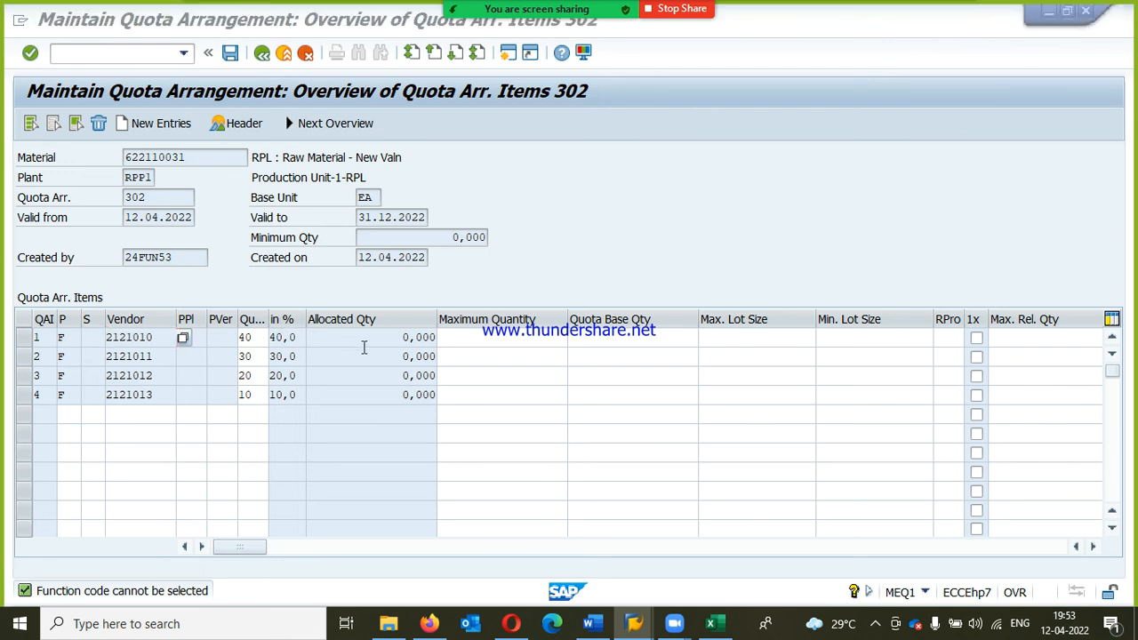
key(F3)
Step: Return to the purchase requisition, review its fixed vendor and info record, and check and save the document
mouse_move(642, 625)
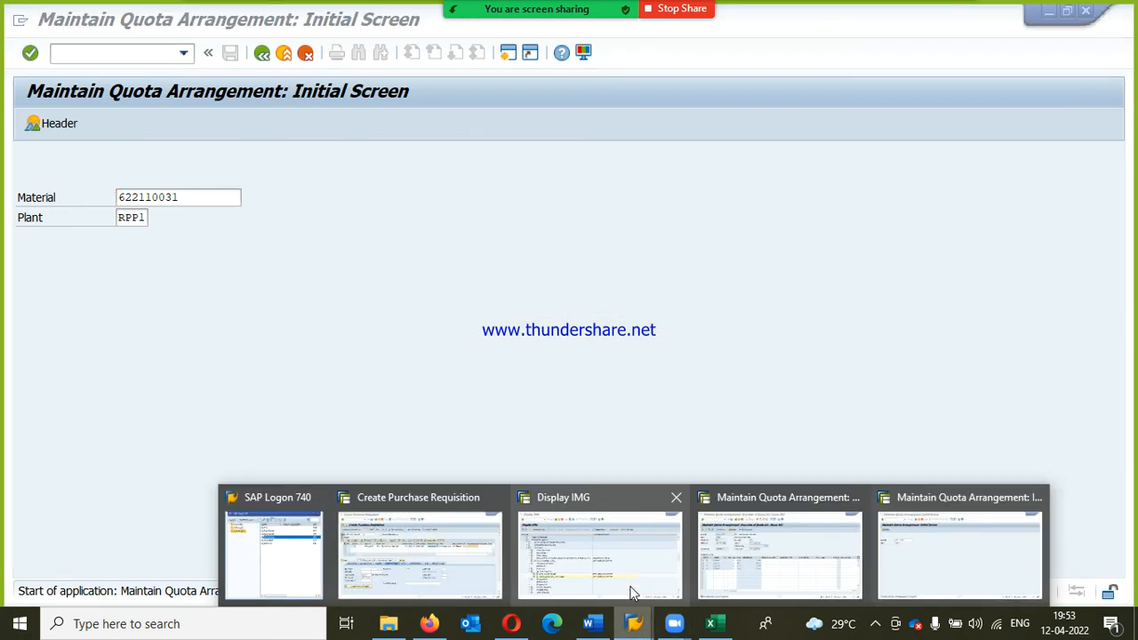
click(440, 506)
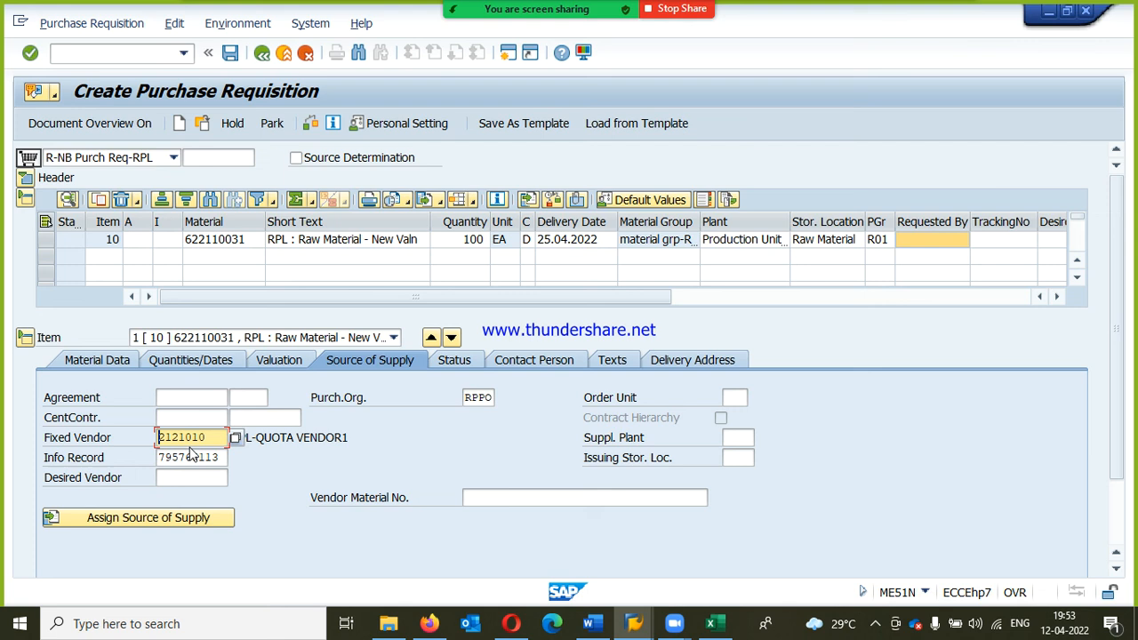
click(276, 438)
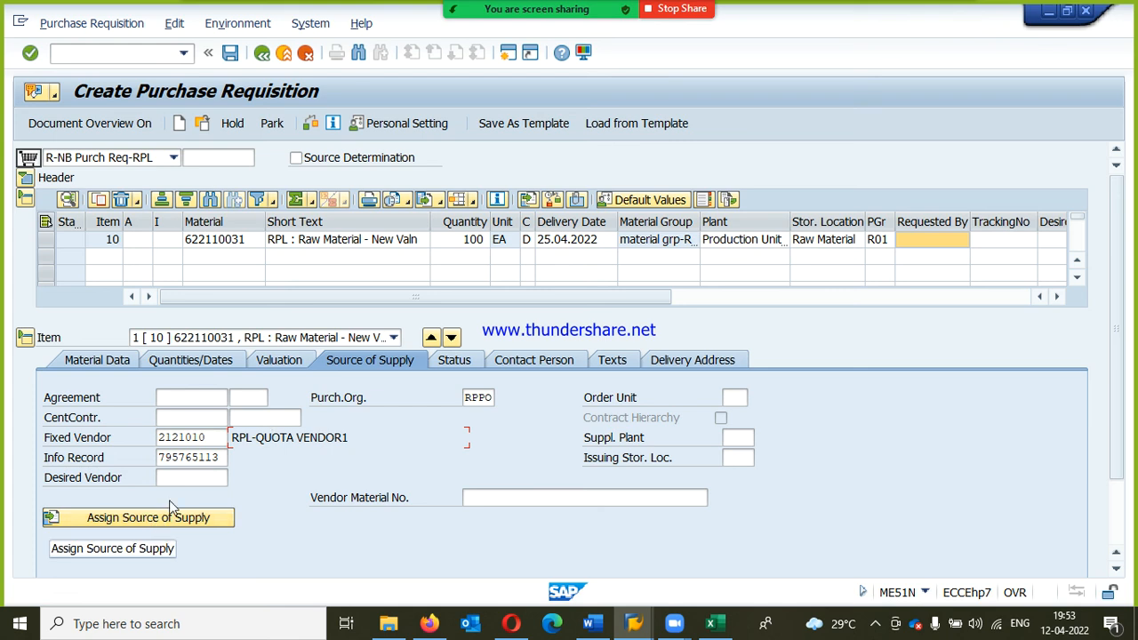
drag(223, 458, 161, 459)
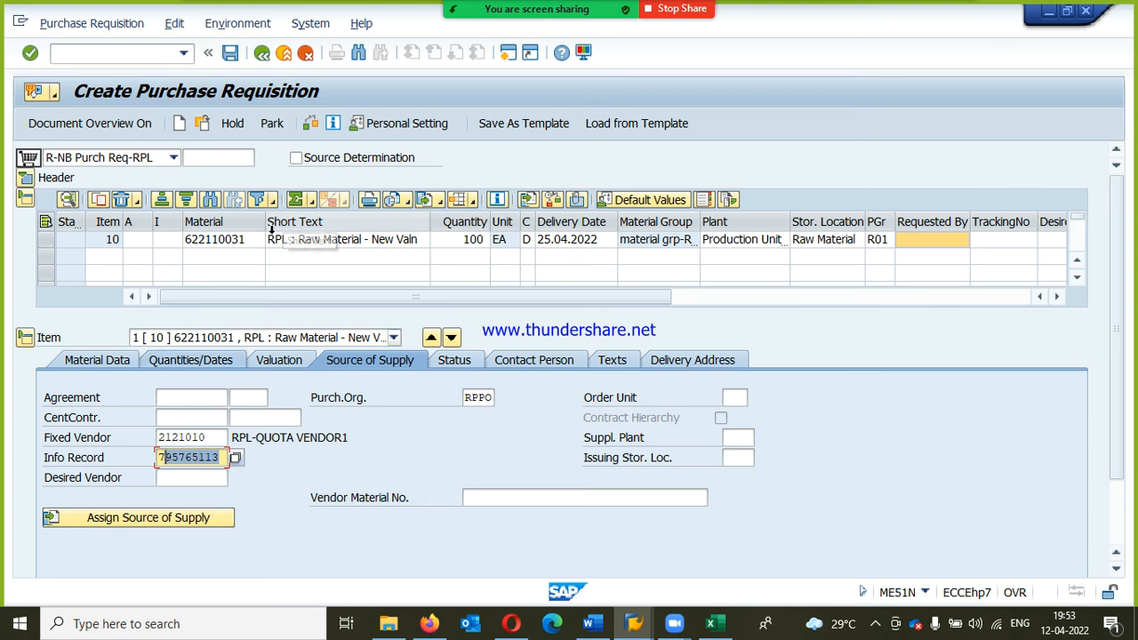
drag(206, 436, 156, 436)
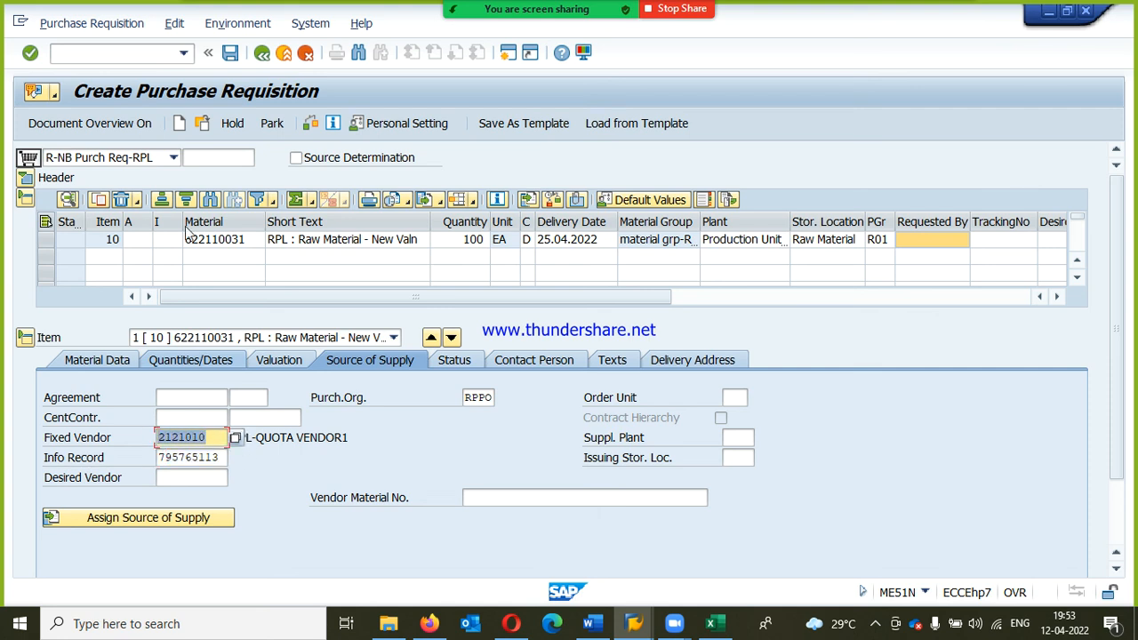
click(310, 126)
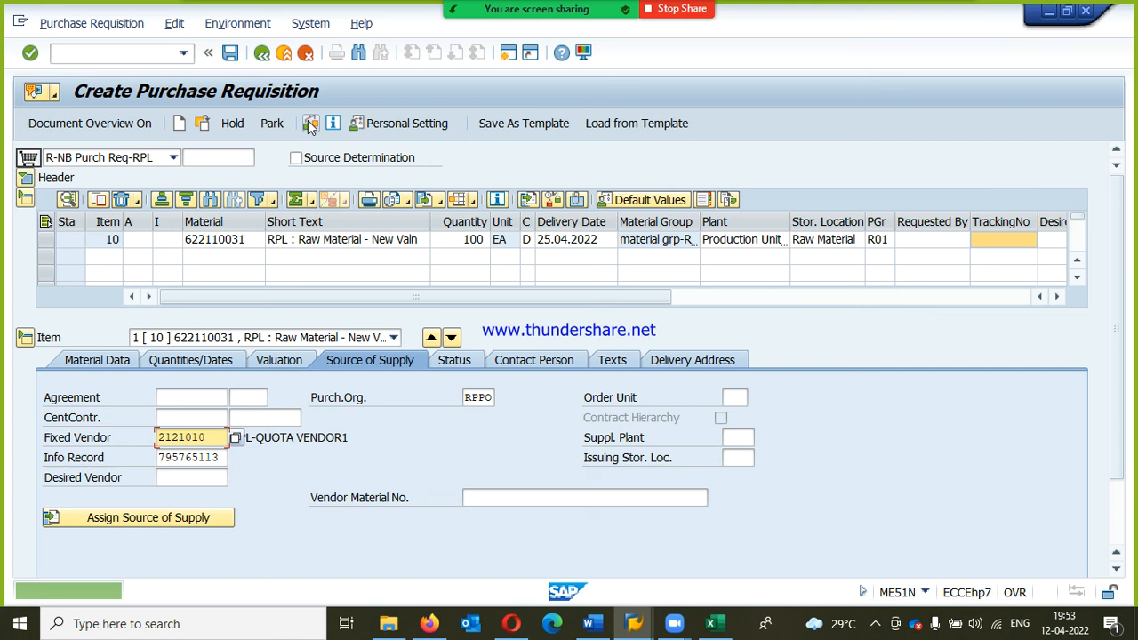
click(231, 53)
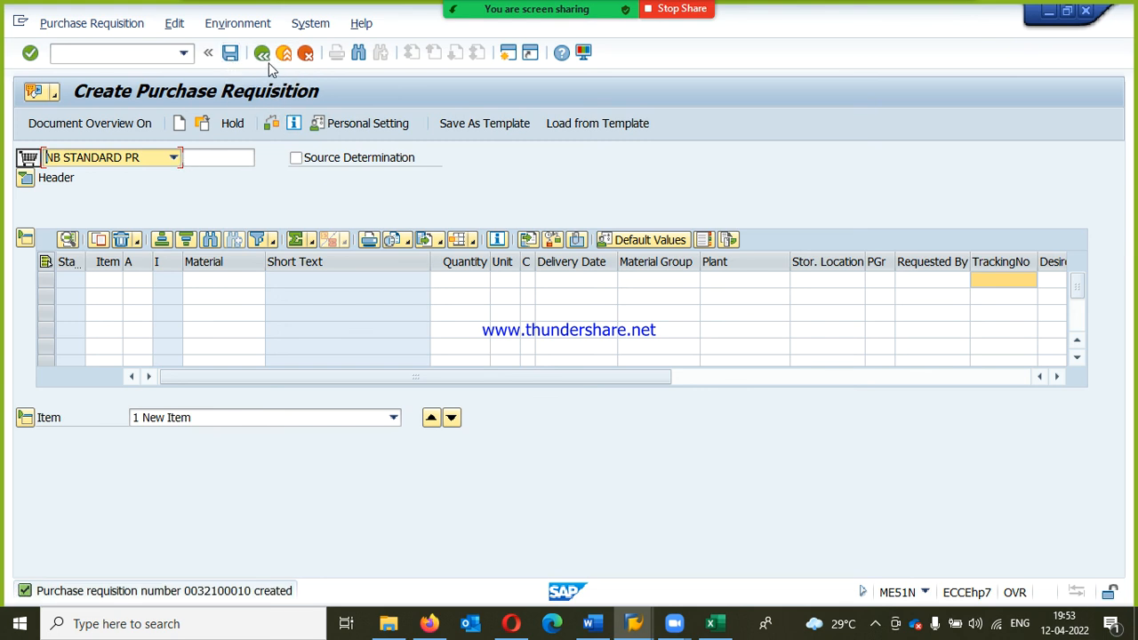
Step: Set the new requisition's document type to R-NB Purch Req-RPL
click(174, 158)
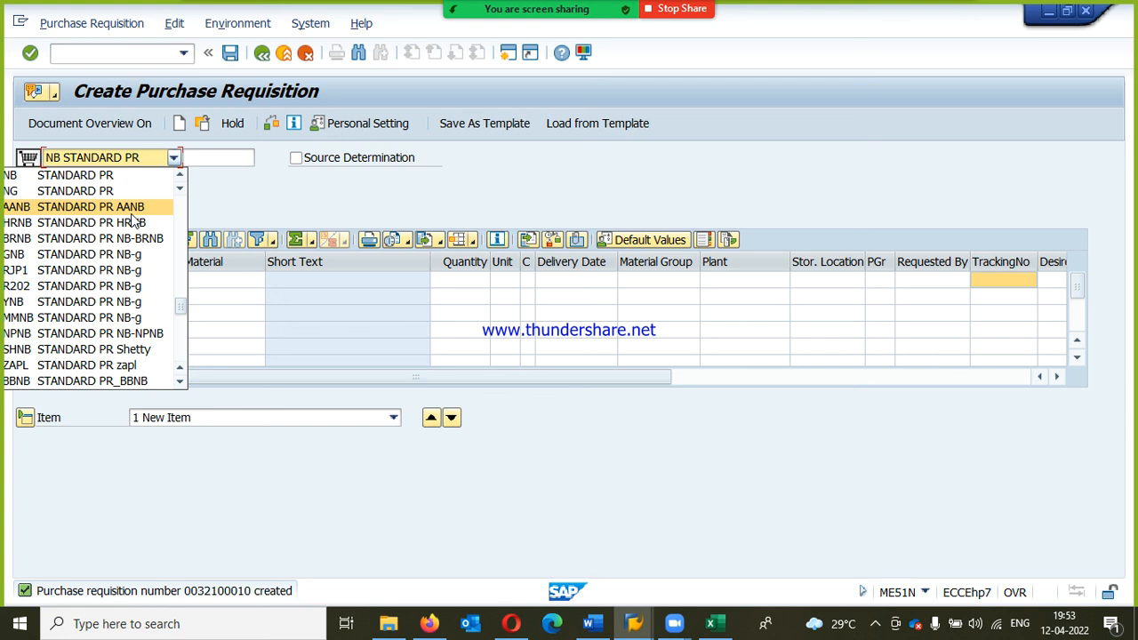
scroll(134, 223, up, 5)
key(Return)
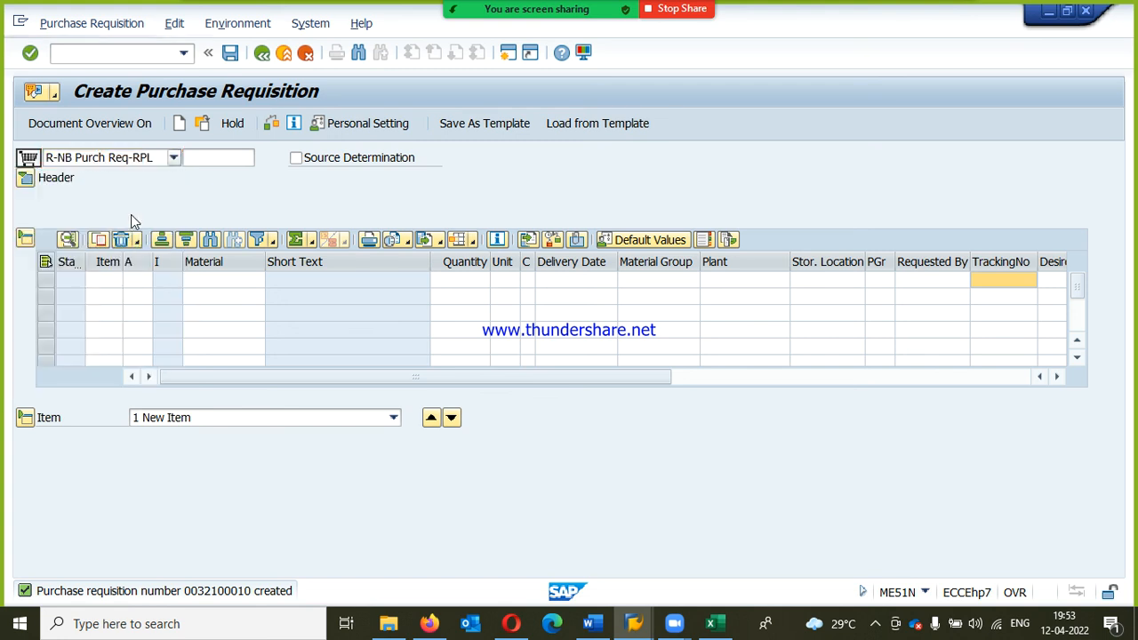
Step: Look up the materials of plant RPP1 and choose 622110031, RPL : RAW MATERIAL - NEW VALN, for the second requisition
click(208, 284)
click(257, 282)
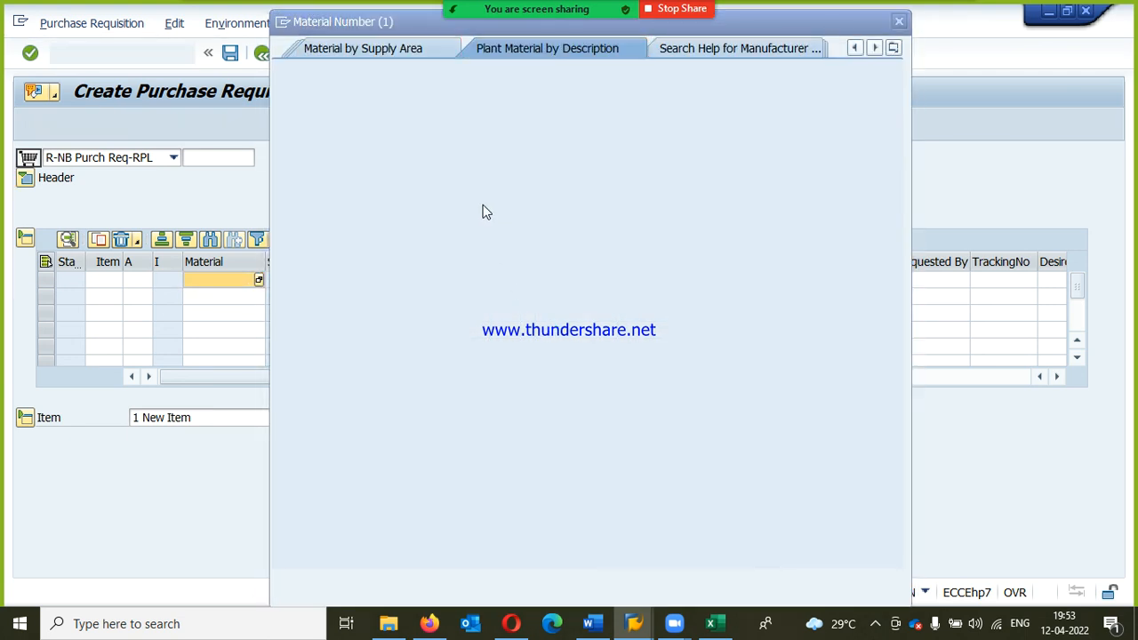
click(475, 175)
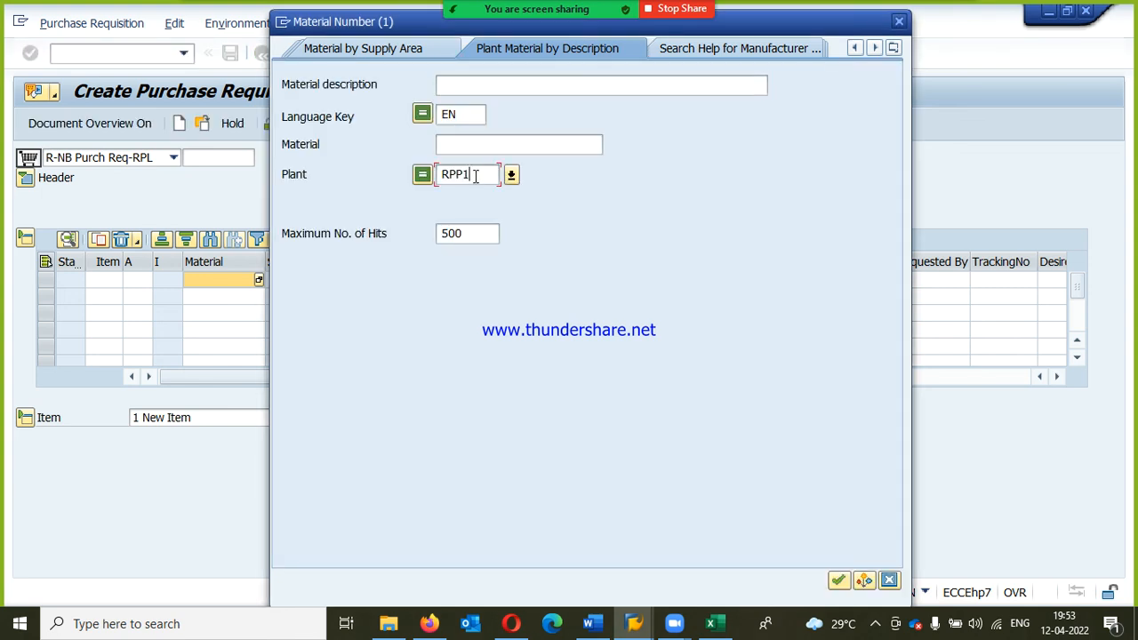
key(Return)
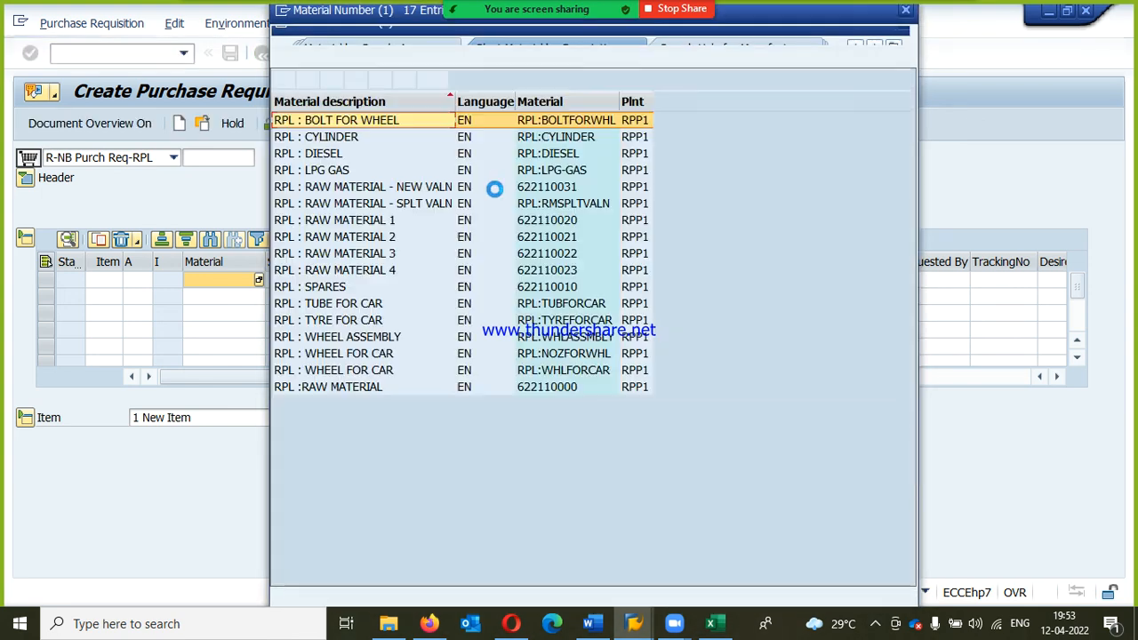
double_click(378, 187)
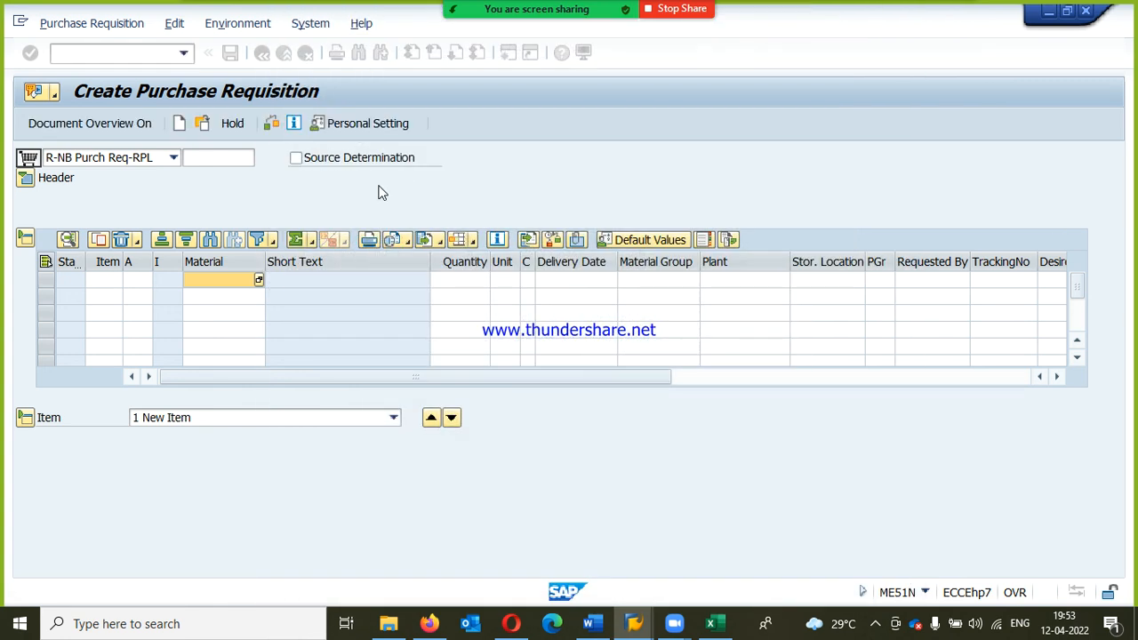
Step: Set the second requisition item's quantity to 100 EA and its delivery date to 26.04.2022
key(Tab)
key(Tab)
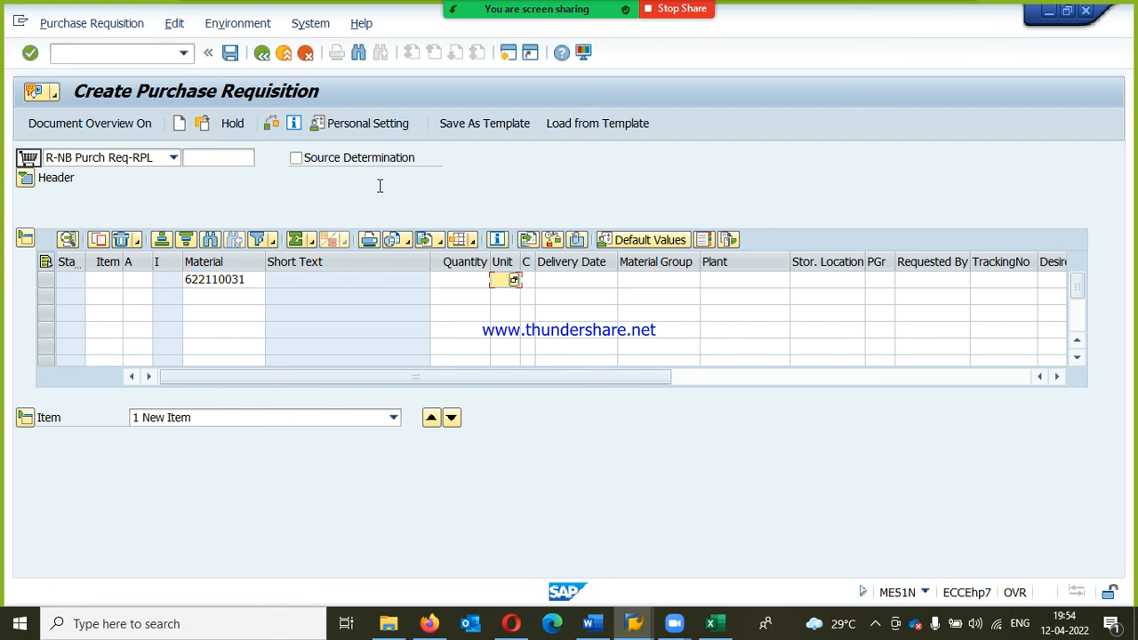
text(100)
key(Tab)
key(Tab)
key(Tab)
text(26.0)
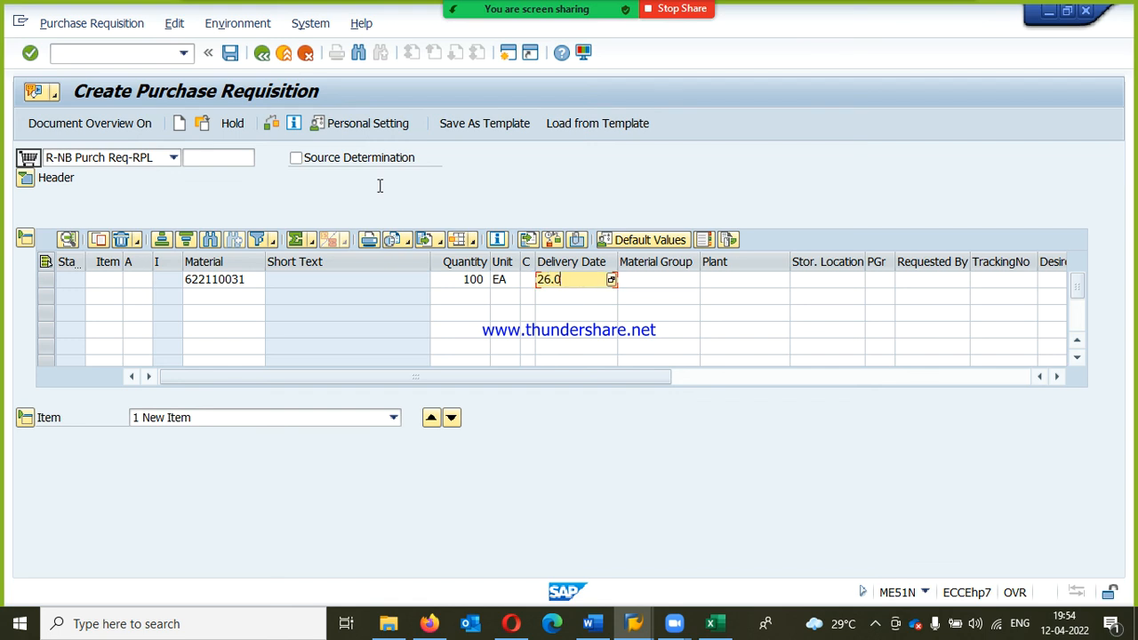
text(4.2022)
key(Tab)
Step: Give the second requisition's item material group RPLMG, plant RPP1 and storage location RM, and confirm the item
text(RP)
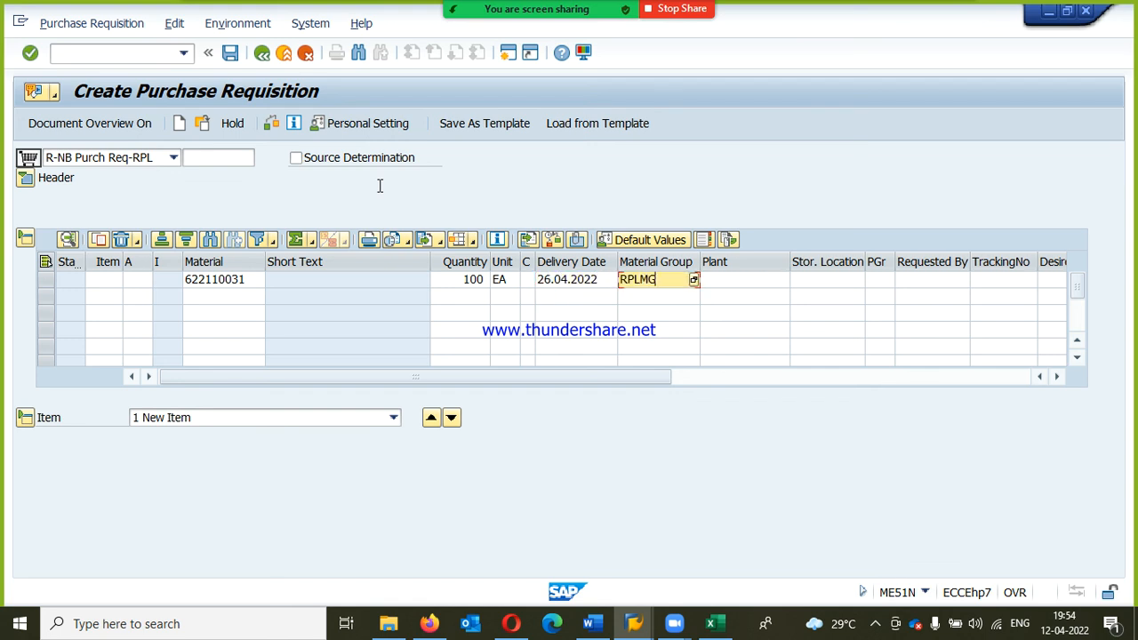
text(LMG)
key(Tab)
text(R)
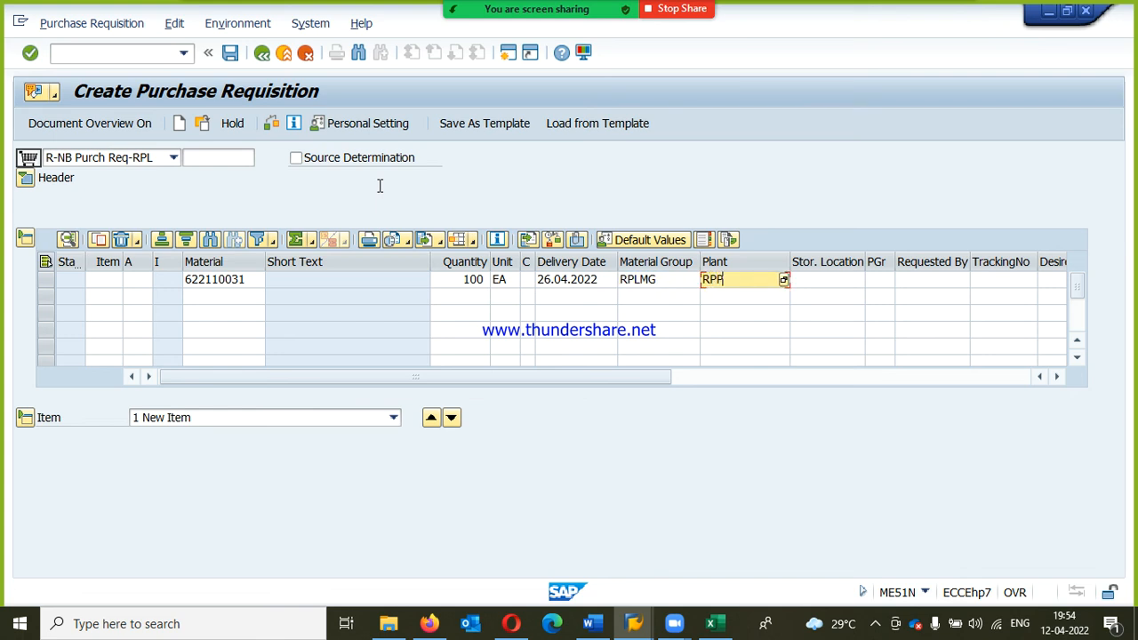
key(Tab)
text(RM)
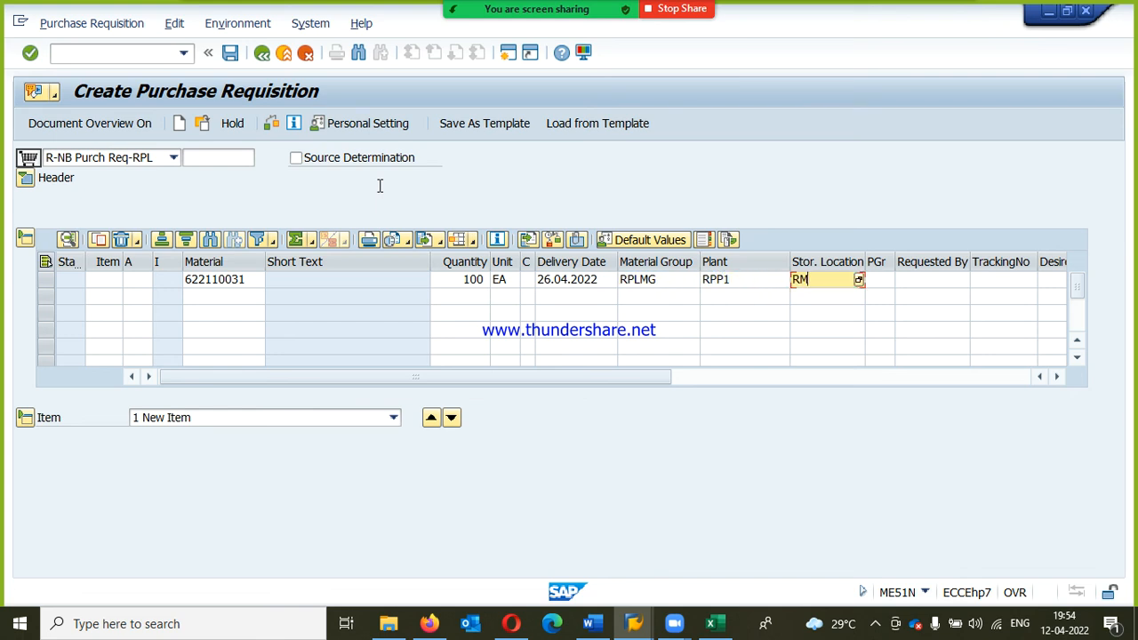
key(Return)
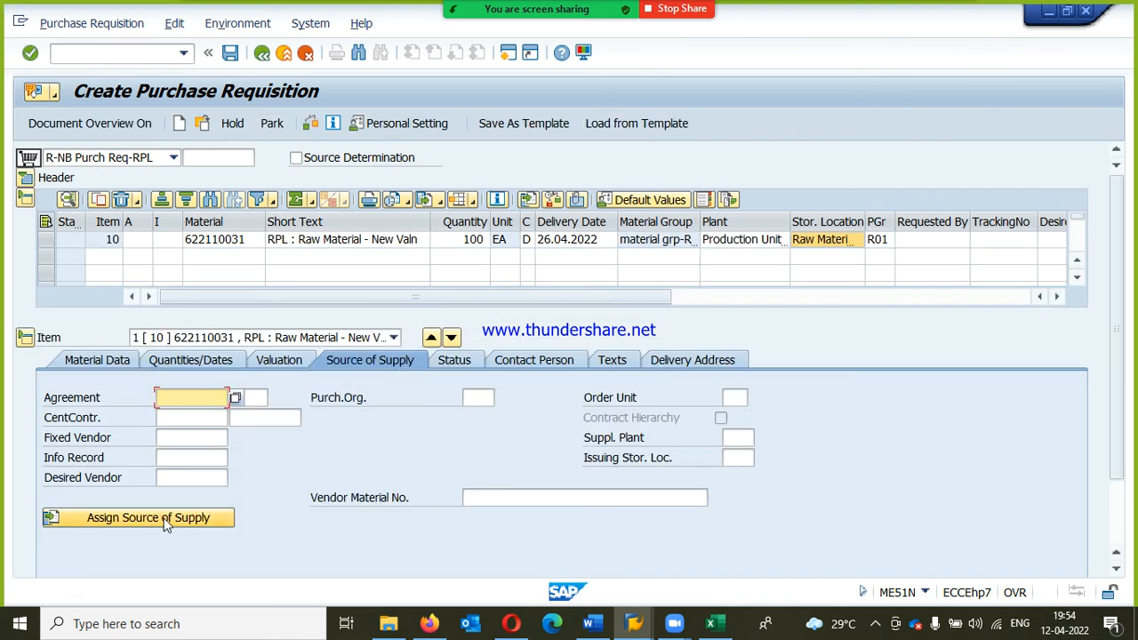
Step: Assign a source of supply to the second requisition's item, check the requisition and save it
click(164, 524)
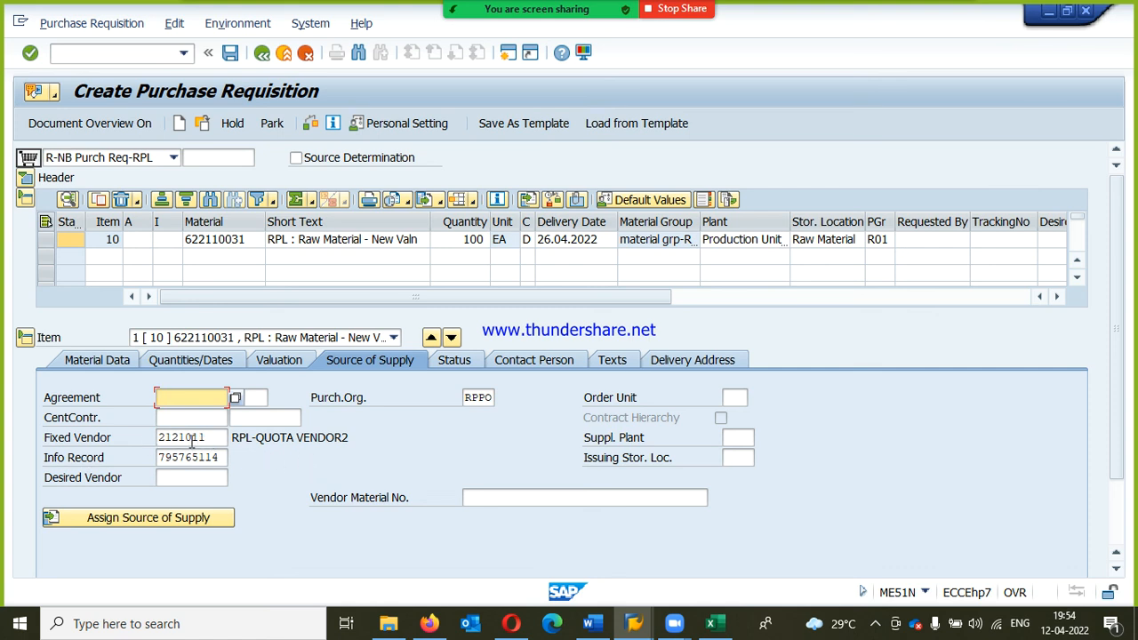
click(309, 129)
click(231, 55)
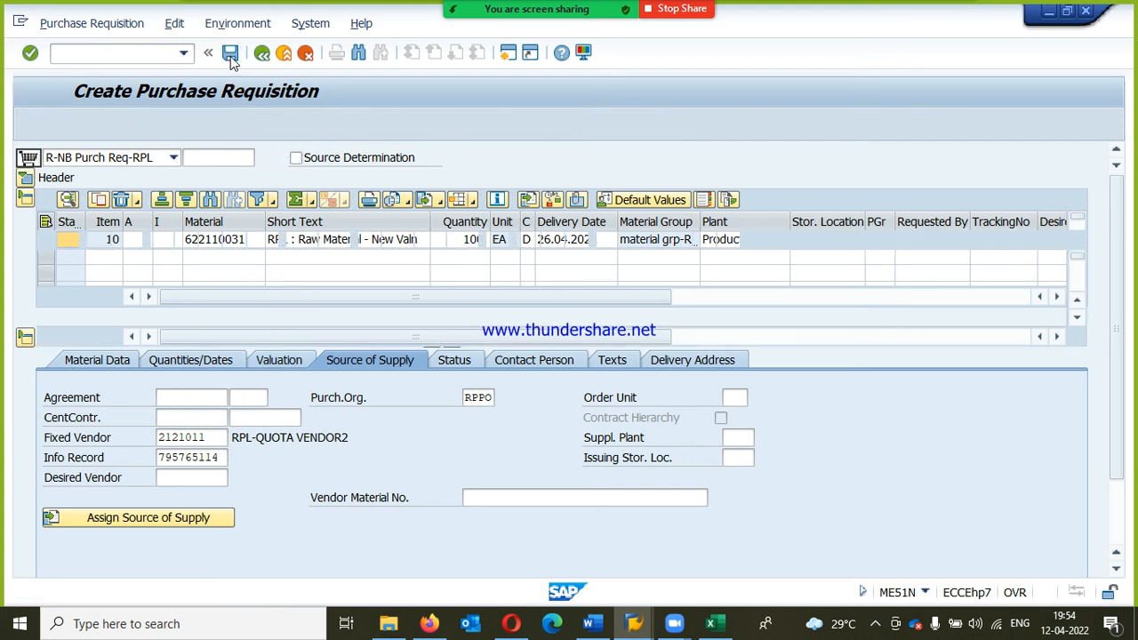
Step: Set the third requisition's document type to R-NB Purch Req-RPL
click(174, 158)
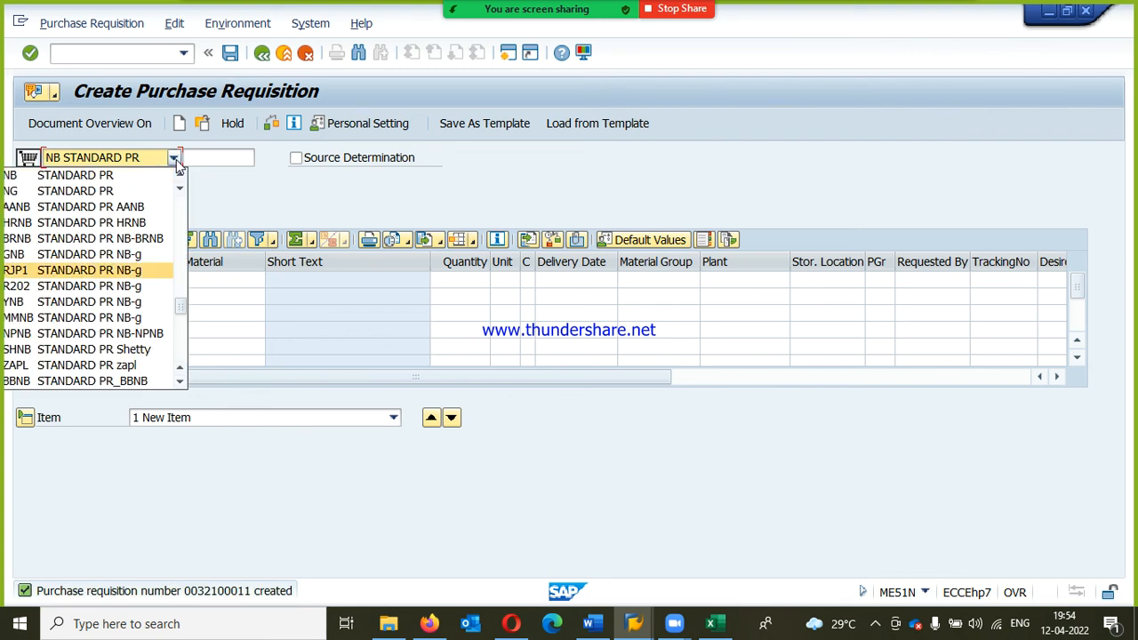
key(minus)
key(Return)
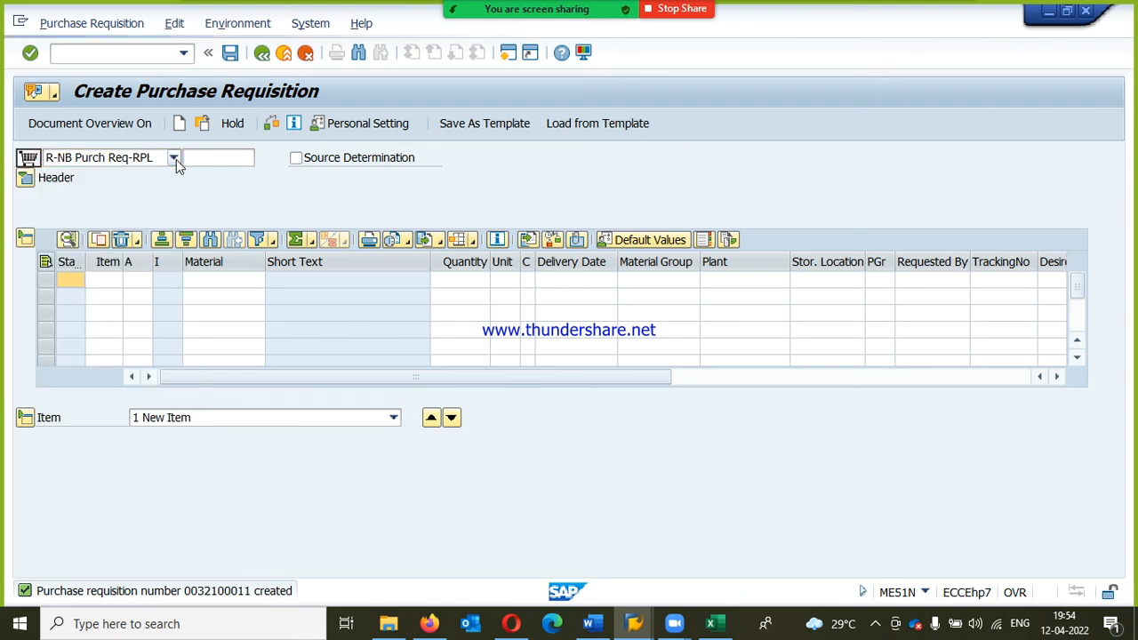
Step: Look up the materials of plant RPP1 and choose 622110031, RPL : RAW MATERIAL - NEW VALN, for the third requisition
click(215, 280)
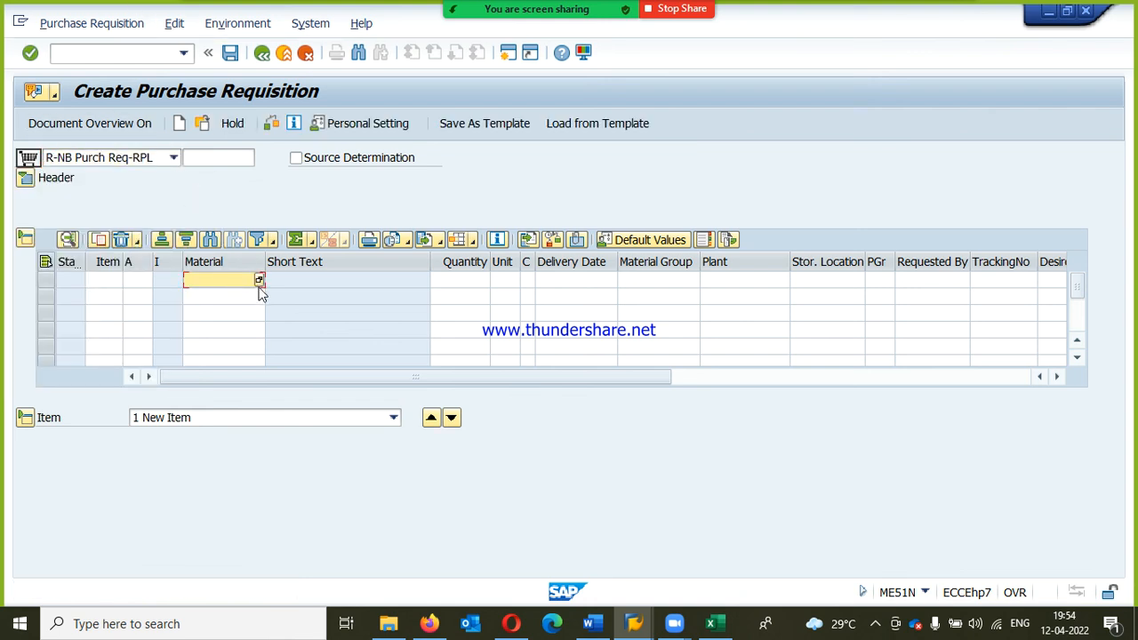
click(260, 280)
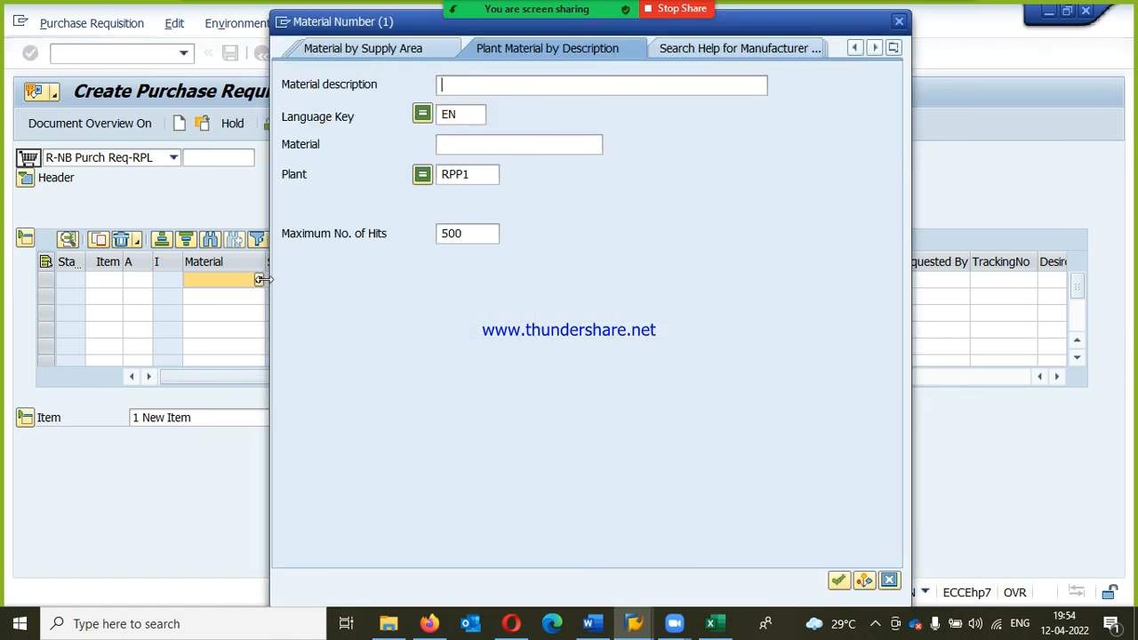
key(Return)
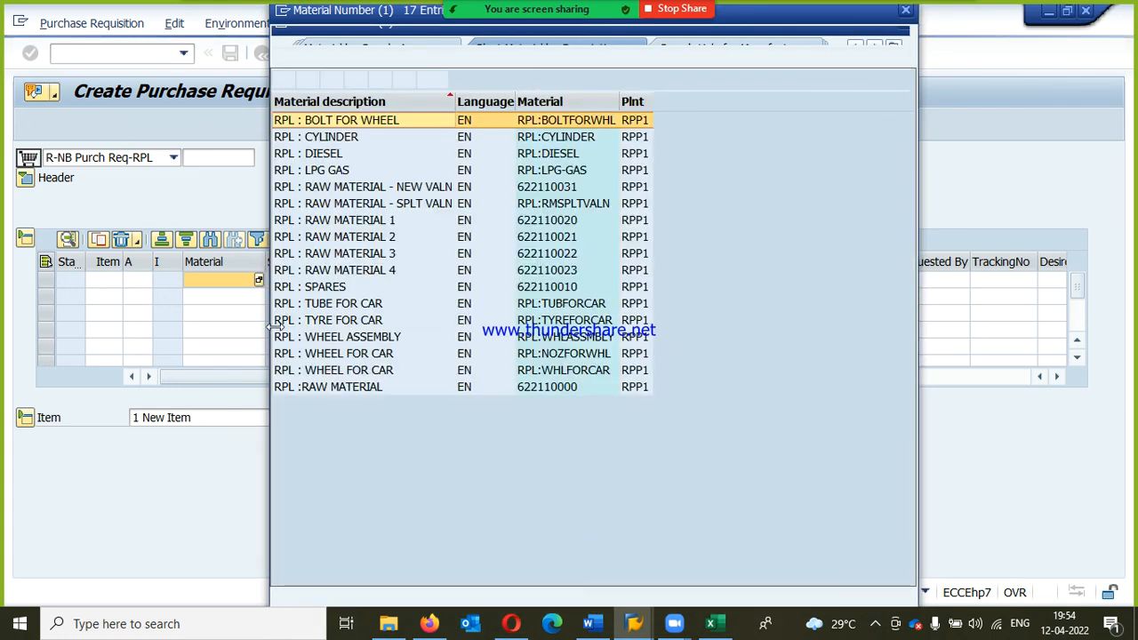
double_click(389, 195)
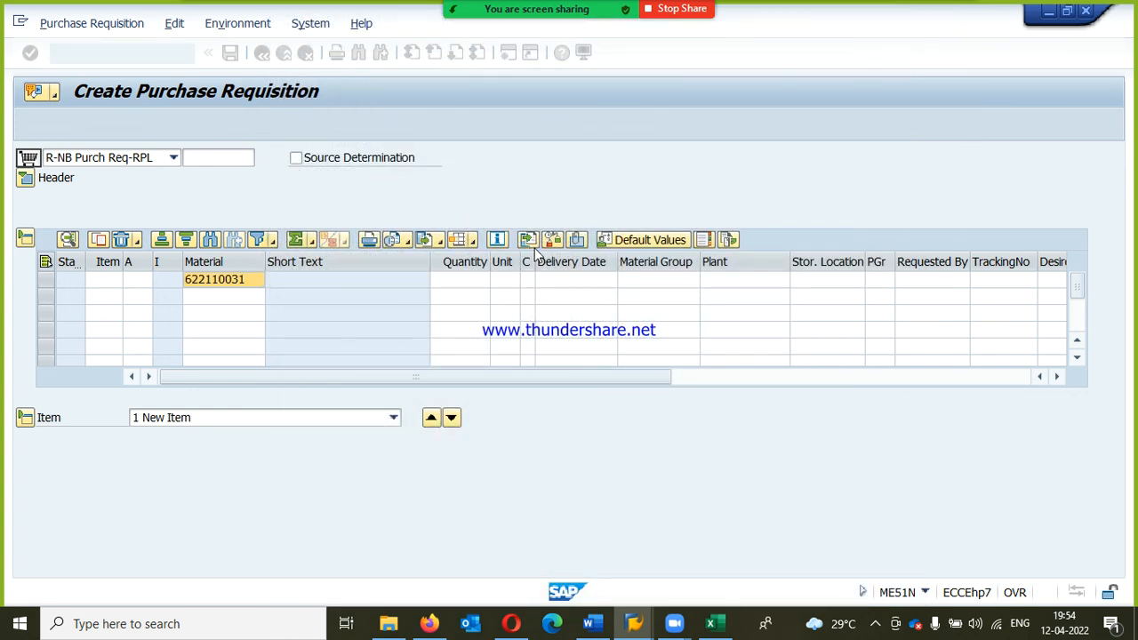
Step: Set the third requisition item's quantity to 100 EA and its delivery date to 26.04.2022
key(shift+Tab)
text(100)
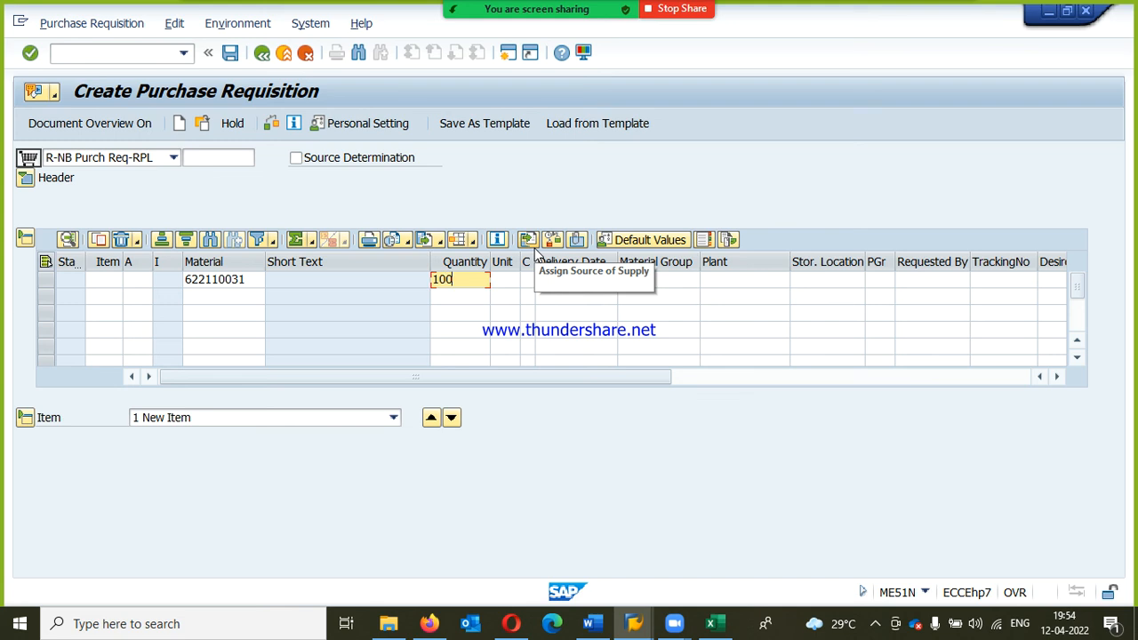
key(Tab)
text(EA)
key(Tab)
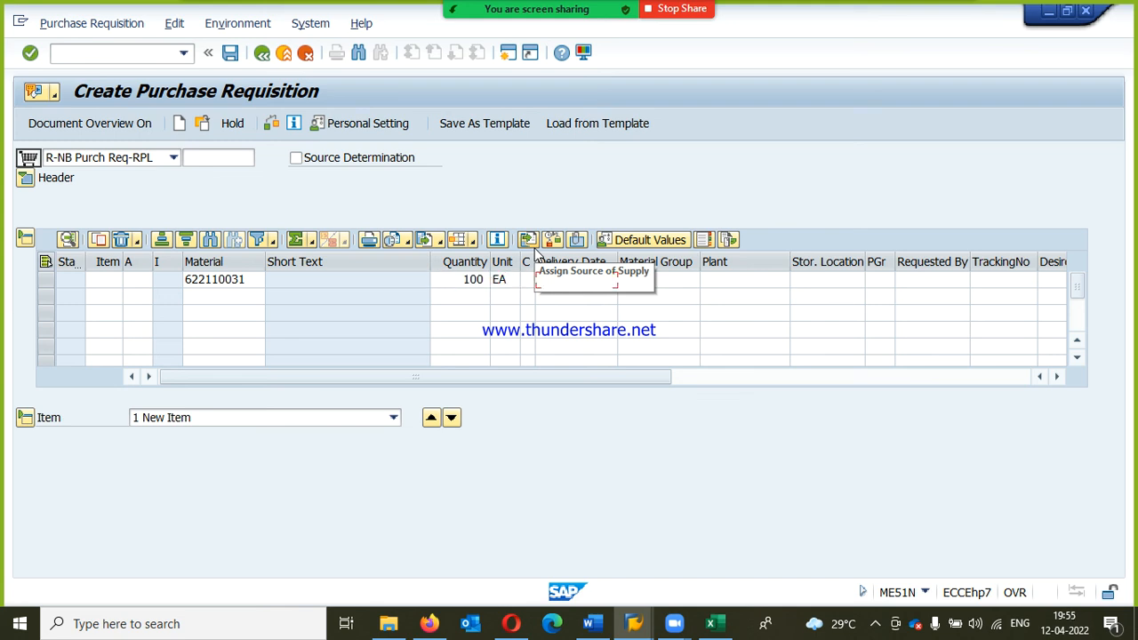
text(26.04.20)
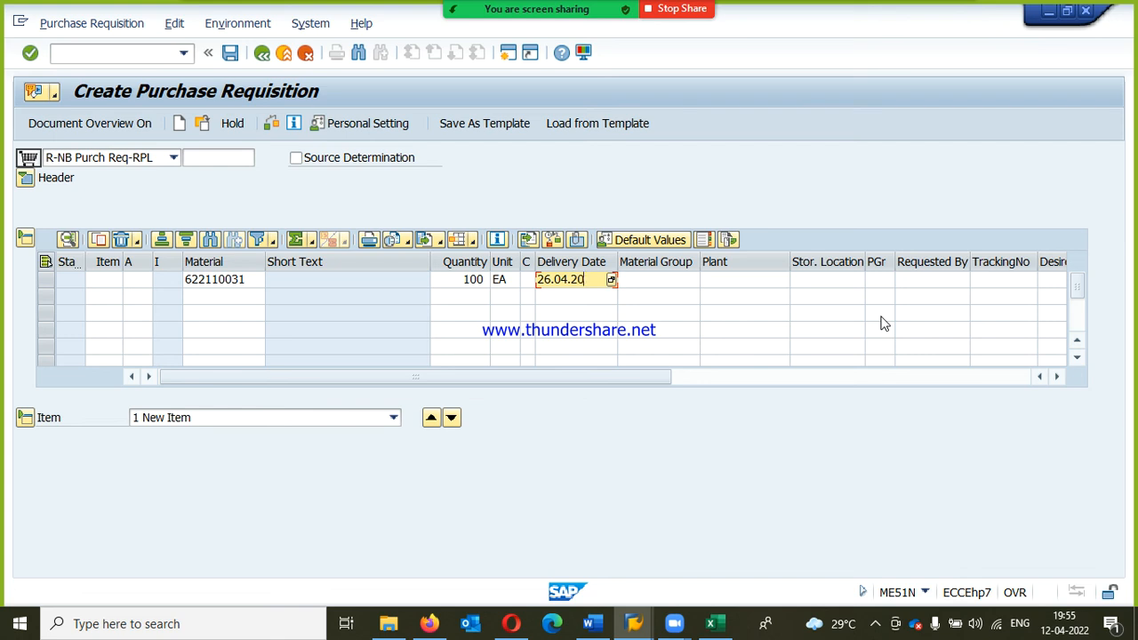
text(22)
Step: Give the third requisition's item material group RPLMG, plant RPP1 and storage location RM, and confirm the item
key(Tab)
text(RPL)
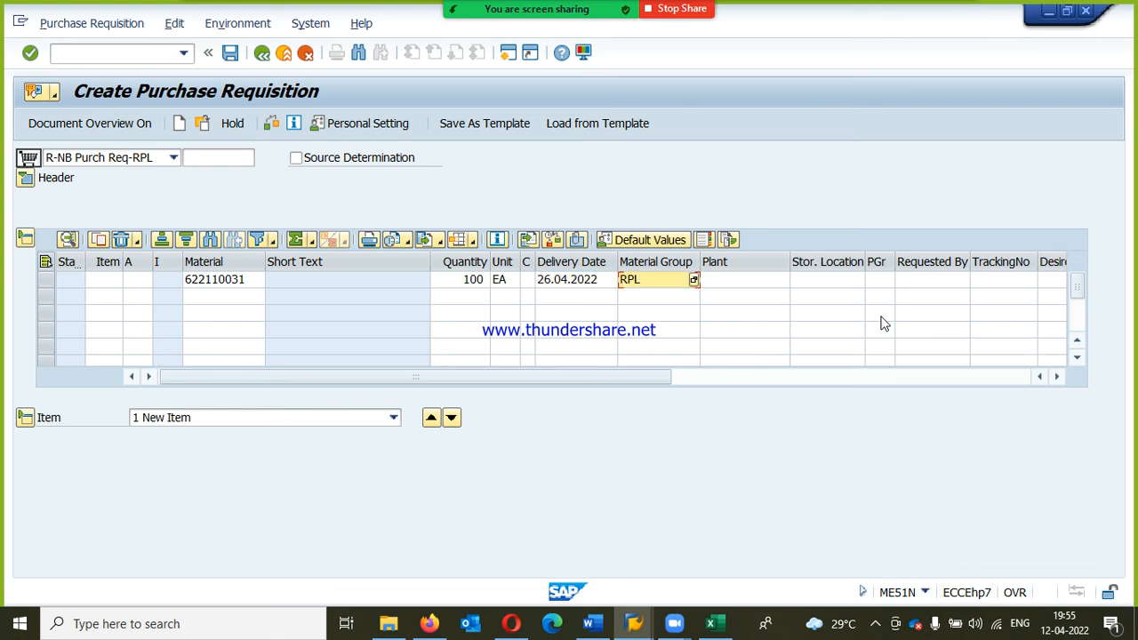
key(Tab)
key(Tab)
key(Tab)
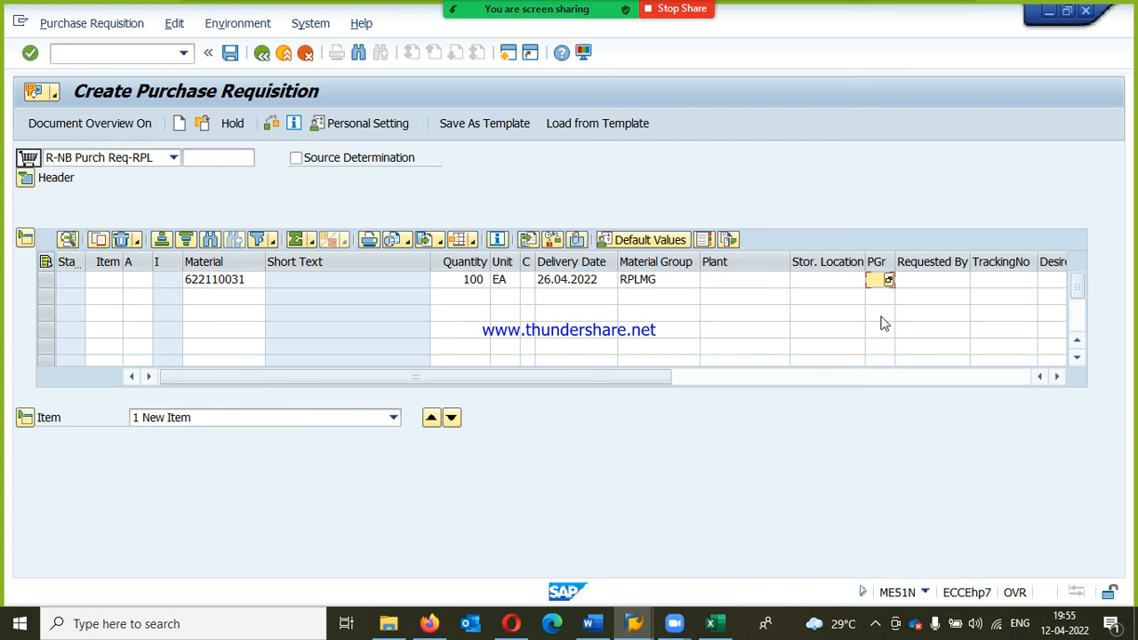
key(shift+Tab)
key(shift+Tab)
text(RPP1)
key(Tab)
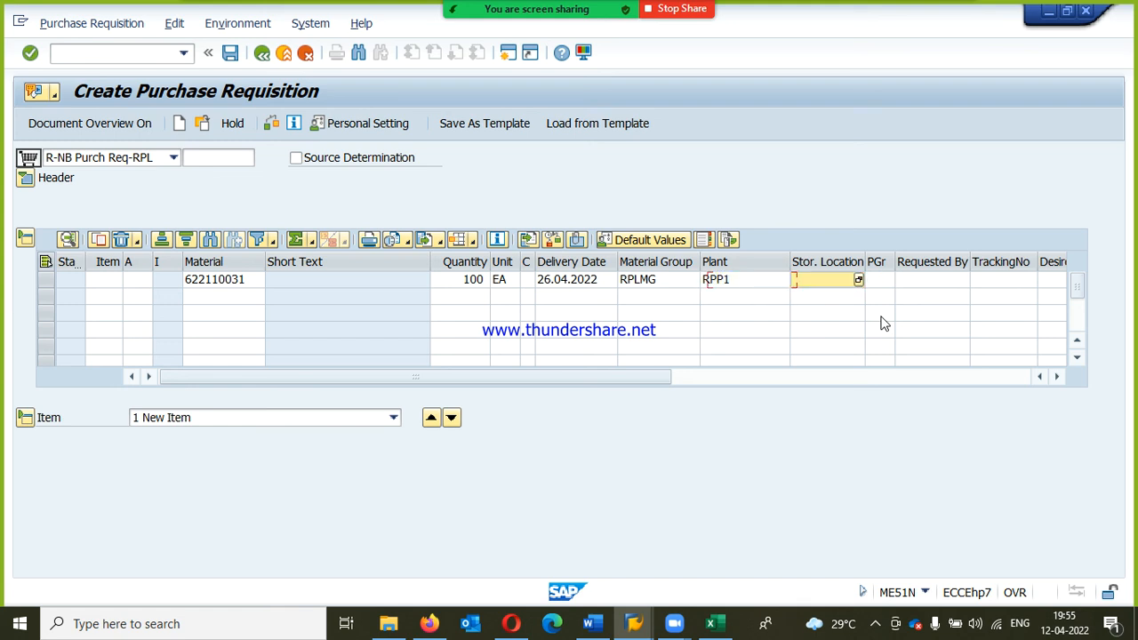
text(RM)
key(Return)
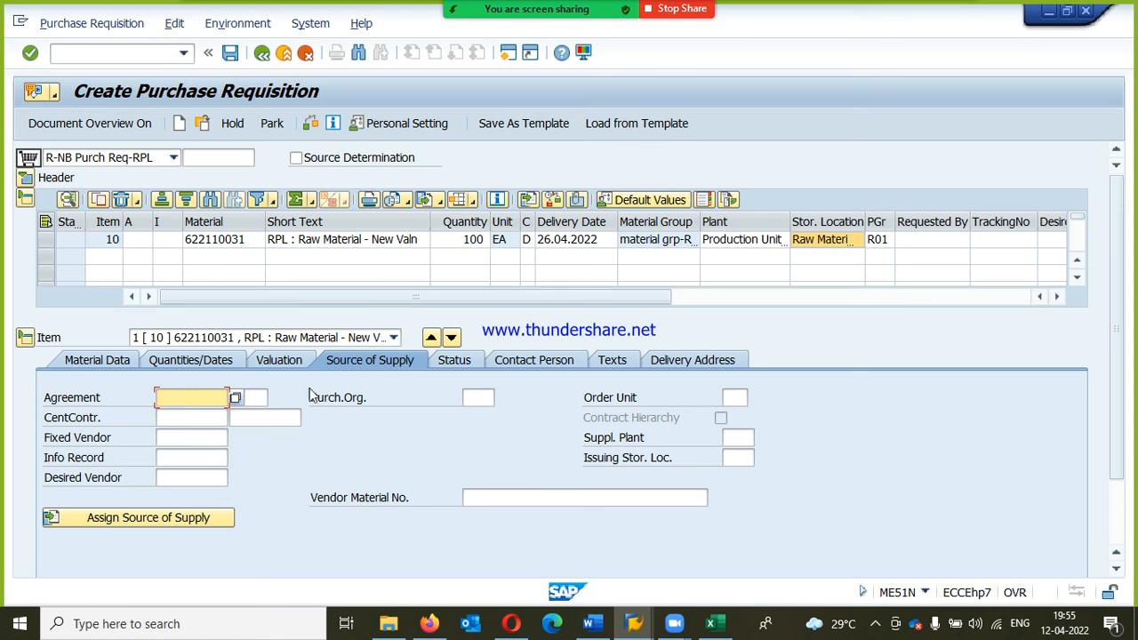
Step: Assign a source of supply to the third requisition's item, save the requisition and leave requisition creation
click(147, 522)
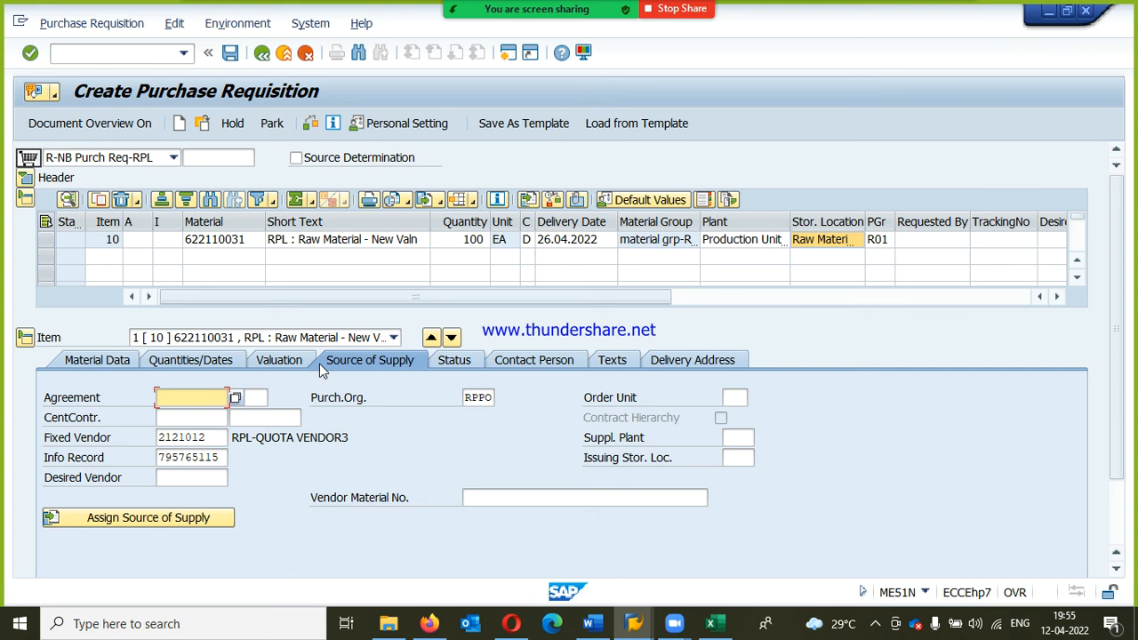
click(230, 56)
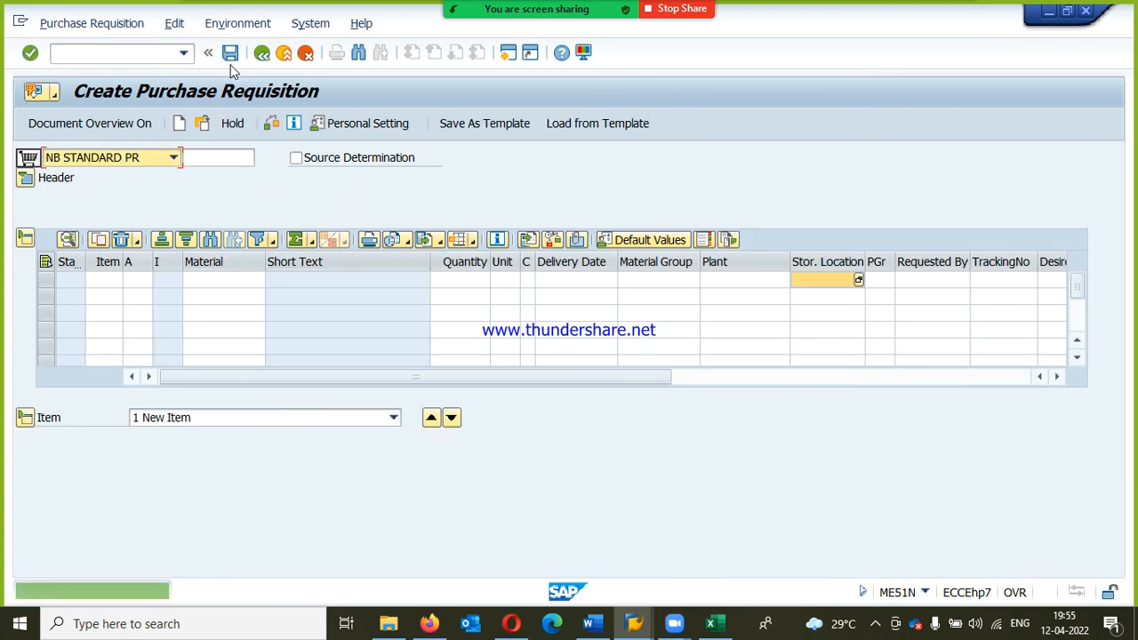
click(284, 54)
Step: Open the creation of a purchase order with known vendor (ME21N) under Purchasing
click(127, 59)
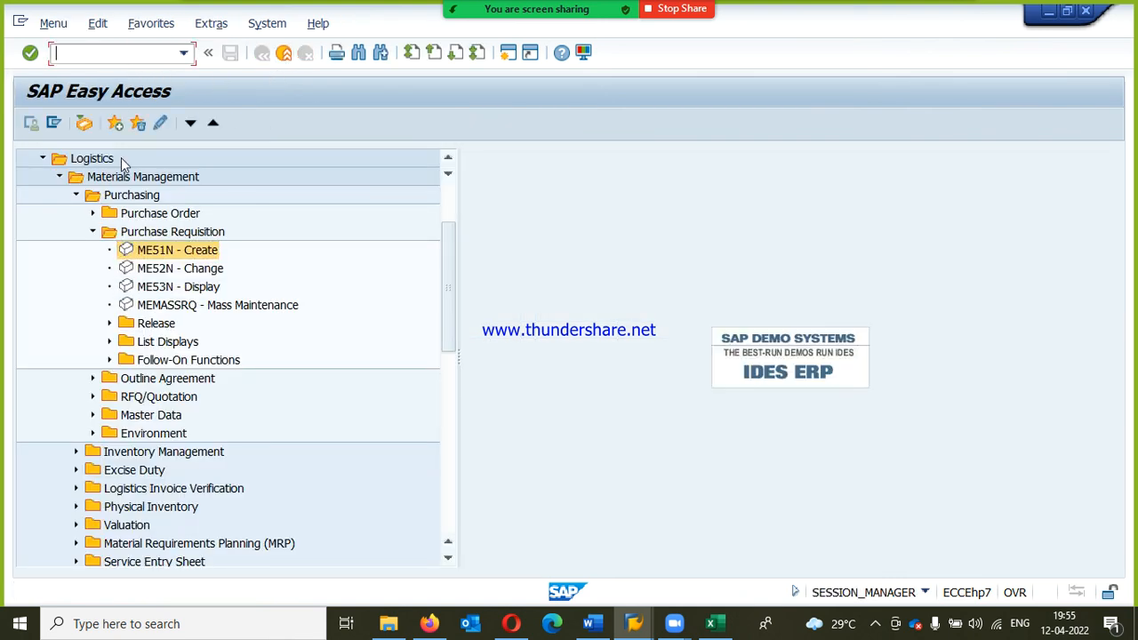
click(96, 212)
click(94, 213)
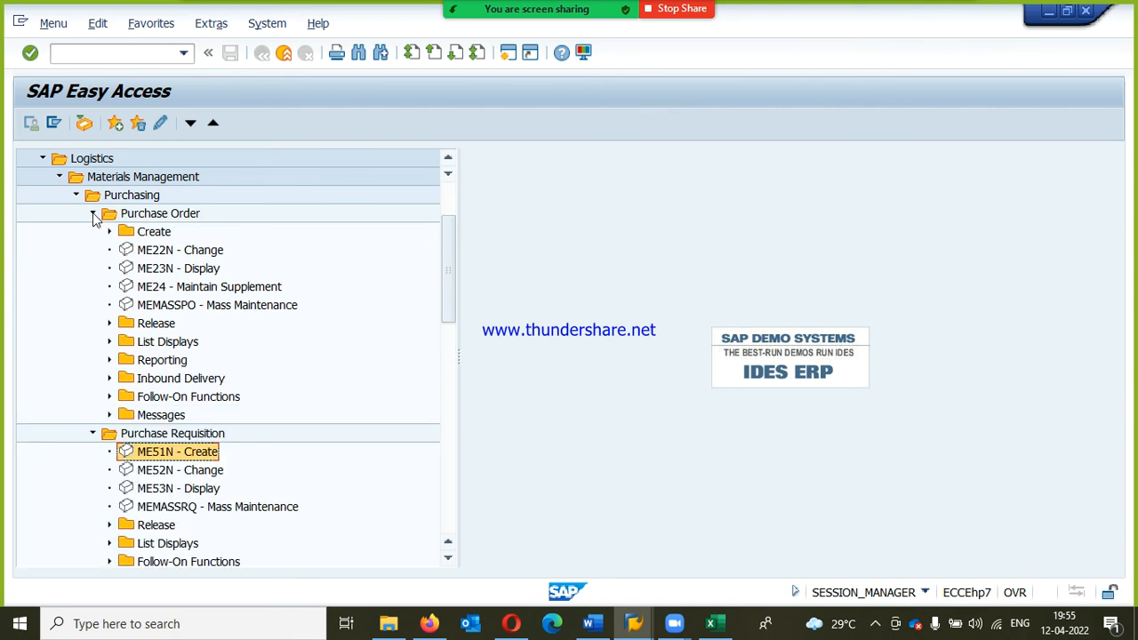
click(110, 232)
double_click(177, 250)
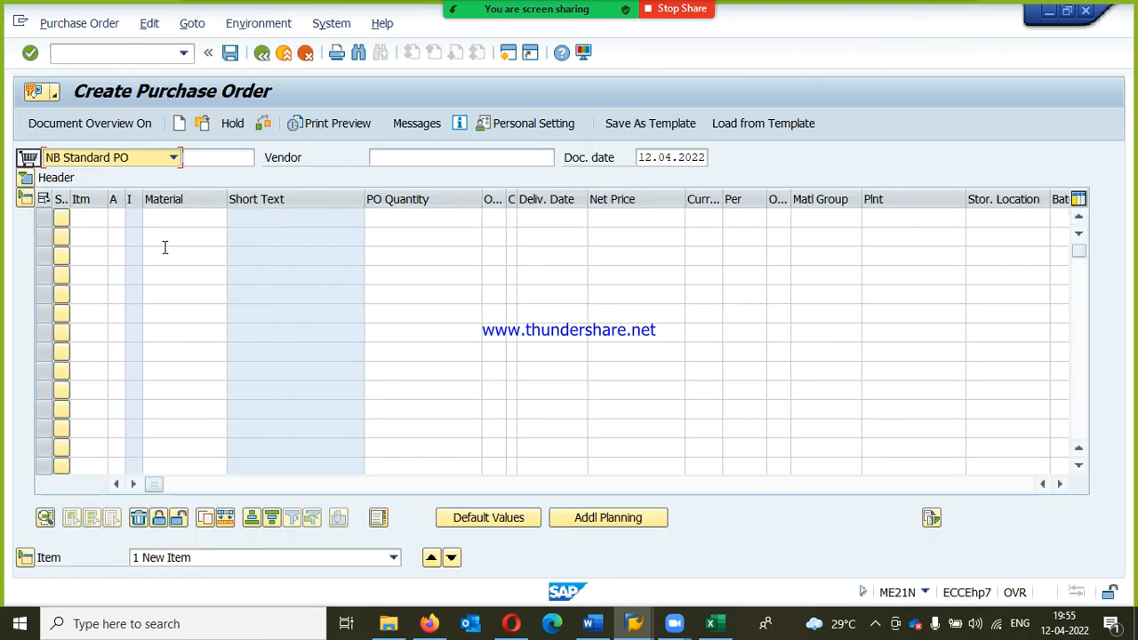
Step: Set the purchase order's document type to R_NB Standard PO-RPL
click(122, 158)
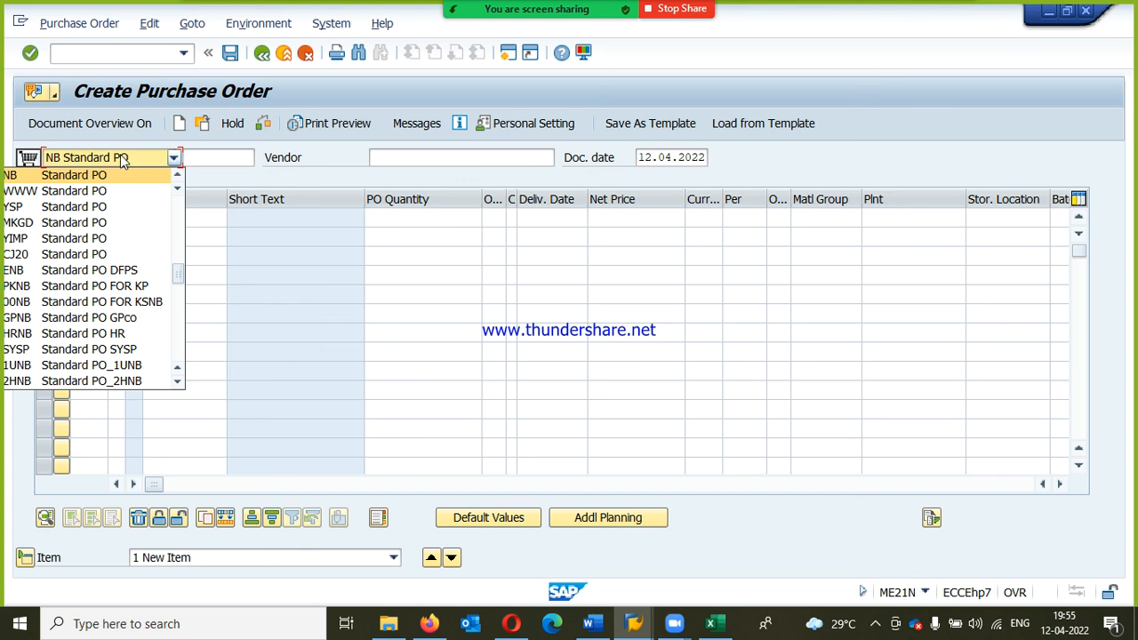
key(Down)
key(Down)
key(Down)
key(Down)
key(Down)
key(Down)
key(Down)
key(Down)
key(Down)
key(Down)
key(Down)
key(Down)
key(Down)
key(Down)
key(Down)
key(Down)
key(Down)
key(Down)
key(Down)
key(Down)
key(Return)
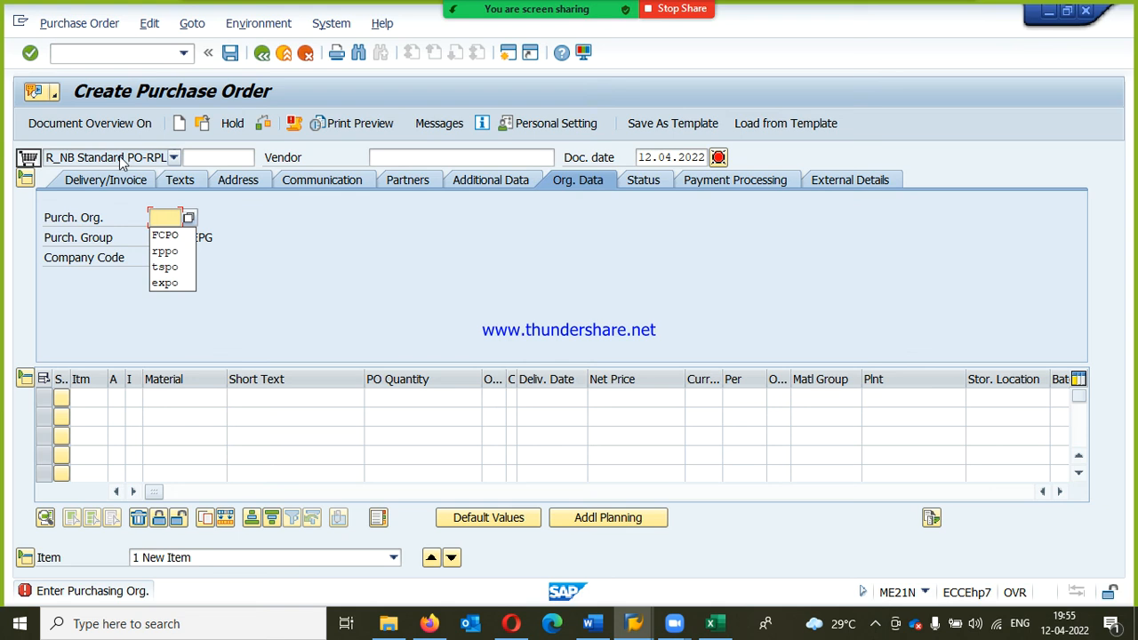
click(331, 254)
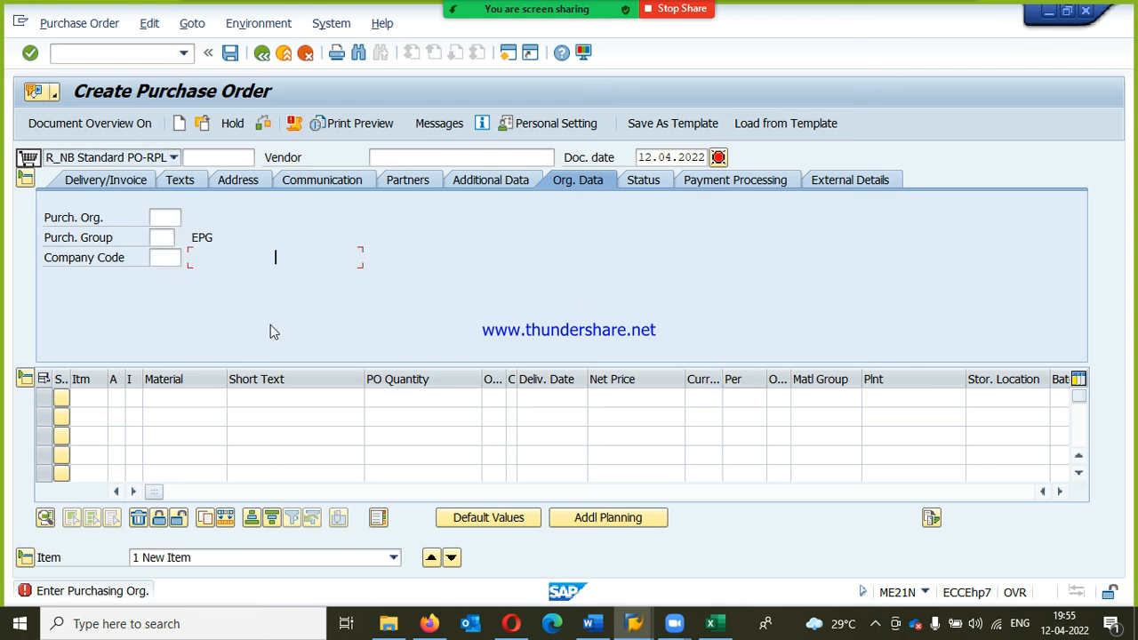
Step: Look up the requisitions for material 622110031 in plant RPP1 and adopt the first one as the purchase order item's reference
click(1060, 491)
click(1062, 491)
click(1062, 491)
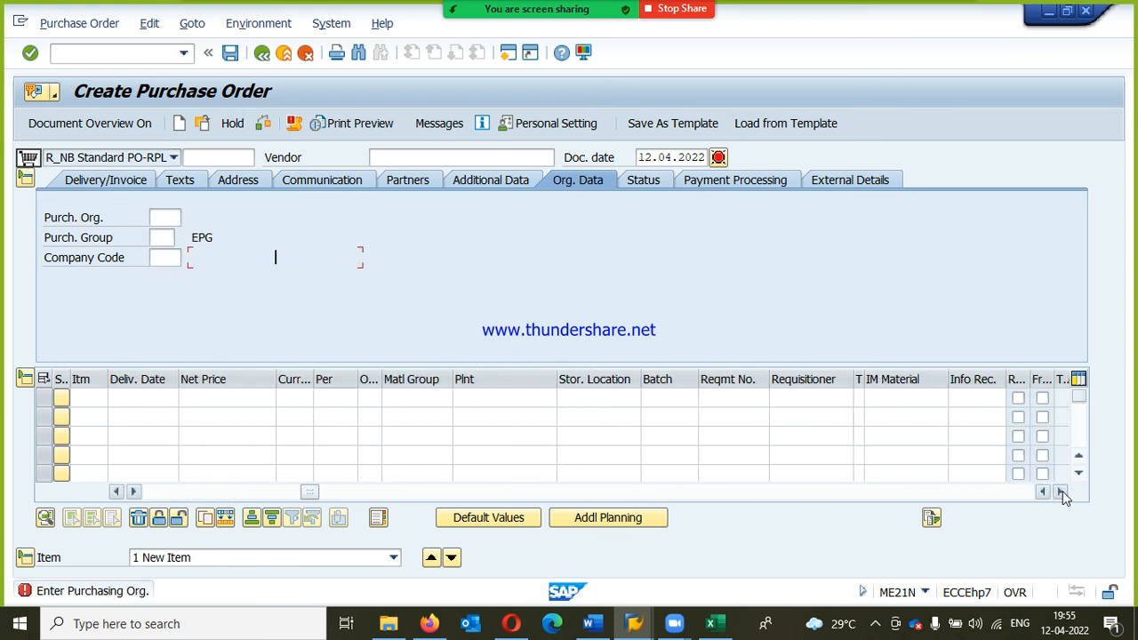
click(1061, 492)
click(1062, 491)
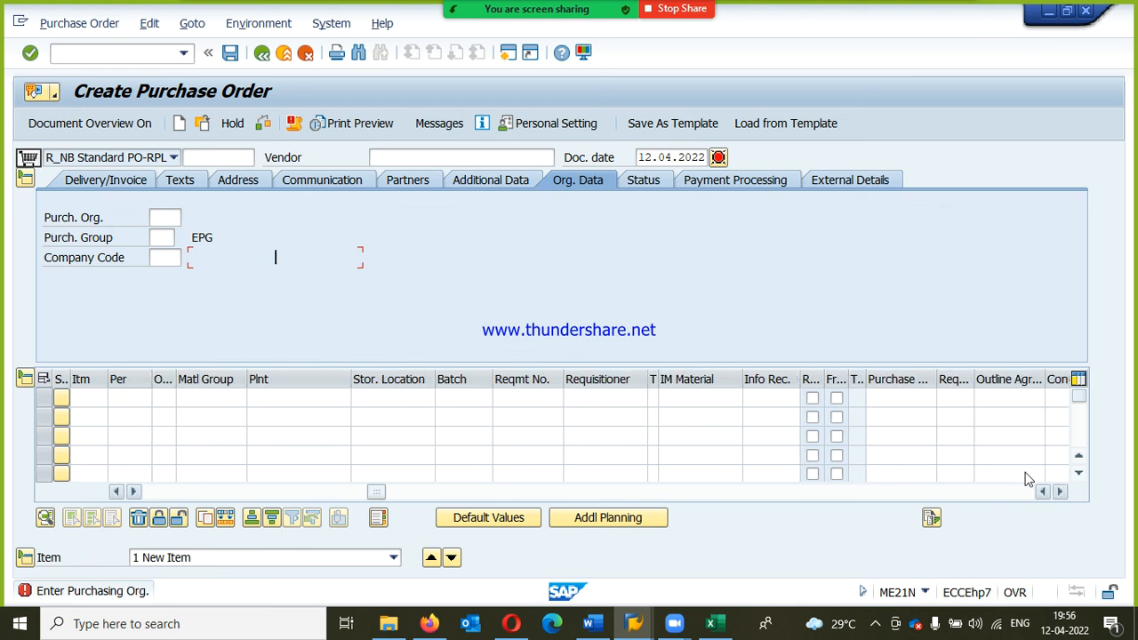
click(876, 397)
click(943, 399)
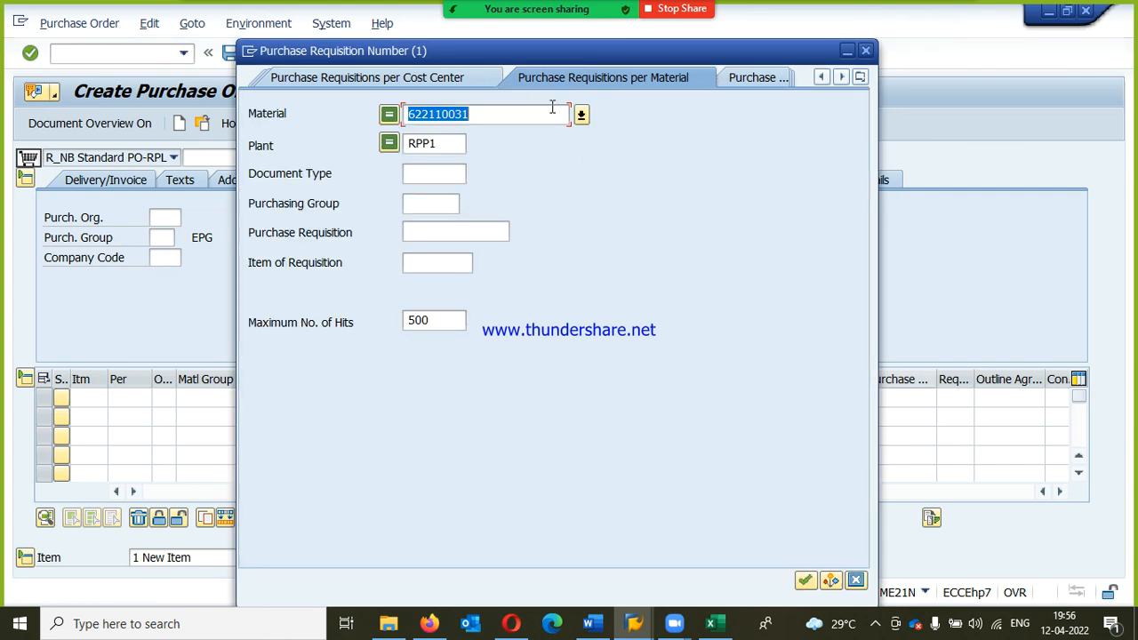
key(Return)
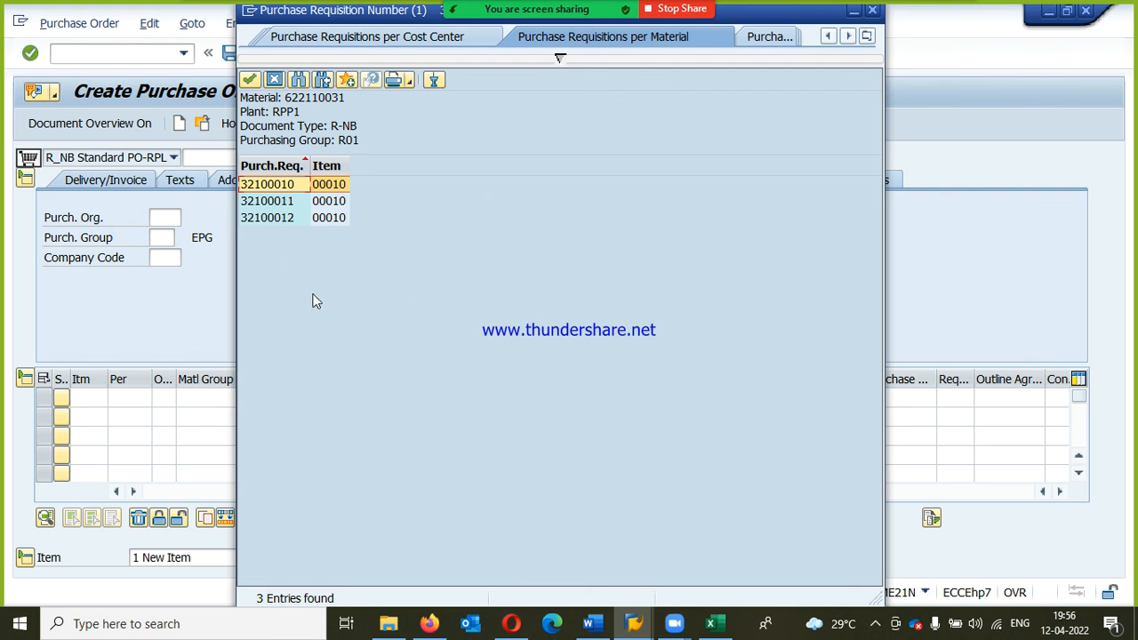
double_click(286, 185)
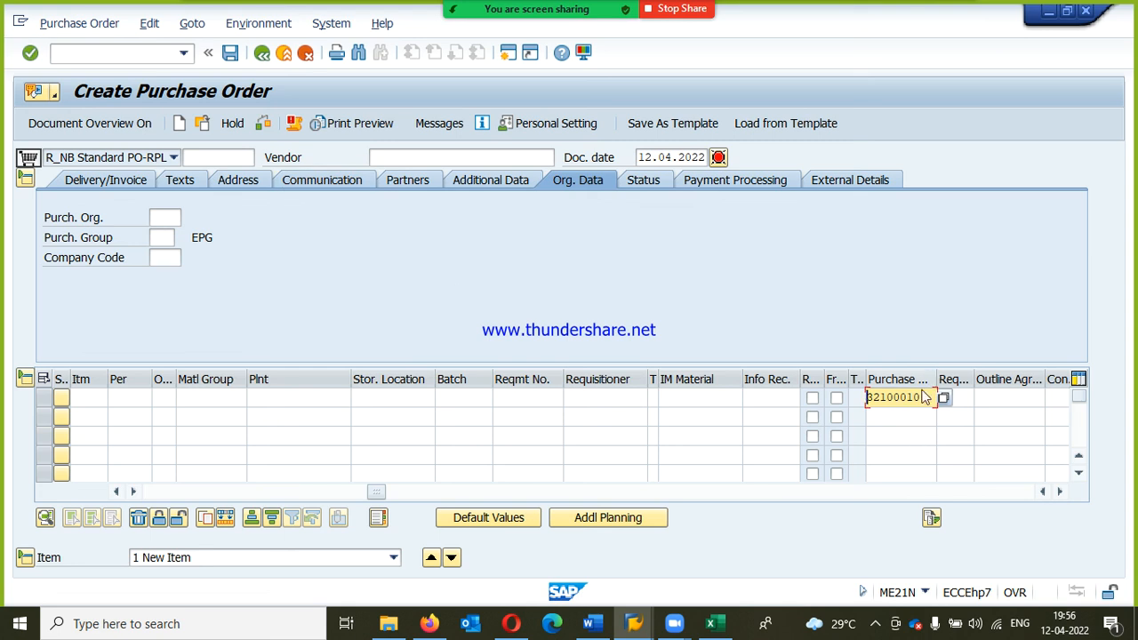
key(Return)
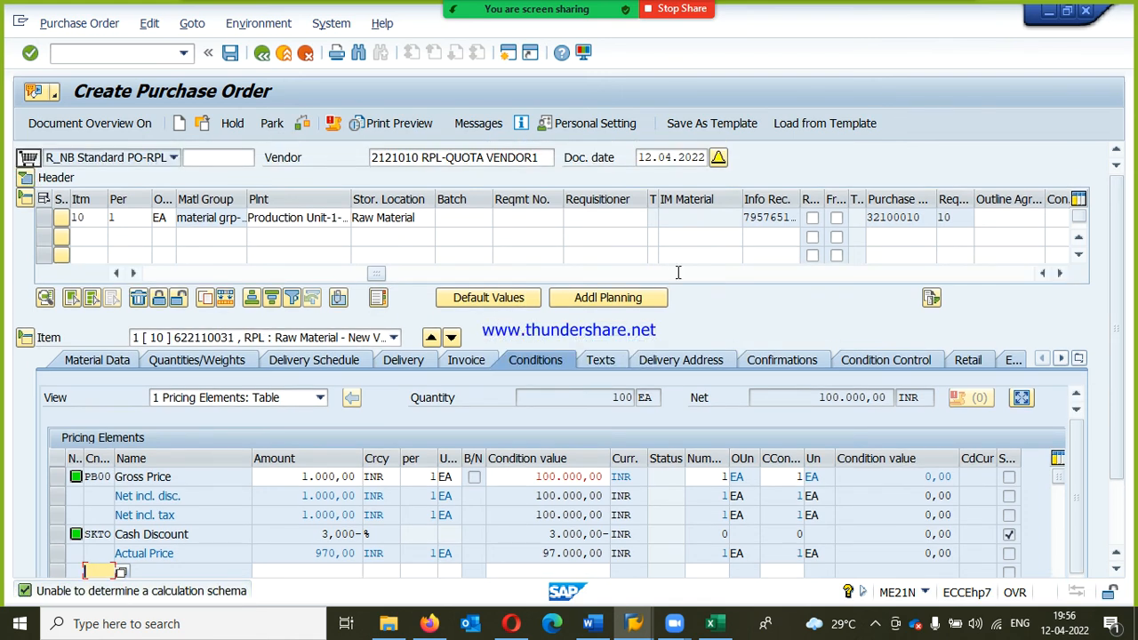
Step: Check the adopted item's details and the header's organizational data, and save the purchase order
click(267, 277)
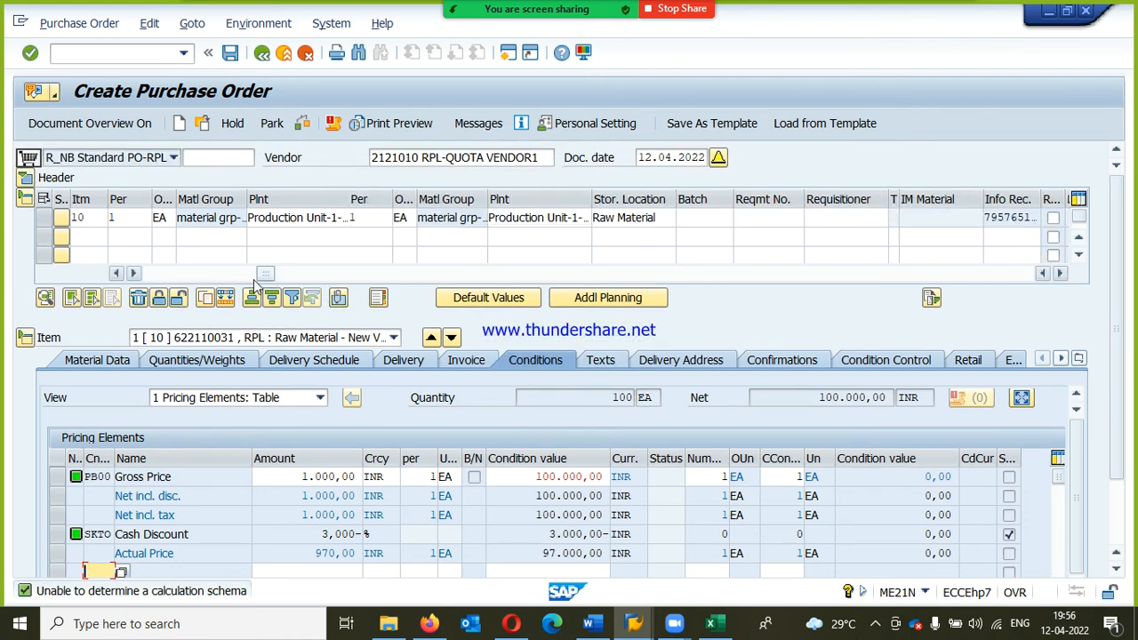
click(169, 277)
click(160, 275)
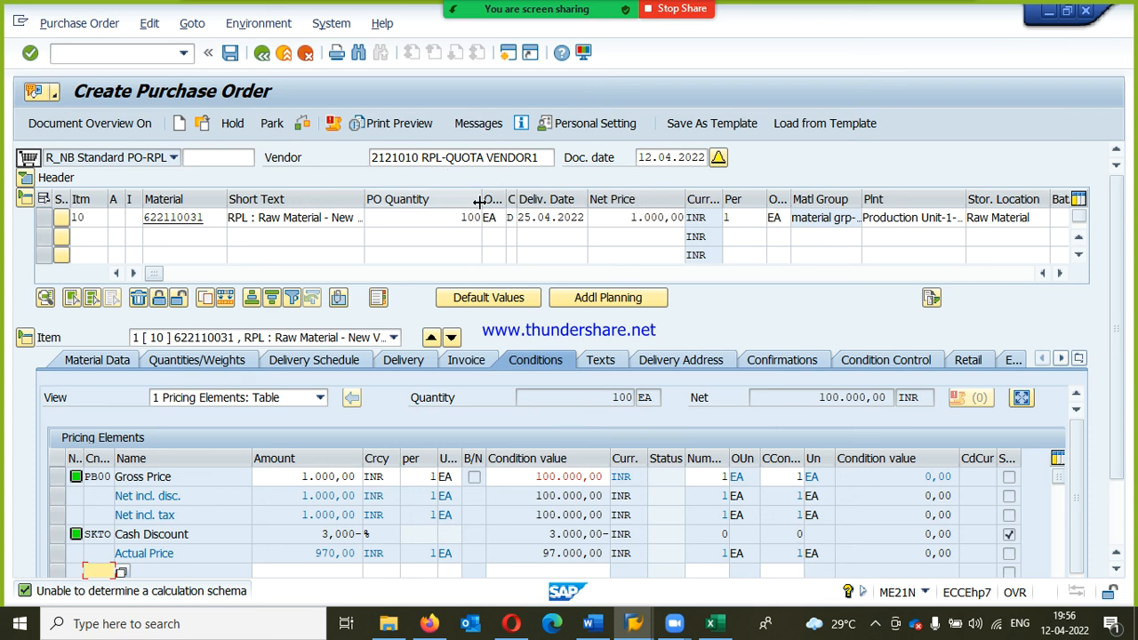
click(24, 178)
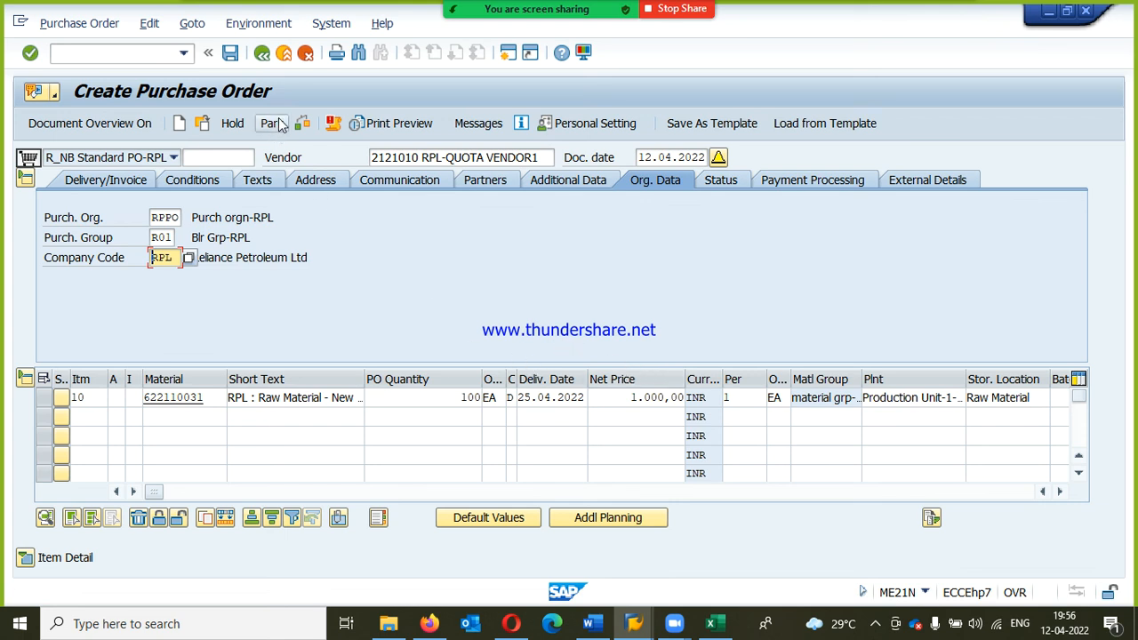
click(230, 53)
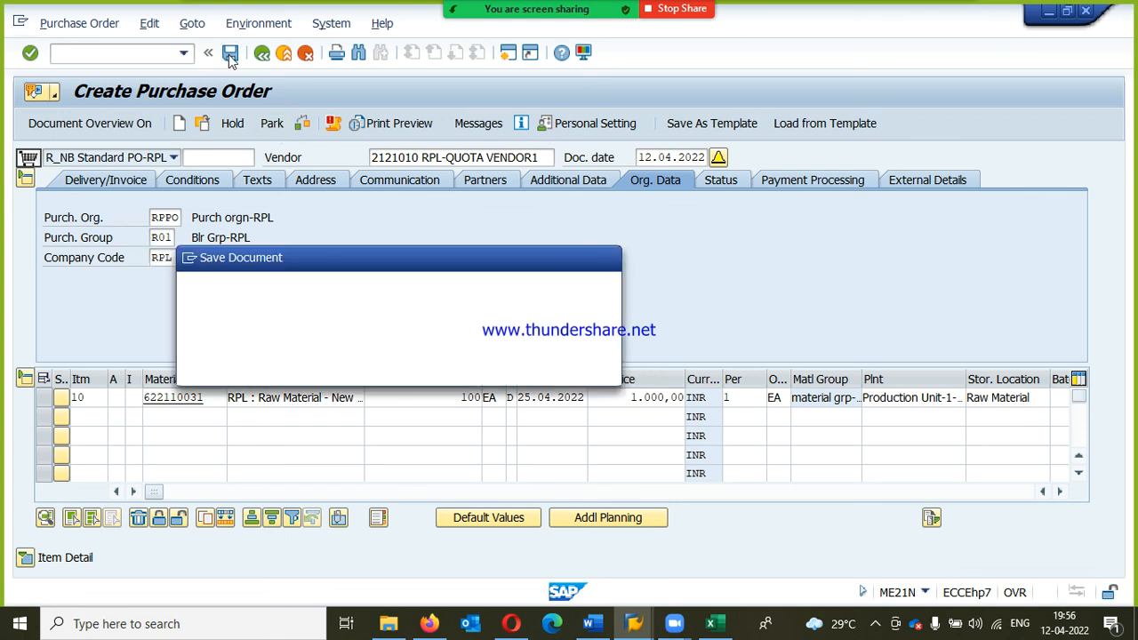
click(272, 367)
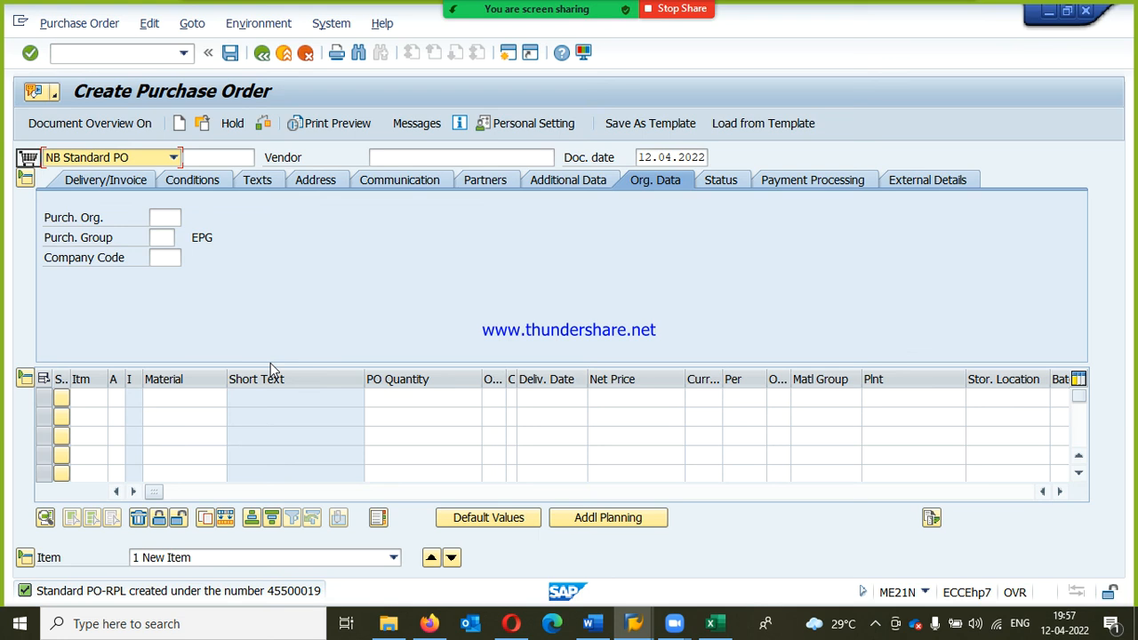
Step: Exit the purchase order creation and return to the SAP Easy Access screen
click(285, 55)
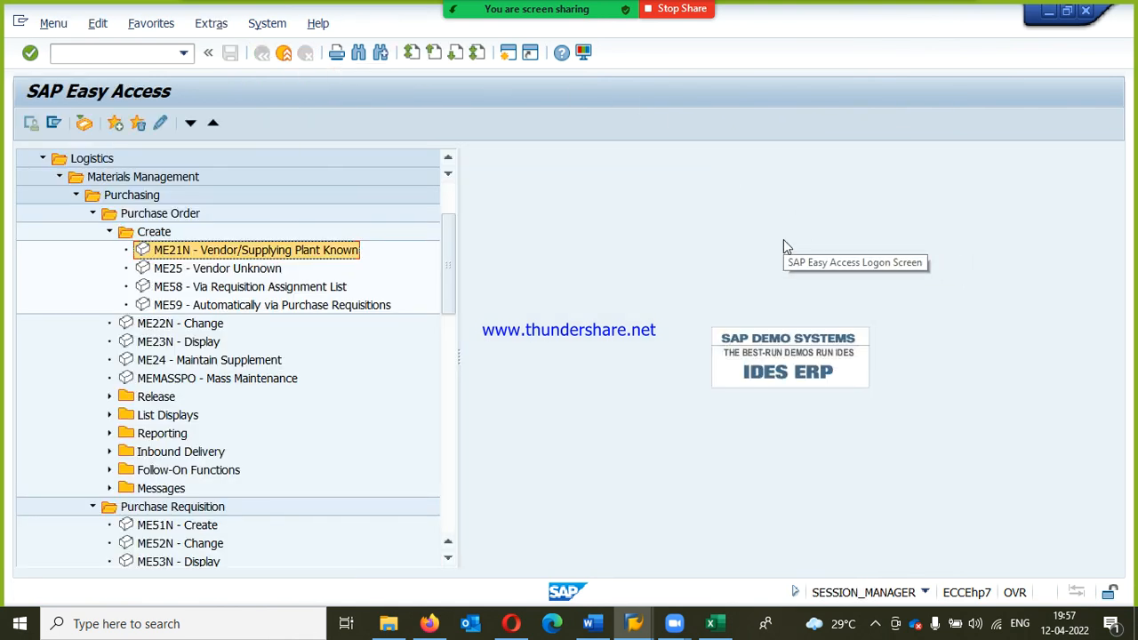
Step: Stop sharing the screen in Zoom, then end the meeting for all participants and close the Zoom window
click(673, 9)
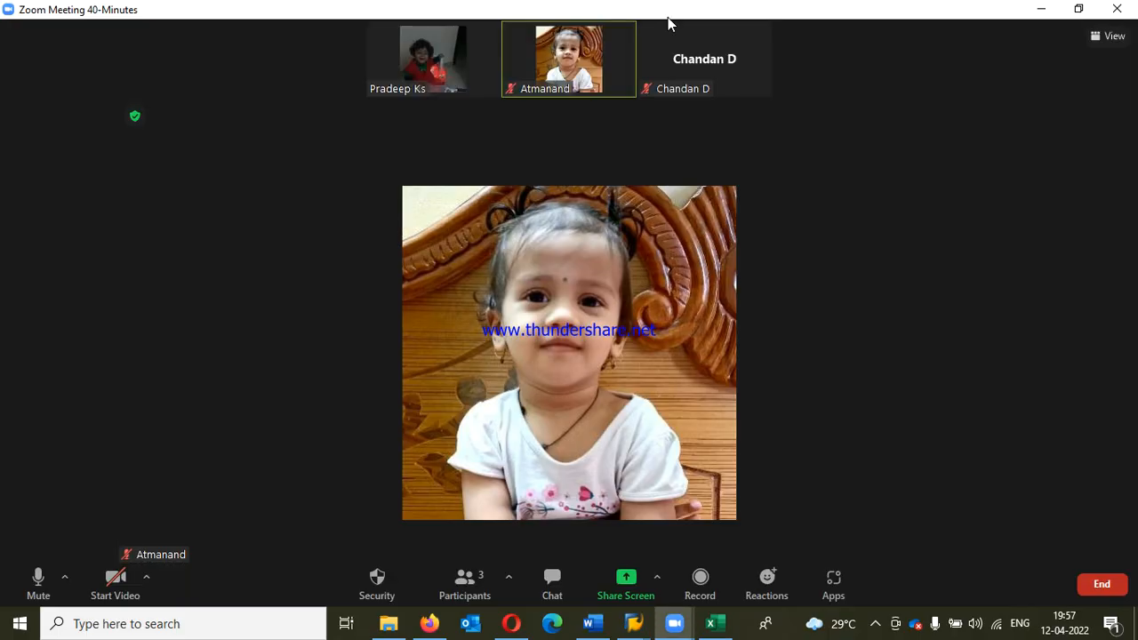
click(1108, 596)
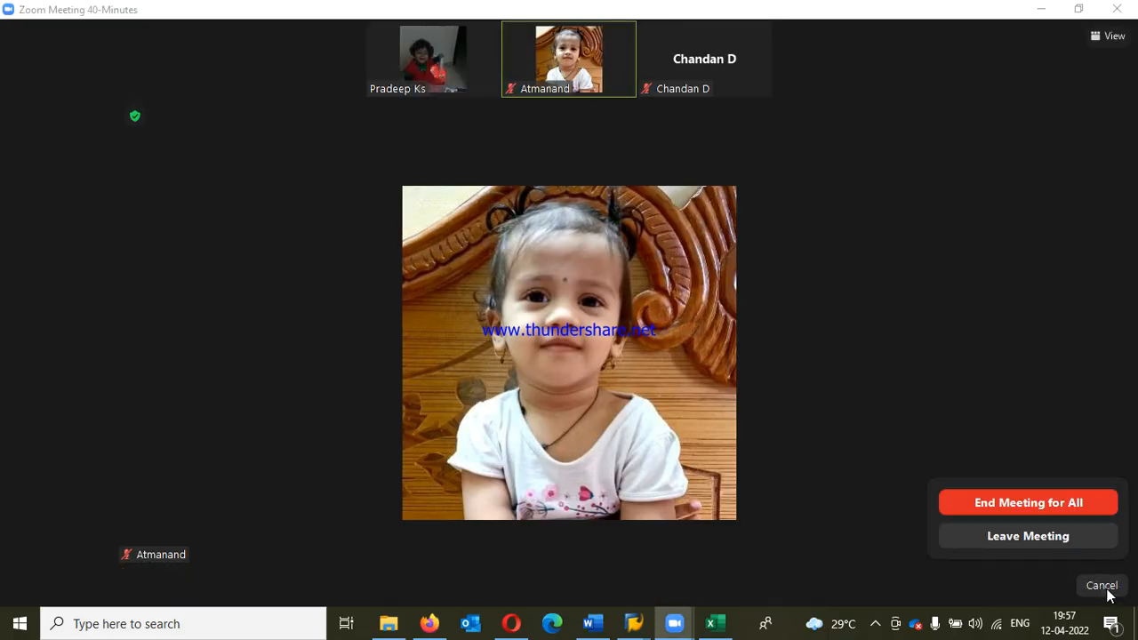
click(1024, 506)
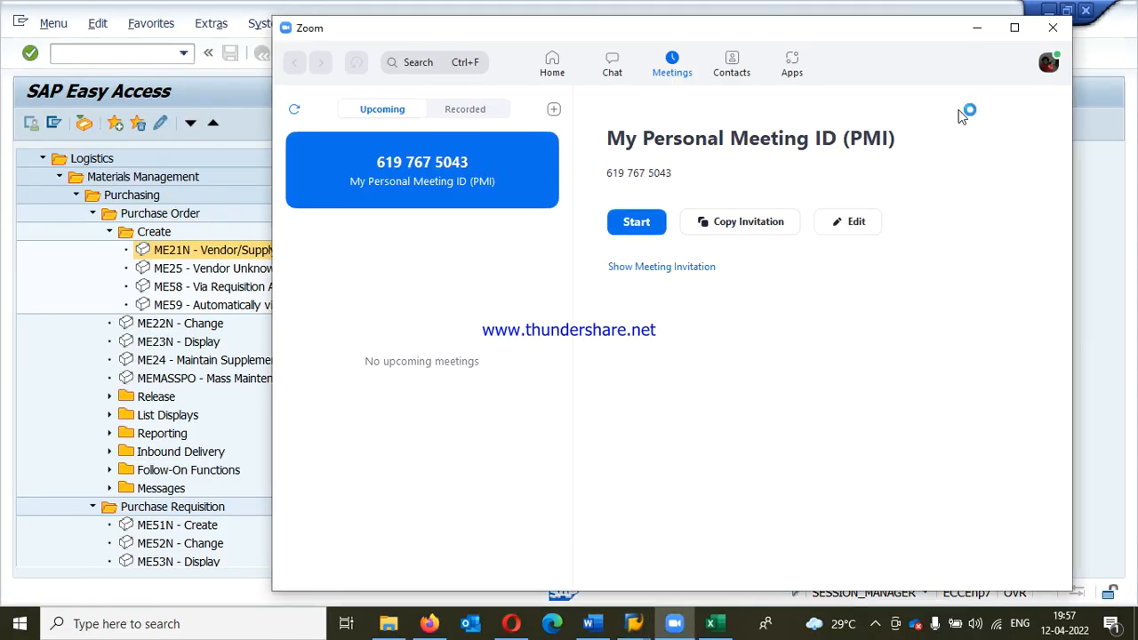
click(1049, 28)
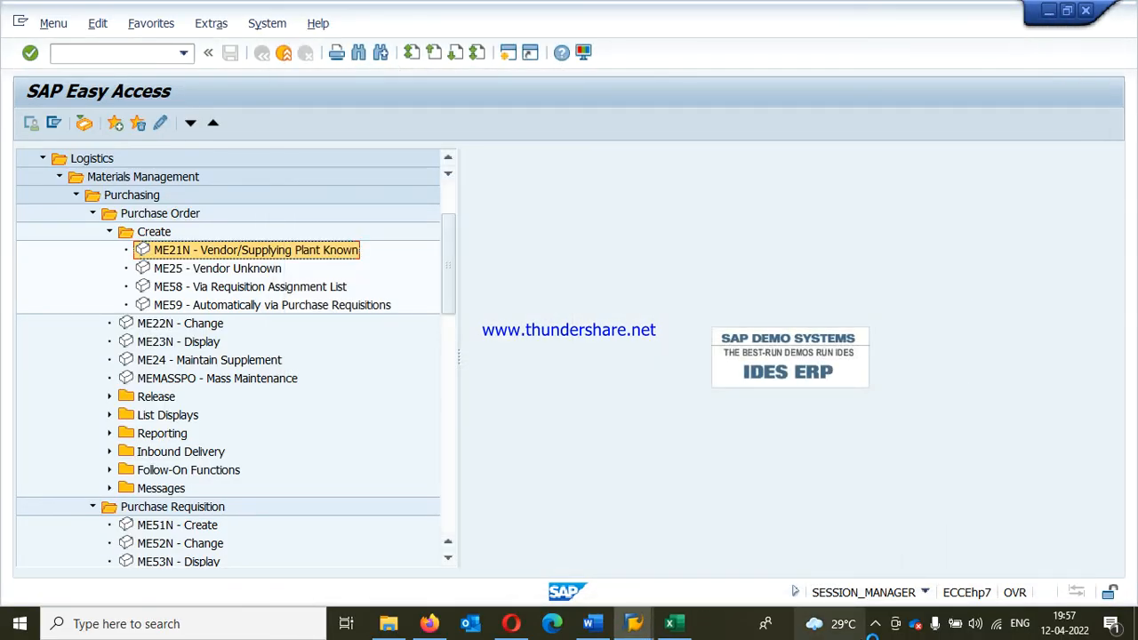
click(875, 623)
click(926, 523)
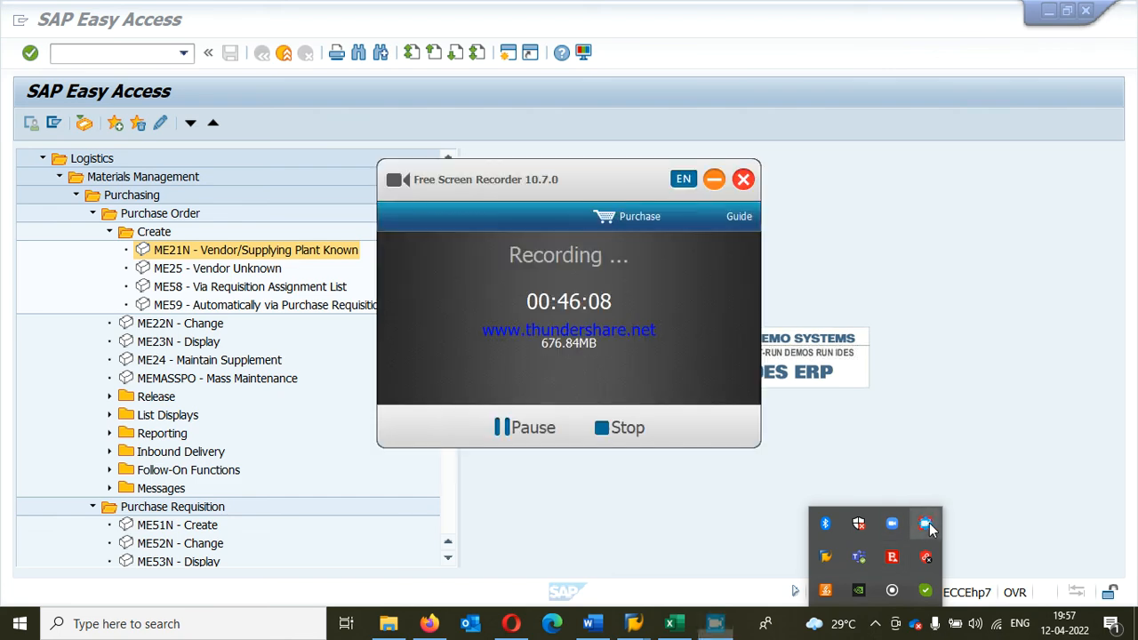